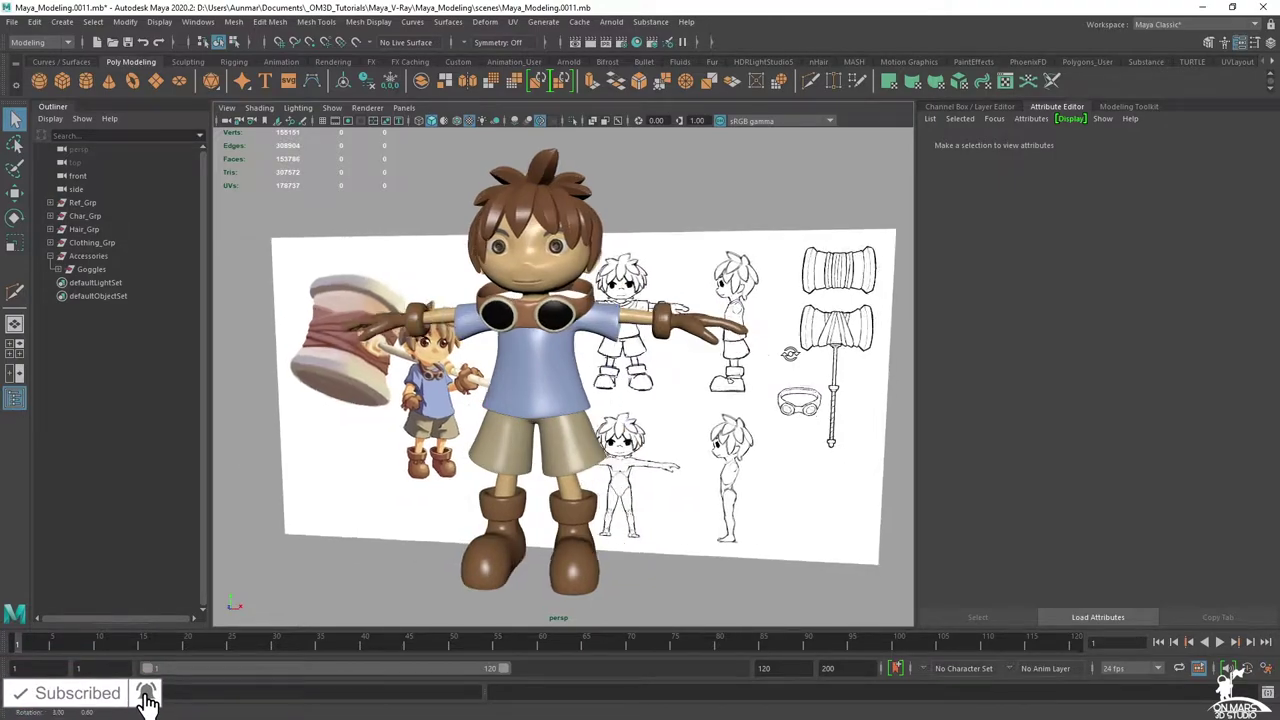
- Examine the character model and the hammer drawings on the reference plane in the perspective and front views
{"action": "mouse_move", "coordinate": [790, 354]}
{"action": "left_mouse_down", "text": "alt"}
{"action": "mouse_move", "coordinate": [774, 345]}
{"action": "mouse_move", "coordinate": [792, 337]}
{"action": "left_mouse_up", "text": "alt"}
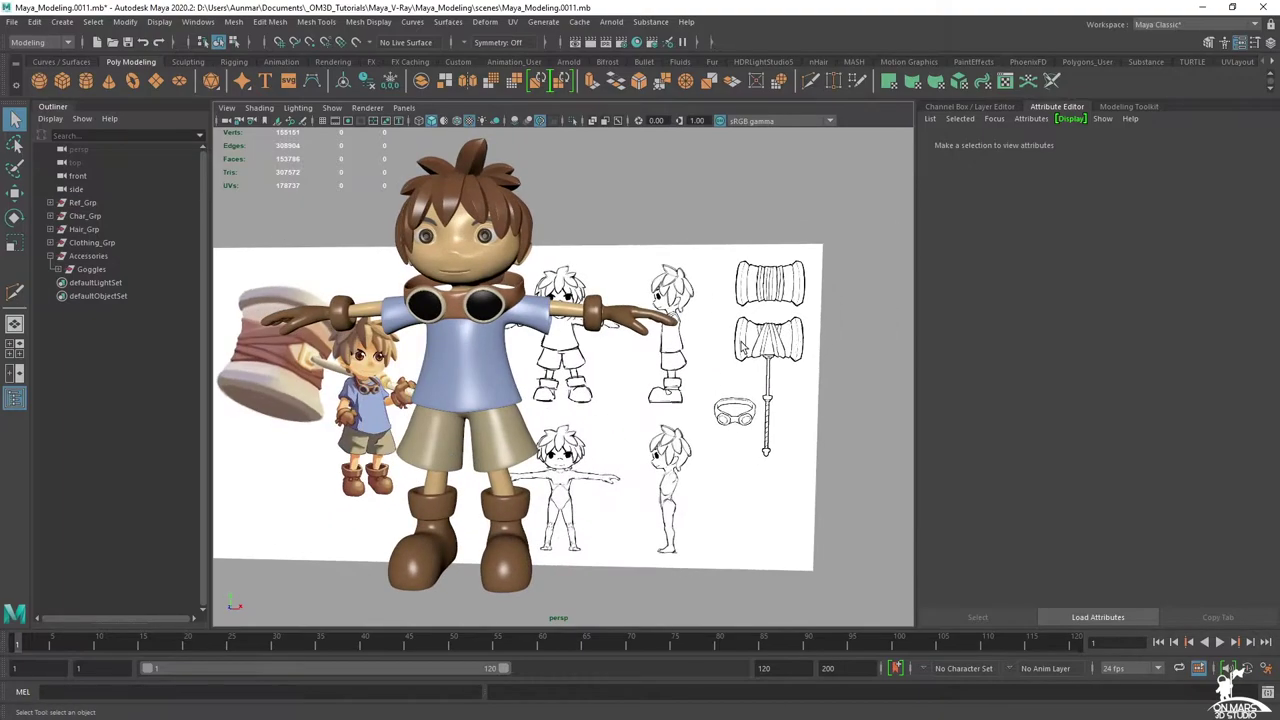
{"action": "left_click_drag", "start_coordinate": [722, 368], "coordinate": [703, 367], "text": "alt"}
{"action": "middle_click_drag", "start_coordinate": [752, 347], "coordinate": [695, 350], "text": "alt"}
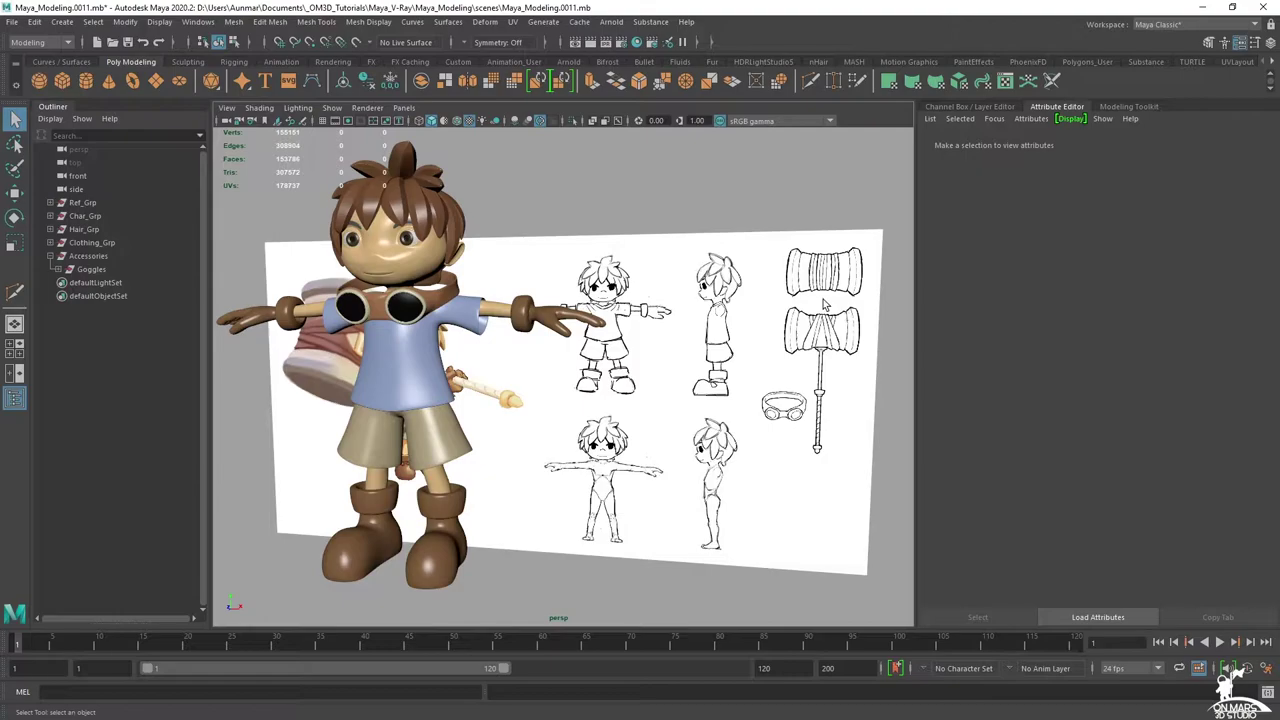
{"action": "left_click_drag", "start_coordinate": [699, 332], "coordinate": [706, 324], "text": "alt"}
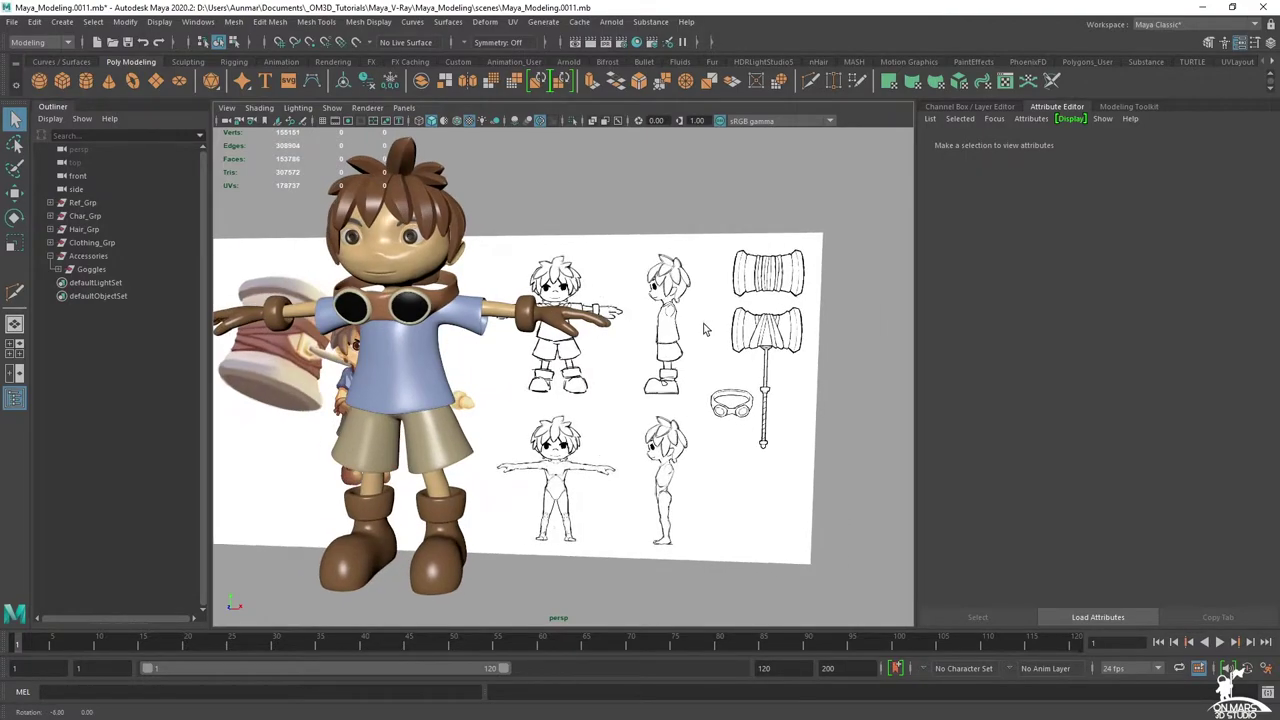
{"action": "left_click_drag", "start_coordinate": [468, 262], "coordinate": [488, 255], "text": "alt"}
{"action": "middle_click_drag", "start_coordinate": [487, 255], "coordinate": [652, 280], "text": "alt"}
{"action": "right_click_drag", "start_coordinate": [652, 280], "coordinate": [711, 322], "text": "alt"}
{"action": "left_click_drag", "start_coordinate": [711, 322], "coordinate": [641, 321], "text": "alt"}
{"action": "right_click_drag", "start_coordinate": [716, 371], "coordinate": [680, 345], "text": "alt"}
{"action": "left_click_drag", "start_coordinate": [680, 345], "coordinate": [726, 316], "text": "alt"}
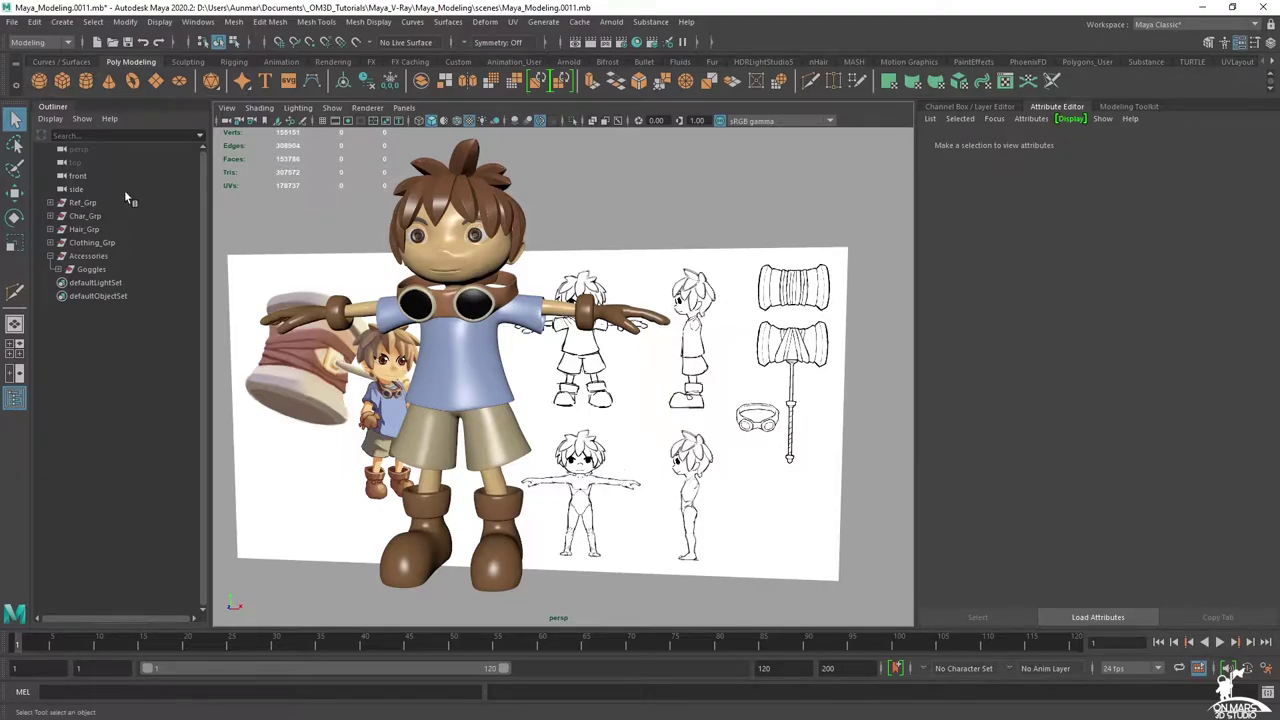
{"action": "key", "text": "space"}
{"action": "key", "text": "space"}
{"action": "right_click_drag", "start_coordinate": [742, 470], "coordinate": [627, 439], "text": "alt"}
{"action": "middle_click_drag", "start_coordinate": [627, 439], "coordinate": [547, 360], "text": "alt"}
{"action": "right_click_drag", "start_coordinate": [547, 360], "coordinate": [515, 350], "text": "alt"}
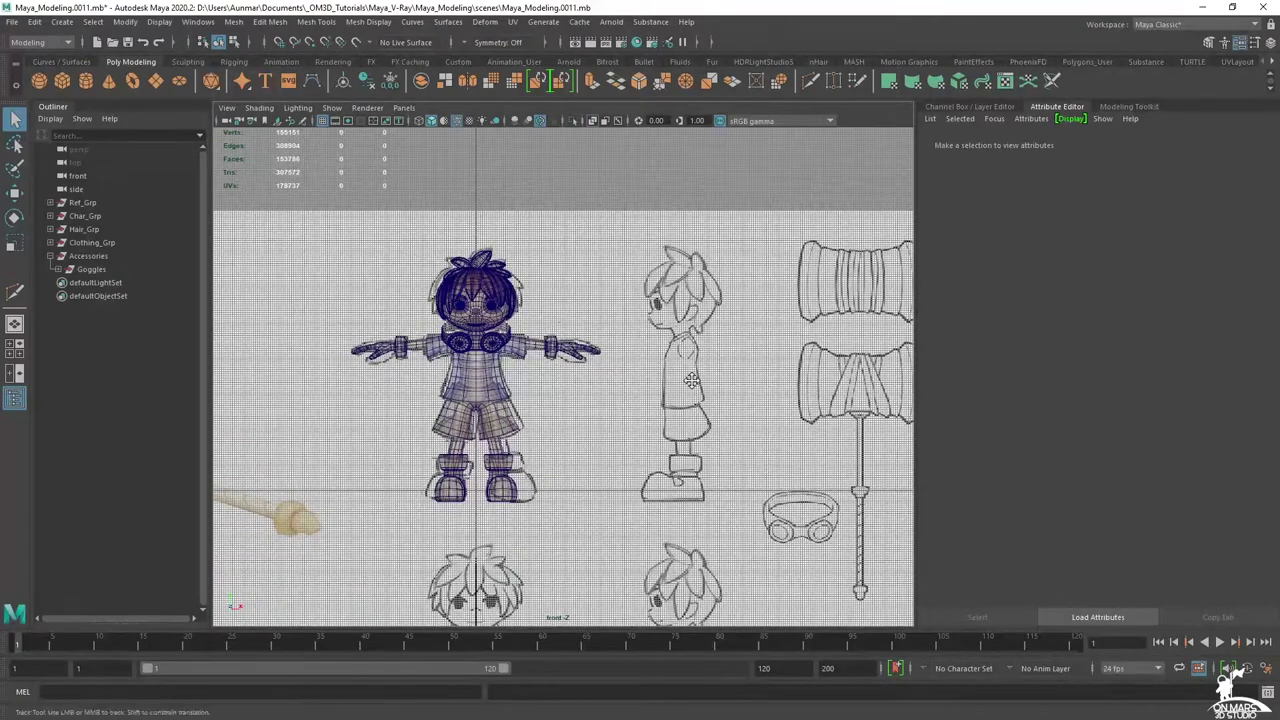
{"action": "middle_click_drag", "start_coordinate": [696, 383], "coordinate": [660, 371], "text": "alt"}
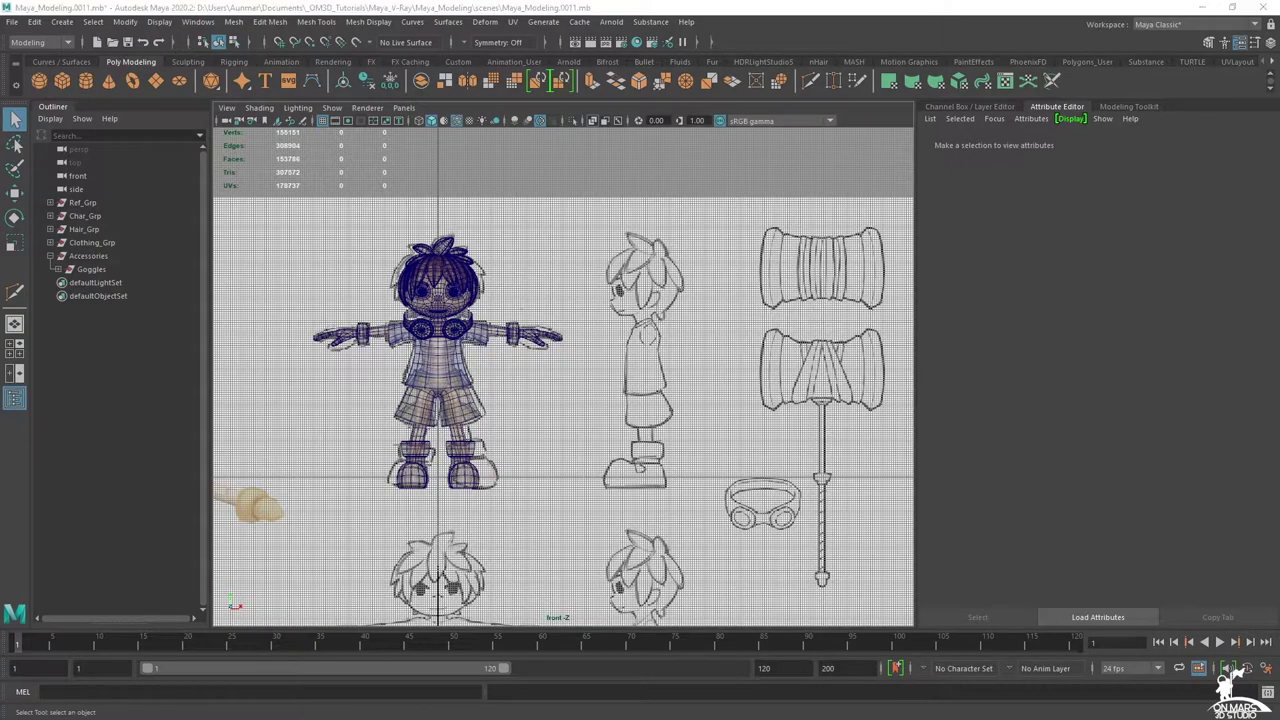
- Duplicate imagePlane_Front inside Ref_Grp and rename the copy imagePlane_Front_Hammer
{"action": "left_click", "coordinate": [50, 203]}
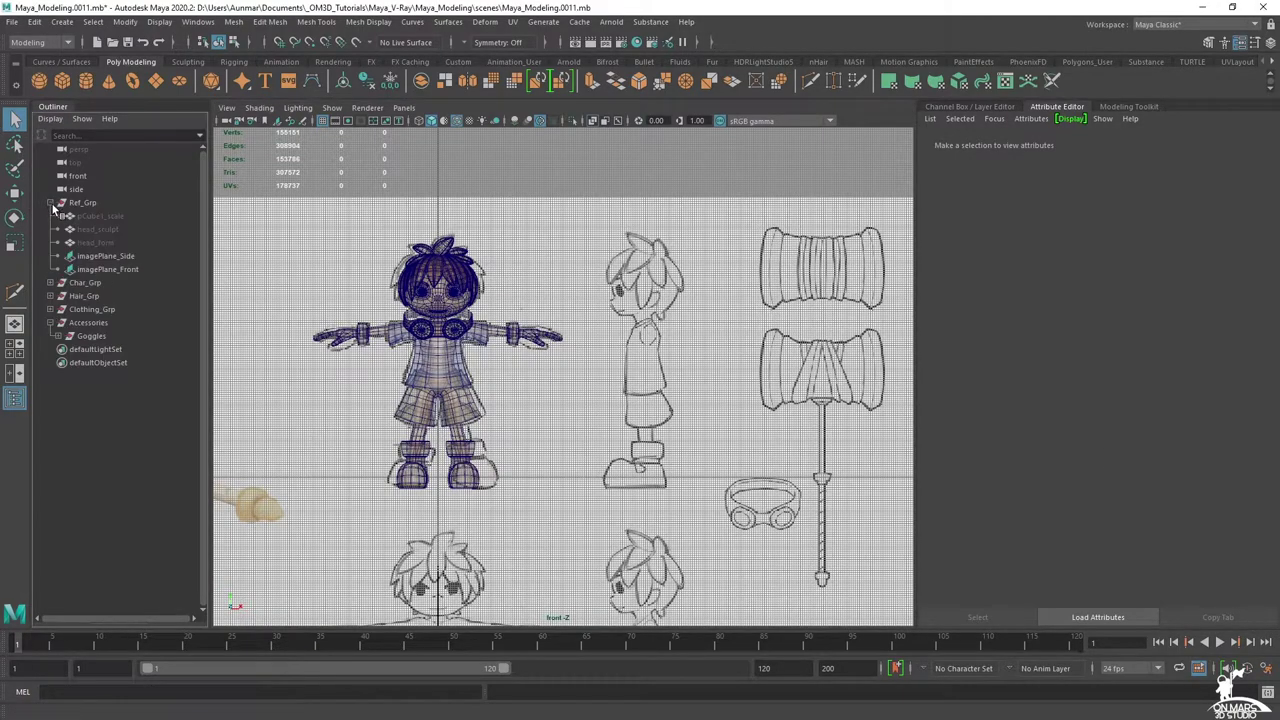
{"action": "left_click", "coordinate": [132, 268]}
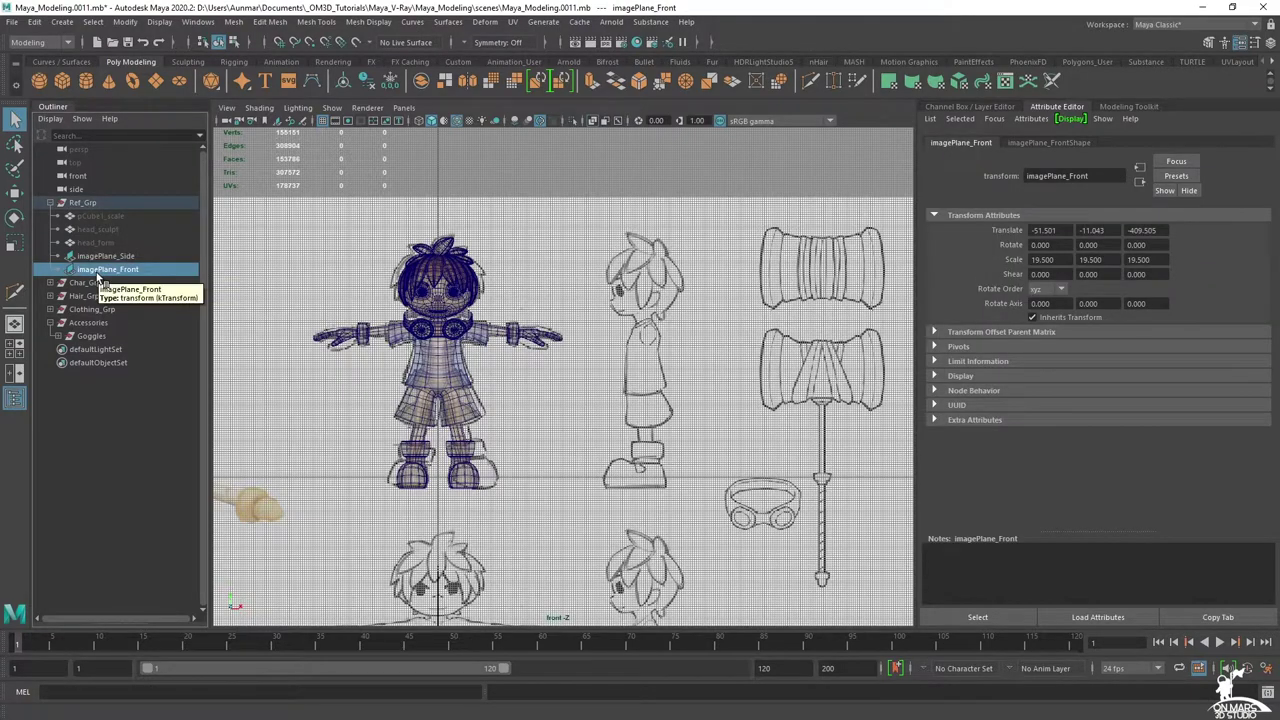
{"action": "key", "text": "ctrl+d"}
{"action": "double_click", "coordinate": [105, 283]}
{"action": "left_click", "coordinate": [146, 283]}
{"action": "type", "text": "_Hamme"}
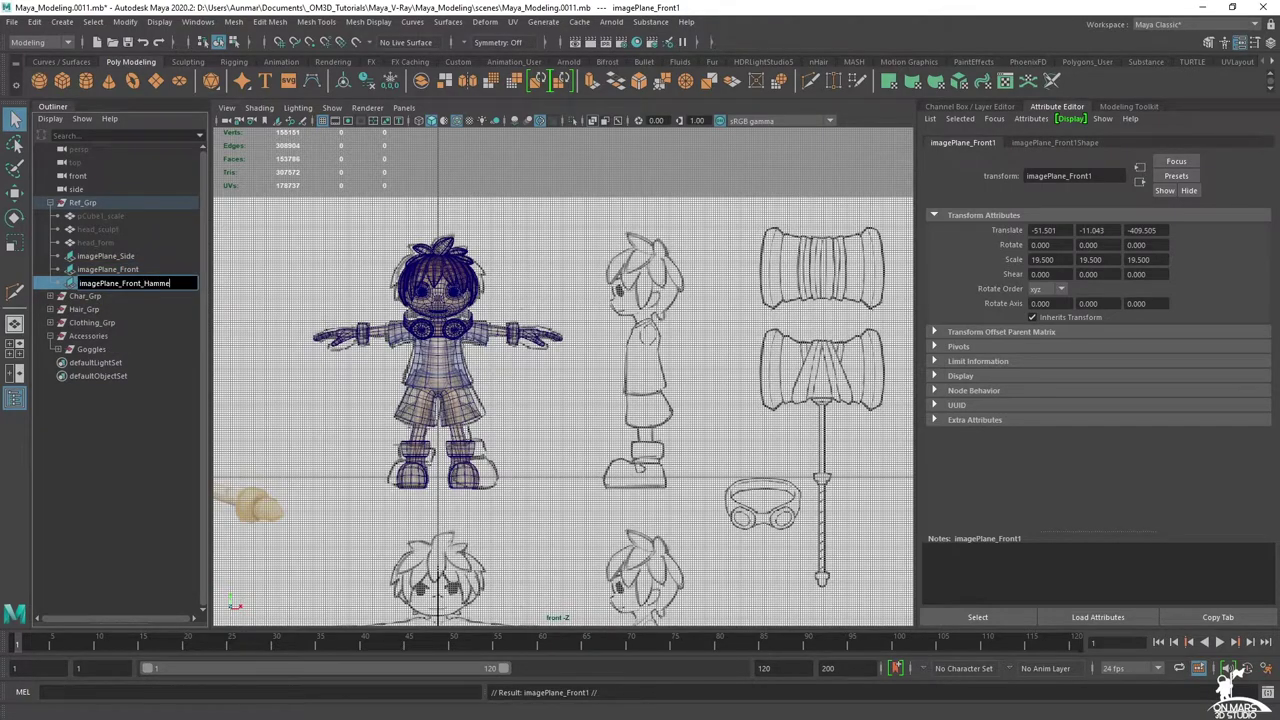
{"action": "type", "text": "r"}
{"action": "key", "text": "Return"}
- Hide the original imagePlane_Front and the Char_Grp, Hair_Grp, Clothing_Grp and Accessories groups
{"action": "left_click", "coordinate": [121, 270]}
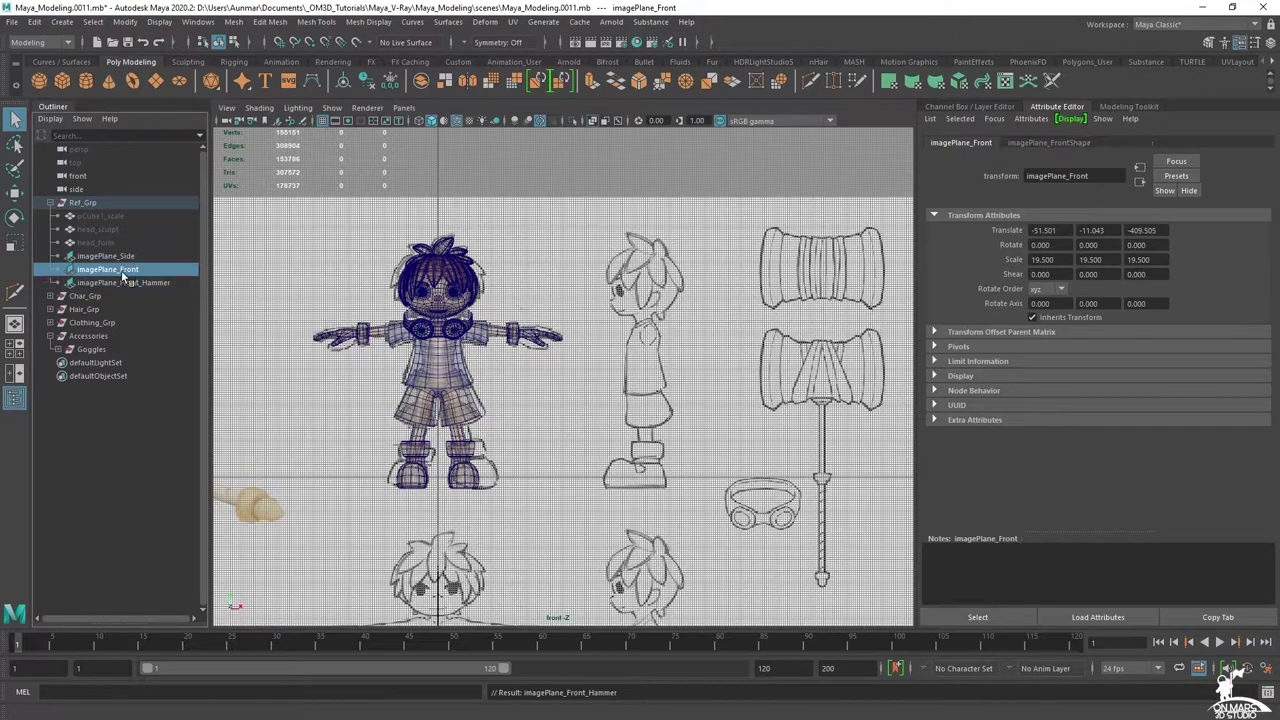
{"action": "key", "text": "ctrl+h"}
{"action": "left_click", "coordinate": [144, 282]}
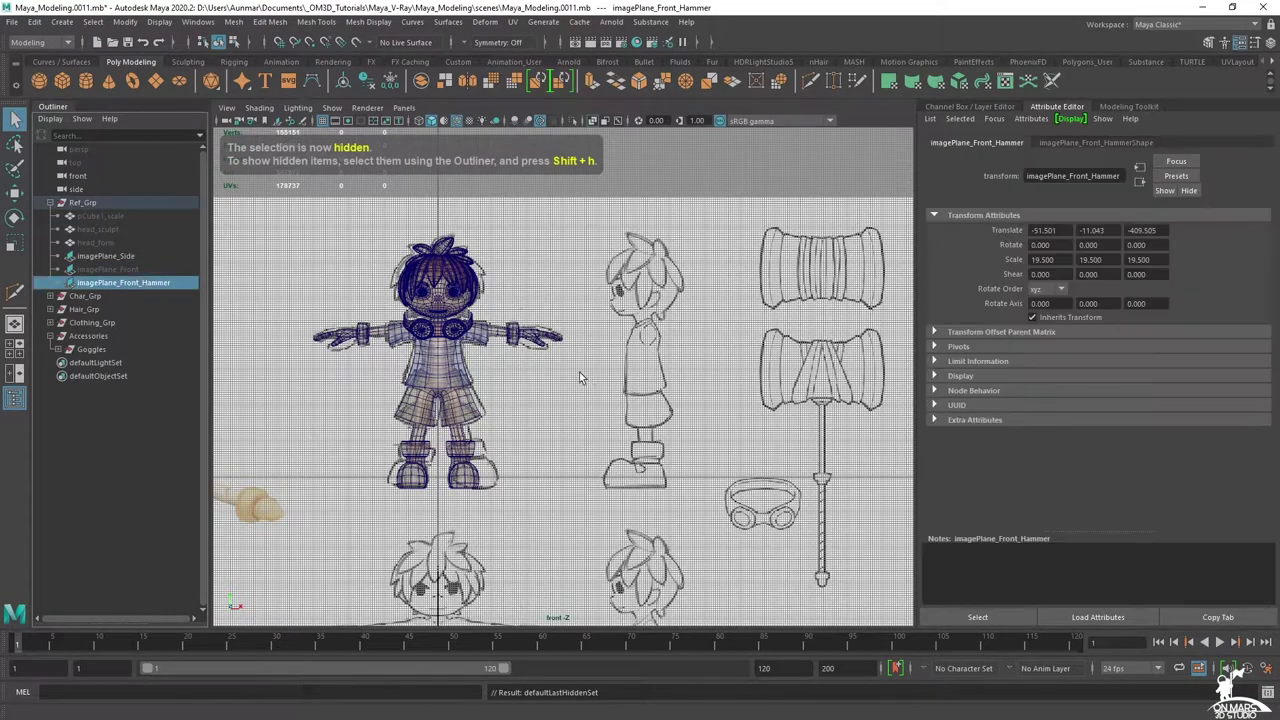
{"action": "left_click", "coordinate": [101, 297]}
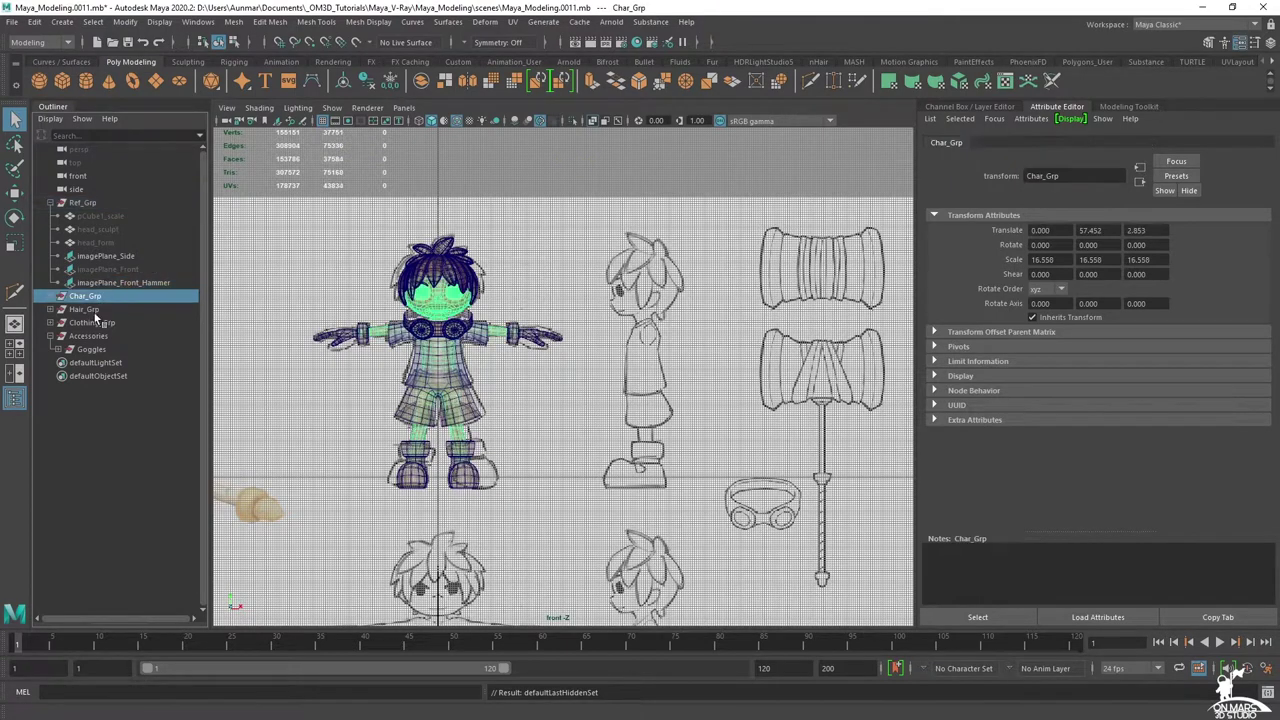
{"action": "left_click", "coordinate": [50, 336]}
{"action": "left_click", "coordinate": [78, 336], "text": "shift"}
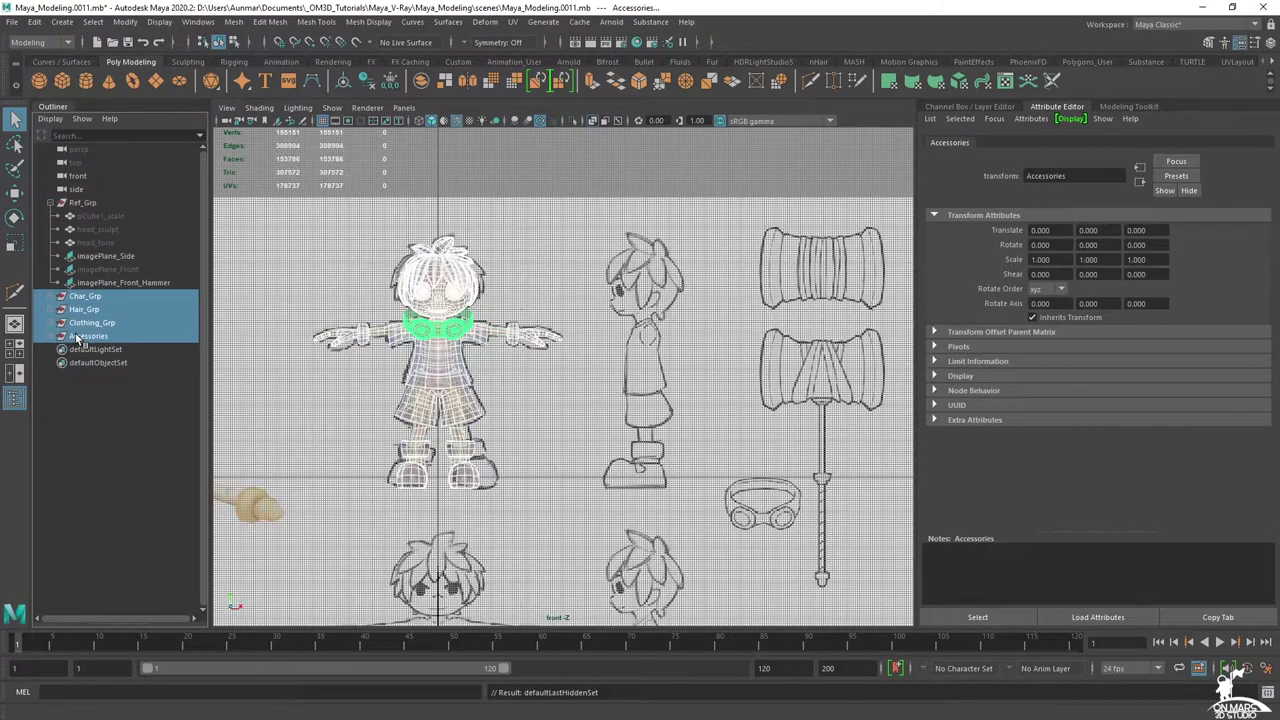
{"action": "key", "text": "ctrl+h"}
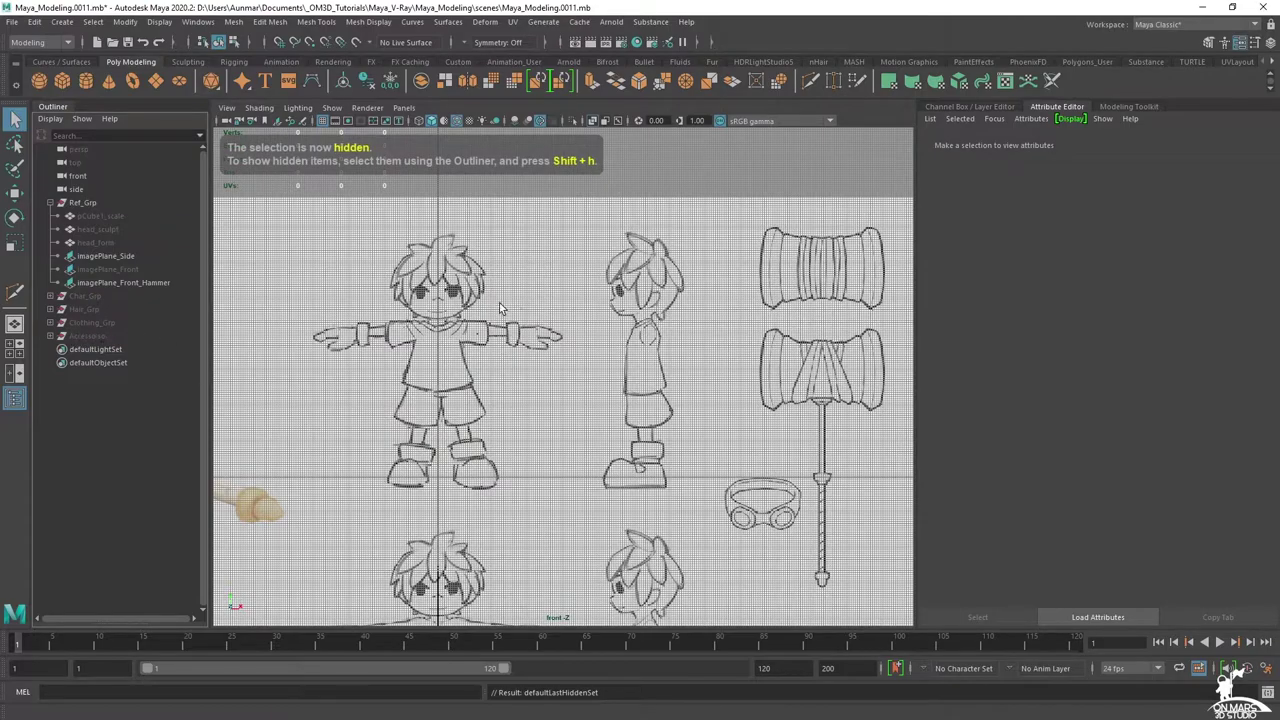
- Shift imagePlane_Front_Hammer along X to about -232.829 so the hammer handle is centred on the vertical axis in the front view
{"action": "right_click_drag", "start_coordinate": [500, 307], "coordinate": [499, 298], "text": "alt"}
{"action": "left_click", "coordinate": [125, 282]}
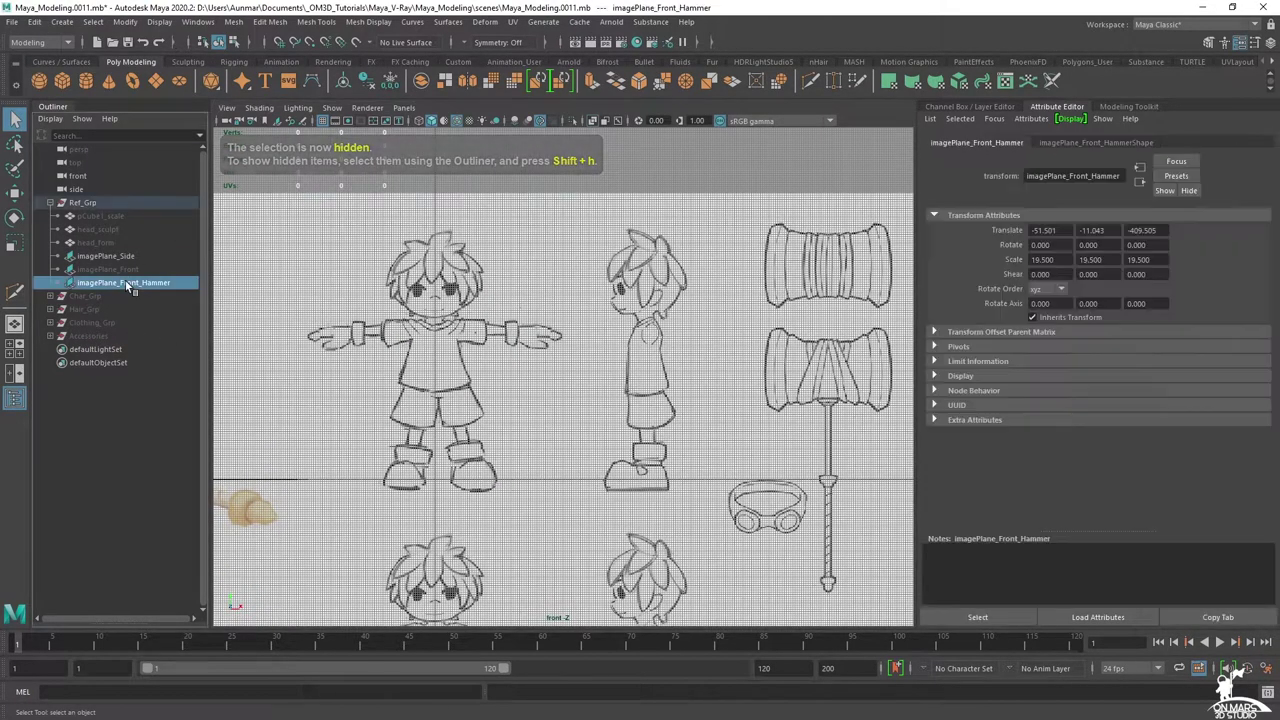
{"action": "key", "text": "w"}
{"action": "scroll", "coordinate": [654, 377], "scroll_direction": "down", "scroll_amount": 3}
{"action": "left_click_drag", "start_coordinate": [497, 447], "coordinate": [280, 452]}
{"action": "scroll", "coordinate": [351, 386], "scroll_direction": "up", "scroll_amount": 6}
{"action": "scroll", "coordinate": [498, 287], "scroll_direction": "up", "scroll_amount": 6}
{"action": "middle_click_drag", "start_coordinate": [285, 385], "coordinate": [511, 310], "text": "alt"}
{"action": "scroll", "coordinate": [510, 309], "scroll_direction": "down", "scroll_amount": 8}
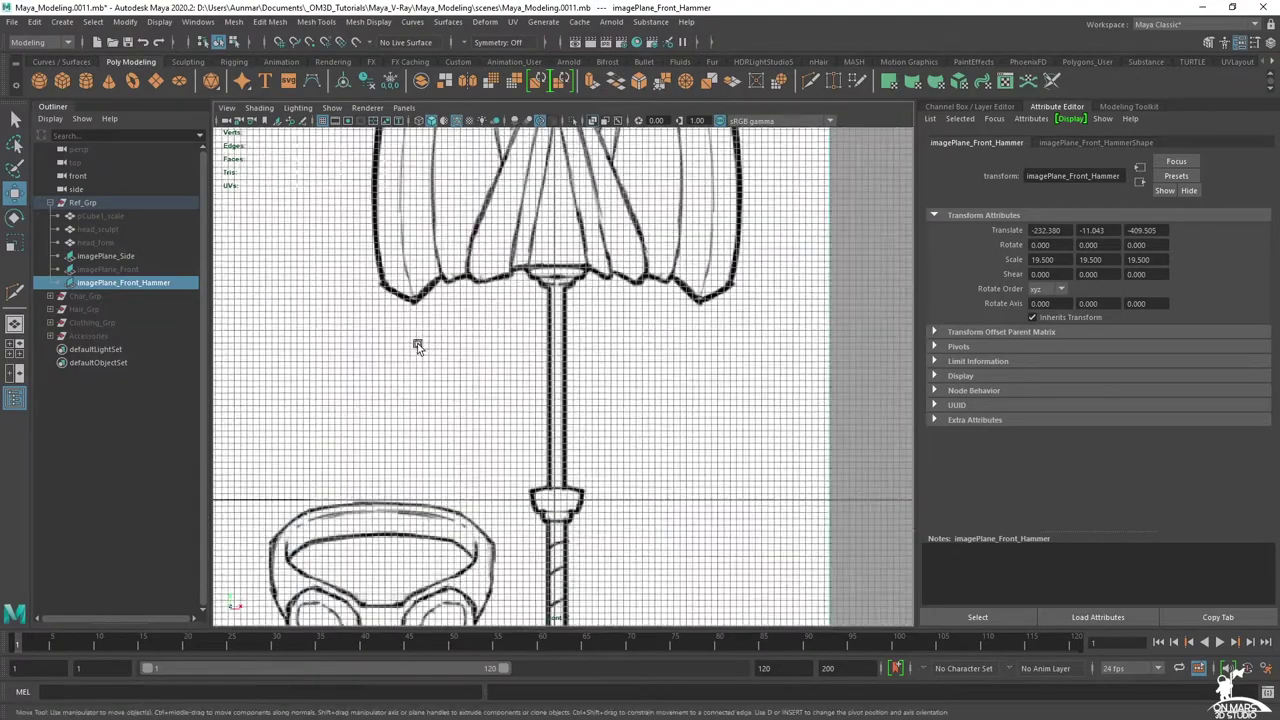
{"action": "left_click_drag", "start_coordinate": [332, 417], "coordinate": [326, 420]}
{"action": "scroll", "coordinate": [529, 371], "scroll_direction": "up", "scroll_amount": 8}
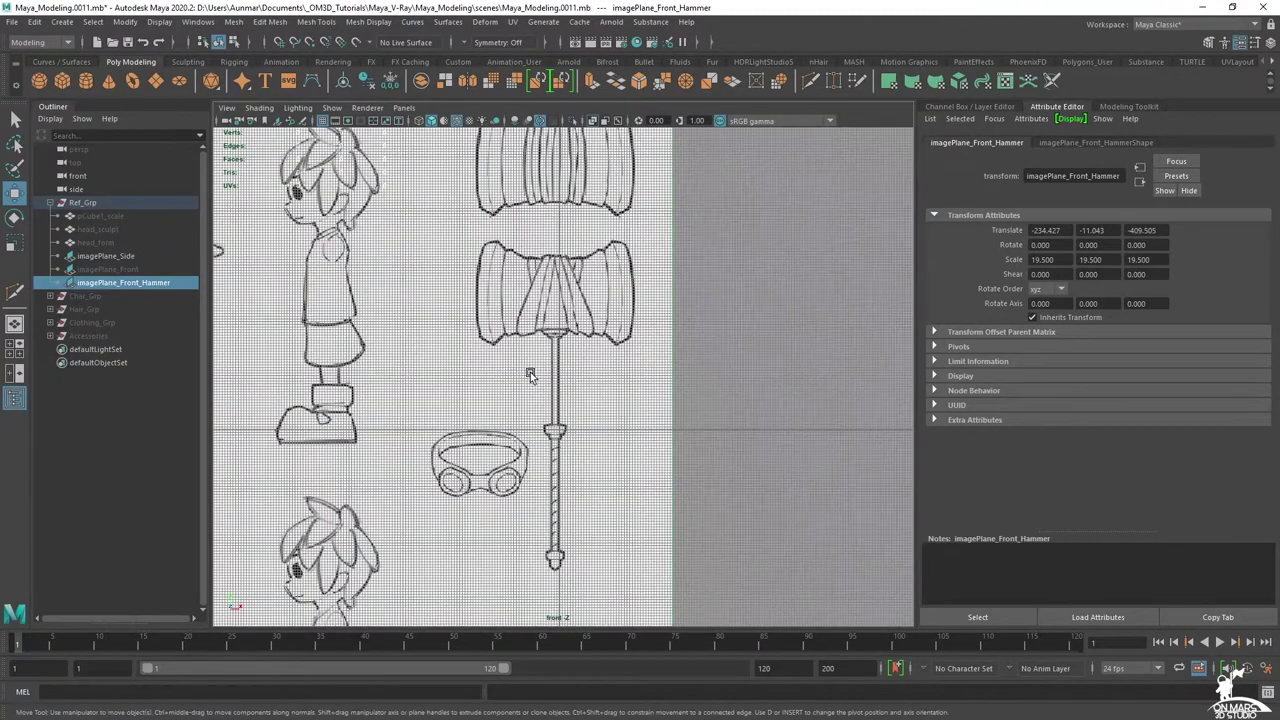
{"action": "middle_click_drag", "start_coordinate": [653, 368], "coordinate": [667, 366]}
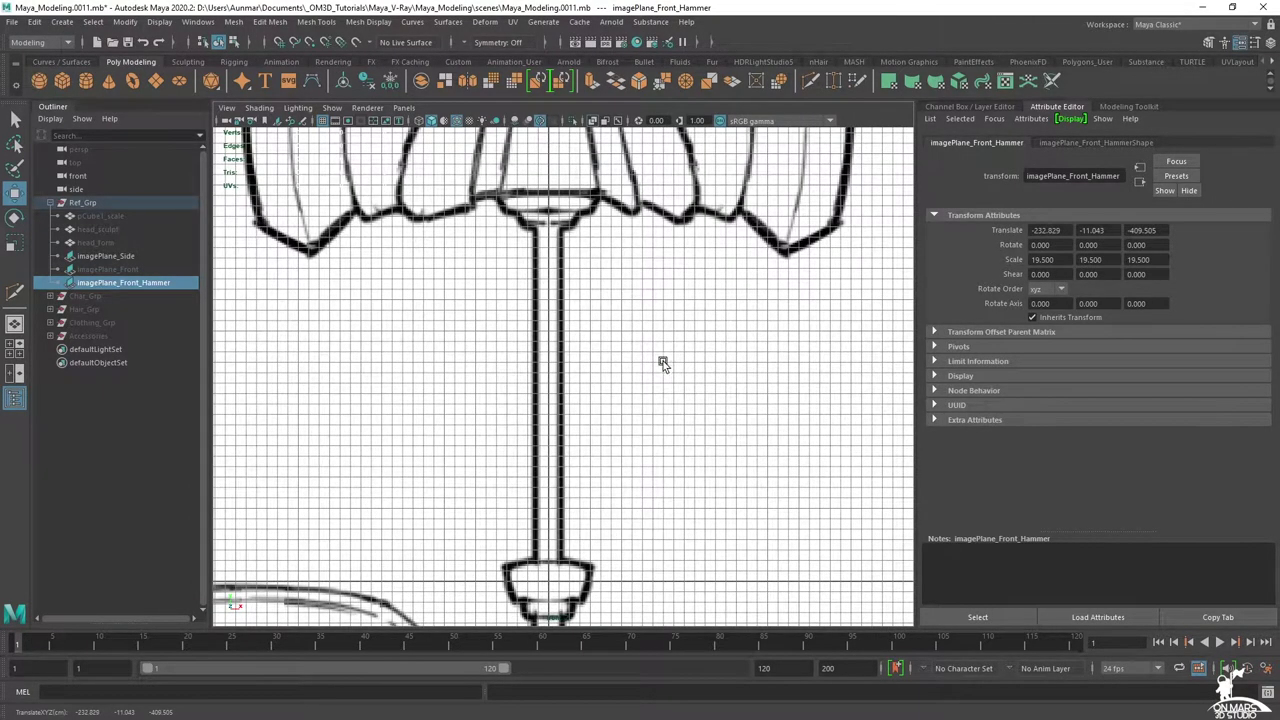
- Raise imagePlane_Front_Hammer to about 39.868 in Y so the handle's lower tip sits at the grid origin
{"action": "scroll", "coordinate": [640, 345], "scroll_direction": "down", "scroll_amount": 5}
{"action": "scroll", "coordinate": [590, 276], "scroll_direction": "down", "scroll_amount": 5}
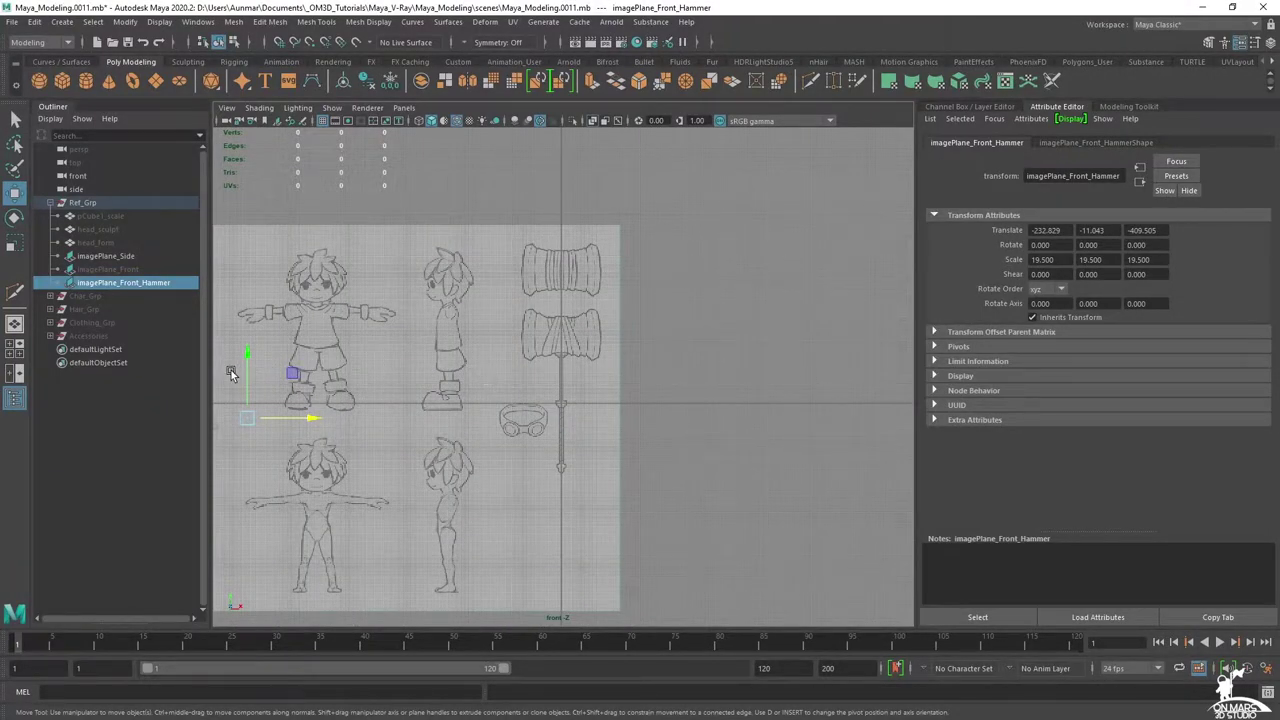
{"action": "left_click_drag", "start_coordinate": [244, 366], "coordinate": [240, 300]}
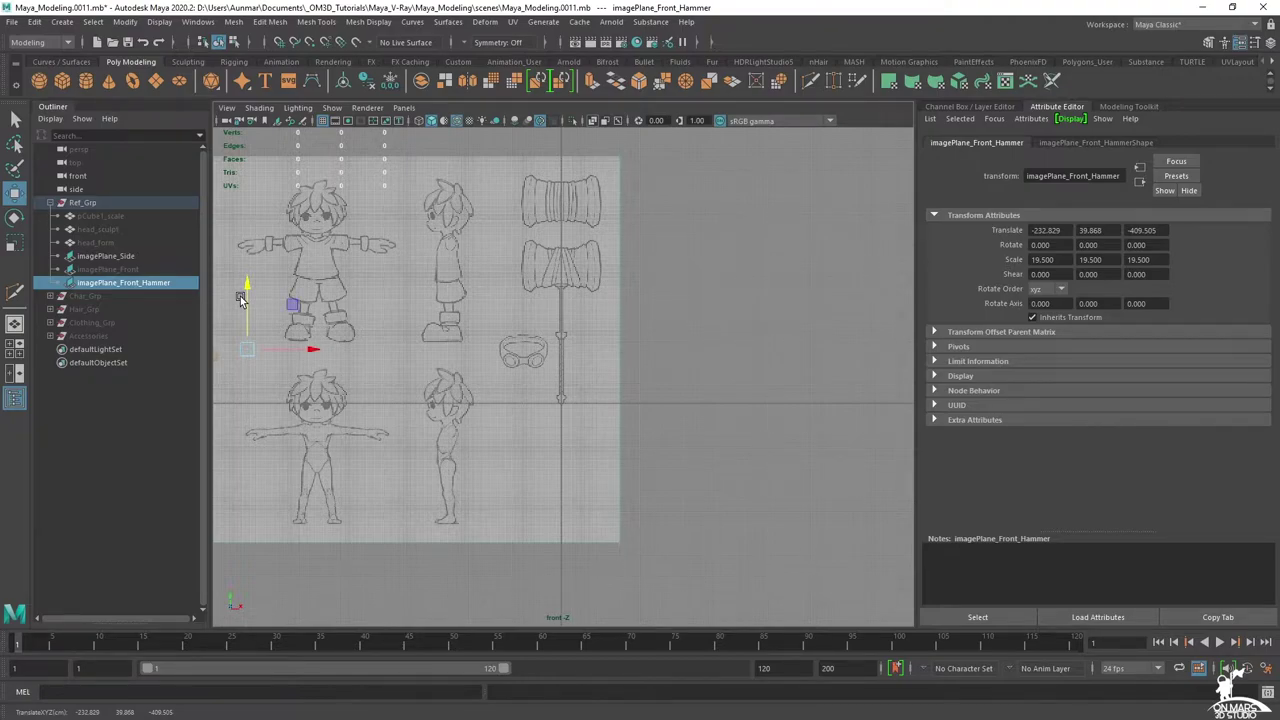
{"action": "scroll", "coordinate": [640, 369], "scroll_direction": "up", "scroll_amount": 10}
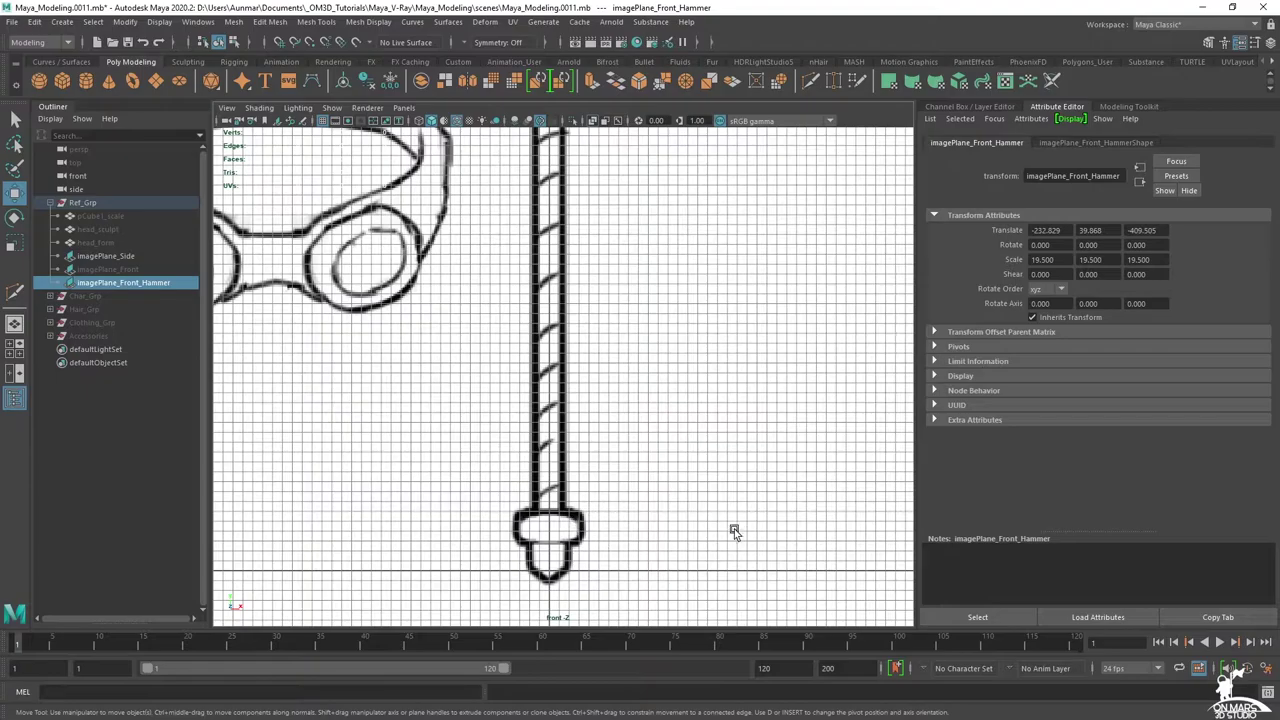
{"action": "scroll", "coordinate": [673, 450], "scroll_direction": "down", "scroll_amount": 10}
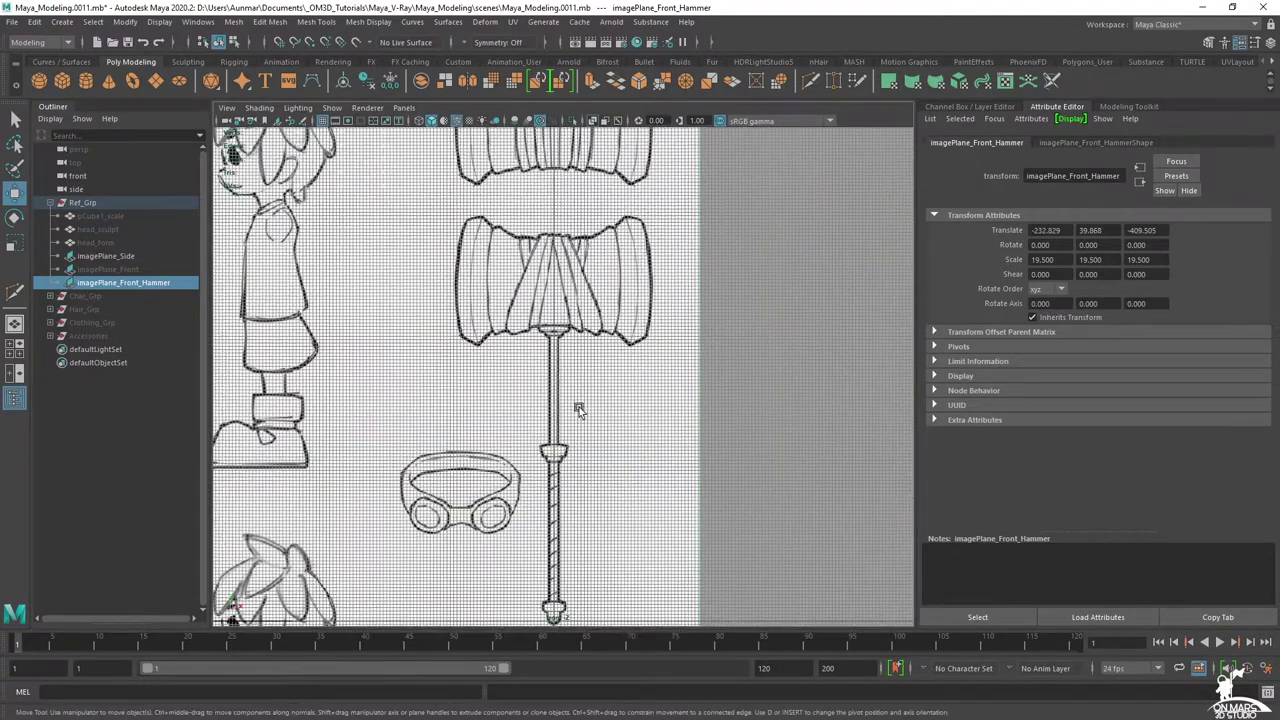
- Deselect the hammer image plane and create a polygon cylinder at the origin from the perspective view
{"action": "key", "text": "q"}
{"action": "middle_click_drag", "start_coordinate": [676, 426], "coordinate": [661, 279], "text": "alt"}
{"action": "key", "text": "space"}
{"action": "key", "text": "space"}
{"action": "left_click", "coordinate": [584, 366]}
{"action": "left_click_drag", "start_coordinate": [592, 475], "coordinate": [556, 493], "text": "alt"}
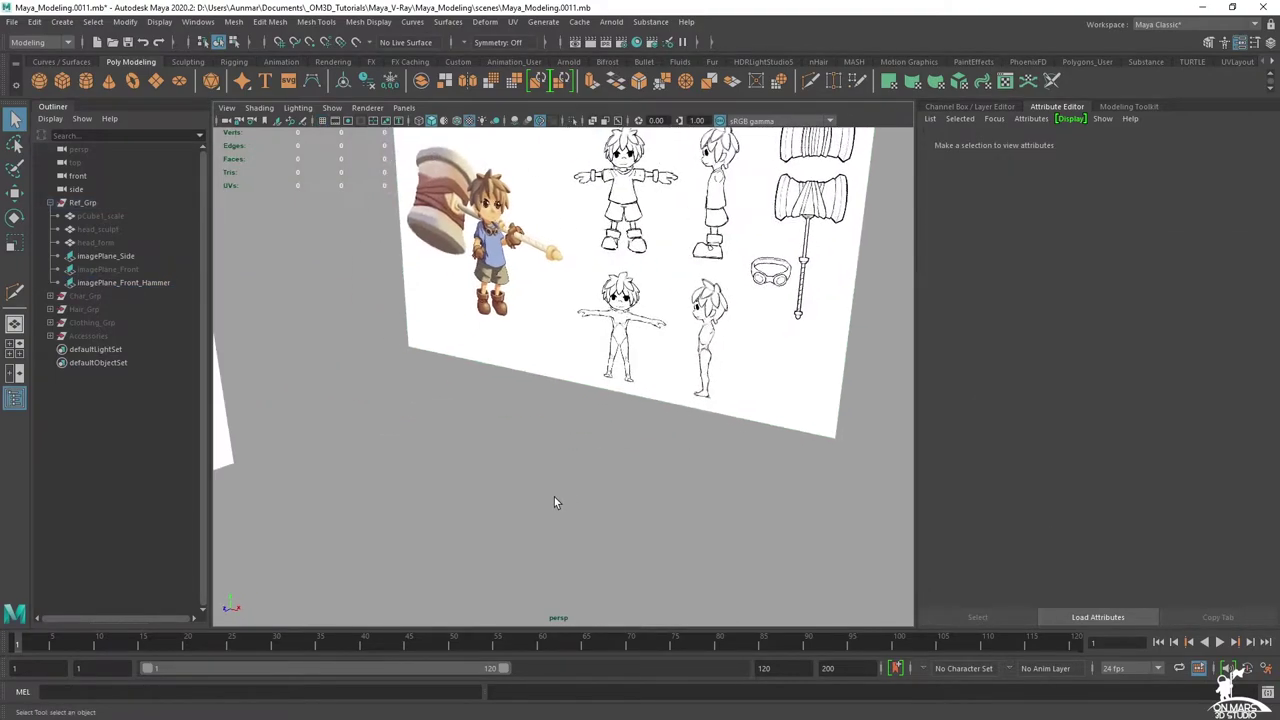
{"action": "right_click", "coordinate": [556, 493], "text": "shift"}
{"action": "right_click_drag", "start_coordinate": [556, 493], "coordinate": [479, 432], "text": "shift"}
{"action": "scroll", "coordinate": [540, 434], "scroll_direction": "down", "scroll_amount": 4}
{"action": "key", "text": "w"}
- Move the cylinder up in the front view to the base of the drawn hammer head, about 88.935 in Y
{"action": "key", "text": "space"}
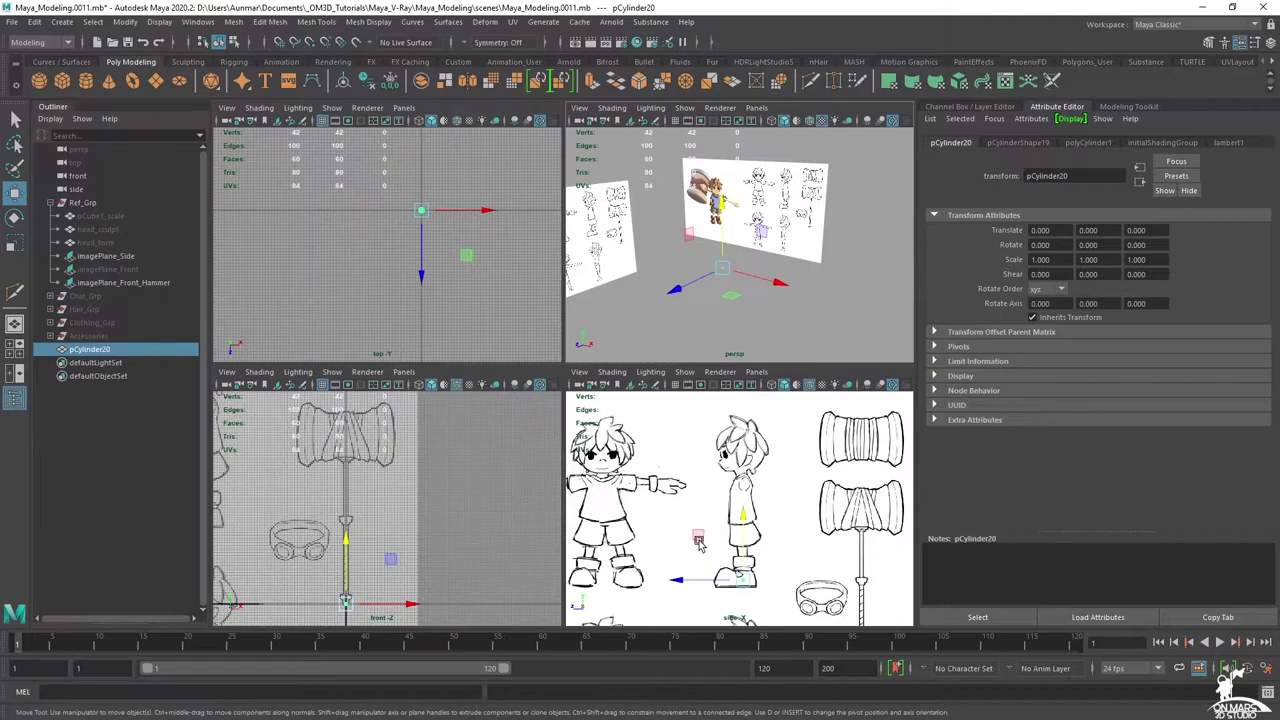
{"action": "key", "text": "space"}
{"action": "left_click_drag", "start_coordinate": [484, 508], "coordinate": [478, 209]}
{"action": "middle_click_drag", "start_coordinate": [476, 228], "coordinate": [508, 328], "text": "alt"}
{"action": "scroll", "coordinate": [515, 340], "scroll_direction": "up", "scroll_amount": 5}
{"action": "key", "text": "space"}
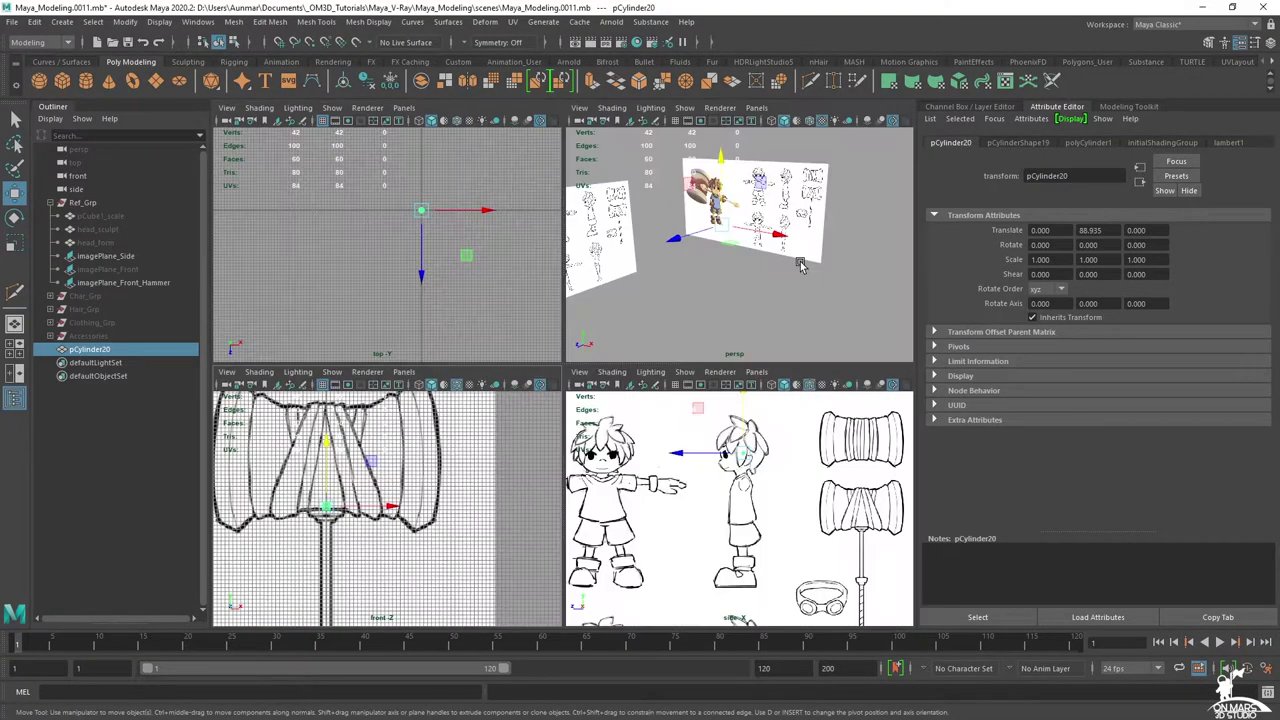
- Lay the cylinder on its side by setting Rotate Z to 90
{"action": "key", "text": "e"}
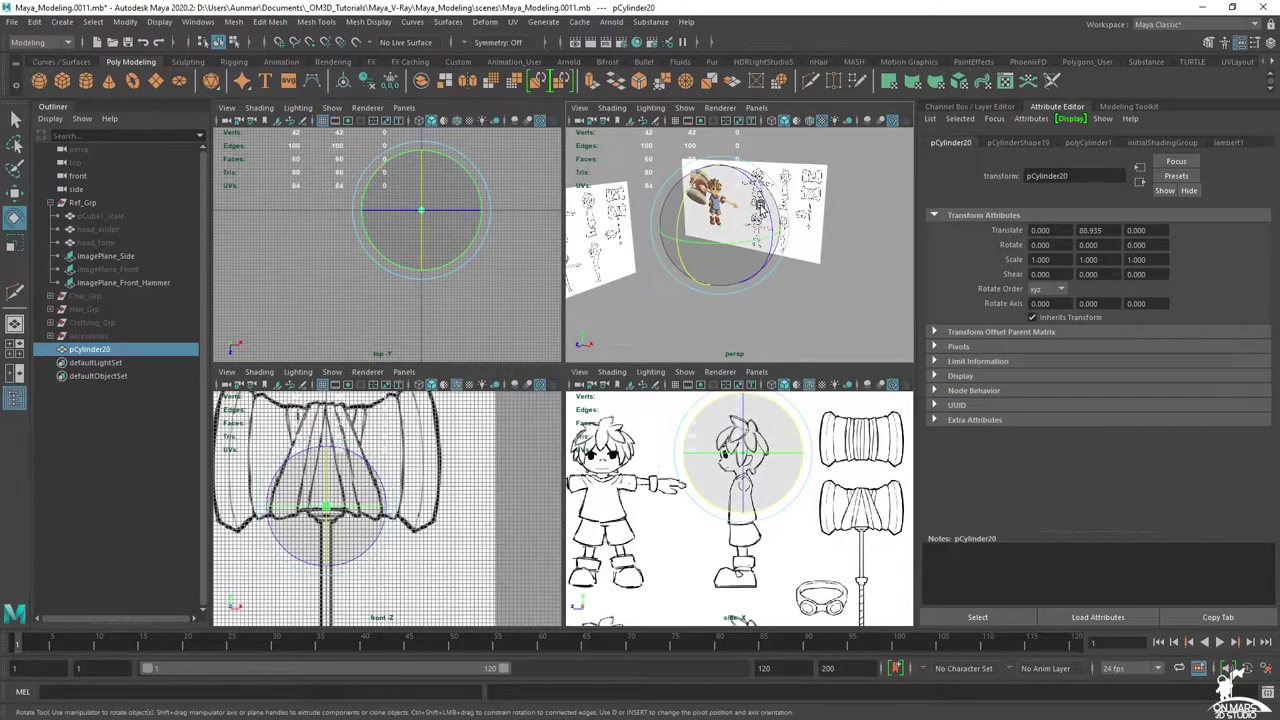
{"action": "left_click_drag", "start_coordinate": [764, 208], "coordinate": [836, 243]}
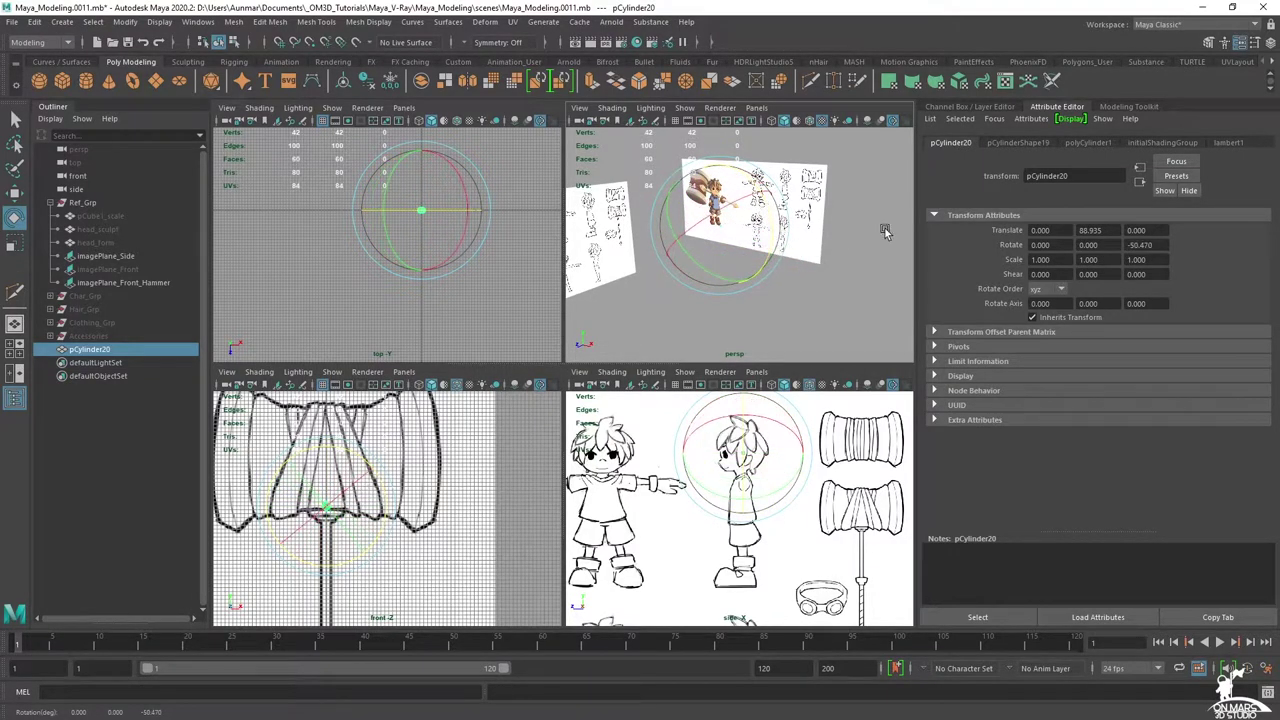
{"action": "left_click", "coordinate": [1270, 43]}
{"action": "scroll", "coordinate": [423, 467], "scroll_direction": "up", "scroll_amount": 5}
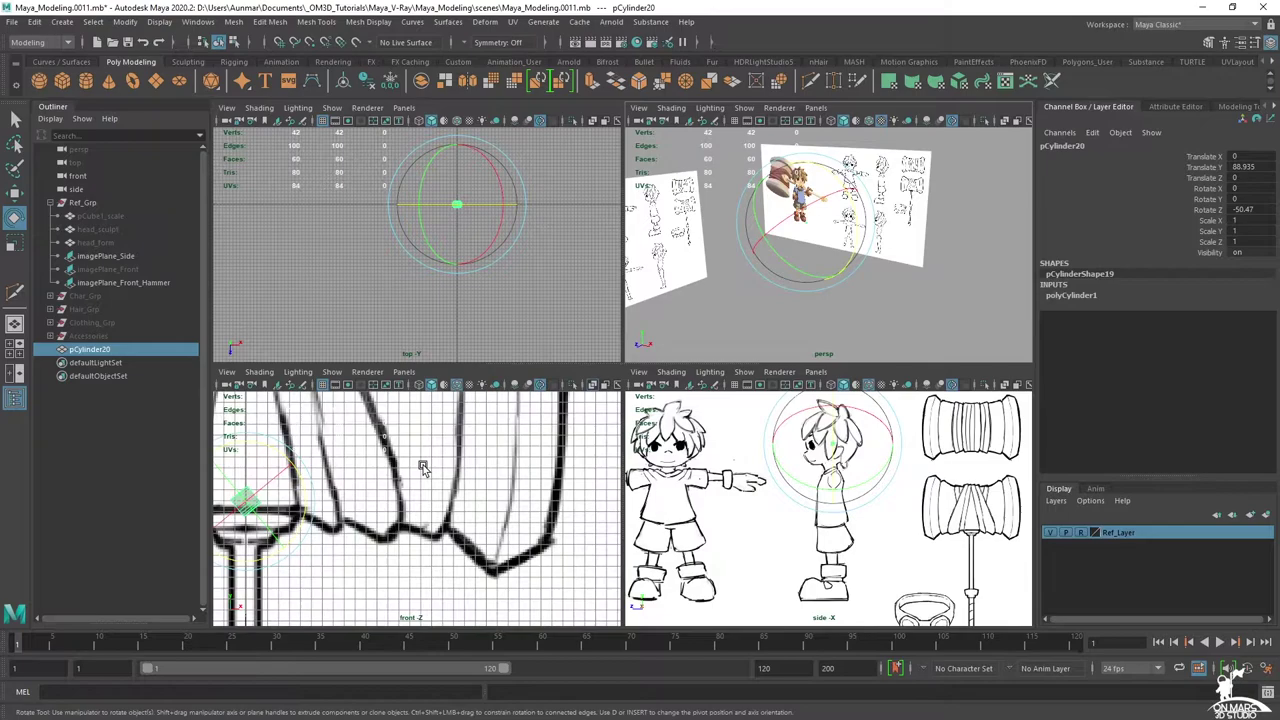
{"action": "left_click", "coordinate": [1267, 209]}
{"action": "type", "text": "0"}
{"action": "key", "text": "Return"}
{"action": "key", "text": "Return"}
- Raise the cylinder into the drawn hammer head, to about 98.126 in Y
{"action": "scroll", "coordinate": [382, 466], "scroll_direction": "down", "scroll_amount": 1}
{"action": "middle_click_drag", "start_coordinate": [378, 466], "coordinate": [480, 488], "text": "alt"}
{"action": "key", "text": "w"}
{"action": "left_click_drag", "start_coordinate": [385, 490], "coordinate": [385, 405]}
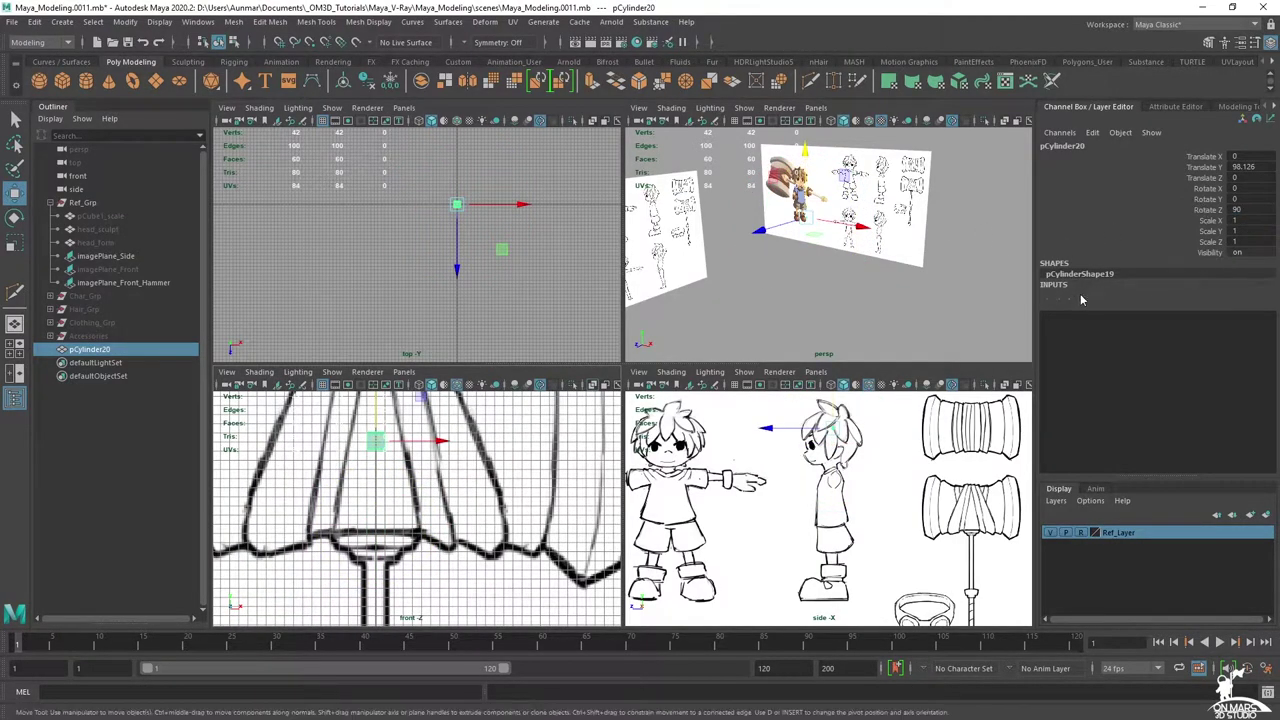
- Set the cylinder's radius to 15.2 and raise it to about 100.966 in Y to fit the hammer head
{"action": "left_click", "coordinate": [1081, 297]}
{"action": "left_click", "coordinate": [1214, 306]}
{"action": "middle_click_drag", "start_coordinate": [555, 509], "coordinate": [557, 545]}
{"action": "scroll", "coordinate": [555, 542], "scroll_direction": "down", "scroll_amount": 4}
{"action": "middle_click_drag", "start_coordinate": [518, 503], "coordinate": [552, 497]}
{"action": "key", "text": "w"}
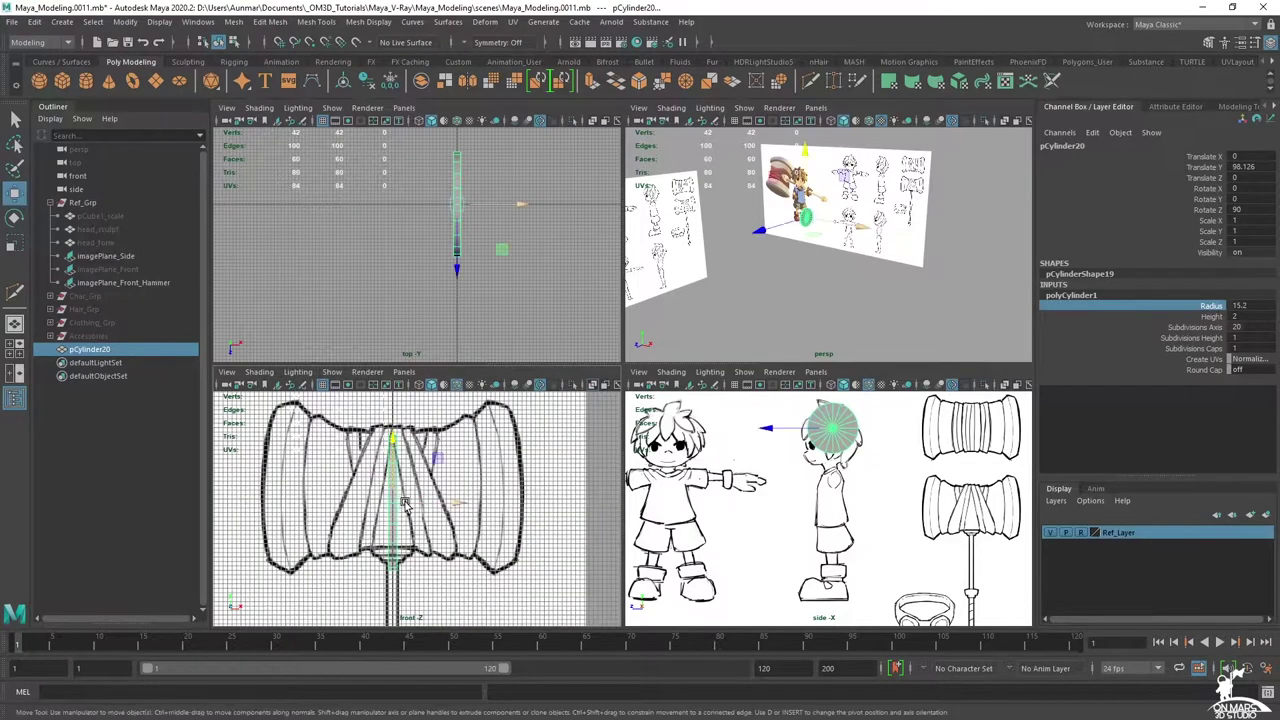
{"action": "left_click_drag", "start_coordinate": [392, 472], "coordinate": [392, 460]}
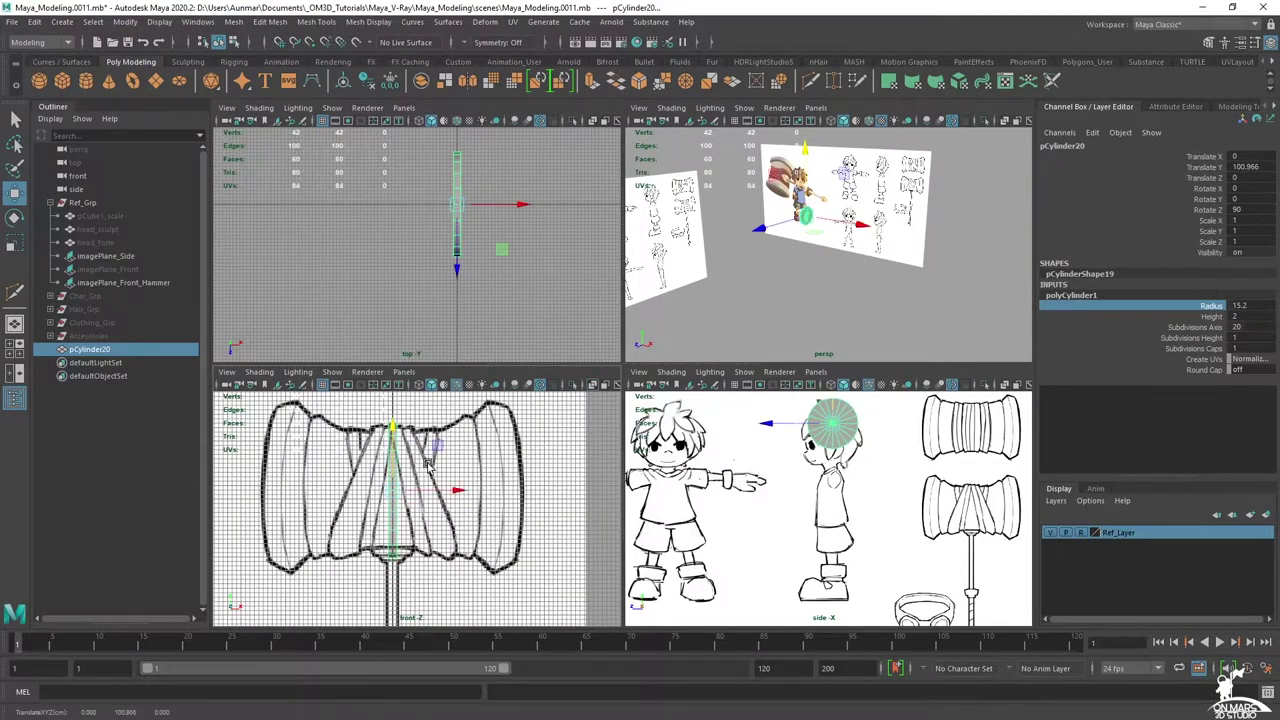
- Reduce the cylinder's radius to 14.6 and nudge its vertical position to match the hammer head's narrow middle
{"action": "middle_click_drag", "start_coordinate": [546, 484], "coordinate": [518, 490]}
{"action": "key", "text": "ctrl+z"}
{"action": "left_click", "coordinate": [1210, 305]}
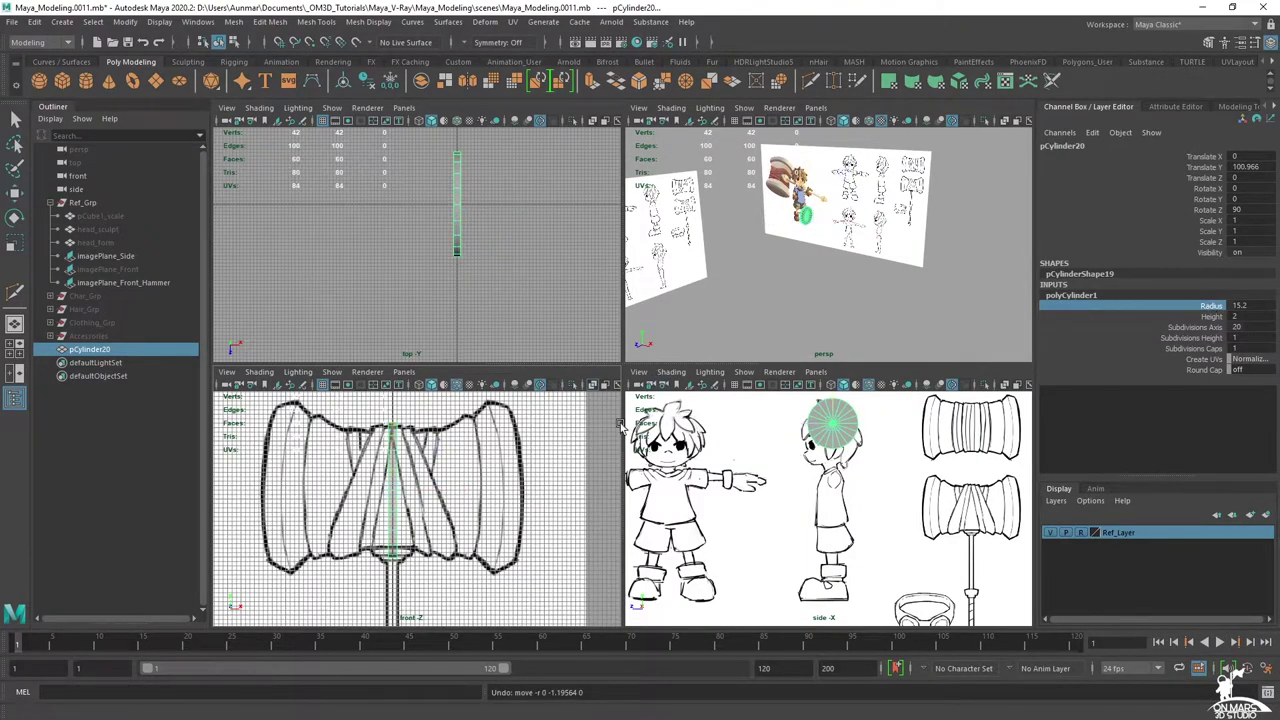
{"action": "mouse_move", "coordinate": [575, 450]}
{"action": "middle_mouse_down"}
{"action": "mouse_move", "coordinate": [556, 450]}
{"action": "mouse_move", "coordinate": [567, 452]}
{"action": "middle_mouse_up"}
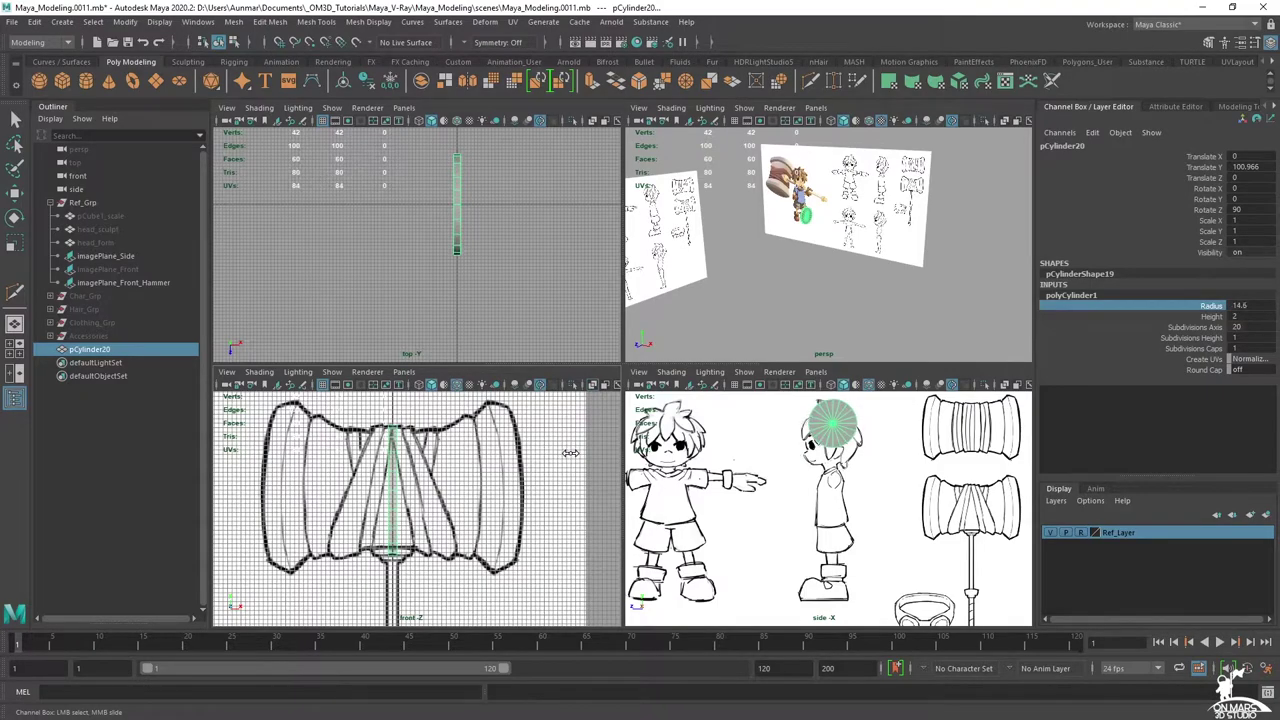
{"action": "key", "text": "w"}
{"action": "left_click_drag", "start_coordinate": [391, 464], "coordinate": [390, 462]}
- Reduce the cylinder's radius to 14.1 and align it with the hammer drawing at about 101.564 in Y
{"action": "mouse_move", "coordinate": [541, 490]}
{"action": "middle_mouse_down"}
{"action": "mouse_move", "coordinate": [515, 489]}
{"action": "mouse_move", "coordinate": [558, 495]}
{"action": "middle_mouse_up"}
{"action": "key", "text": "ctrl+z"}
{"action": "left_click", "coordinate": [1215, 309]}
{"action": "middle_click_drag", "start_coordinate": [475, 522], "coordinate": [466, 521]}
{"action": "key", "text": "w"}
{"action": "left_click_drag", "start_coordinate": [390, 468], "coordinate": [390, 468]}
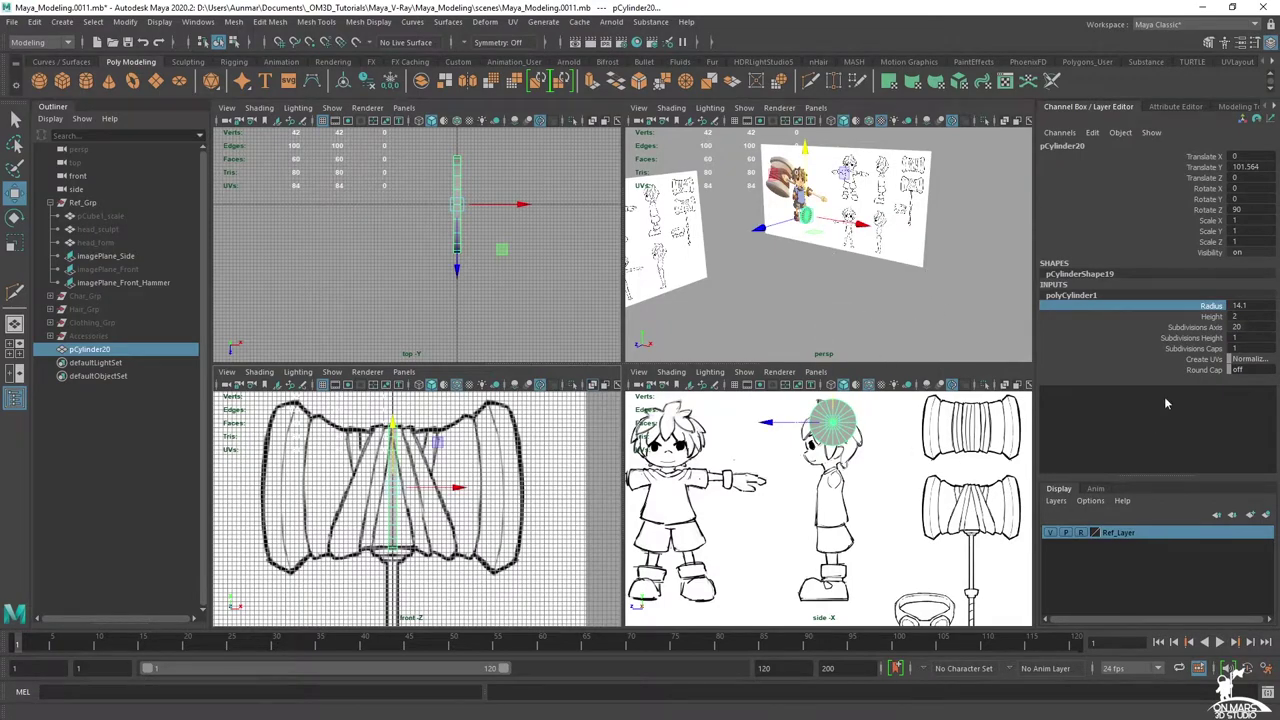
- Lengthen the cylinder to a height of about 38.3 so it spans the middle section of the hammer head drawing
{"action": "left_click", "coordinate": [1211, 316]}
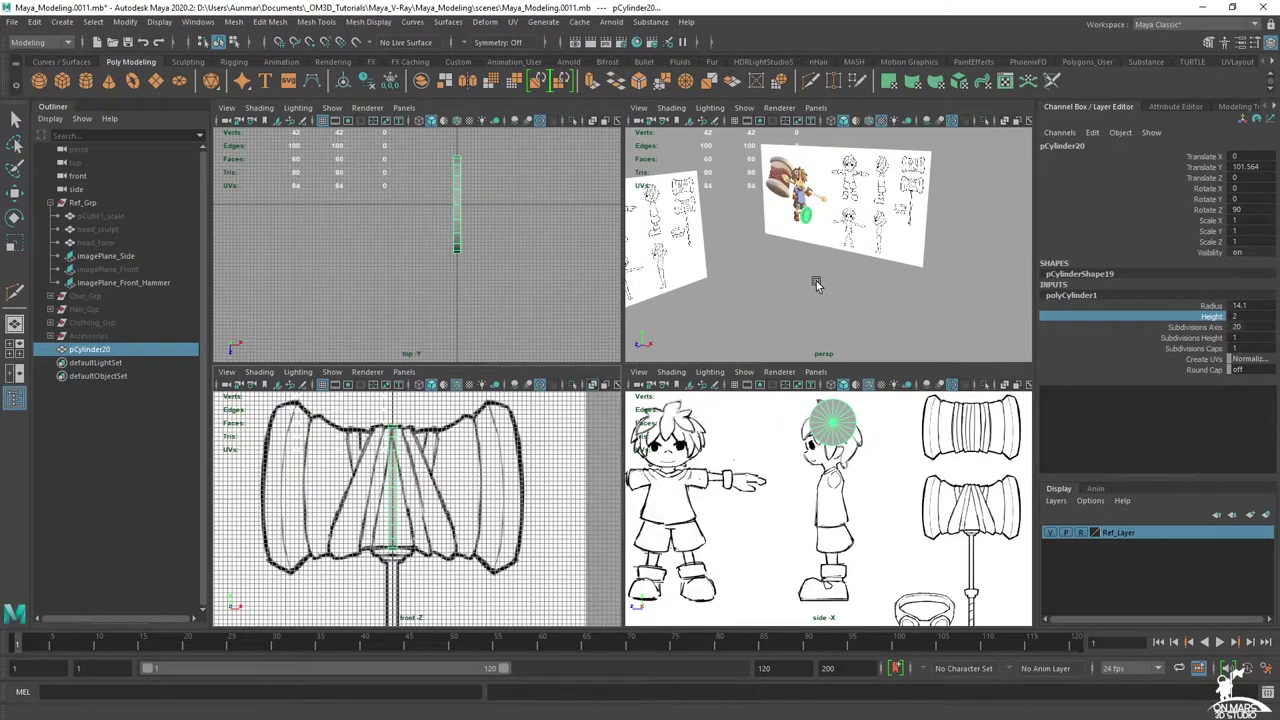
{"action": "middle_click_drag", "start_coordinate": [416, 478], "coordinate": [690, 487]}
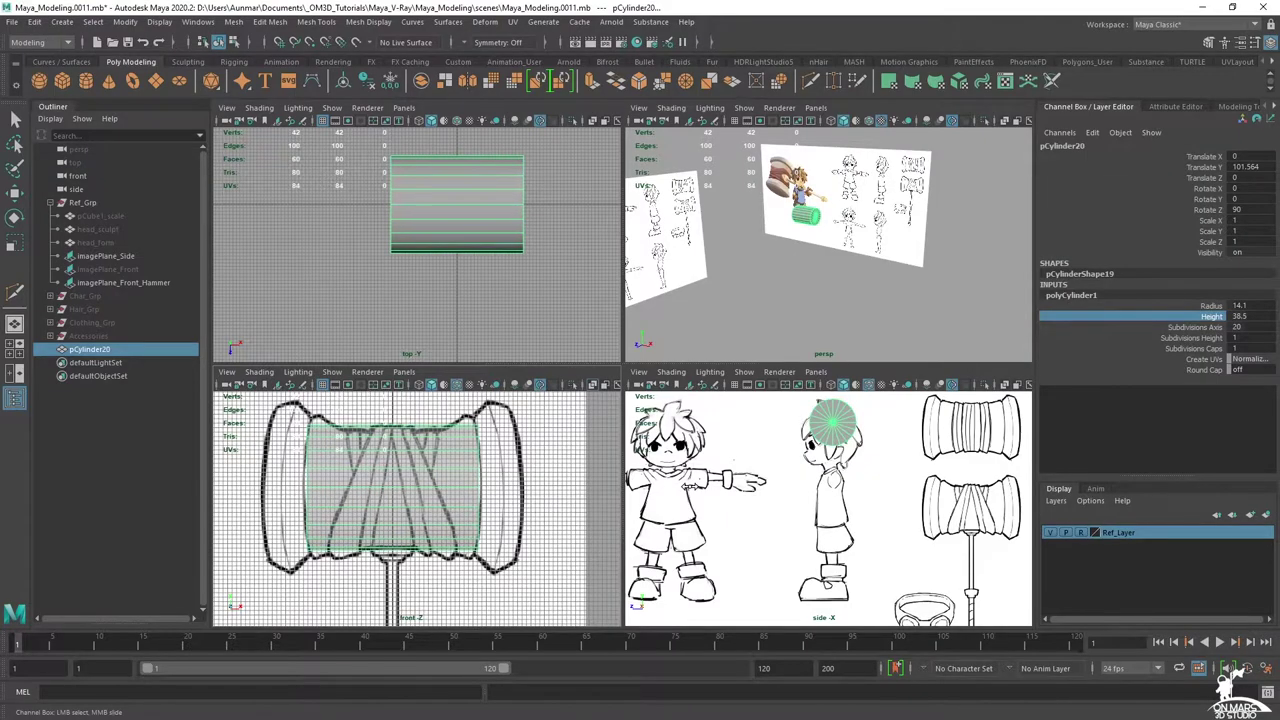
{"action": "left_click_drag", "start_coordinate": [889, 309], "coordinate": [928, 193], "text": "alt"}
{"action": "key", "text": "f"}
{"action": "key", "text": "space"}
{"action": "left_click_drag", "start_coordinate": [938, 278], "coordinate": [912, 283], "text": "alt"}
{"action": "left_click", "coordinate": [912, 283]}
{"action": "scroll", "coordinate": [861, 327], "scroll_direction": "down", "scroll_amount": 5}
{"action": "left_click_drag", "start_coordinate": [858, 330], "coordinate": [694, 364], "text": "alt"}
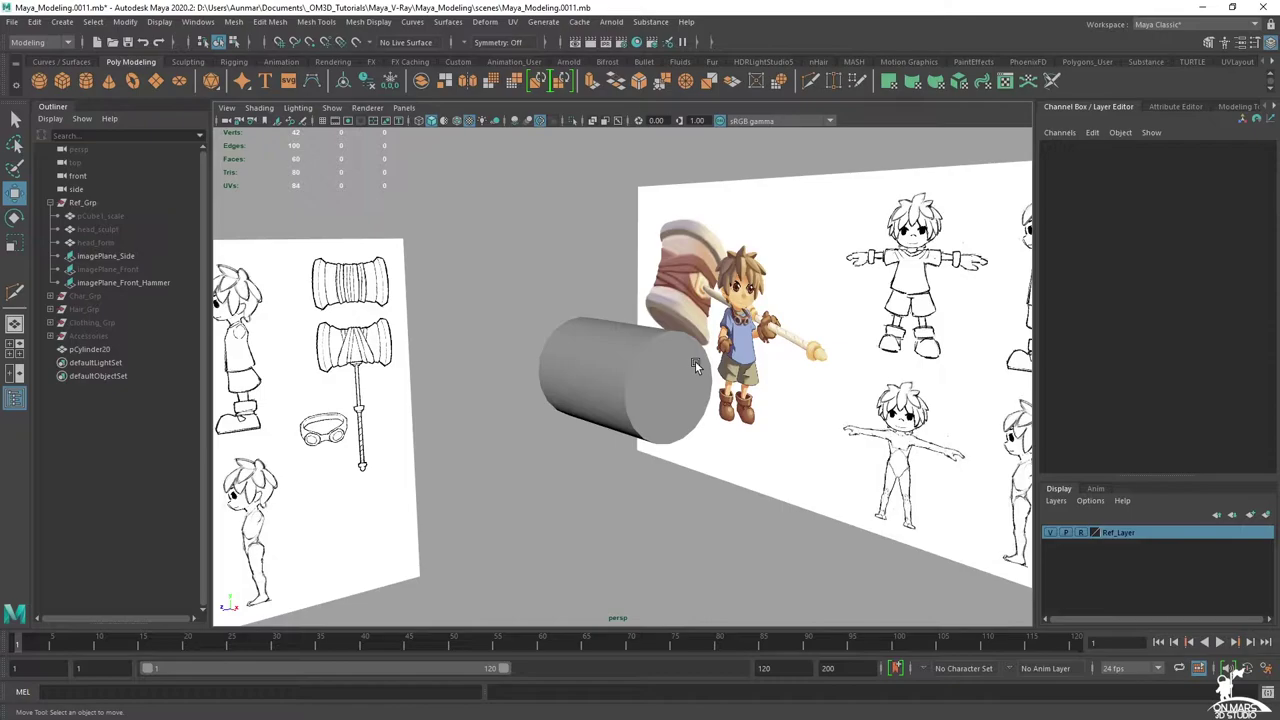
- Set the cylinder's axis subdivisions to 16
{"action": "left_click", "coordinate": [695, 362]}
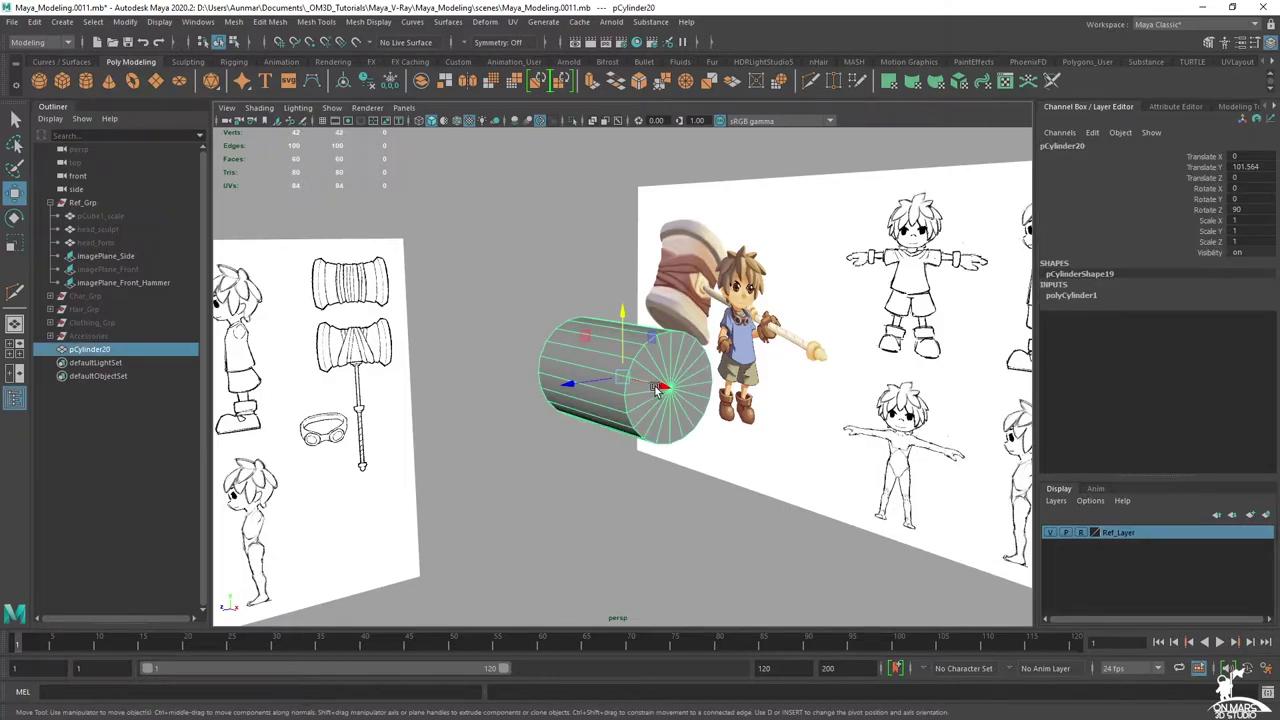
{"action": "left_click_drag", "start_coordinate": [695, 362], "coordinate": [677, 393], "text": "alt"}
{"action": "left_click", "coordinate": [1075, 297]}
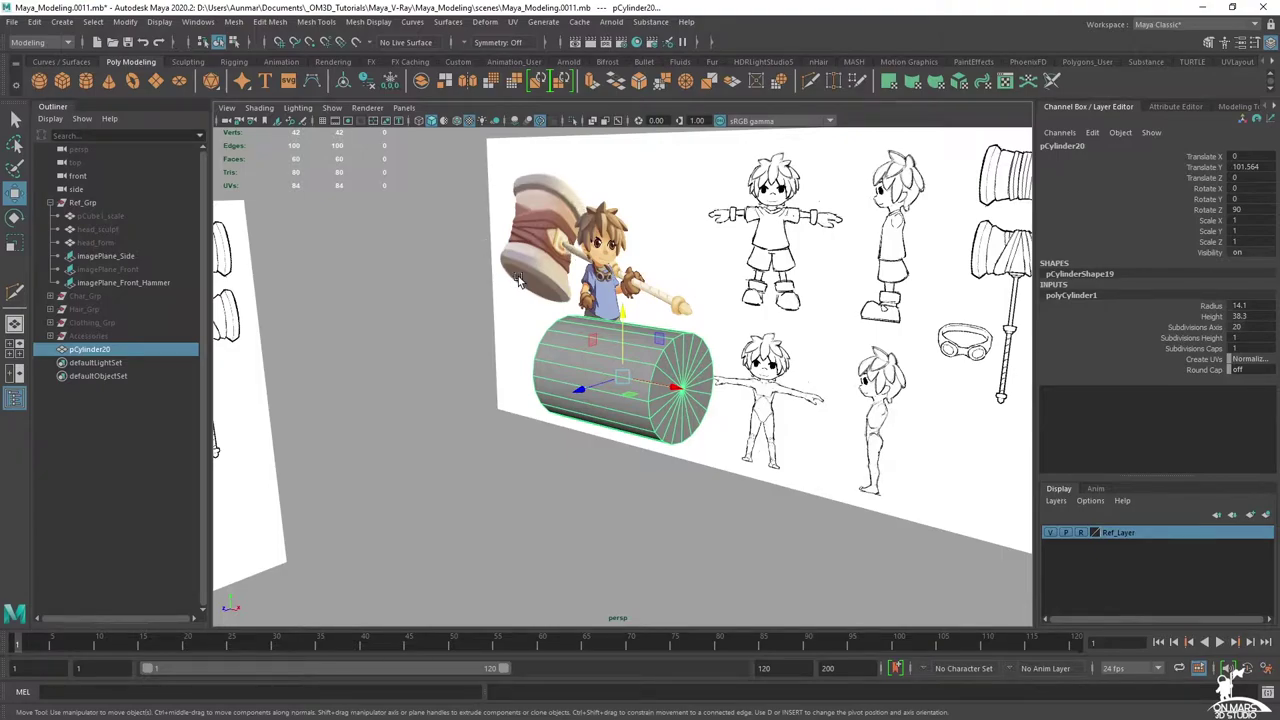
{"action": "double_click", "coordinate": [1253, 327]}
{"action": "type", "text": "16"}
{"action": "key", "text": "Return"}
{"action": "left_click_drag", "start_coordinate": [574, 438], "coordinate": [537, 432], "text": "alt"}
- Select the cylinder again and set its axis subdivisions to 32
{"action": "left_click", "coordinate": [728, 339]}
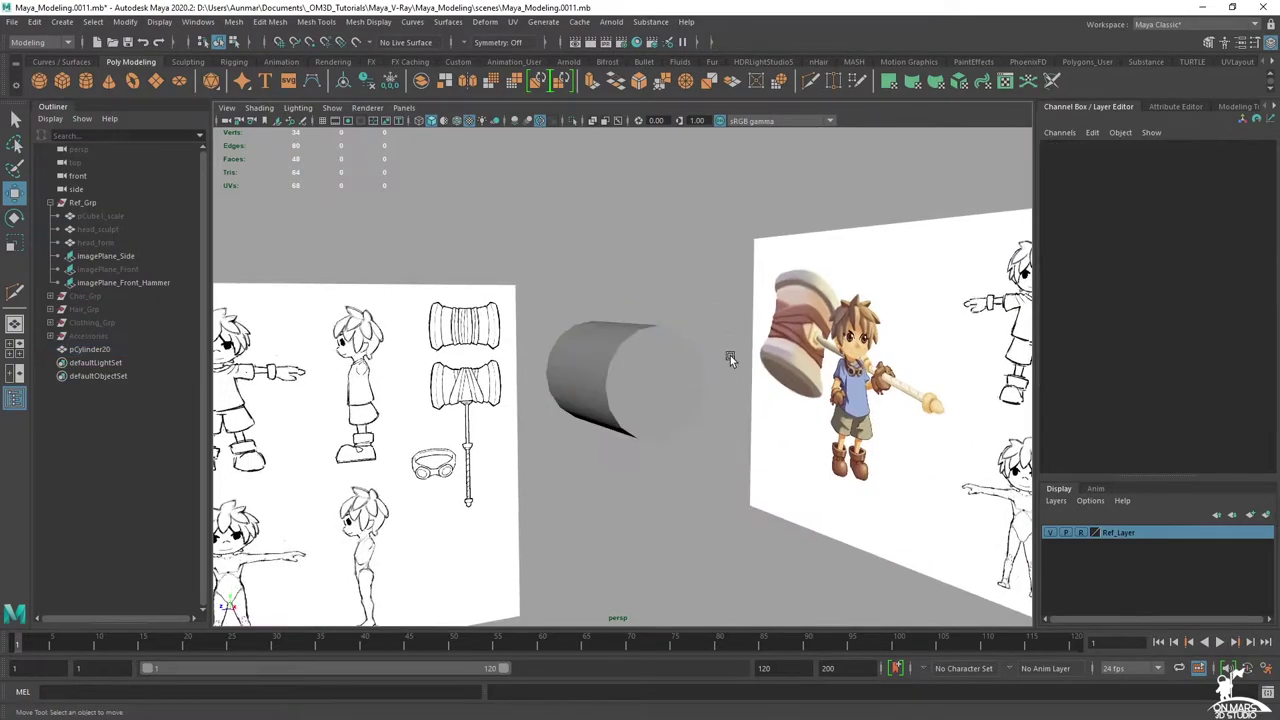
{"action": "middle_click_drag", "start_coordinate": [728, 339], "coordinate": [731, 287], "text": "alt"}
{"action": "right_click_drag", "start_coordinate": [731, 287], "coordinate": [737, 334], "text": "alt"}
{"action": "left_click_drag", "start_coordinate": [737, 334], "coordinate": [726, 329], "text": "alt"}
{"action": "left_click", "coordinate": [724, 328]}
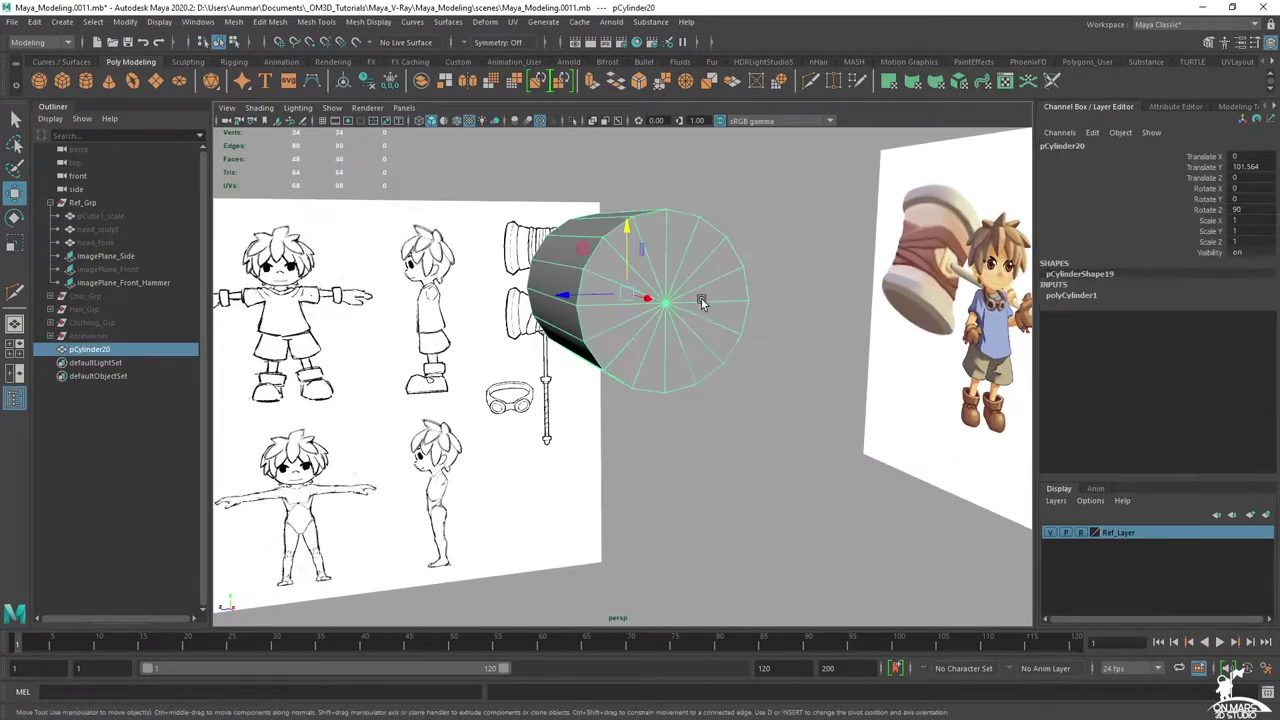
{"action": "left_click", "coordinate": [1072, 294]}
{"action": "left_click", "coordinate": [1256, 327]}
{"action": "key", "text": "Return"}
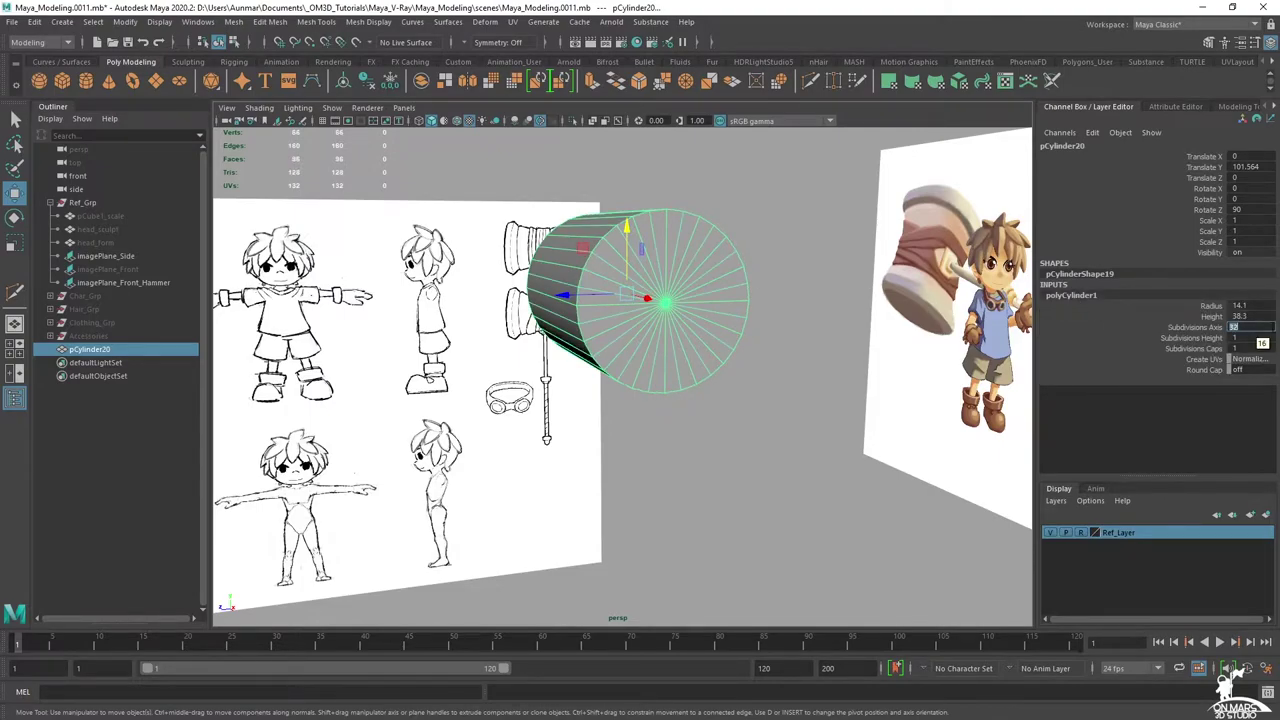
- Select every second lengthwise edge around the cylinder, including its spokes on the caps, and delete these edges
{"action": "left_click_drag", "start_coordinate": [618, 306], "coordinate": [643, 255], "text": "alt"}
{"action": "middle_click_drag", "start_coordinate": [643, 255], "coordinate": [648, 322], "text": "alt"}
{"action": "scroll", "coordinate": [648, 322], "scroll_direction": "up", "scroll_amount": 3}
{"action": "left_click_drag", "start_coordinate": [646, 248], "coordinate": [703, 270], "text": "alt"}
{"action": "scroll", "coordinate": [686, 284], "scroll_direction": "up", "scroll_amount": 2}
{"action": "scroll", "coordinate": [703, 262], "scroll_direction": "up", "scroll_amount": 1}
{"action": "right_click_drag", "start_coordinate": [702, 252], "coordinate": [701, 216]}
{"action": "left_click", "coordinate": [687, 243]}
{"action": "left_click", "coordinate": [744, 255], "text": "shift"}
{"action": "double_click", "coordinate": [688, 238]}
{"action": "key", "text": "q"}
{"action": "double_click", "coordinate": [750, 261], "text": "shift"}
{"action": "double_click", "coordinate": [789, 306], "text": "shift"}
{"action": "double_click", "coordinate": [805, 365], "text": "shift"}
{"action": "double_click", "coordinate": [811, 418], "text": "shift"}
{"action": "double_click", "coordinate": [795, 468], "text": "shift"}
{"action": "left_click_drag", "start_coordinate": [754, 517], "coordinate": [700, 530], "text": "shift"}
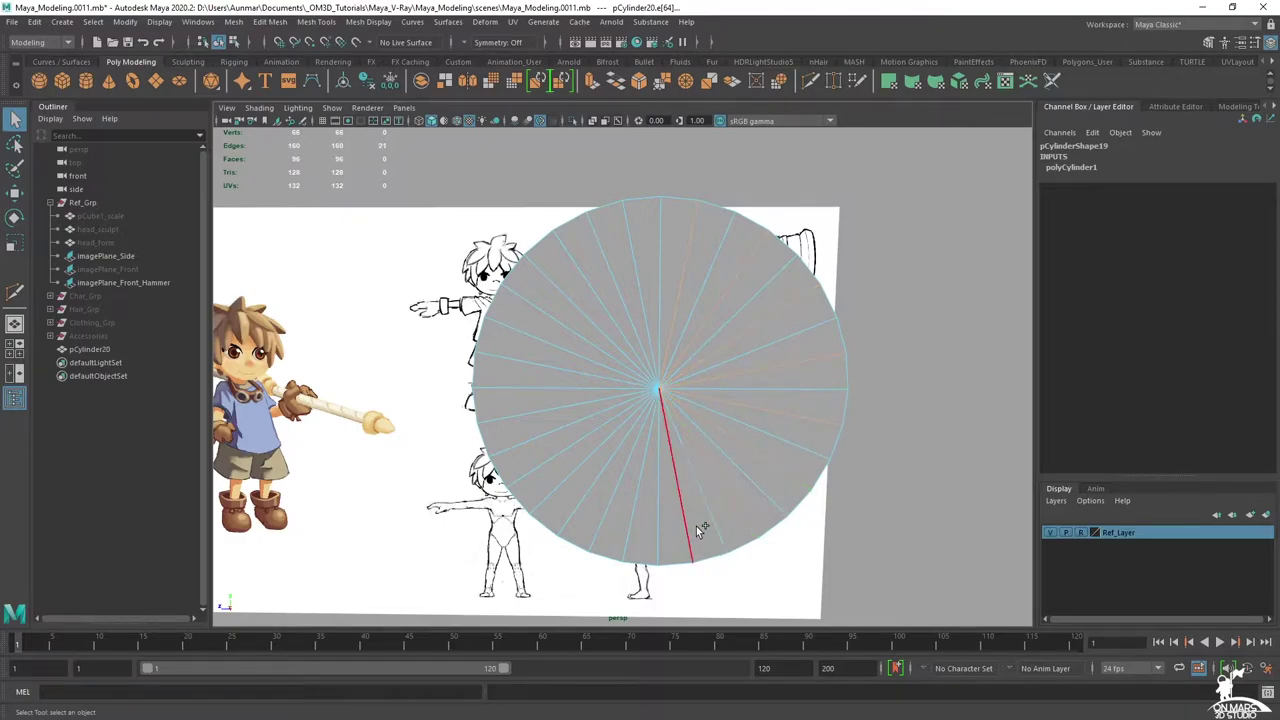
{"action": "double_click", "coordinate": [698, 527], "text": "shift"}
{"action": "double_click", "coordinate": [630, 531], "text": "shift"}
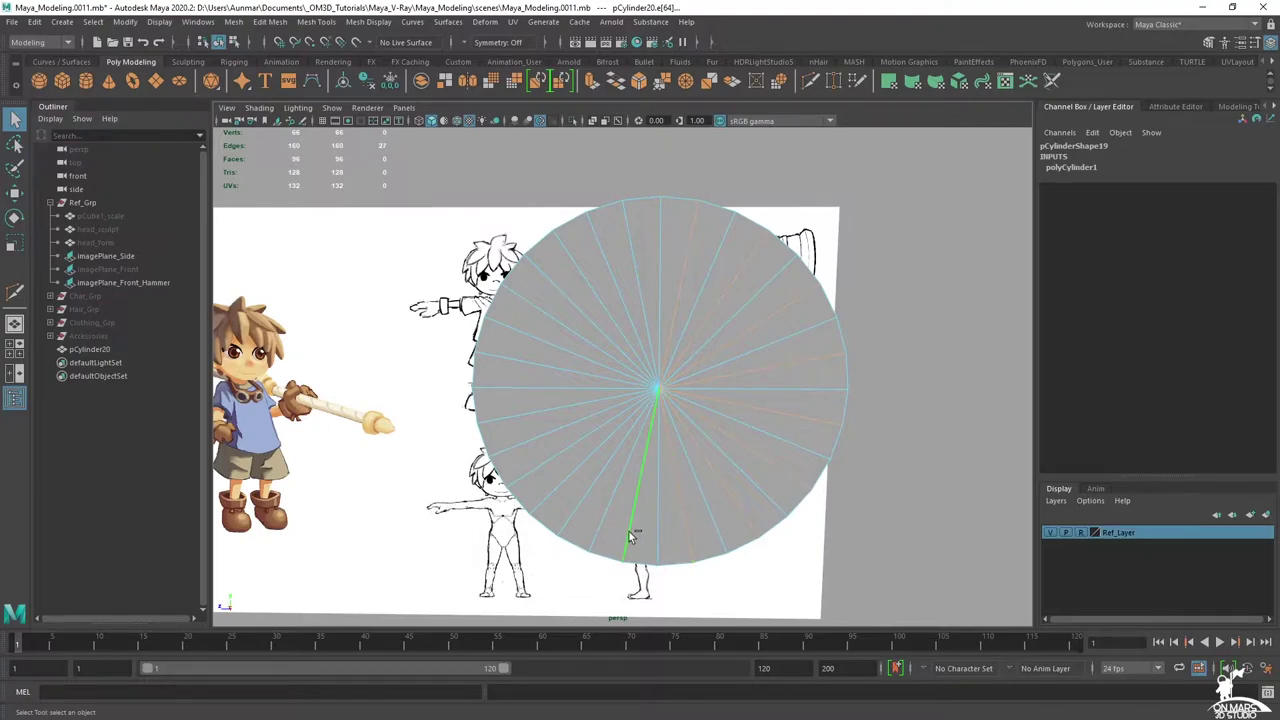
{"action": "mouse_move", "coordinate": [591, 503]}
{"action": "left_mouse_down", "text": "shift"}
{"action": "mouse_move", "coordinate": [522, 458]}
{"action": "mouse_move", "coordinate": [509, 386]}
{"action": "mouse_move", "coordinate": [483, 360]}
{"action": "mouse_move", "coordinate": [533, 316]}
{"action": "mouse_move", "coordinate": [566, 251]}
{"action": "mouse_move", "coordinate": [622, 243]}
{"action": "left_mouse_up", "text": "shift"}
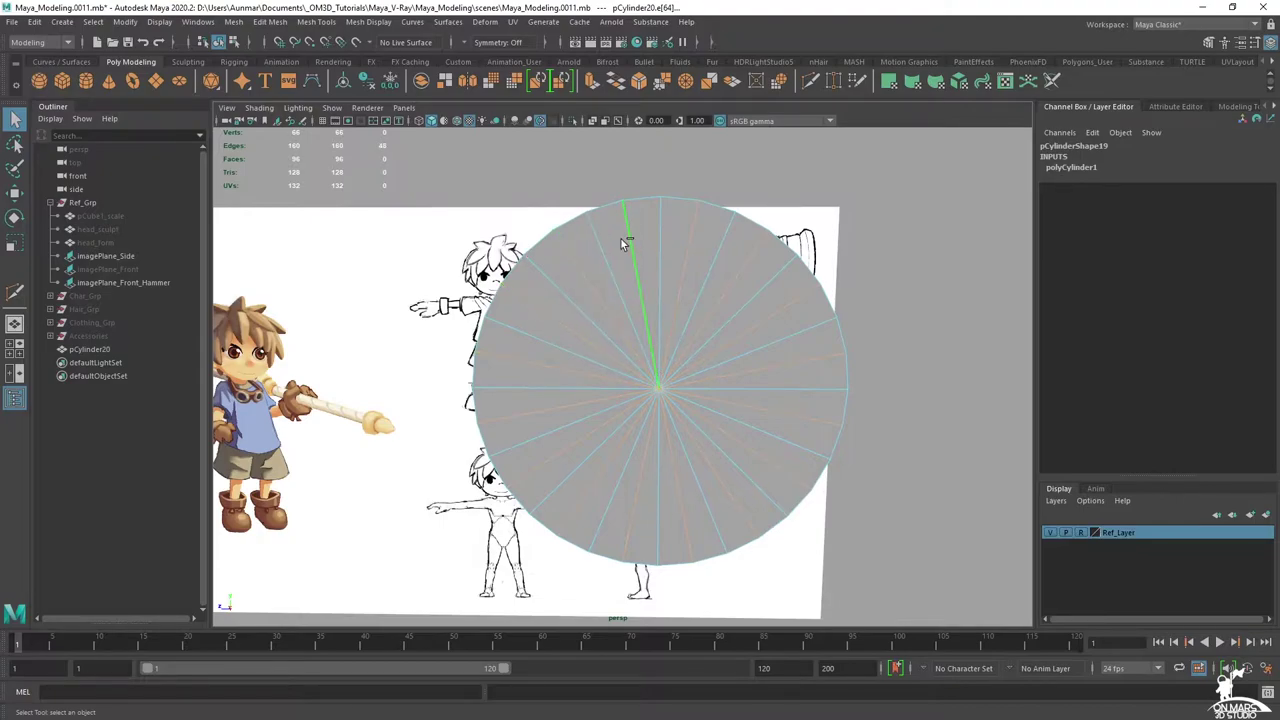
{"action": "left_click_drag", "start_coordinate": [655, 384], "coordinate": [661, 348], "text": "alt"}
{"action": "scroll", "coordinate": [665, 400], "scroll_direction": "up", "scroll_amount": 2}
{"action": "scroll", "coordinate": [661, 348], "scroll_direction": "down", "scroll_amount": 3}
{"action": "key", "text": "ctrl+Delete"}
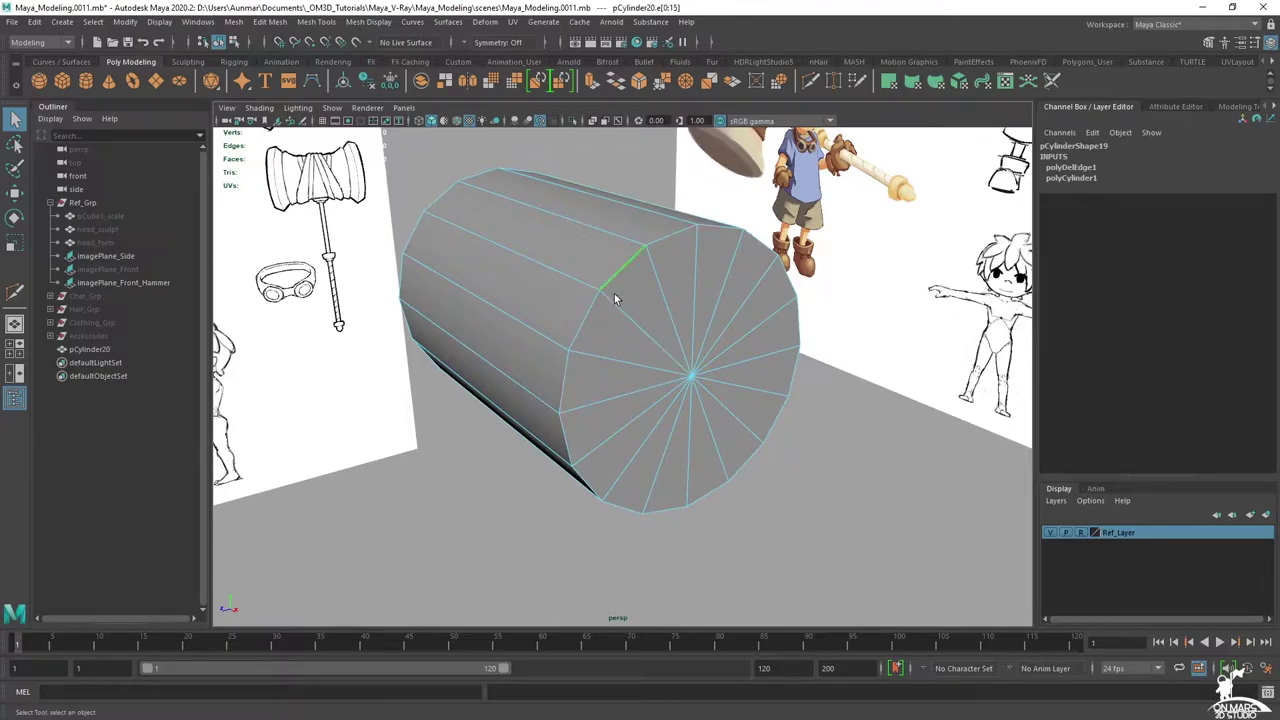
- Undo the deletion of the alternating edges on the cylinder
{"action": "left_click_drag", "start_coordinate": [614, 279], "coordinate": [617, 315], "text": "alt"}
{"action": "key", "text": "ctrl+z"}
{"action": "key", "text": "ctrl+z"}
{"action": "key", "text": "ctrl+z"}
{"action": "mouse_move", "coordinate": [598, 263]}
{"action": "left_mouse_down", "text": "alt"}
{"action": "mouse_move", "coordinate": [520, 280]}
{"action": "mouse_move", "coordinate": [608, 291]}
{"action": "mouse_move", "coordinate": [581, 277]}
{"action": "left_mouse_up", "text": "alt"}
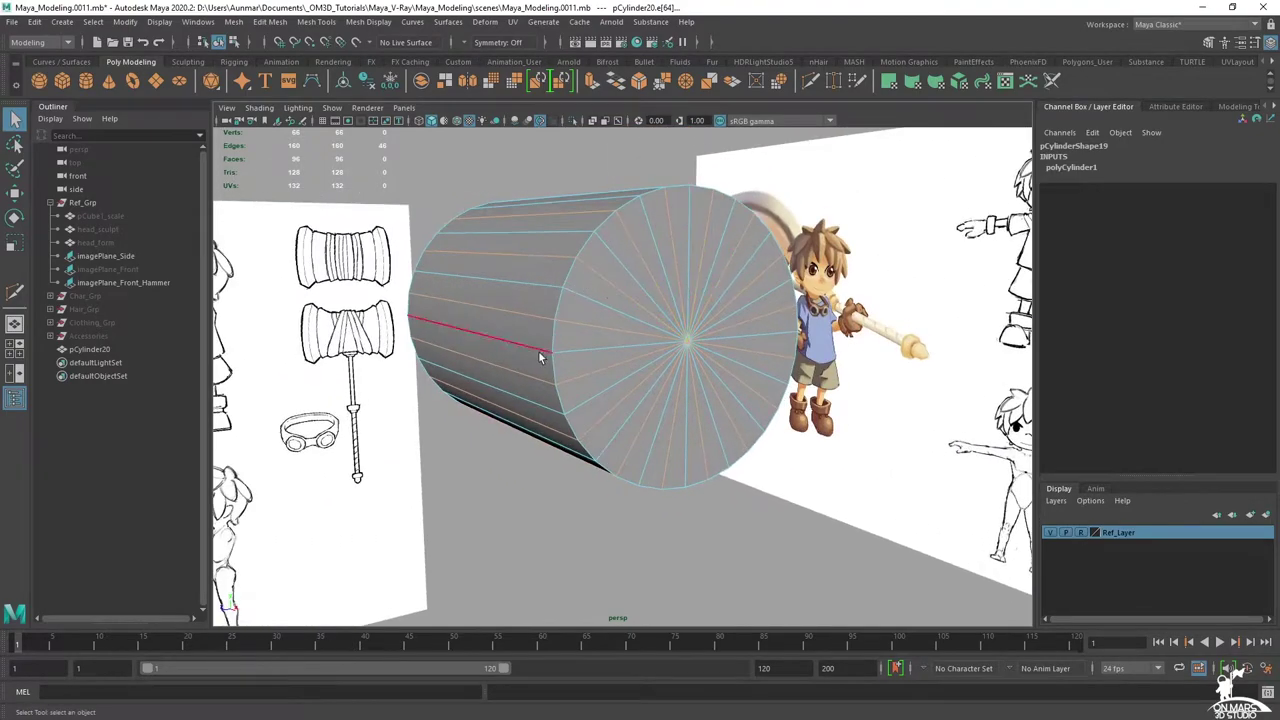
- Return the cylinder to object selection and set its height subdivisions to 2 for an edge loop at its middle
{"action": "right_click_drag", "start_coordinate": [669, 276], "coordinate": [734, 257]}
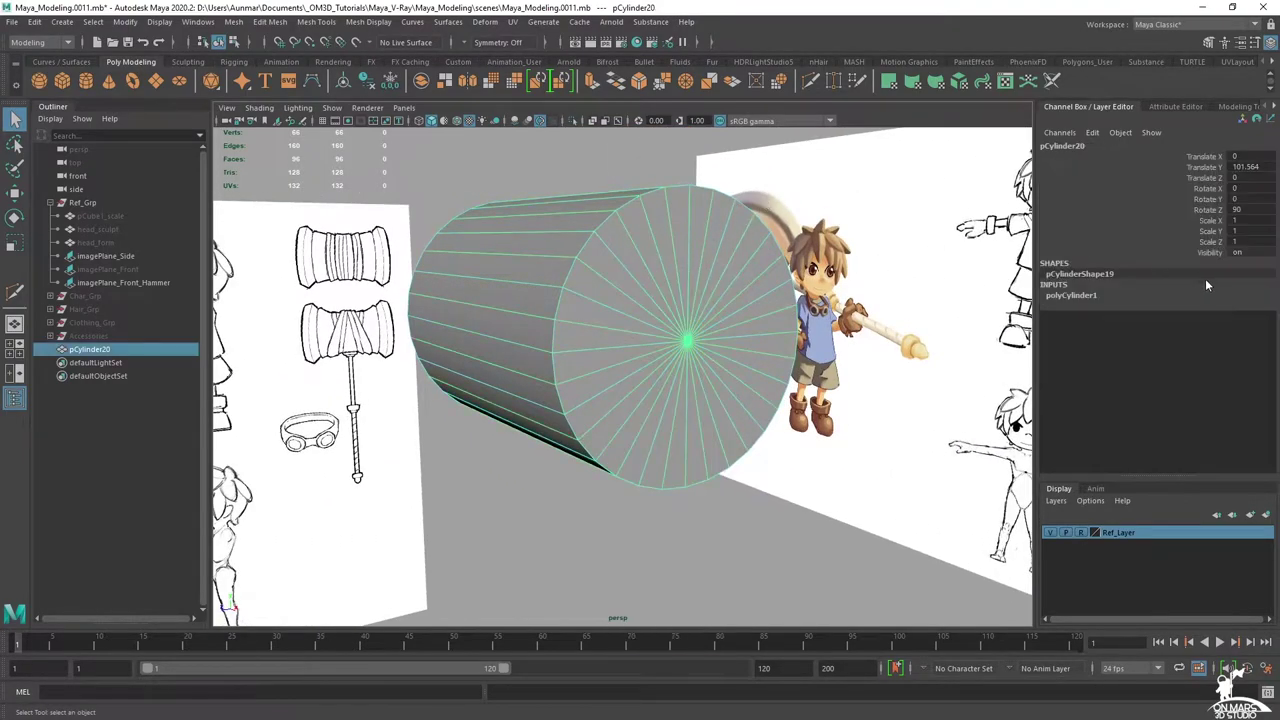
{"action": "left_click", "coordinate": [1066, 299]}
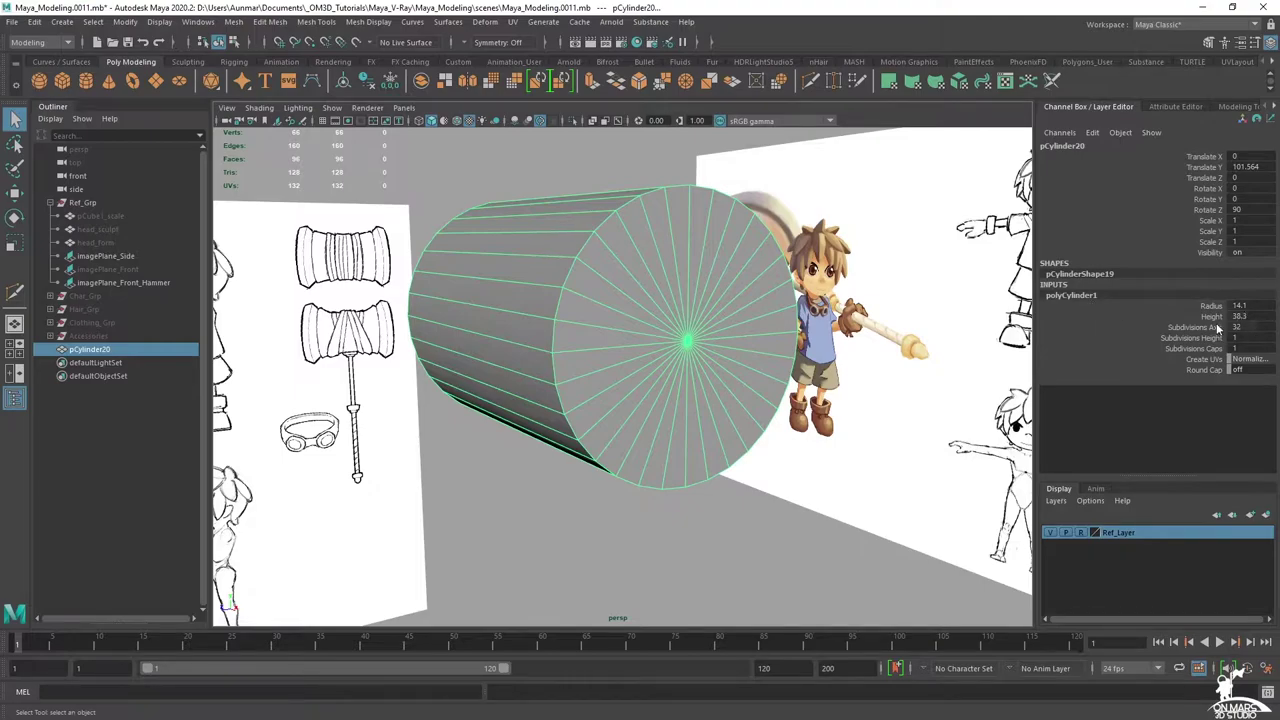
{"action": "left_click_drag", "start_coordinate": [598, 293], "coordinate": [686, 334], "text": "alt"}
{"action": "key", "text": "space"}
{"action": "middle_click_drag", "start_coordinate": [541, 448], "coordinate": [526, 457], "text": "alt"}
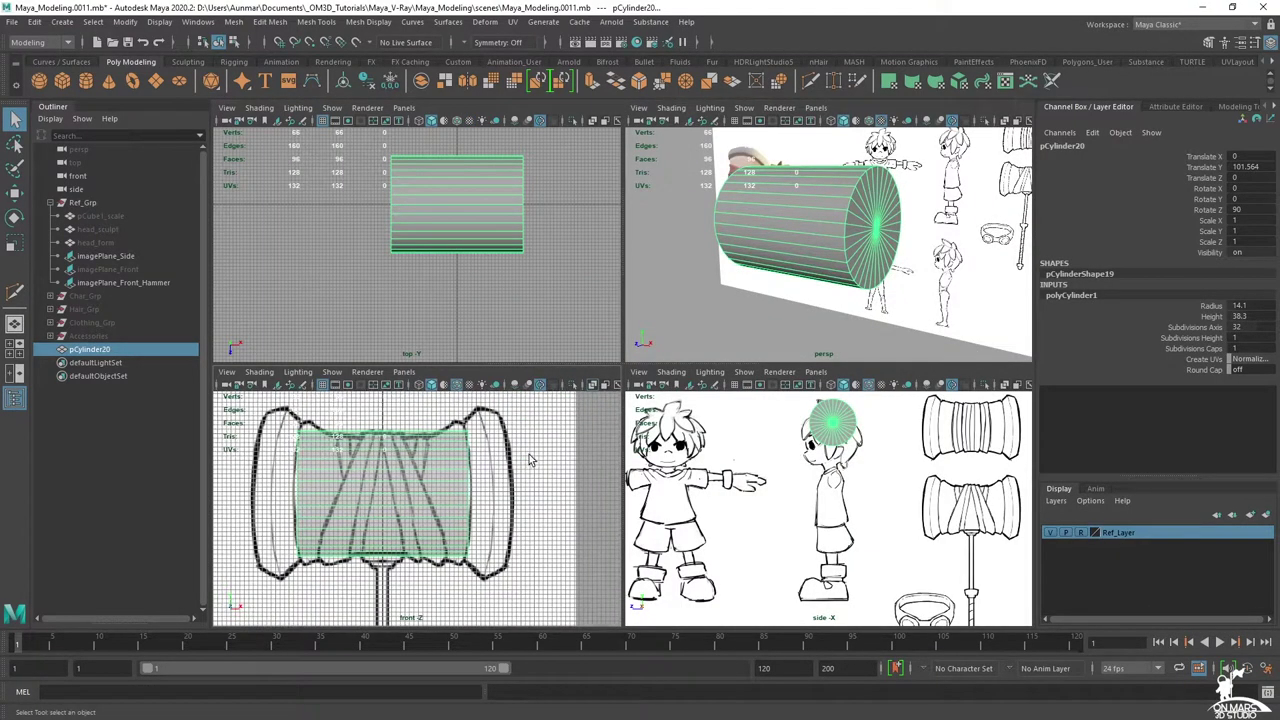
{"action": "key", "text": "space"}
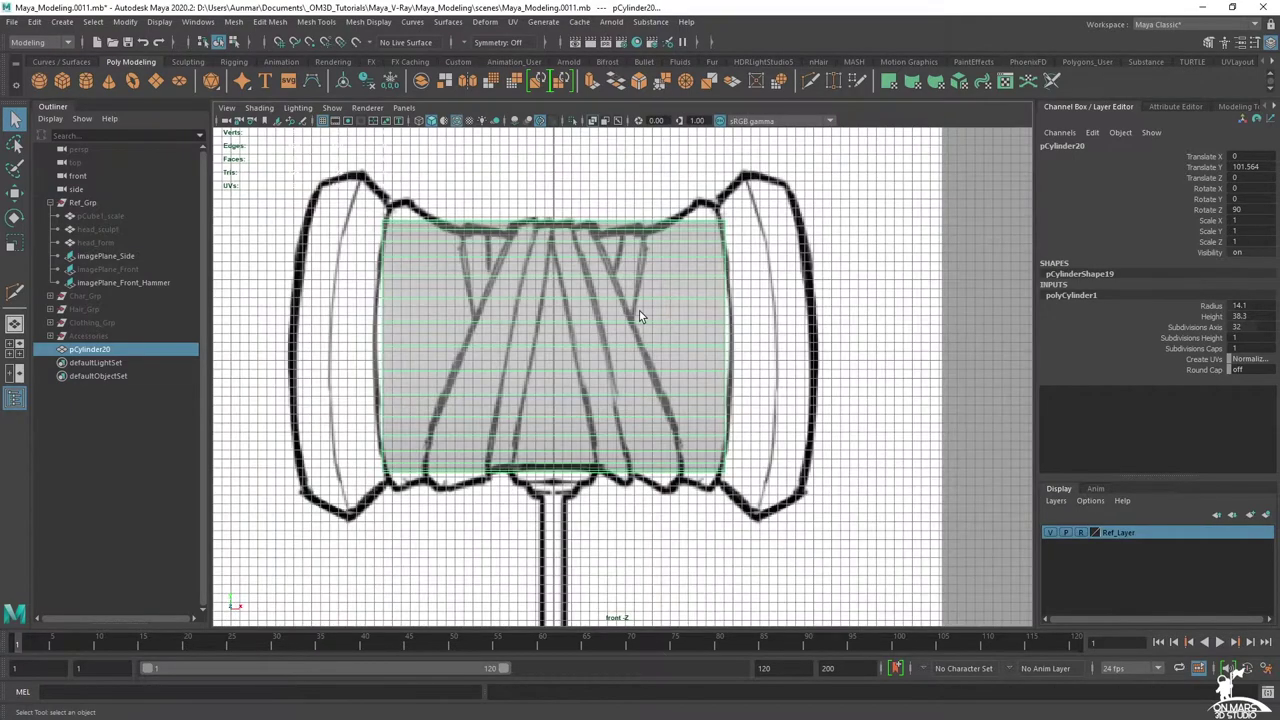
{"action": "double_click", "coordinate": [1240, 337]}
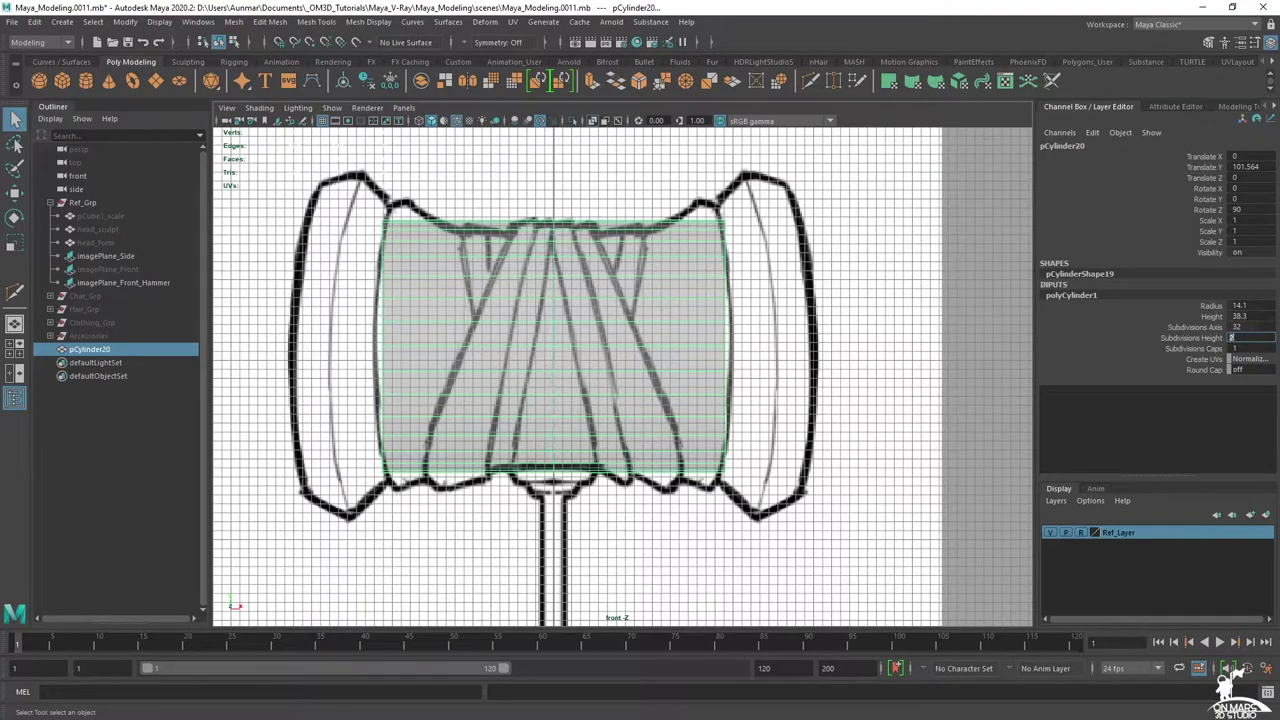
{"action": "key", "text": "Return"}
- Turn on World X symmetry for mesh editing
{"action": "middle_click_drag", "start_coordinate": [718, 364], "coordinate": [708, 383], "text": "alt"}
{"action": "scroll", "coordinate": [708, 383], "scroll_direction": "up", "scroll_amount": 2}
{"action": "middle_click_drag", "start_coordinate": [609, 323], "coordinate": [673, 343], "text": "alt"}
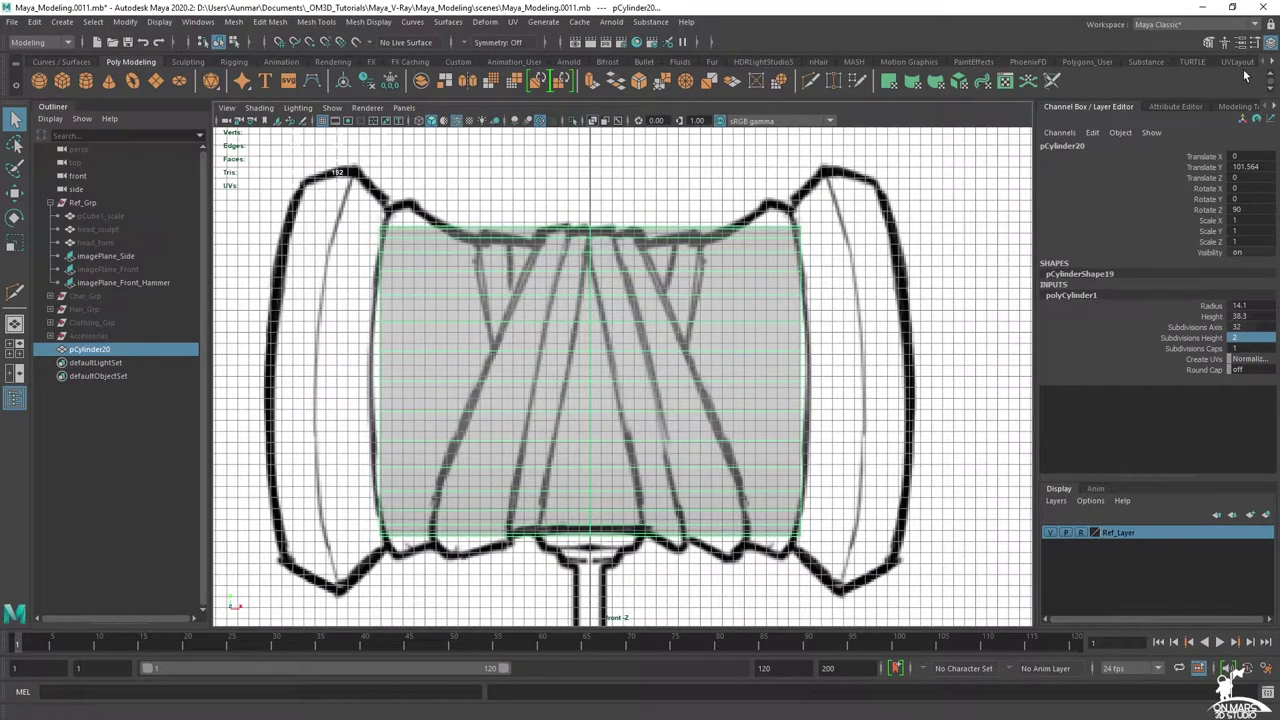
{"action": "left_click", "coordinate": [1208, 42]}
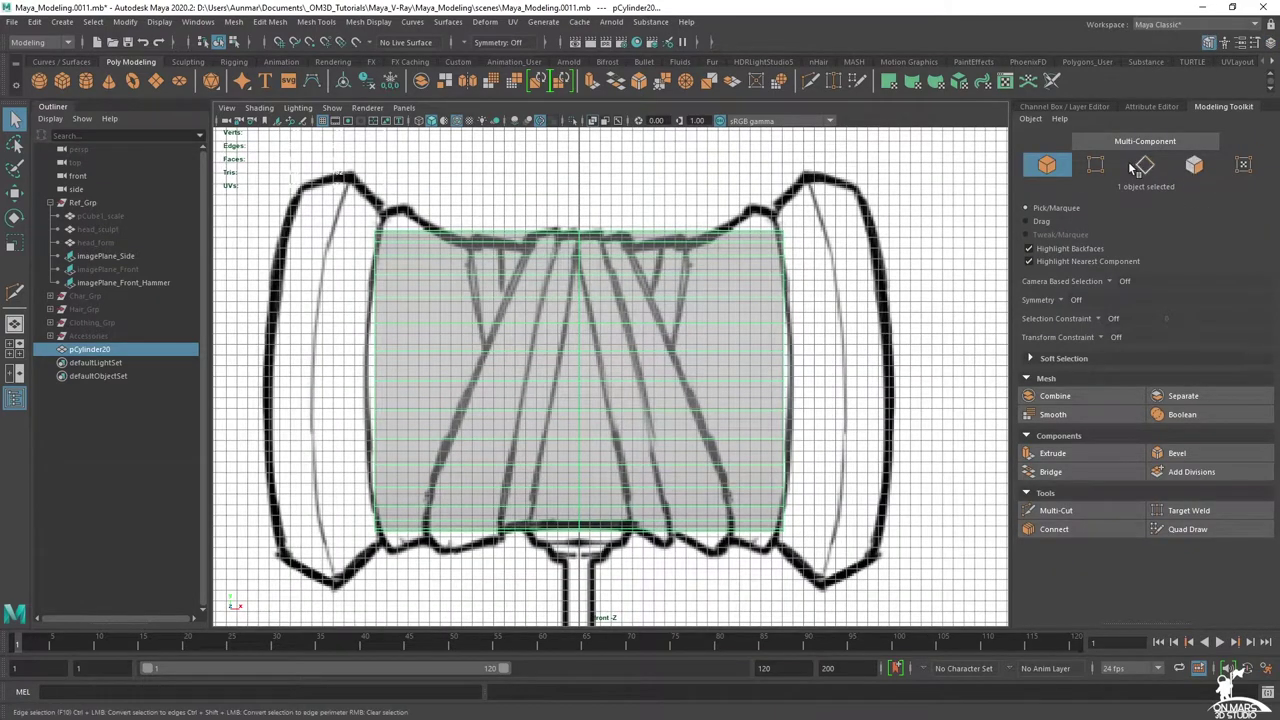
{"action": "left_click", "coordinate": [1060, 301]}
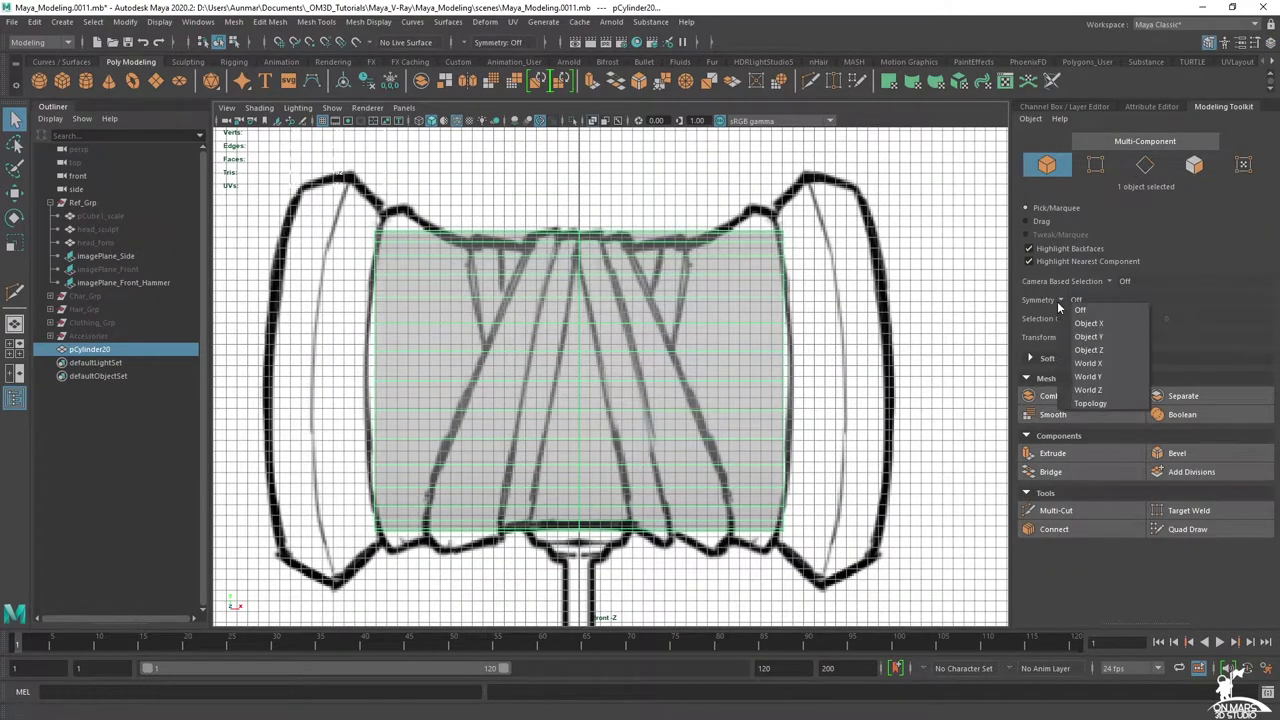
{"action": "left_click", "coordinate": [1106, 366]}
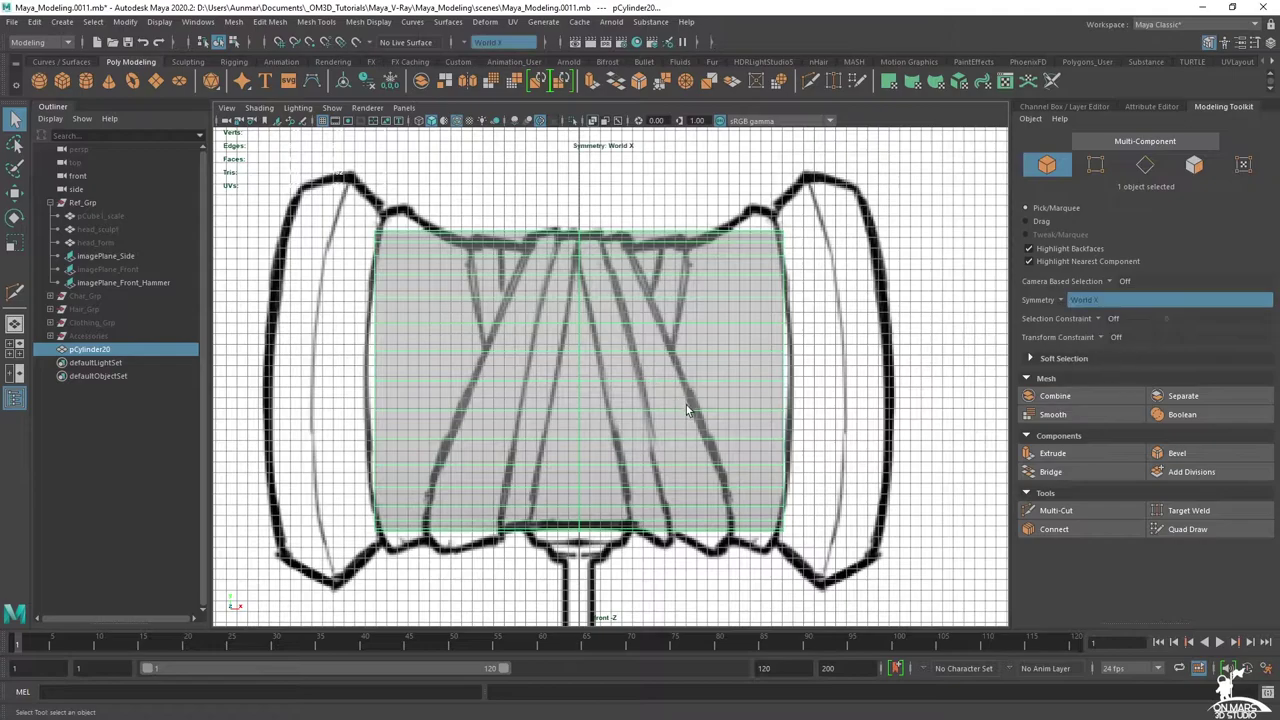
- Try moving the cylinder's end vertices along X with symmetry, and undo the move
{"action": "scroll", "coordinate": [713, 284], "scroll_direction": "down", "scroll_amount": 1}
{"action": "right_click_drag", "start_coordinate": [713, 282], "coordinate": [645, 282]}
{"action": "left_click_drag", "start_coordinate": [841, 525], "coordinate": [718, 166]}
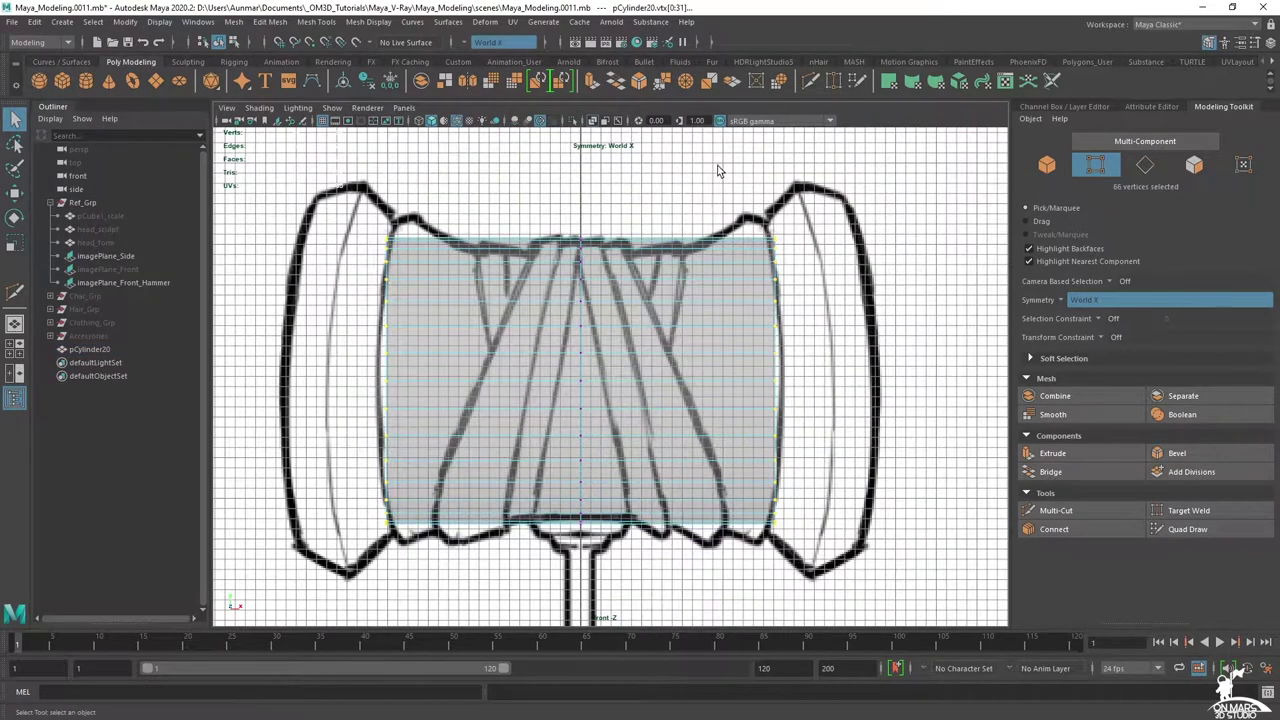
{"action": "key", "text": "w"}
{"action": "middle_click_drag", "start_coordinate": [885, 298], "coordinate": [822, 312]}
{"action": "key", "text": "ctrl+z"}
- Select only the flat cap faces at both ends of the cylinder and hide the grid in the front view
{"action": "right_click_drag", "start_coordinate": [706, 283], "coordinate": [717, 338]}
{"action": "left_click_drag", "start_coordinate": [686, 185], "coordinate": [791, 611]}
{"action": "left_click_drag", "start_coordinate": [509, 191], "coordinate": [606, 544], "text": "ctrl"}
{"action": "scroll", "coordinate": [748, 420], "scroll_direction": "up", "scroll_amount": 2}
{"action": "middle_click_drag", "start_coordinate": [750, 417], "coordinate": [730, 451], "text": "alt"}
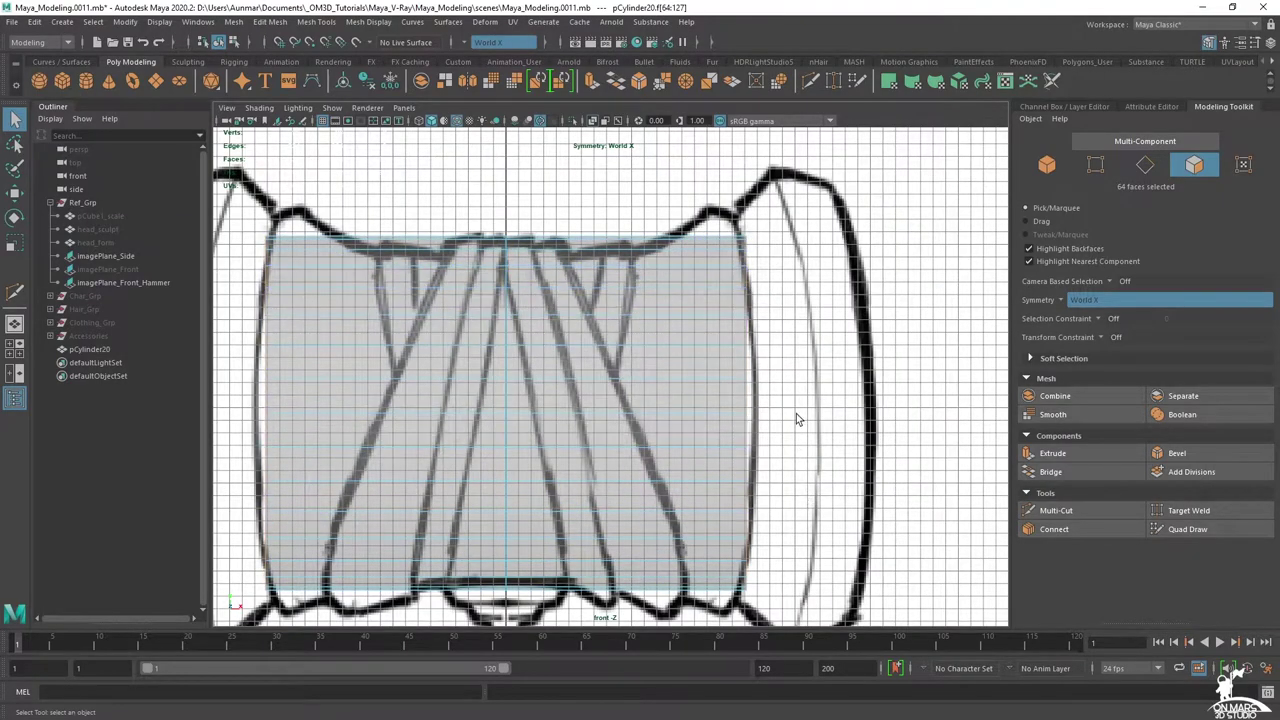
{"action": "scroll", "coordinate": [796, 413], "scroll_direction": "down", "scroll_amount": 1}
{"action": "middle_click_drag", "start_coordinate": [796, 413], "coordinate": [770, 387], "text": "alt"}
{"action": "scroll", "coordinate": [786, 349], "scroll_direction": "down", "scroll_amount": 2}
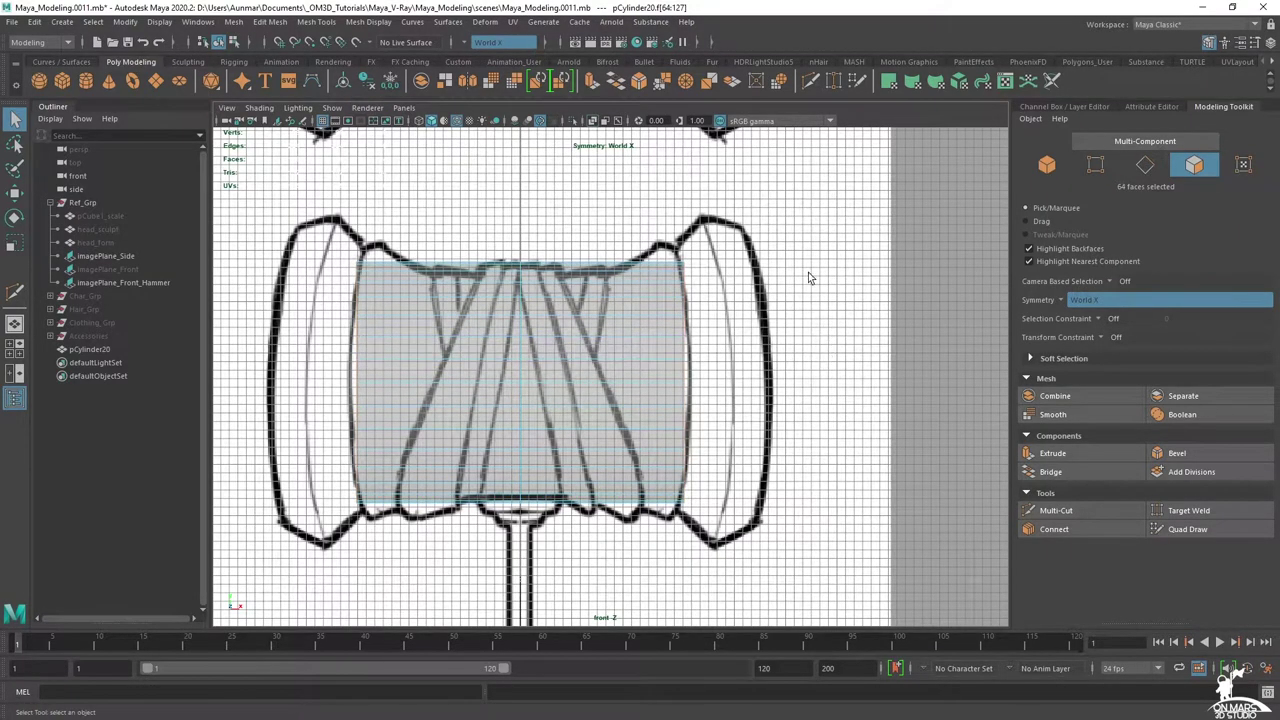
{"action": "mouse_move", "coordinate": [654, 463]}
{"action": "middle_mouse_down", "text": "alt"}
{"action": "mouse_move", "coordinate": [764, 427]}
{"action": "mouse_move", "coordinate": [737, 438]}
{"action": "middle_mouse_up", "text": "alt"}
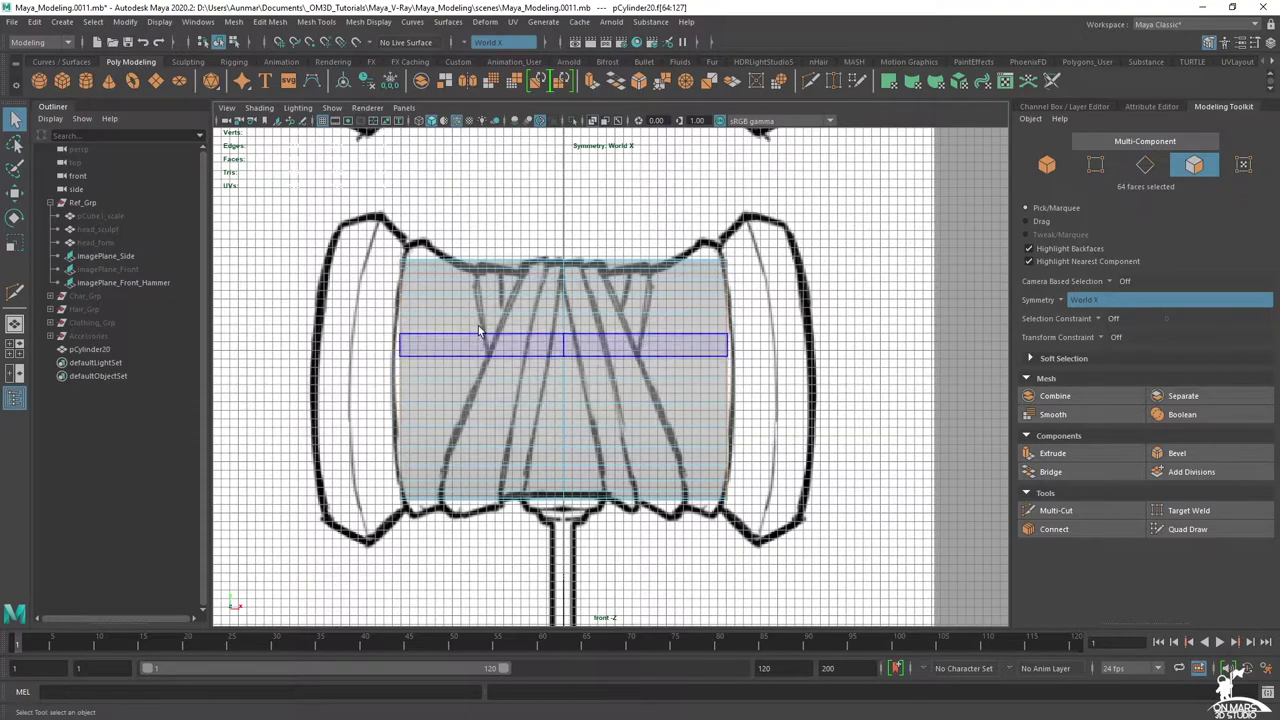
{"action": "left_click", "coordinate": [322, 122]}
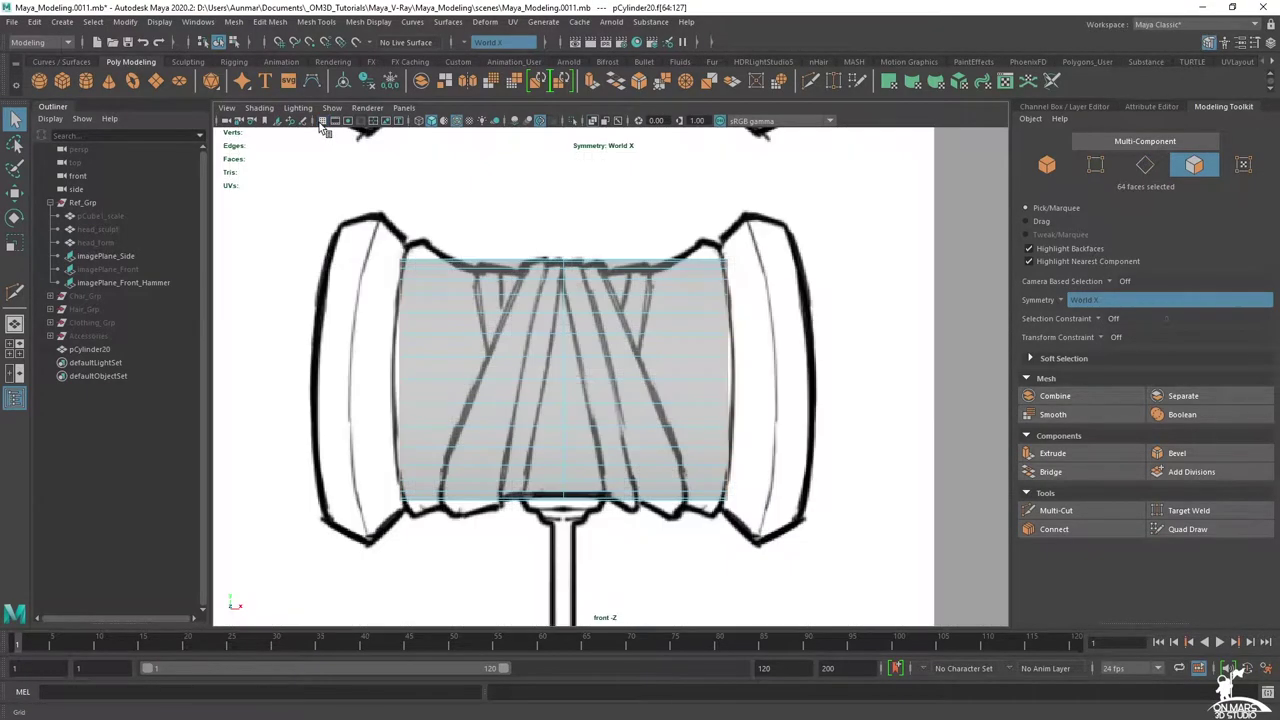
{"action": "middle_click_drag", "start_coordinate": [720, 309], "coordinate": [688, 312], "text": "alt"}
{"action": "right_click_drag", "start_coordinate": [722, 283], "coordinate": [713, 283], "text": "alt"}
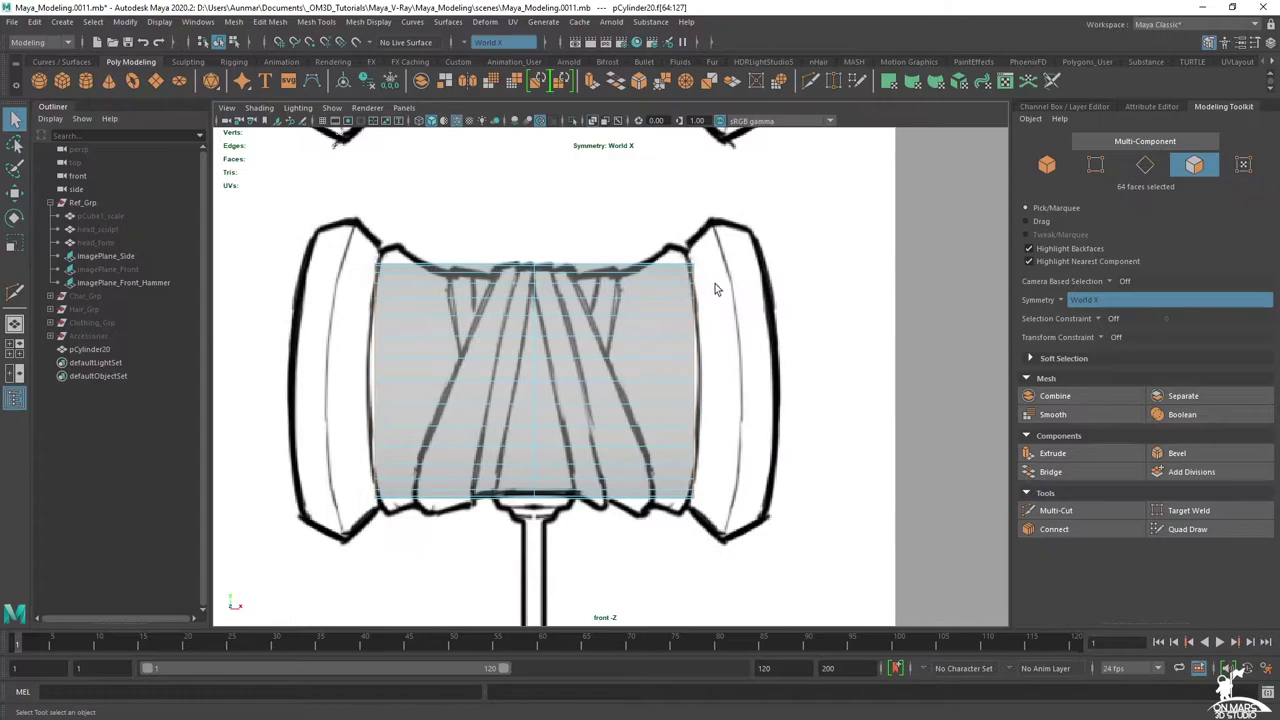
- Extrude both cap faces outward to the inner contour line of the hammer's flared ends
{"action": "key", "text": "w"}
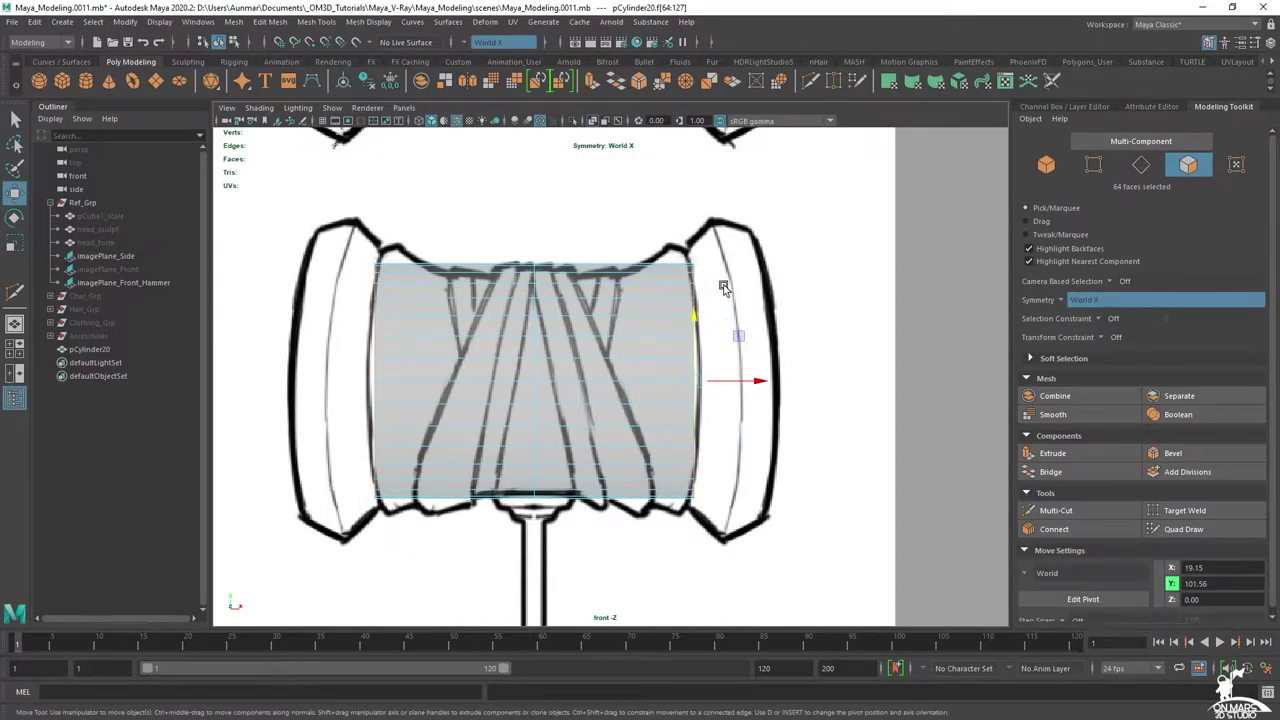
{"action": "right_click_drag", "start_coordinate": [850, 275], "coordinate": [846, 306], "text": "shift"}
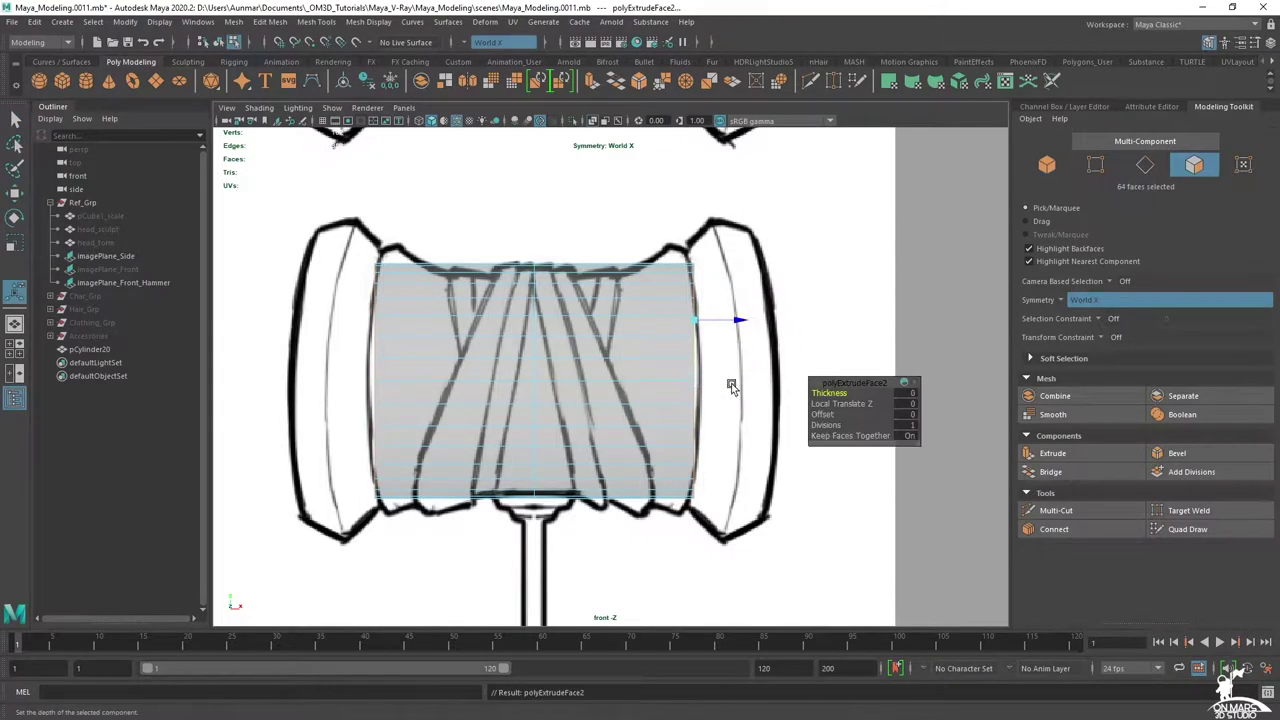
{"action": "left_click_drag", "start_coordinate": [742, 319], "coordinate": [788, 326]}
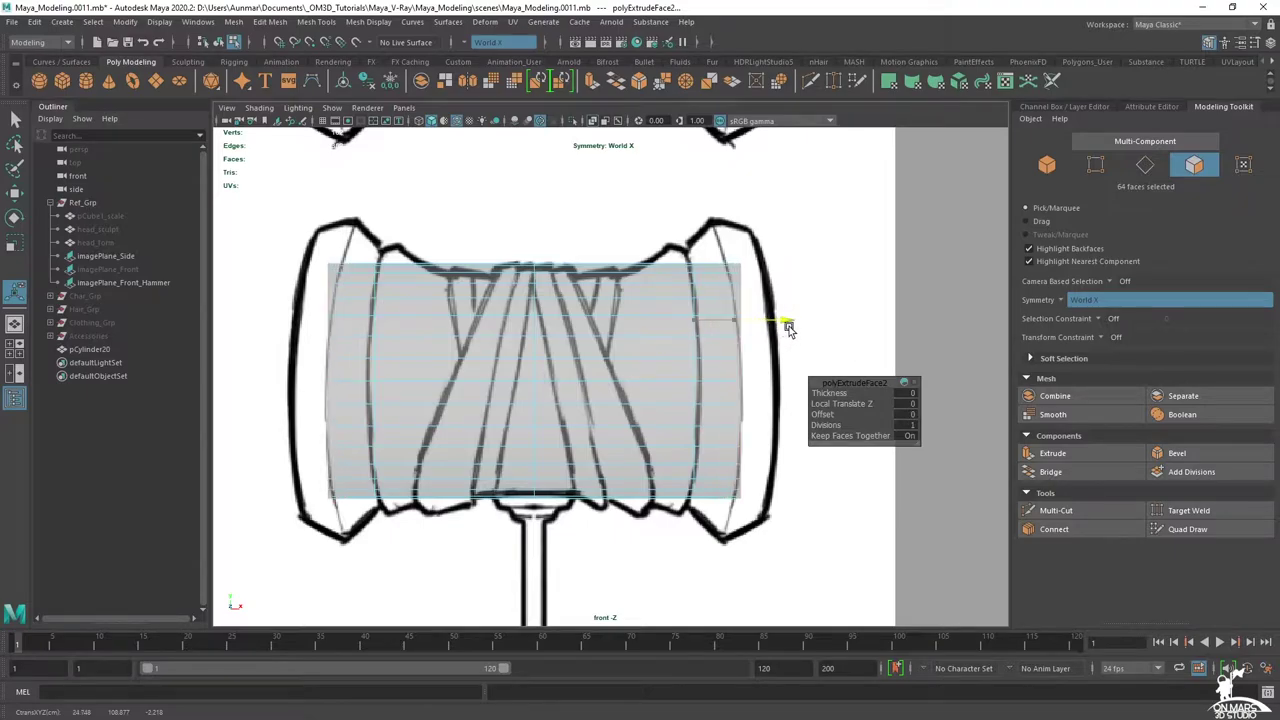
{"action": "scroll", "coordinate": [743, 328], "scroll_direction": "up", "scroll_amount": 3}
{"action": "middle_click_drag", "start_coordinate": [743, 329], "coordinate": [708, 417], "text": "alt"}
{"action": "middle_click_drag", "start_coordinate": [754, 364], "coordinate": [742, 349], "text": "alt"}
{"action": "scroll", "coordinate": [716, 322], "scroll_direction": "up", "scroll_amount": 1}
- Scale the extruded cap faces up to match the flared rims and move them along X to about 24.07
{"action": "key", "text": "r"}
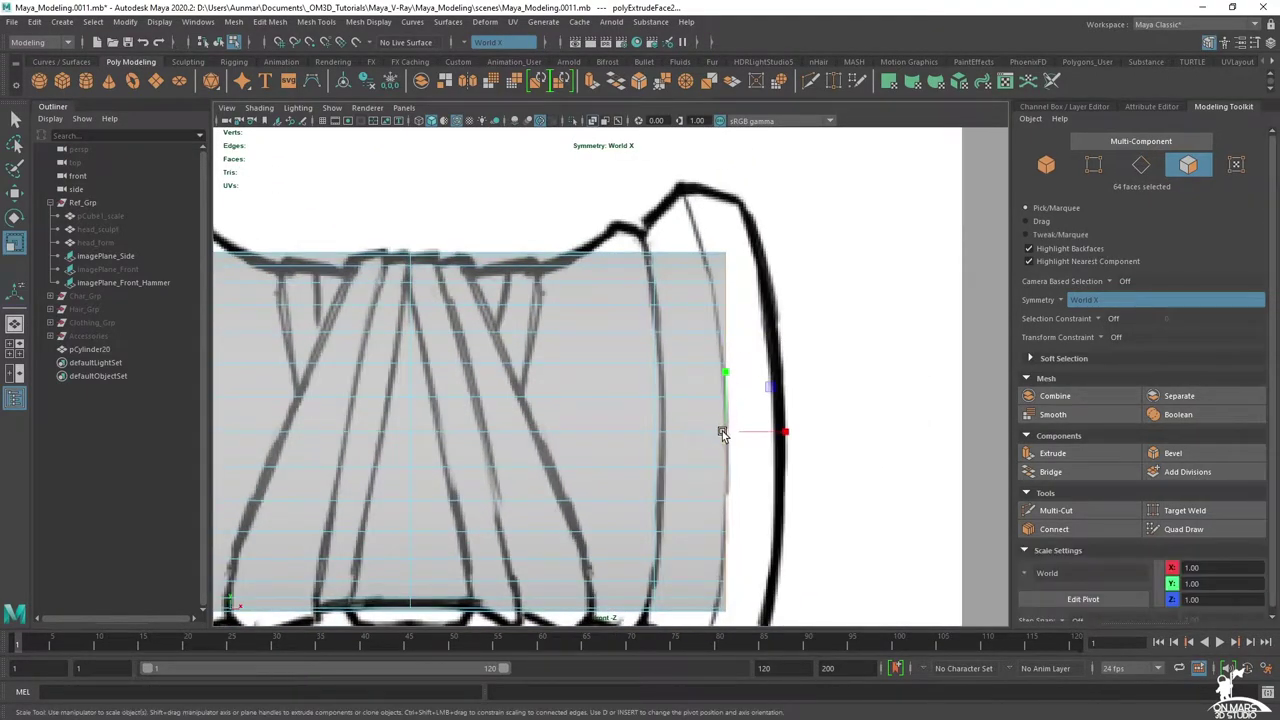
{"action": "left_click_drag", "start_coordinate": [722, 431], "coordinate": [842, 388]}
{"action": "key", "text": "w"}
{"action": "mouse_move", "coordinate": [785, 428]}
{"action": "left_mouse_down"}
{"action": "mouse_move", "coordinate": [757, 431]}
{"action": "mouse_move", "coordinate": [777, 434]}
{"action": "left_mouse_up"}
{"action": "scroll", "coordinate": [776, 434], "scroll_direction": "down", "scroll_amount": 1}
{"action": "middle_click_drag", "start_coordinate": [781, 432], "coordinate": [739, 398], "text": "alt"}
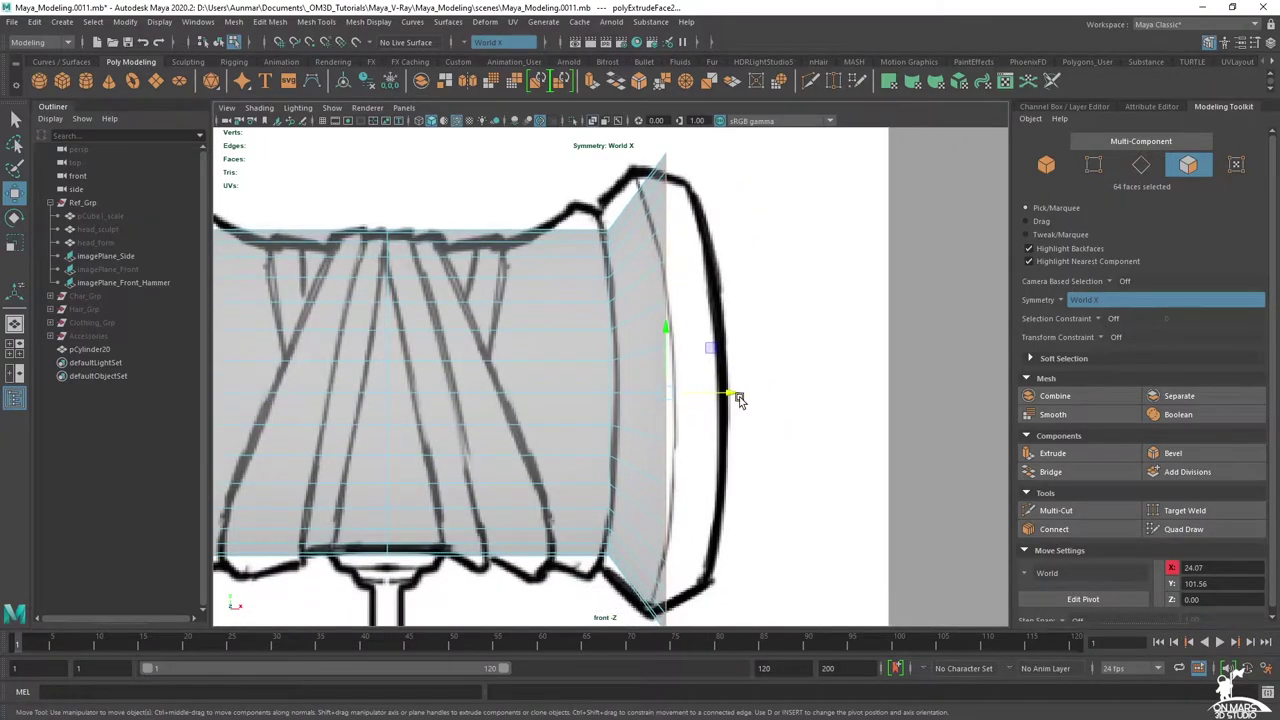
- Extrude the enlarged cap faces again and move them out to about 29.02 in X, at the hammer's outer edges
{"action": "mouse_move", "coordinate": [727, 398]}
{"action": "left_mouse_down"}
{"action": "mouse_move", "coordinate": [785, 400]}
{"action": "mouse_move", "coordinate": [744, 390]}
{"action": "left_mouse_up"}
{"action": "scroll", "coordinate": [784, 400], "scroll_direction": "down", "scroll_amount": 2}
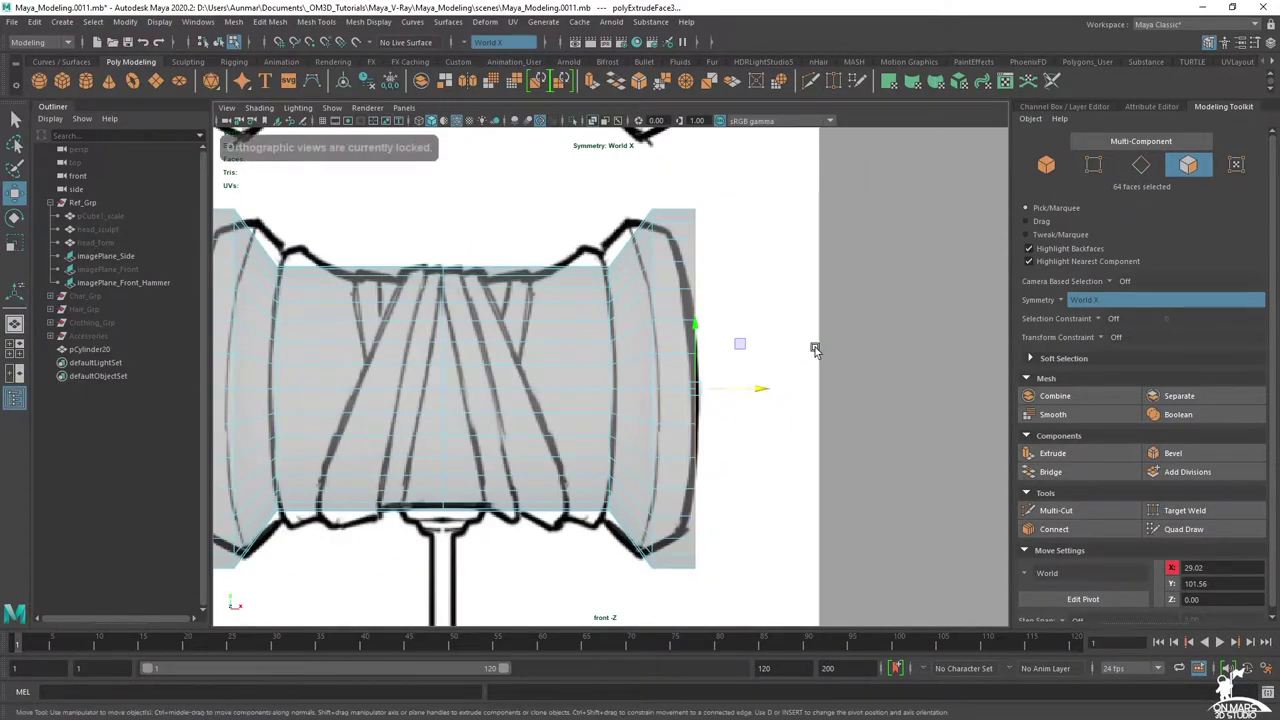
{"action": "key", "text": "space"}
{"action": "key", "text": "space"}
{"action": "left_click_drag", "start_coordinate": [906, 290], "coordinate": [836, 288], "text": "alt"}
{"action": "key", "text": "space"}
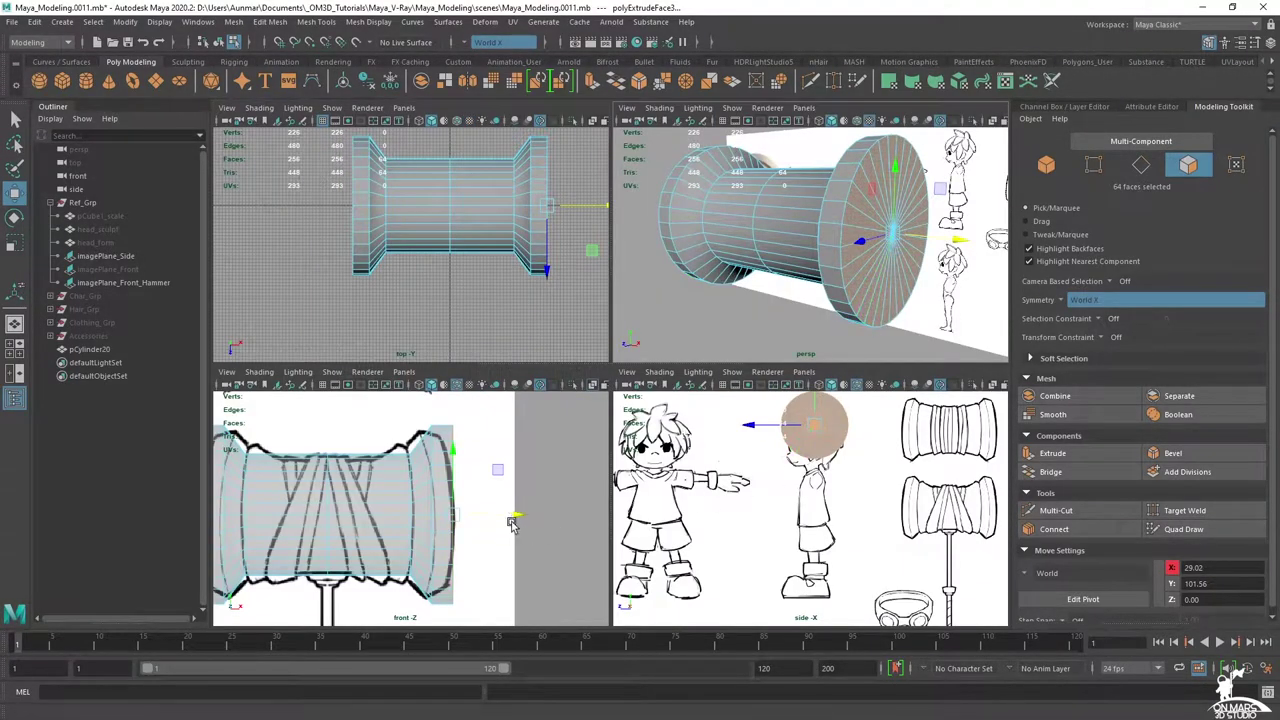
- Scale the outermost cap faces down so the hammer's flared ends taper toward their outer edges
{"action": "scroll", "coordinate": [555, 433], "scroll_direction": "up", "scroll_amount": 4}
{"action": "key", "text": "r"}
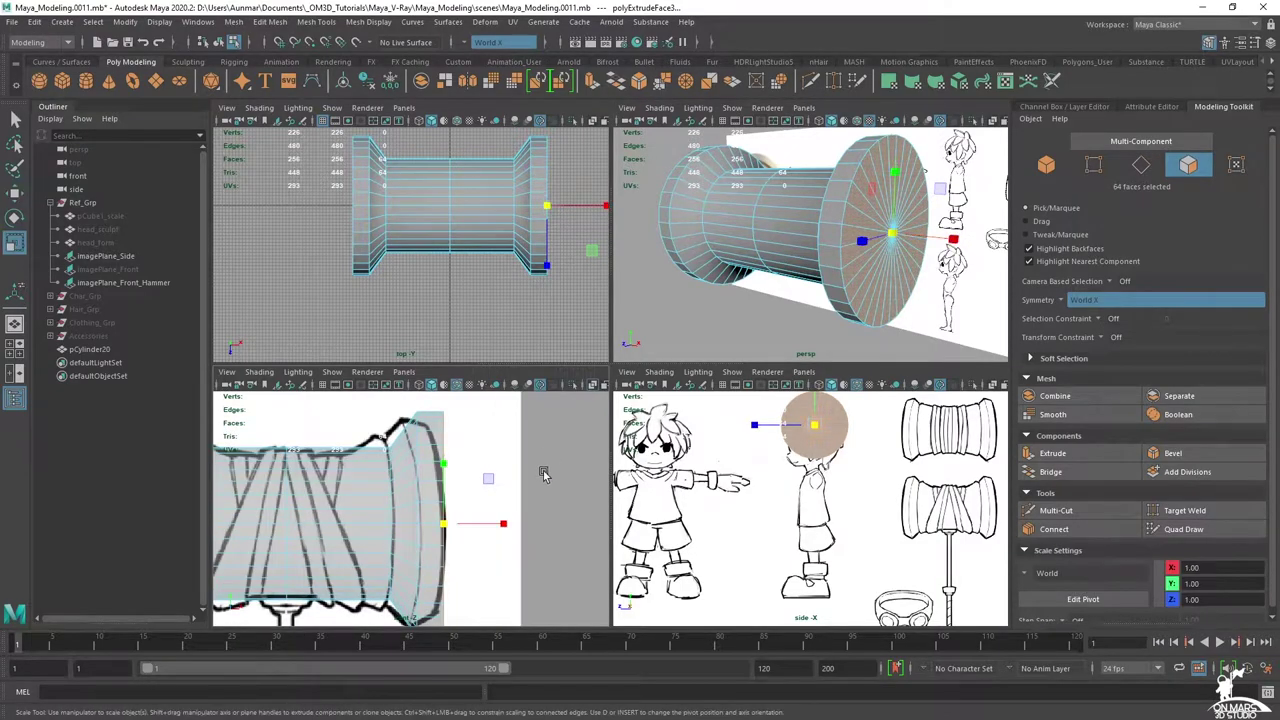
{"action": "left_click_drag", "start_coordinate": [430, 533], "coordinate": [418, 531]}
{"action": "left_click_drag", "start_coordinate": [766, 207], "coordinate": [832, 194], "text": "alt"}
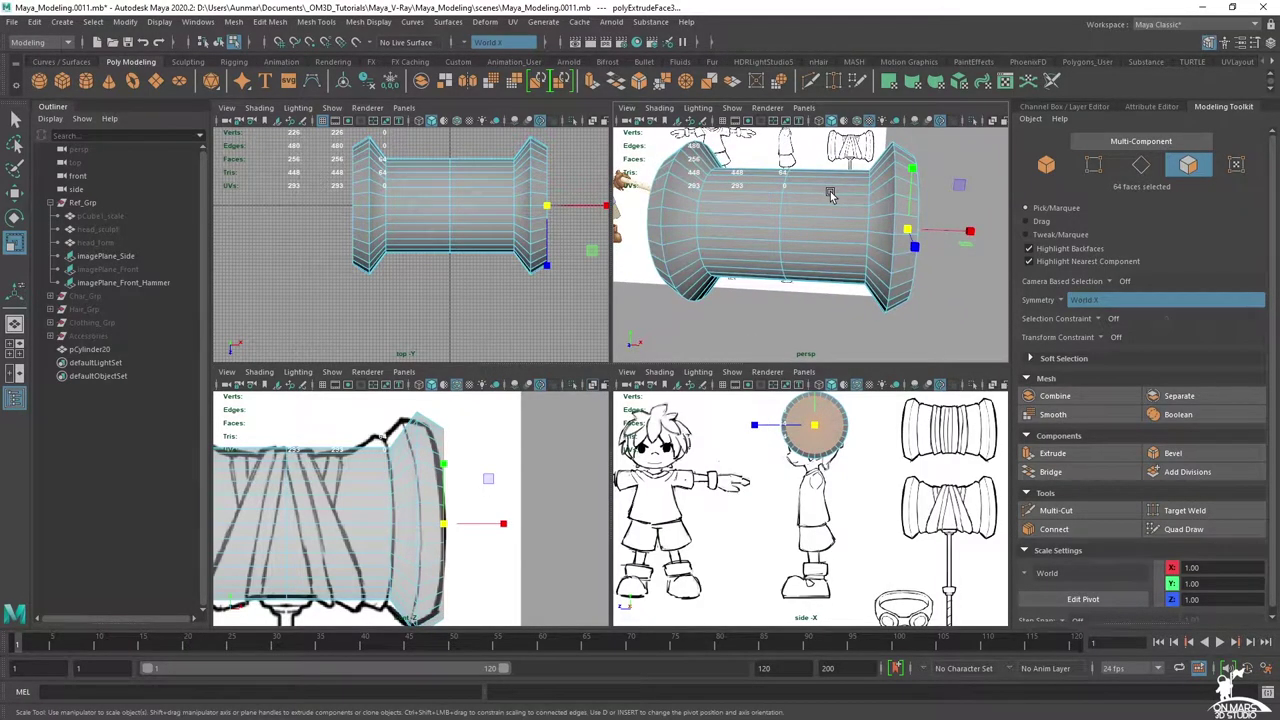
- Select only the faces of the central barrel and scale them up slightly to thicken the hammer's middle
{"action": "key", "text": "q"}
{"action": "left_click_drag", "start_coordinate": [805, 216], "coordinate": [799, 209], "text": "alt"}
{"action": "right_click_drag", "start_coordinate": [814, 192], "coordinate": [815, 227]}
{"action": "left_click_drag", "start_coordinate": [812, 227], "coordinate": [824, 230], "text": "alt"}
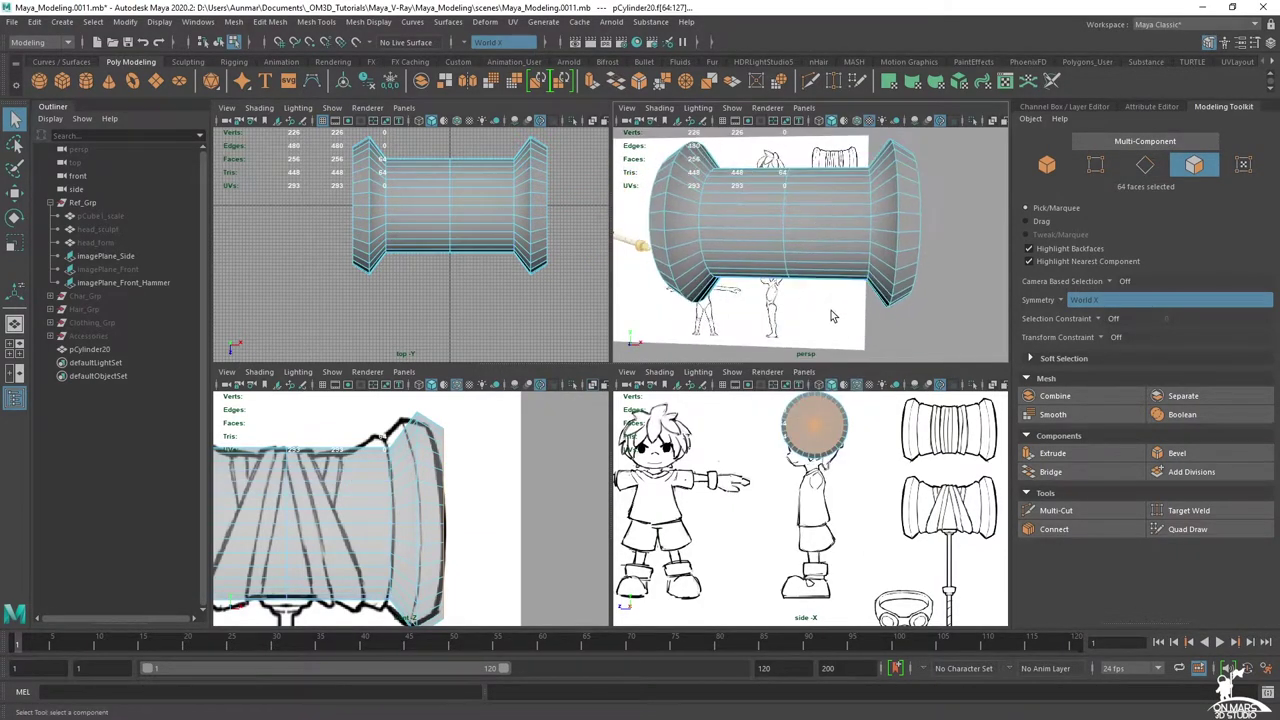
{"action": "left_click_drag", "start_coordinate": [762, 148], "coordinate": [761, 138]}
{"action": "left_click_drag", "start_coordinate": [795, 207], "coordinate": [755, 200], "text": "alt"}
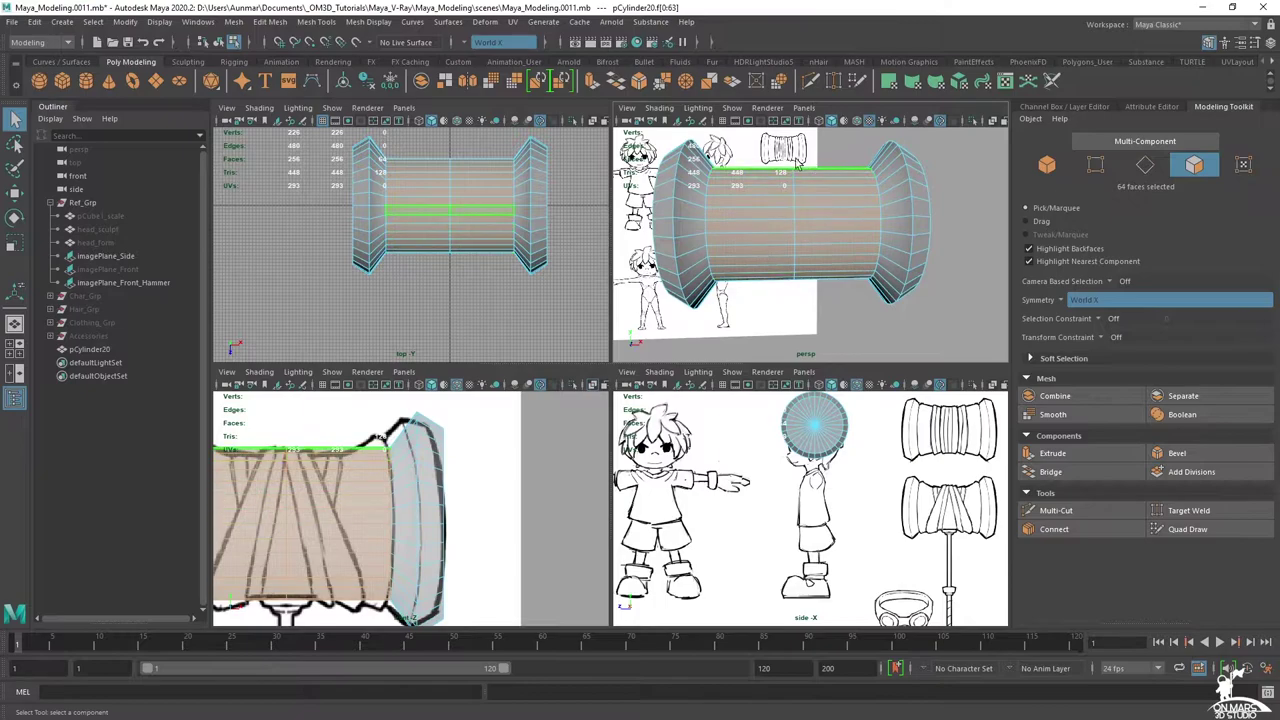
{"action": "left_click_drag", "start_coordinate": [810, 247], "coordinate": [773, 198], "text": "alt"}
{"action": "key", "text": "w"}
{"action": "key", "text": "r"}
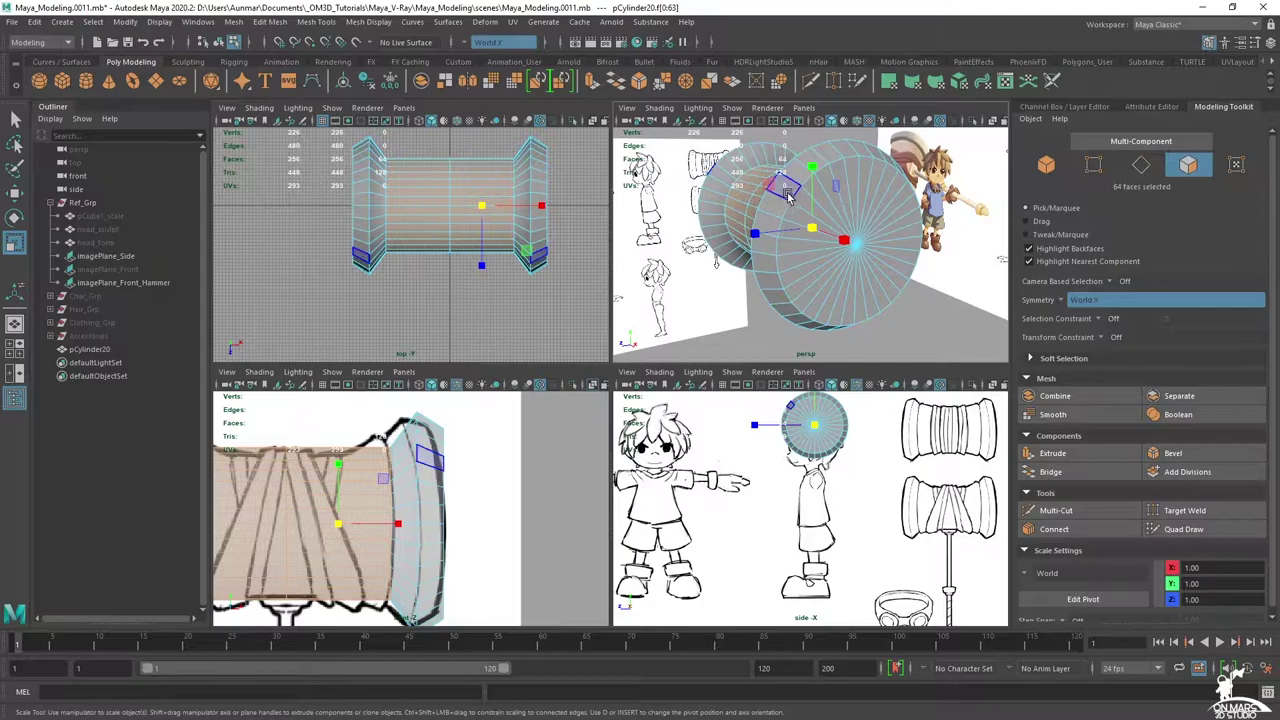
{"action": "left_click_drag", "start_coordinate": [769, 186], "coordinate": [1028, 198]}
{"action": "left_click_drag", "start_coordinate": [806, 246], "coordinate": [808, 248], "text": "alt"}
- Select the edge loops where the barrel meets the flares and move them inward to about 18.16 in X
{"action": "middle_click_drag", "start_coordinate": [408, 489], "coordinate": [426, 492], "text": "alt"}
{"action": "key", "text": "q"}
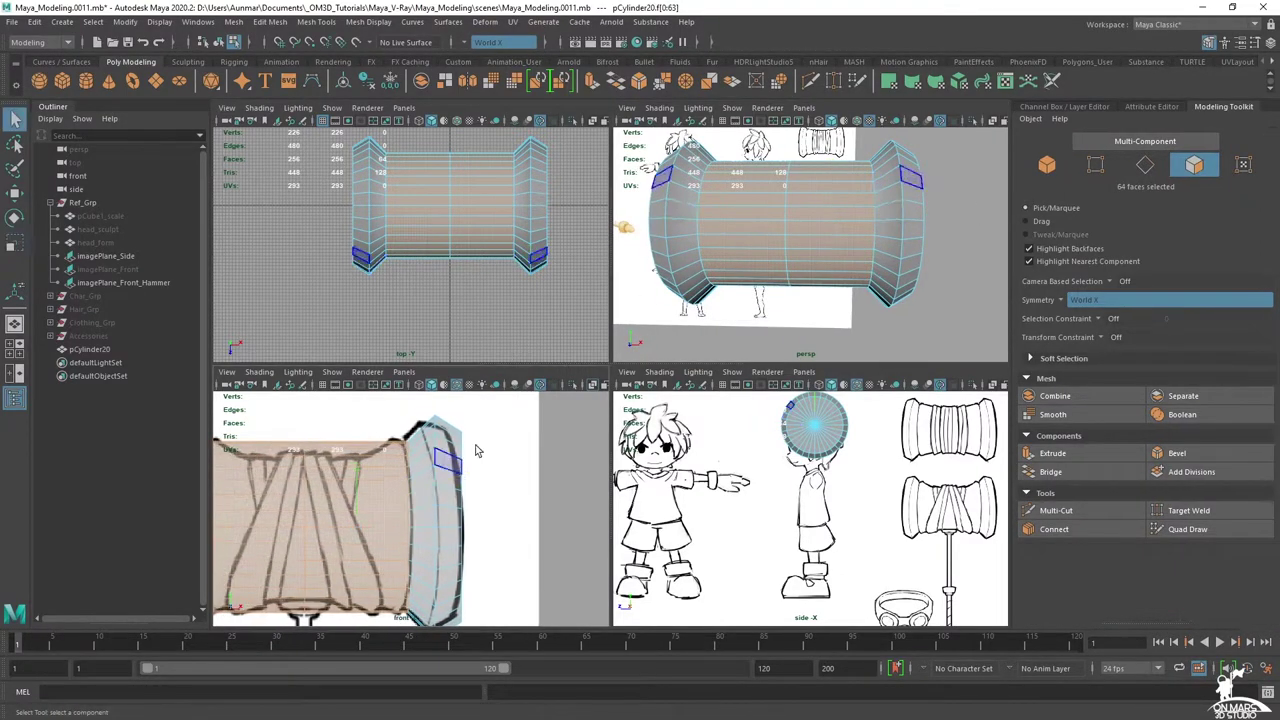
{"action": "key", "text": "space"}
{"action": "scroll", "coordinate": [655, 323], "scroll_direction": "up", "scroll_amount": 2}
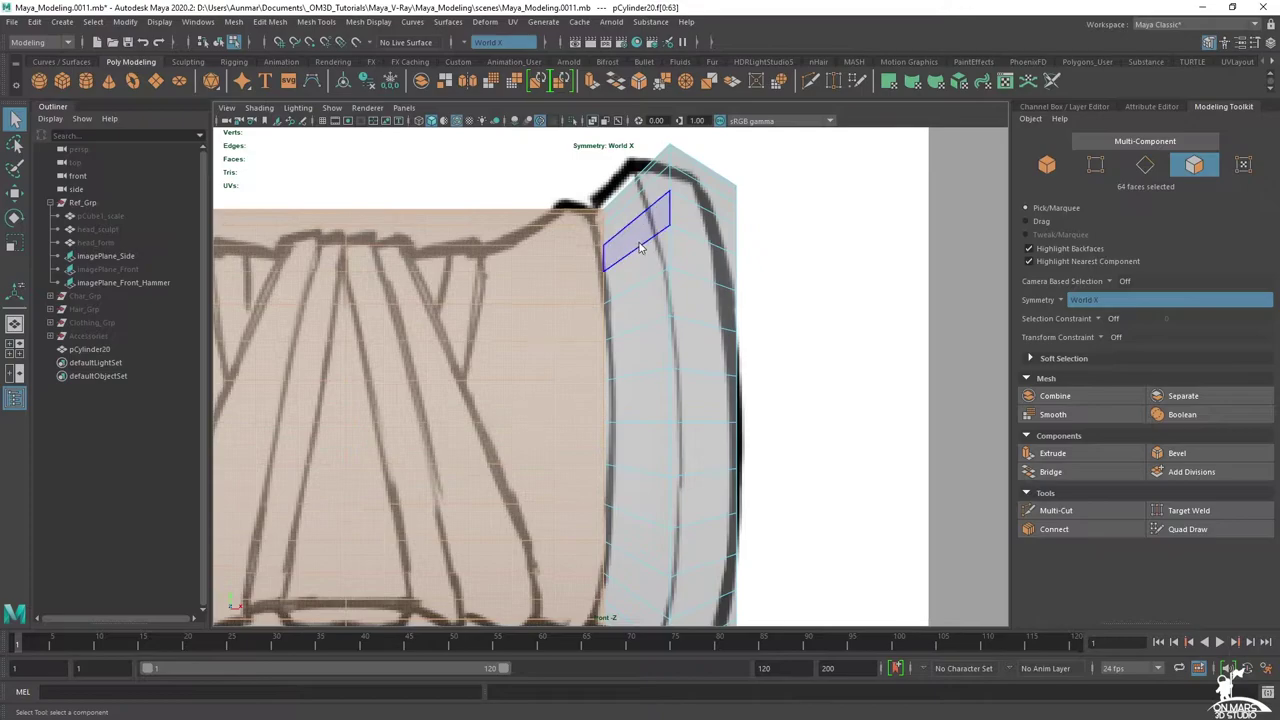
{"action": "key", "text": "F10"}
{"action": "double_click", "coordinate": [604, 234]}
{"action": "key", "text": "w"}
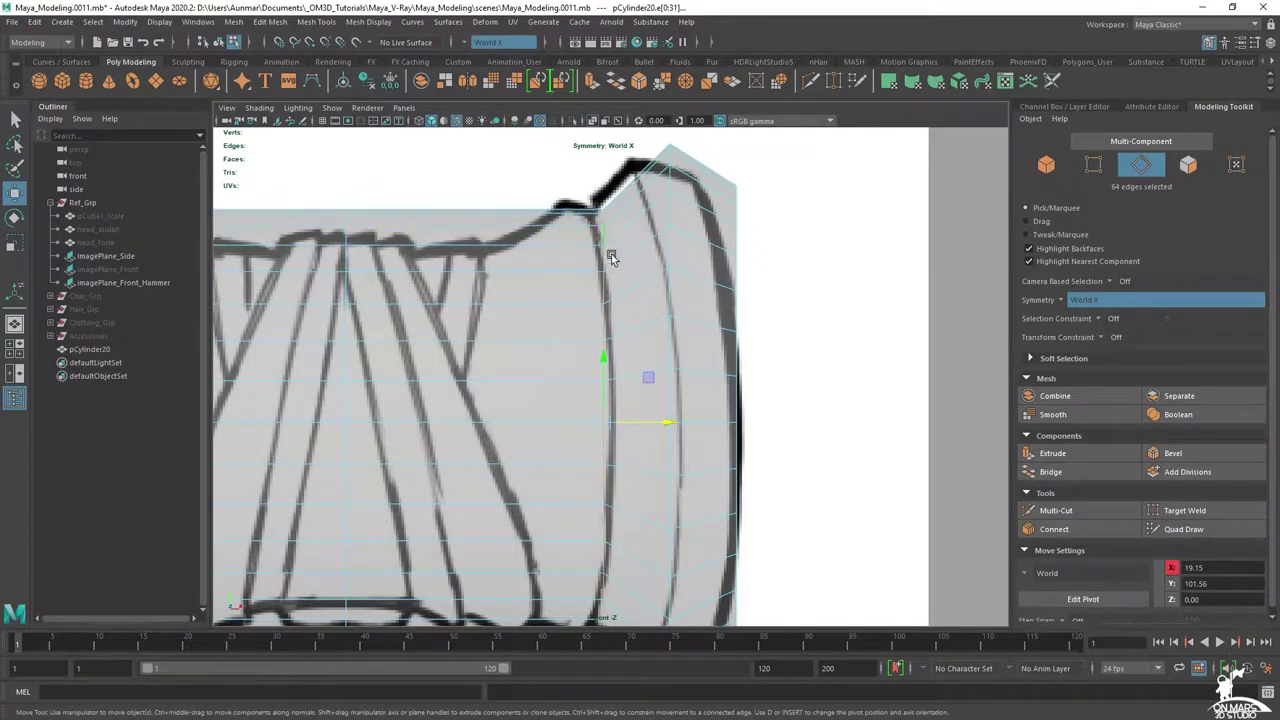
{"action": "left_click_drag", "start_coordinate": [669, 424], "coordinate": [652, 428]}
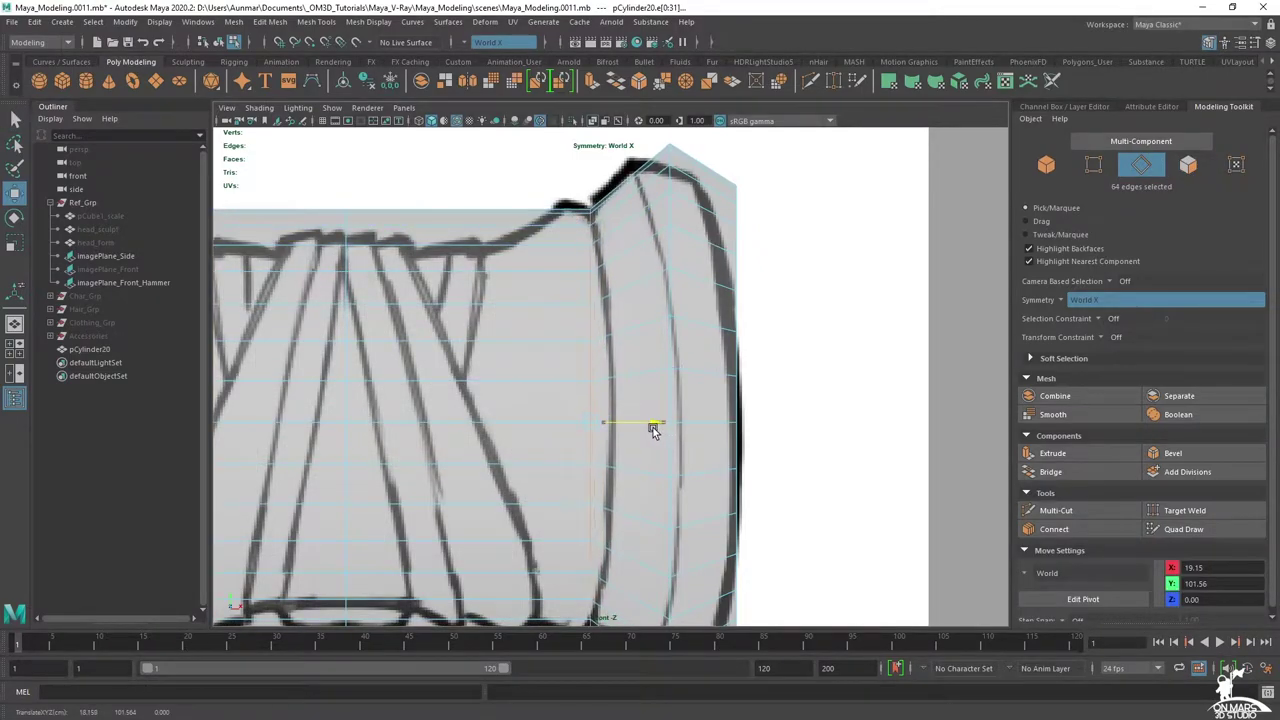
- Scale down the edge loops at the widest part of both flares to fit the reference outline
{"action": "double_click", "coordinate": [672, 184]}
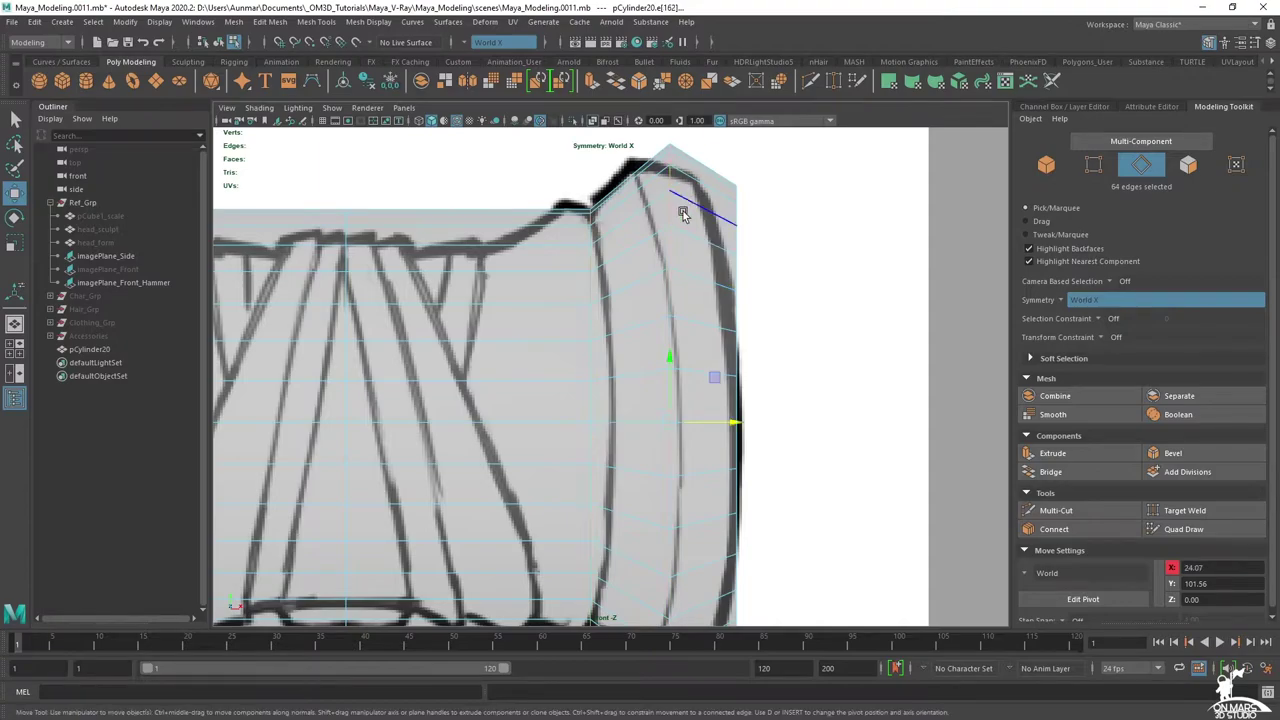
{"action": "scroll", "coordinate": [684, 213], "scroll_direction": "down", "scroll_amount": 2}
{"action": "key", "text": "r"}
{"action": "left_click_drag", "start_coordinate": [655, 410], "coordinate": [642, 413]}
{"action": "middle_click_drag", "start_coordinate": [643, 412], "coordinate": [660, 415], "text": "alt"}
{"action": "key", "text": "space"}
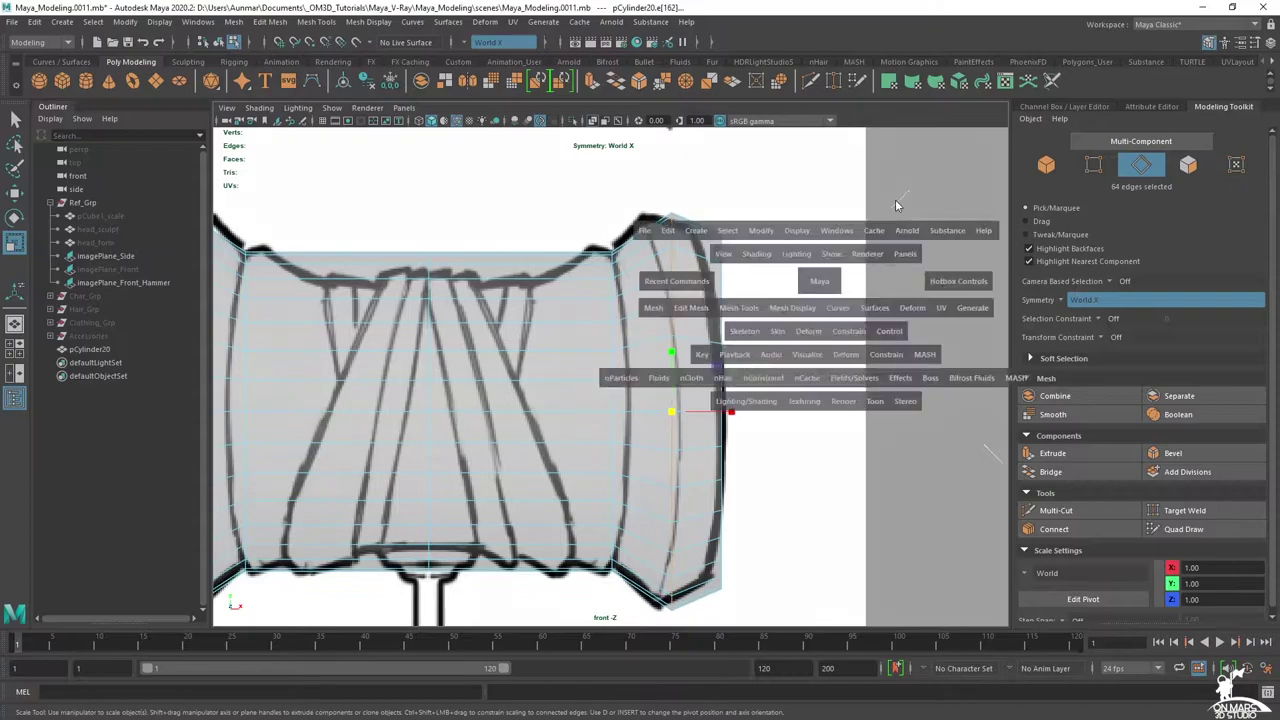
{"action": "key", "text": "space"}
{"action": "mouse_move", "coordinate": [766, 262]}
{"action": "left_mouse_down", "text": "alt"}
{"action": "mouse_move", "coordinate": [794, 260]}
{"action": "mouse_move", "coordinate": [755, 238]}
{"action": "mouse_move", "coordinate": [788, 275]}
{"action": "mouse_move", "coordinate": [762, 270]}
{"action": "left_mouse_up", "text": "alt"}
{"action": "key", "text": "space"}
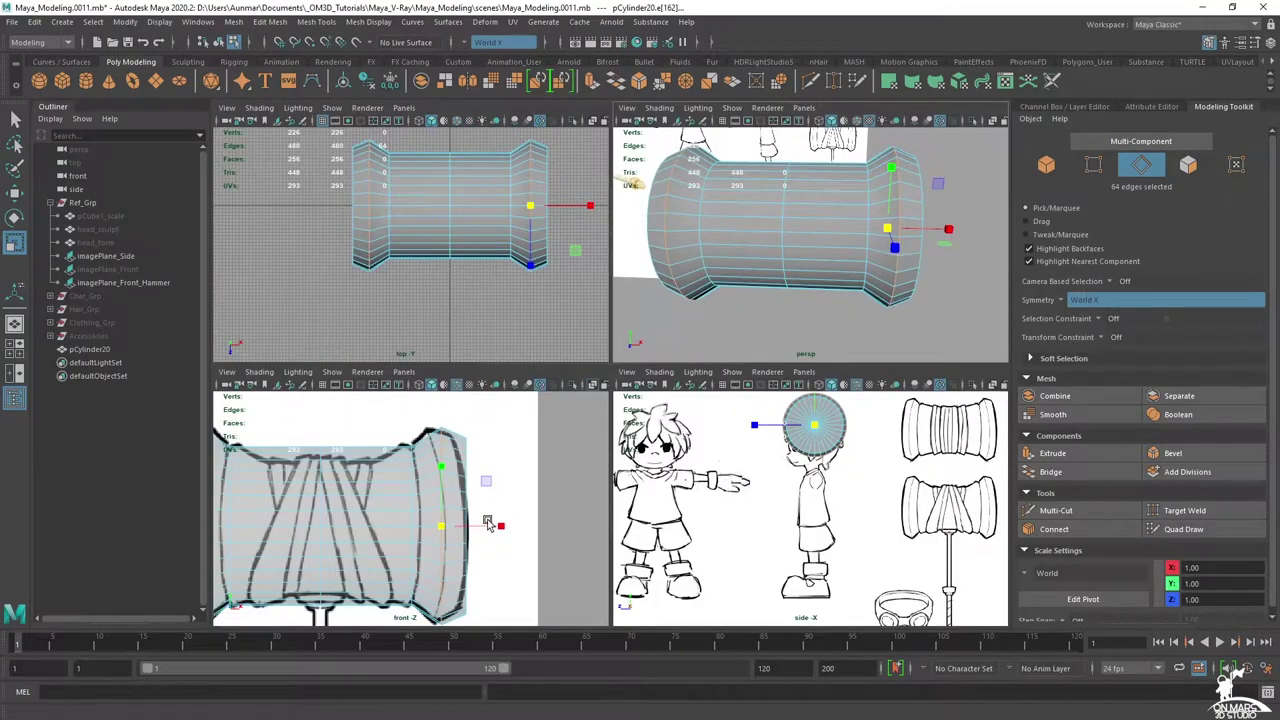
{"action": "middle_click_drag", "start_coordinate": [488, 522], "coordinate": [518, 509], "text": "alt"}
{"action": "key", "text": "space"}
{"action": "middle_click_drag", "start_coordinate": [718, 356], "coordinate": [740, 358], "text": "alt"}
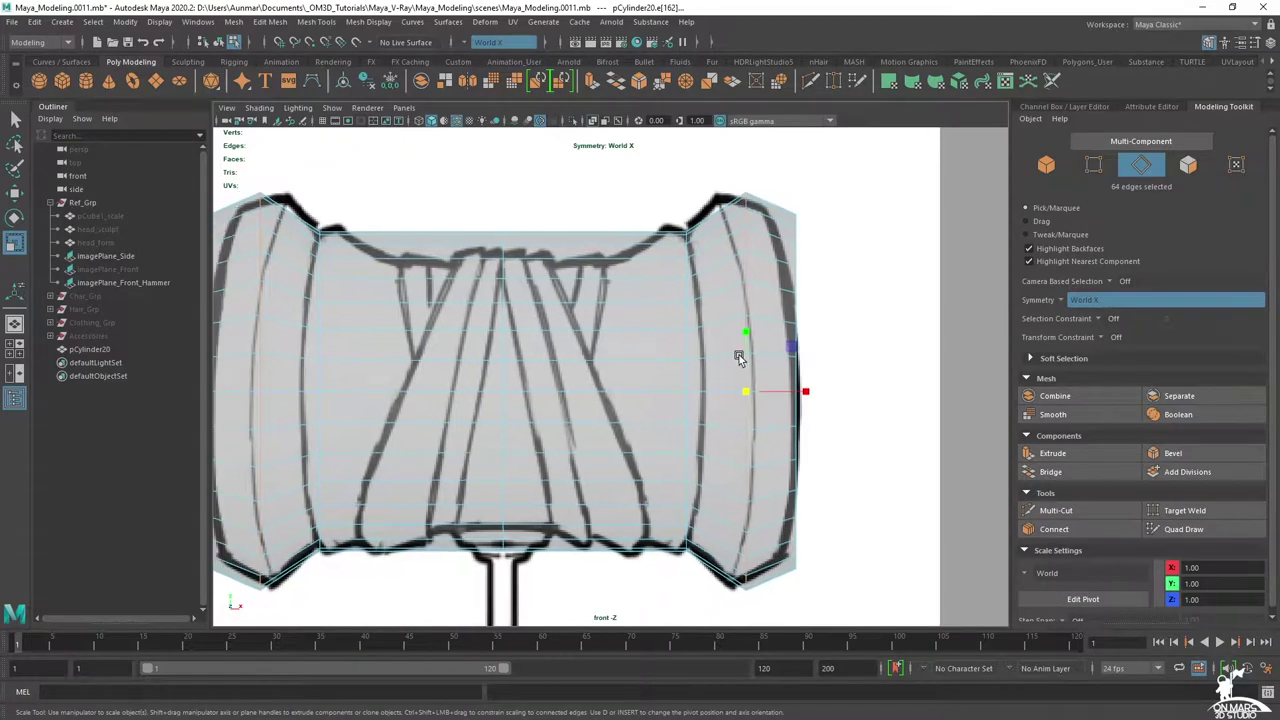
- Select the barrel's centre edge loop and move it inward along its normals to narrow the hammer's waist
{"action": "key", "text": "q"}
{"action": "middle_click_drag", "start_coordinate": [603, 317], "coordinate": [654, 312], "text": "alt"}
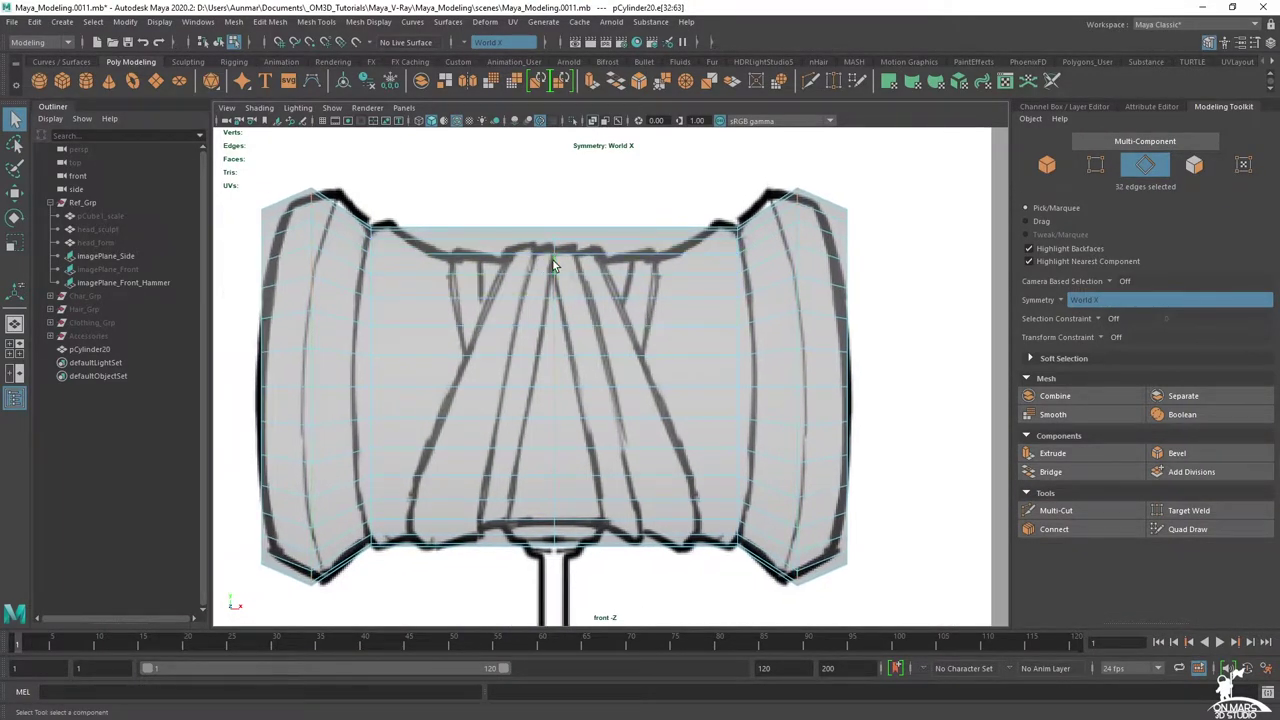
{"action": "key", "text": "r"}
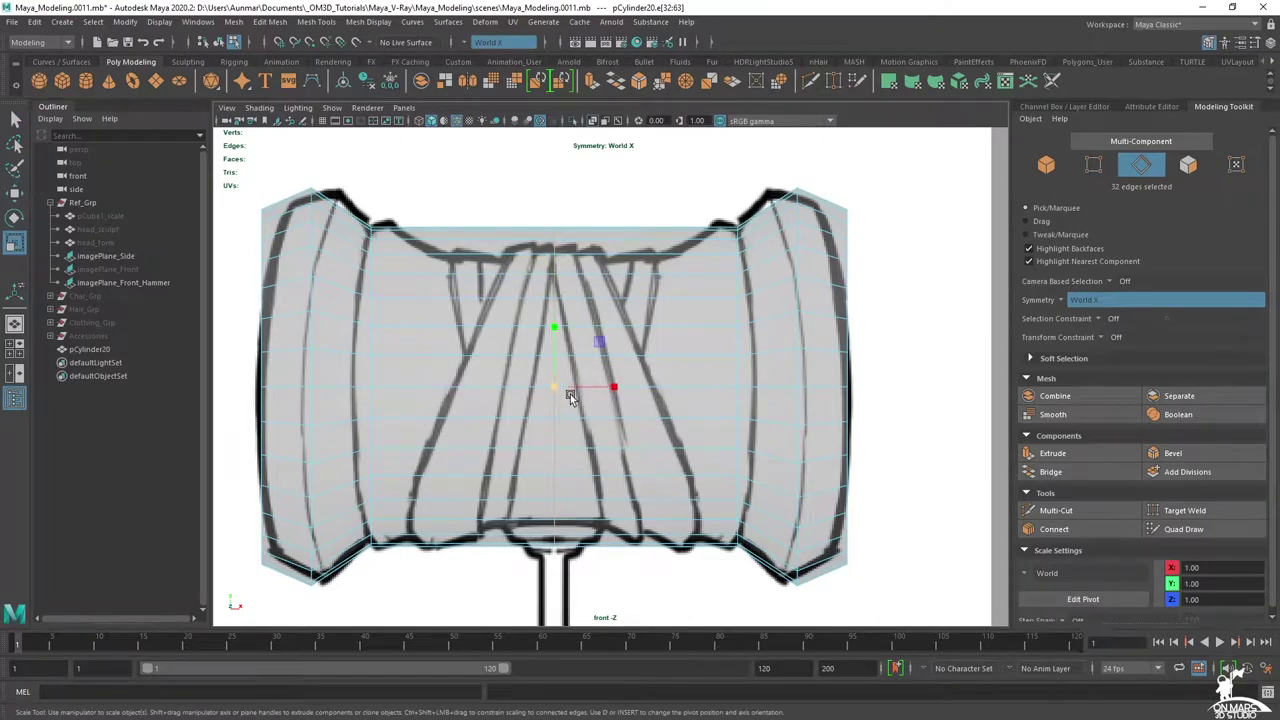
{"action": "key", "text": "w"}
{"action": "scroll", "coordinate": [600, 390], "scroll_direction": "up", "scroll_amount": 3}
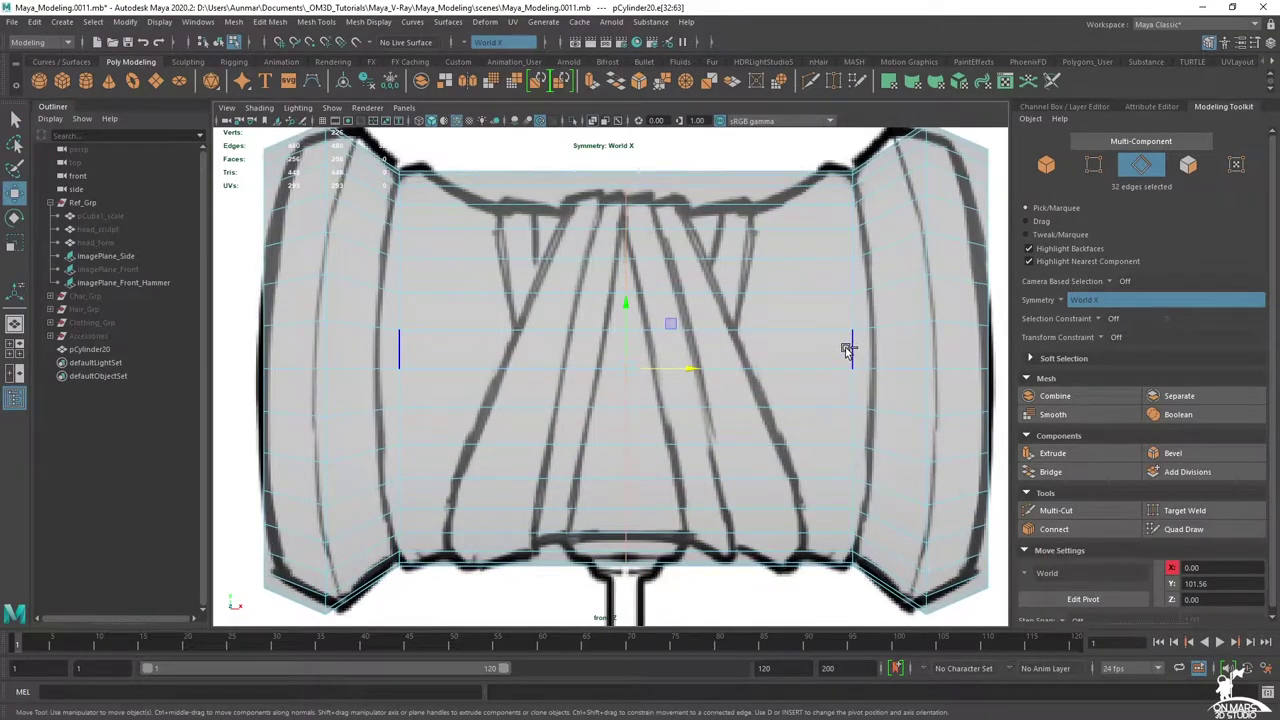
{"action": "middle_click_drag", "start_coordinate": [846, 350], "coordinate": [819, 352], "text": "ctrl"}
{"action": "key", "text": "ctrl+z"}
{"action": "left_click", "coordinate": [626, 201]}
{"action": "middle_click_drag", "start_coordinate": [890, 298], "coordinate": [862, 299], "text": "ctrl"}
{"action": "scroll", "coordinate": [850, 315], "scroll_direction": "up", "scroll_amount": 5}
{"action": "key", "text": "q"}
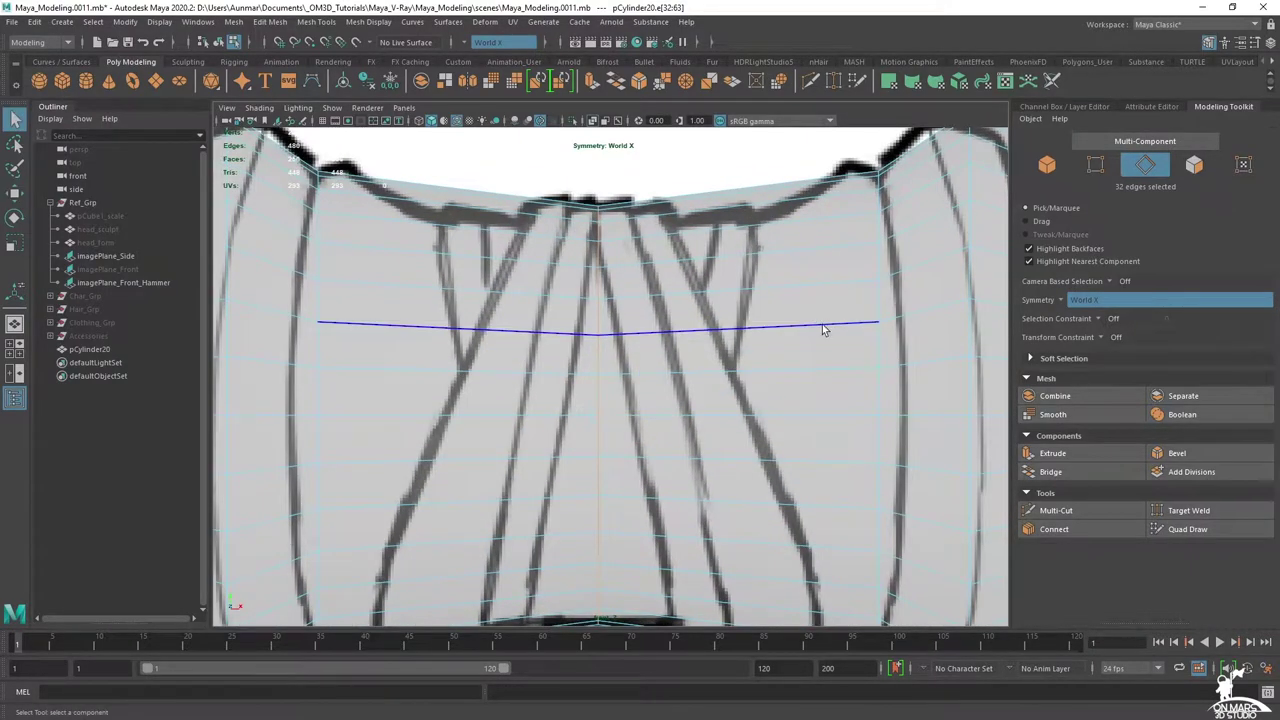
- Insert a symmetrical pair of edge loops midway between the centre loop and the inner flare loops with Multi-Cut
{"action": "right_click_drag", "start_coordinate": [794, 282], "coordinate": [706, 277], "text": "shift"}
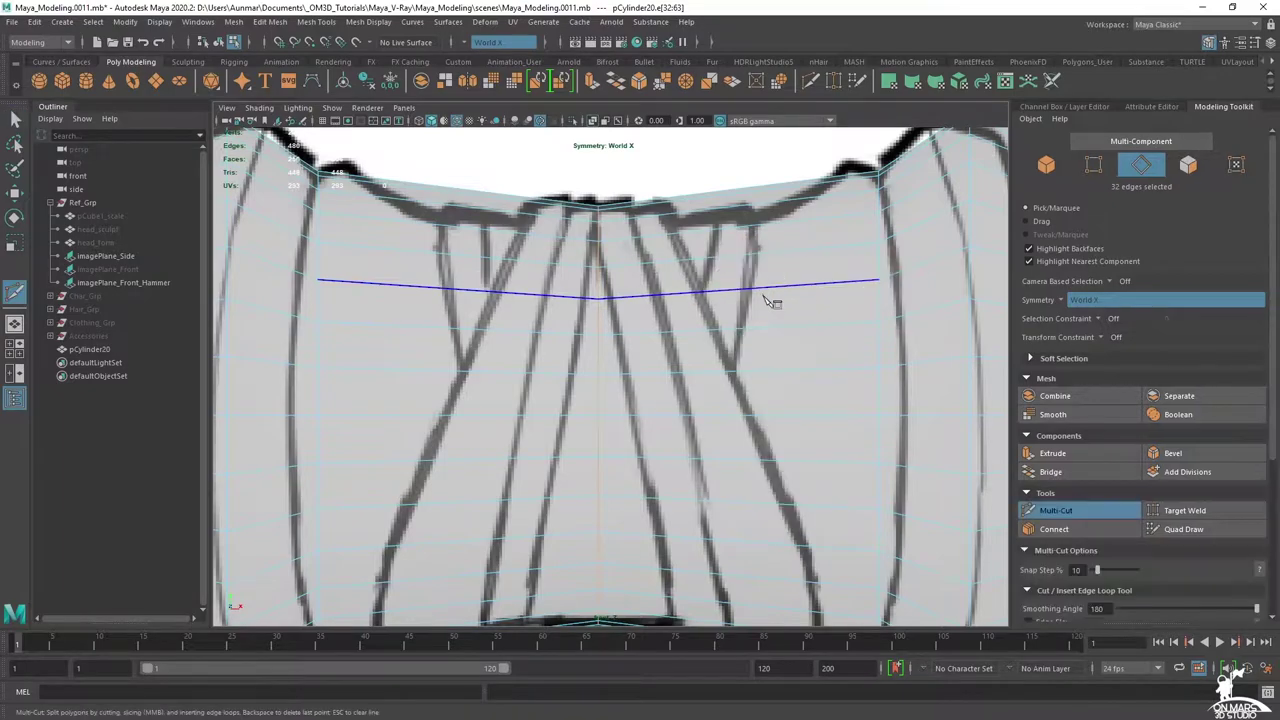
{"action": "middle_click_drag", "start_coordinate": [762, 299], "coordinate": [730, 284], "text": "alt"}
{"action": "middle_click", "coordinate": [722, 283], "text": "ctrl"}
{"action": "right_click_drag", "start_coordinate": [775, 308], "coordinate": [758, 301], "text": "alt"}
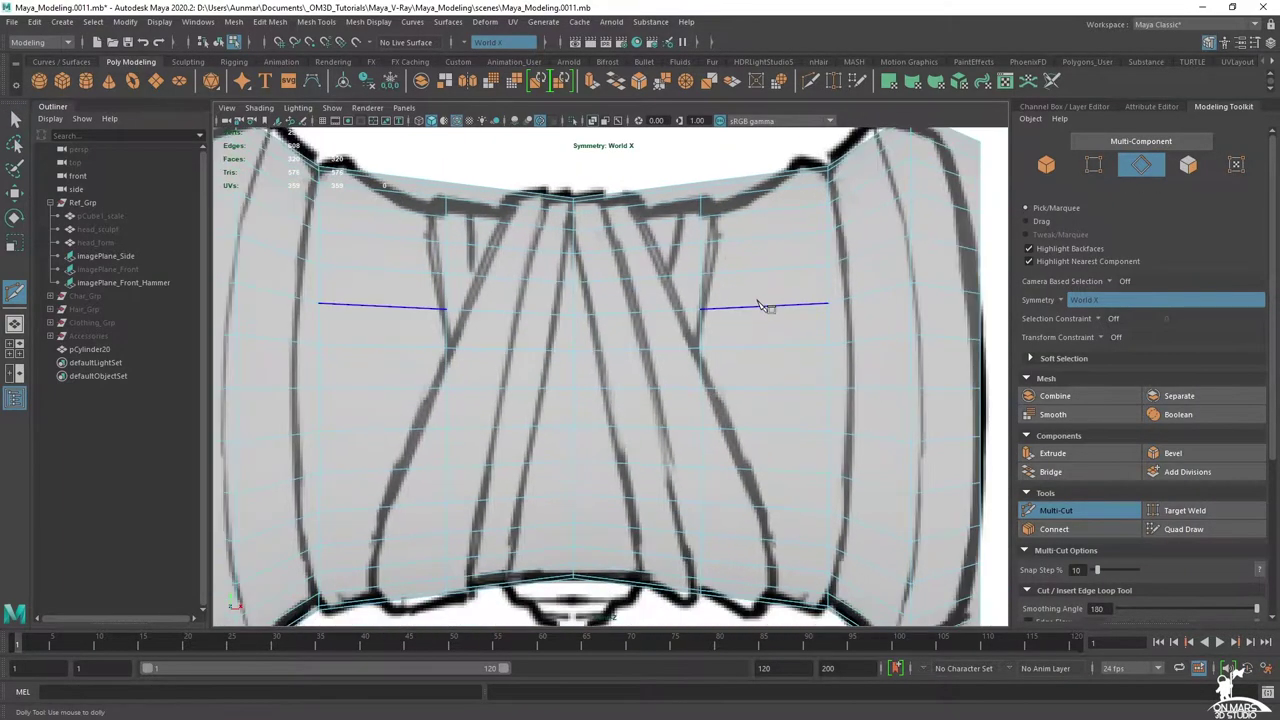
{"action": "left_click", "coordinate": [747, 245], "text": "ctrl"}
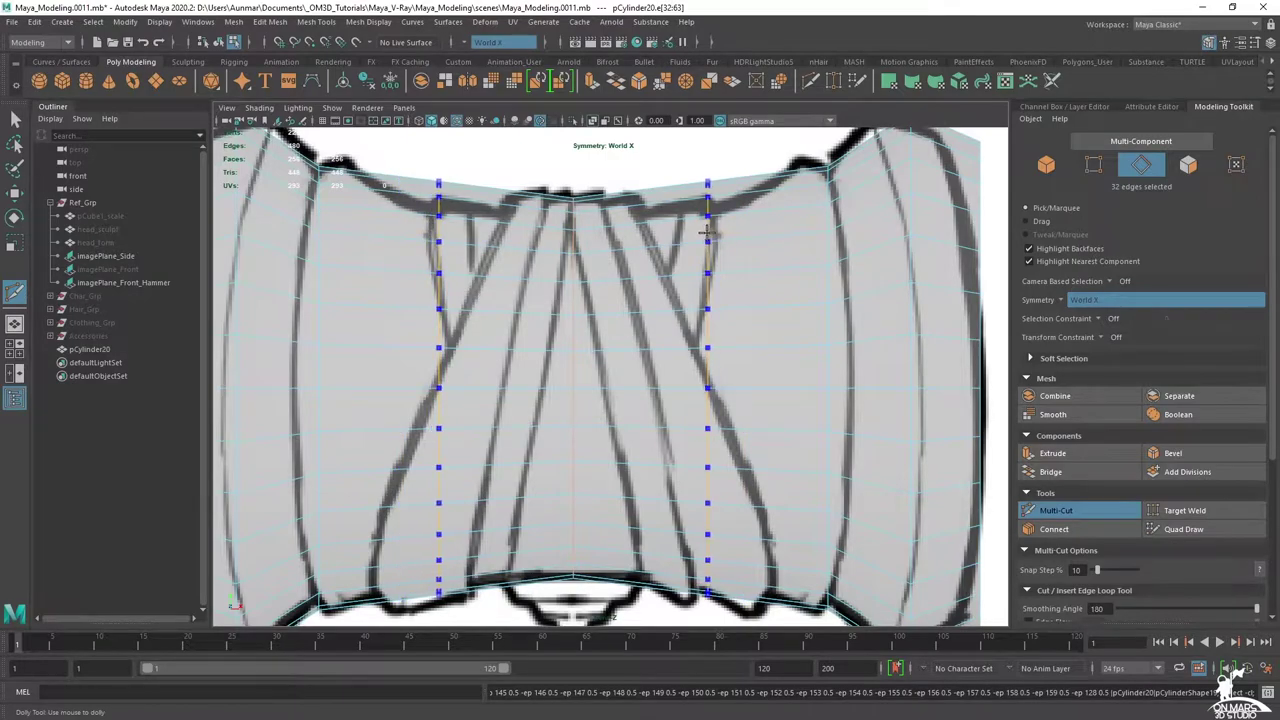
{"action": "left_click", "coordinate": [718, 236], "text": "ctrl"}
{"action": "left_click", "coordinate": [1071, 506]}
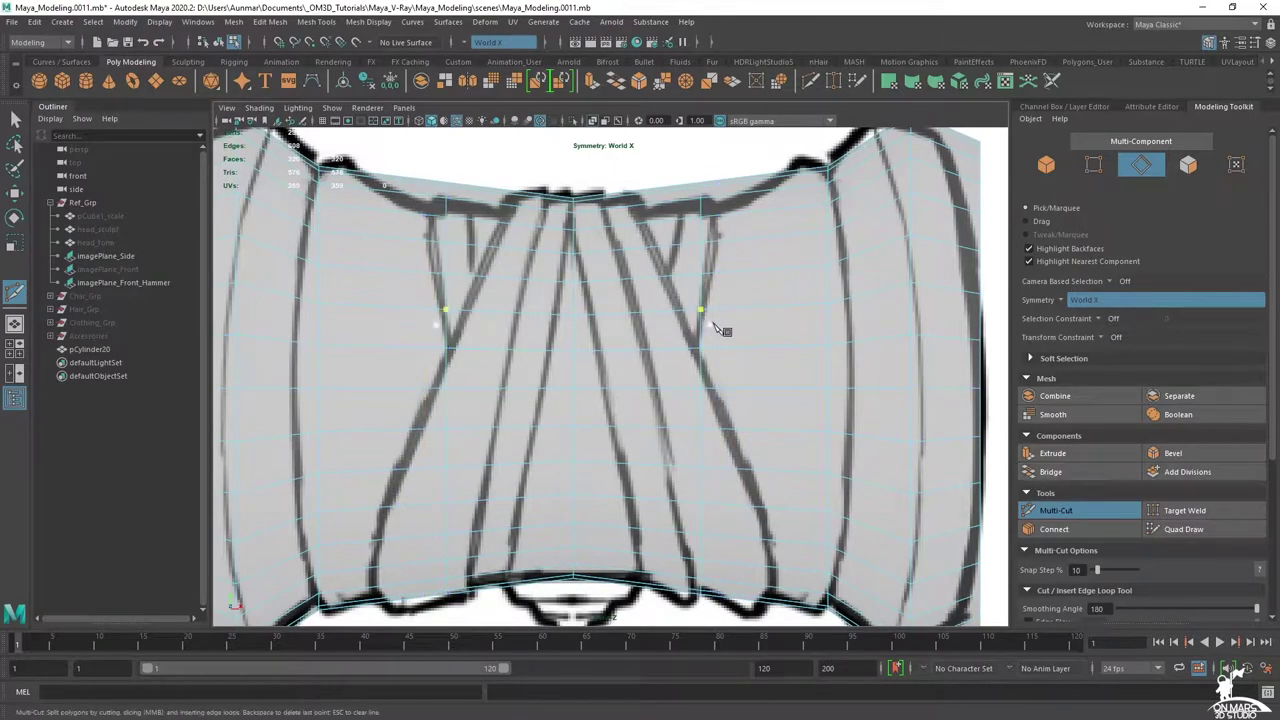
{"action": "middle_click_drag", "start_coordinate": [712, 322], "coordinate": [700, 322], "text": "alt"}
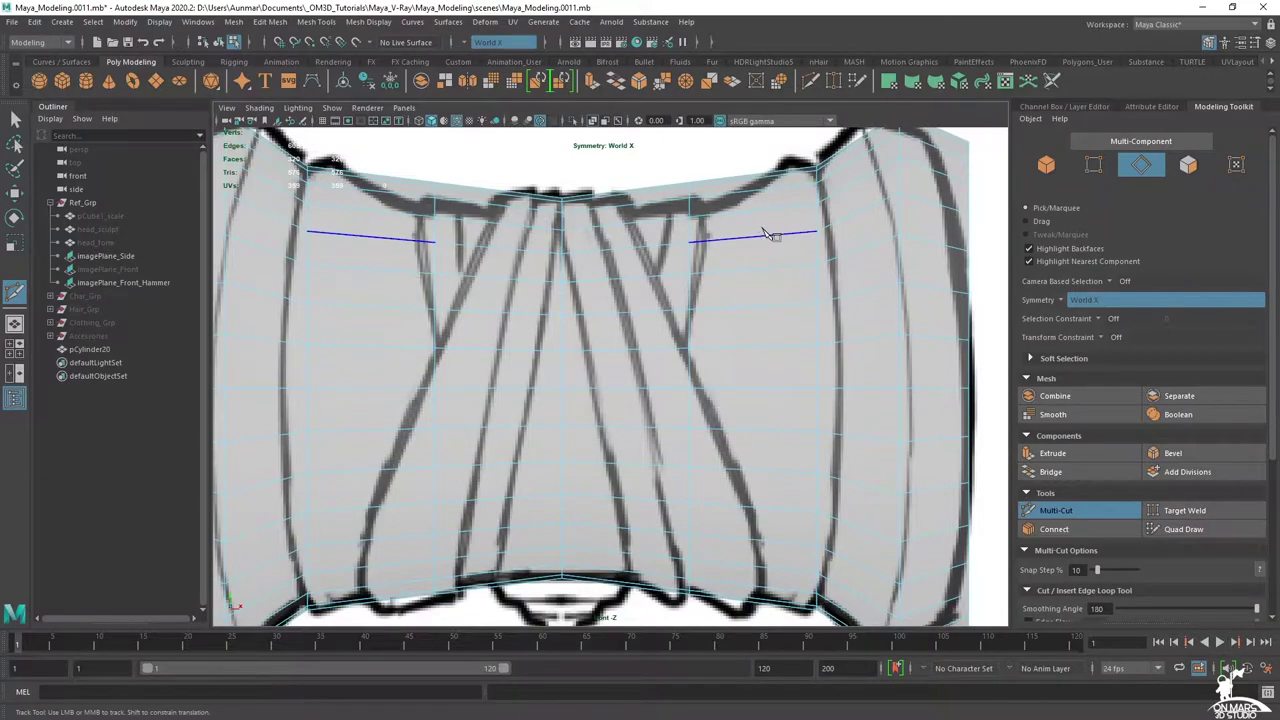
{"action": "left_click", "coordinate": [737, 229], "text": "ctrl"}
{"action": "key", "text": "ctrl+z"}
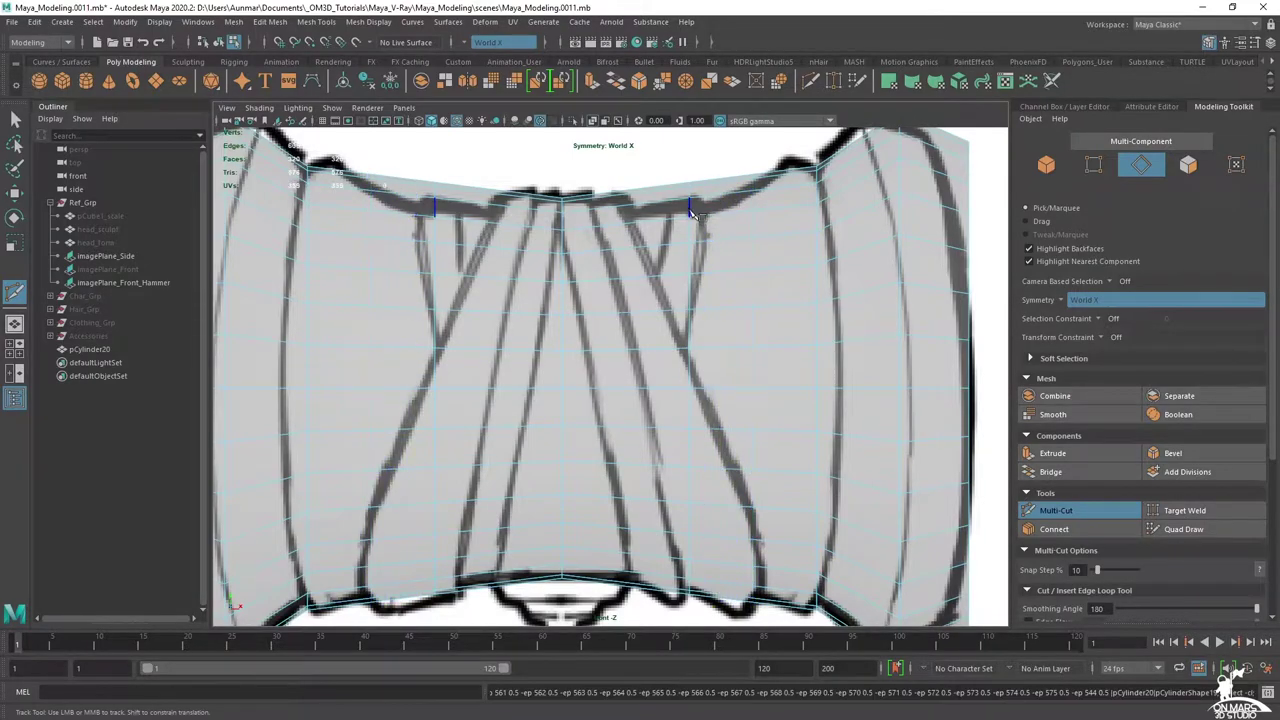
- Select the midway edge loops on both sides and move them inward along their normals to the drawn barrel contour
{"action": "key", "text": "q"}
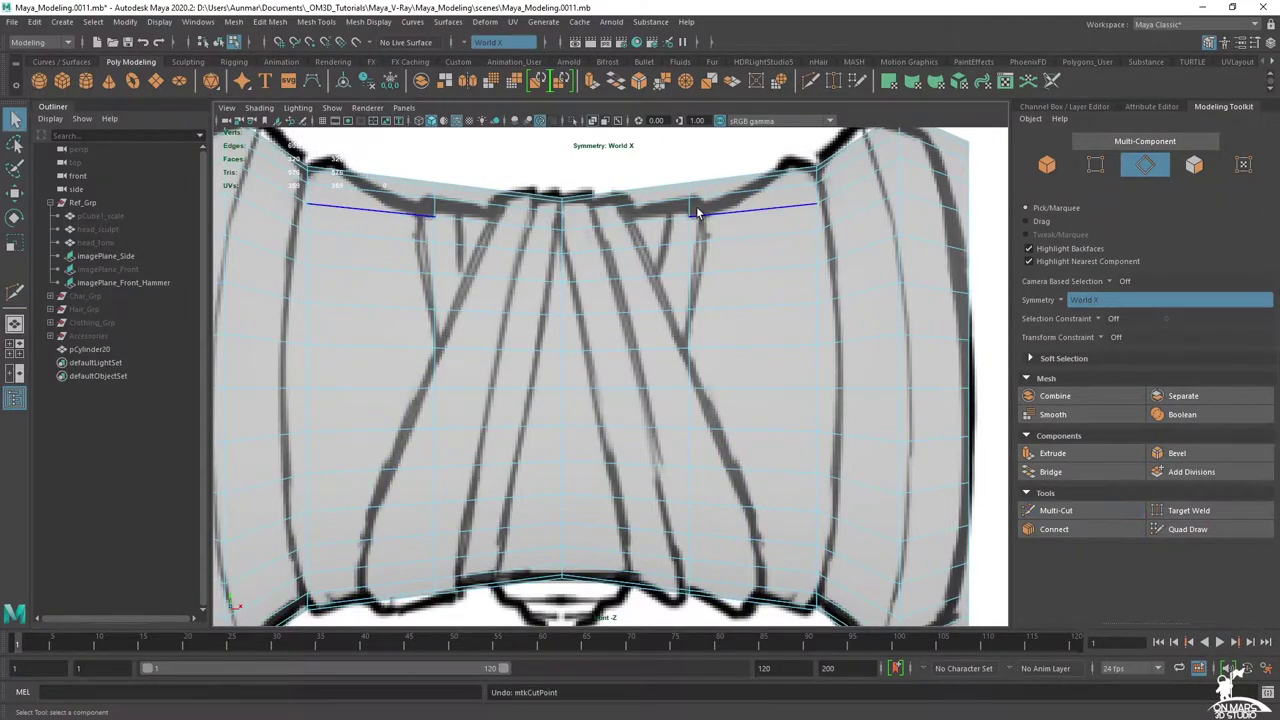
{"action": "double_click", "coordinate": [690, 207]}
{"action": "key", "text": "w"}
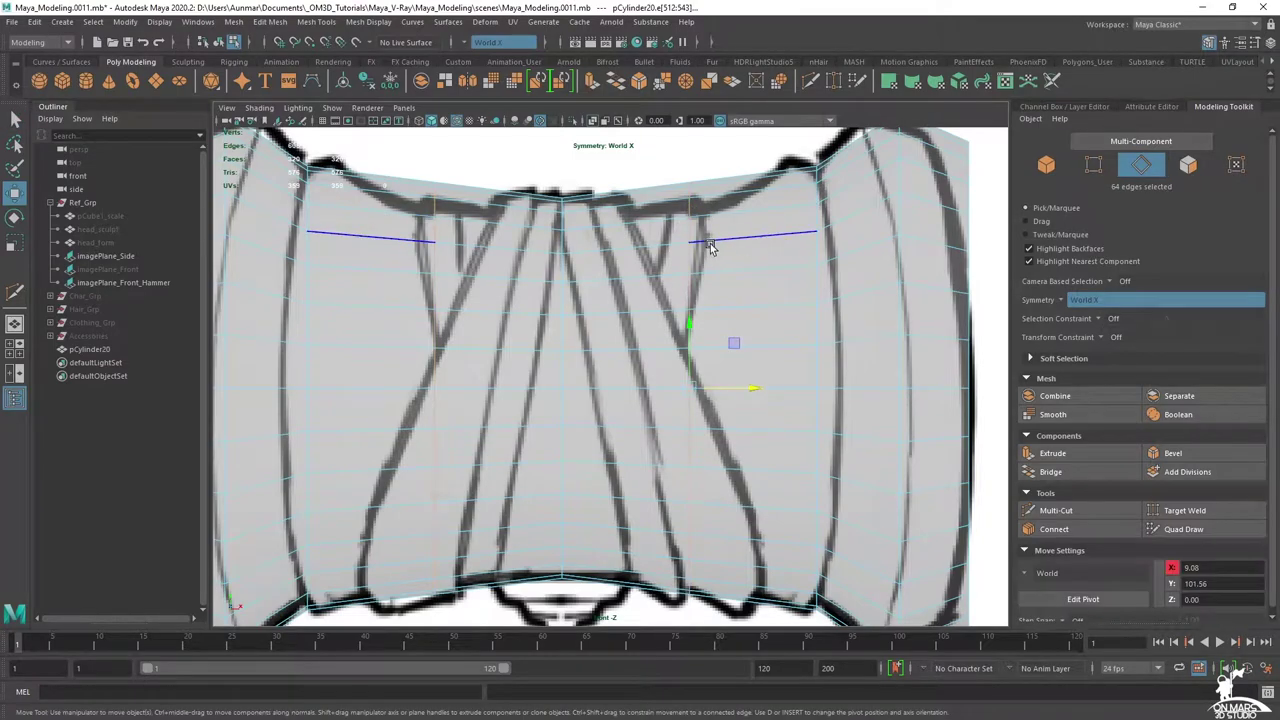
{"action": "right_click_drag", "start_coordinate": [710, 248], "coordinate": [626, 243]}
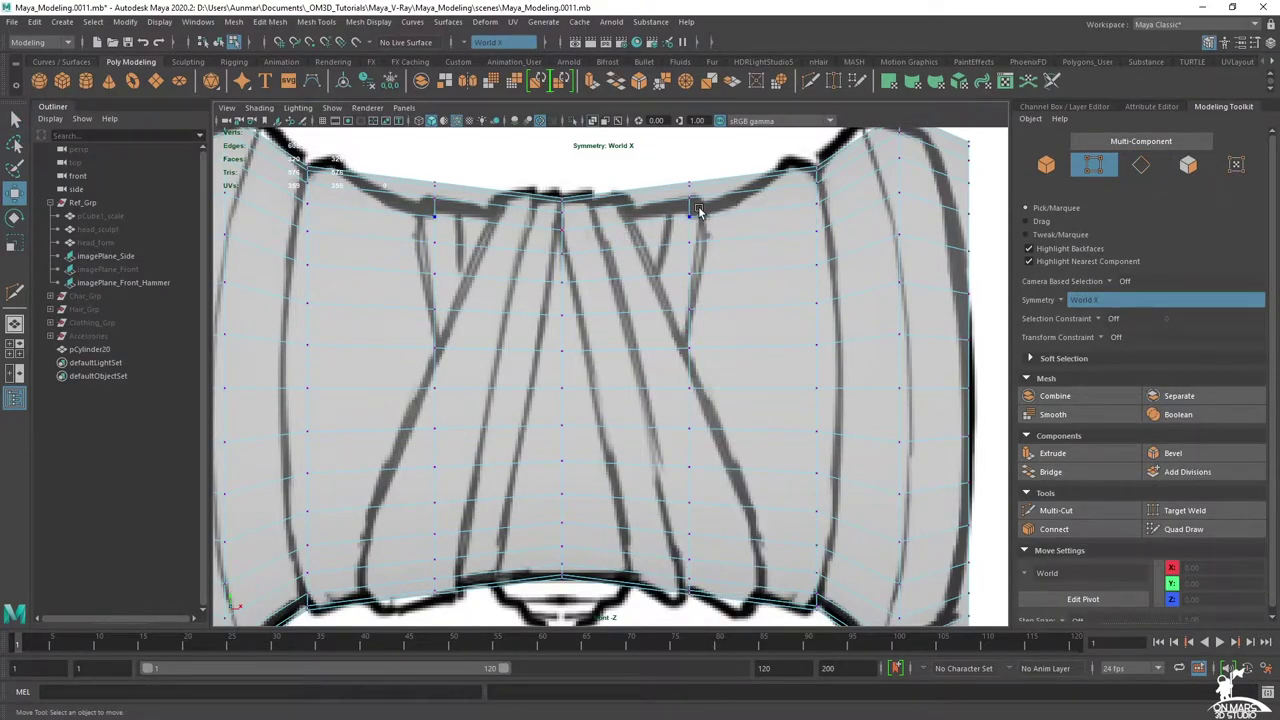
{"action": "key", "text": "ctrl+z"}
{"action": "right_click_drag", "start_coordinate": [701, 214], "coordinate": [701, 152]}
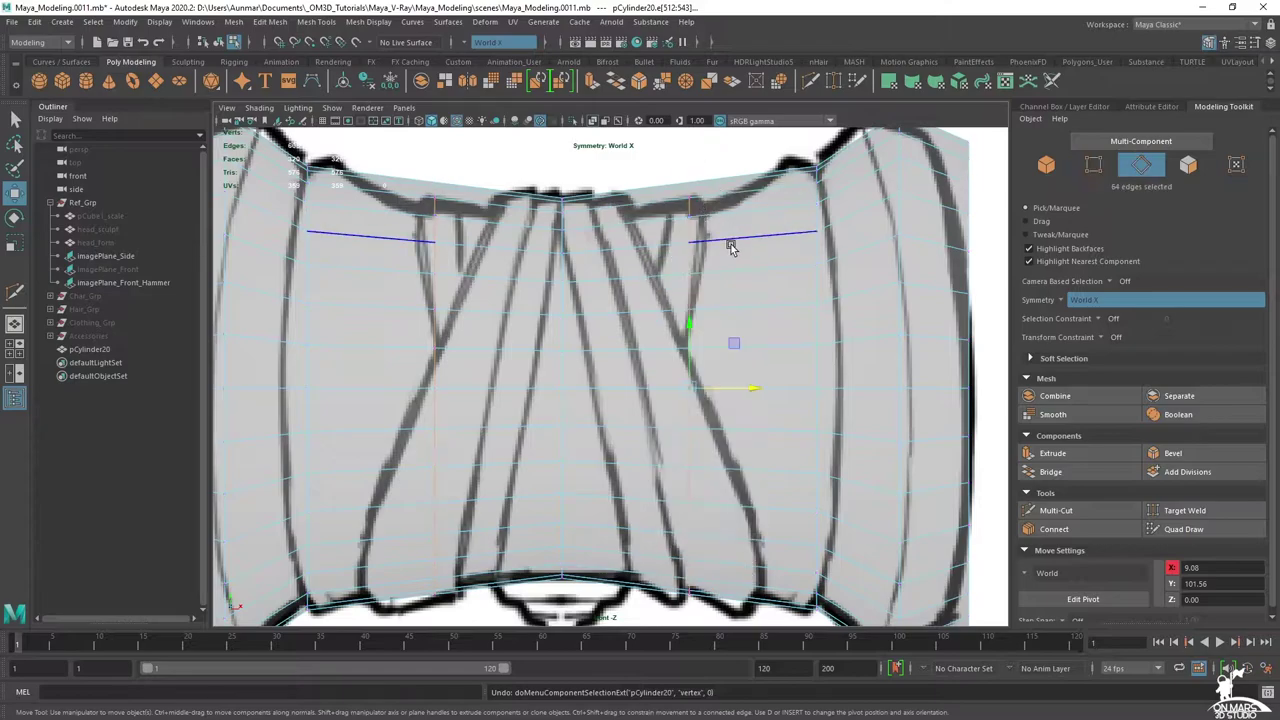
{"action": "key", "text": "r"}
{"action": "key", "text": "w"}
{"action": "middle_click_drag", "start_coordinate": [800, 270], "coordinate": [784, 273], "text": "ctrl+shift"}
- Move the centre edge loop further inward along its normals to continue the barrel's concave curve
{"action": "double_click", "coordinate": [559, 217]}
{"action": "middle_click_drag", "start_coordinate": [901, 294], "coordinate": [882, 291], "text": "ctrl"}
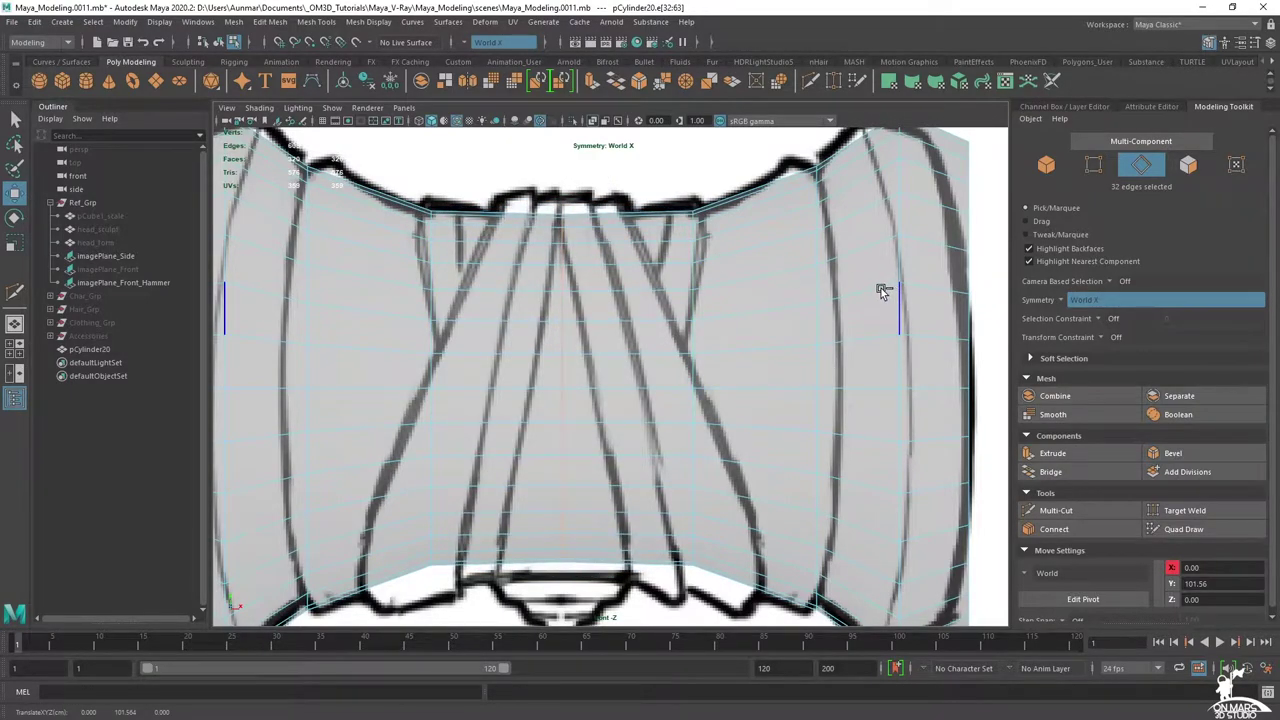
{"action": "right_click_drag", "start_coordinate": [765, 289], "coordinate": [856, 294], "text": "alt"}
{"action": "middle_click_drag", "start_coordinate": [855, 294], "coordinate": [838, 294], "text": "ctrl"}
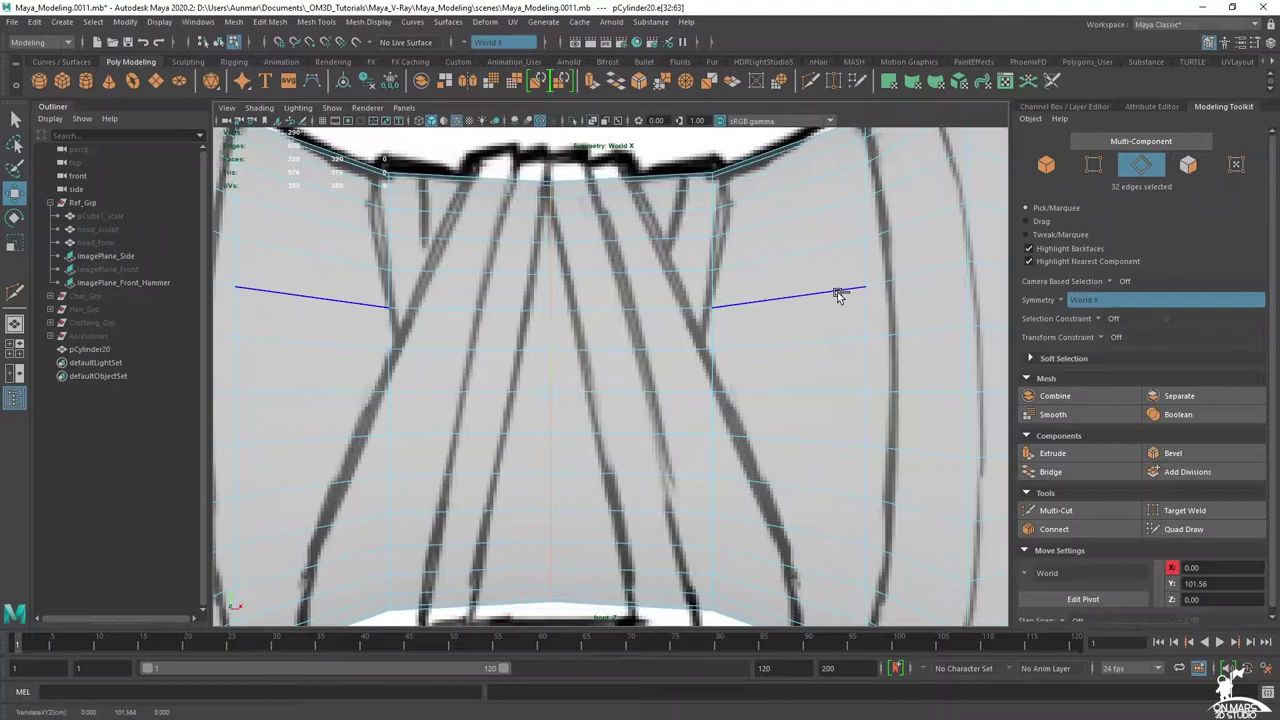
- Insert symmetrical edge loops on either side of the midway loops with Multi-Cut
{"action": "scroll", "coordinate": [820, 271], "scroll_direction": "down", "scroll_amount": 1}
{"action": "right_click_drag", "start_coordinate": [755, 292], "coordinate": [686, 295], "text": "shift"}
{"action": "left_click", "coordinate": [773, 272], "text": "ctrl"}
{"action": "left_click", "coordinate": [629, 290], "text": "ctrl"}
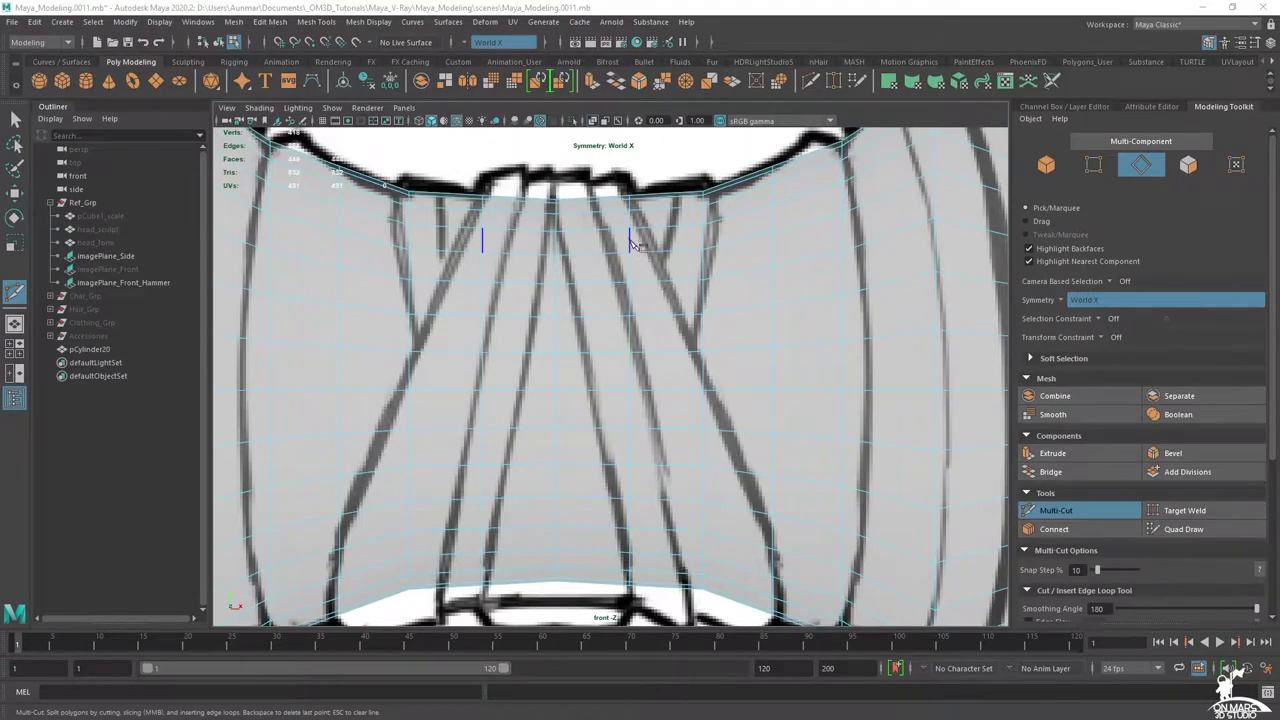
- Adjust the edge loops at about 4.67 and 13.84 in X along their normals to smooth the barrel's curve
{"action": "right_click_drag", "start_coordinate": [637, 242], "coordinate": [632, 203]}
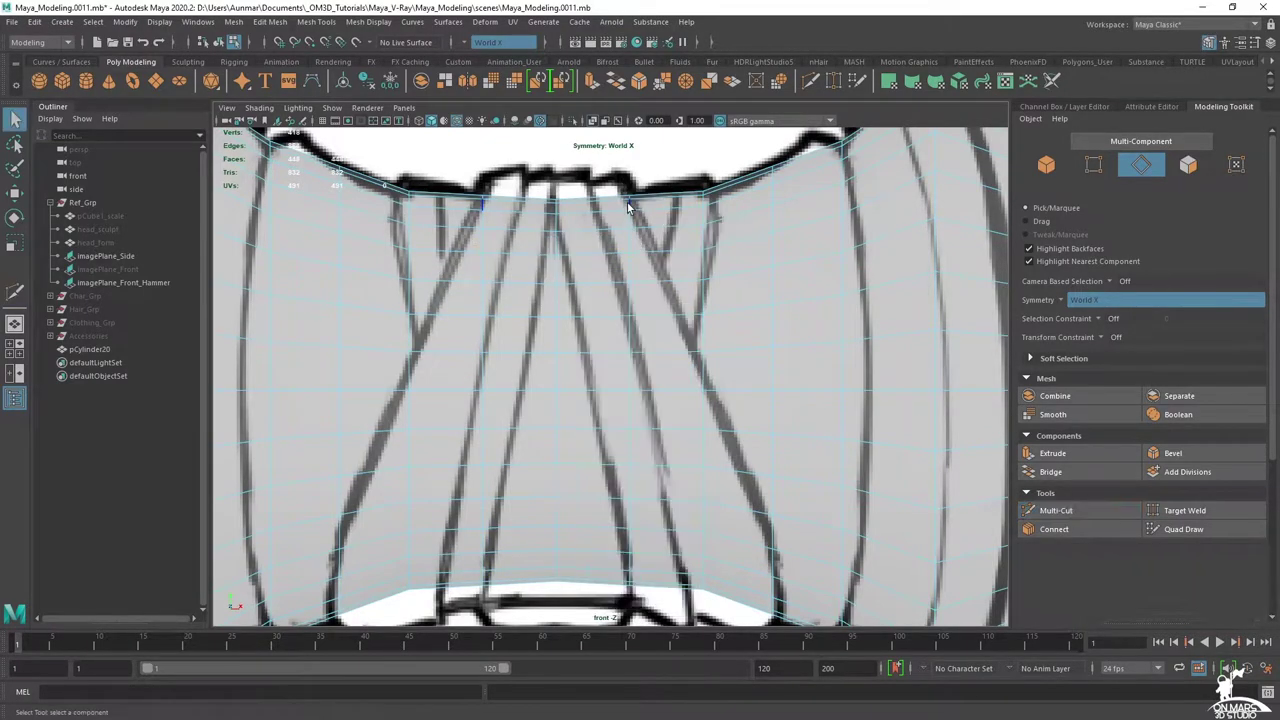
{"action": "double_click", "coordinate": [629, 241]}
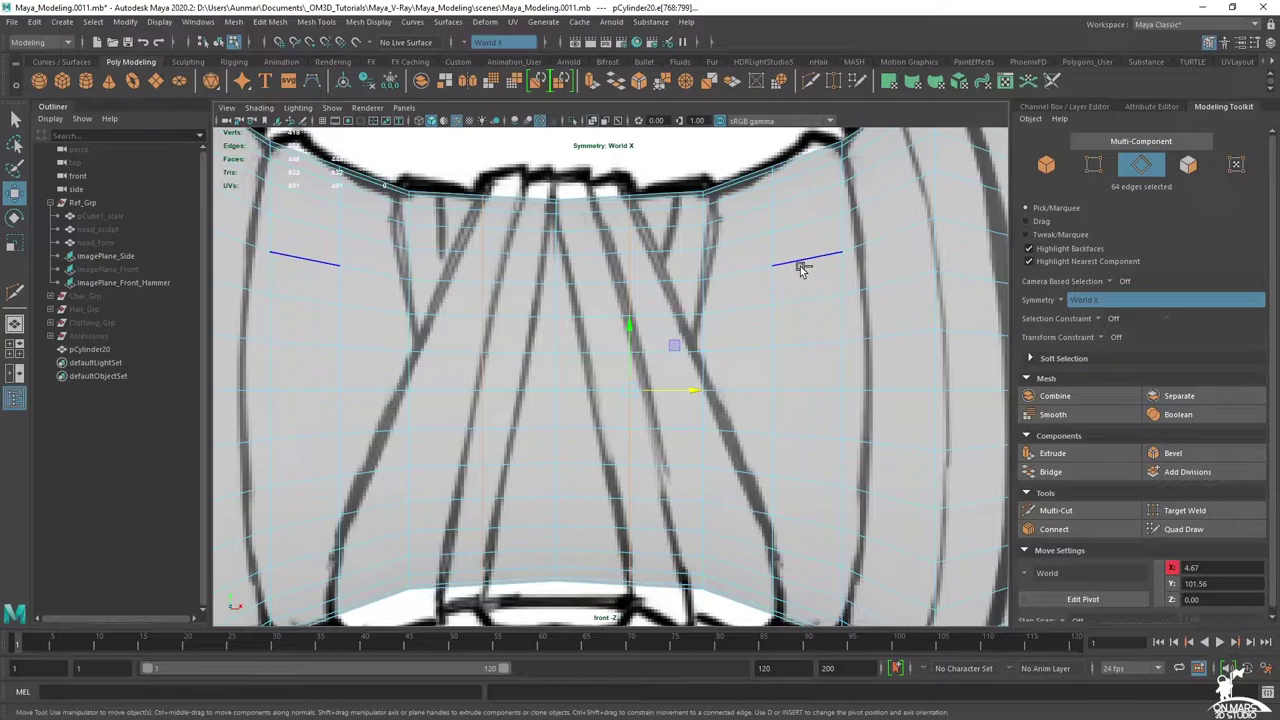
{"action": "middle_click_drag", "start_coordinate": [800, 268], "coordinate": [766, 261]}
{"action": "double_click", "coordinate": [747, 214]}
{"action": "middle_click_drag", "start_coordinate": [894, 315], "coordinate": [892, 317]}
- Select the edge loops at the inner base of both flares and move them to about 17.74 in X
{"action": "middle_click_drag", "start_coordinate": [849, 317], "coordinate": [830, 330], "text": "alt"}
{"action": "scroll", "coordinate": [829, 330], "scroll_direction": "up", "scroll_amount": 2}
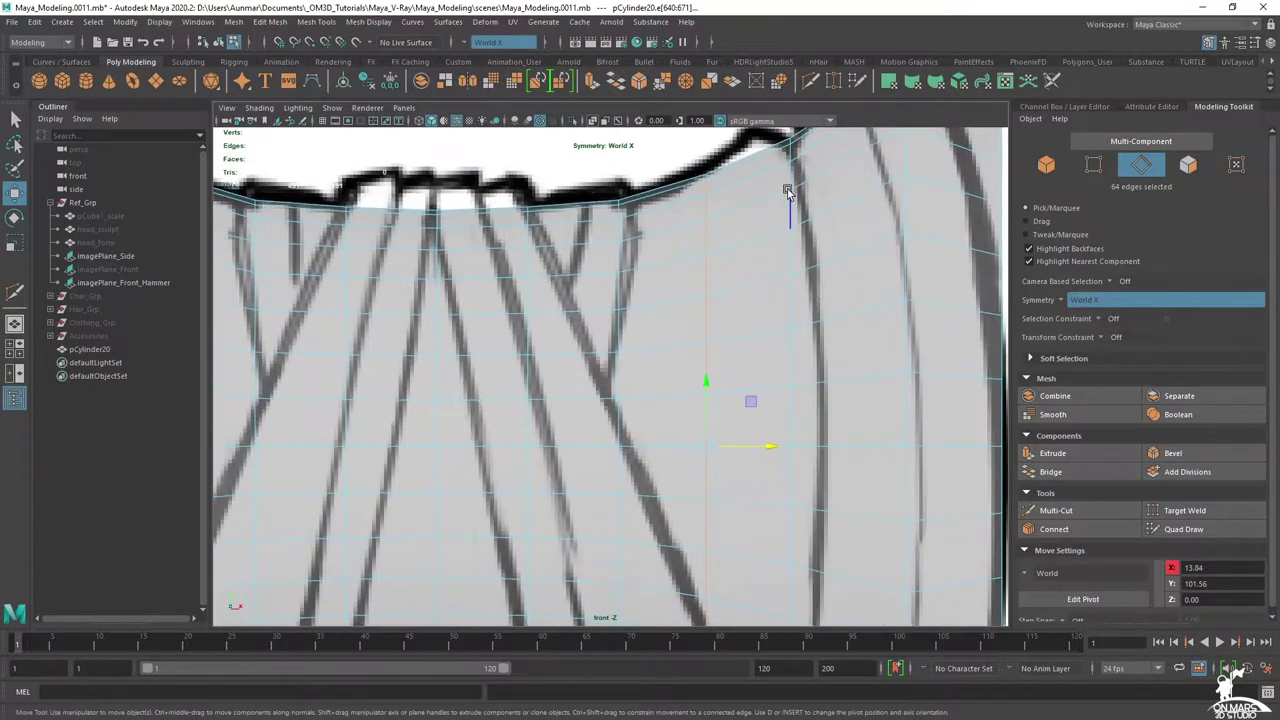
{"action": "double_click", "coordinate": [792, 168]}
{"action": "middle_click_drag", "start_coordinate": [777, 226], "coordinate": [729, 263], "text": "alt"}
{"action": "scroll", "coordinate": [730, 266], "scroll_direction": "down", "scroll_amount": 2}
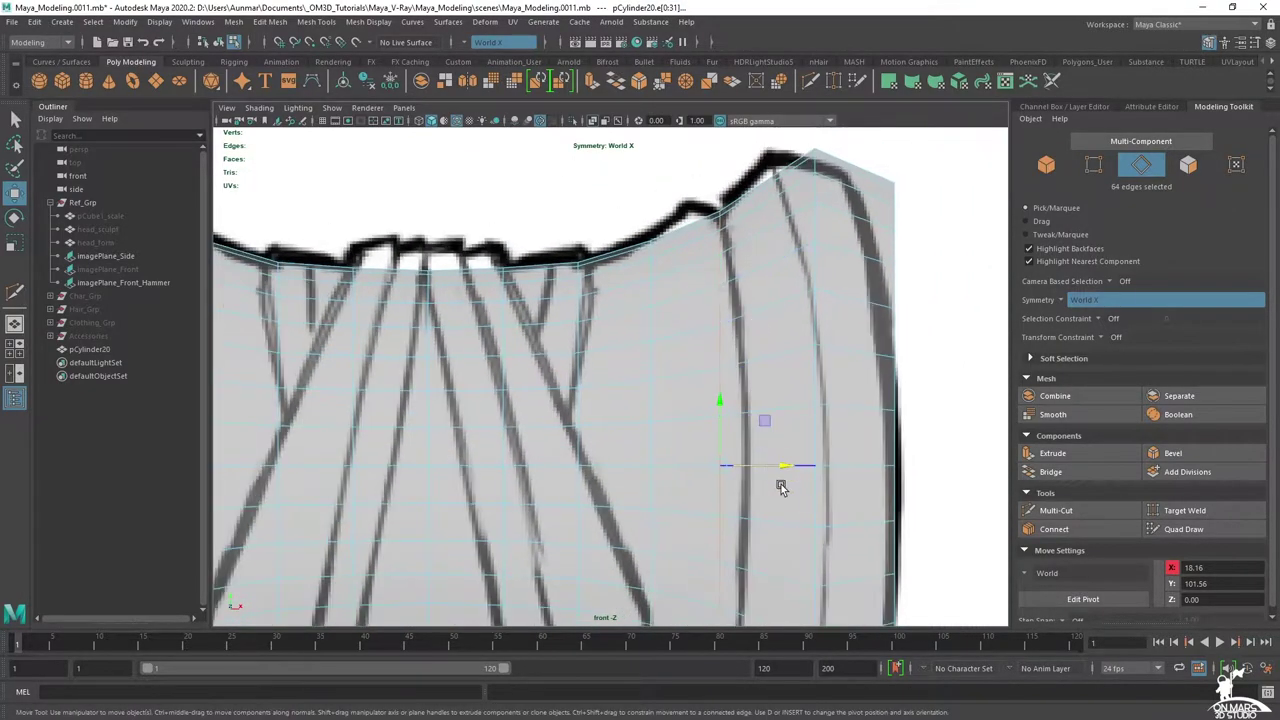
{"action": "left_click_drag", "start_coordinate": [783, 465], "coordinate": [777, 460]}
{"action": "middle_click_drag", "start_coordinate": [755, 370], "coordinate": [737, 356], "text": "alt"}
{"action": "middle_click_drag", "start_coordinate": [786, 305], "coordinate": [766, 331], "text": "alt"}
{"action": "scroll", "coordinate": [766, 330], "scroll_direction": "up", "scroll_amount": 1}
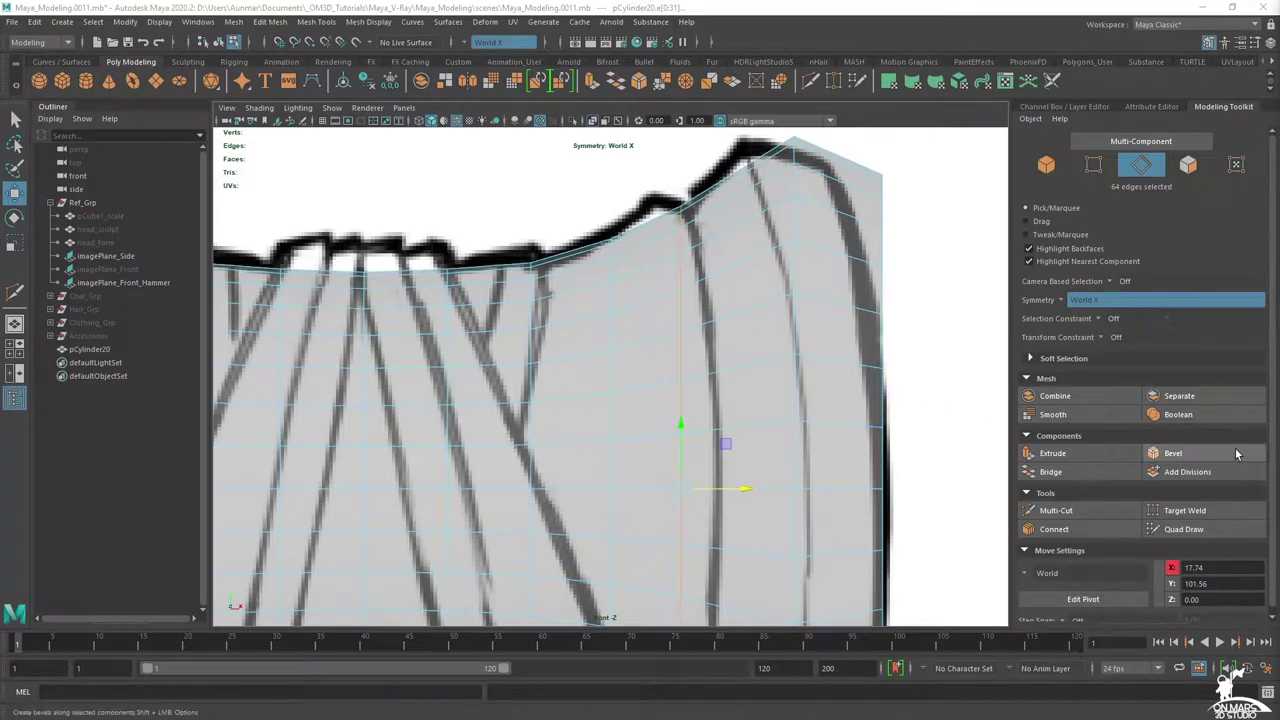
- Shift the edge loops at the flares' inner base to about 17.54 in X and bevel them with a fraction of 0.25
{"action": "middle_click_drag", "start_coordinate": [778, 356], "coordinate": [778, 356], "text": "ctrl+shift"}
{"action": "scroll", "coordinate": [757, 373], "scroll_direction": "down", "scroll_amount": 1}
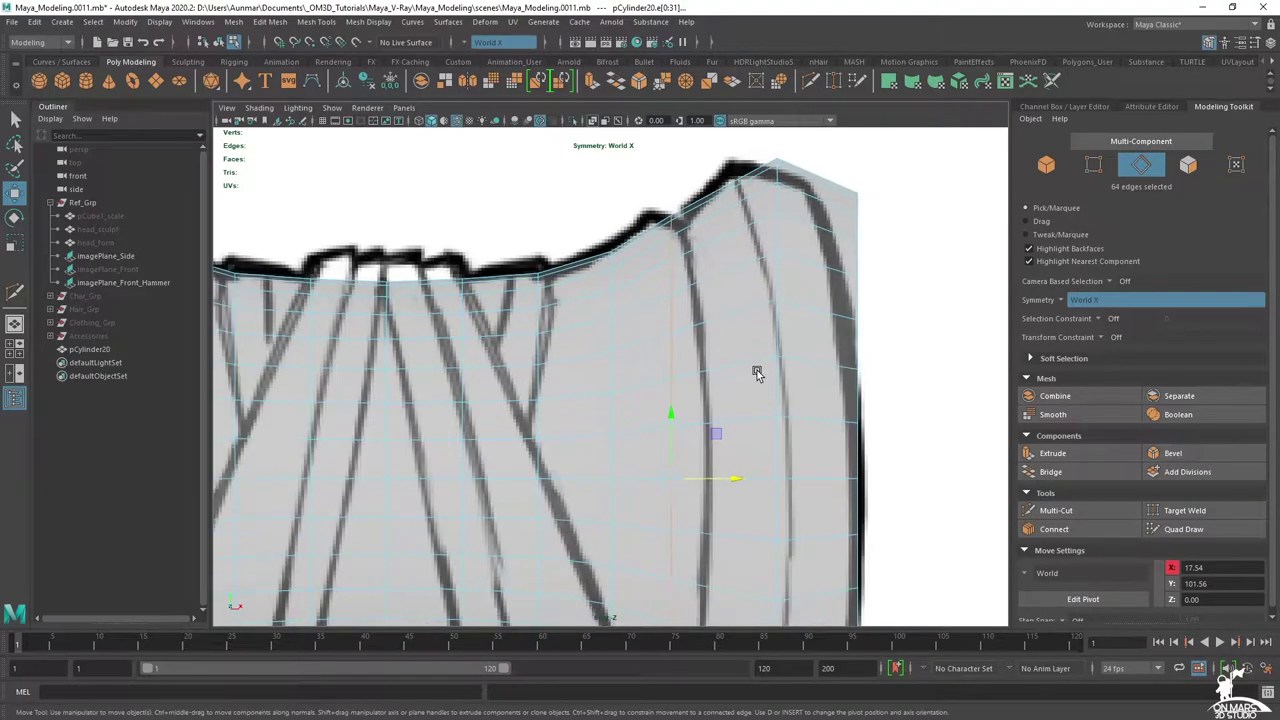
{"action": "left_click", "coordinate": [1196, 458]}
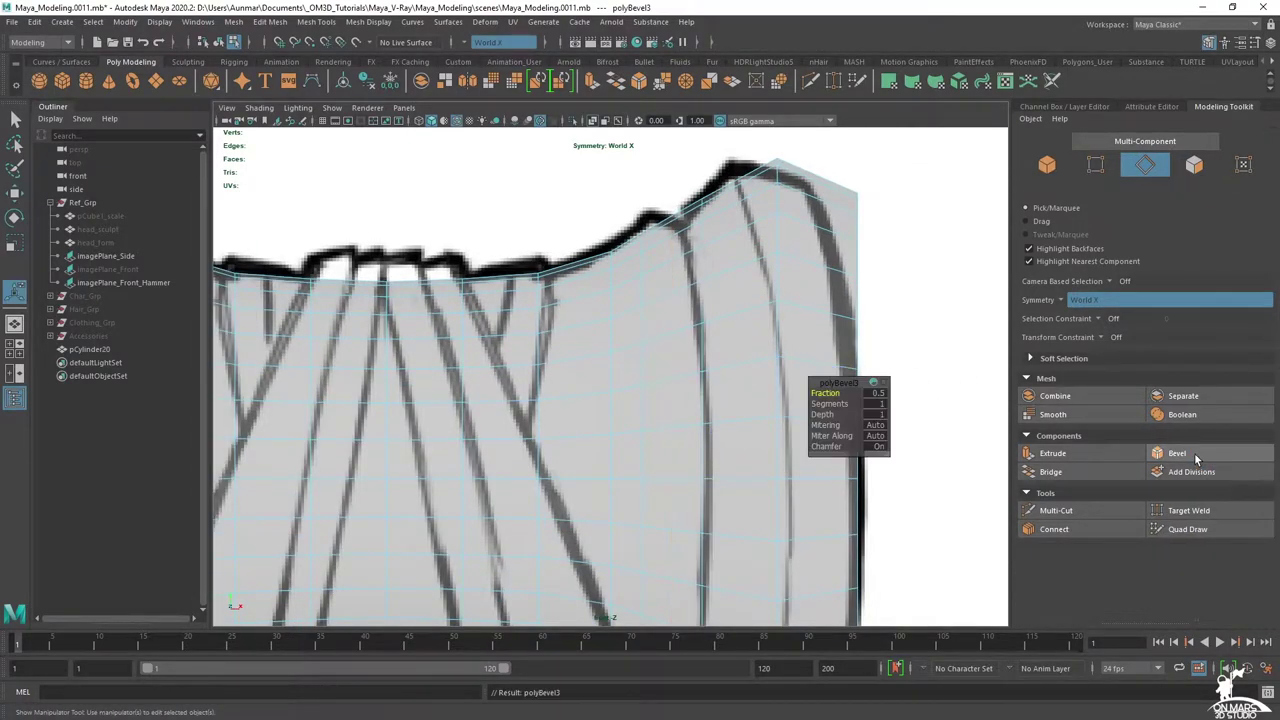
{"action": "key", "text": "space"}
{"action": "key", "text": "space"}
{"action": "left_click_drag", "start_coordinate": [791, 231], "coordinate": [763, 217], "text": "alt"}
{"action": "scroll", "coordinate": [763, 217], "scroll_direction": "up", "scroll_amount": 2}
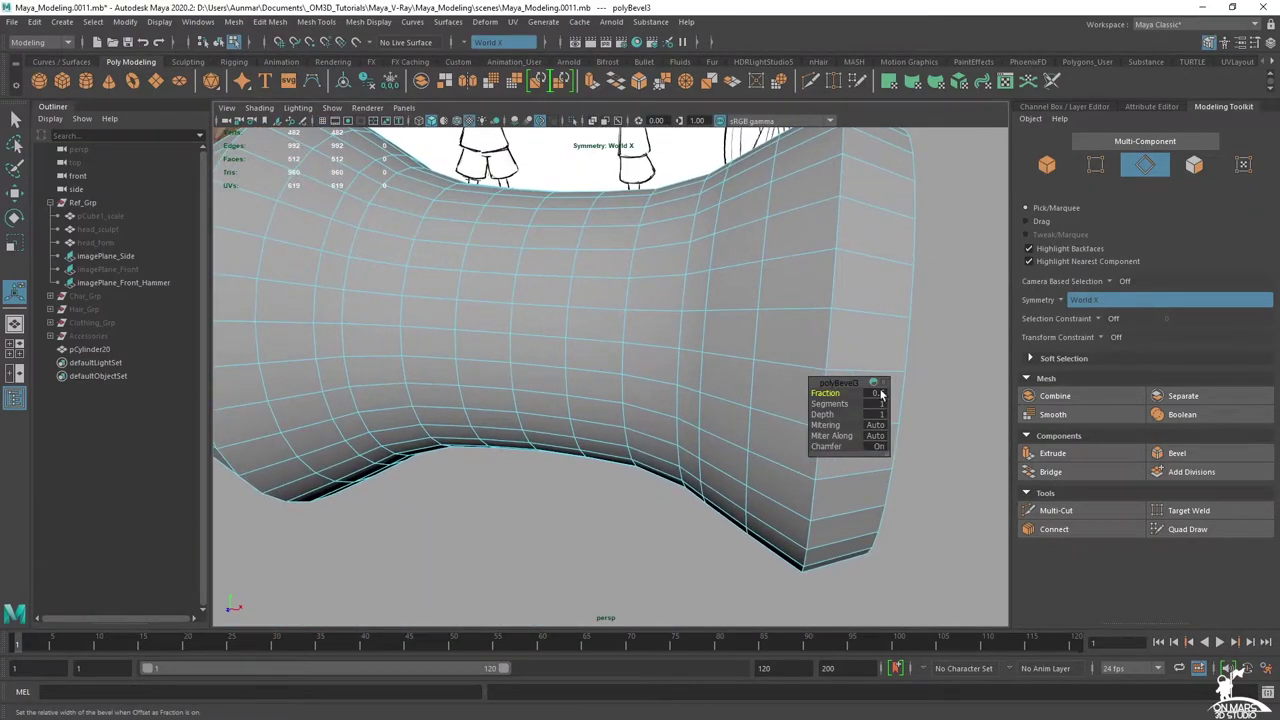
{"action": "left_click_drag", "start_coordinate": [831, 392], "coordinate": [828, 392]}
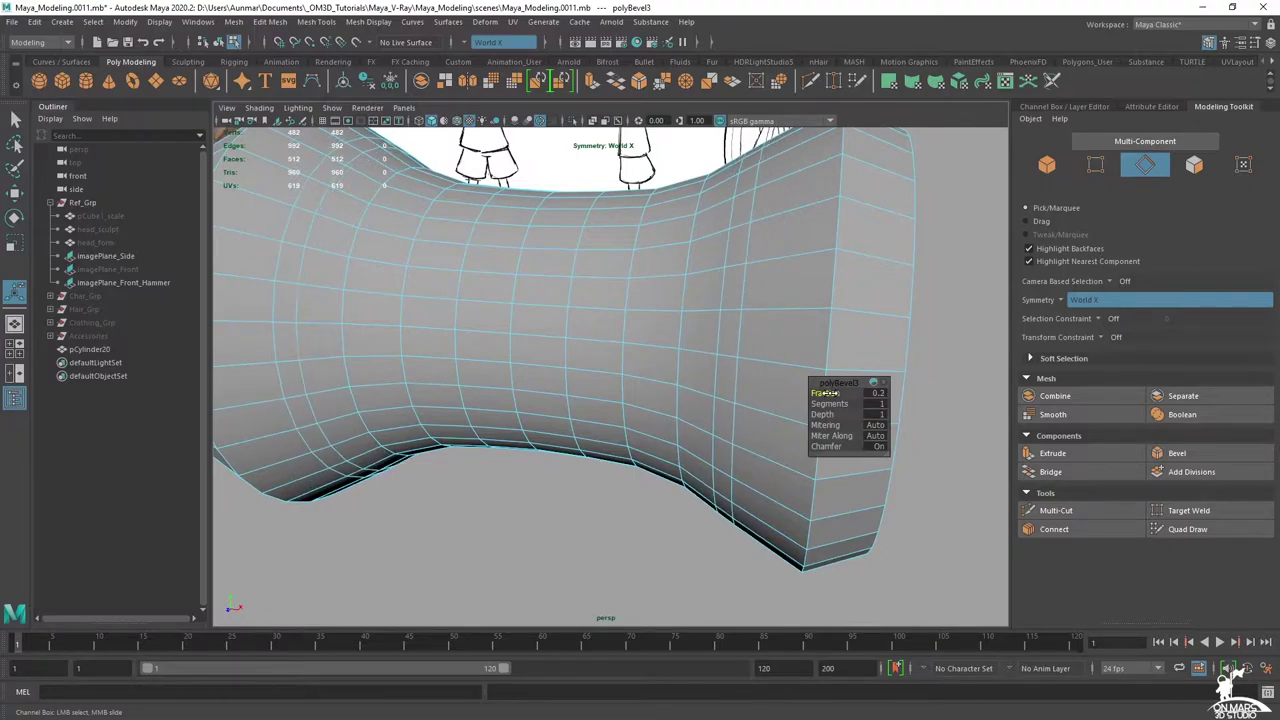
{"action": "left_click", "coordinate": [876, 394]}
{"action": "type", "text": ".25"}
{"action": "key", "text": "Return"}
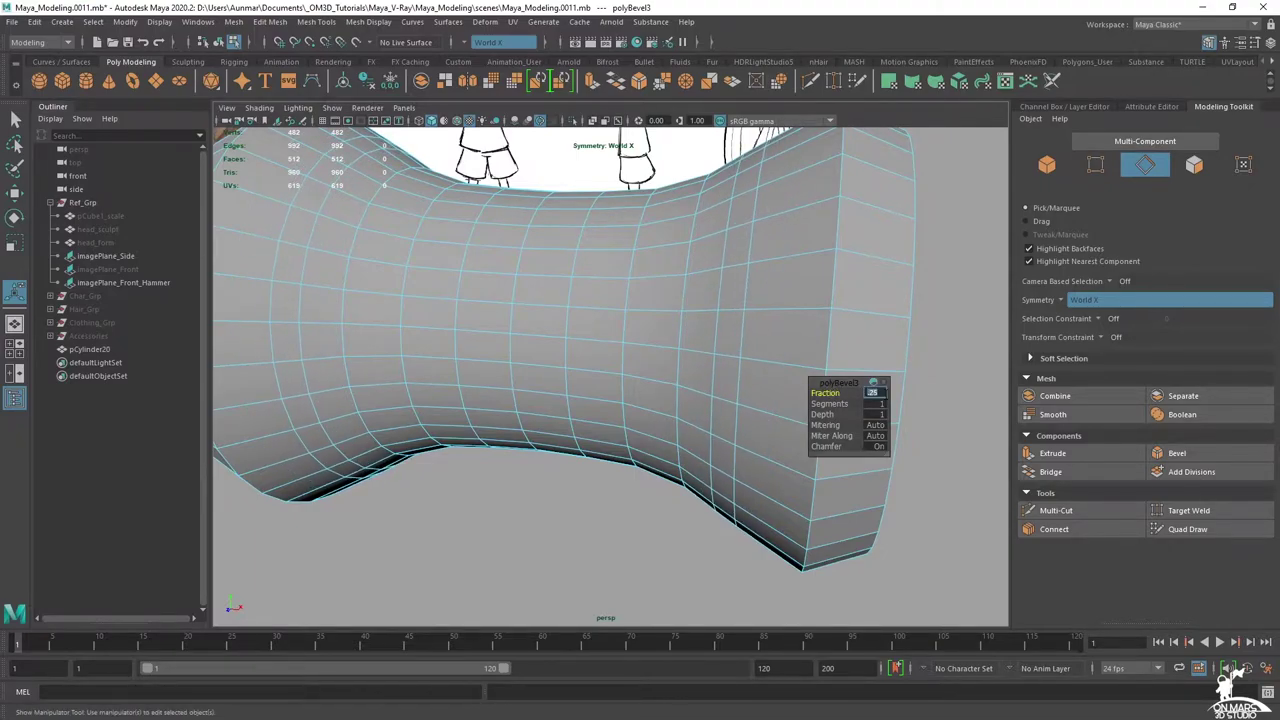
- Set the bevel's segments to 2 to give each flare base a middle edge loop
{"action": "key", "text": "space"}
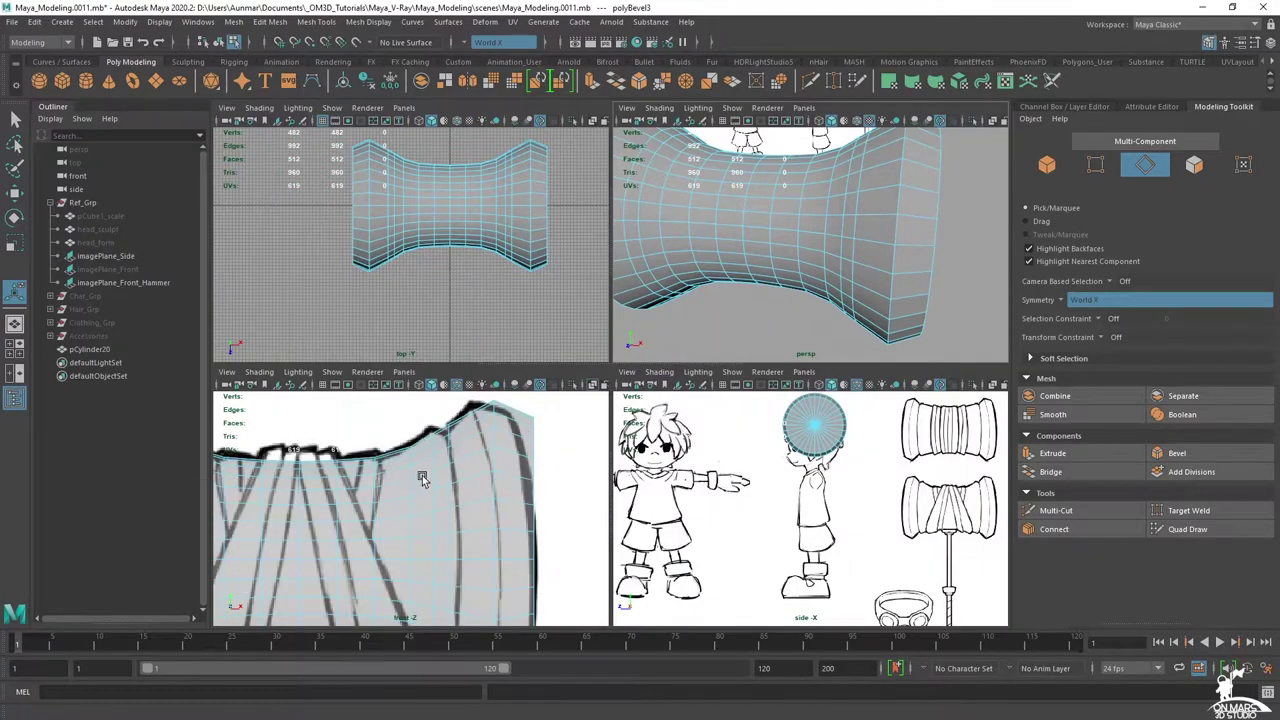
{"action": "key", "text": "space"}
{"action": "scroll", "coordinate": [686, 300], "scroll_direction": "up", "scroll_amount": 2}
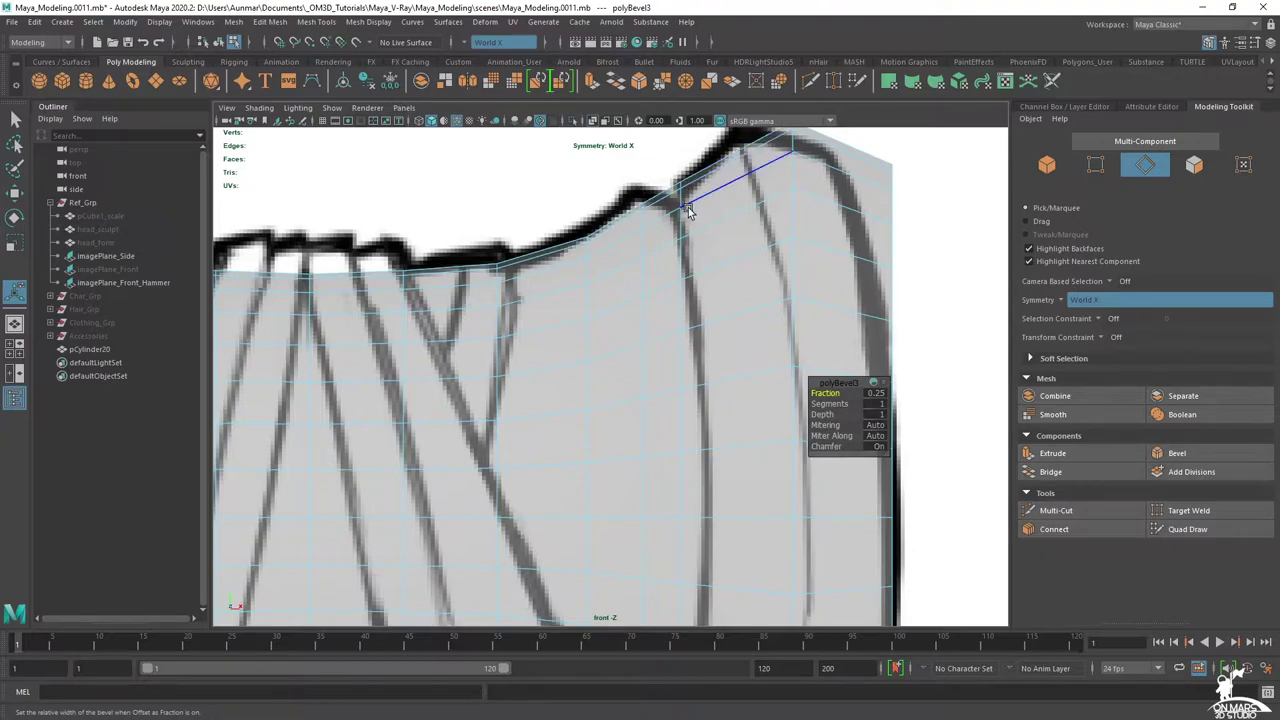
{"action": "left_click", "coordinate": [876, 404]}
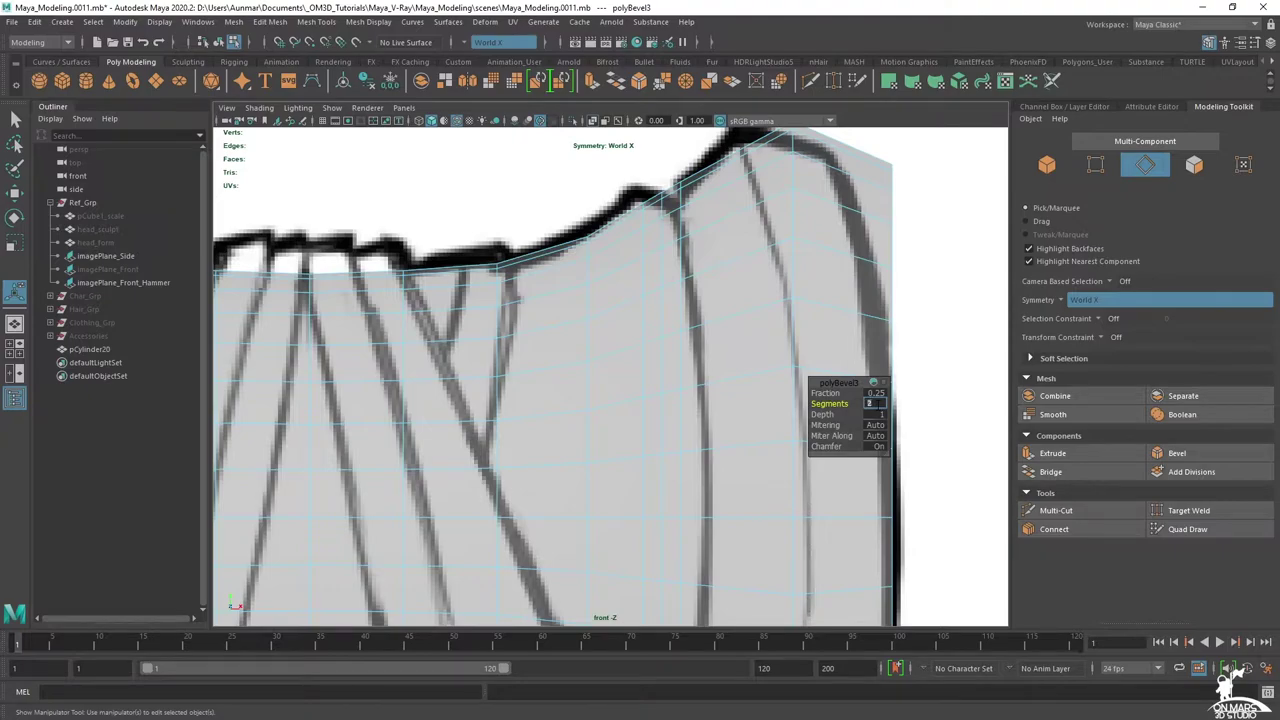
- Select the middle bevel loops and push them inward to cut a groove between the barrel and each flare
{"action": "middle_click_drag", "start_coordinate": [630, 262], "coordinate": [611, 283], "text": "alt"}
{"action": "right_click_drag", "start_coordinate": [611, 283], "coordinate": [665, 235], "text": "alt"}
{"action": "key", "text": "q"}
{"action": "double_click", "coordinate": [654, 207]}
{"action": "middle_click_drag", "start_coordinate": [687, 259], "coordinate": [640, 357], "text": "alt"}
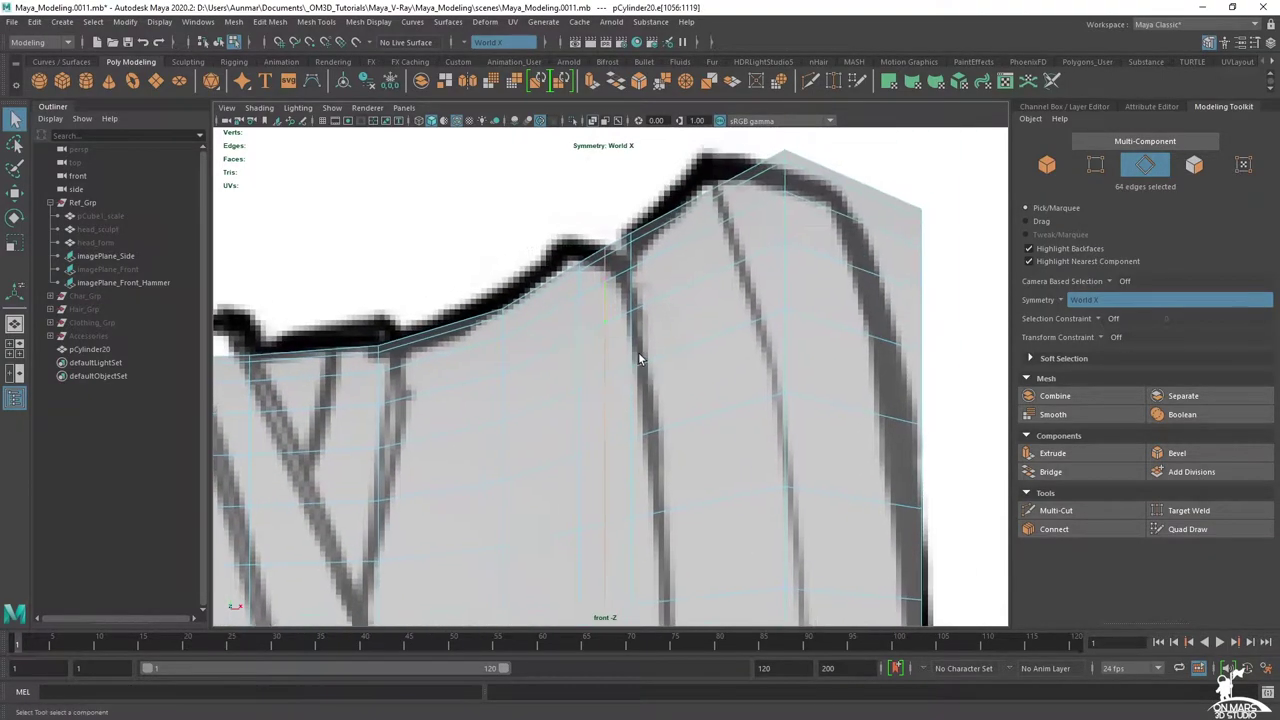
{"action": "right_click_drag", "start_coordinate": [640, 357], "coordinate": [665, 347], "text": "alt"}
{"action": "key", "text": "w"}
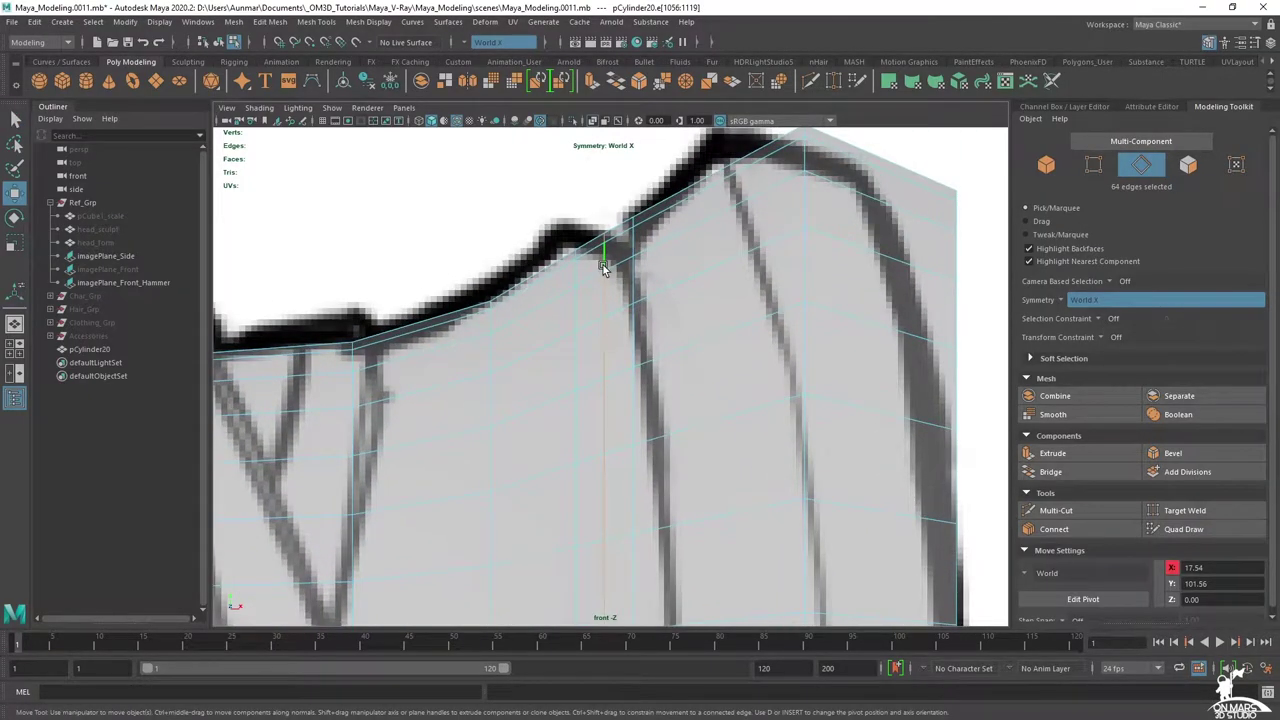
{"action": "right_click_drag", "start_coordinate": [676, 314], "coordinate": [646, 403], "text": "alt"}
{"action": "middle_click_drag", "start_coordinate": [646, 403], "coordinate": [637, 349], "text": "alt"}
{"action": "right_click_drag", "start_coordinate": [637, 349], "coordinate": [615, 275], "text": "alt"}
{"action": "scroll", "coordinate": [614, 276], "scroll_direction": "up", "scroll_amount": 2}
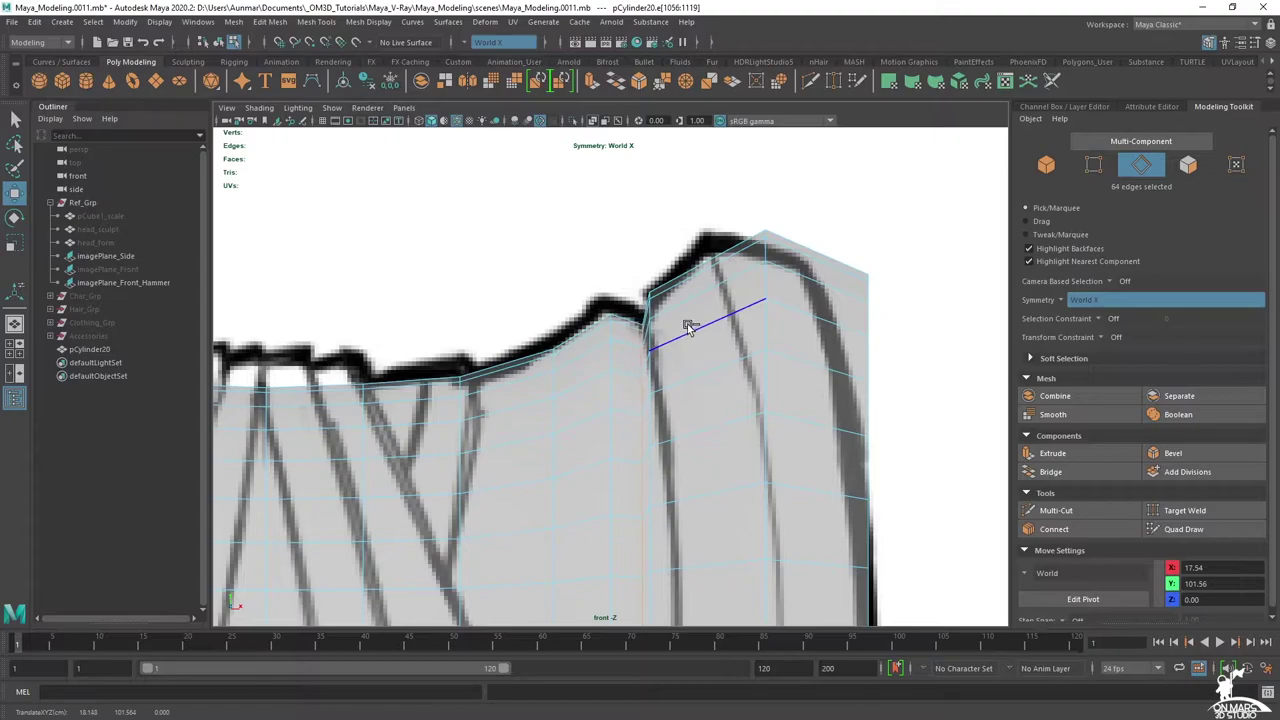
- Position the groove's inner edge loops at about 17.83 in X
{"action": "middle_click_drag", "start_coordinate": [688, 328], "coordinate": [688, 332], "text": "shift"}
{"action": "right_click_drag", "start_coordinate": [688, 346], "coordinate": [692, 394], "text": "alt"}
{"action": "middle_click_drag", "start_coordinate": [692, 394], "coordinate": [678, 314], "text": "alt"}
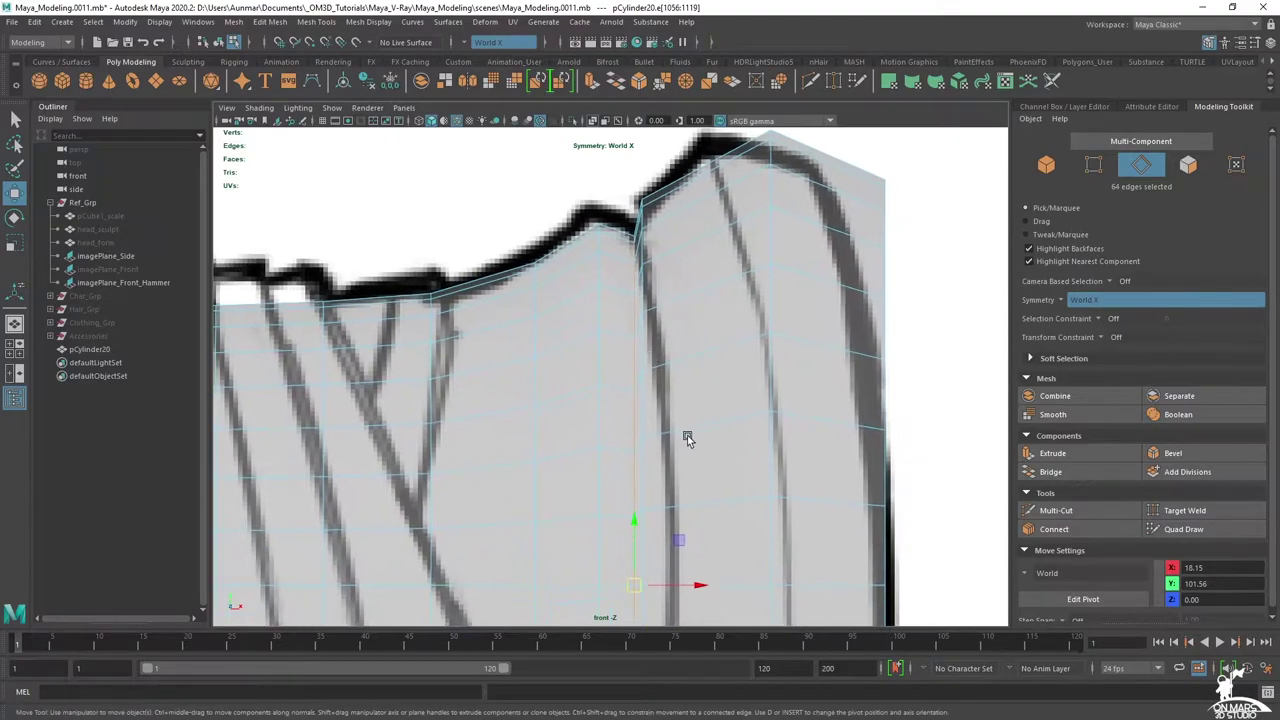
{"action": "left_click_drag", "start_coordinate": [703, 590], "coordinate": [695, 588]}
{"action": "right_click_drag", "start_coordinate": [671, 414], "coordinate": [675, 430], "text": "alt"}
{"action": "middle_click_drag", "start_coordinate": [675, 430], "coordinate": [654, 457], "text": "alt"}
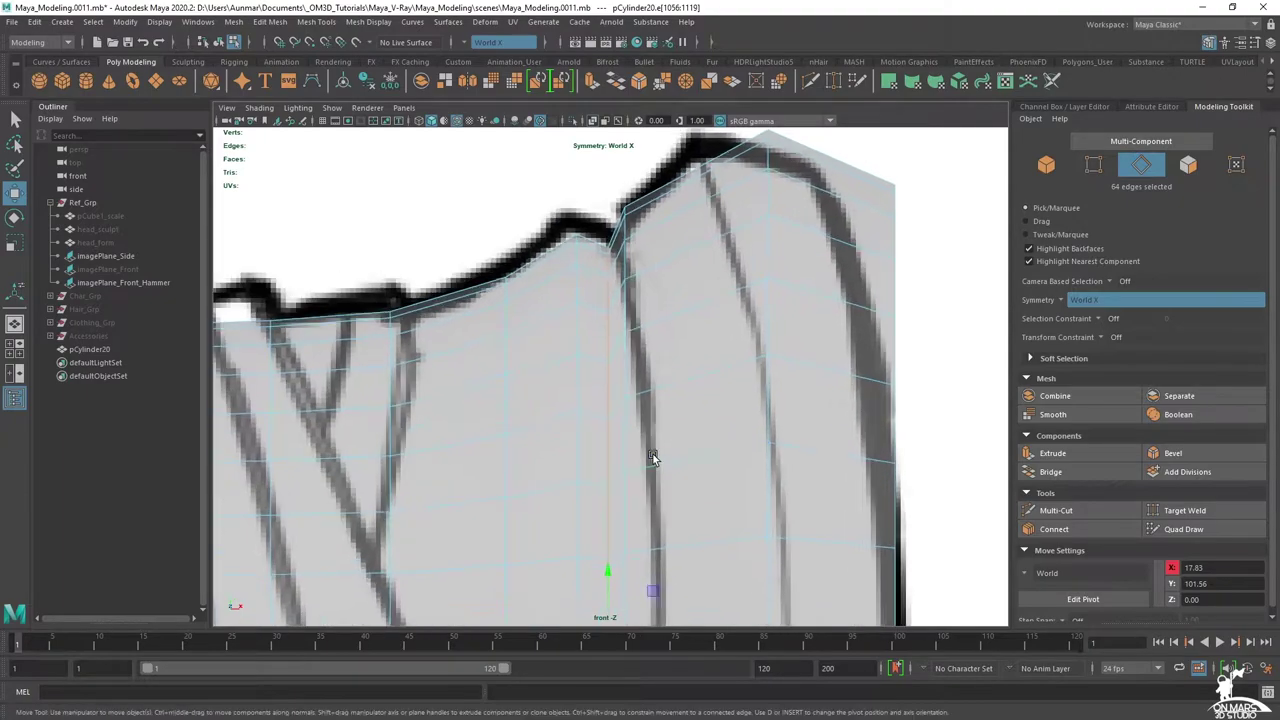
- Scale the edge loops at the grooves' outer rim and at the flare crests to follow the front reference
{"action": "double_click", "coordinate": [625, 228]}
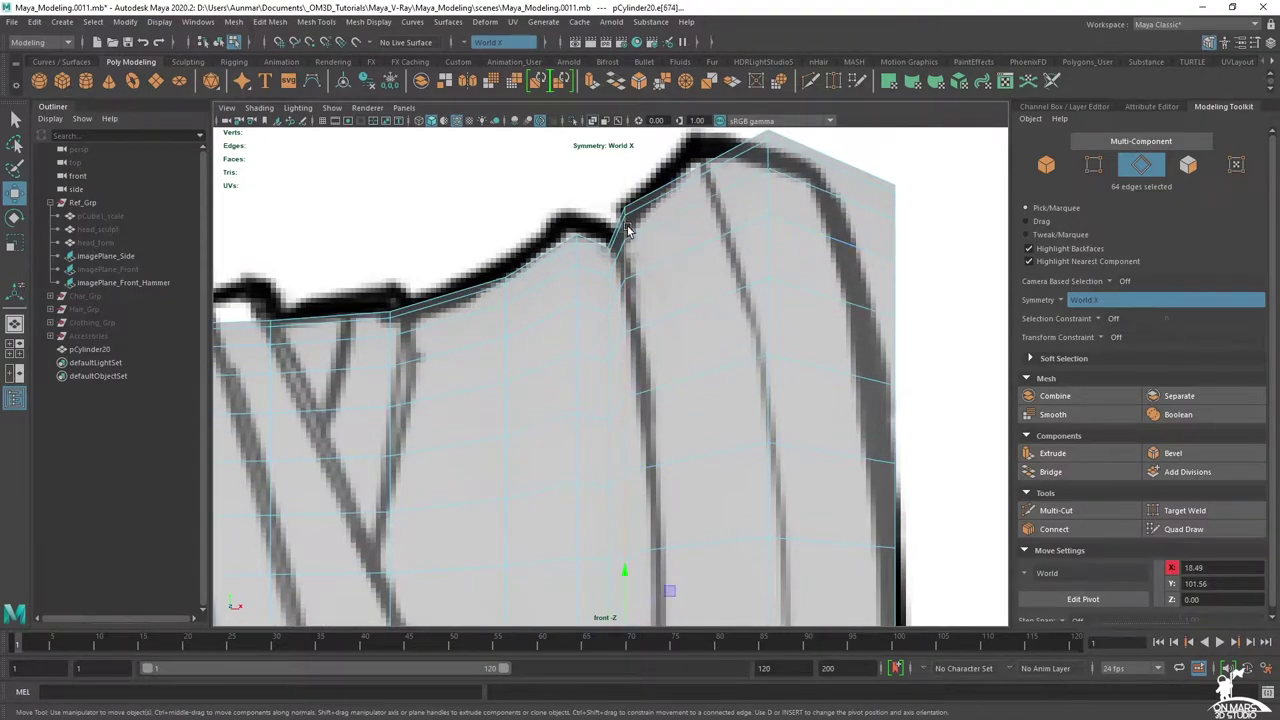
{"action": "key", "text": "r"}
{"action": "scroll", "coordinate": [723, 394], "scroll_direction": "down", "scroll_amount": 1}
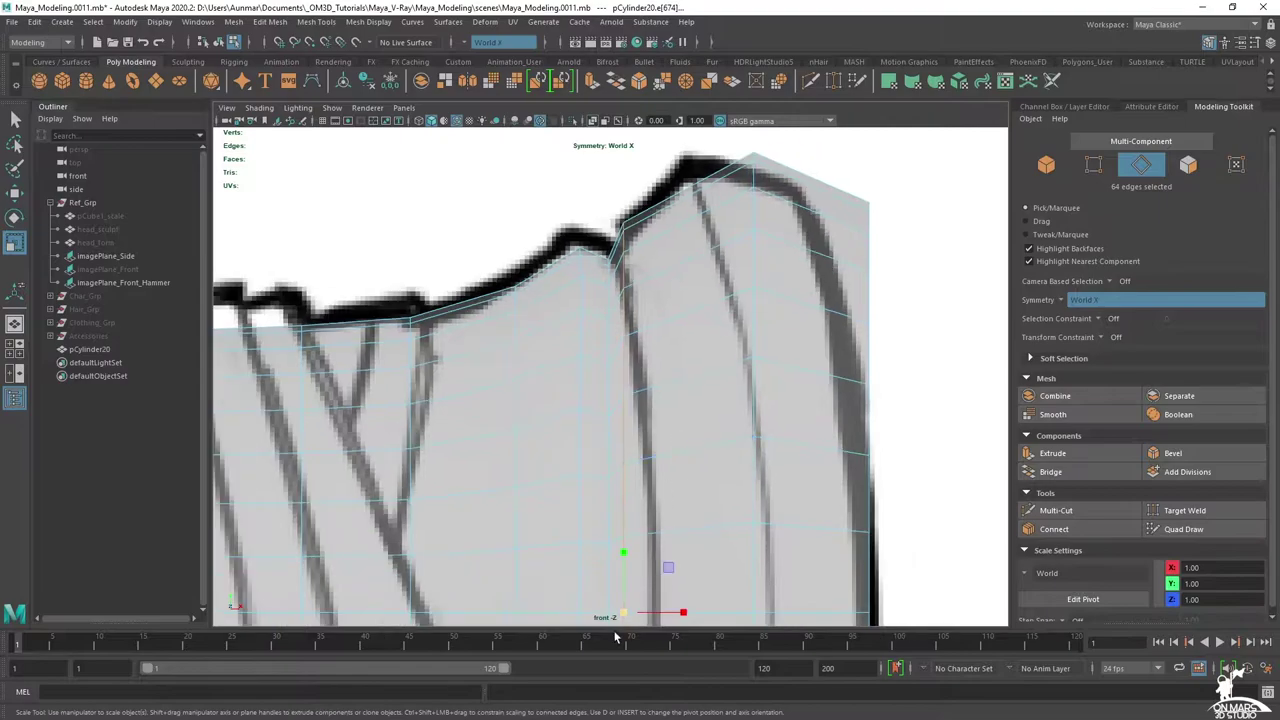
{"action": "left_click_drag", "start_coordinate": [623, 610], "coordinate": [622, 611]}
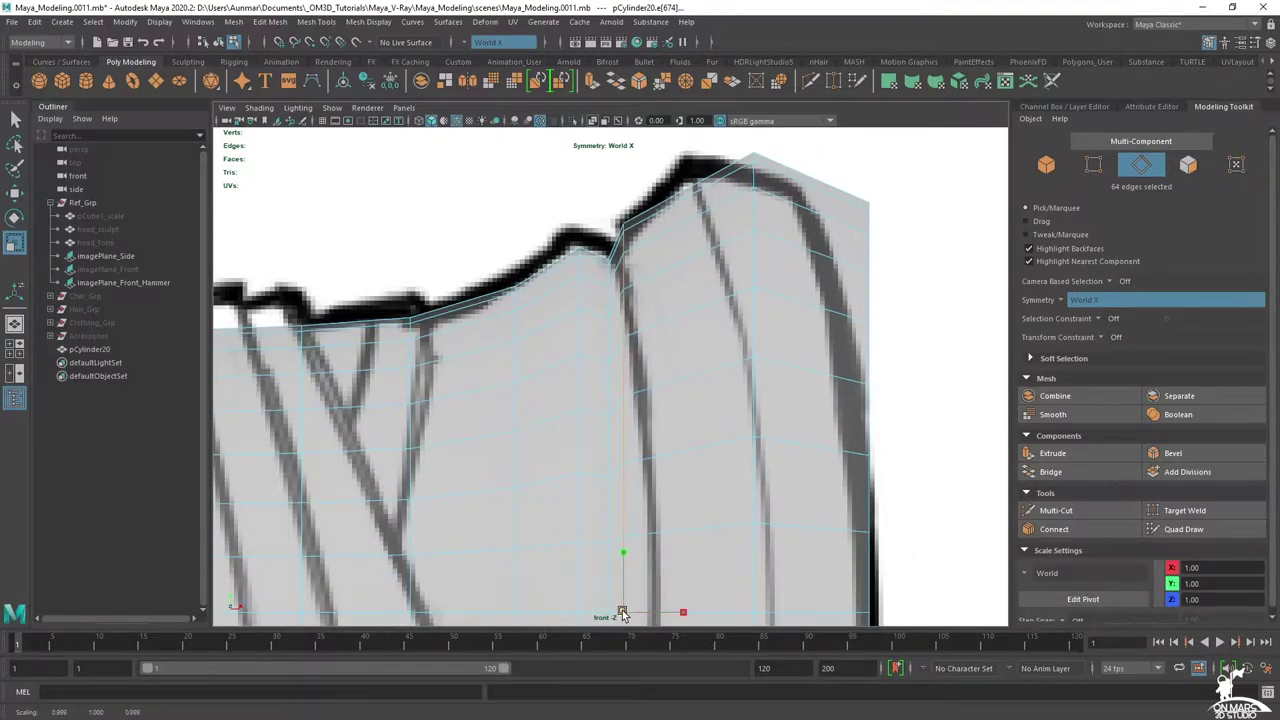
{"action": "double_click", "coordinate": [753, 218]}
{"action": "left_click_drag", "start_coordinate": [750, 615], "coordinate": [758, 614]}
{"action": "key", "text": "space"}
{"action": "key", "text": "space"}
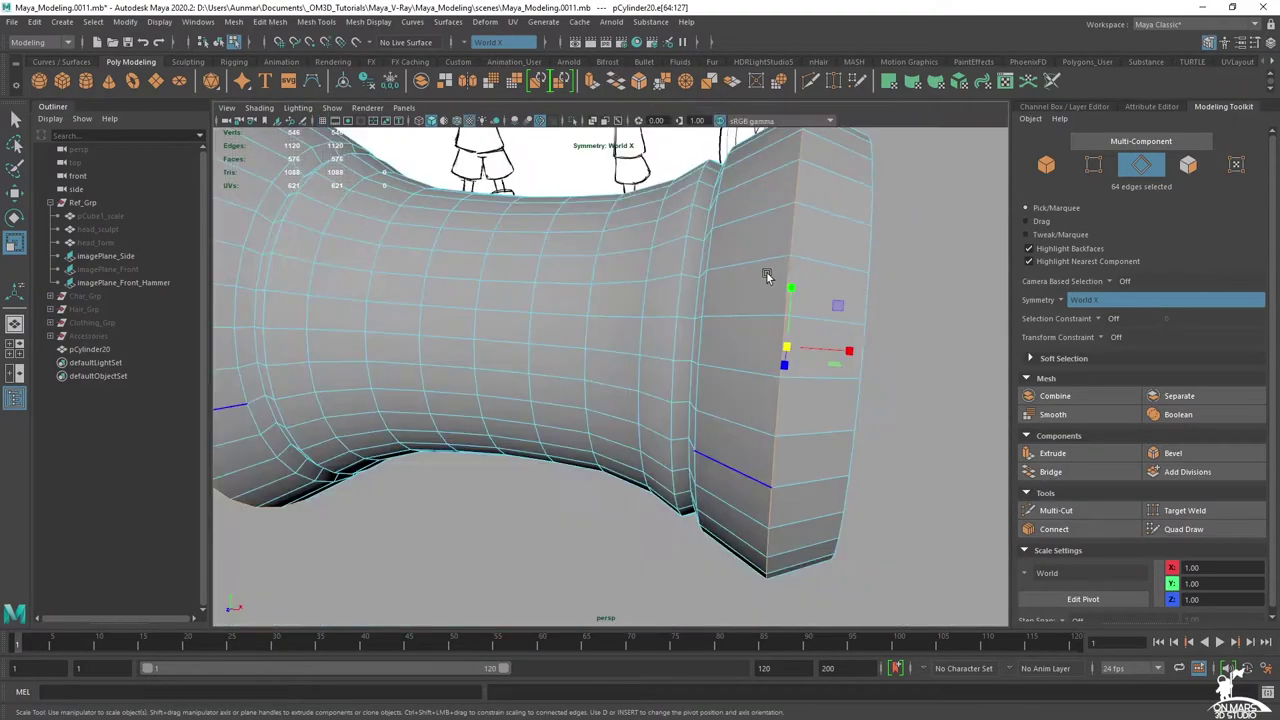
- Return to object mode and examine the hammer head's grooves and flares from several angles
{"action": "left_click_drag", "start_coordinate": [767, 277], "coordinate": [589, 312], "text": "alt"}
{"action": "right_click_drag", "start_coordinate": [584, 318], "coordinate": [636, 285]}
{"action": "key", "text": "q"}
{"action": "scroll", "coordinate": [636, 285], "scroll_direction": "down", "scroll_amount": 3}
{"action": "left_click", "coordinate": [516, 243]}
{"action": "left_click_drag", "start_coordinate": [461, 312], "coordinate": [579, 325], "text": "alt"}
{"action": "left_click_drag", "start_coordinate": [643, 360], "coordinate": [588, 386], "text": "alt"}
{"action": "left_click", "coordinate": [572, 361]}
{"action": "left_click", "coordinate": [527, 211]}
- Select the hammer head and apply a Soften/Harden Edges option to its shading
{"action": "scroll", "coordinate": [619, 328], "scroll_direction": "up", "scroll_amount": 5}
{"action": "left_click", "coordinate": [619, 330]}
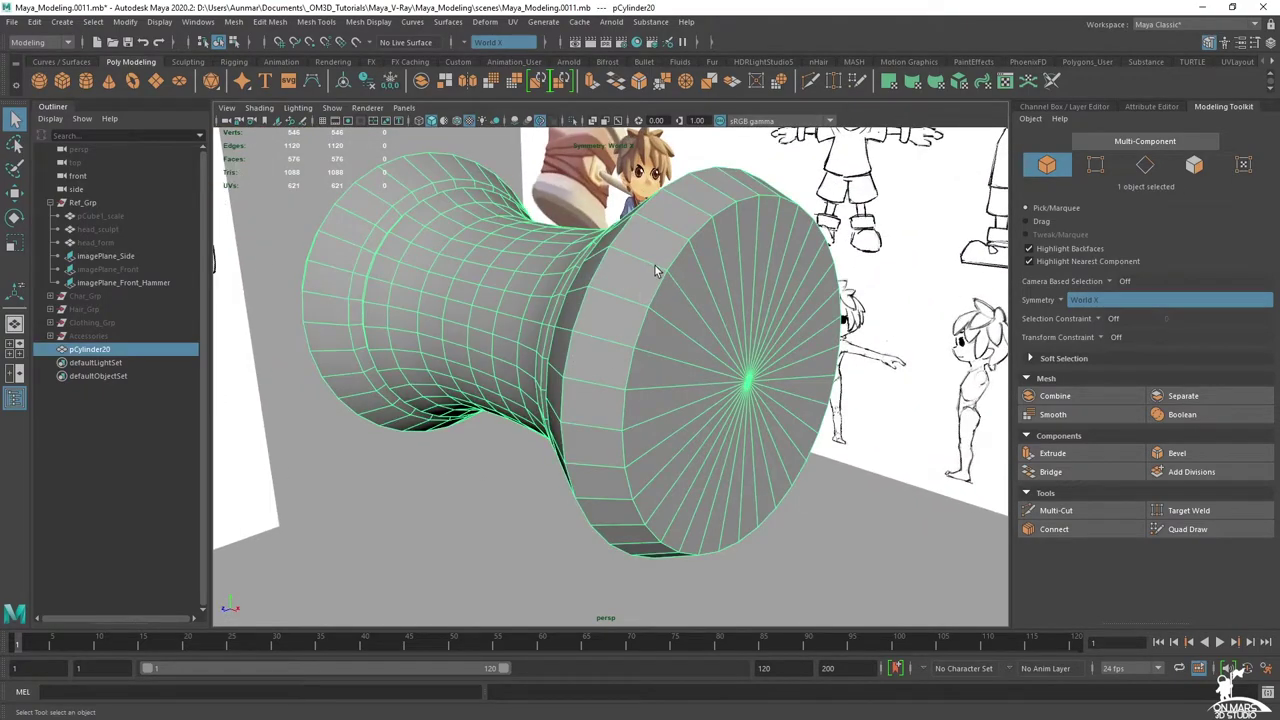
{"action": "right_click", "coordinate": [641, 289], "text": "shift"}
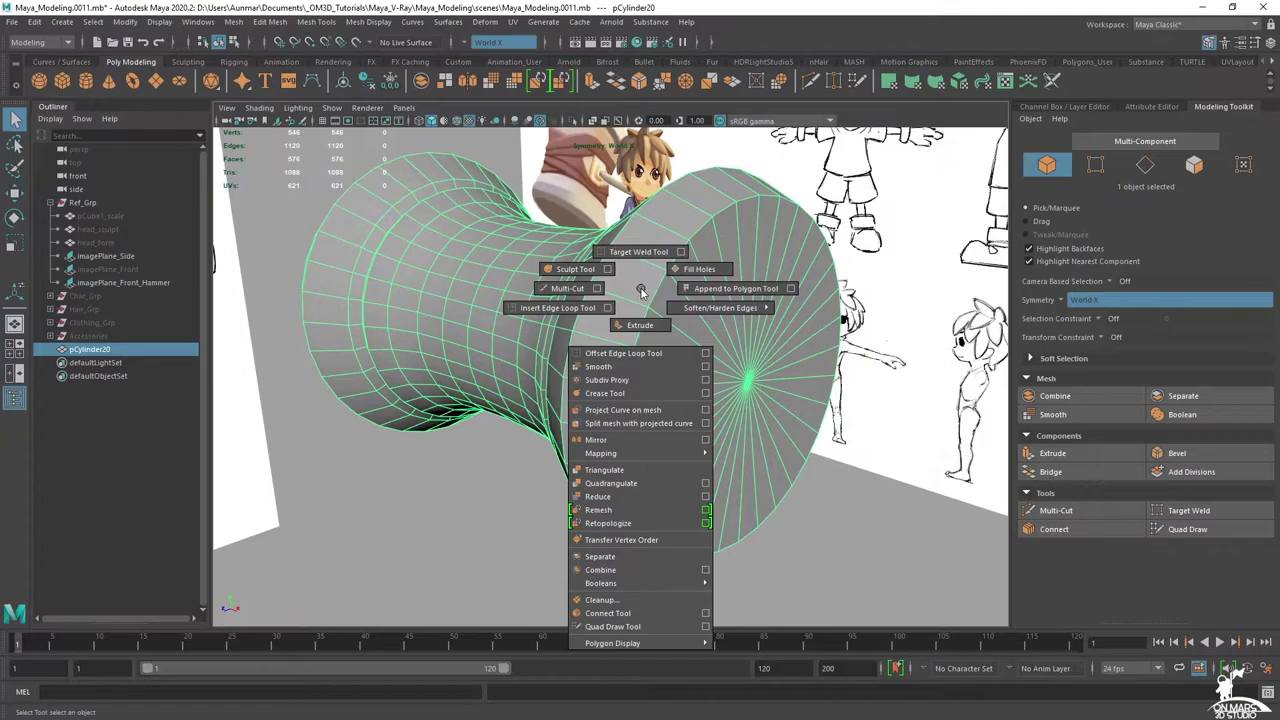
{"action": "left_click_drag", "start_coordinate": [620, 374], "coordinate": [642, 378], "text": "alt"}
{"action": "left_click", "coordinate": [497, 488]}
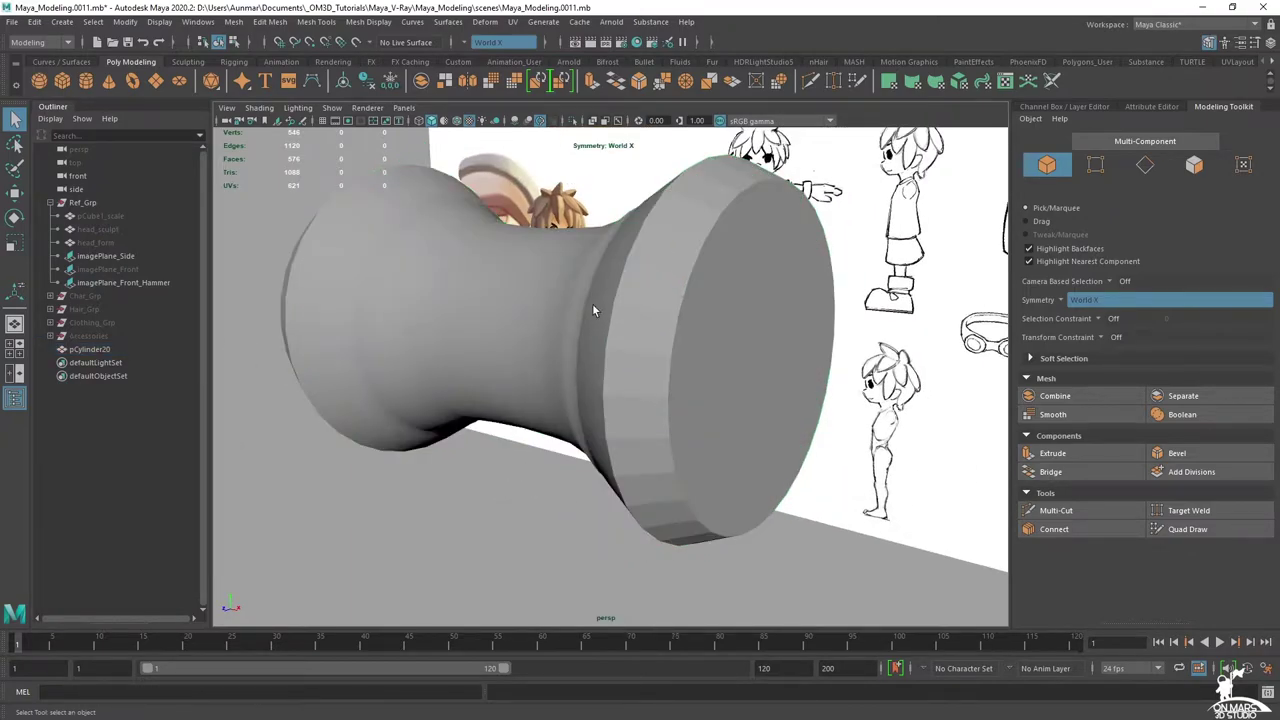
{"action": "left_click", "coordinate": [592, 303]}
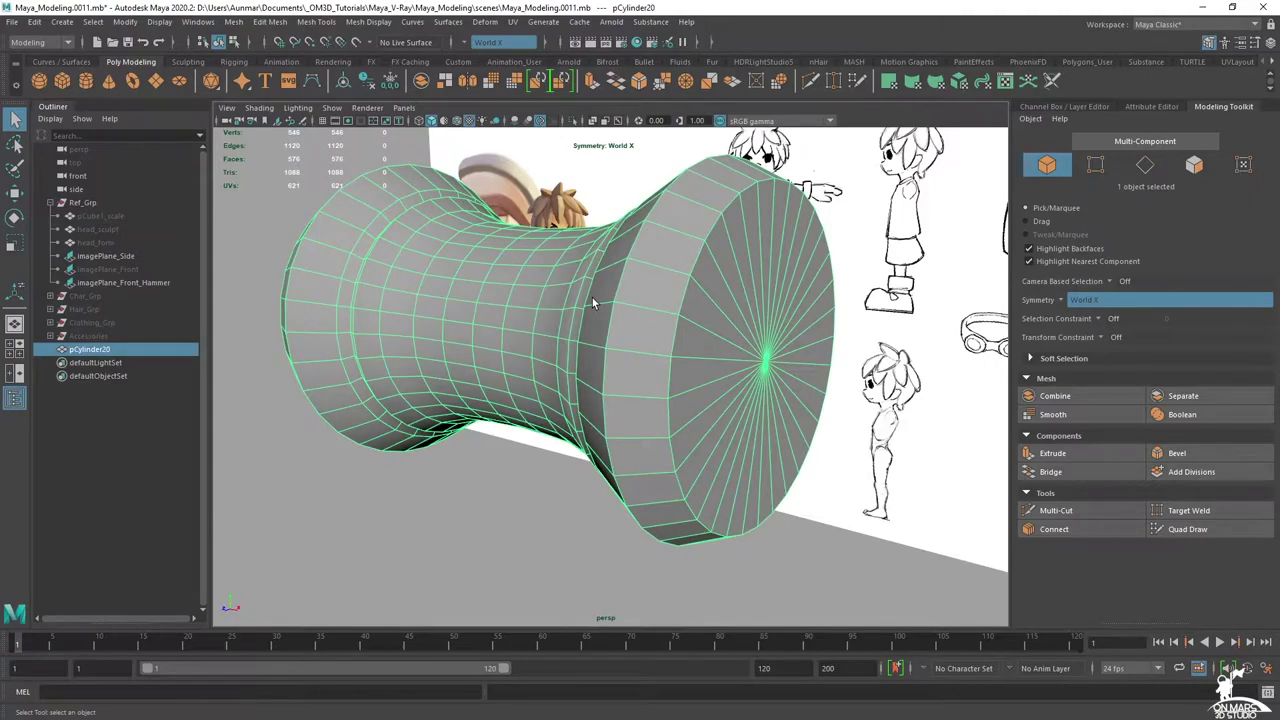
{"action": "right_click_drag", "start_coordinate": [592, 303], "coordinate": [686, 331], "text": "shift"}
{"action": "left_click", "coordinate": [522, 538]}
- Examine the hammer head's edge shading and silhouette from different angles
{"action": "scroll", "coordinate": [528, 535], "scroll_direction": "down", "scroll_amount": 3}
{"action": "left_click_drag", "start_coordinate": [535, 531], "coordinate": [594, 517], "text": "alt"}
{"action": "left_click", "coordinate": [702, 306]}
{"action": "middle_click_drag", "start_coordinate": [702, 306], "coordinate": [687, 315], "text": "alt"}
{"action": "scroll", "coordinate": [700, 285], "scroll_direction": "up", "scroll_amount": 3}
{"action": "scroll", "coordinate": [700, 283], "scroll_direction": "down", "scroll_amount": 2}
{"action": "left_click_drag", "start_coordinate": [603, 372], "coordinate": [621, 359], "text": "alt"}
{"action": "left_click_drag", "start_coordinate": [765, 334], "coordinate": [725, 345], "text": "alt"}
{"action": "left_click", "coordinate": [565, 472]}
{"action": "scroll", "coordinate": [574, 357], "scroll_direction": "down", "scroll_amount": 5}
{"action": "left_click_drag", "start_coordinate": [510, 342], "coordinate": [583, 337], "text": "alt"}
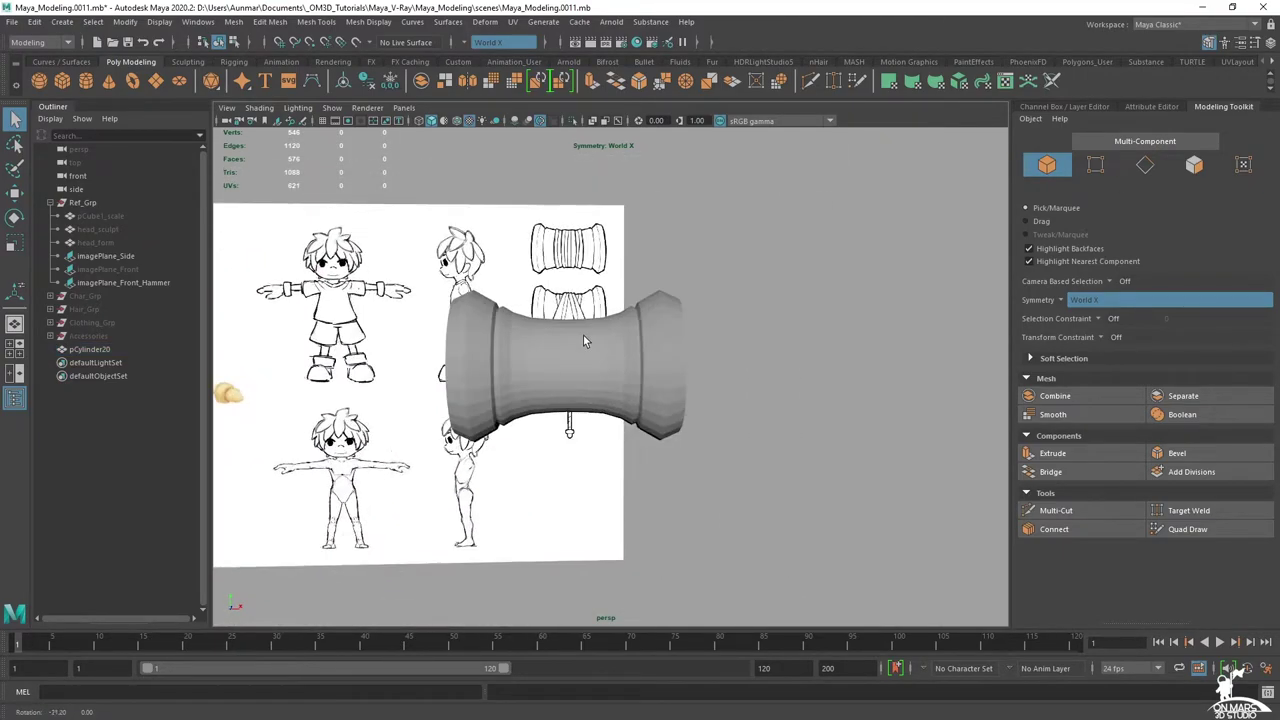
- Select the outer flare vertices symmetrically in the front view and scale them down slightly toward the reference outline
{"action": "key", "text": "space"}
{"action": "key", "text": "space"}
{"action": "left_click", "coordinate": [766, 214]}
{"action": "right_click_drag", "start_coordinate": [766, 214], "coordinate": [714, 207]}
{"action": "scroll", "coordinate": [715, 208], "scroll_direction": "down", "scroll_amount": 6}
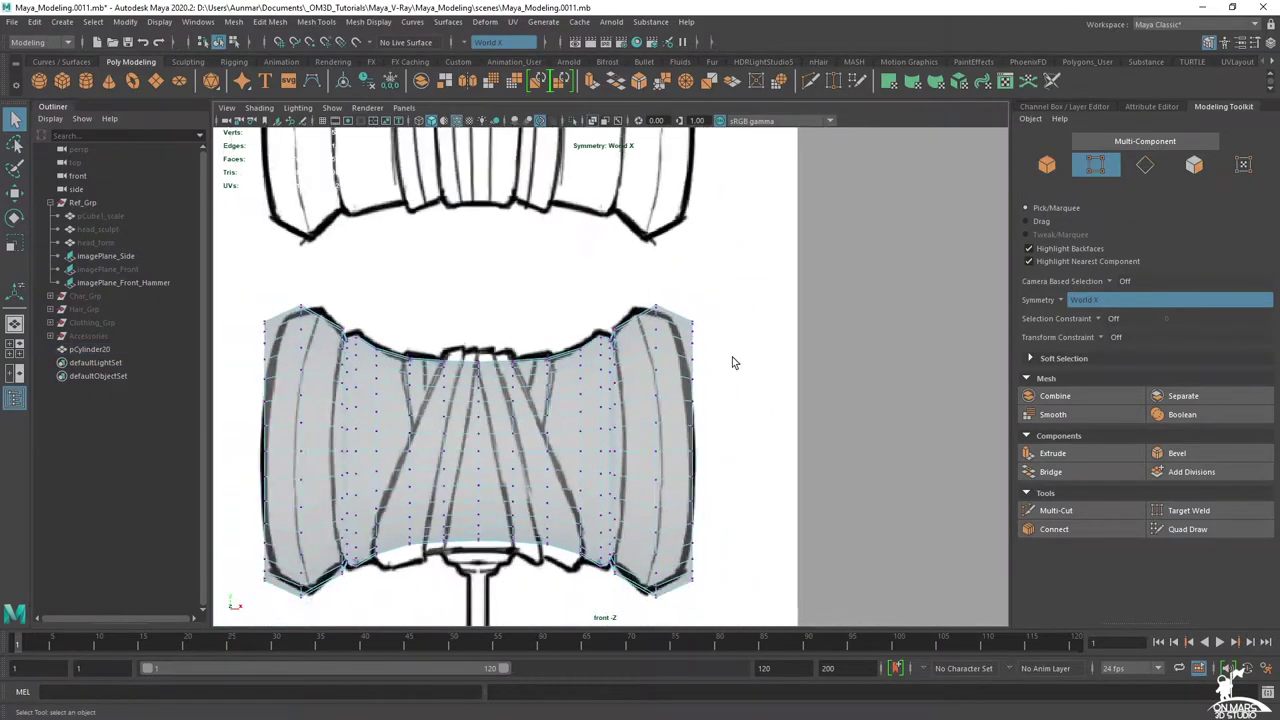
{"action": "middle_click_drag", "start_coordinate": [749, 555], "coordinate": [730, 453], "text": "alt"}
{"action": "left_click_drag", "start_coordinate": [618, 148], "coordinate": [618, 150]}
{"action": "middle_click_drag", "start_coordinate": [633, 250], "coordinate": [645, 307], "text": "alt"}
{"action": "scroll", "coordinate": [660, 303], "scroll_direction": "up", "scroll_amount": 2}
{"action": "key", "text": "r"}
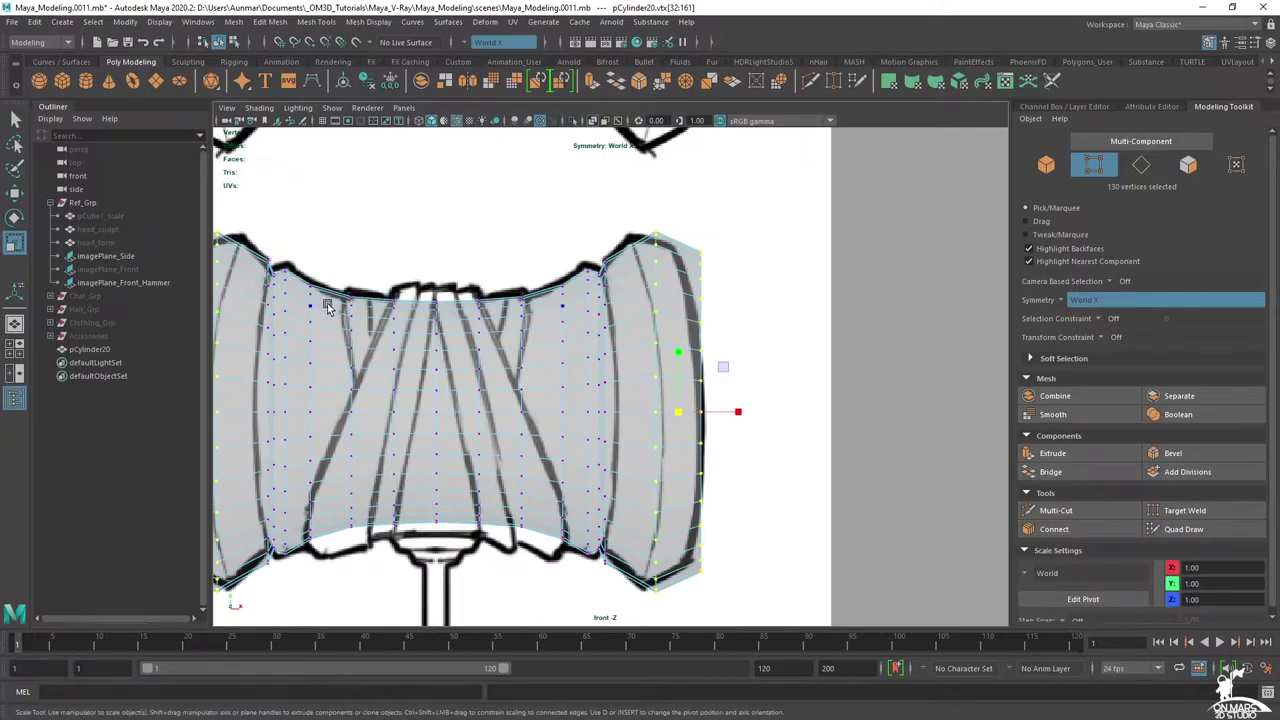
{"action": "left_click_drag", "start_coordinate": [677, 411], "coordinate": [664, 411]}
- Move the outer flare vertices inward to about 25.37 in X and return to object mode
{"action": "key", "text": "w"}
{"action": "left_click_drag", "start_coordinate": [745, 411], "coordinate": [735, 412]}
{"action": "key", "text": "space"}
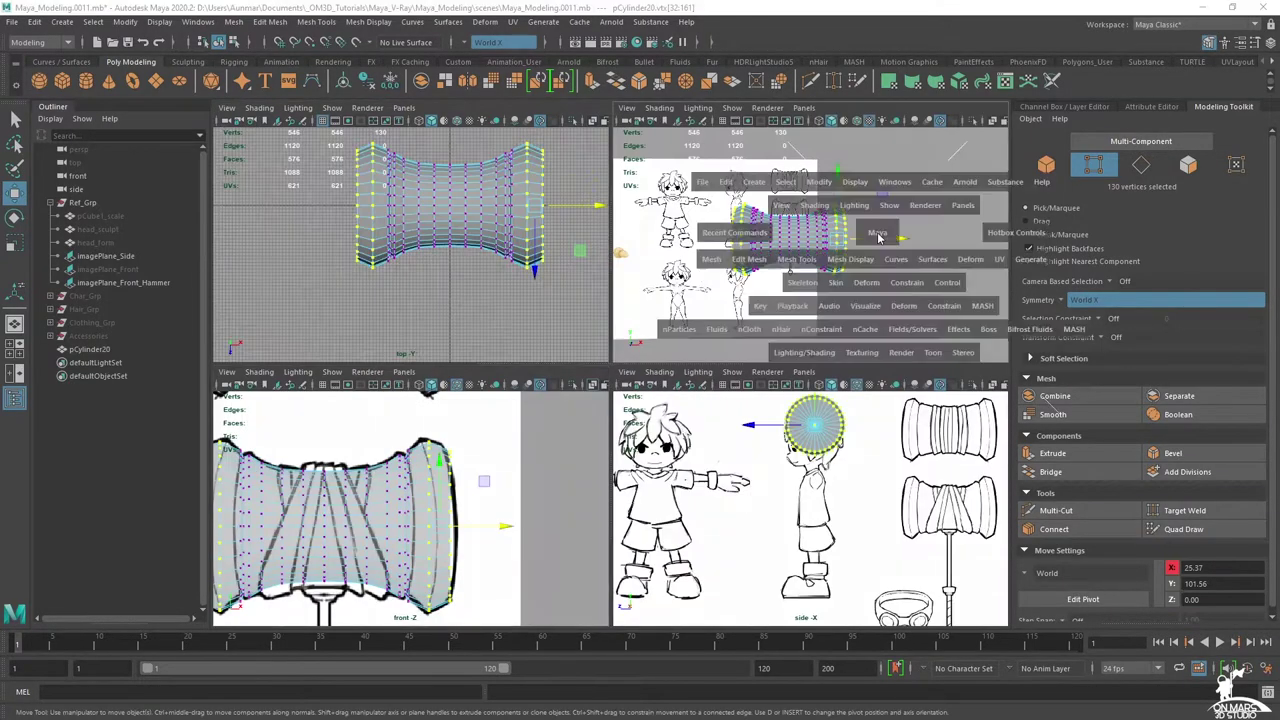
{"action": "key", "text": "space"}
{"action": "right_click_drag", "start_coordinate": [590, 339], "coordinate": [668, 310]}
{"action": "left_click", "coordinate": [865, 304]}
{"action": "key", "text": "q"}
{"action": "left_click_drag", "start_coordinate": [865, 304], "coordinate": [761, 340], "text": "alt"}
{"action": "scroll", "coordinate": [737, 320], "scroll_direction": "up", "scroll_amount": 3}
{"action": "left_click", "coordinate": [548, 357]}
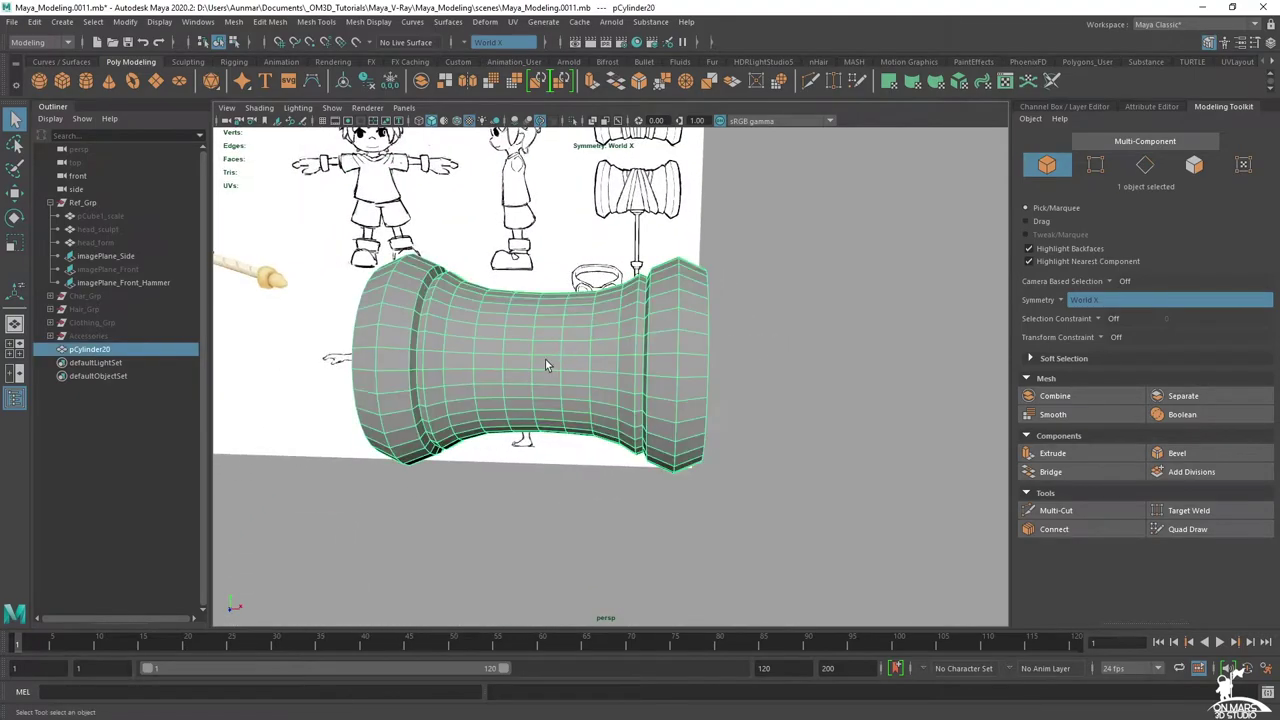
- Select the barrel faces by growing outward from the central face loops, and scale them up by about 1.024
{"action": "middle_click_drag", "start_coordinate": [548, 357], "coordinate": [661, 338], "text": "alt"}
{"action": "scroll", "coordinate": [661, 329], "scroll_direction": "up", "scroll_amount": 4}
{"action": "left_click_drag", "start_coordinate": [661, 329], "coordinate": [670, 260], "text": "alt"}
{"action": "right_click_drag", "start_coordinate": [670, 261], "coordinate": [629, 264]}
{"action": "left_click_drag", "start_coordinate": [629, 264], "coordinate": [683, 323], "text": "alt"}
{"action": "right_click_drag", "start_coordinate": [657, 314], "coordinate": [659, 345]}
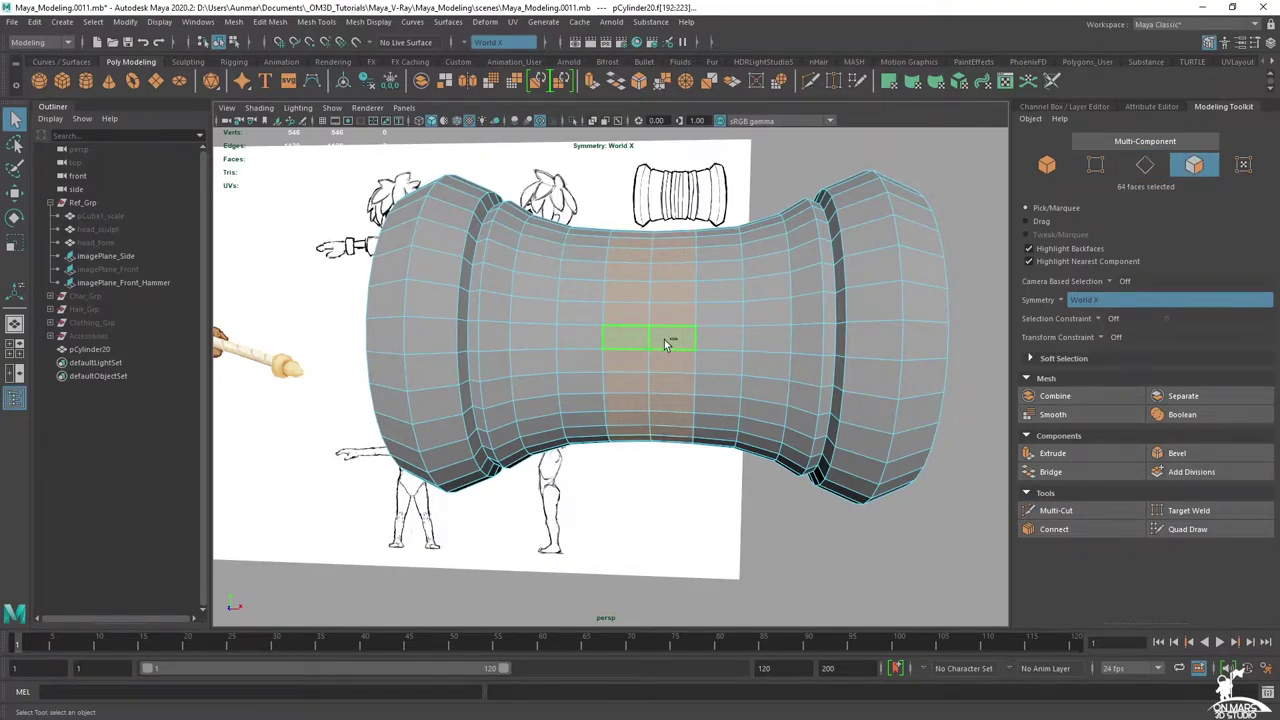
{"action": "key", "text": "shift+period"}
{"action": "key", "text": "shift+period"}
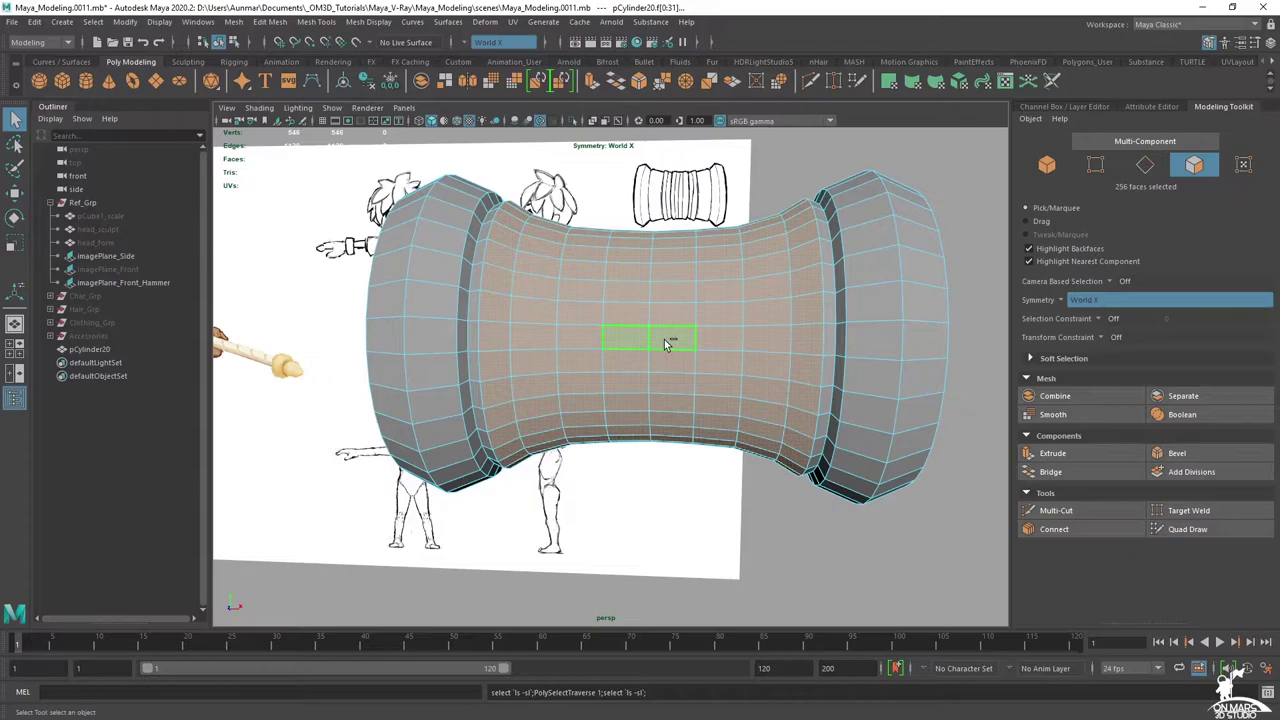
{"action": "key", "text": "shift+period"}
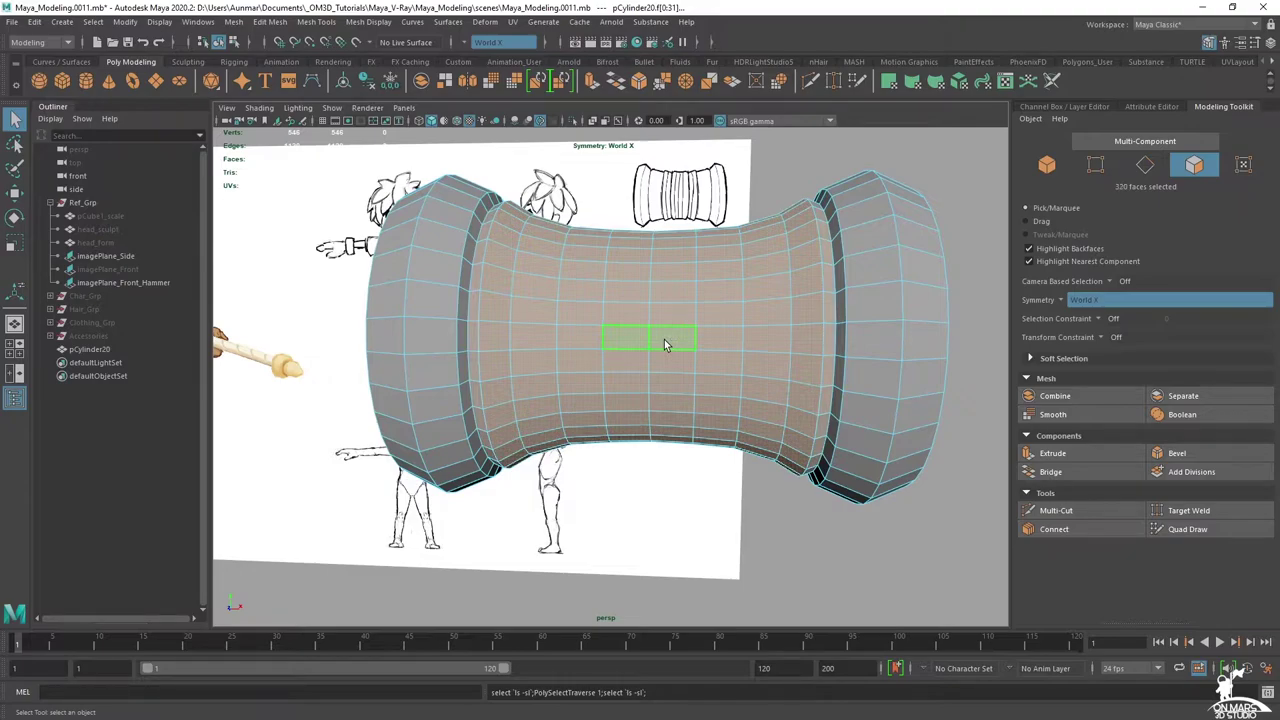
{"action": "key", "text": "r"}
{"action": "left_click_drag", "start_coordinate": [688, 346], "coordinate": [708, 370], "text": "alt"}
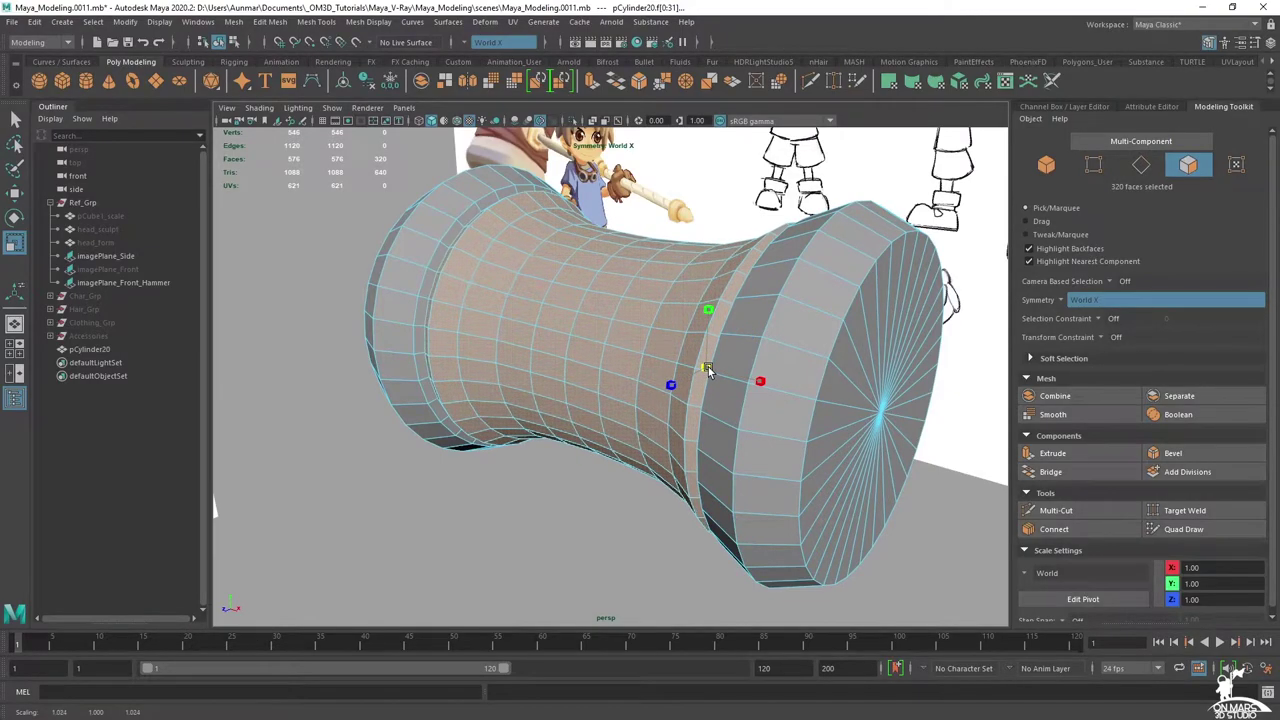
{"action": "left_click_drag", "start_coordinate": [550, 398], "coordinate": [657, 374], "text": "alt"}
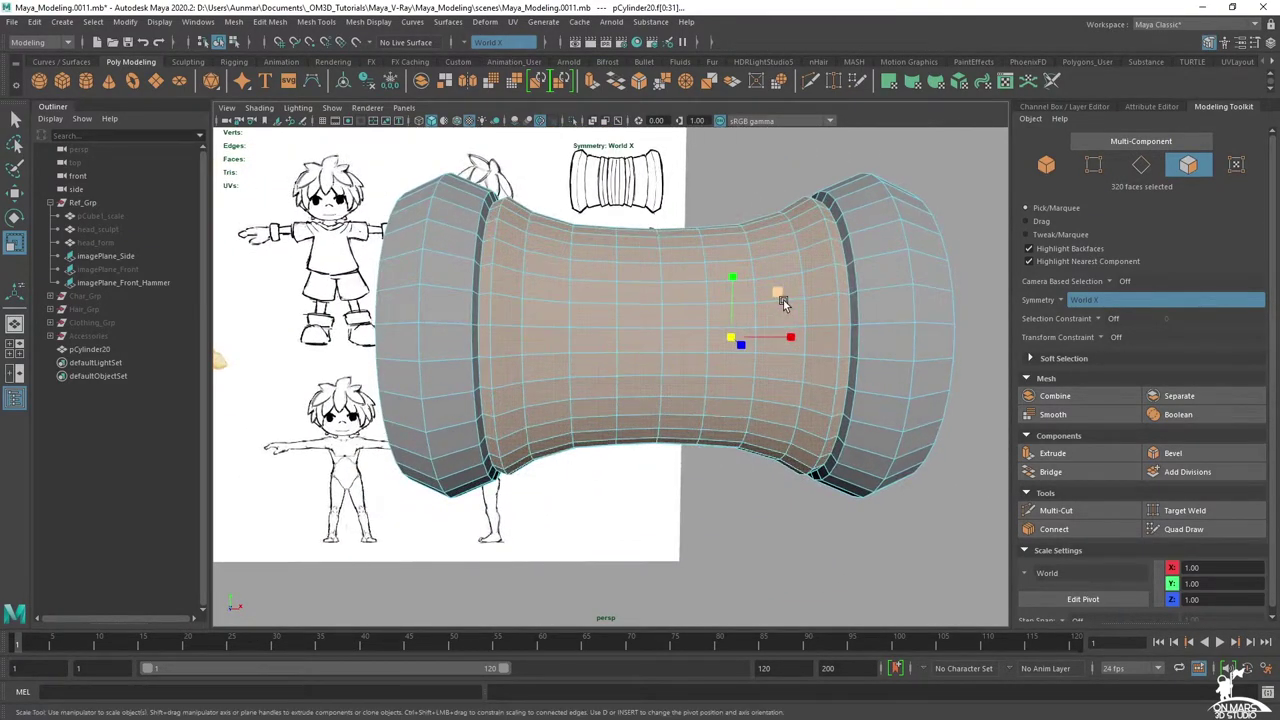
- Compare the barrel before and after scaling against the front reference, and slightly readjust the scale of its faces
{"action": "key", "text": "space"}
{"action": "key", "text": "space"}
{"action": "right_click_drag", "start_coordinate": [621, 331], "coordinate": [651, 314], "text": "alt"}
{"action": "middle_click_drag", "start_coordinate": [540, 385], "coordinate": [651, 311], "text": "alt"}
{"action": "key", "text": "ctrl+z"}
{"action": "key", "text": "shift+z"}
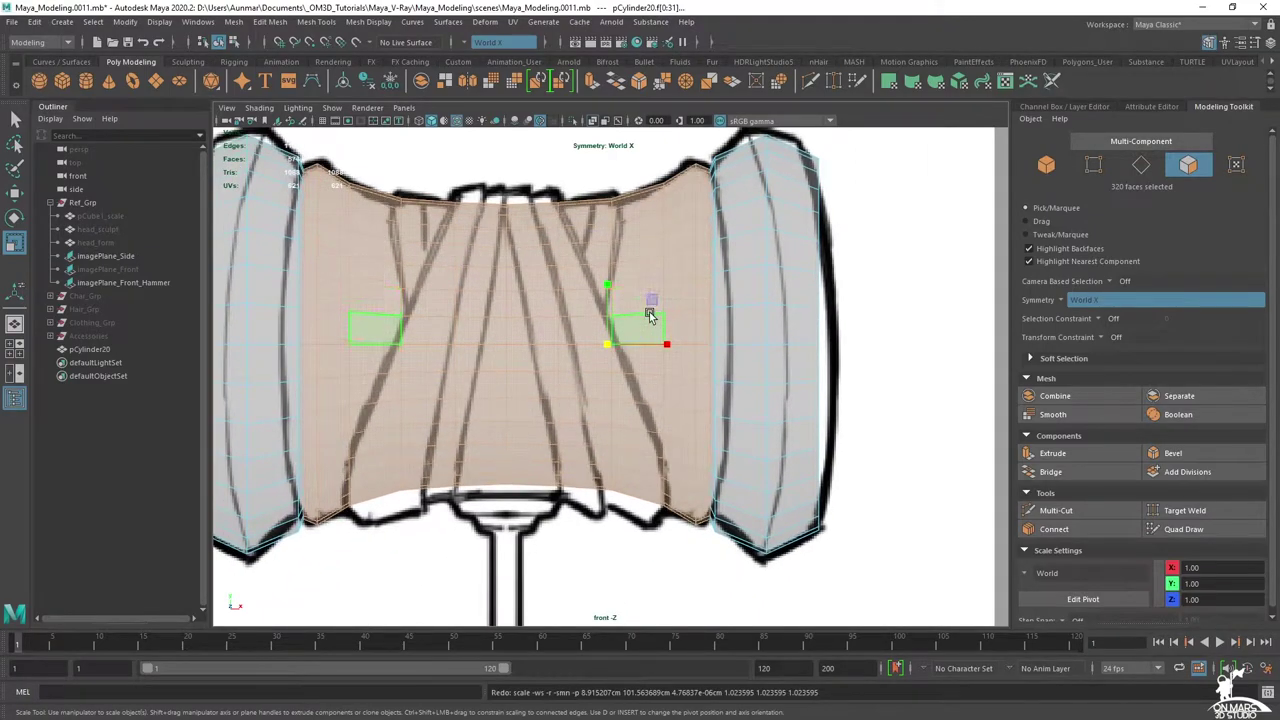
{"action": "left_click_drag", "start_coordinate": [605, 344], "coordinate": [610, 346]}
{"action": "middle_click_drag", "start_coordinate": [678, 317], "coordinate": [652, 359], "text": "alt"}
{"action": "right_click_drag", "start_coordinate": [652, 359], "coordinate": [740, 335], "text": "alt"}
{"action": "key", "text": "space"}
{"action": "left_click_drag", "start_coordinate": [912, 208], "coordinate": [910, 172]}
{"action": "left_click_drag", "start_coordinate": [895, 265], "coordinate": [843, 340], "text": "alt"}
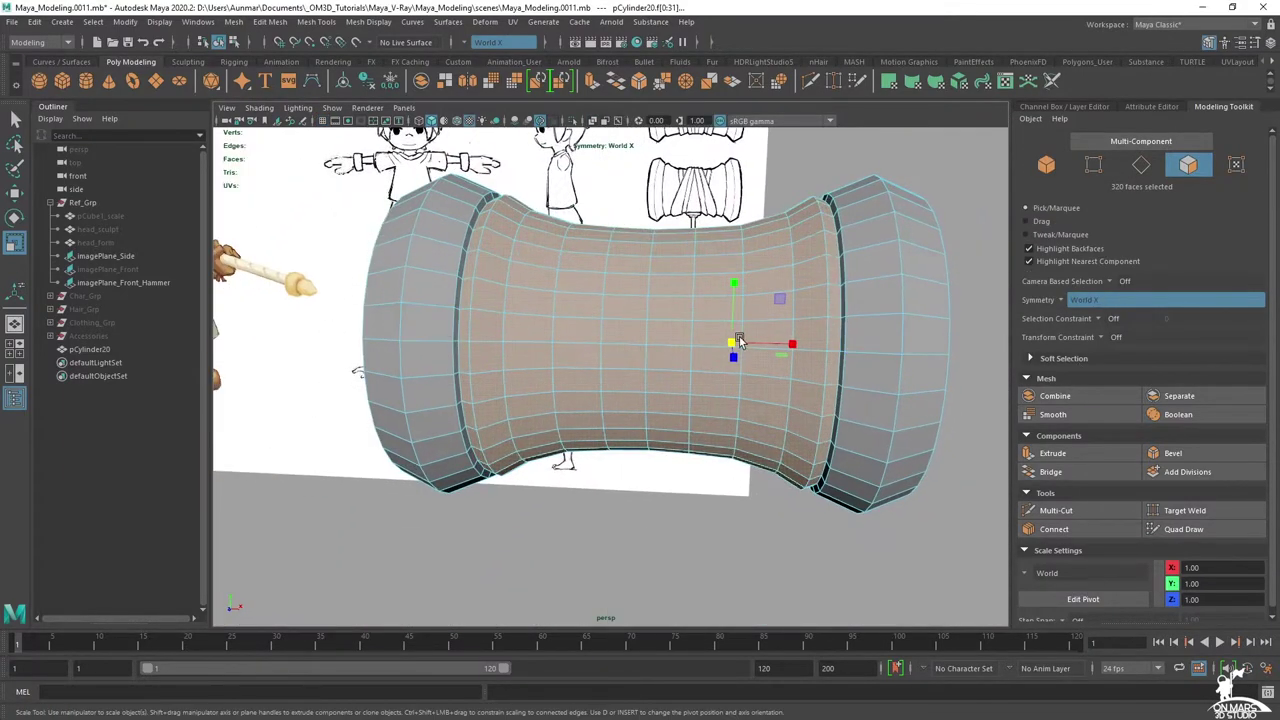
- Select the faces of both flares by converting a flare edge loop to faces and growing the selection
{"action": "right_click_drag", "start_coordinate": [888, 221], "coordinate": [886, 197]}
{"action": "double_click", "coordinate": [891, 200]}
{"action": "middle_click_drag", "start_coordinate": [877, 306], "coordinate": [827, 304], "text": "alt"}
{"action": "left_click_drag", "start_coordinate": [827, 304], "coordinate": [842, 300], "text": "alt"}
{"action": "right_click_drag", "start_coordinate": [842, 300], "coordinate": [847, 295], "text": "alt"}
{"action": "right_click_drag", "start_coordinate": [883, 246], "coordinate": [882, 302], "text": "ctrl"}
{"action": "middle_click_drag", "start_coordinate": [894, 300], "coordinate": [861, 311], "text": "alt"}
{"action": "key", "text": "shift+period"}
{"action": "left_click_drag", "start_coordinate": [863, 313], "coordinate": [808, 353], "text": "alt"}
{"action": "middle_click_drag", "start_coordinate": [808, 353], "coordinate": [761, 382], "text": "alt"}
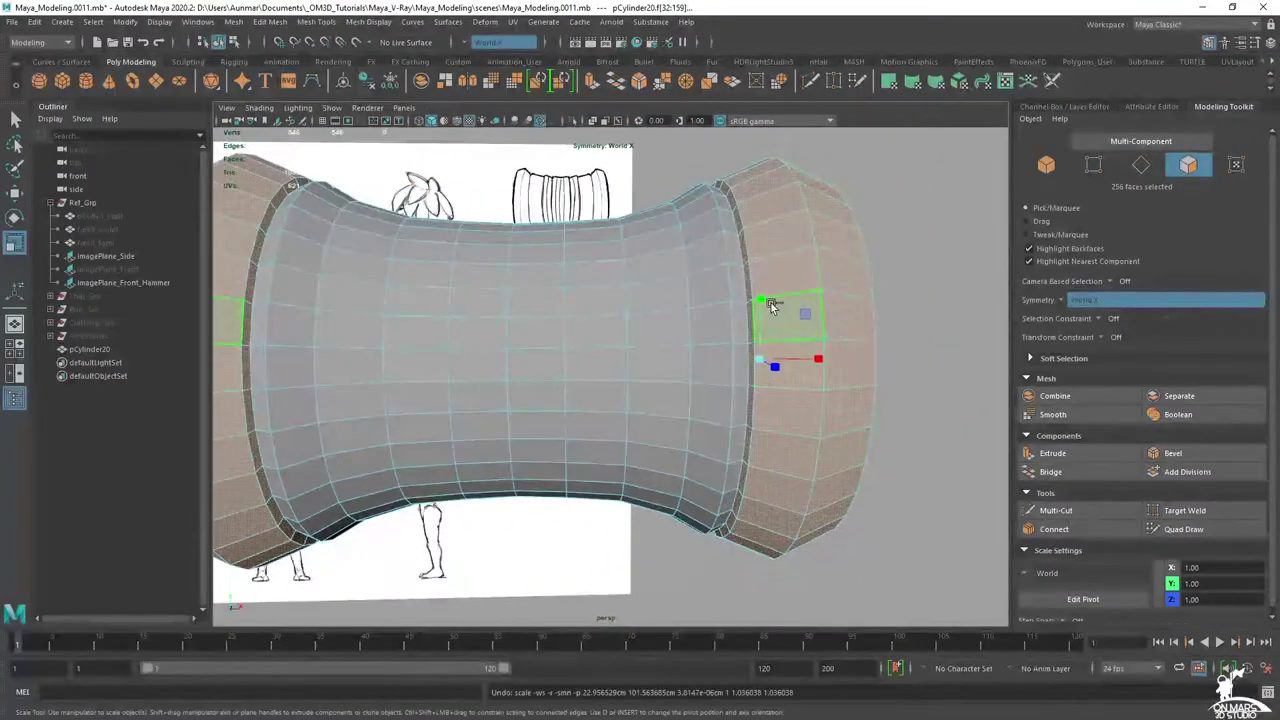
- Deselect the face loops beside the grooves and scale the remaining flare faces up by about 1.035 in Y and Z
{"action": "left_click", "coordinate": [735, 208], "text": "ctrl"}
{"action": "double_click", "coordinate": [729, 200], "text": "ctrl"}
{"action": "mouse_move", "coordinate": [836, 374]}
{"action": "left_mouse_down", "text": "alt"}
{"action": "mouse_move", "coordinate": [766, 371]}
{"action": "mouse_move", "coordinate": [855, 360]}
{"action": "left_mouse_up", "text": "alt"}
{"action": "left_click_drag", "start_coordinate": [789, 228], "coordinate": [746, 298], "text": "alt"}
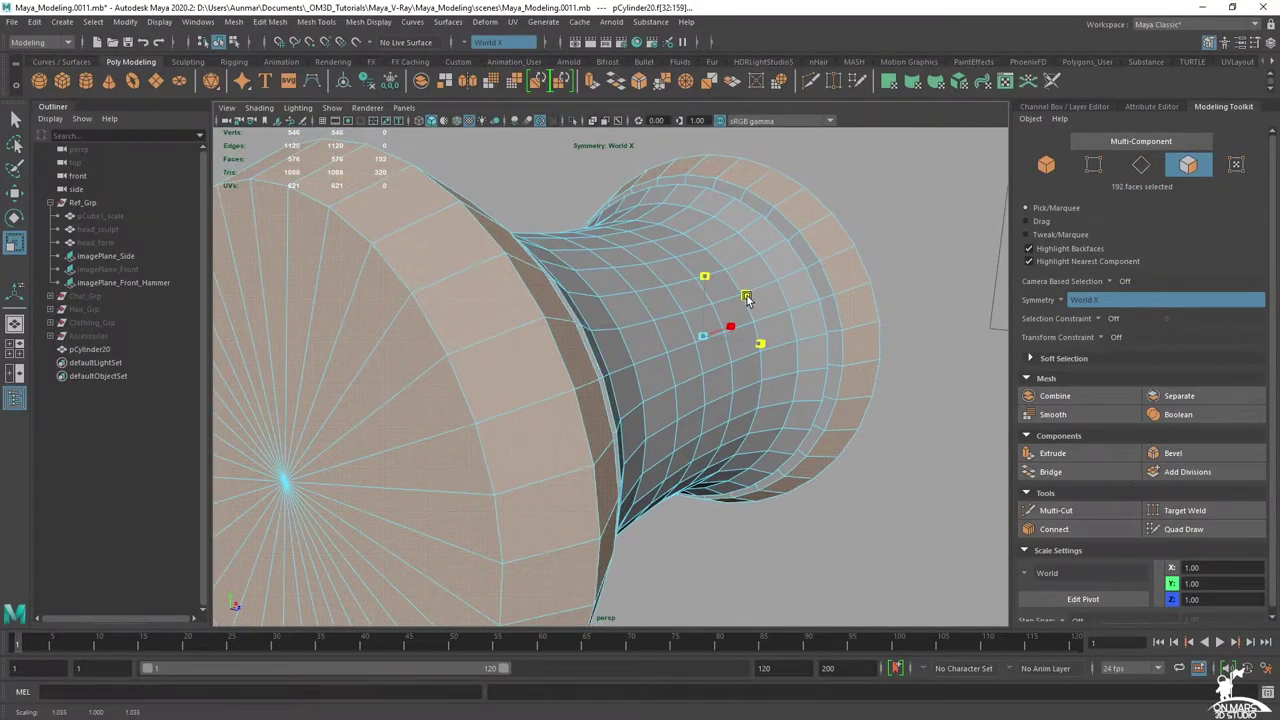
- Compare the enlarged flares with the front reference by undoing and redoing their last scale
{"action": "left_click_drag", "start_coordinate": [791, 365], "coordinate": [760, 389], "text": "alt"}
{"action": "key", "text": "space"}
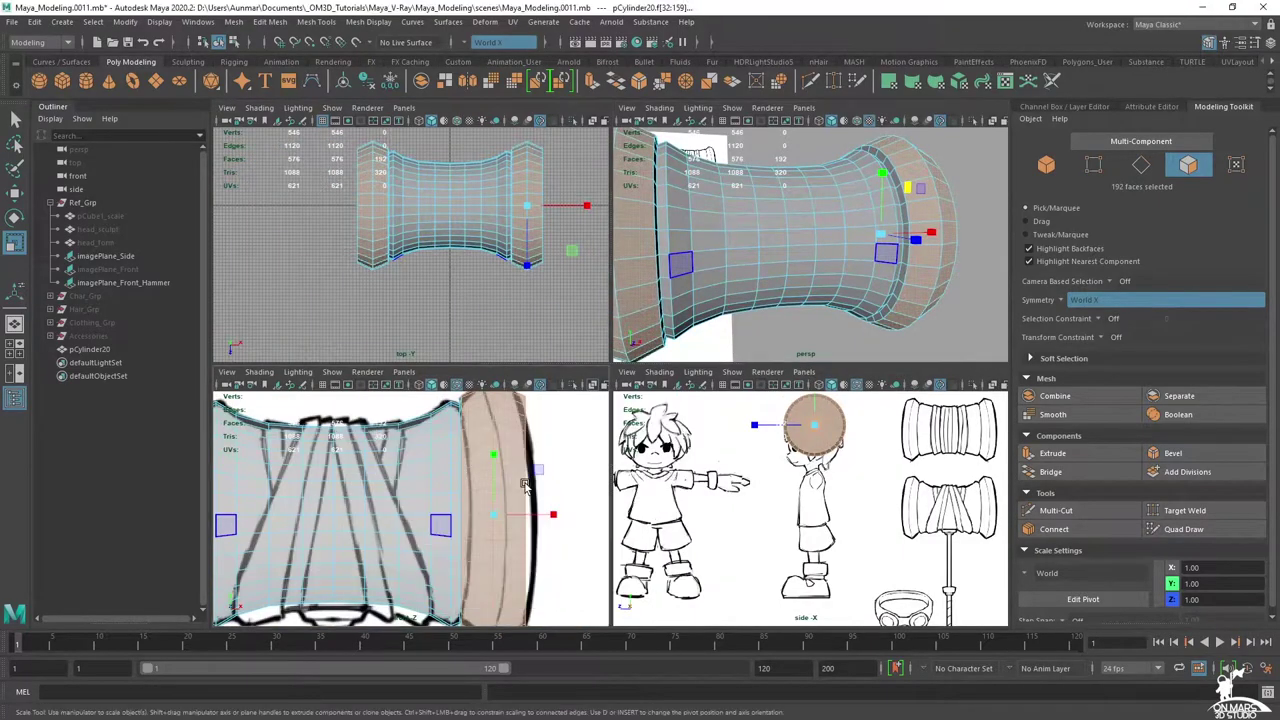
{"action": "key", "text": "space"}
{"action": "scroll", "coordinate": [722, 394], "scroll_direction": "down", "scroll_amount": 2}
{"action": "key", "text": "ctrl+z"}
{"action": "key", "text": "ctrl+y"}
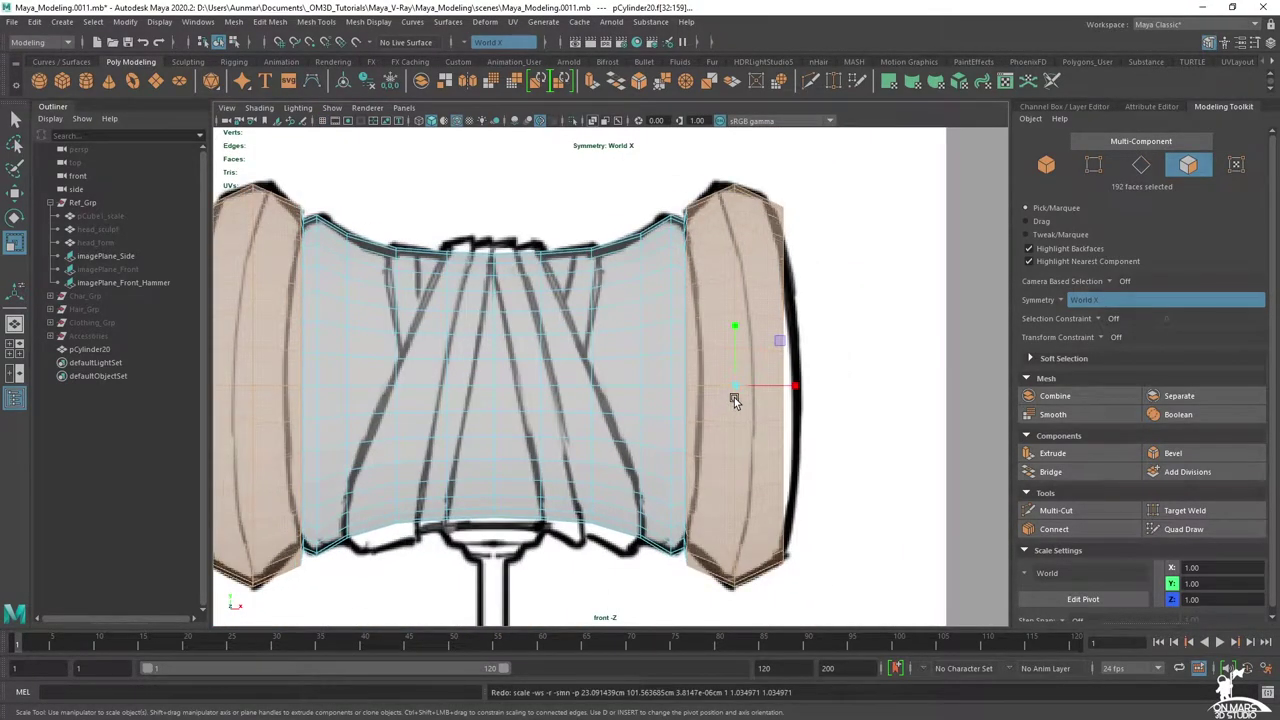
{"action": "middle_click_drag", "start_coordinate": [678, 540], "coordinate": [740, 517], "text": "alt"}
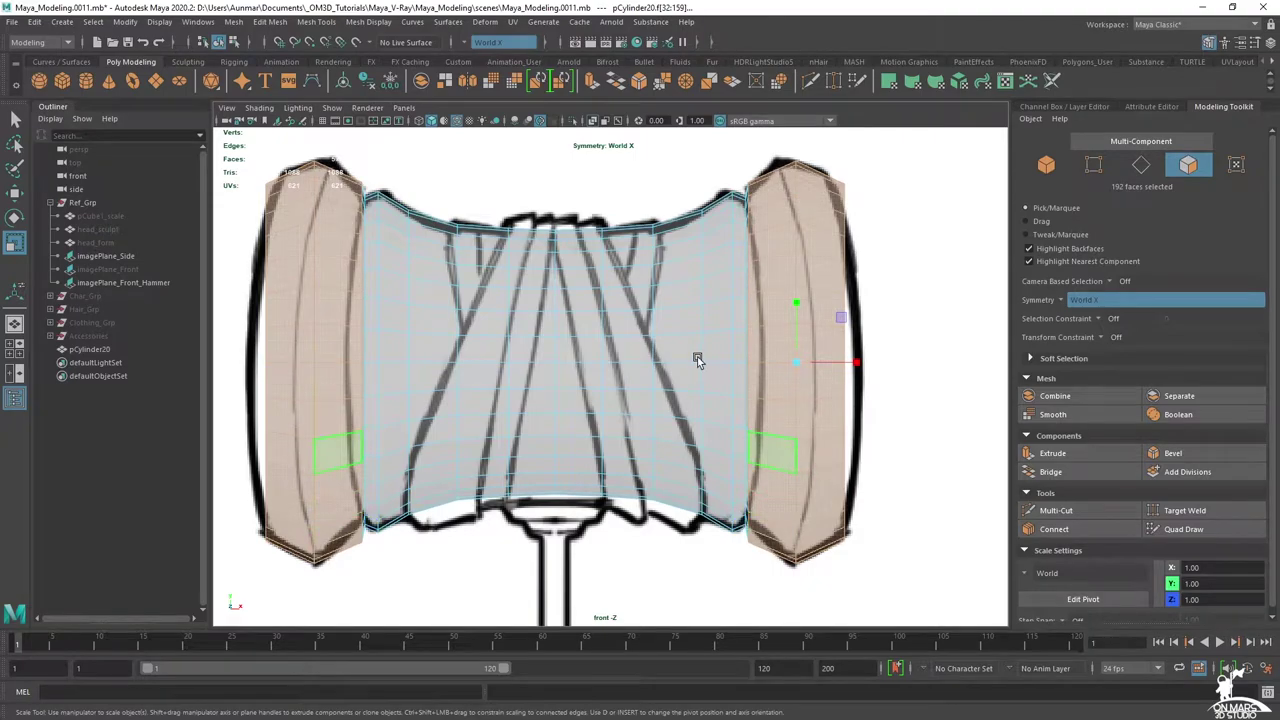
{"action": "scroll", "coordinate": [727, 298], "scroll_direction": "up", "scroll_amount": 5}
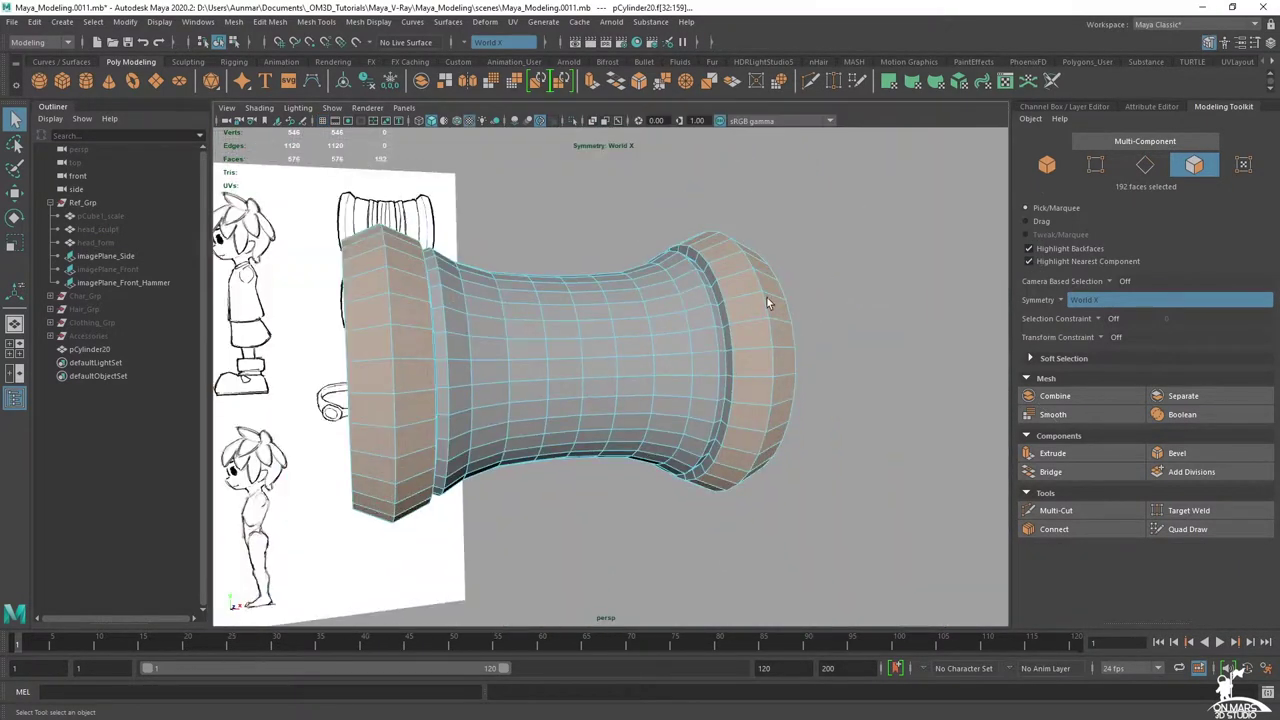
- Return to object mode and inspect the shaded hammer head from several angles
{"action": "left_click_drag", "start_coordinate": [769, 303], "coordinate": [623, 302], "text": "alt"}
{"action": "right_click_drag", "start_coordinate": [624, 304], "coordinate": [682, 264]}
{"action": "scroll", "coordinate": [629, 387], "scroll_direction": "down", "scroll_amount": 5}
{"action": "left_click_drag", "start_coordinate": [629, 387], "coordinate": [772, 318], "text": "alt"}
{"action": "left_click", "coordinate": [845, 365]}
{"action": "left_click", "coordinate": [620, 374]}
{"action": "left_click", "coordinate": [765, 378]}
{"action": "scroll", "coordinate": [762, 382], "scroll_direction": "up", "scroll_amount": 5}
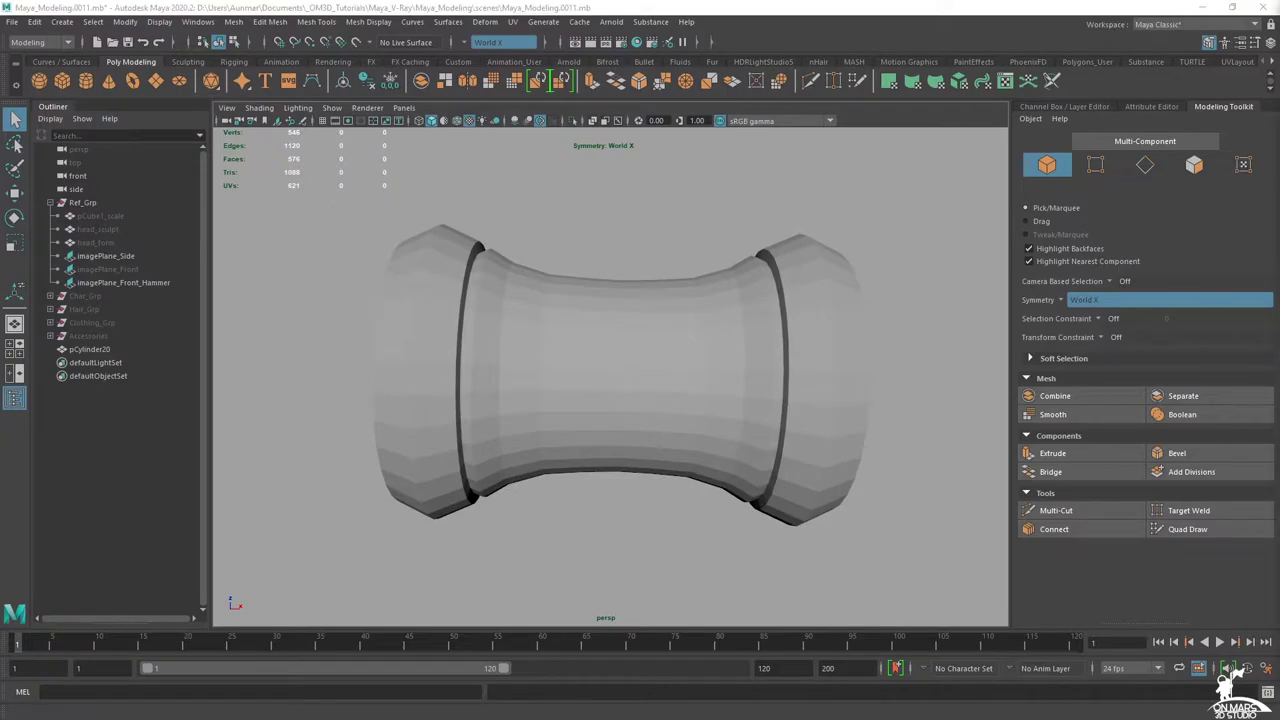
{"action": "scroll", "coordinate": [622, 350], "scroll_direction": "up", "scroll_amount": 3}
{"action": "left_click_drag", "start_coordinate": [613, 411], "coordinate": [705, 347], "text": "alt"}
- Lower the whole hammer head slightly to Y 101.01 so its underside meets the collar line in the front reference
{"action": "key", "text": "space"}
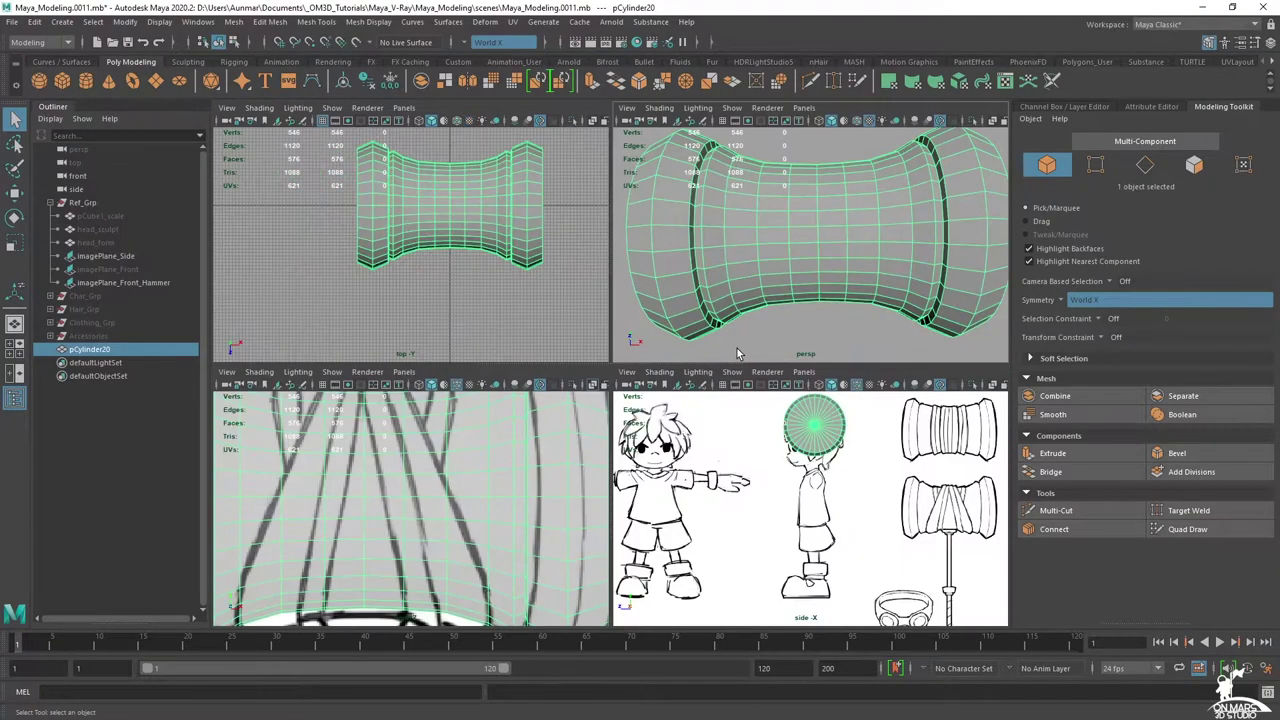
{"action": "middle_click_drag", "start_coordinate": [391, 551], "coordinate": [441, 478], "text": "alt"}
{"action": "scroll", "coordinate": [445, 481], "scroll_direction": "up", "scroll_amount": 3}
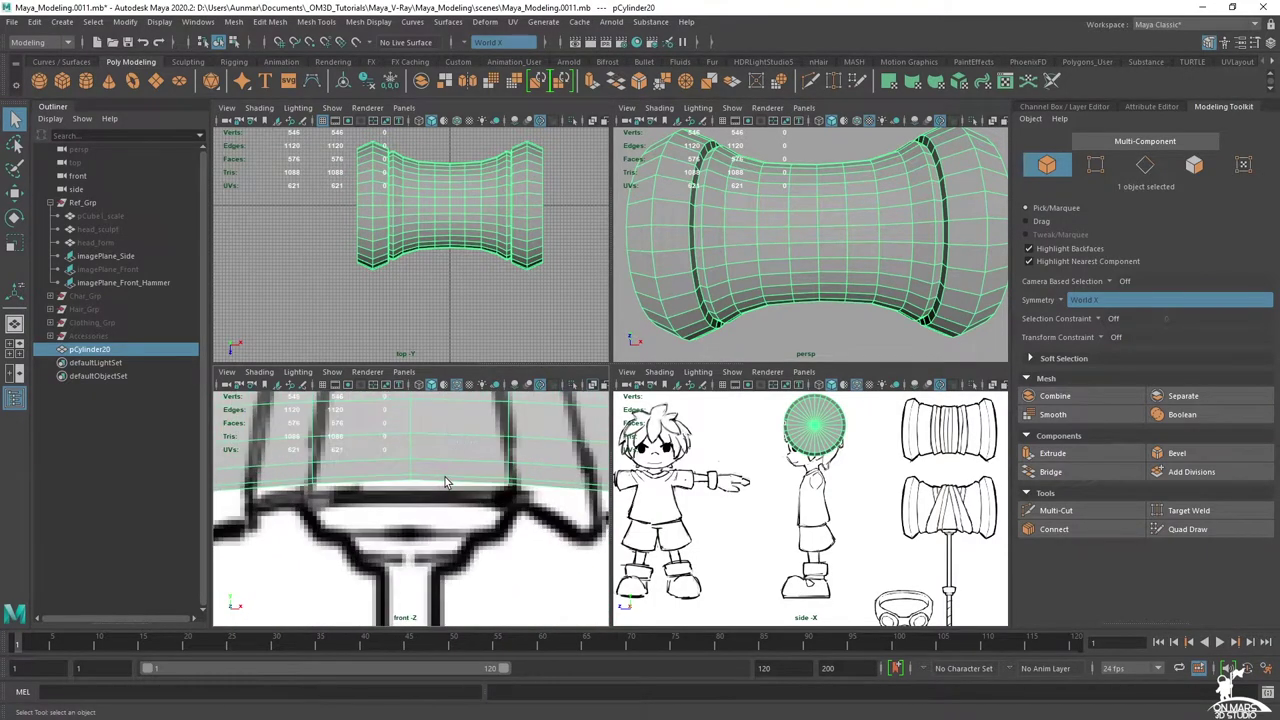
{"action": "key", "text": "w"}
{"action": "scroll", "coordinate": [446, 480], "scroll_direction": "down", "scroll_amount": 5}
{"action": "key", "text": "space"}
{"action": "scroll", "coordinate": [565, 210], "scroll_direction": "up", "scroll_amount": 2}
{"action": "left_click_drag", "start_coordinate": [551, 257], "coordinate": [551, 267]}
{"action": "middle_click_drag", "start_coordinate": [624, 518], "coordinate": [641, 425], "text": "alt"}
{"action": "scroll", "coordinate": [641, 425], "scroll_direction": "up", "scroll_amount": 2}
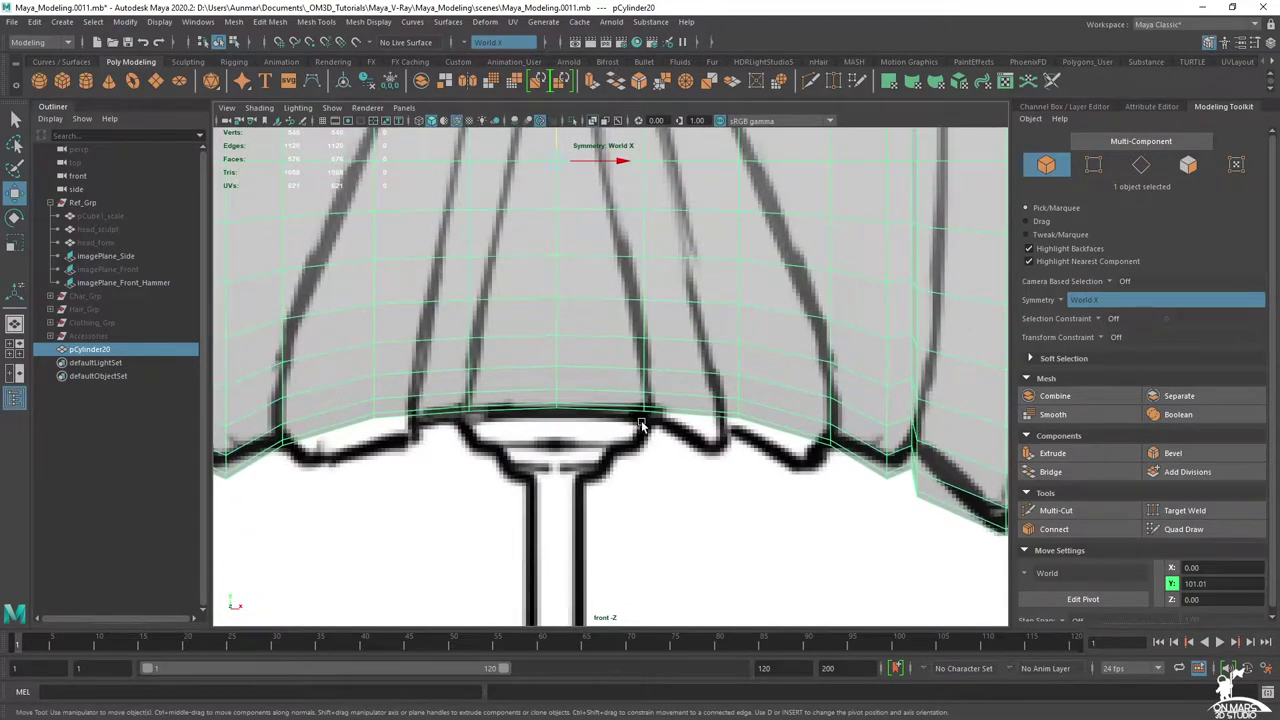
{"action": "mouse_move", "coordinate": [572, 388]}
{"action": "right_mouse_down"}
{"action": "mouse_move", "coordinate": [577, 403]}
{"action": "mouse_move", "coordinate": [575, 381]}
{"action": "right_mouse_up"}
{"action": "key", "text": "q"}
{"action": "left_click", "coordinate": [580, 419]}
{"action": "key", "text": "space"}
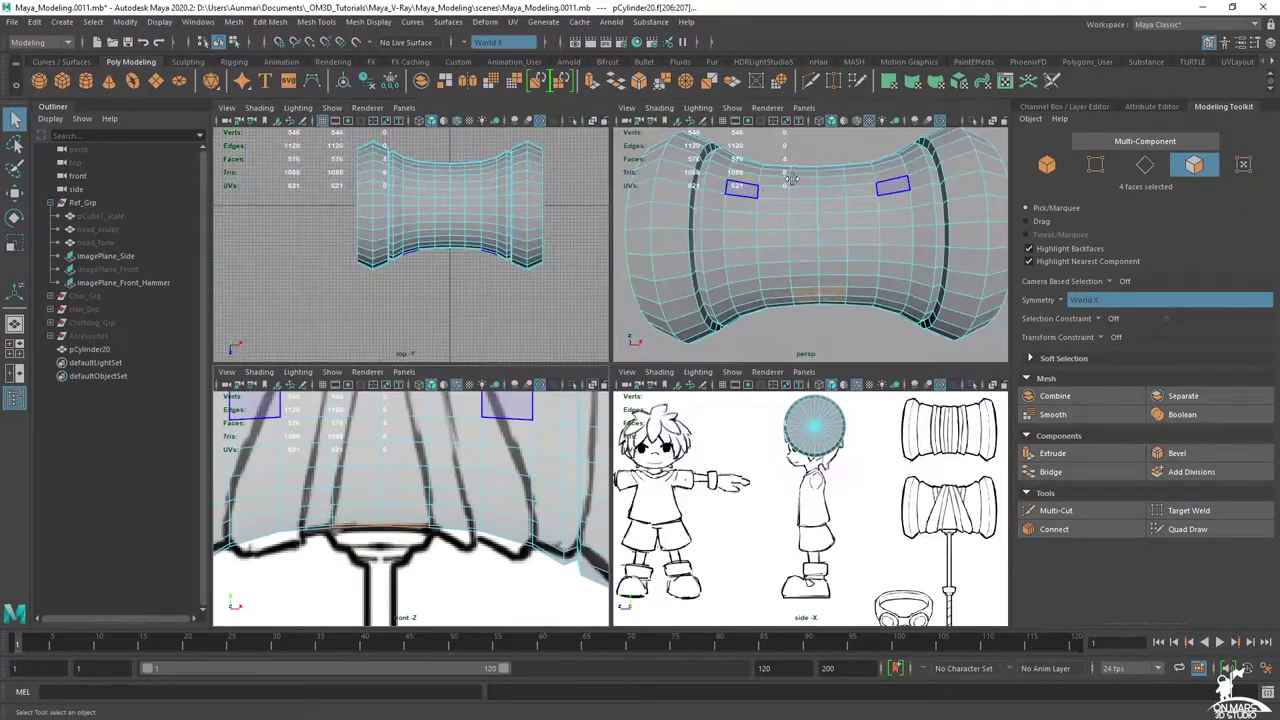
{"action": "key", "text": "space"}
{"action": "left_click_drag", "start_coordinate": [745, 257], "coordinate": [676, 247], "text": "alt"}
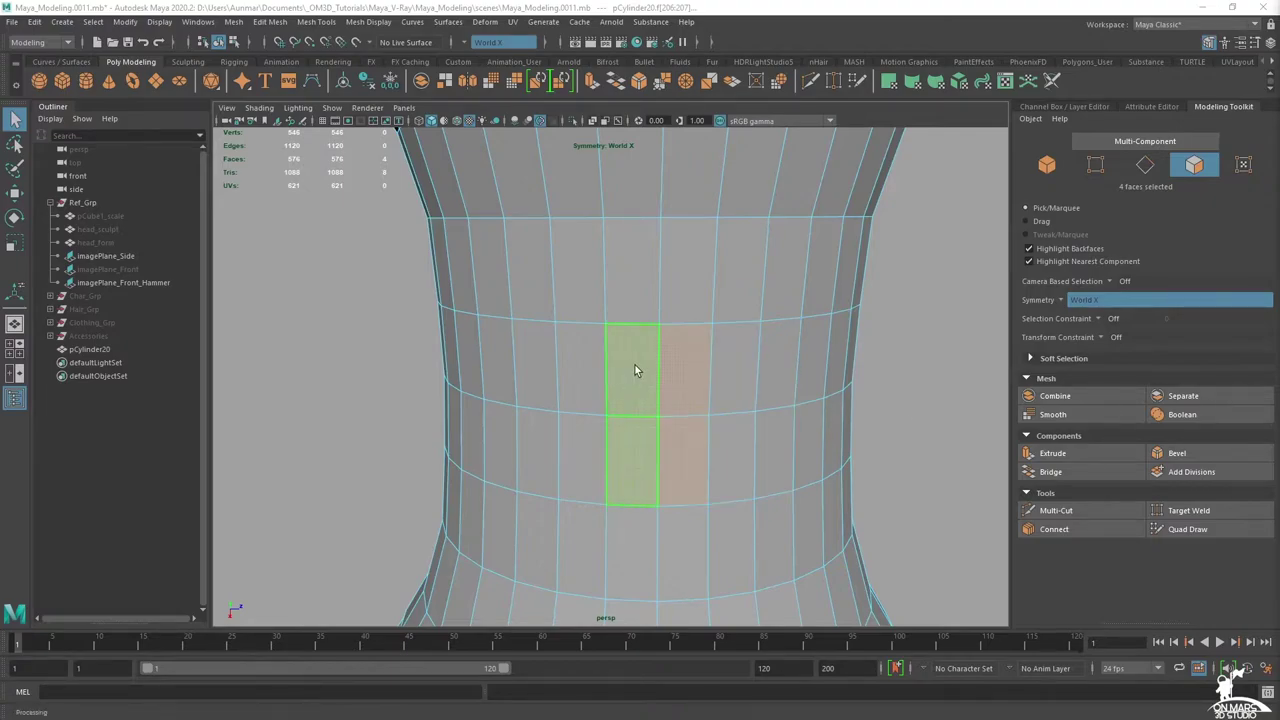
{"action": "left_click", "coordinate": [722, 357], "text": "shift"}
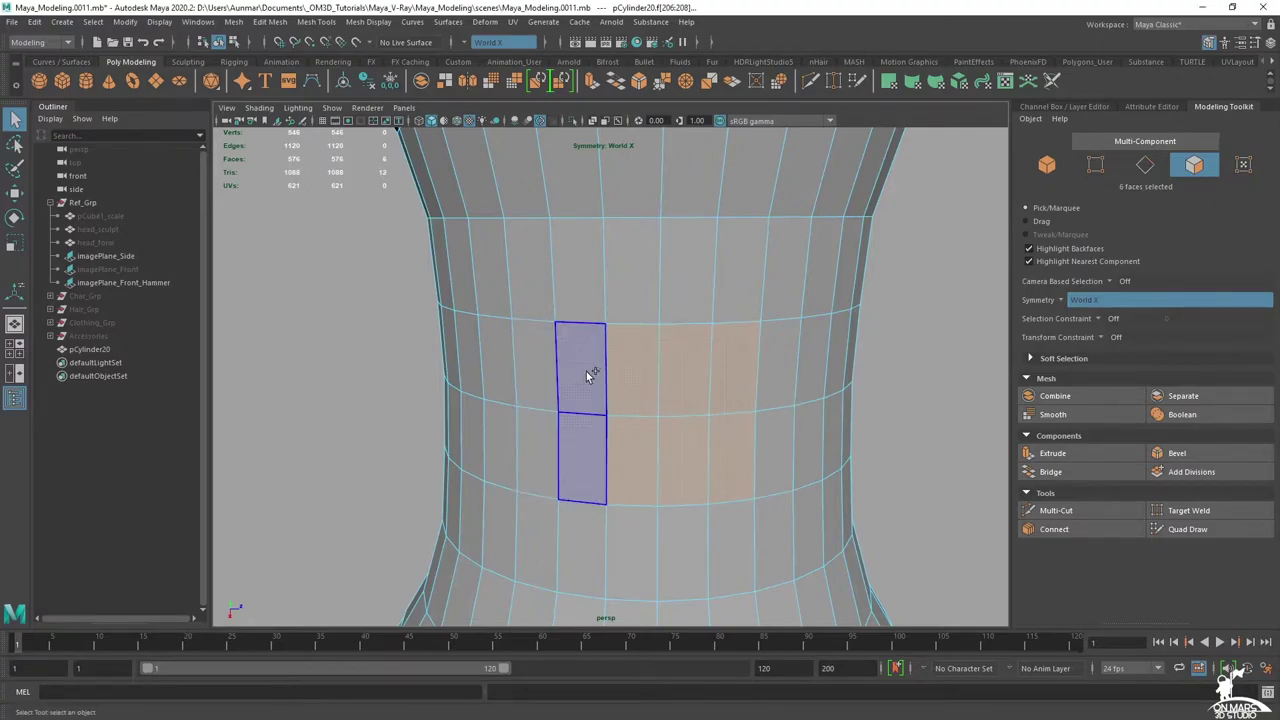
{"action": "left_click", "coordinate": [585, 378], "text": "shift"}
{"action": "left_click_drag", "start_coordinate": [815, 410], "coordinate": [660, 400], "text": "alt"}
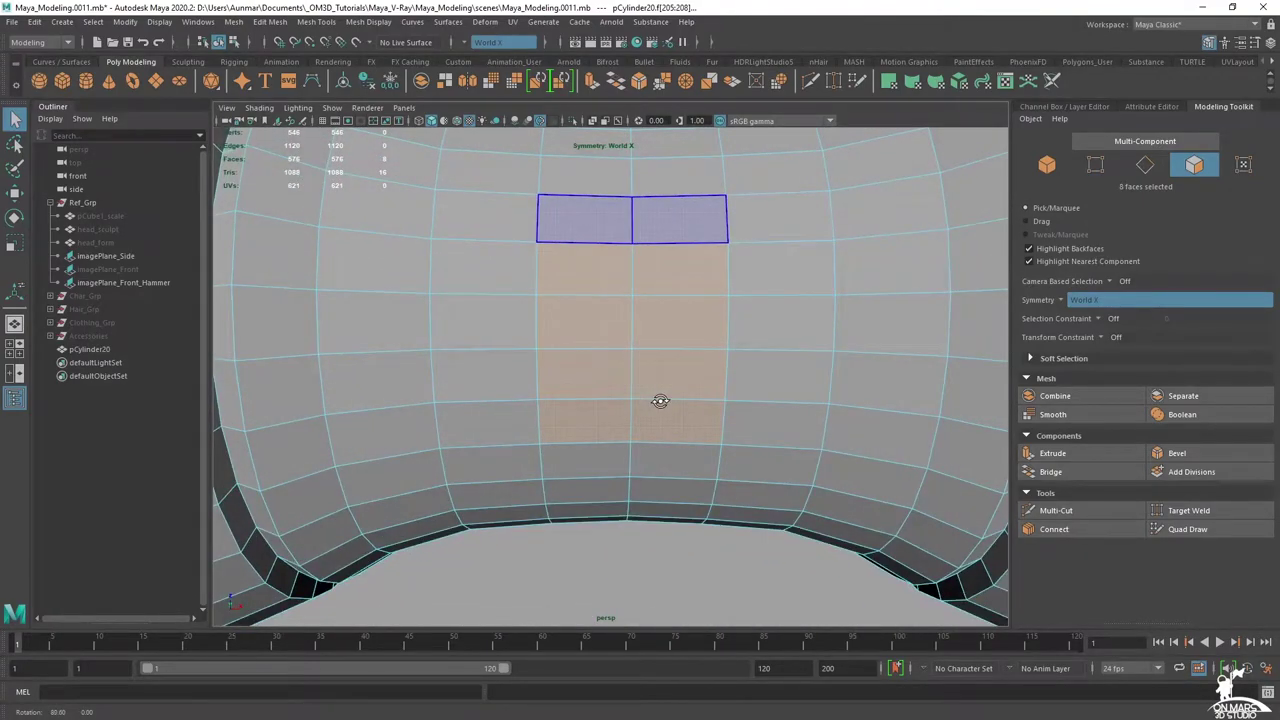
{"action": "left_click_drag", "start_coordinate": [705, 337], "coordinate": [666, 346], "text": "alt"}
{"action": "key", "text": "space"}
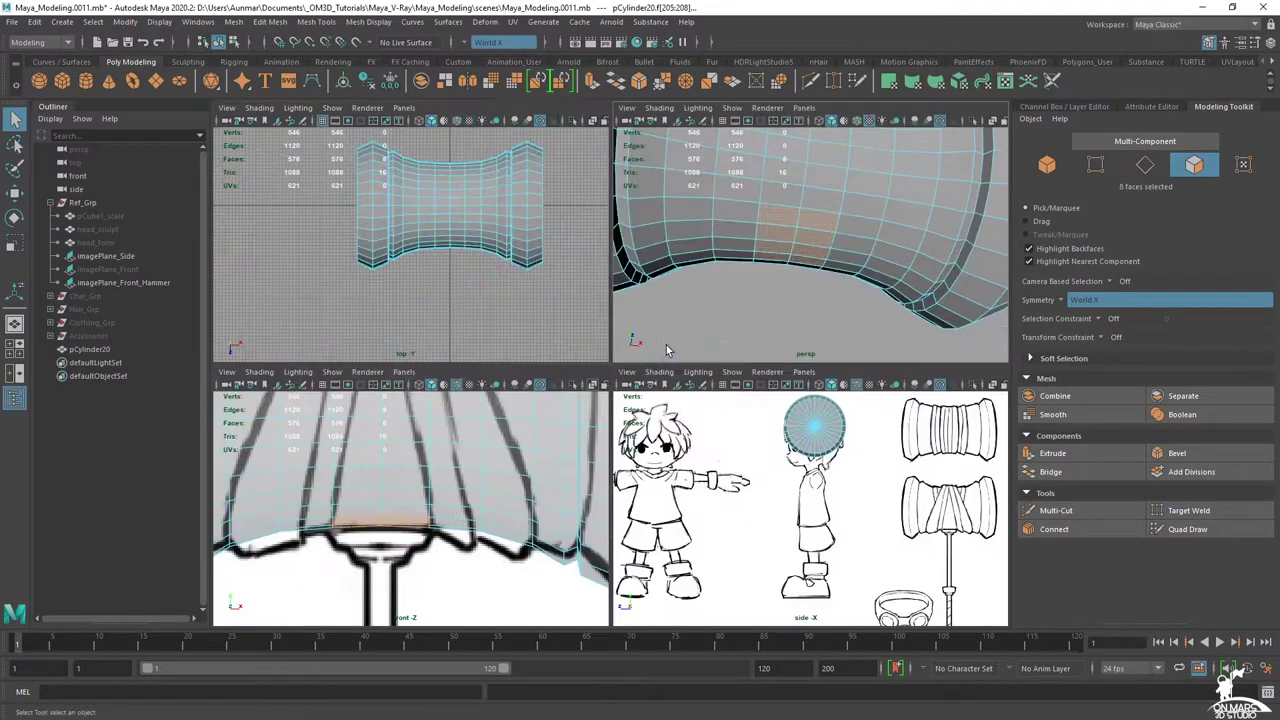
{"action": "right_click_drag", "start_coordinate": [812, 216], "coordinate": [872, 197]}
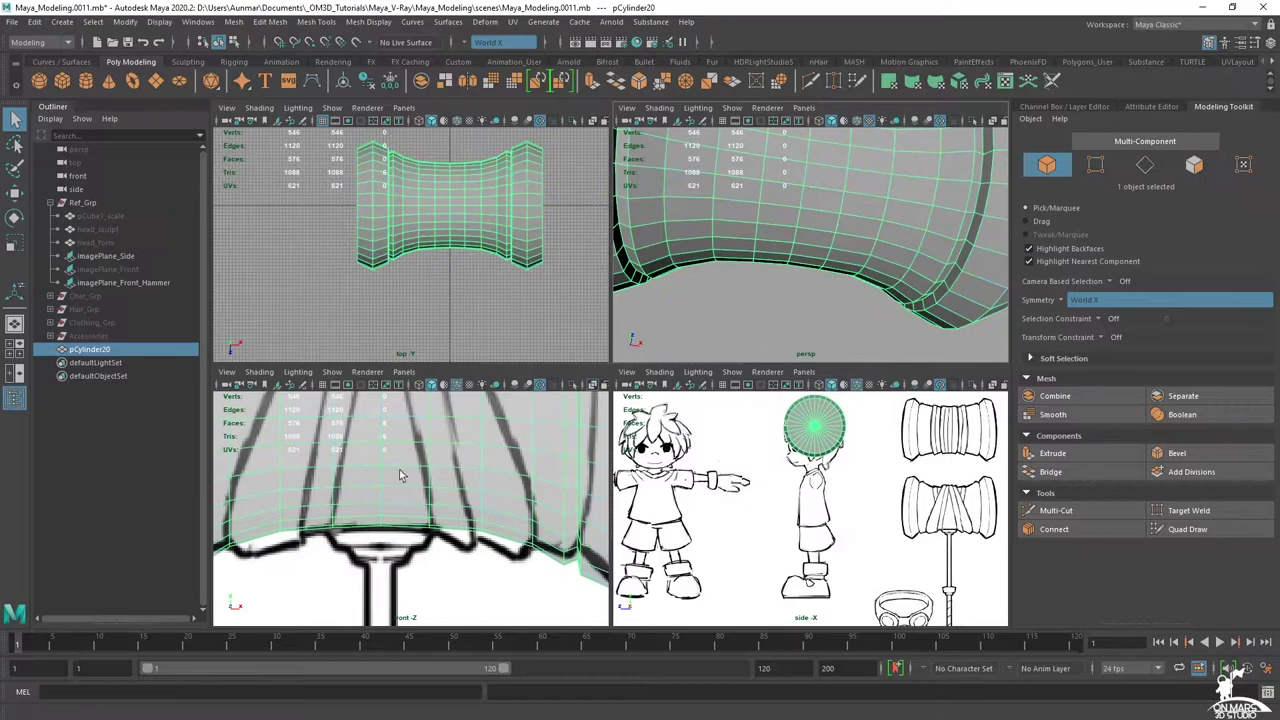
- Create a polygon cube and raise it in Y to about 87.19, just below the middle of the hammer head
{"action": "scroll", "coordinate": [402, 502], "scroll_direction": "down", "scroll_amount": 3}
{"action": "key", "text": "f"}
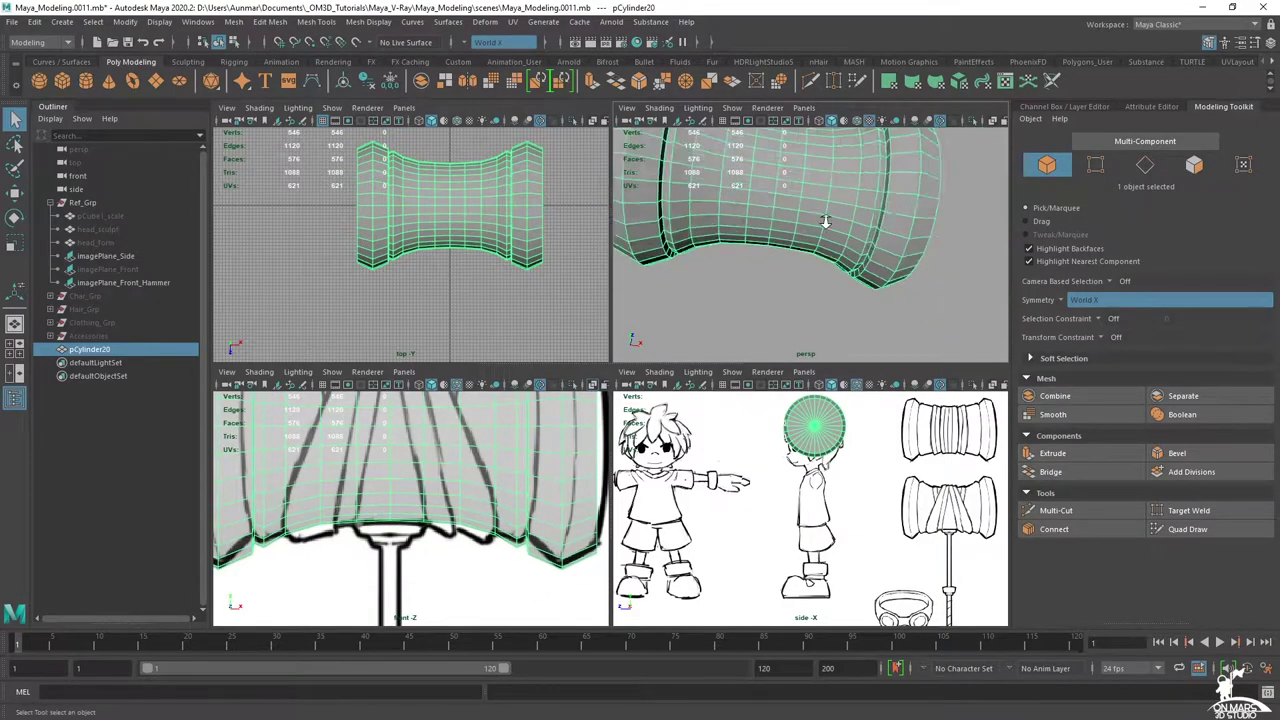
{"action": "left_click_drag", "start_coordinate": [823, 267], "coordinate": [893, 291], "text": "alt"}
{"action": "left_click", "coordinate": [895, 289]}
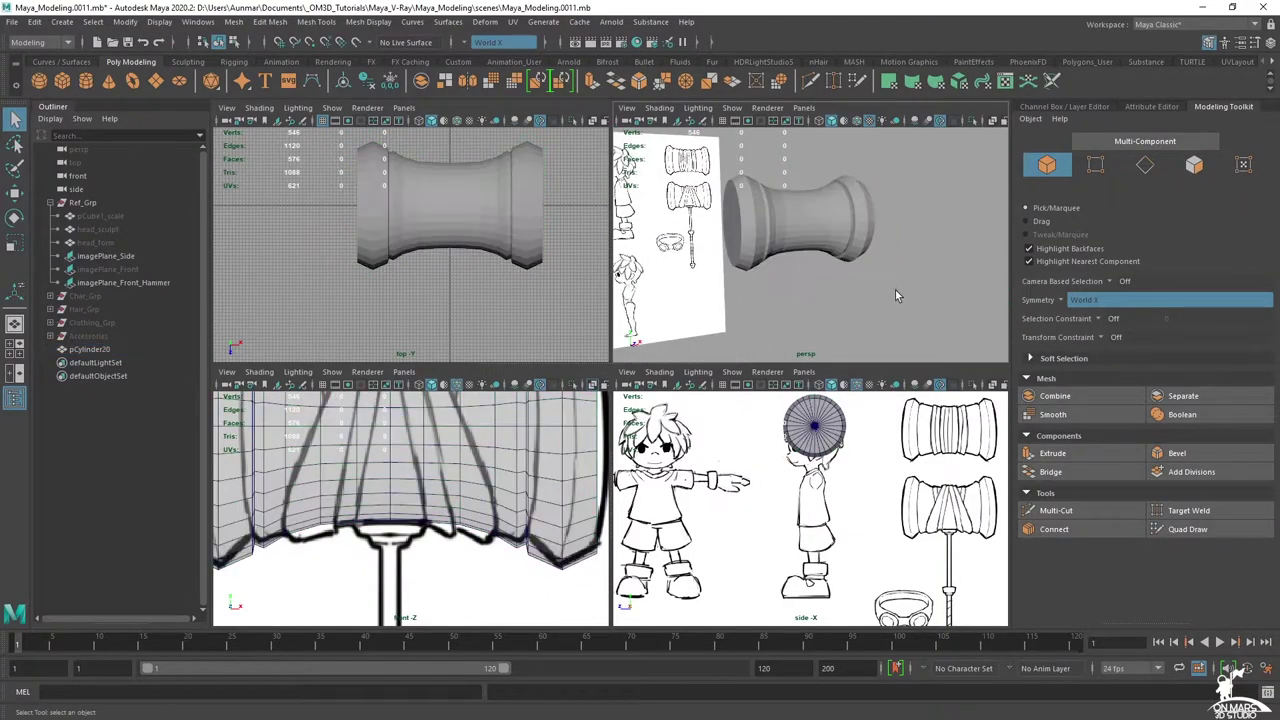
{"action": "scroll", "coordinate": [890, 294], "scroll_direction": "down", "scroll_amount": 5}
{"action": "mouse_move", "coordinate": [882, 301]}
{"action": "right_mouse_down", "text": "shift"}
{"action": "mouse_move", "coordinate": [879, 343]}
{"action": "mouse_move", "coordinate": [869, 311]}
{"action": "right_mouse_up", "text": "shift"}
{"action": "right_click", "coordinate": [884, 277], "text": "shift"}
{"action": "scroll", "coordinate": [407, 517], "scroll_direction": "down", "scroll_amount": 5}
{"action": "key", "text": "space"}
{"action": "key", "text": "w"}
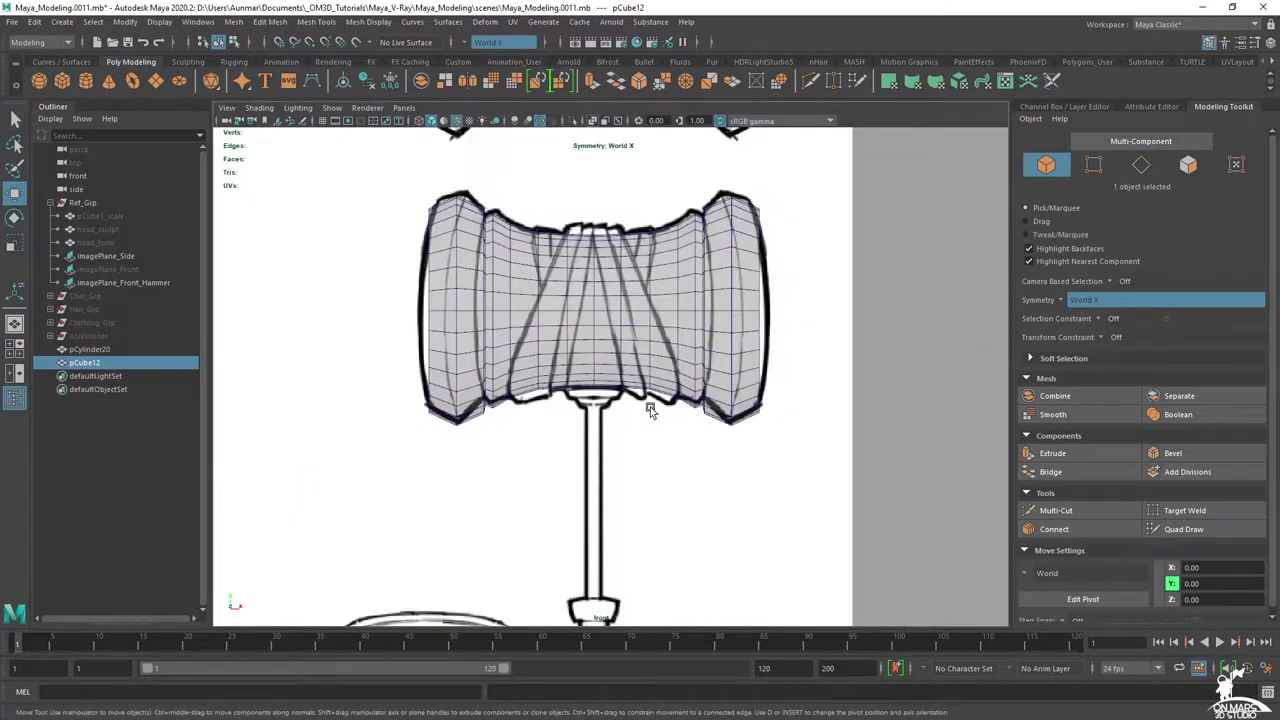
{"action": "scroll", "coordinate": [619, 439], "scroll_direction": "down", "scroll_amount": 6}
{"action": "left_click_drag", "start_coordinate": [604, 456], "coordinate": [607, 342]}
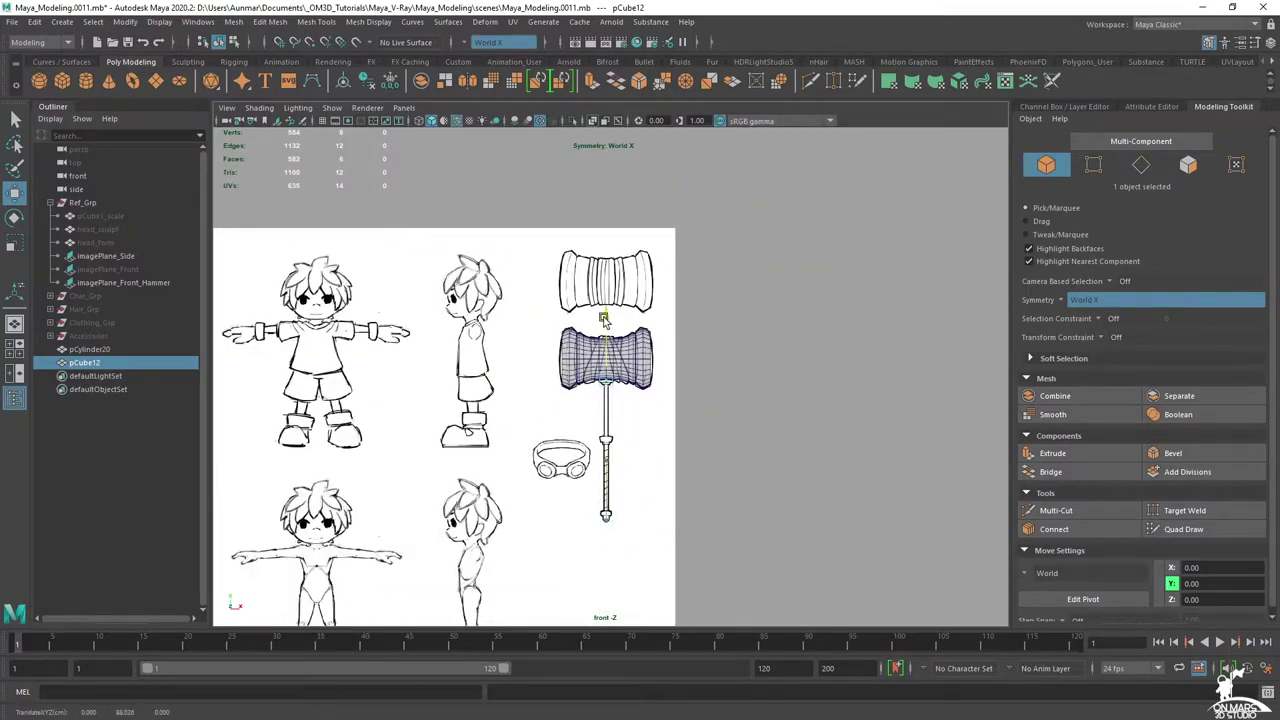
{"action": "scroll", "coordinate": [603, 320], "scroll_direction": "up", "scroll_amount": 10}
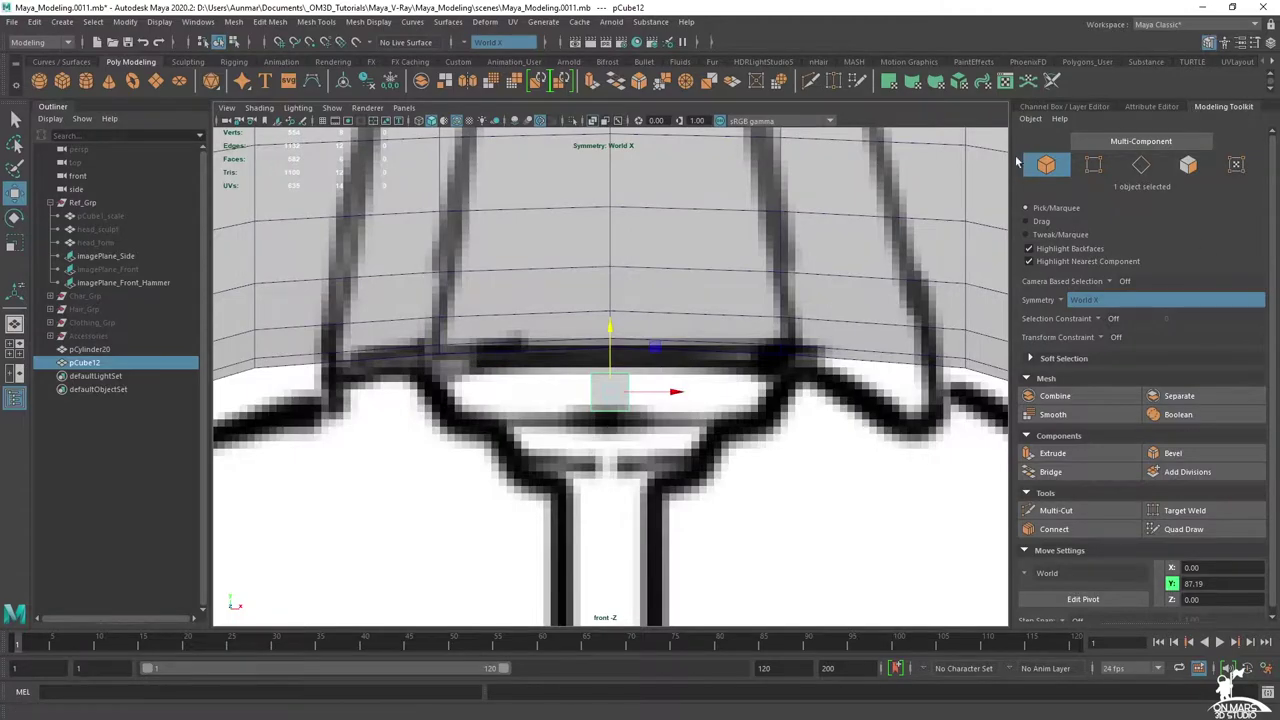
- Scale the cube uniformly to about 8.83 and flatten it in Y to fit the upper part of the handle collar
{"action": "key", "text": "r"}
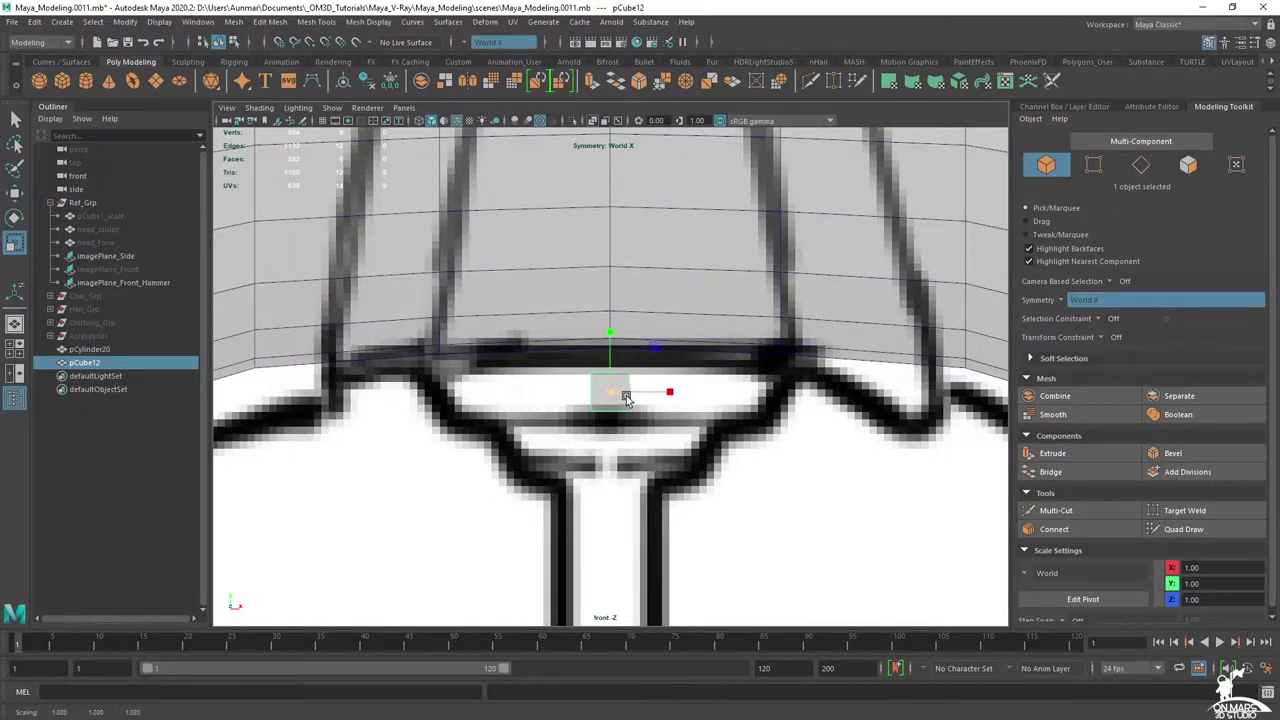
{"action": "left_click_drag", "start_coordinate": [607, 393], "coordinate": [935, 305]}
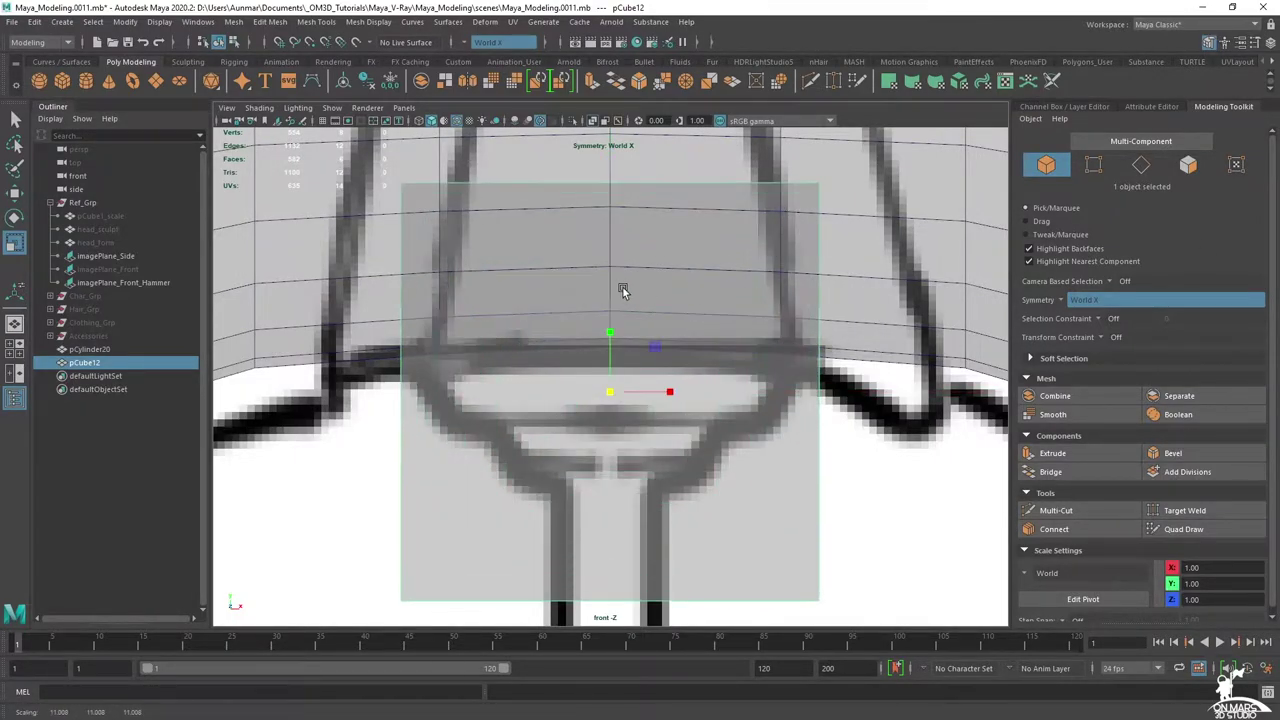
{"action": "left_click_drag", "start_coordinate": [607, 336], "coordinate": [537, 419]}
{"action": "scroll", "coordinate": [612, 387], "scroll_direction": "up", "scroll_amount": 3}
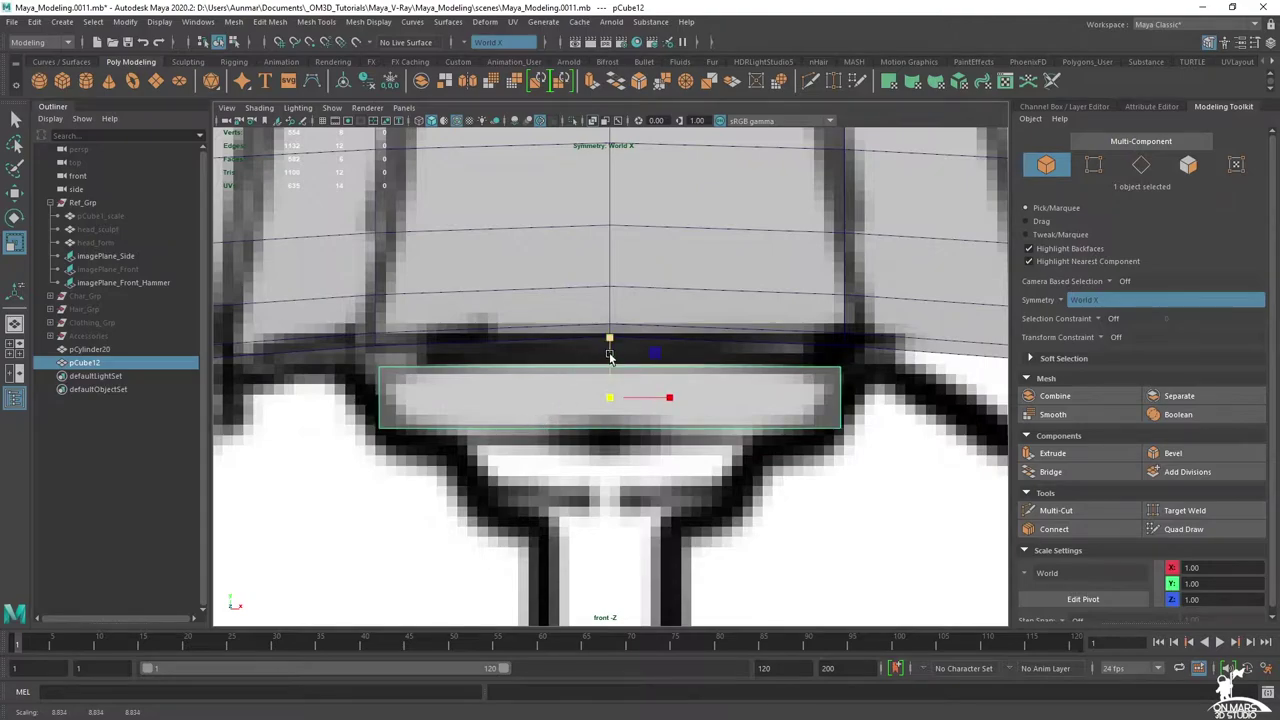
- Lower the hammer head slightly in Y to about 100.81 and check its underside against the front reference
{"action": "left_click", "coordinate": [652, 271]}
{"action": "key", "text": "w"}
{"action": "scroll", "coordinate": [646, 277], "scroll_direction": "down", "scroll_amount": 4}
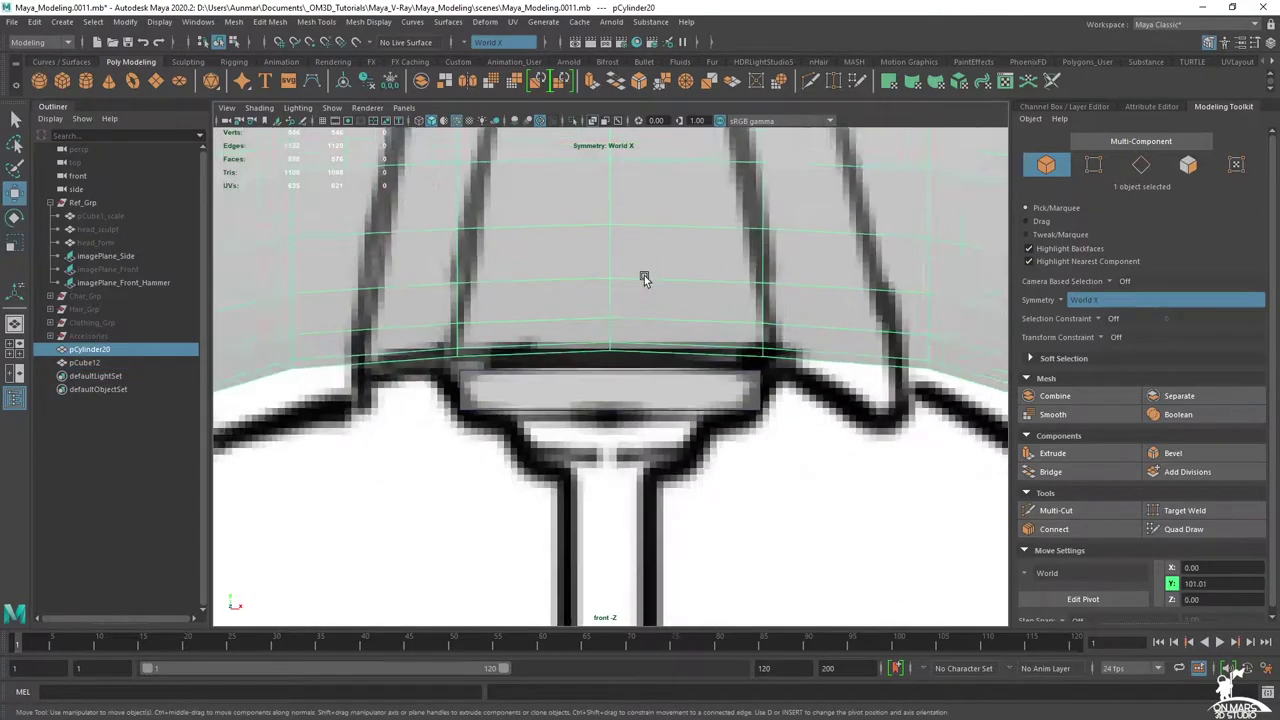
{"action": "scroll", "coordinate": [615, 303], "scroll_direction": "down", "scroll_amount": 4}
{"action": "left_click_drag", "start_coordinate": [608, 208], "coordinate": [609, 210]}
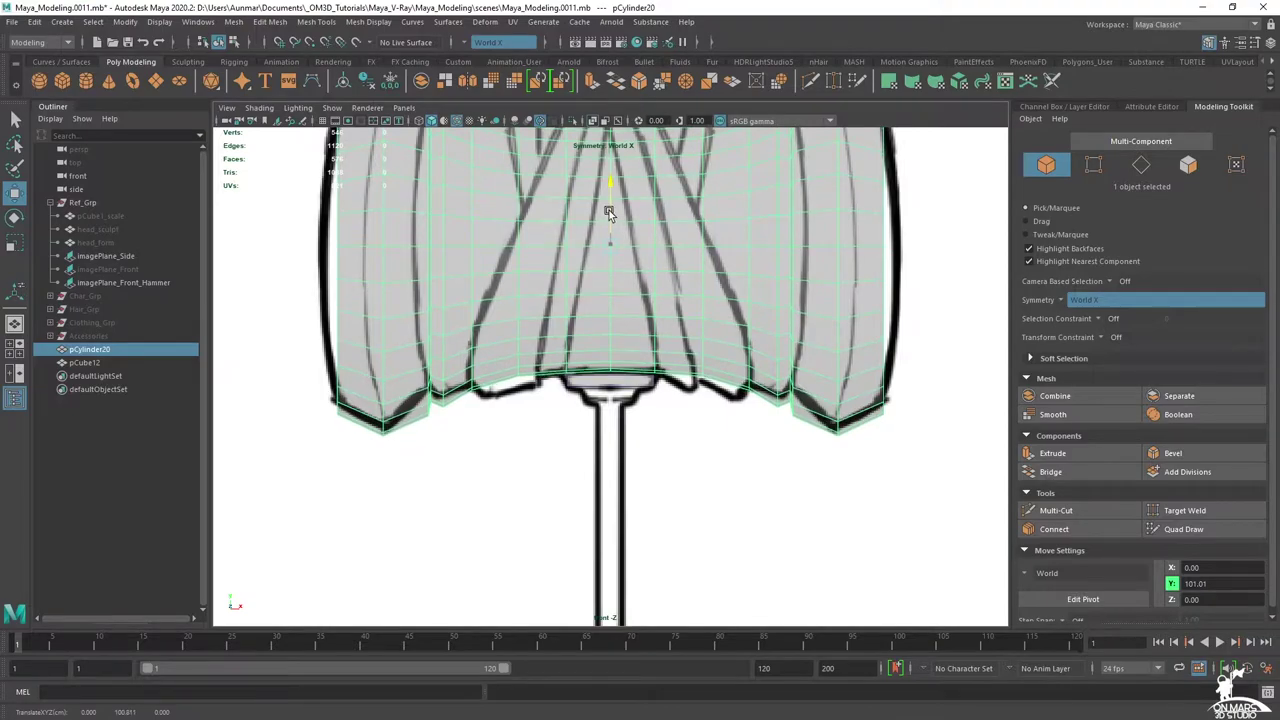
{"action": "scroll", "coordinate": [624, 297], "scroll_direction": "up", "scroll_amount": 4}
{"action": "scroll", "coordinate": [624, 298], "scroll_direction": "down", "scroll_amount": 5}
{"action": "scroll", "coordinate": [585, 395], "scroll_direction": "up", "scroll_amount": 5}
{"action": "scroll", "coordinate": [585, 395], "scroll_direction": "up", "scroll_amount": 2}
- Adjust the flattened cube's height against the hammer head's underside and select both objects to compare them in perspective
{"action": "left_click", "coordinate": [612, 373]}
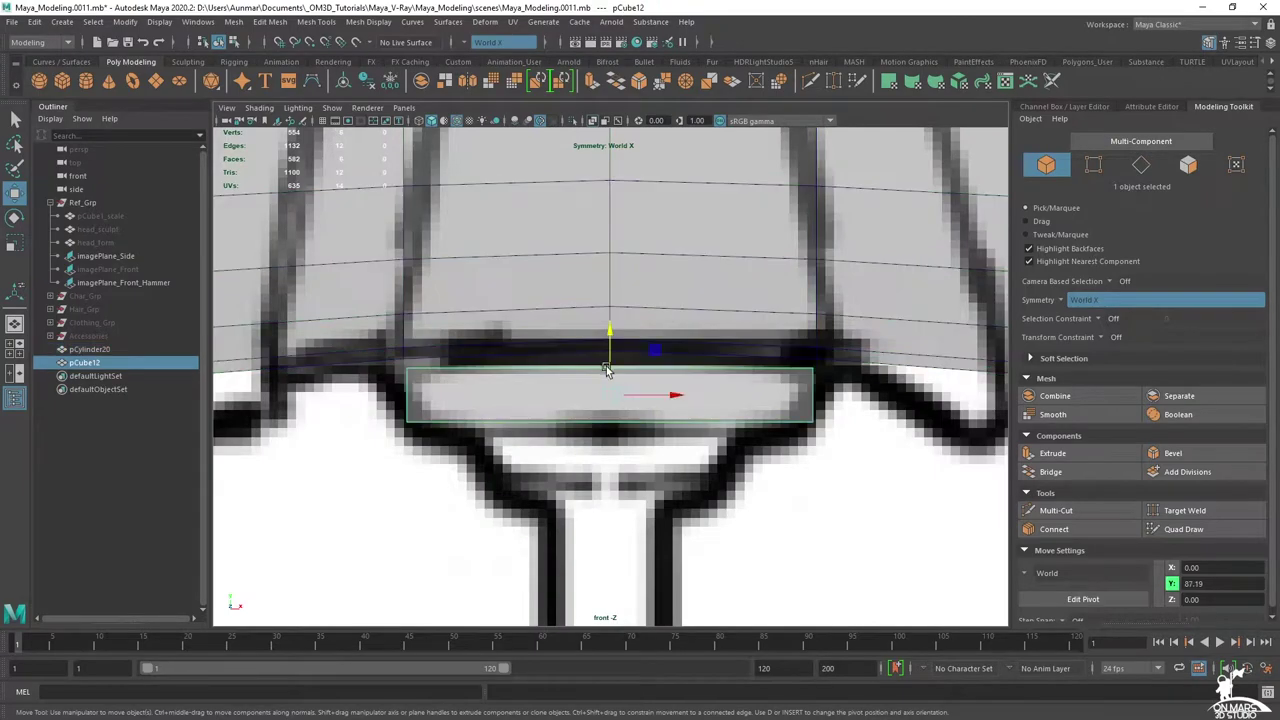
{"action": "left_click_drag", "start_coordinate": [612, 370], "coordinate": [790, 286]}
{"action": "key", "text": "space"}
{"action": "key", "text": "space"}
{"action": "key", "text": "f"}
{"action": "right_click_drag", "start_coordinate": [790, 286], "coordinate": [654, 309], "text": "alt"}
{"action": "left_click", "coordinate": [654, 260], "text": "shift"}
{"action": "left_click_drag", "start_coordinate": [675, 305], "coordinate": [473, 286], "text": "alt"}
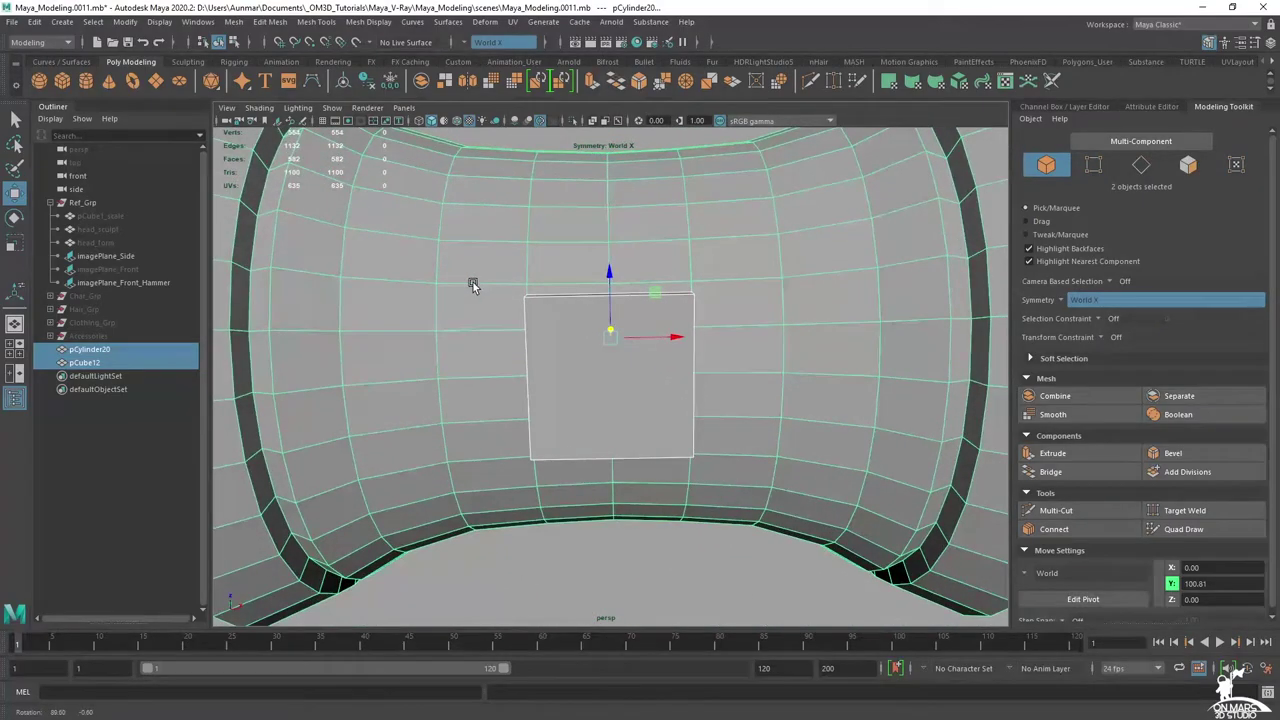
- Select the hammer head's underside edges running along both sides of the flattened cube, using the X symmetry
{"action": "left_click", "coordinate": [760, 300]}
{"action": "key", "text": "q"}
{"action": "key", "text": "F10"}
{"action": "left_click", "coordinate": [690, 298]}
{"action": "left_click_drag", "start_coordinate": [690, 300], "coordinate": [681, 376], "text": "alt"}
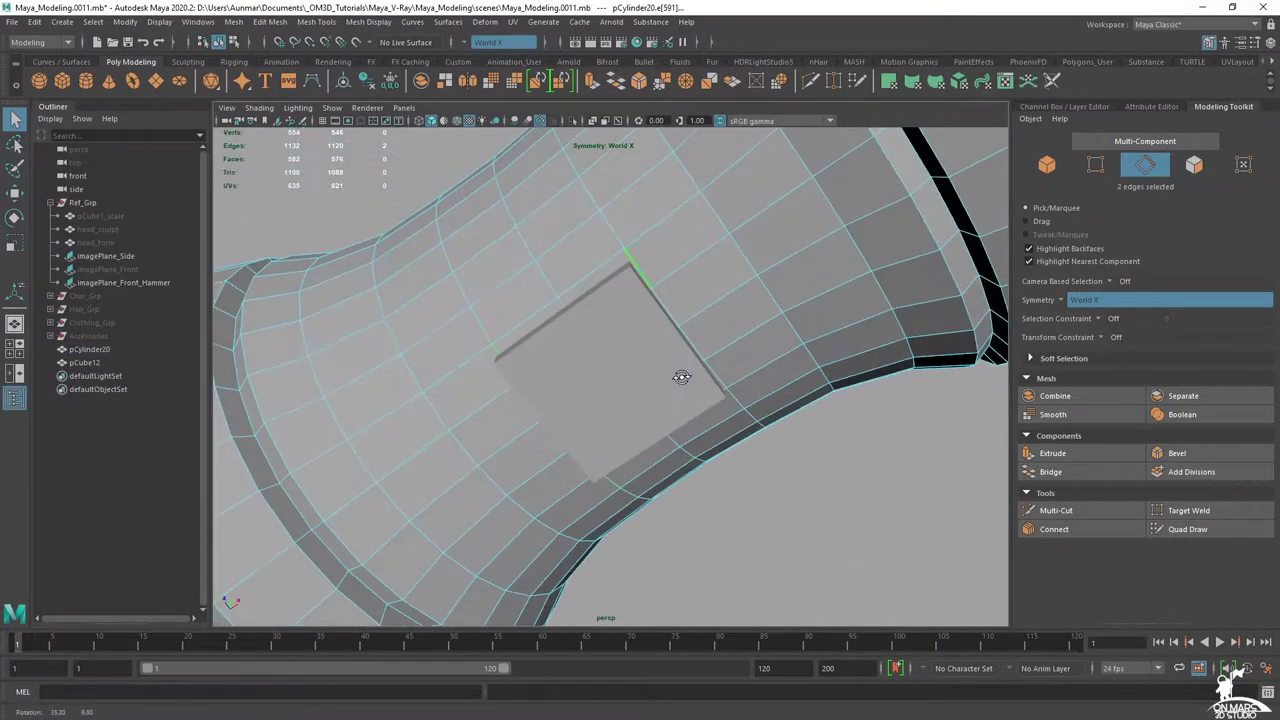
{"action": "key", "text": "alt+x"}
{"action": "key", "text": "alt+x"}
{"action": "left_click", "coordinate": [592, 121]}
{"action": "left_click", "coordinate": [592, 121]}
{"action": "mouse_move", "coordinate": [606, 321]}
{"action": "left_mouse_down", "text": "alt"}
{"action": "mouse_move", "coordinate": [652, 319]}
{"action": "mouse_move", "coordinate": [714, 371]}
{"action": "left_mouse_up", "text": "alt"}
- Slide the selected underside edges symmetrically outward to about X 5.23, just beyond the sides of the cube
{"action": "key", "text": "w"}
{"action": "middle_click_drag", "start_coordinate": [700, 366], "coordinate": [654, 352], "text": "alt"}
{"action": "left_click_drag", "start_coordinate": [654, 352], "coordinate": [691, 337], "text": "alt"}
{"action": "middle_click_drag", "start_coordinate": [691, 337], "coordinate": [721, 357], "text": "alt"}
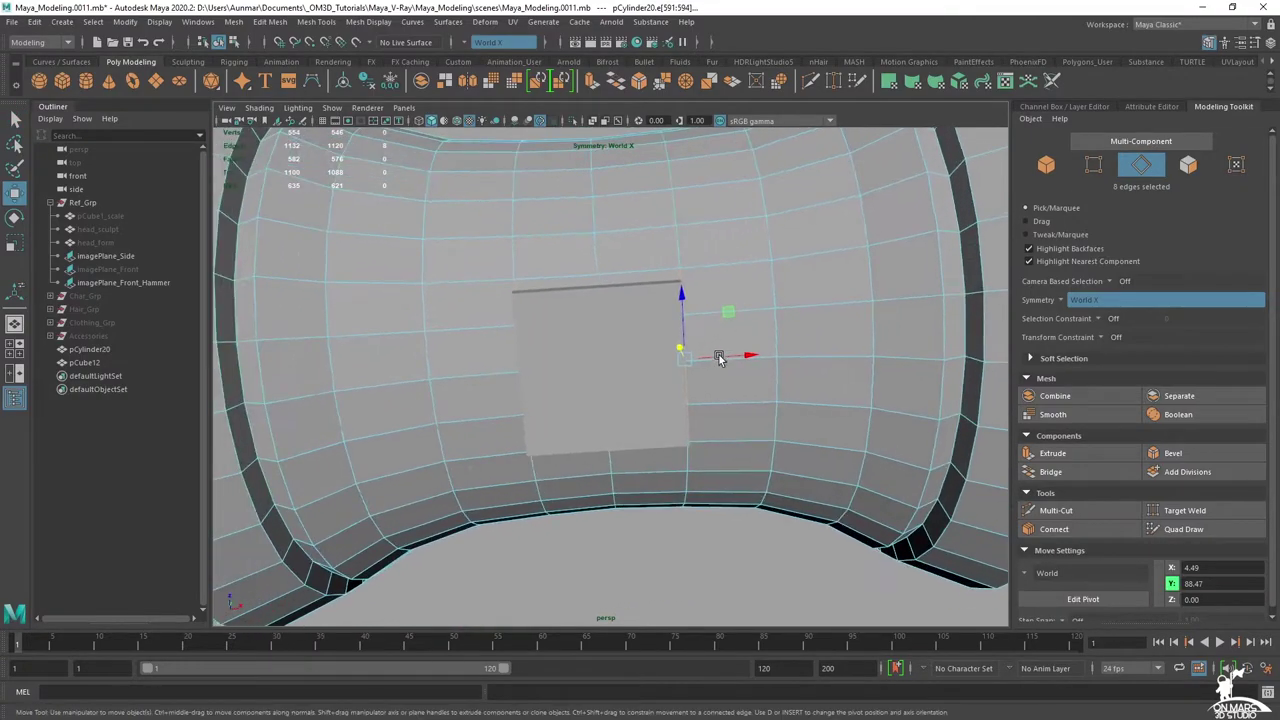
{"action": "left_click_drag", "start_coordinate": [682, 362], "coordinate": [685, 360]}
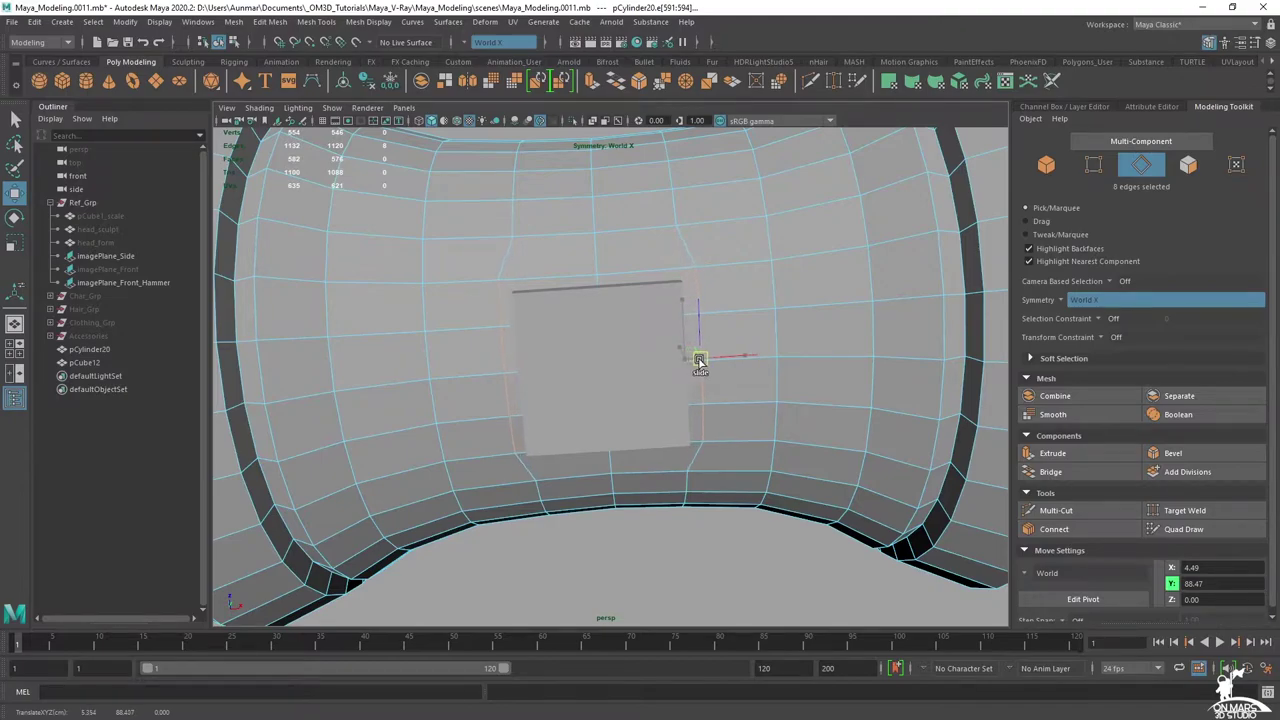
{"action": "left_click_drag", "start_coordinate": [693, 359], "coordinate": [690, 388], "text": "alt"}
- Select the block of eight faces on the hammer head's underside around the flattened cube
{"action": "right_click_drag", "start_coordinate": [734, 229], "coordinate": [732, 270]}
{"action": "key", "text": "q"}
{"action": "left_click_drag", "start_coordinate": [726, 294], "coordinate": [718, 310], "text": "alt"}
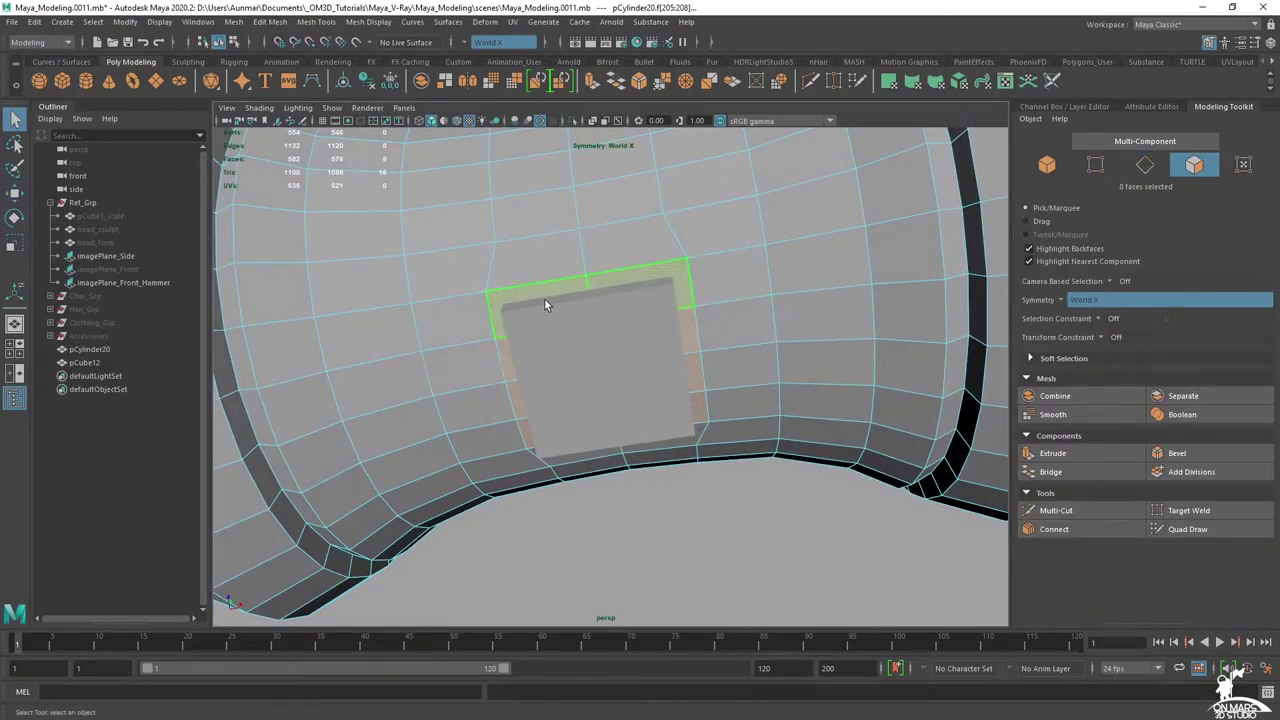
{"action": "left_click", "coordinate": [673, 290]}
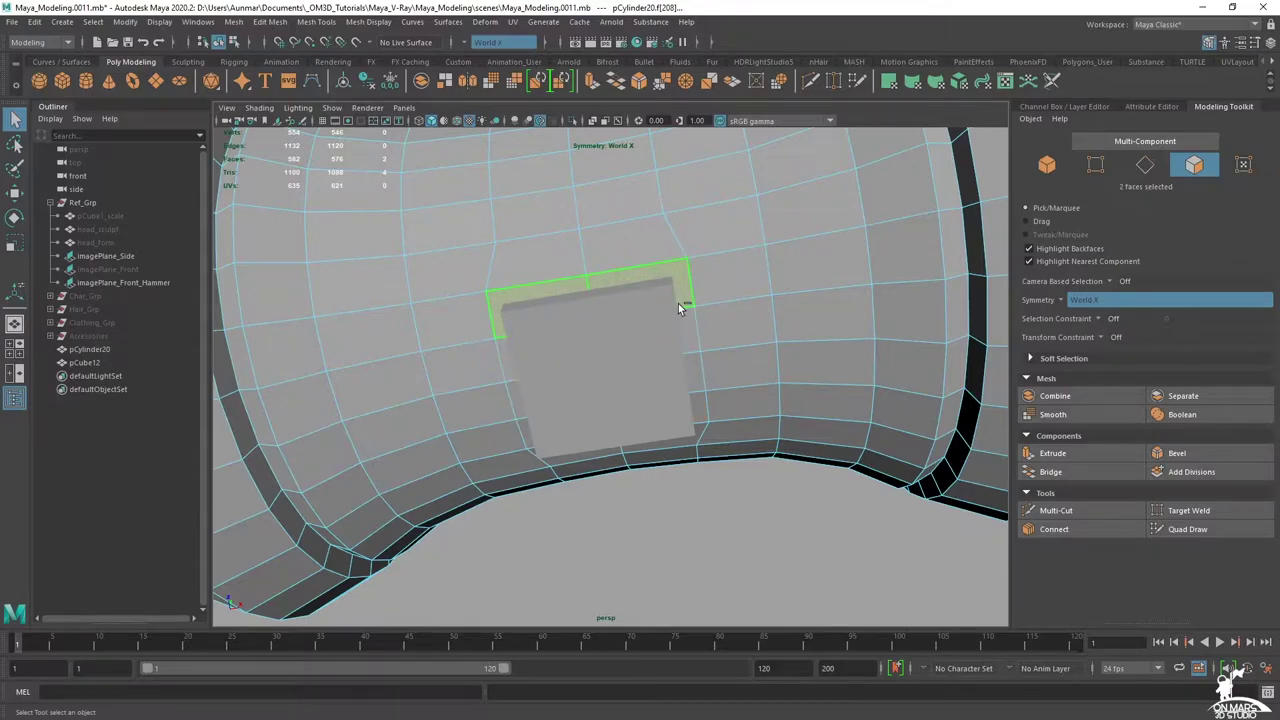
{"action": "left_click", "coordinate": [685, 339], "text": "ctrl"}
{"action": "key", "text": "Tab"}
{"action": "left_click", "coordinate": [694, 401]}
{"action": "left_click_drag", "start_coordinate": [654, 369], "coordinate": [666, 270], "text": "alt"}
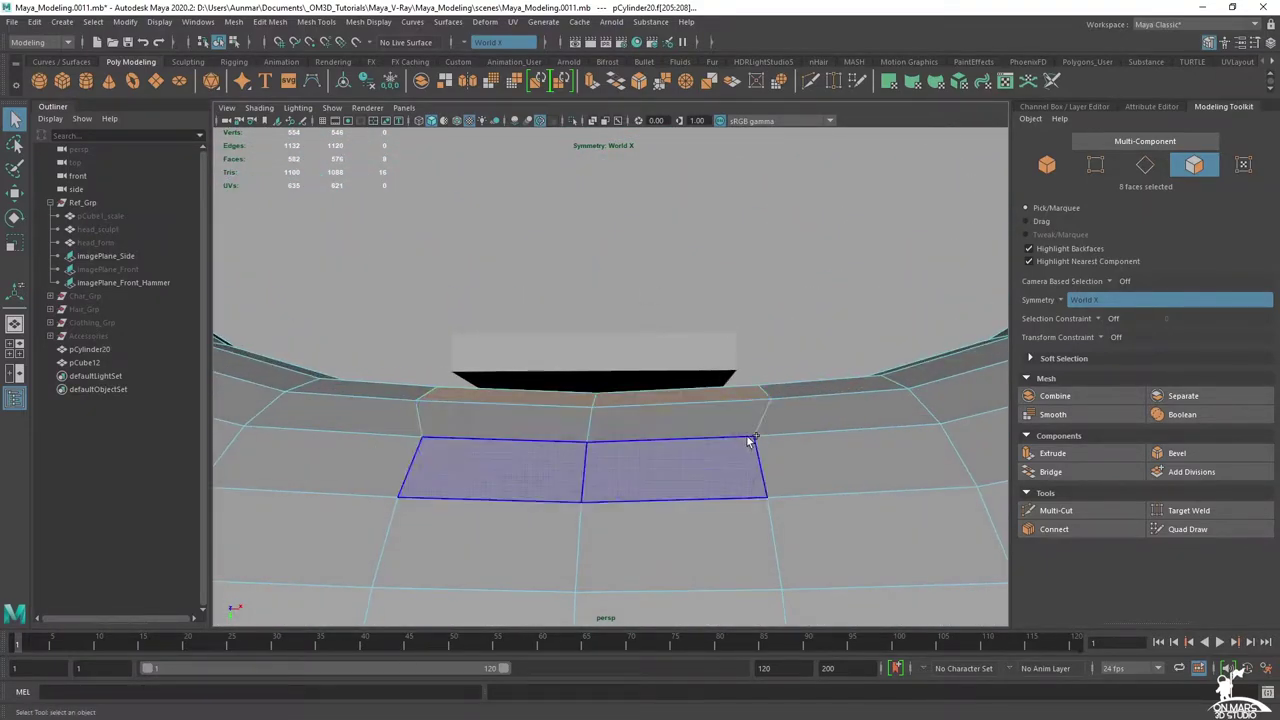
- Extrude the eight underside faces outward with a Local Translate Z of about 0.858 and compare with the front reference
{"action": "right_click_drag", "start_coordinate": [782, 392], "coordinate": [782, 413], "text": "shift"}
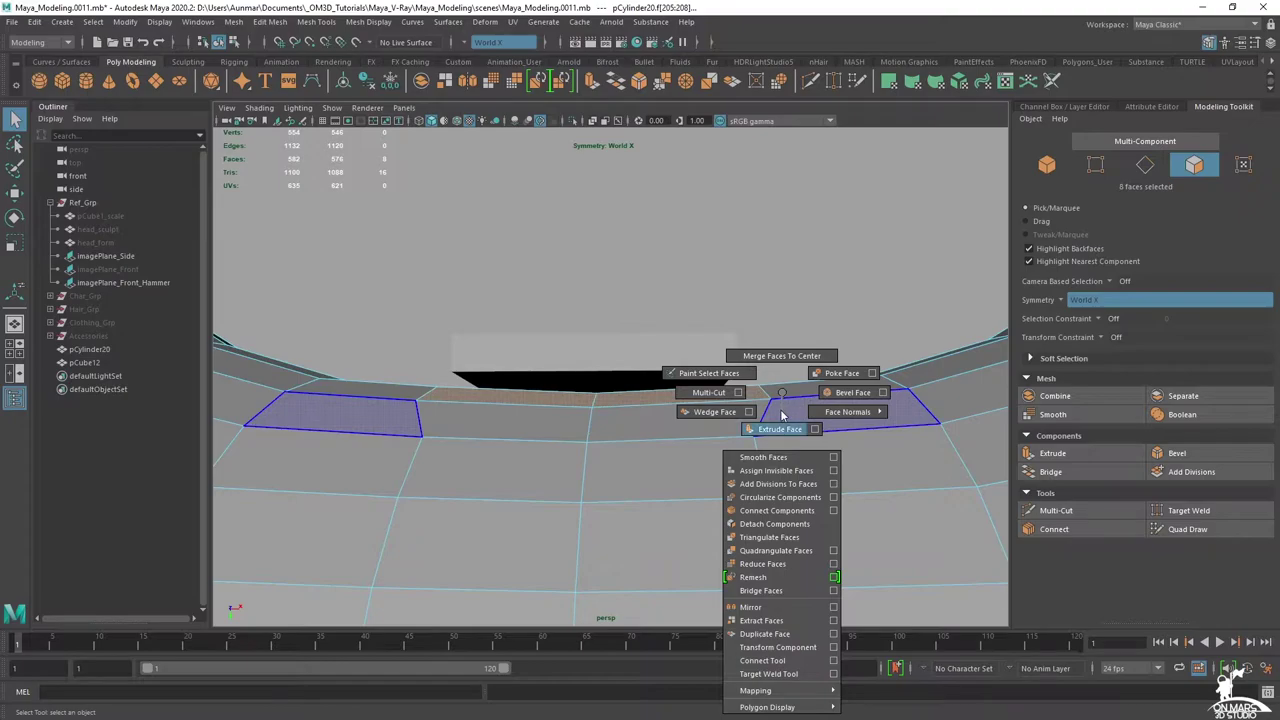
{"action": "right_click_drag", "start_coordinate": [779, 430], "coordinate": [779, 430], "text": "shift"}
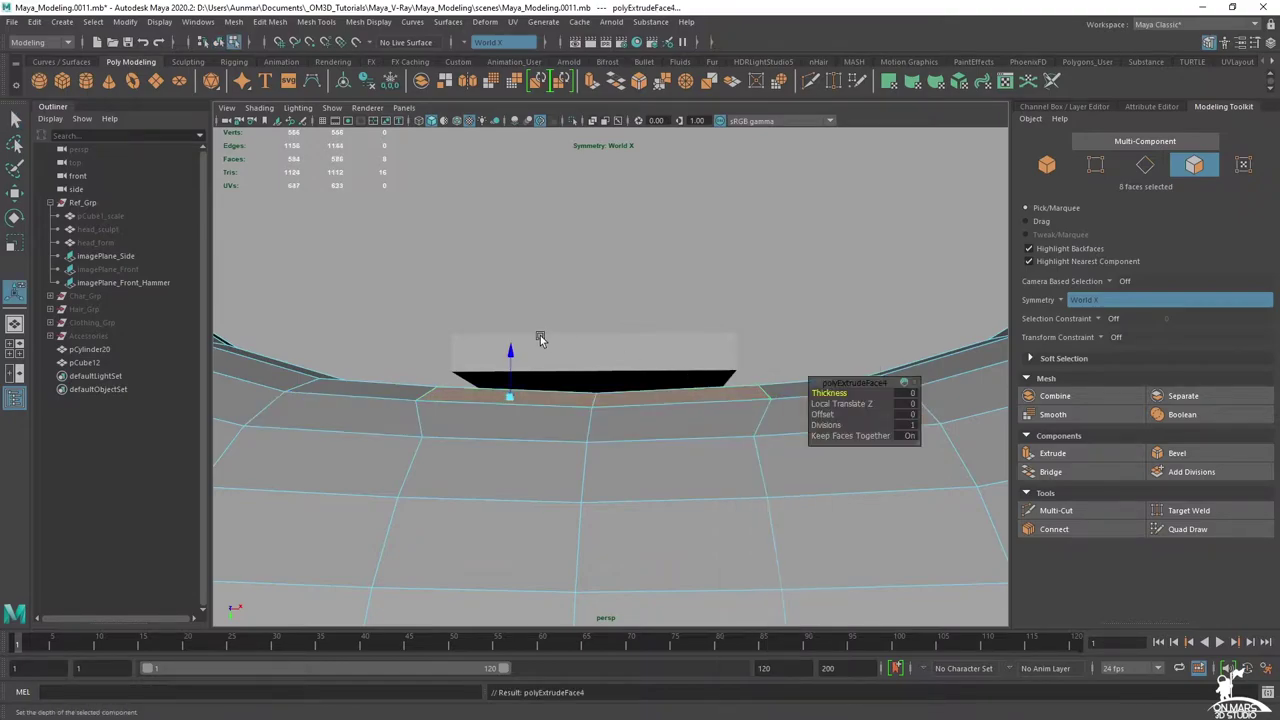
{"action": "left_click_drag", "start_coordinate": [509, 352], "coordinate": [505, 326]}
{"action": "left_click_drag", "start_coordinate": [611, 340], "coordinate": [592, 443], "text": "alt"}
{"action": "key", "text": "space"}
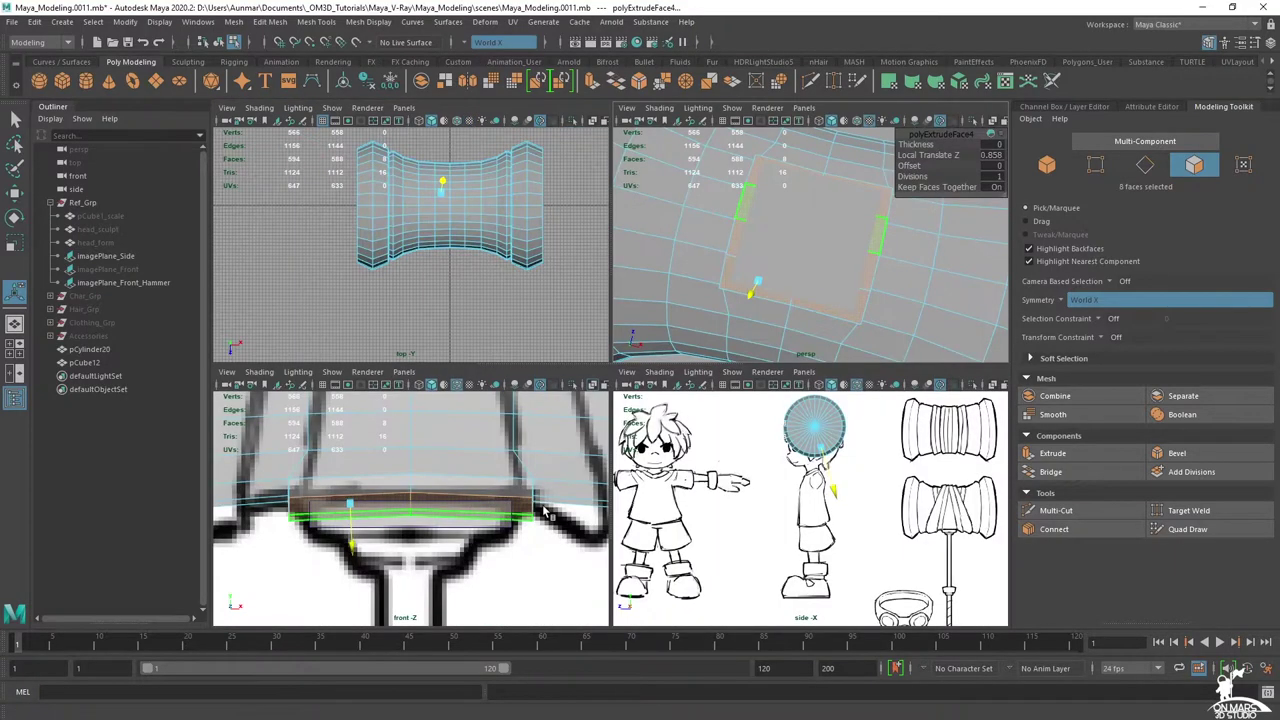
- Examine the handle collar in the side reference and inspect the extruded underside base and cube from several angles
{"action": "middle_click_drag", "start_coordinate": [862, 518], "coordinate": [760, 465], "text": "alt"}
{"action": "scroll", "coordinate": [800, 462], "scroll_direction": "up", "scroll_amount": 4}
{"action": "key", "text": "space"}
{"action": "middle_click_drag", "start_coordinate": [740, 392], "coordinate": [838, 443], "text": "alt"}
{"action": "scroll", "coordinate": [701, 292], "scroll_direction": "up", "scroll_amount": 4}
{"action": "middle_click_drag", "start_coordinate": [839, 332], "coordinate": [780, 403], "text": "alt"}
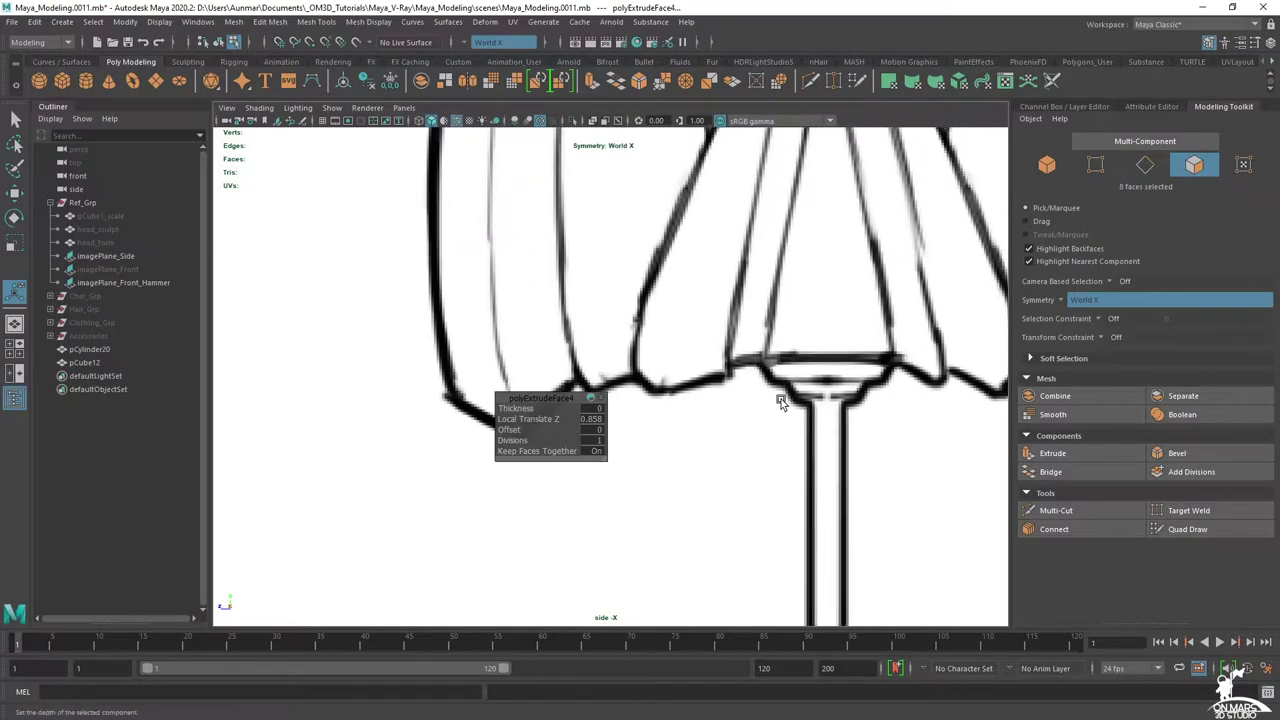
{"action": "key", "text": "space"}
{"action": "left_click_drag", "start_coordinate": [848, 258], "coordinate": [786, 323], "text": "alt"}
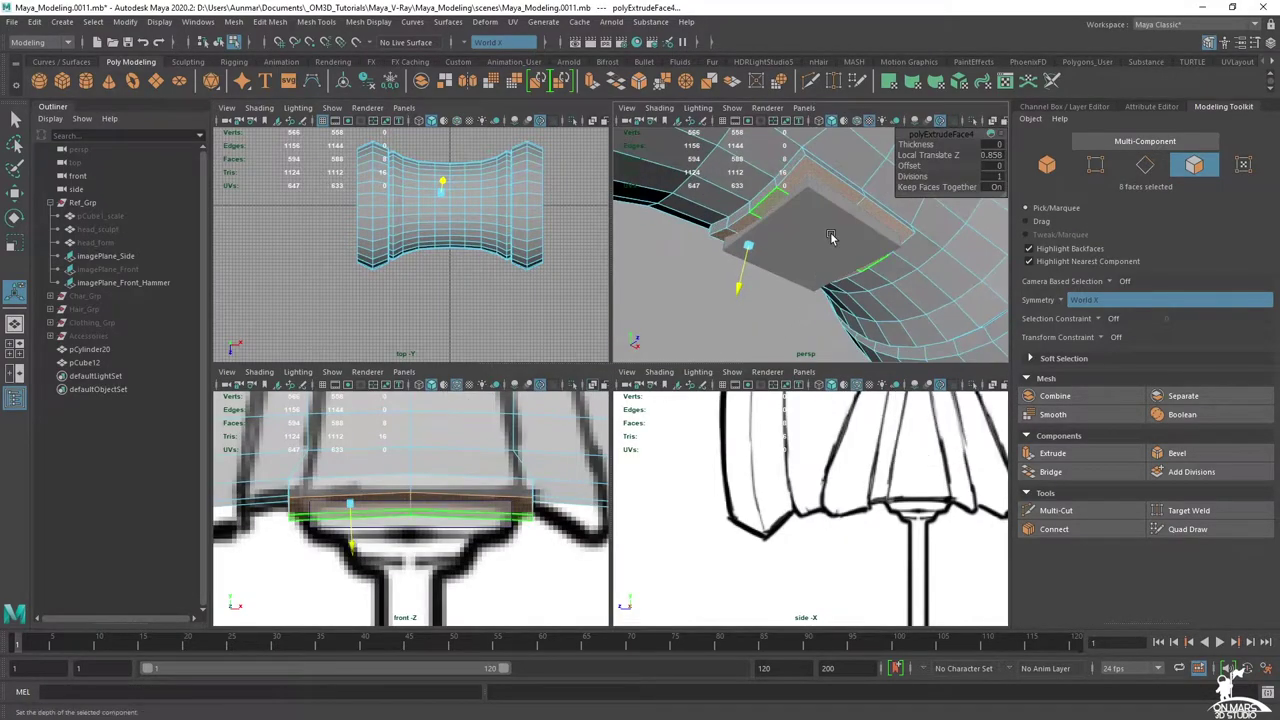
{"action": "key", "text": "space"}
{"action": "left_click_drag", "start_coordinate": [814, 257], "coordinate": [717, 301], "text": "alt"}
{"action": "scroll", "coordinate": [751, 330], "scroll_direction": "down", "scroll_amount": 4}
{"action": "scroll", "coordinate": [748, 329], "scroll_direction": "down", "scroll_amount": 5}
{"action": "scroll", "coordinate": [717, 300], "scroll_direction": "up", "scroll_amount": 3}
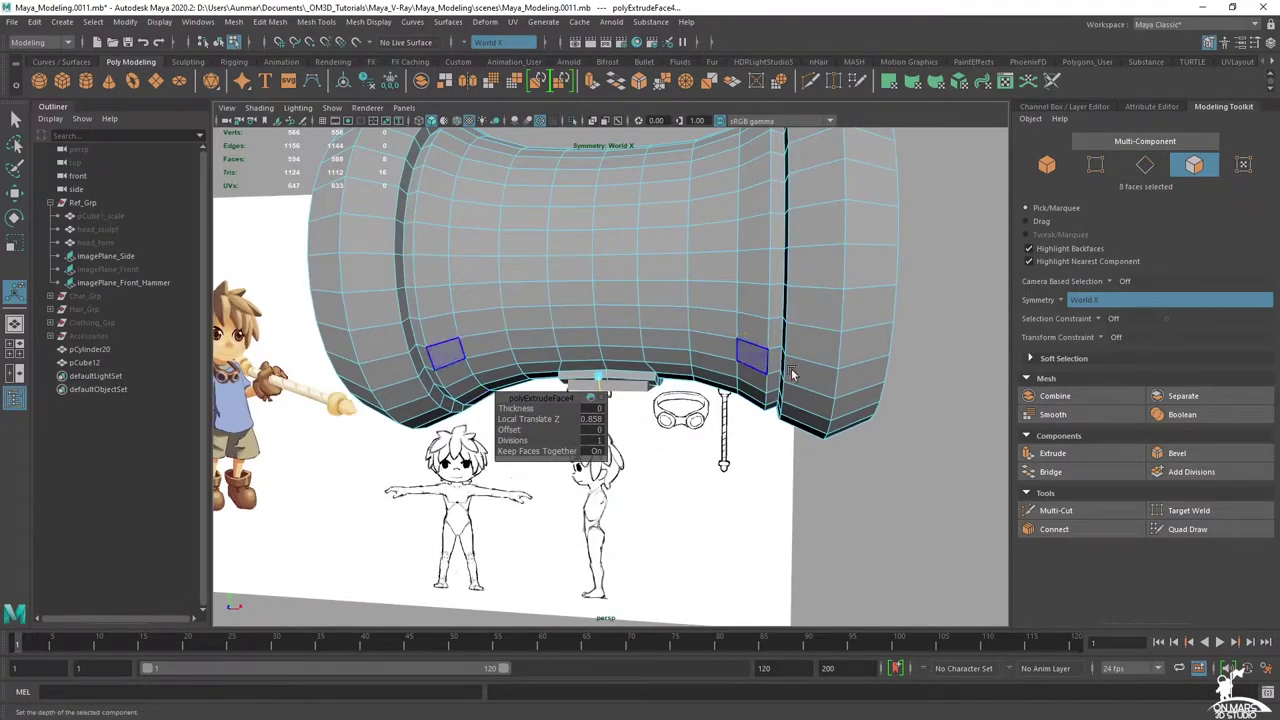
{"action": "scroll", "coordinate": [615, 380], "scroll_direction": "up", "scroll_amount": 4}
{"action": "left_click_drag", "start_coordinate": [617, 381], "coordinate": [782, 337], "text": "alt"}
{"action": "left_click_drag", "start_coordinate": [615, 318], "coordinate": [672, 258], "text": "alt"}
- Try to flatten the eight extruded underside faces of the hammer head by scaling them along Y
{"action": "key", "text": "r"}
{"action": "key", "text": "q"}
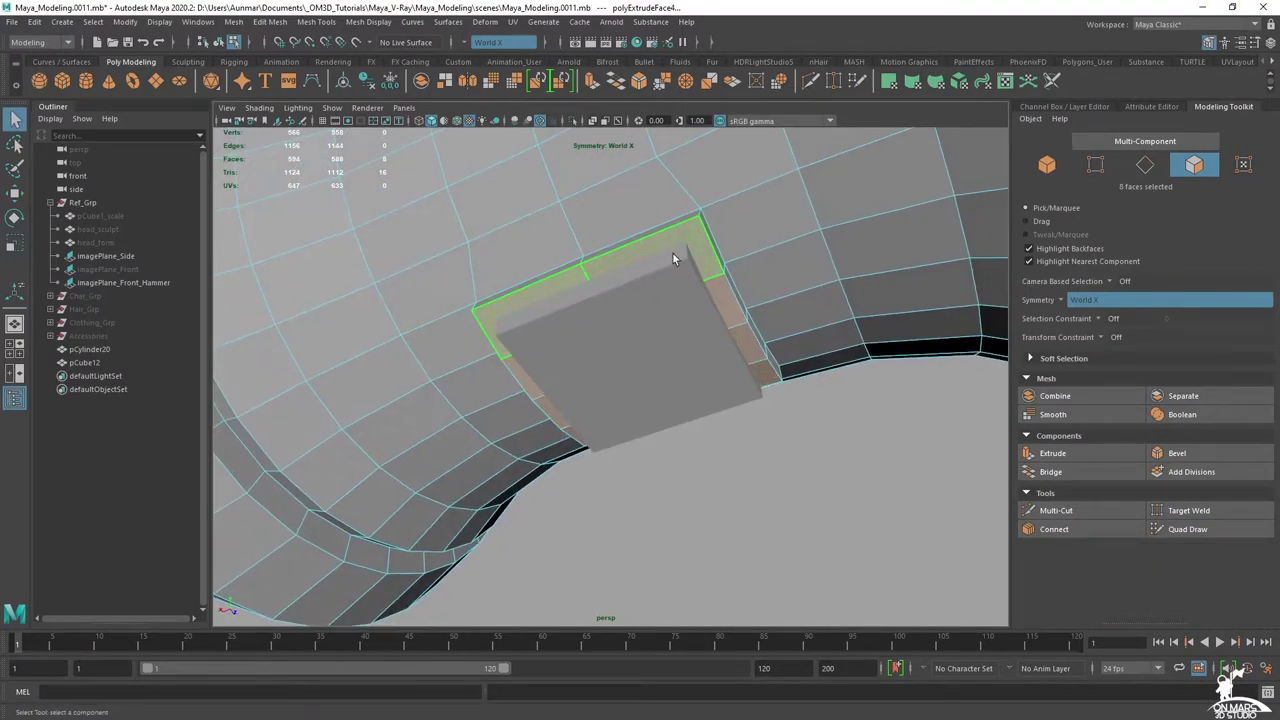
{"action": "scroll", "coordinate": [692, 257], "scroll_direction": "down", "scroll_amount": 5}
{"action": "key", "text": "r"}
{"action": "left_click_drag", "start_coordinate": [601, 334], "coordinate": [602, 341]}
{"action": "left_click_drag", "start_coordinate": [734, 375], "coordinate": [711, 460], "text": "alt"}
{"action": "scroll", "coordinate": [711, 460], "scroll_direction": "up", "scroll_amount": 5}
{"action": "right_click", "coordinate": [689, 210]}
{"action": "right_click_drag", "start_coordinate": [692, 209], "coordinate": [755, 190]}
{"action": "key", "text": "q"}
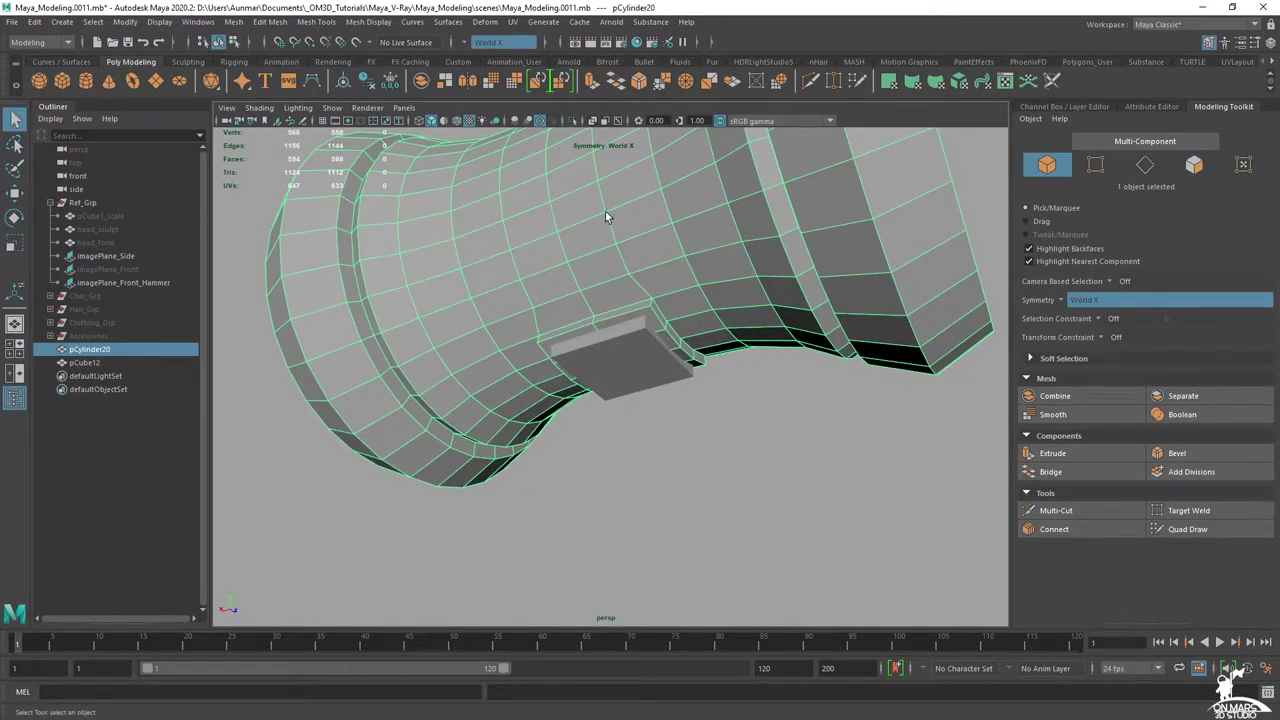
{"action": "right_click", "coordinate": [640, 222]}
{"action": "right_click_drag", "start_coordinate": [640, 223], "coordinate": [639, 257]}
{"action": "key", "text": "r"}
{"action": "left_click_drag", "start_coordinate": [598, 319], "coordinate": [585, 423]}
{"action": "left_click_drag", "start_coordinate": [715, 390], "coordinate": [500, 415], "text": "alt"}
{"action": "left_click_drag", "start_coordinate": [728, 312], "coordinate": [966, 251], "text": "alt"}
{"action": "key", "text": "ctrl+z"}
{"action": "key", "text": "ctrl+z"}
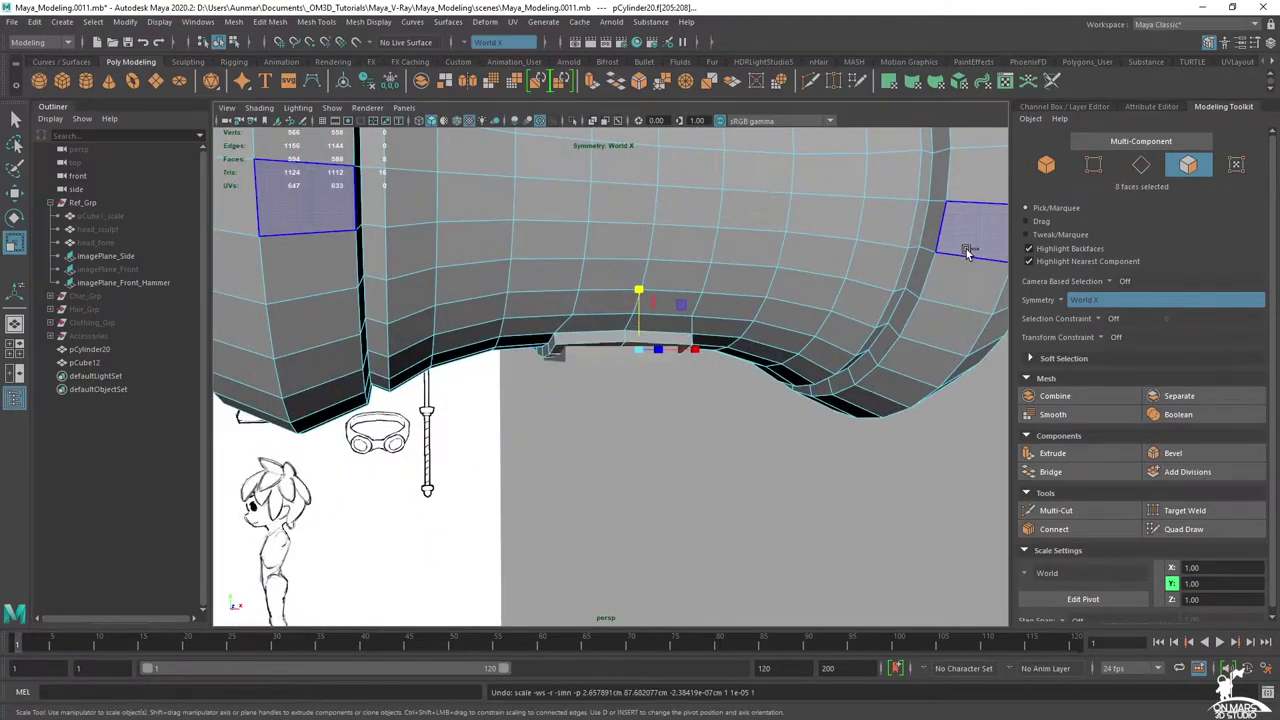
- Check the hammer head's input history and delete its construction history
{"action": "left_click", "coordinate": [1270, 42]}
{"action": "scroll", "coordinate": [1109, 350], "scroll_direction": "down", "scroll_amount": 2}
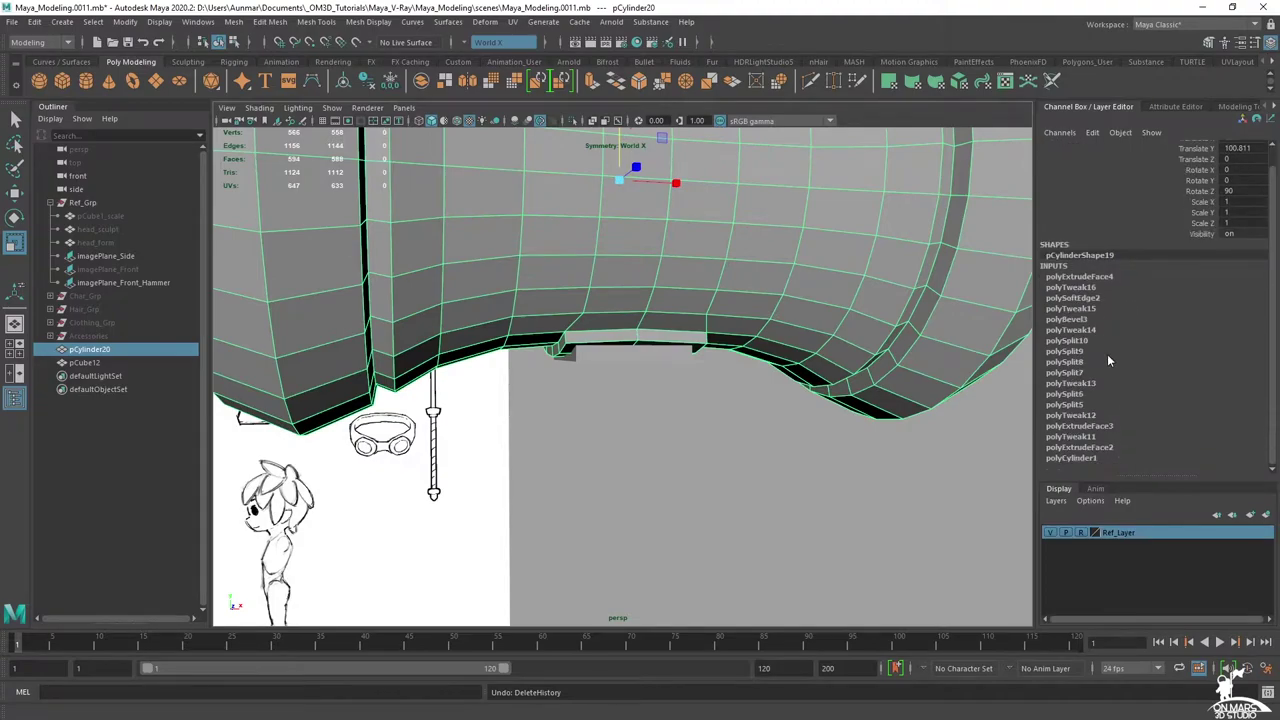
{"action": "left_click_drag", "start_coordinate": [636, 264], "coordinate": [676, 259], "text": "alt"}
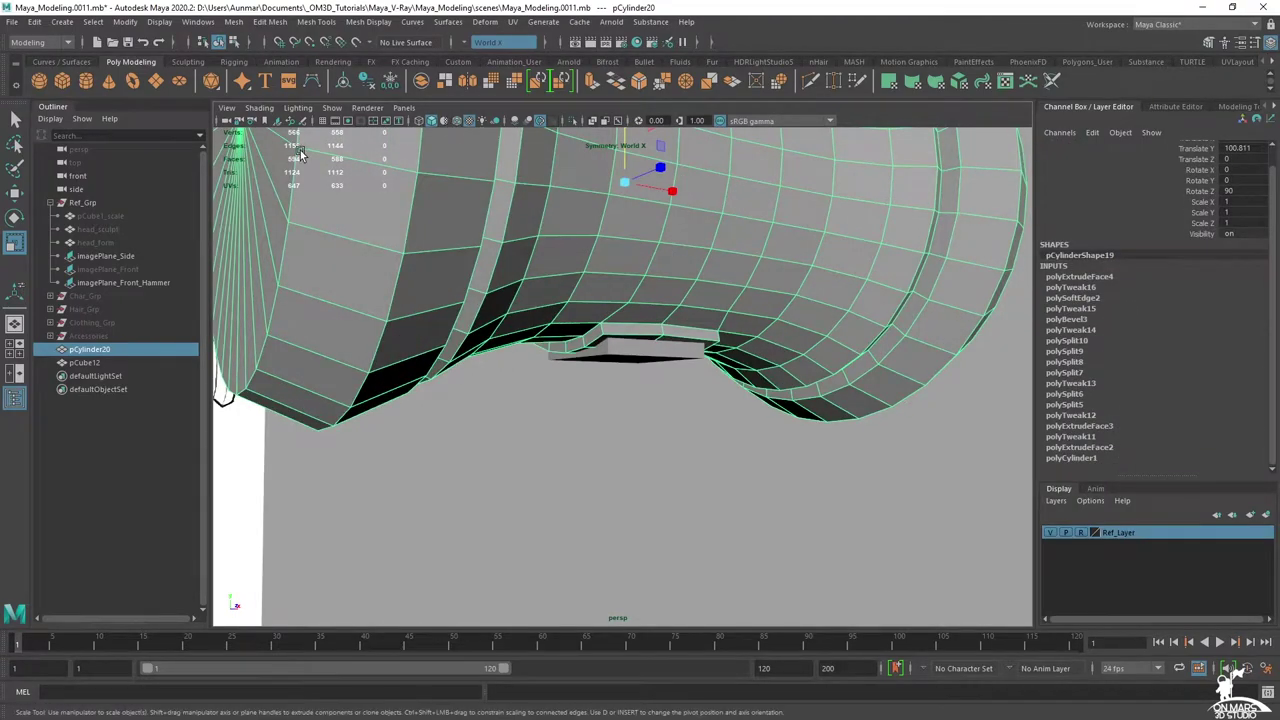
{"action": "left_click", "coordinate": [369, 82]}
- Flatten the eight extruded underside faces of the hammer head into one level plane by scaling them along Y
{"action": "right_click_drag", "start_coordinate": [740, 214], "coordinate": [740, 250]}
{"action": "mouse_move", "coordinate": [736, 348]}
{"action": "left_mouse_down", "text": "alt"}
{"action": "mouse_move", "coordinate": [698, 301]}
{"action": "mouse_move", "coordinate": [720, 284]}
{"action": "mouse_move", "coordinate": [569, 322]}
{"action": "left_mouse_up", "text": "alt"}
{"action": "key", "text": "q"}
{"action": "key", "text": "alt+x"}
{"action": "mouse_move", "coordinate": [592, 322]}
{"action": "left_mouse_down", "text": "alt"}
{"action": "mouse_move", "coordinate": [731, 314]}
{"action": "mouse_move", "coordinate": [740, 331]}
{"action": "mouse_move", "coordinate": [652, 314]}
{"action": "mouse_move", "coordinate": [664, 290]}
{"action": "left_mouse_up", "text": "alt"}
{"action": "key", "text": "r"}
{"action": "key", "text": "alt+x"}
{"action": "right_click_drag", "start_coordinate": [664, 290], "coordinate": [706, 287], "text": "alt"}
{"action": "left_click_drag", "start_coordinate": [714, 267], "coordinate": [703, 428]}
{"action": "left_click_drag", "start_coordinate": [596, 345], "coordinate": [753, 325], "text": "alt"}
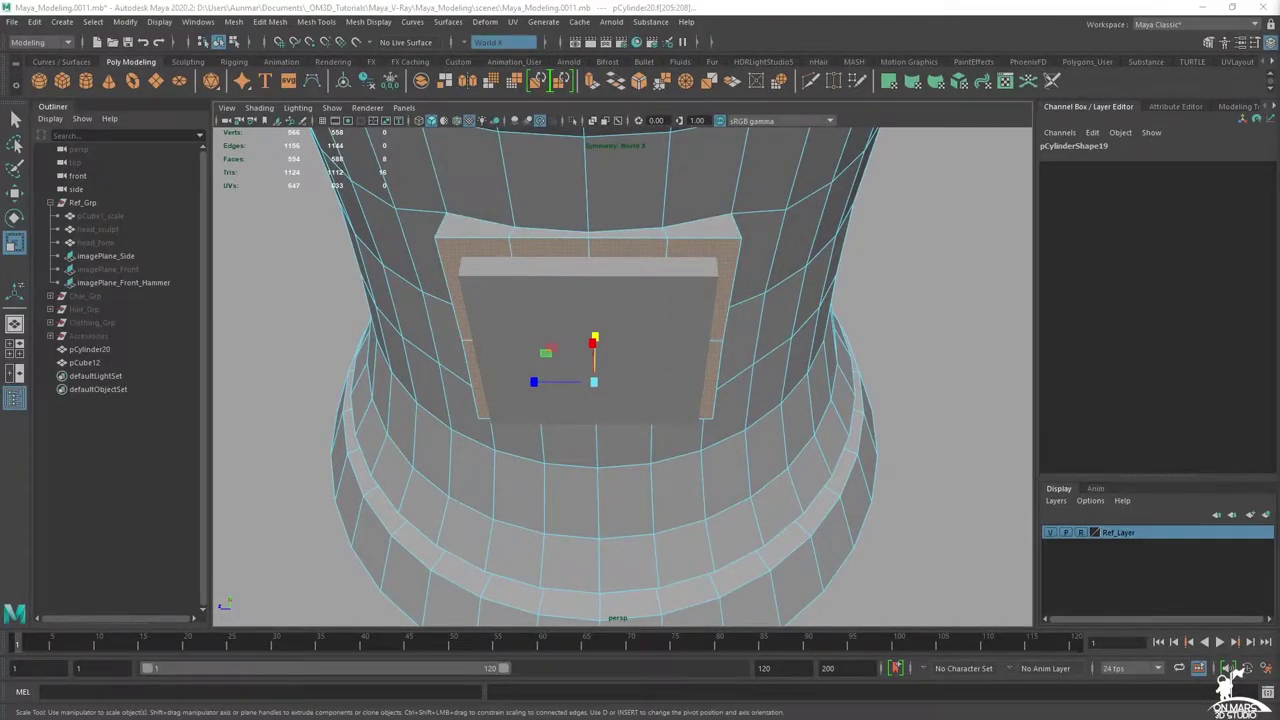
- Reposition the flattened underside faces and scale them inward to fit the cube's footprint, tapering the base
{"action": "left_click_drag", "start_coordinate": [629, 389], "coordinate": [762, 418], "text": "alt"}
{"action": "key", "text": "w"}
{"action": "left_click_drag", "start_coordinate": [533, 267], "coordinate": [501, 245]}
{"action": "left_click_drag", "start_coordinate": [627, 288], "coordinate": [575, 383], "text": "alt"}
{"action": "key", "text": "r"}
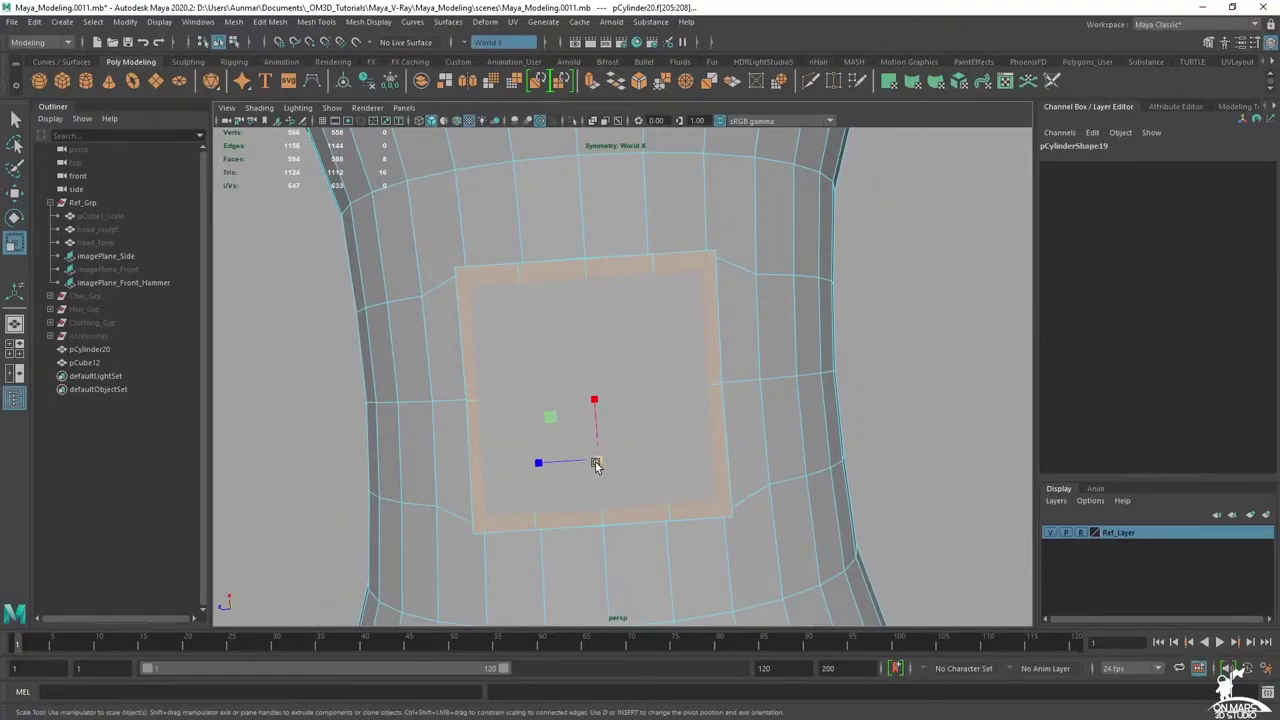
{"action": "left_click_drag", "start_coordinate": [595, 463], "coordinate": [572, 463]}
{"action": "left_click_drag", "start_coordinate": [572, 463], "coordinate": [581, 421], "text": "alt"}
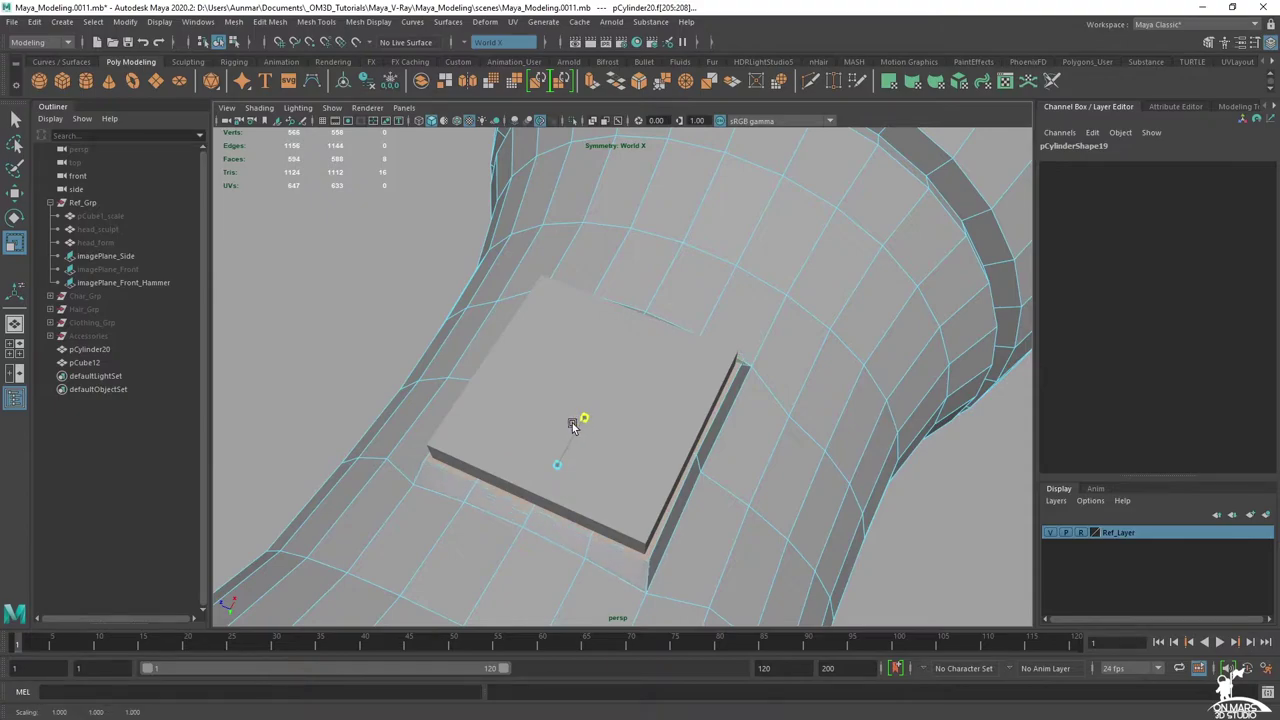
{"action": "left_click_drag", "start_coordinate": [505, 443], "coordinate": [508, 445]}
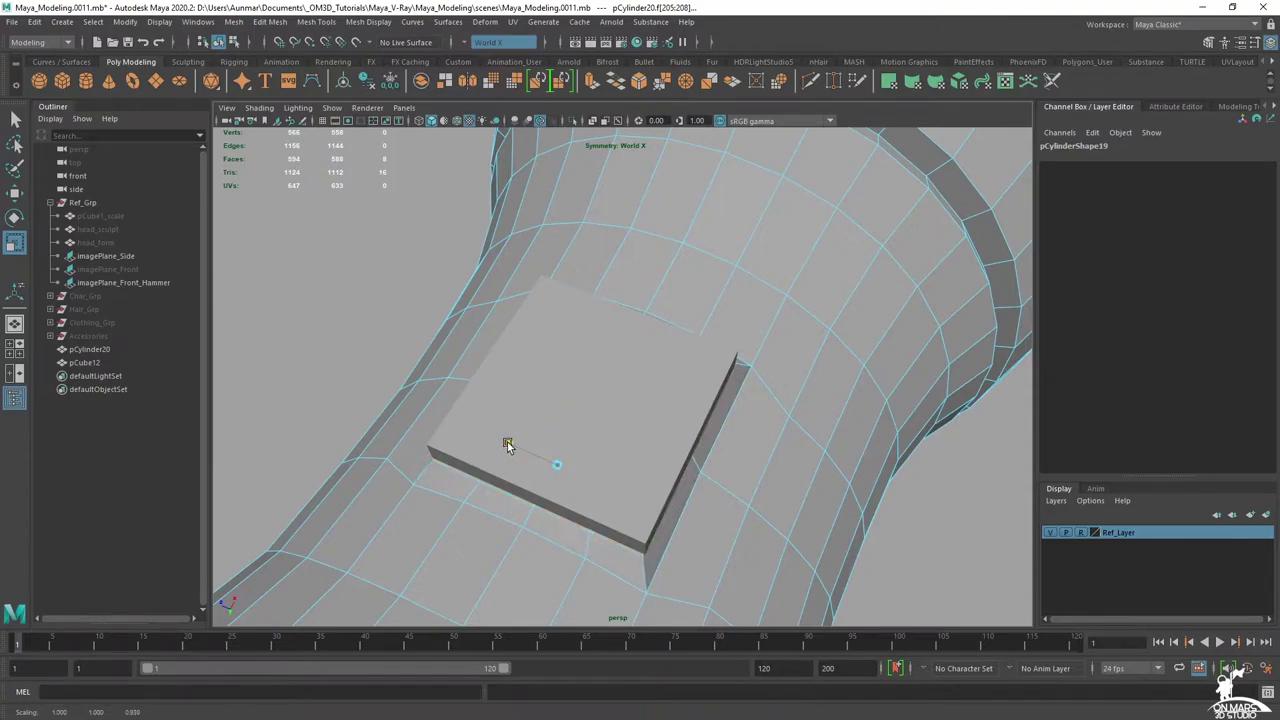
{"action": "left_click_drag", "start_coordinate": [513, 445], "coordinate": [853, 490], "text": "alt"}
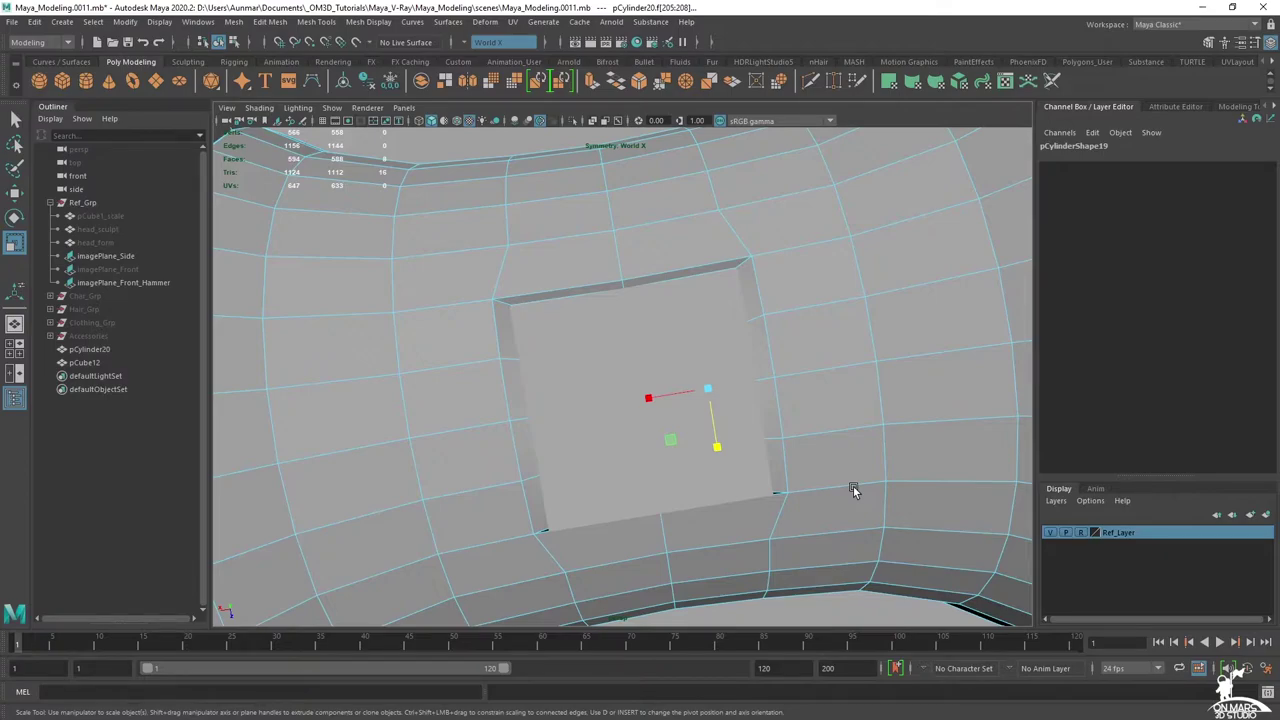
- Select the flattened cube under the hammer head and insert edge loops through its centre in both directions with Multi-Cut
{"action": "left_click_drag", "start_coordinate": [674, 337], "coordinate": [687, 295], "text": "alt"}
{"action": "right_click_drag", "start_coordinate": [655, 261], "coordinate": [760, 161]}
{"action": "left_click", "coordinate": [643, 336]}
{"action": "left_click_drag", "start_coordinate": [643, 336], "coordinate": [833, 491], "text": "alt"}
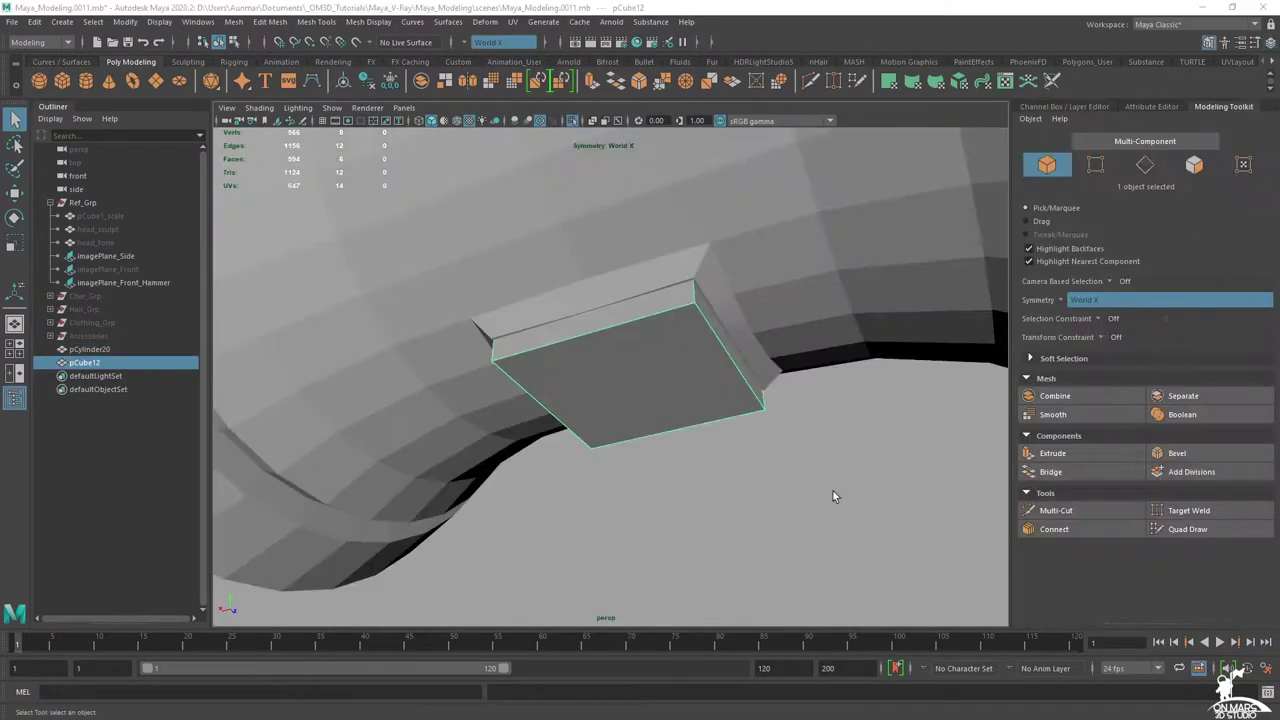
{"action": "left_click_drag", "start_coordinate": [624, 270], "coordinate": [634, 269], "text": "alt"}
{"action": "right_click_drag", "start_coordinate": [634, 269], "coordinate": [660, 323], "text": "alt"}
{"action": "left_click_drag", "start_coordinate": [660, 323], "coordinate": [674, 311], "text": "alt"}
{"action": "mouse_move", "coordinate": [739, 283]}
{"action": "left_mouse_down", "text": "alt"}
{"action": "mouse_move", "coordinate": [649, 327]}
{"action": "mouse_move", "coordinate": [745, 275]}
{"action": "left_mouse_up", "text": "alt"}
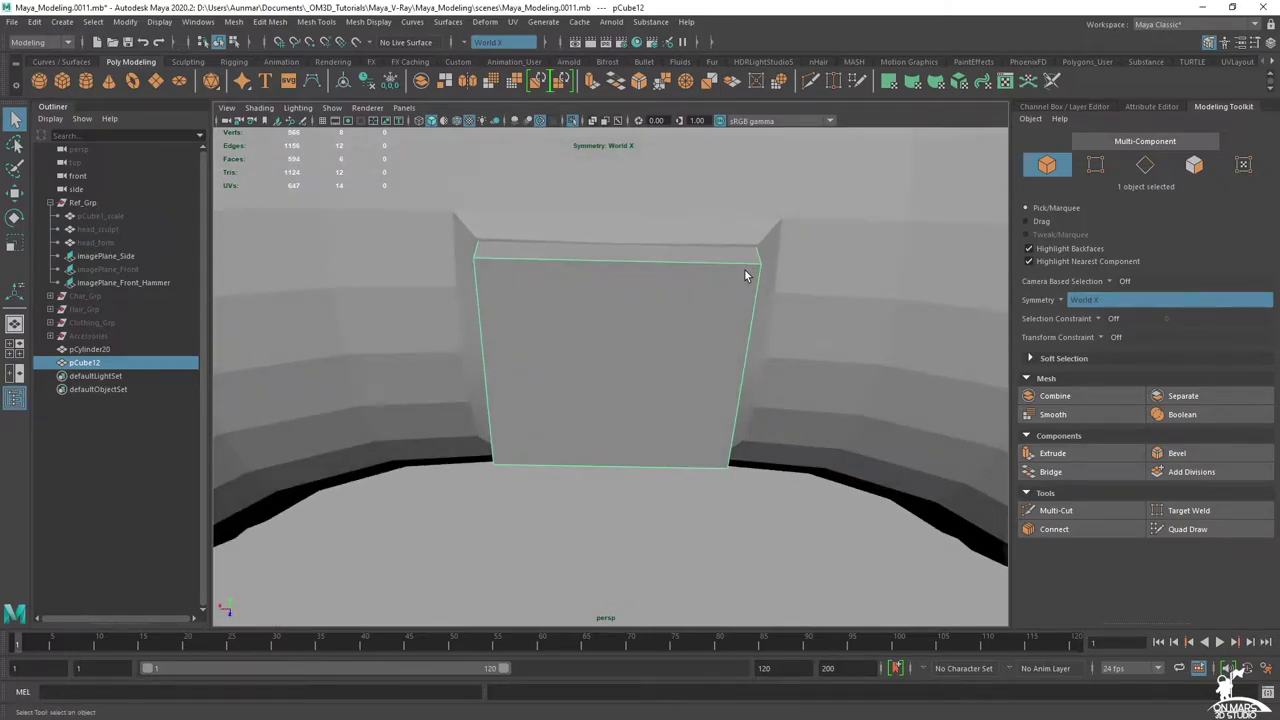
{"action": "right_click", "coordinate": [655, 278], "text": "shift"}
{"action": "left_click", "coordinate": [582, 278]}
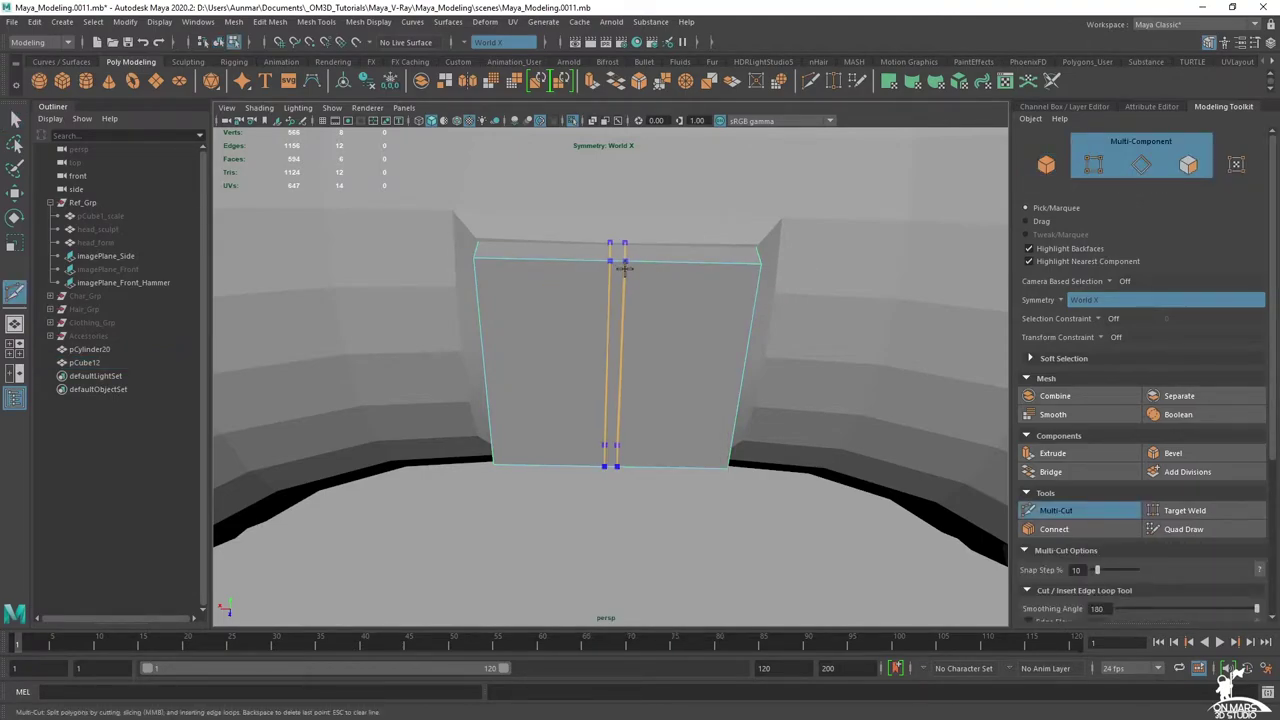
{"action": "left_click", "coordinate": [616, 268], "text": "ctrl"}
{"action": "middle_click", "coordinate": [615, 367], "text": "ctrl"}
- Insert further edge loops halfway between the cube's centre and sides, dividing its underside into a 4 by 4 grid
{"action": "left_click_drag", "start_coordinate": [645, 365], "coordinate": [677, 305], "text": "alt"}
{"action": "left_click", "coordinate": [668, 352], "text": "ctrl"}
{"action": "left_click", "coordinate": [681, 276], "text": "ctrl"}
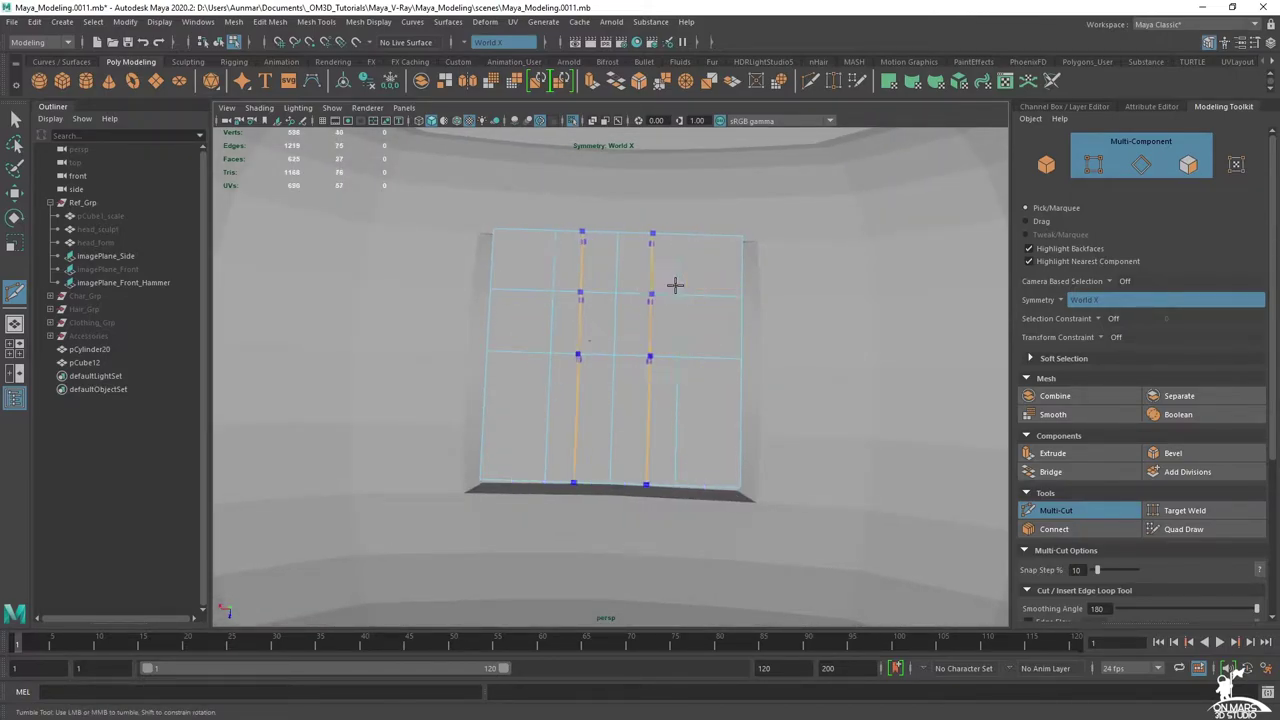
{"action": "left_click", "coordinate": [682, 419], "text": "ctrl"}
{"action": "left_click_drag", "start_coordinate": [717, 349], "coordinate": [607, 303], "text": "alt"}
{"action": "left_click_drag", "start_coordinate": [748, 352], "coordinate": [591, 271], "text": "alt"}
- Finish Multi-Cut, switch the cube to face selection and turn symmetry off
{"action": "key", "text": "q"}
{"action": "right_click_drag", "start_coordinate": [666, 287], "coordinate": [666, 325]}
{"action": "left_click_drag", "start_coordinate": [773, 343], "coordinate": [727, 311], "text": "alt"}
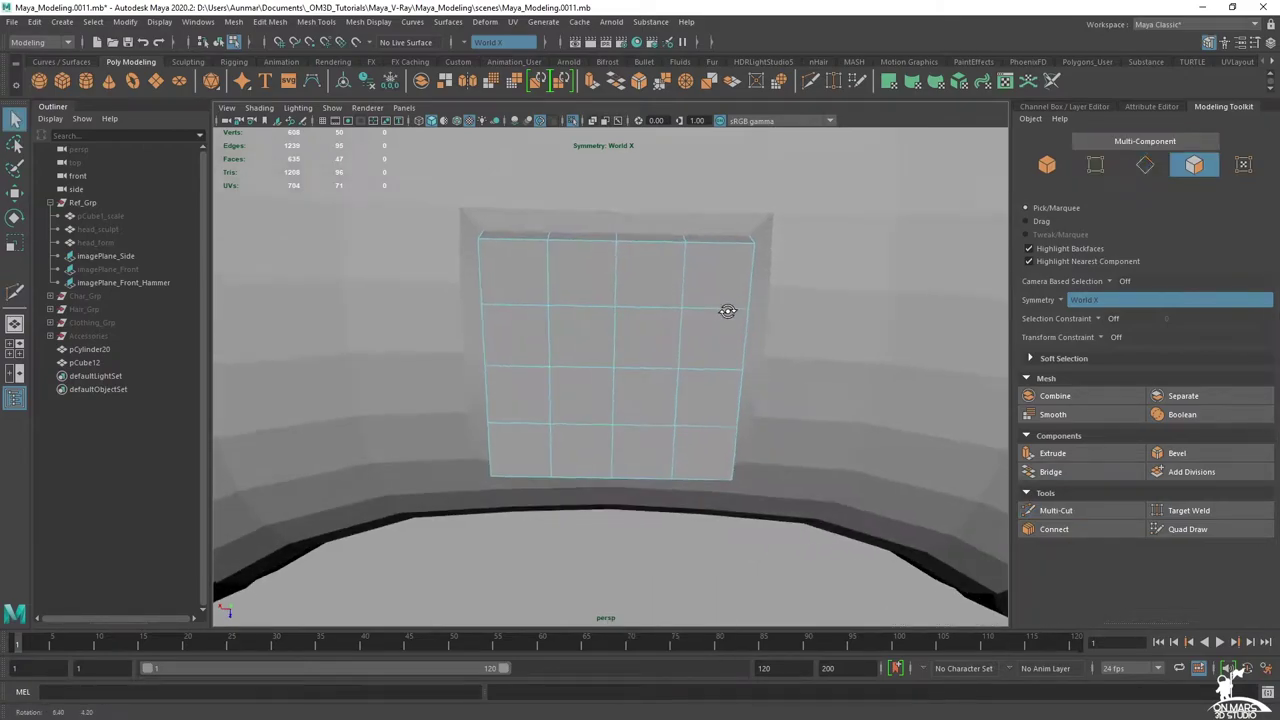
{"action": "left_click", "coordinate": [1064, 297]}
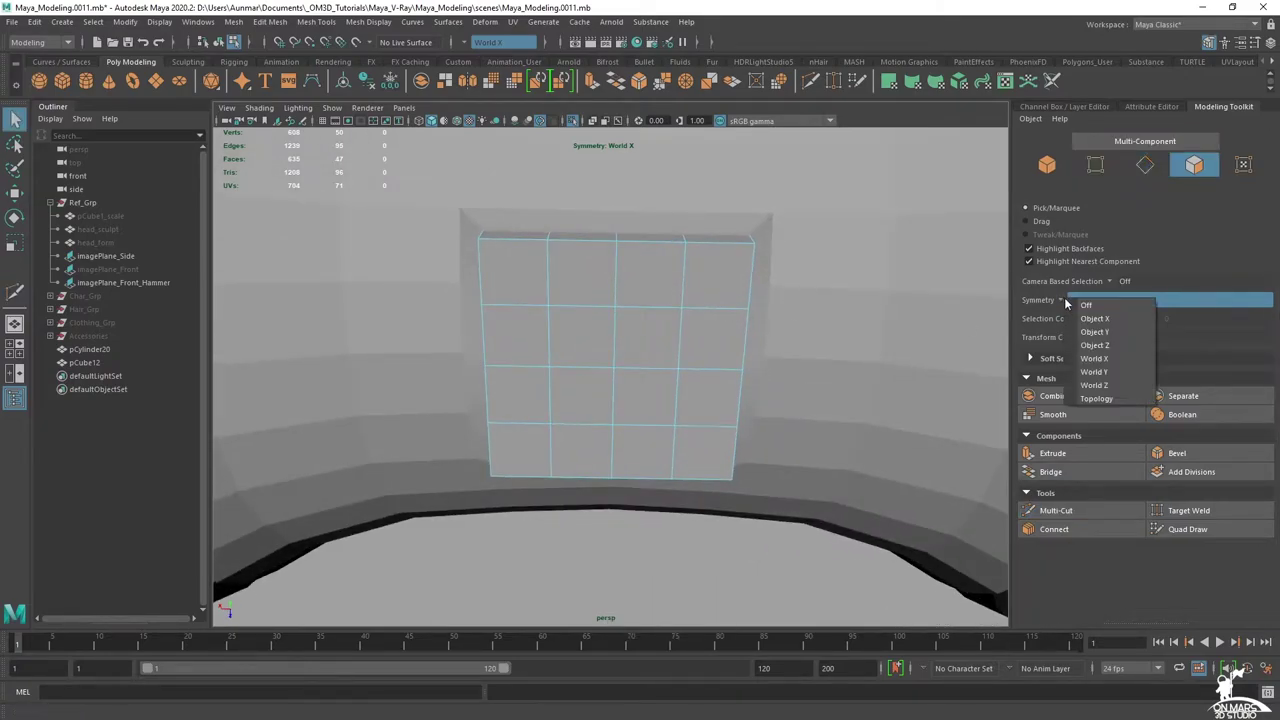
{"action": "left_click", "coordinate": [1110, 305]}
- Select all 16 faces of the grid on the cube's underside
{"action": "left_click_drag", "start_coordinate": [663, 274], "coordinate": [580, 278], "text": "alt"}
{"action": "right_click_drag", "start_coordinate": [551, 273], "coordinate": [551, 309]}
{"action": "left_click", "coordinate": [481, 312]}
{"action": "left_click_drag", "start_coordinate": [582, 297], "coordinate": [590, 284], "text": "alt"}
{"action": "left_click", "coordinate": [586, 285], "text": "shift"}
{"action": "left_click", "coordinate": [638, 278], "text": "shift"}
{"action": "left_click", "coordinate": [701, 271], "text": "shift"}
{"action": "left_click", "coordinate": [702, 329], "text": "shift"}
{"action": "left_click", "coordinate": [655, 340], "text": "shift"}
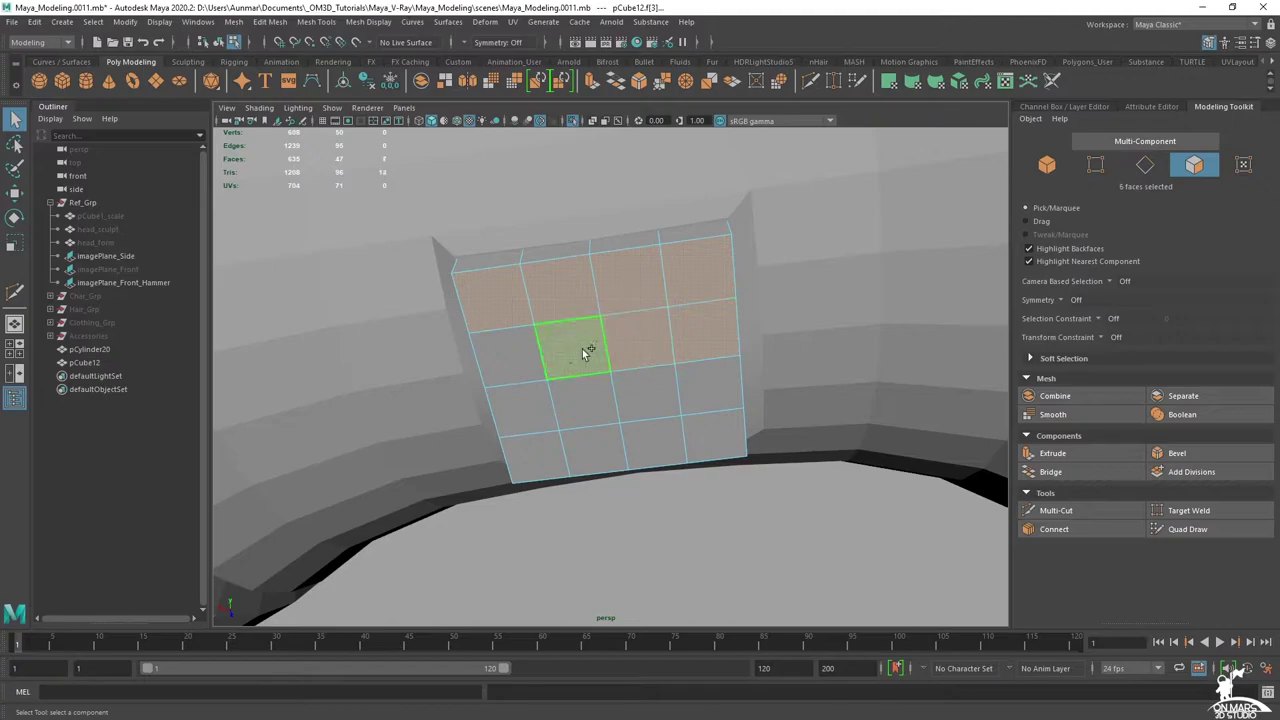
{"action": "left_click", "coordinate": [529, 406], "text": "shift"}
{"action": "left_click", "coordinate": [586, 408], "text": "shift"}
{"action": "left_click", "coordinate": [646, 400], "text": "shift"}
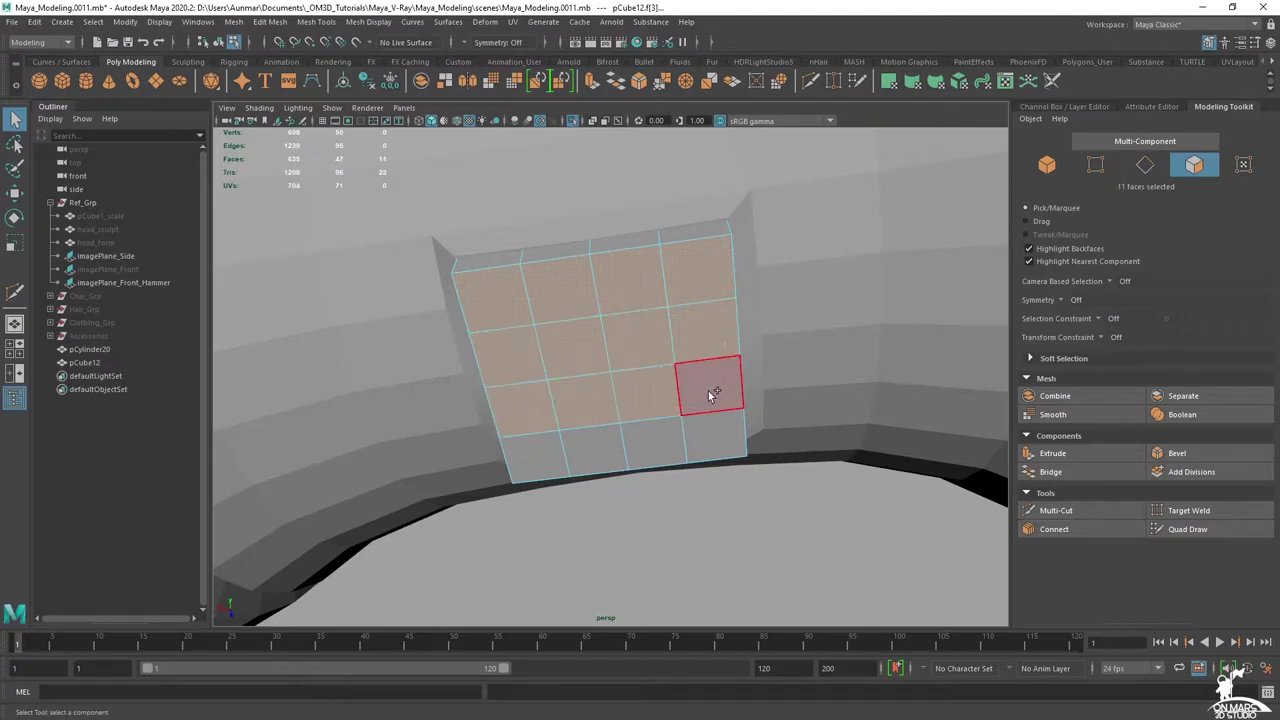
{"action": "left_click", "coordinate": [710, 391], "text": "shift"}
{"action": "left_click", "coordinate": [685, 430], "text": "shift"}
{"action": "left_click", "coordinate": [650, 446], "text": "shift"}
{"action": "left_click", "coordinate": [556, 461], "text": "shift"}
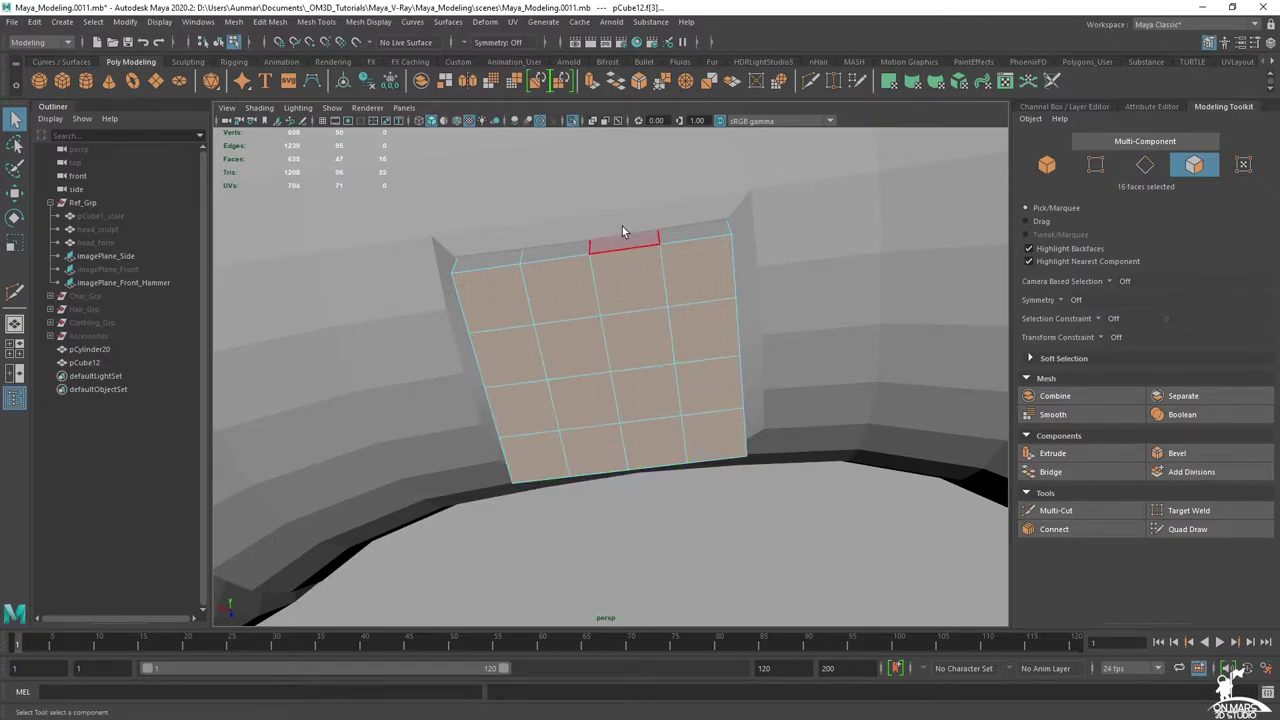
- Extrude the 16 underside faces and scale them uniformly inward using world axes to match the collar's narrower step
{"action": "left_click_drag", "start_coordinate": [610, 325], "coordinate": [634, 328], "text": "alt"}
{"action": "key", "text": "space"}
{"action": "key", "text": "space"}
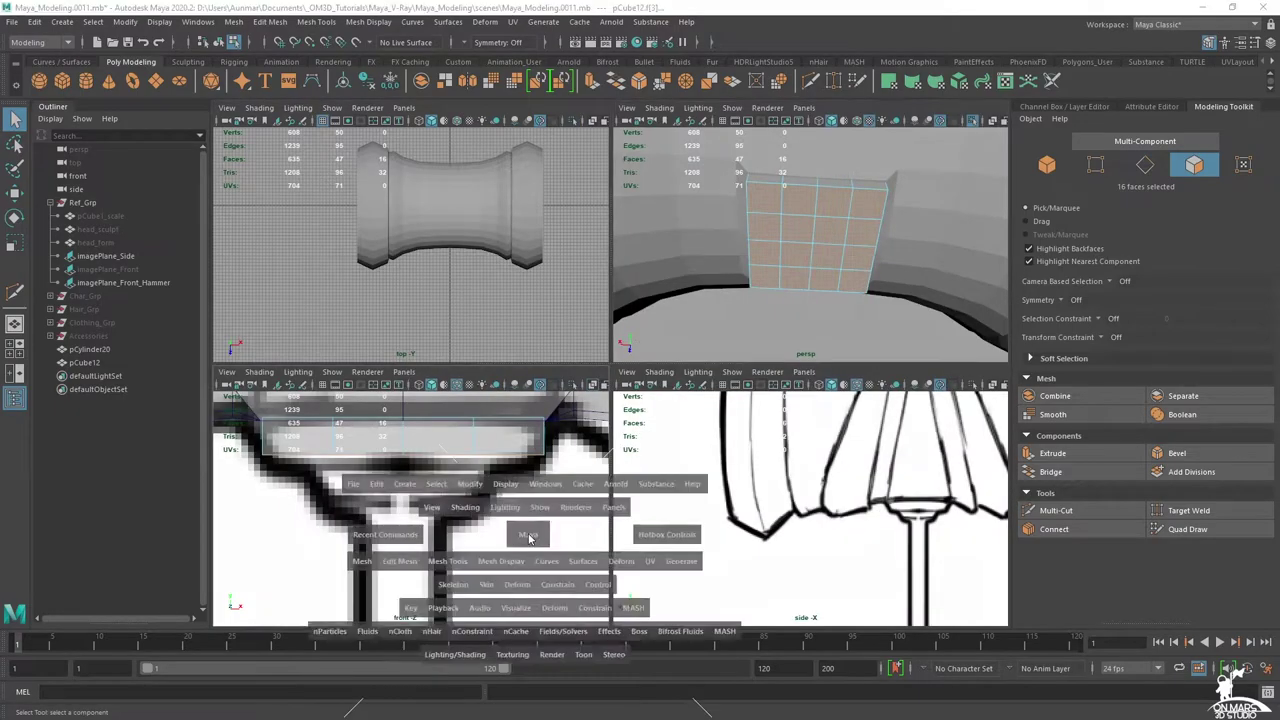
{"action": "scroll", "coordinate": [833, 314], "scroll_direction": "up", "scroll_amount": 2}
{"action": "left_click_drag", "start_coordinate": [833, 314], "coordinate": [797, 326], "text": "alt"}
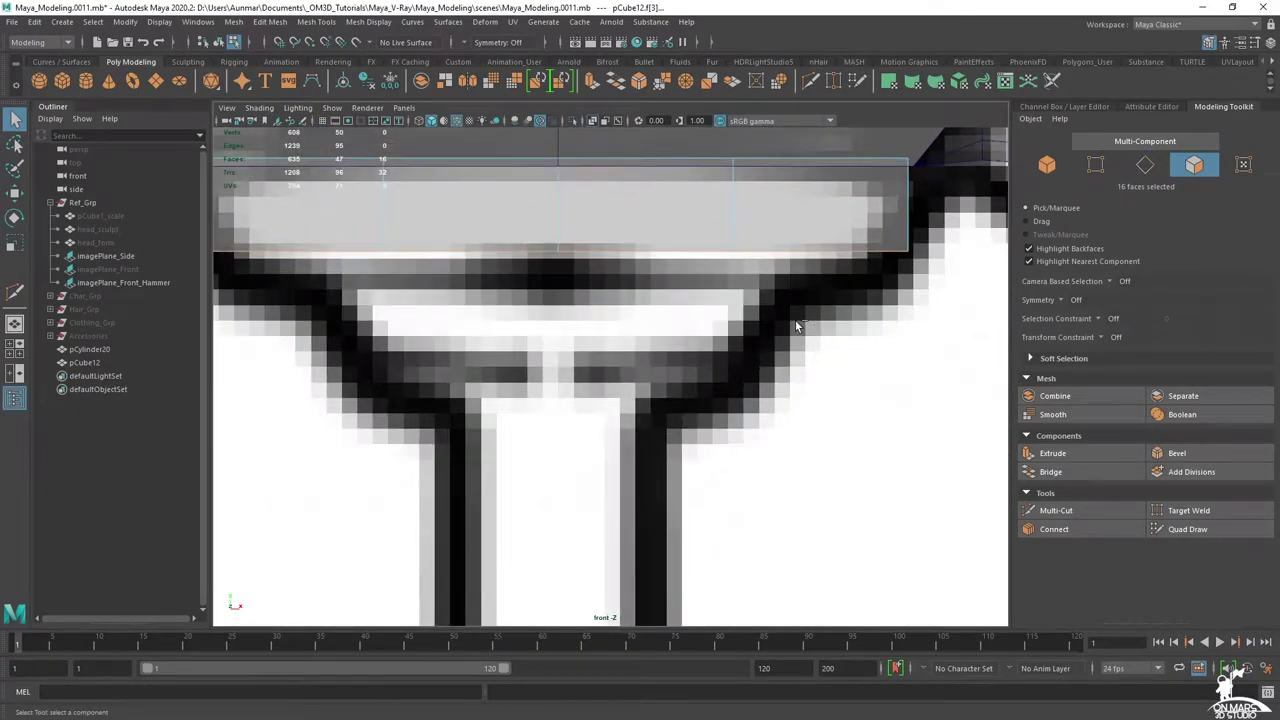
{"action": "key", "text": "space"}
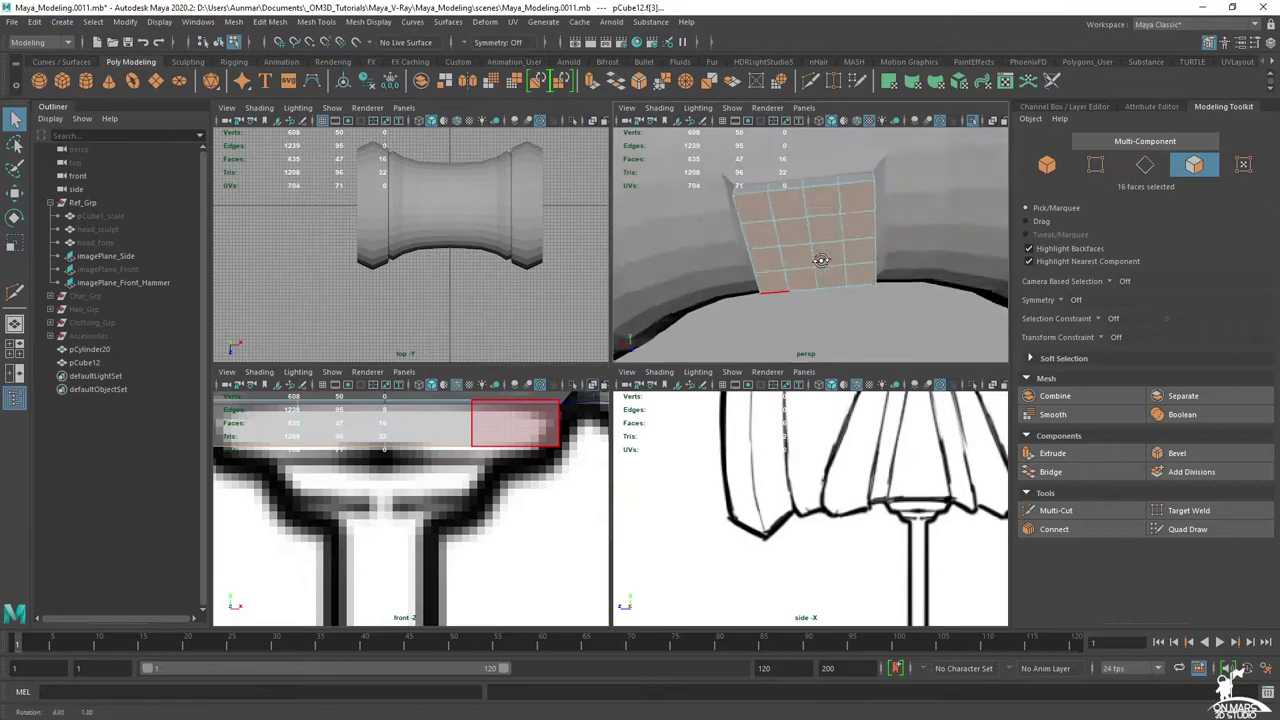
{"action": "right_click", "coordinate": [825, 228], "text": "shift"}
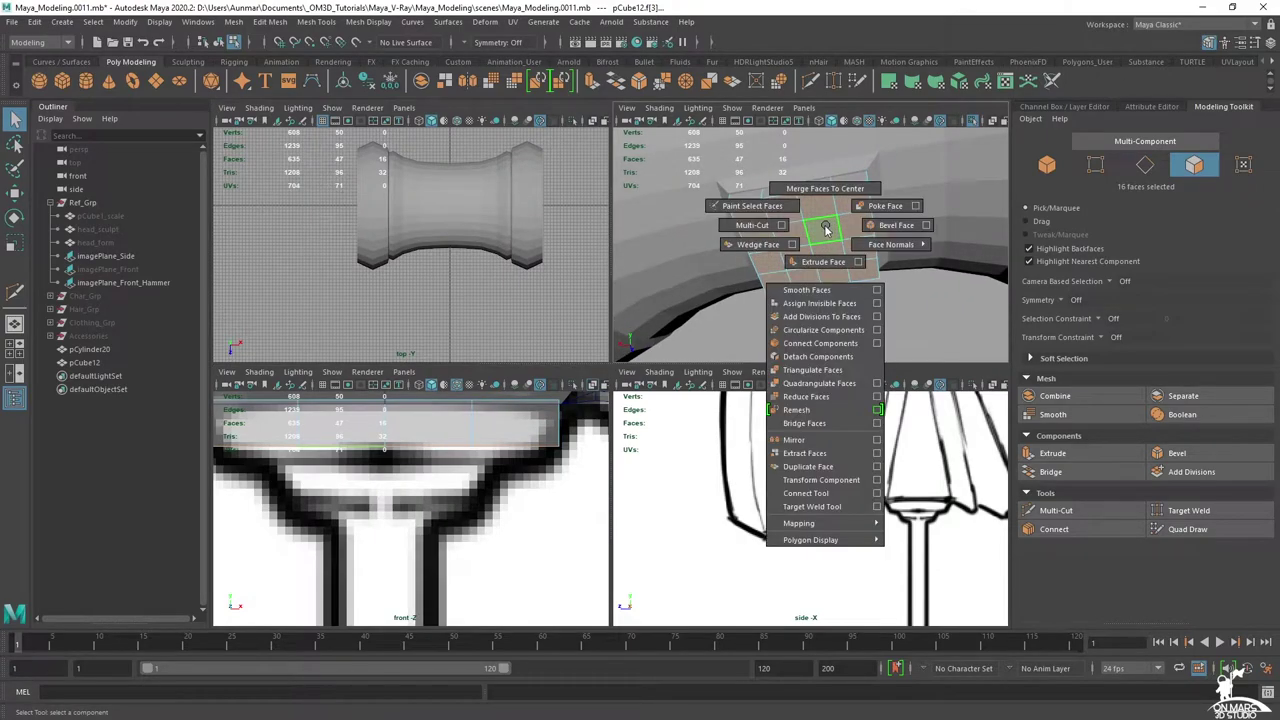
{"action": "right_click_drag", "start_coordinate": [825, 228], "coordinate": [822, 268], "text": "shift"}
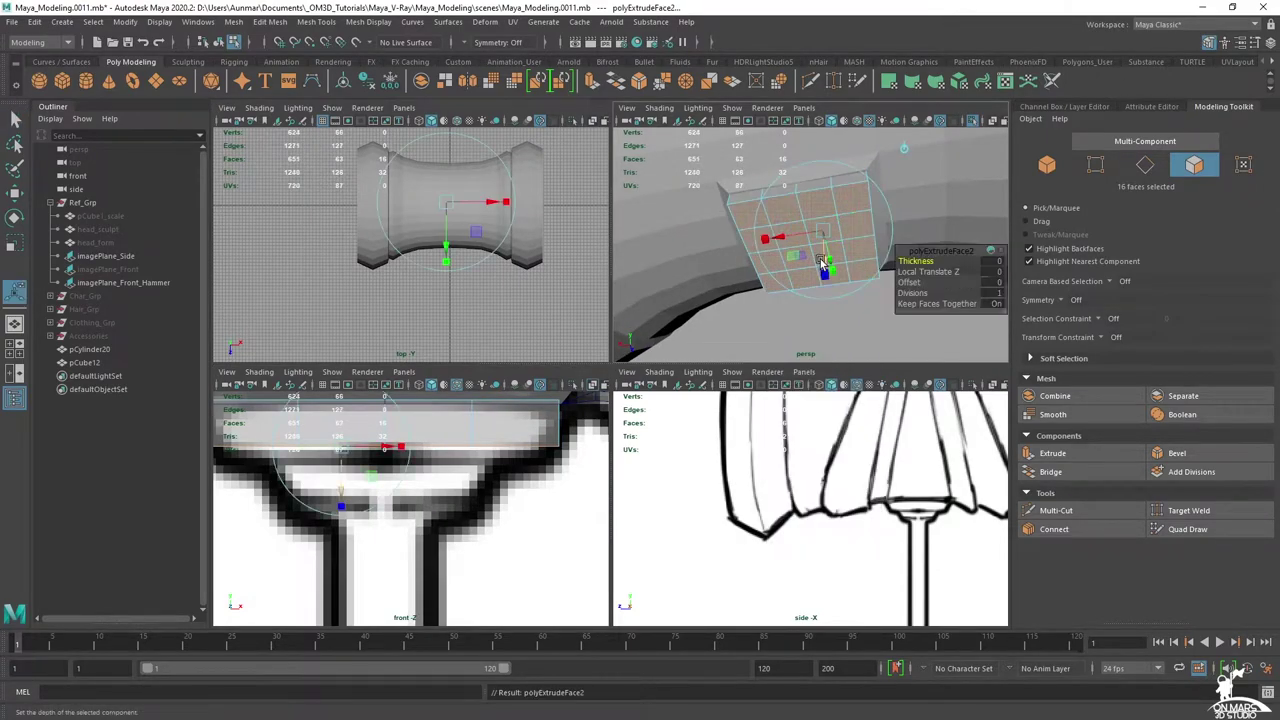
{"action": "left_click", "coordinate": [905, 153]}
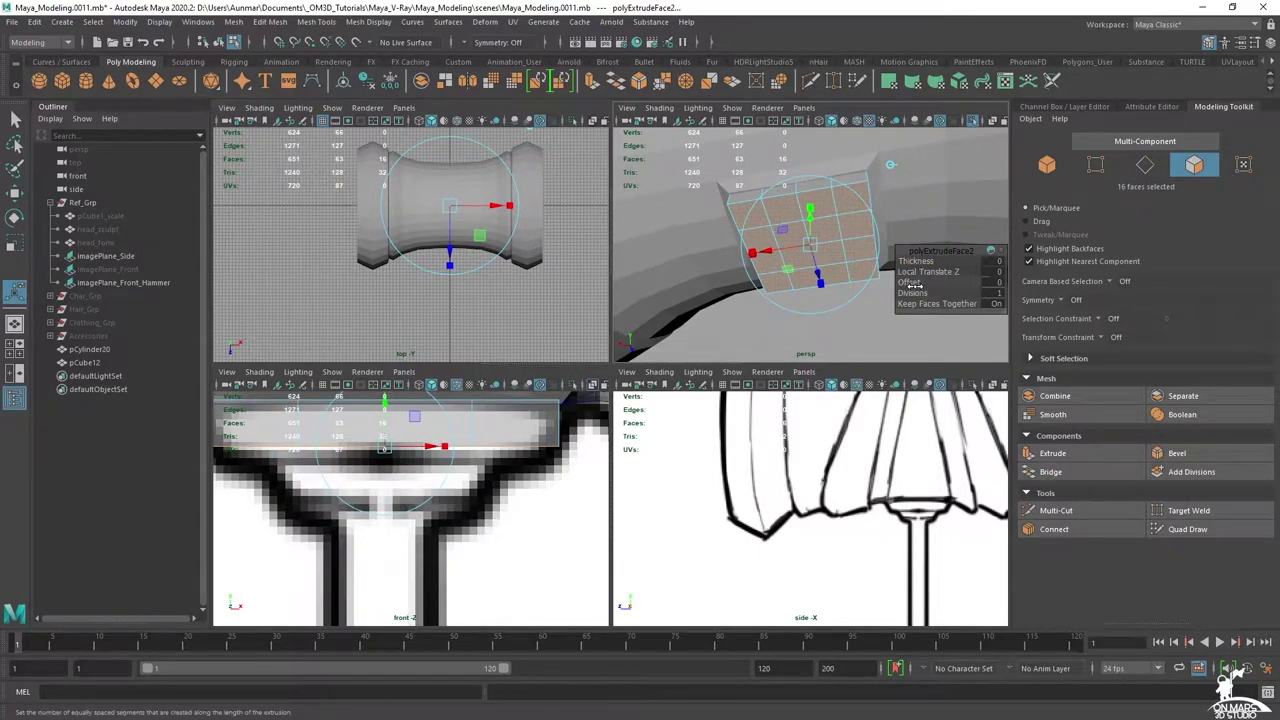
{"action": "left_click", "coordinate": [810, 208]}
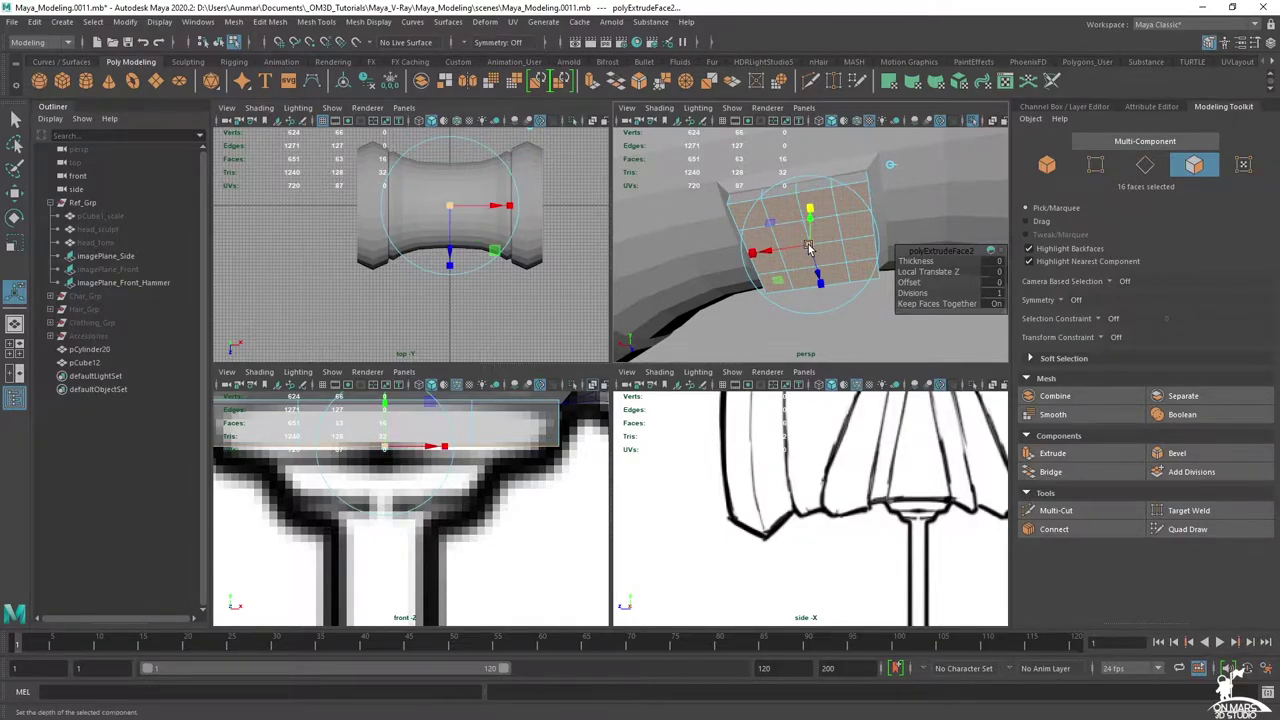
{"action": "left_click_drag", "start_coordinate": [814, 252], "coordinate": [802, 251]}
{"action": "mouse_move", "coordinate": [802, 250]}
{"action": "left_mouse_down", "text": "alt"}
{"action": "mouse_move", "coordinate": [784, 218]}
{"action": "mouse_move", "coordinate": [840, 234]}
{"action": "mouse_move", "coordinate": [815, 256]}
{"action": "left_mouse_up", "text": "alt"}
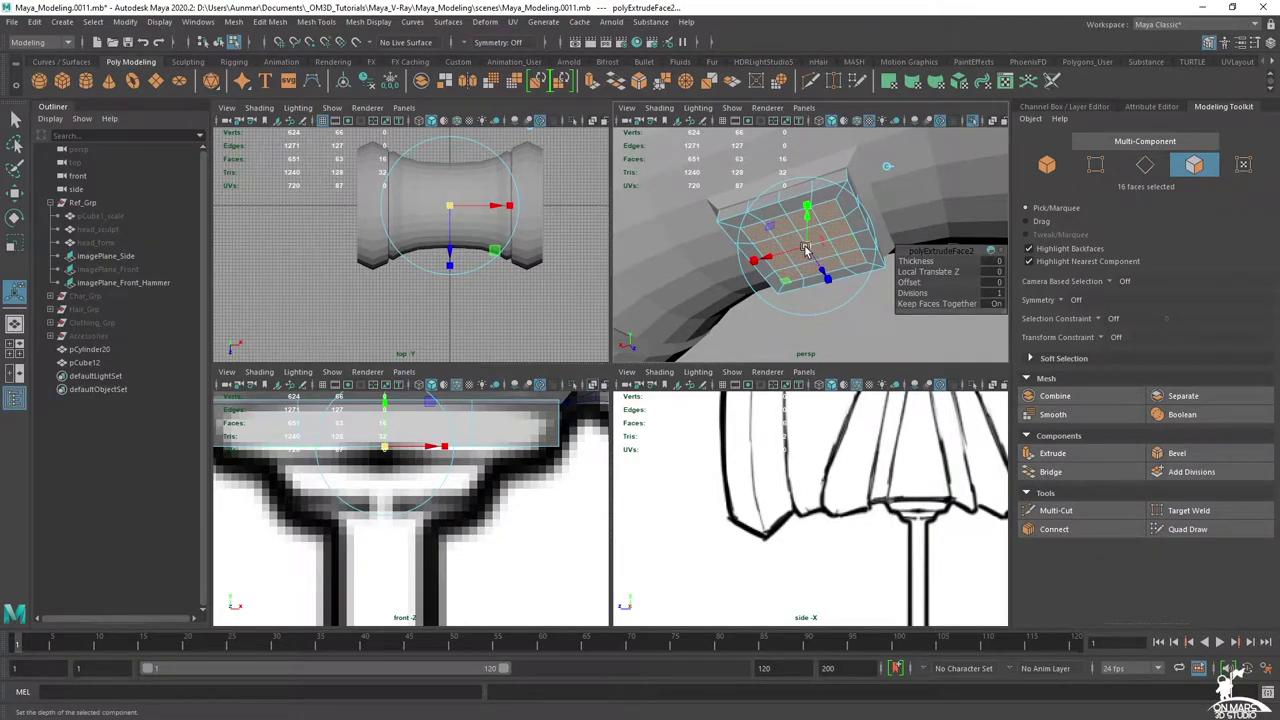
- Extrude the inset faces again, downward with a Local Translate Z of about 1.395, to the collar's lower edge
{"action": "key", "text": "ctrl+e"}
{"action": "left_click_drag", "start_coordinate": [814, 254], "coordinate": [813, 275]}
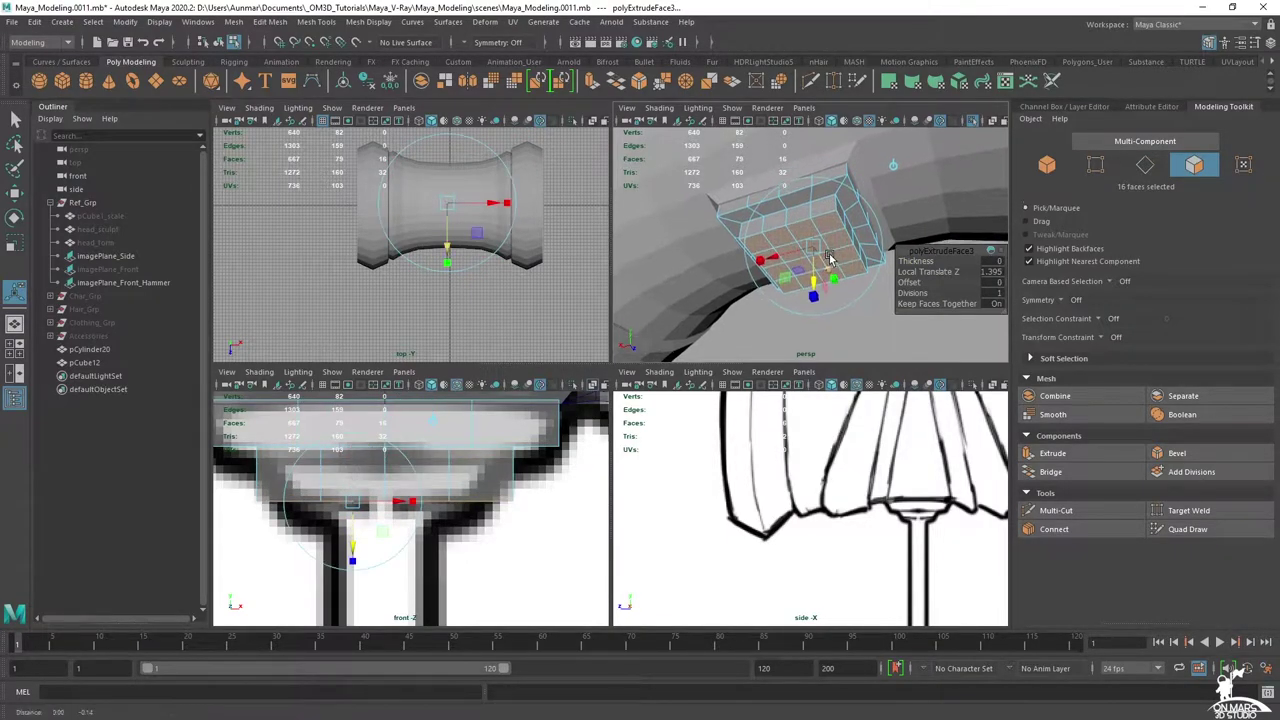
{"action": "scroll", "coordinate": [830, 258], "scroll_direction": "up", "scroll_amount": 3}
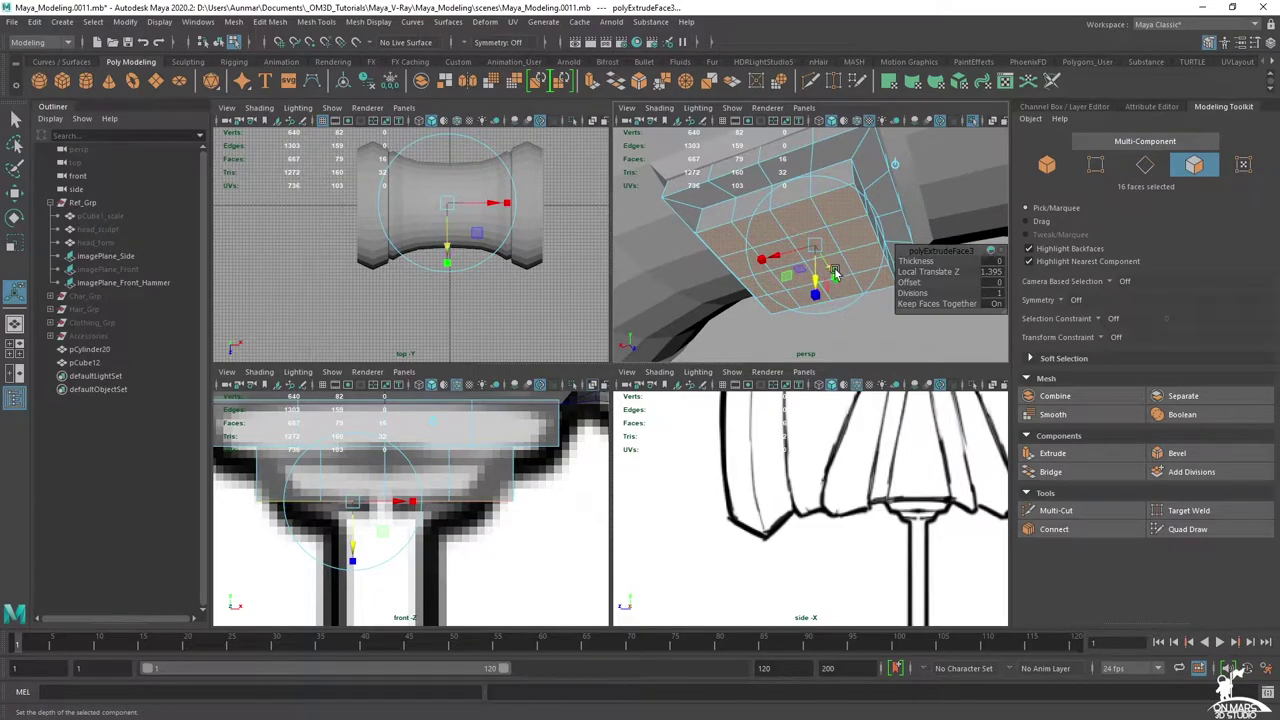
- Try to taper the new extrusion by scaling its end faces uniformly
{"action": "left_click", "coordinate": [816, 297]}
{"action": "left_click_drag", "start_coordinate": [815, 245], "coordinate": [786, 249]}
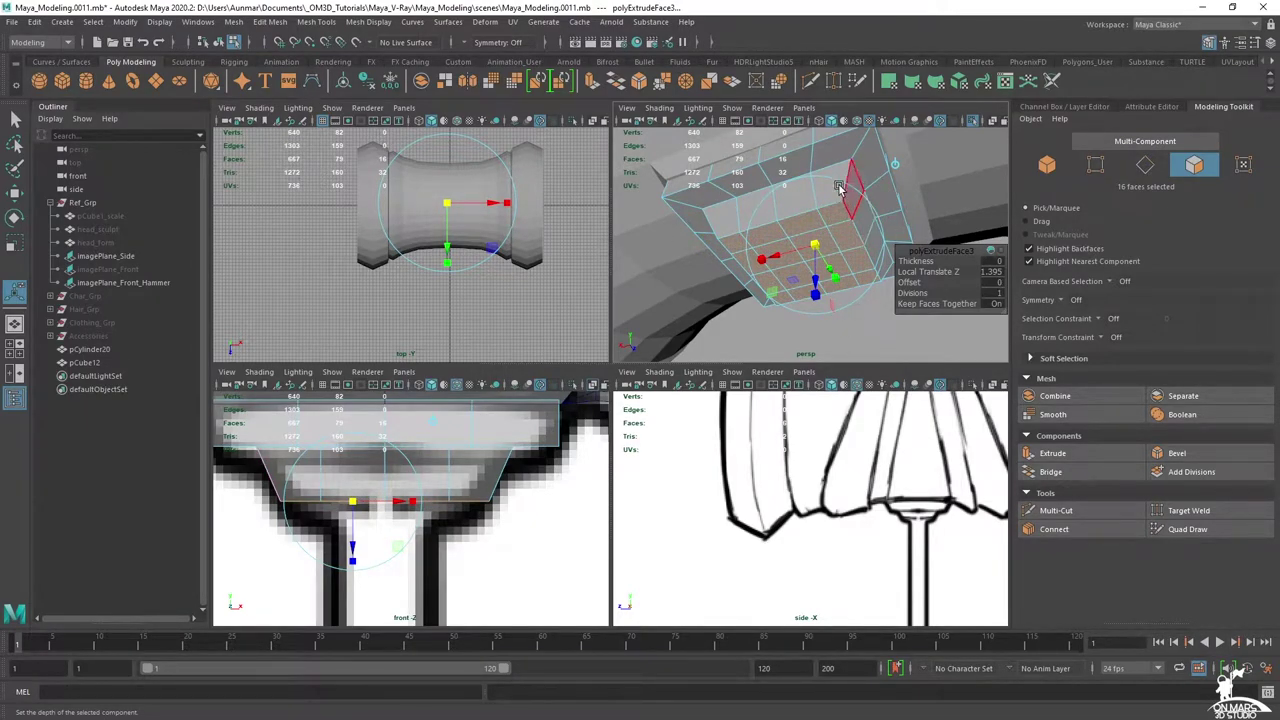
{"action": "key", "text": "ctrl+z"}
- Scale the extruded end faces uniformly inward using world axes to taper the collar's lower step
{"action": "left_click", "coordinate": [896, 164]}
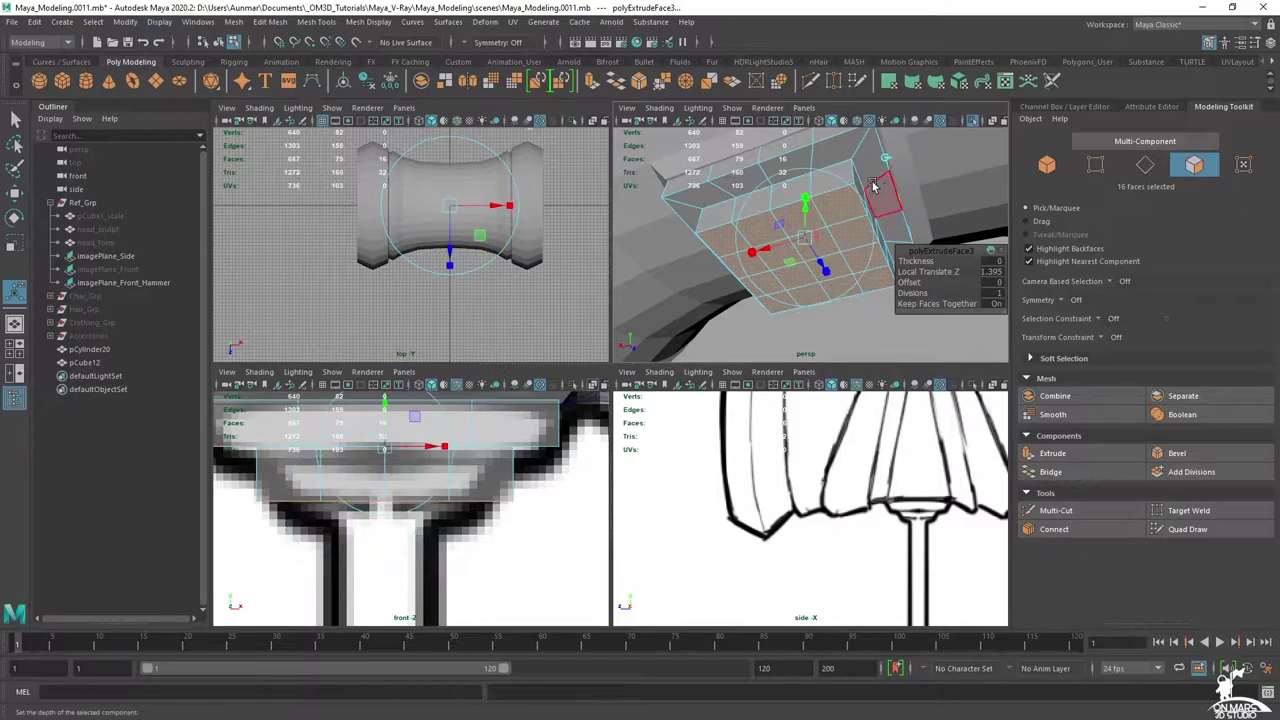
{"action": "left_click", "coordinate": [753, 253]}
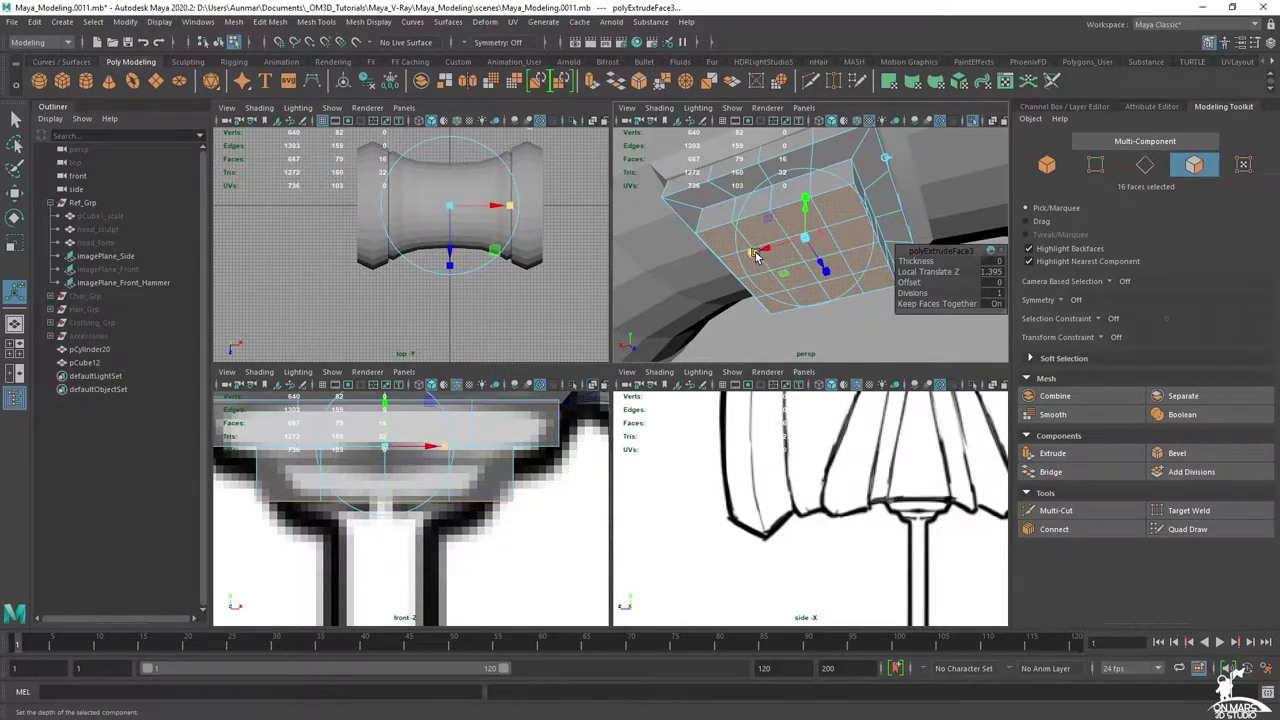
{"action": "left_click_drag", "start_coordinate": [803, 241], "coordinate": [787, 248]}
{"action": "left_click_drag", "start_coordinate": [852, 184], "coordinate": [815, 204], "text": "alt"}
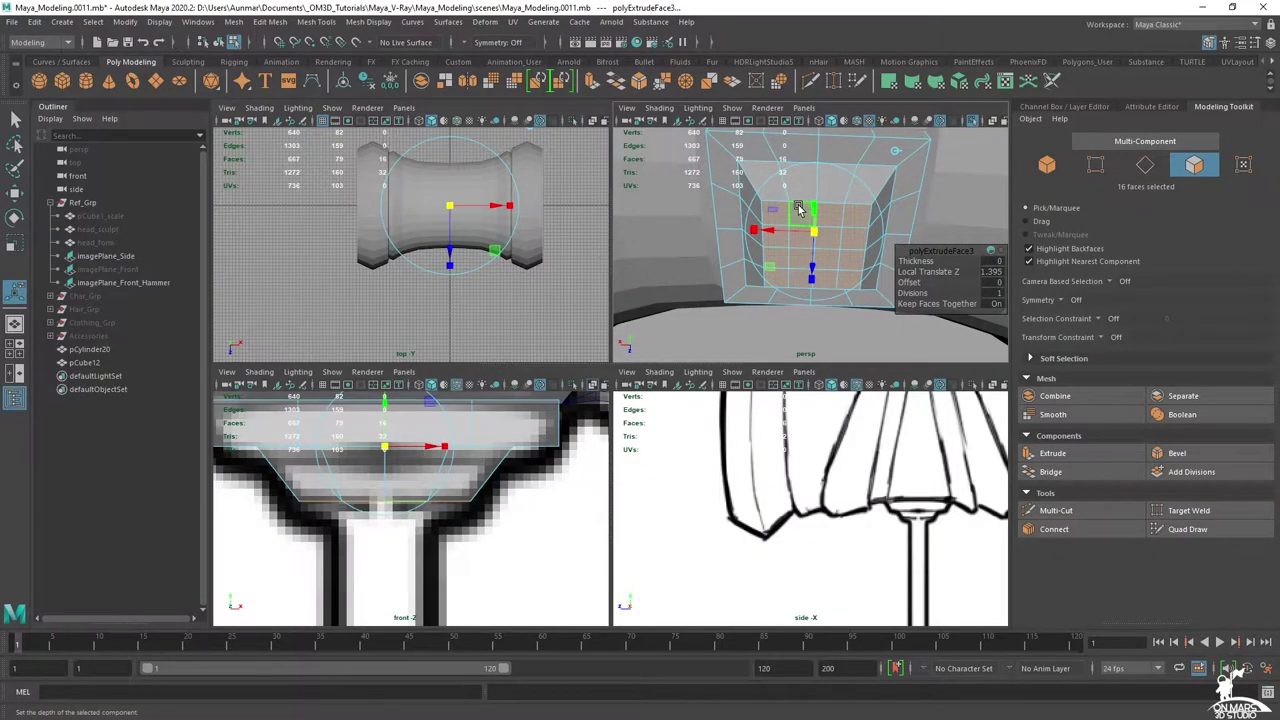
{"action": "key", "text": "q"}
- Lower the 32 vertices along the edge between the collar's two steps to match the front reference
{"action": "key", "text": "space"}
{"action": "middle_click_drag", "start_coordinate": [790, 235], "coordinate": [829, 267], "text": "alt"}
{"action": "right_click_drag", "start_coordinate": [831, 260], "coordinate": [769, 250]}
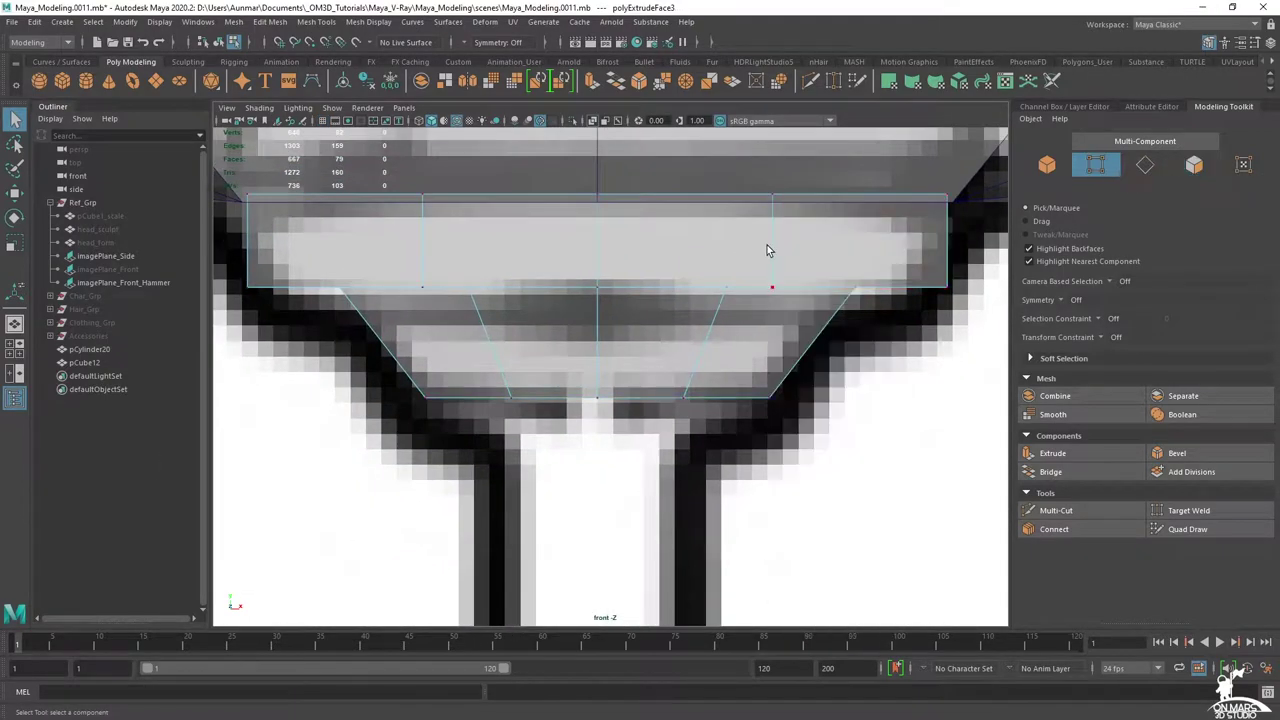
{"action": "scroll", "coordinate": [769, 250], "scroll_direction": "down", "scroll_amount": 4}
{"action": "left_click_drag", "start_coordinate": [799, 355], "coordinate": [394, 326]}
{"action": "scroll", "coordinate": [520, 314], "scroll_direction": "up", "scroll_amount": 2}
{"action": "key", "text": "w"}
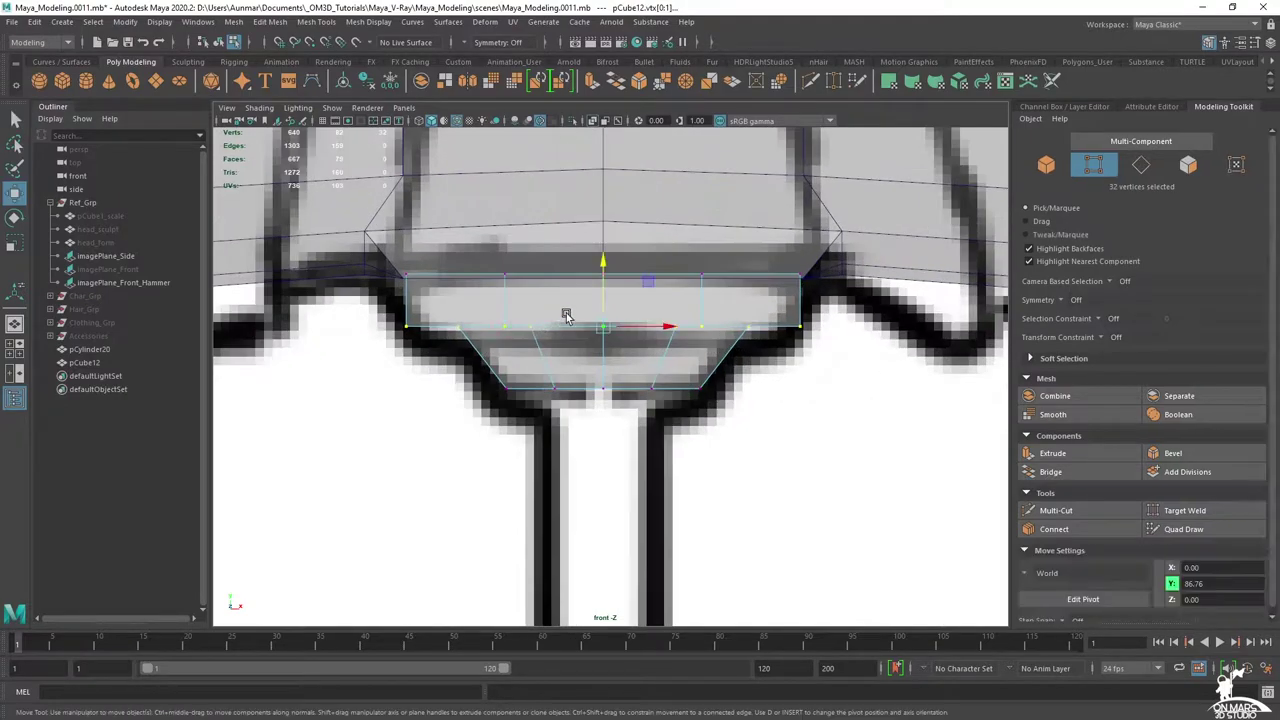
{"action": "left_click_drag", "start_coordinate": [600, 266], "coordinate": [602, 284]}
- Lower the 25 vertices of the collar's bottom row to a world Y of 85.16
{"action": "left_click_drag", "start_coordinate": [733, 403], "coordinate": [466, 380]}
{"action": "left_click_drag", "start_coordinate": [604, 327], "coordinate": [605, 337]}
{"action": "scroll", "coordinate": [634, 317], "scroll_direction": "up", "scroll_amount": 2}
{"action": "middle_click_drag", "start_coordinate": [636, 320], "coordinate": [622, 360], "text": "alt"}
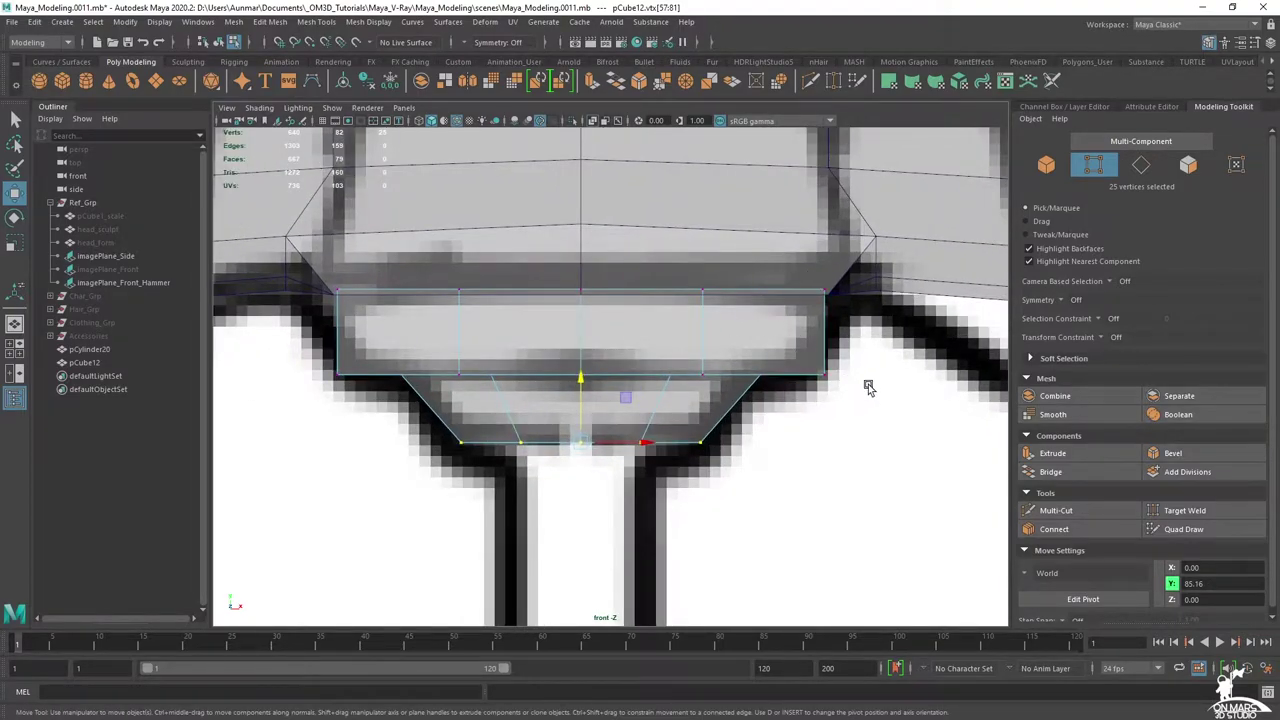
- Select the 16-edge loop around the upper step's lower outer rim and scale it uniformly inward to taper that step
{"action": "key", "text": "space"}
{"action": "key", "text": "space"}
{"action": "left_click_drag", "start_coordinate": [800, 216], "coordinate": [730, 222], "text": "alt"}
{"action": "right_click_drag", "start_coordinate": [740, 197], "coordinate": [739, 162]}
{"action": "key", "text": "q"}
{"action": "double_click", "coordinate": [706, 175]}
{"action": "left_click_drag", "start_coordinate": [745, 276], "coordinate": [659, 364], "text": "alt"}
{"action": "key", "text": "r"}
{"action": "mouse_move", "coordinate": [595, 400]}
{"action": "left_mouse_down", "text": "alt"}
{"action": "mouse_move", "coordinate": [552, 436]}
{"action": "mouse_move", "coordinate": [591, 390]}
{"action": "mouse_move", "coordinate": [573, 397]}
{"action": "left_mouse_up", "text": "alt"}
{"action": "key", "text": "ctrl+z"}
{"action": "key", "text": "space"}
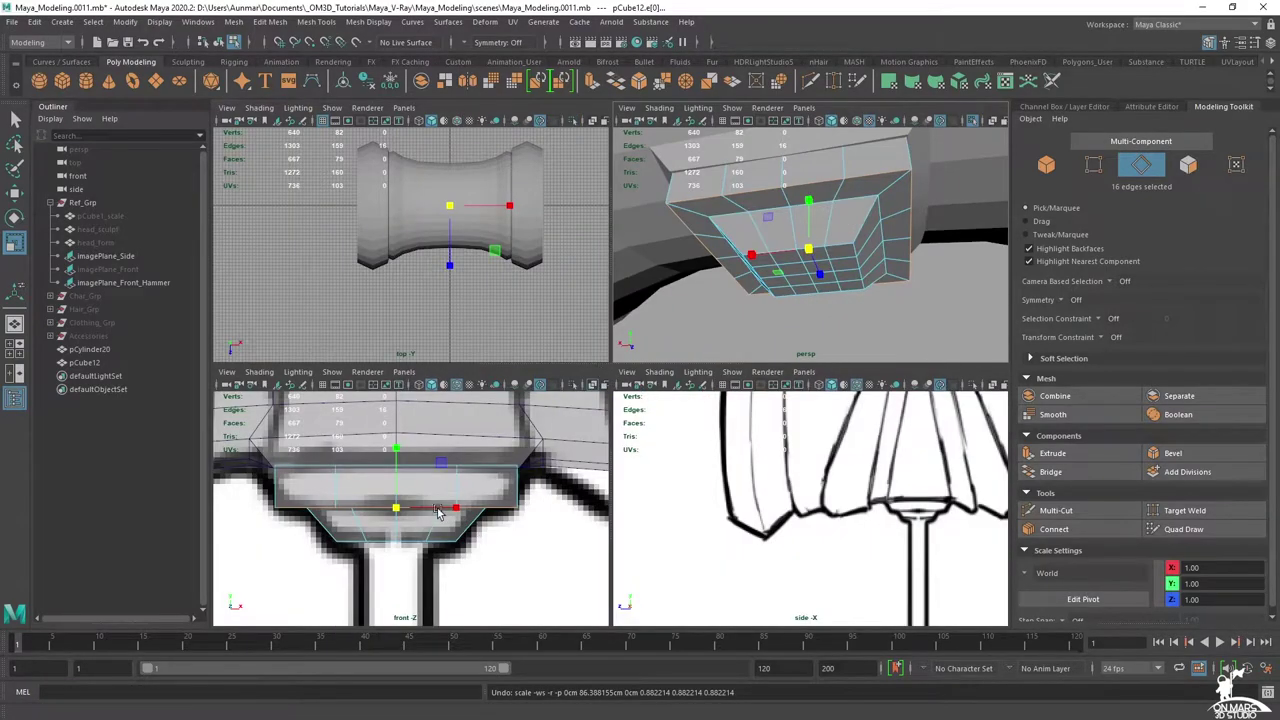
{"action": "left_click_drag", "start_coordinate": [395, 511], "coordinate": [370, 514]}
{"action": "key", "text": "w"}
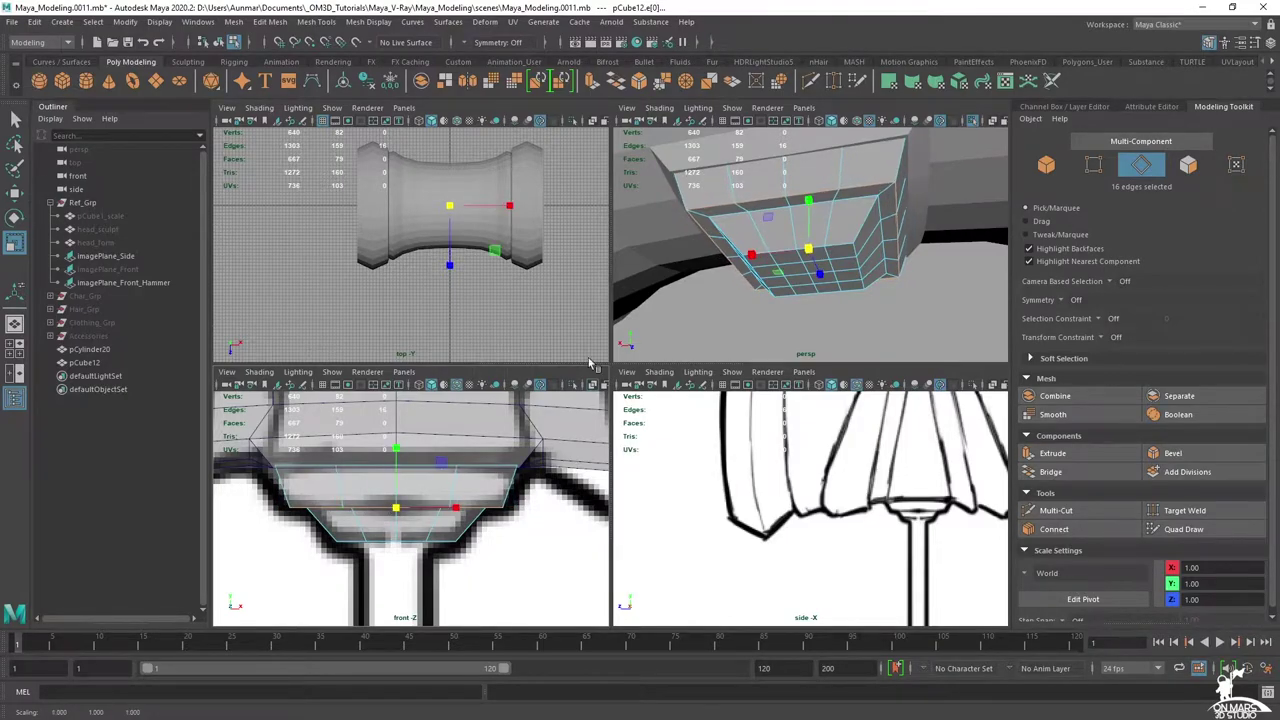
- Scale the edge loop at the top of the lower step and the 16 bottom faces slightly inward to fit the reference
{"action": "double_click", "coordinate": [856, 202]}
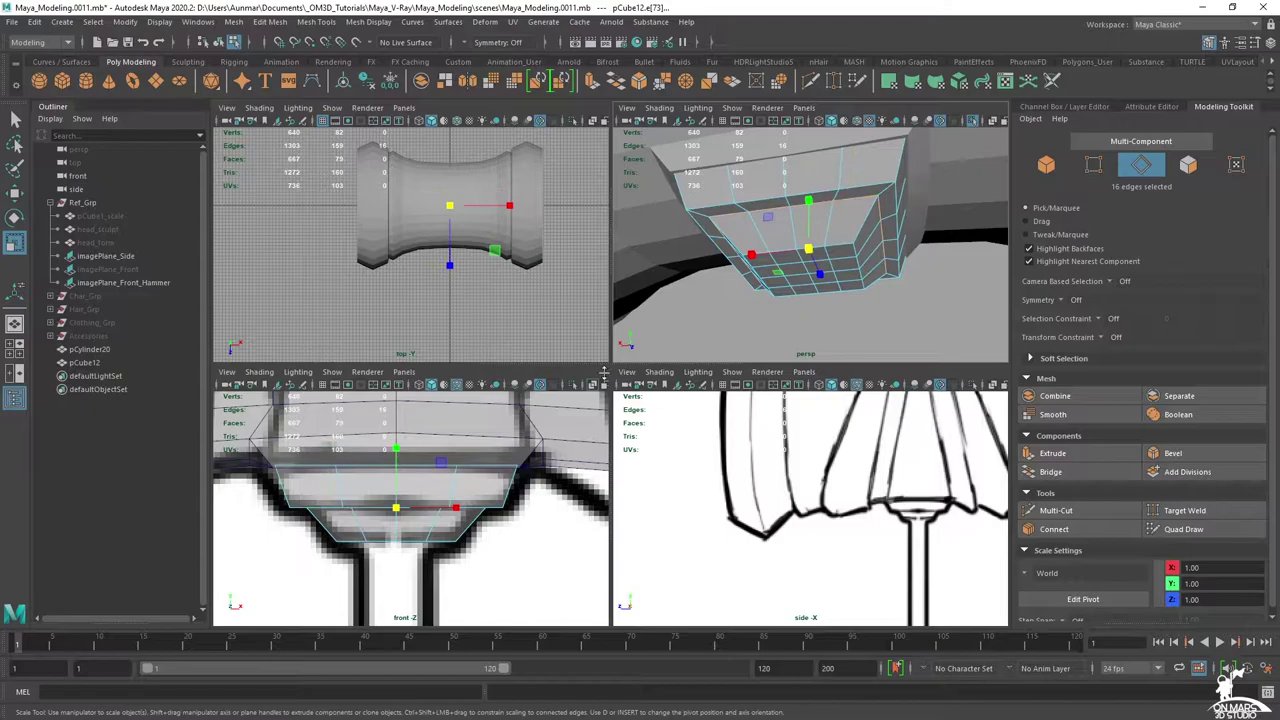
{"action": "left_click_drag", "start_coordinate": [396, 510], "coordinate": [384, 512]}
{"action": "left_click_drag", "start_coordinate": [847, 263], "coordinate": [853, 238], "text": "alt"}
{"action": "key", "text": "q"}
{"action": "right_click_drag", "start_coordinate": [838, 208], "coordinate": [834, 243]}
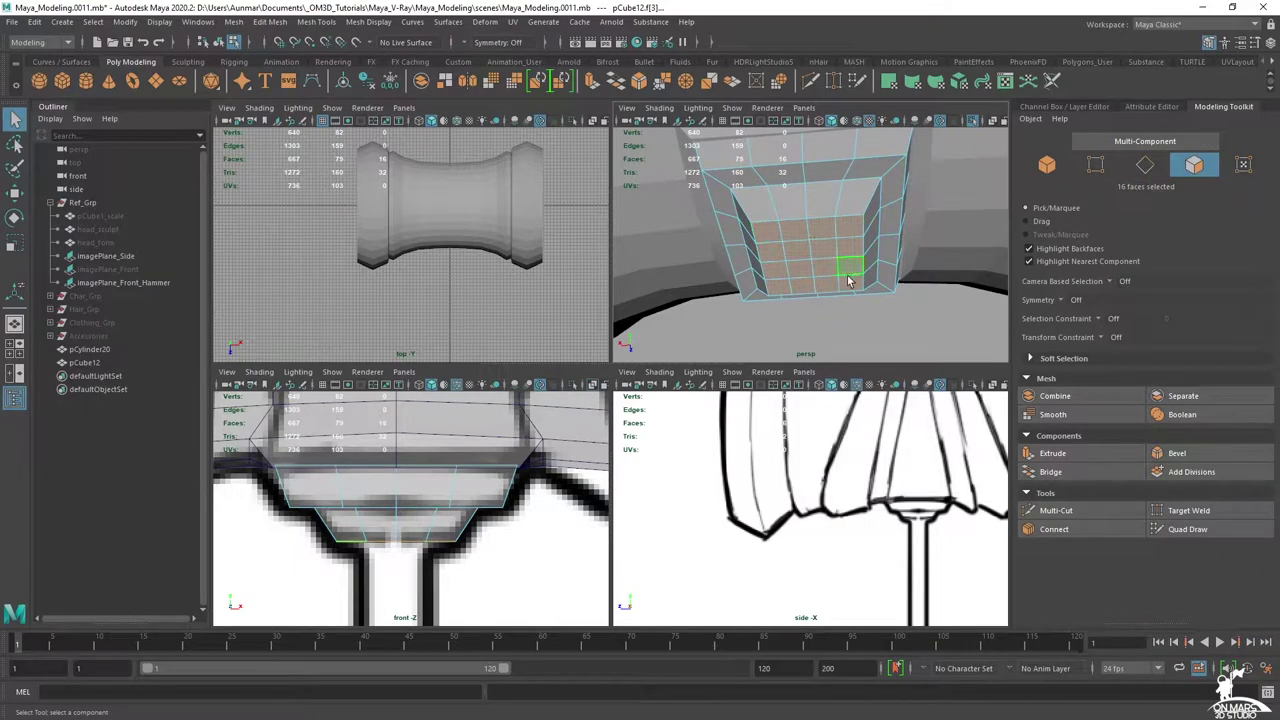
{"action": "key", "text": "r"}
{"action": "left_click_drag", "start_coordinate": [811, 258], "coordinate": [804, 259]}
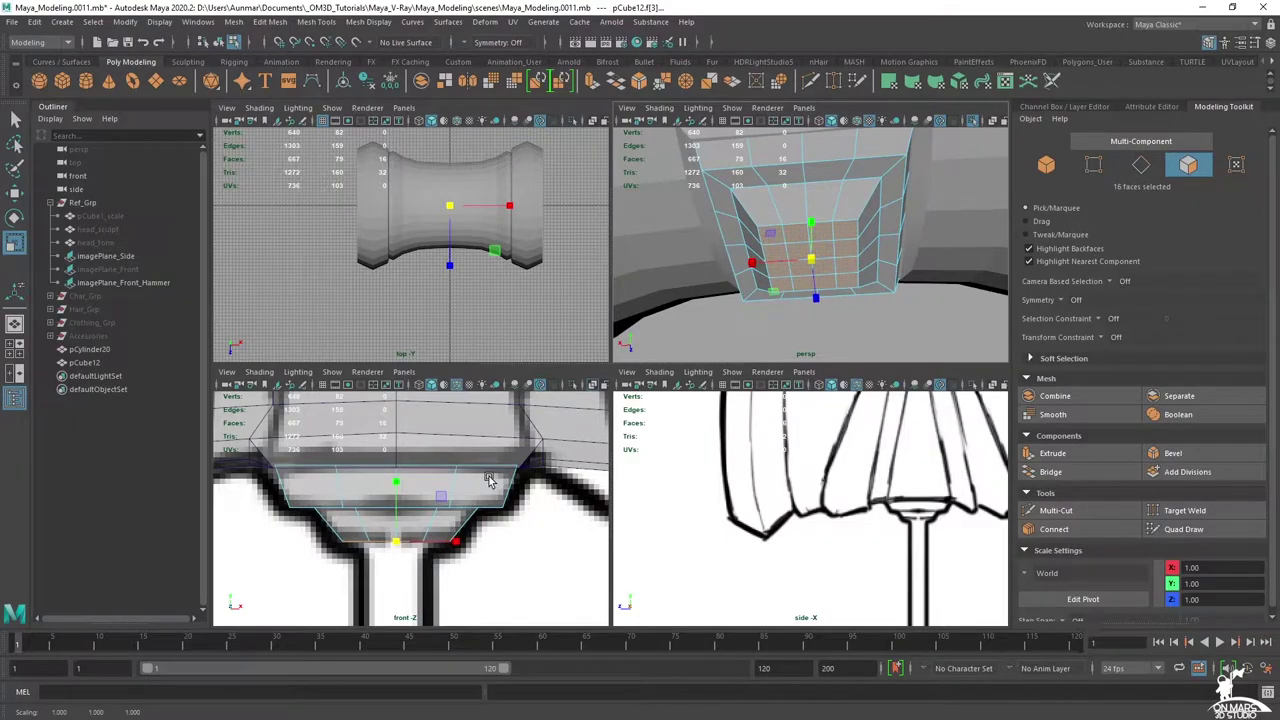
- Select the first row of faces in the grid on the collar's underside
{"action": "left_click_drag", "start_coordinate": [802, 211], "coordinate": [808, 228], "text": "alt"}
{"action": "key", "text": "space"}
{"action": "left_click_drag", "start_coordinate": [697, 304], "coordinate": [655, 275], "text": "alt"}
{"action": "right_click_drag", "start_coordinate": [675, 245], "coordinate": [771, 166]}
{"action": "key", "text": "q"}
{"action": "mouse_move", "coordinate": [698, 270]}
{"action": "left_mouse_down", "text": "alt"}
{"action": "mouse_move", "coordinate": [689, 306]}
{"action": "mouse_move", "coordinate": [646, 338]}
{"action": "mouse_move", "coordinate": [714, 434]}
{"action": "mouse_move", "coordinate": [776, 355]}
{"action": "mouse_move", "coordinate": [740, 395]}
{"action": "mouse_move", "coordinate": [662, 411]}
{"action": "mouse_move", "coordinate": [652, 352]}
{"action": "mouse_move", "coordinate": [704, 288]}
{"action": "left_mouse_up", "text": "alt"}
{"action": "scroll", "coordinate": [732, 244], "scroll_direction": "up", "scroll_amount": 1}
{"action": "right_click_drag", "start_coordinate": [615, 249], "coordinate": [610, 288]}
{"action": "left_click_drag", "start_coordinate": [597, 294], "coordinate": [632, 318], "text": "alt"}
{"action": "right_click_drag", "start_coordinate": [632, 318], "coordinate": [656, 324], "text": "alt"}
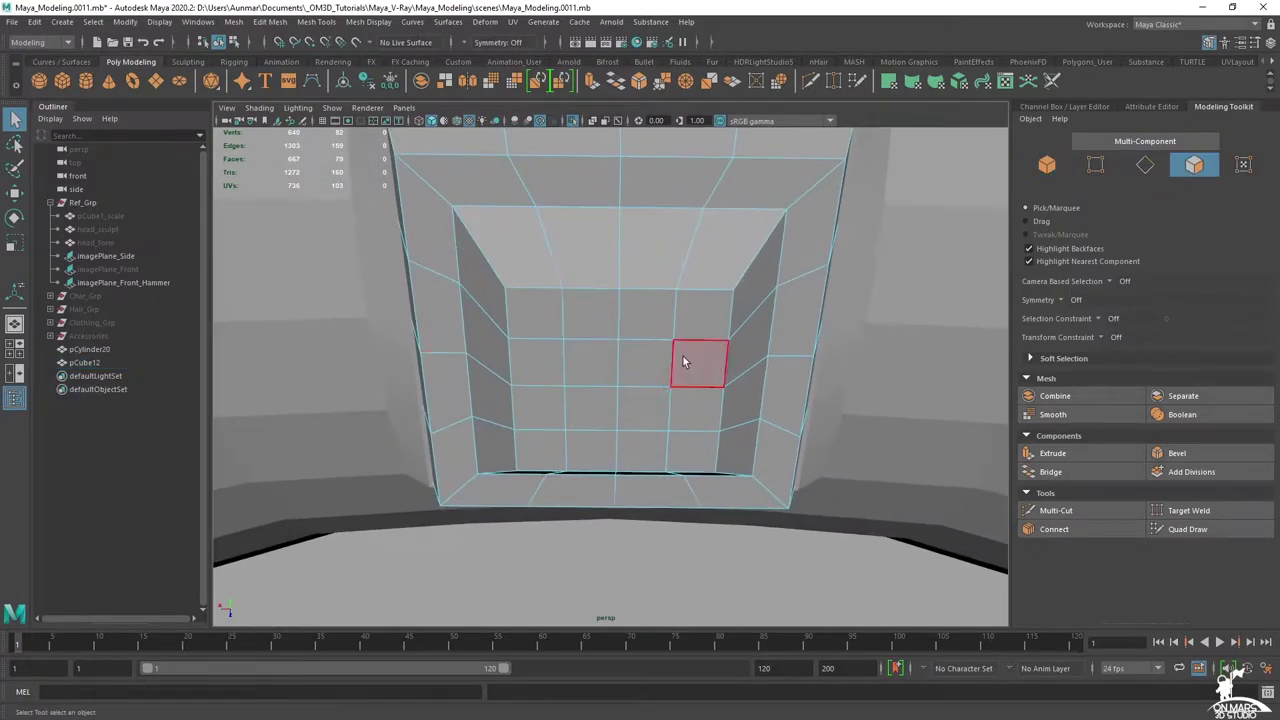
{"action": "left_click", "coordinate": [538, 330]}
{"action": "left_click", "coordinate": [595, 324], "text": "shift"}
{"action": "left_click", "coordinate": [670, 322], "text": "shift"}
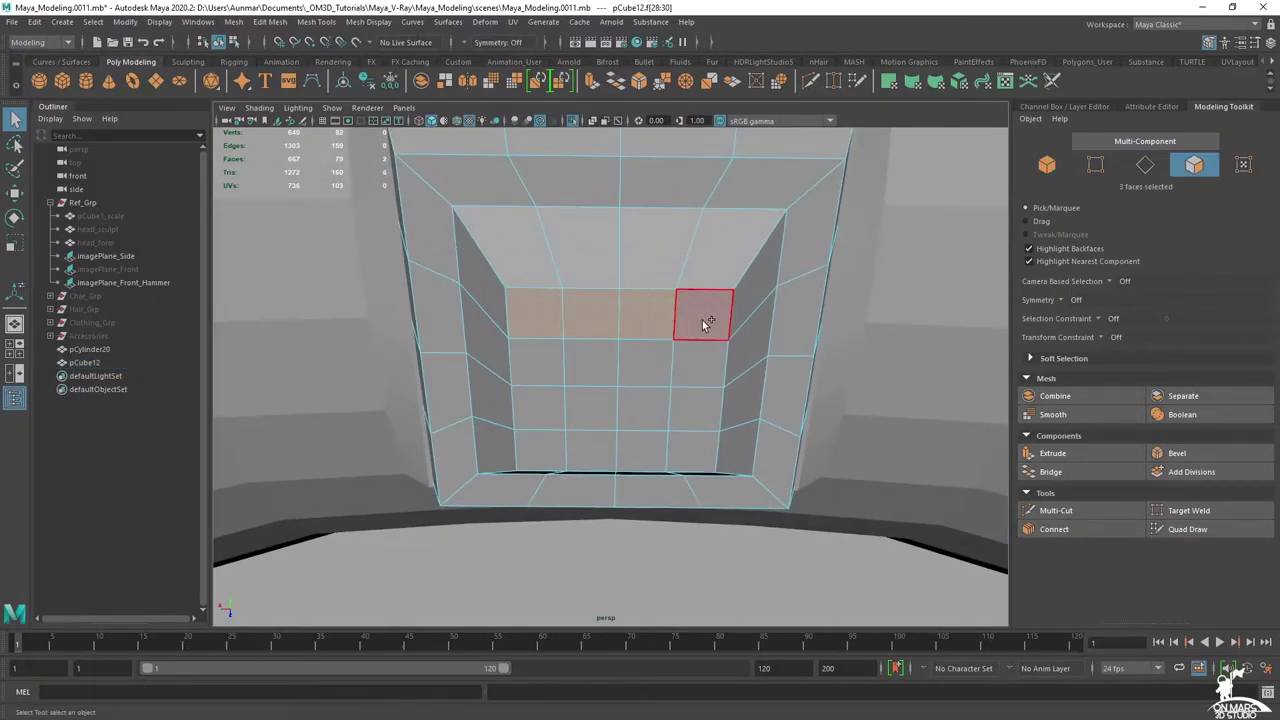
- Add the remaining rows of the collar's underside grid to select all 16 faces
{"action": "left_click_drag", "start_coordinate": [653, 397], "coordinate": [655, 409], "text": "alt"}
{"action": "key", "text": "space"}
{"action": "key", "text": "space"}
{"action": "key", "text": "space"}
{"action": "left_click_drag", "start_coordinate": [840, 211], "coordinate": [812, 218], "text": "alt"}
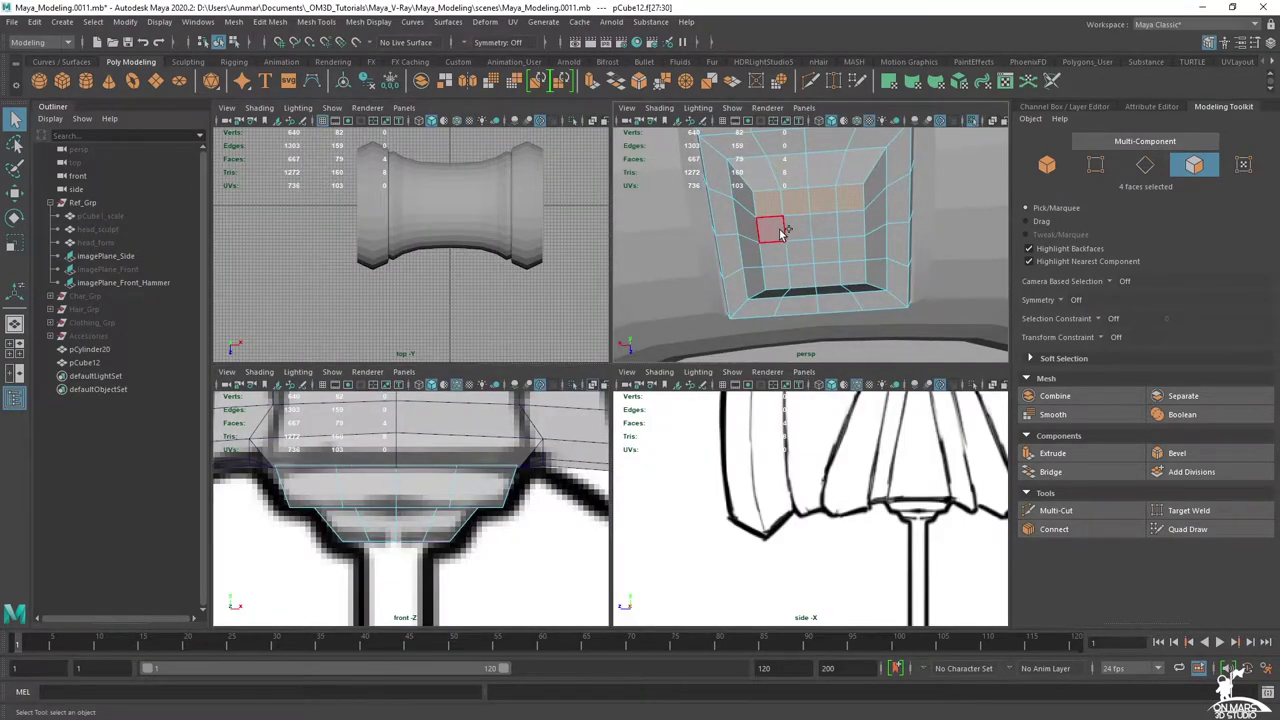
{"action": "key", "text": "space"}
{"action": "left_click_drag", "start_coordinate": [722, 279], "coordinate": [753, 274], "text": "alt"}
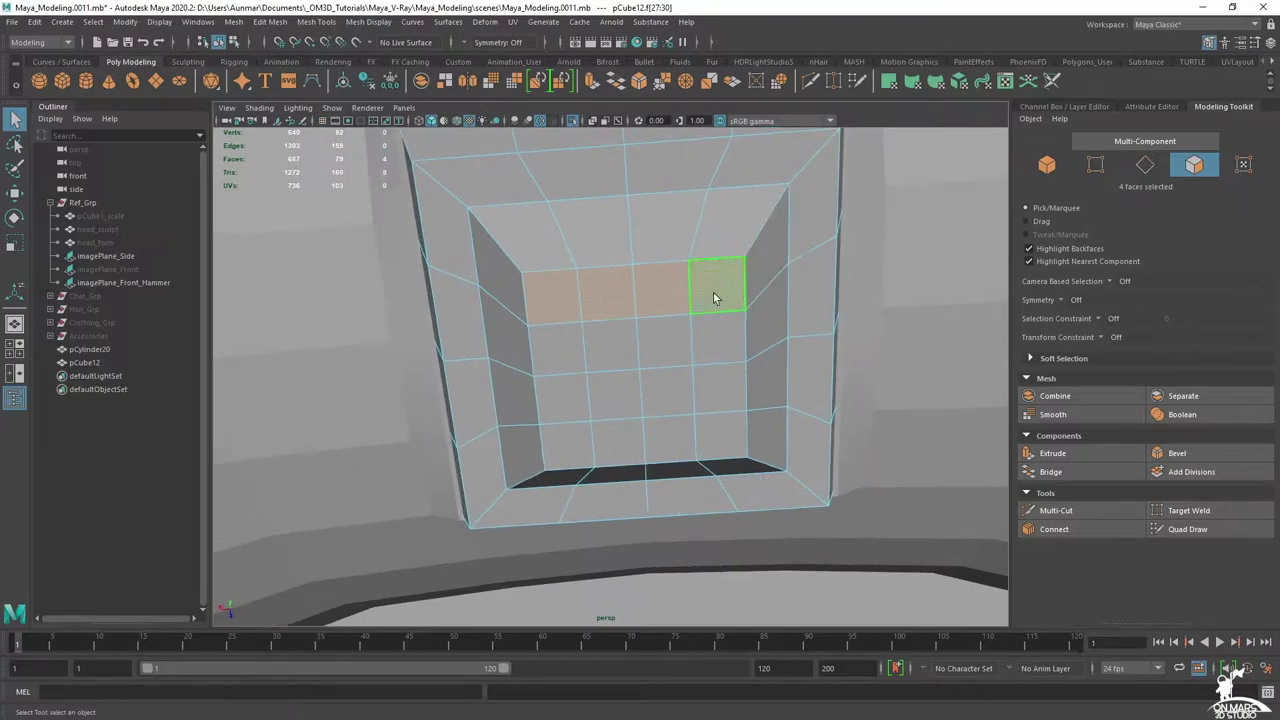
{"action": "key", "text": "Tab"}
{"action": "mouse_move", "coordinate": [565, 344]}
{"action": "left_mouse_down"}
{"action": "mouse_move", "coordinate": [640, 340]}
{"action": "mouse_move", "coordinate": [708, 368]}
{"action": "mouse_move", "coordinate": [717, 440]}
{"action": "mouse_move", "coordinate": [563, 443]}
{"action": "left_mouse_up"}
{"action": "left_click_drag", "start_coordinate": [678, 393], "coordinate": [713, 388]}
- Extrude the 16 underside faces and scale them uniformly inward using world axes to leave an even border
{"action": "right_click_drag", "start_coordinate": [683, 344], "coordinate": [681, 378], "text": "shift"}
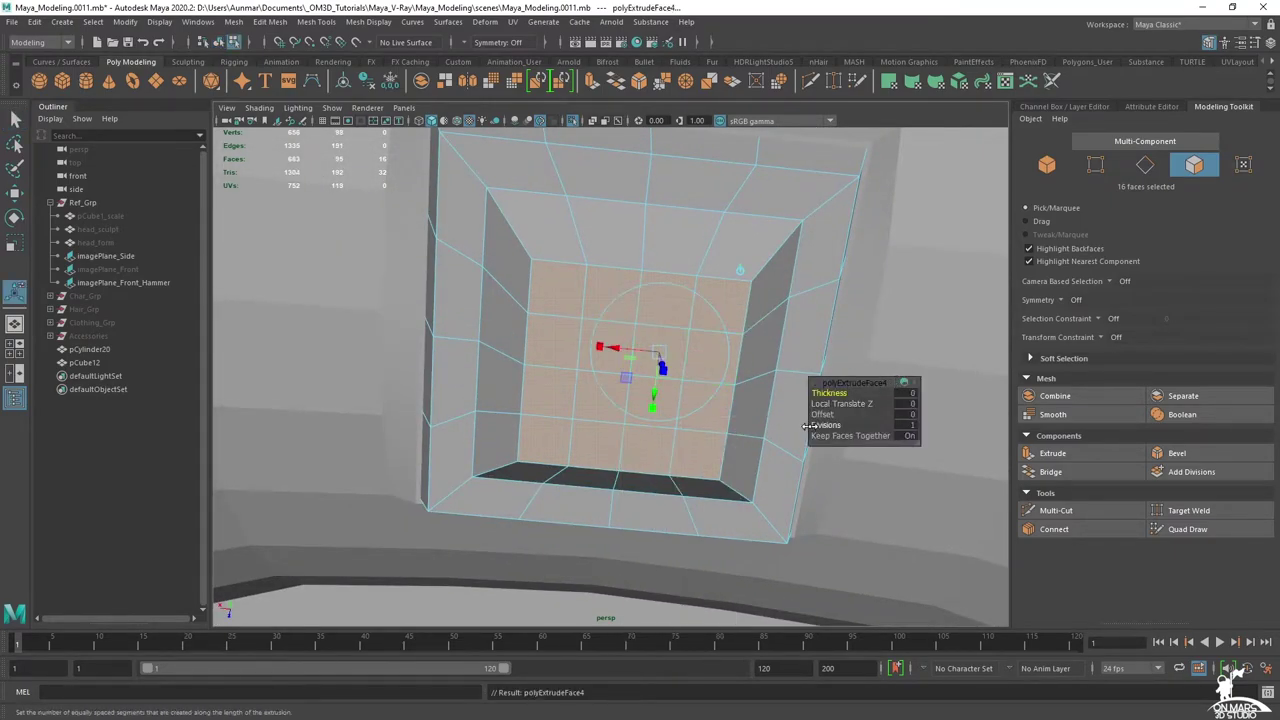
{"action": "left_click_drag", "start_coordinate": [829, 417], "coordinate": [830, 416]}
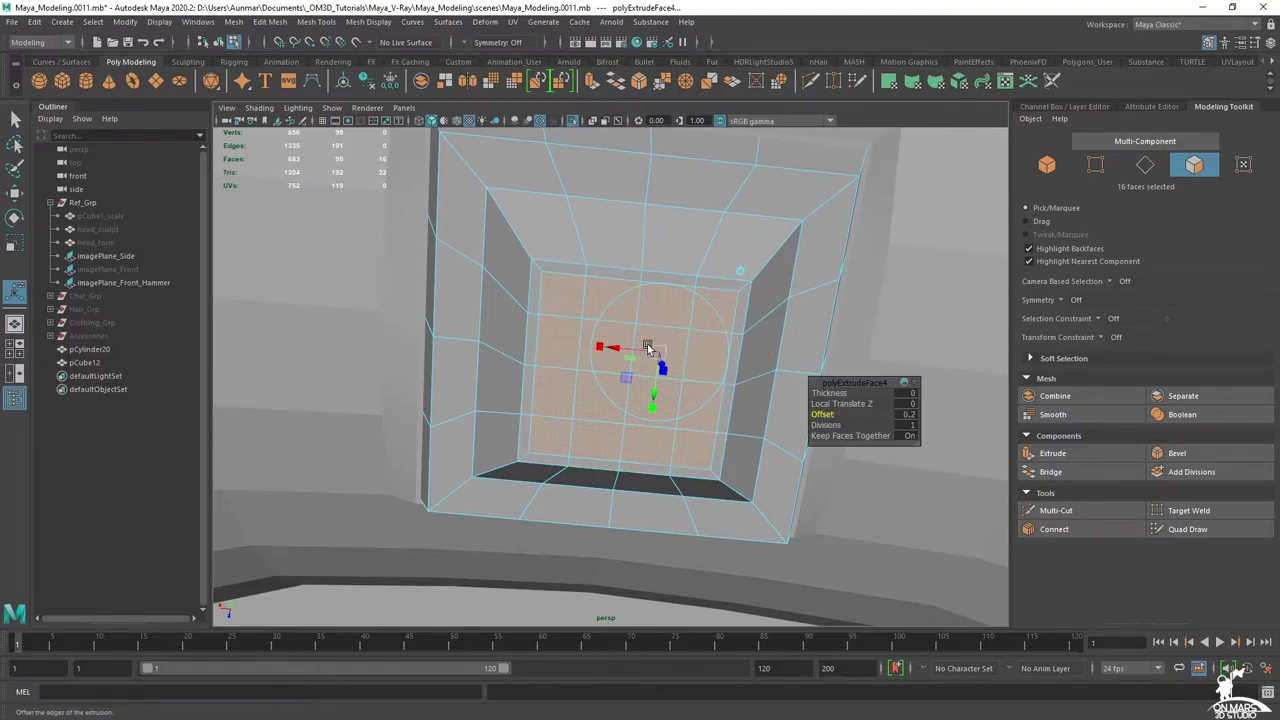
{"action": "key", "text": "ctrl+z"}
{"action": "left_click", "coordinate": [739, 275]}
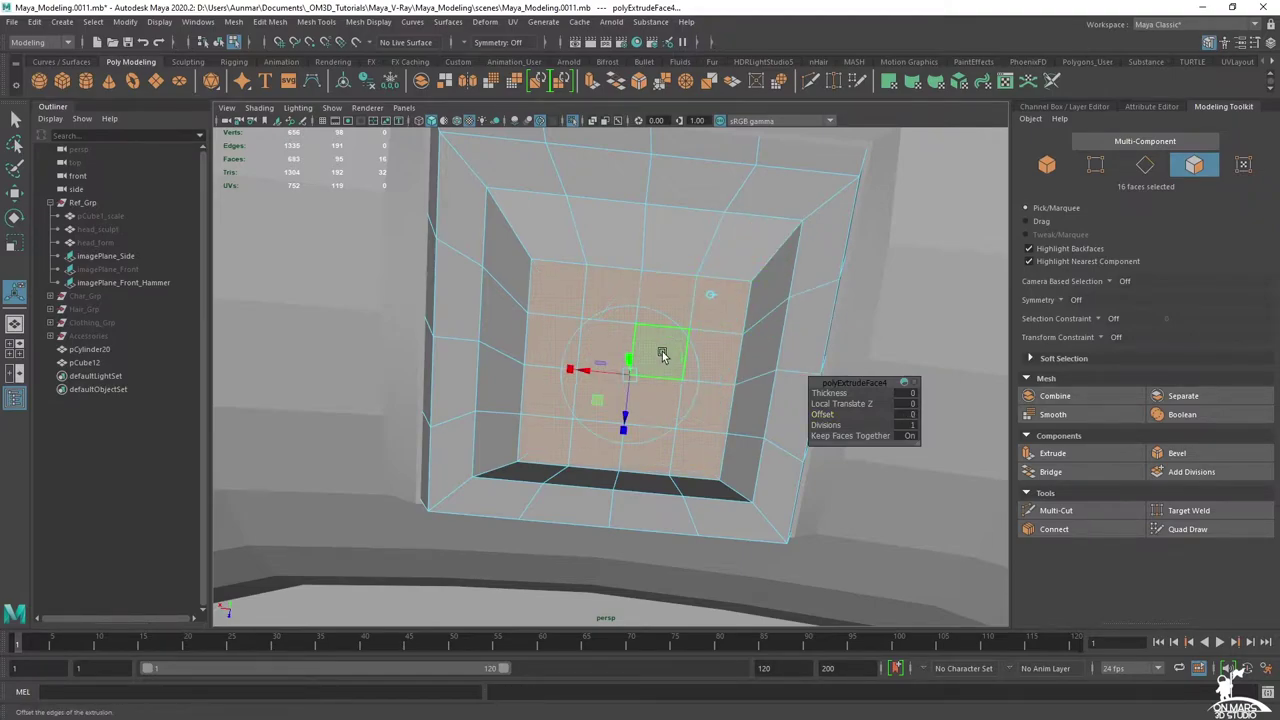
{"action": "left_click", "coordinate": [567, 370]}
{"action": "left_click_drag", "start_coordinate": [632, 377], "coordinate": [622, 379]}
{"action": "left_click_drag", "start_coordinate": [620, 378], "coordinate": [622, 379]}
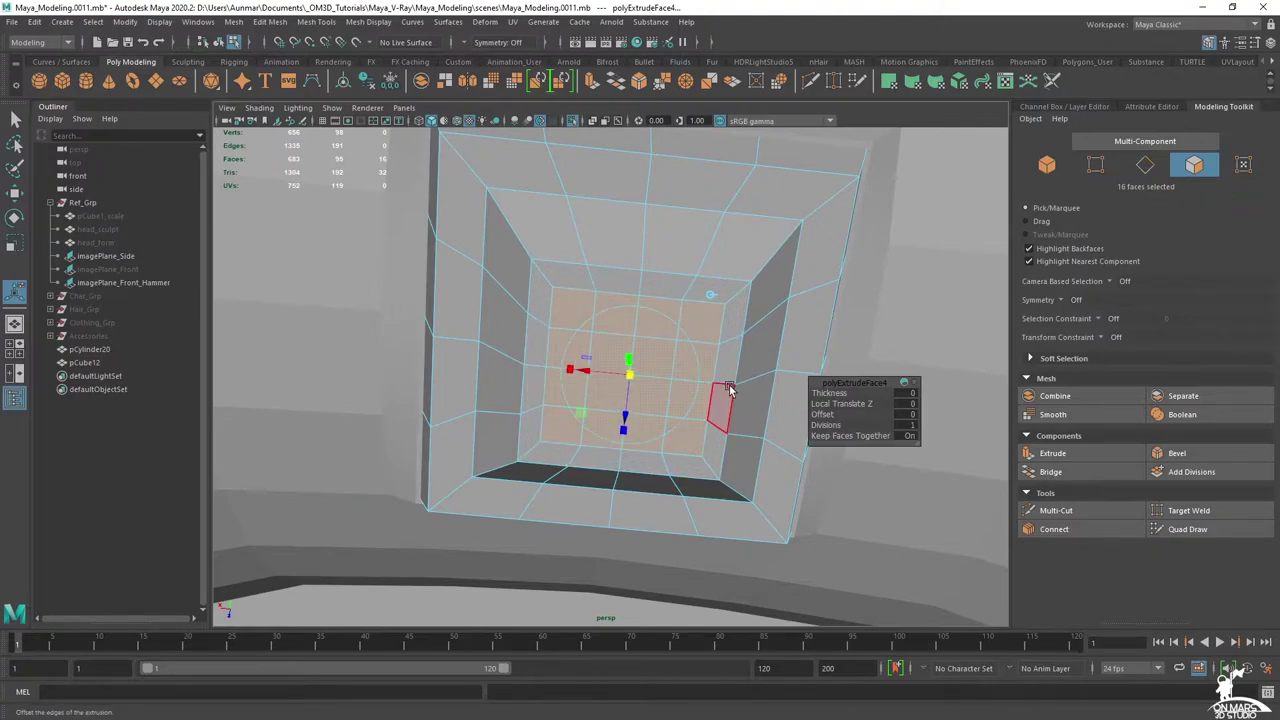
- Circularize the 16 inset faces on the collar's underside
{"action": "key", "text": "q"}
{"action": "left_click_drag", "start_coordinate": [609, 301], "coordinate": [634, 370], "text": "alt"}
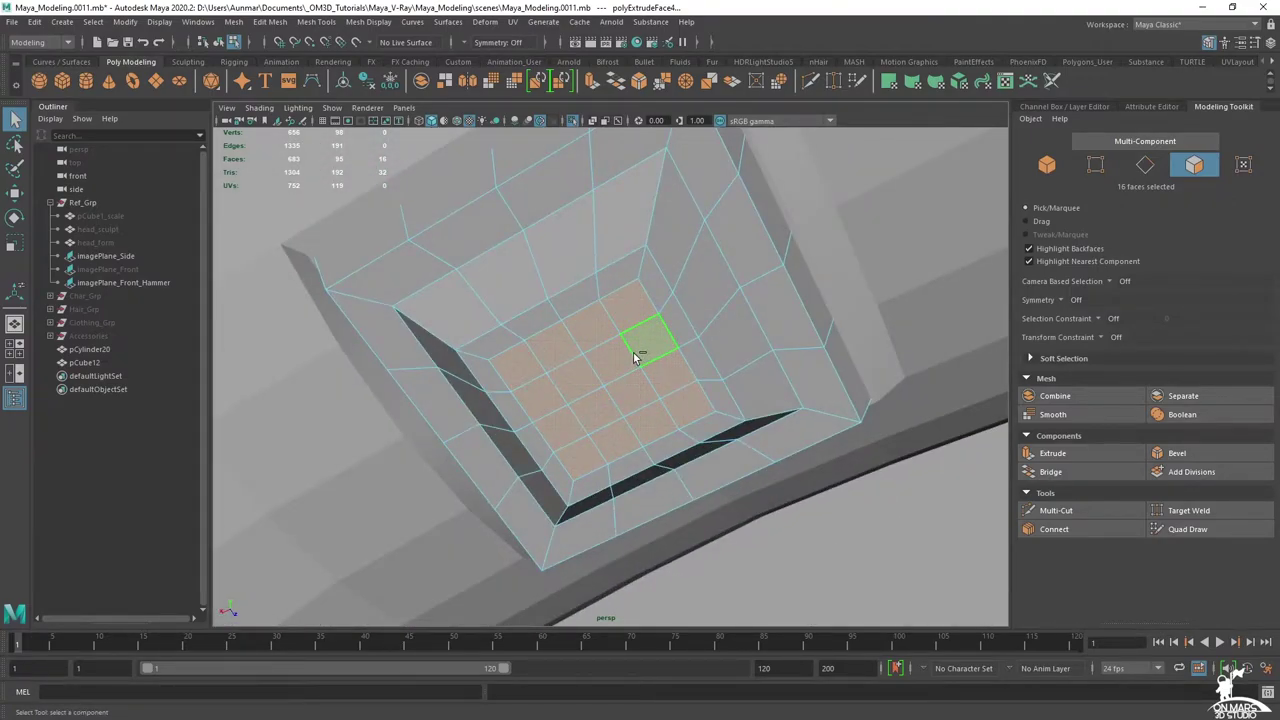
{"action": "right_click", "coordinate": [634, 358], "text": "shift"}
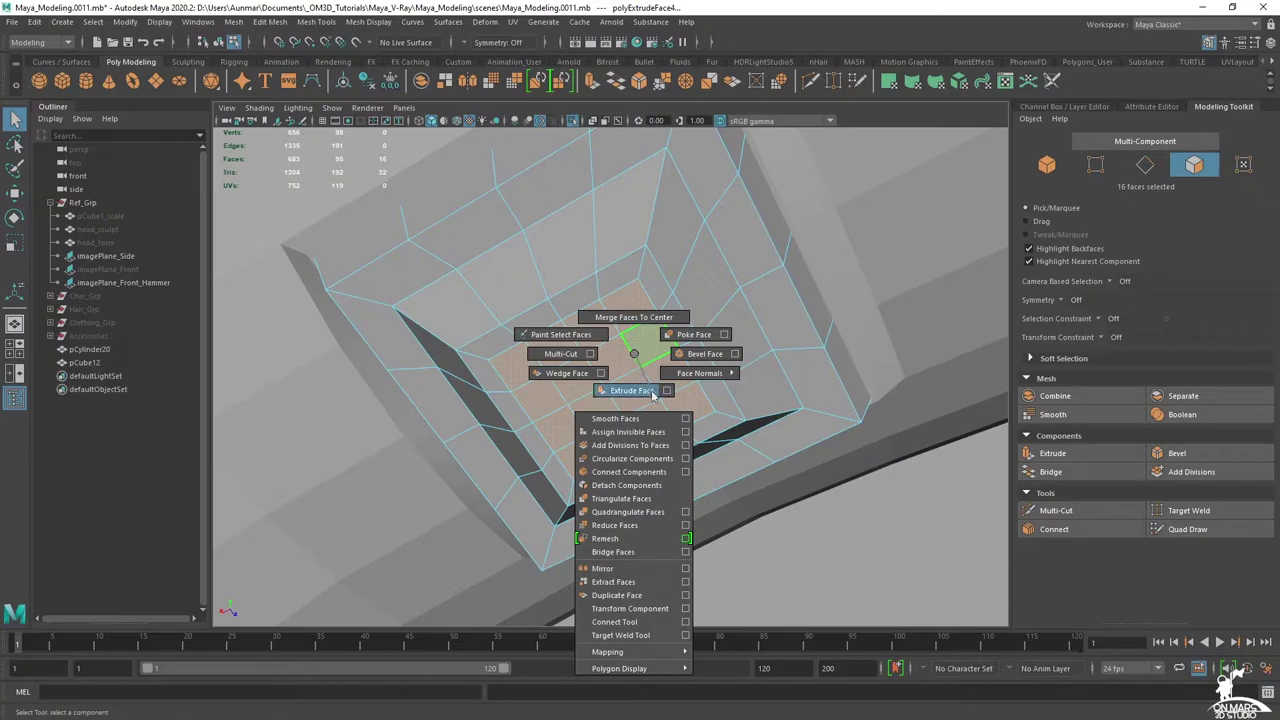
{"action": "left_click", "coordinate": [632, 458]}
{"action": "left_click_drag", "start_coordinate": [635, 461], "coordinate": [685, 321], "text": "alt"}
{"action": "left_click_drag", "start_coordinate": [543, 296], "coordinate": [648, 334], "text": "alt"}
{"action": "key", "text": "space"}
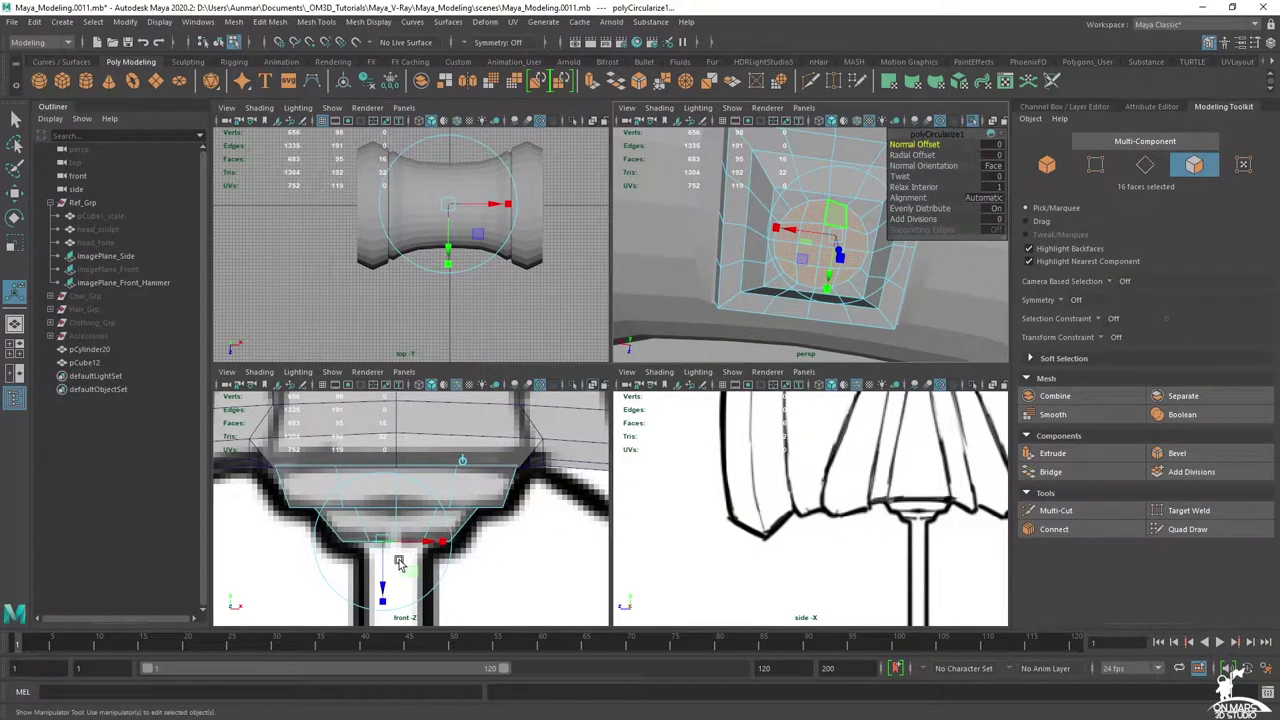
{"action": "left_click_drag", "start_coordinate": [383, 581], "coordinate": [384, 598]}
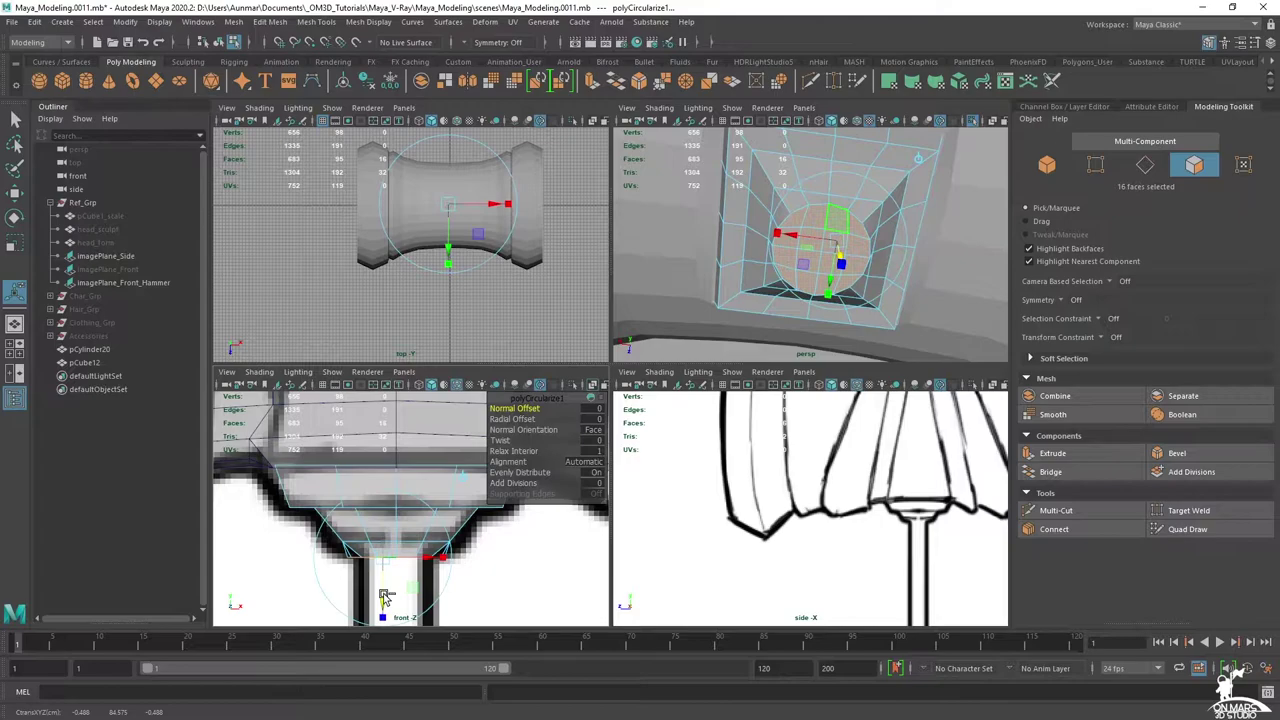
{"action": "key", "text": "ctrl+z"}
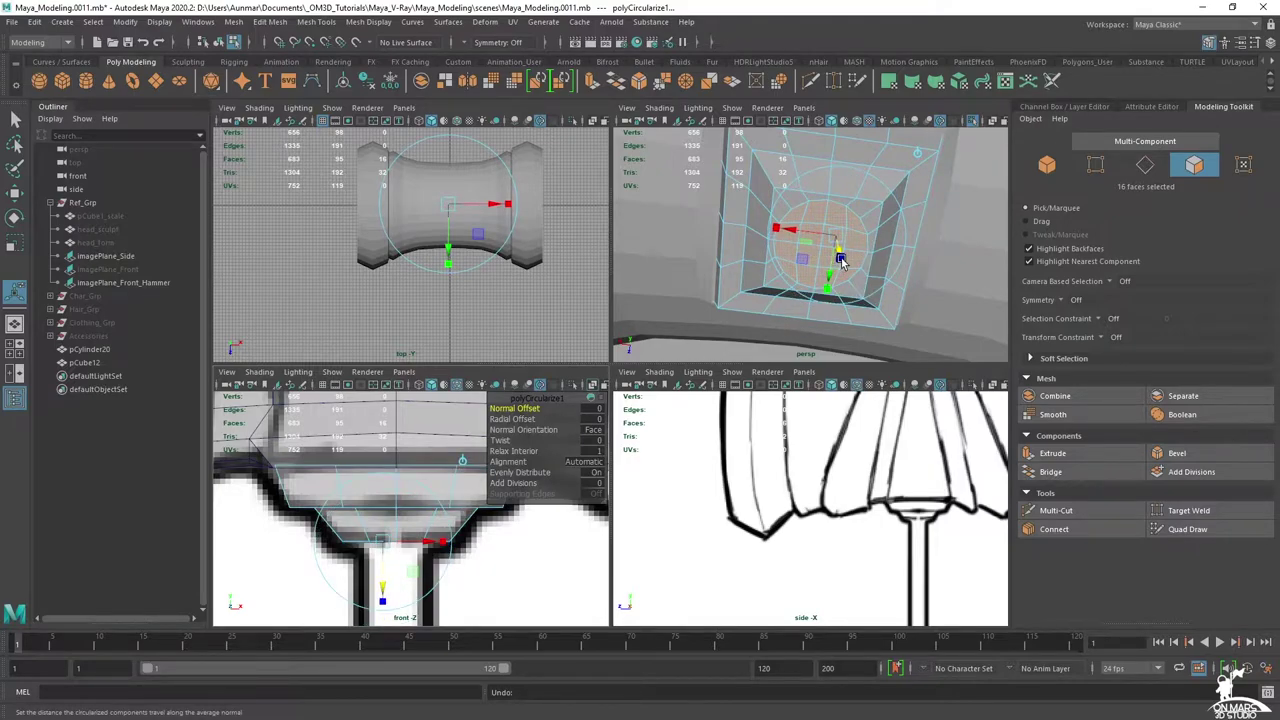
{"action": "middle_click", "coordinate": [912, 155]}
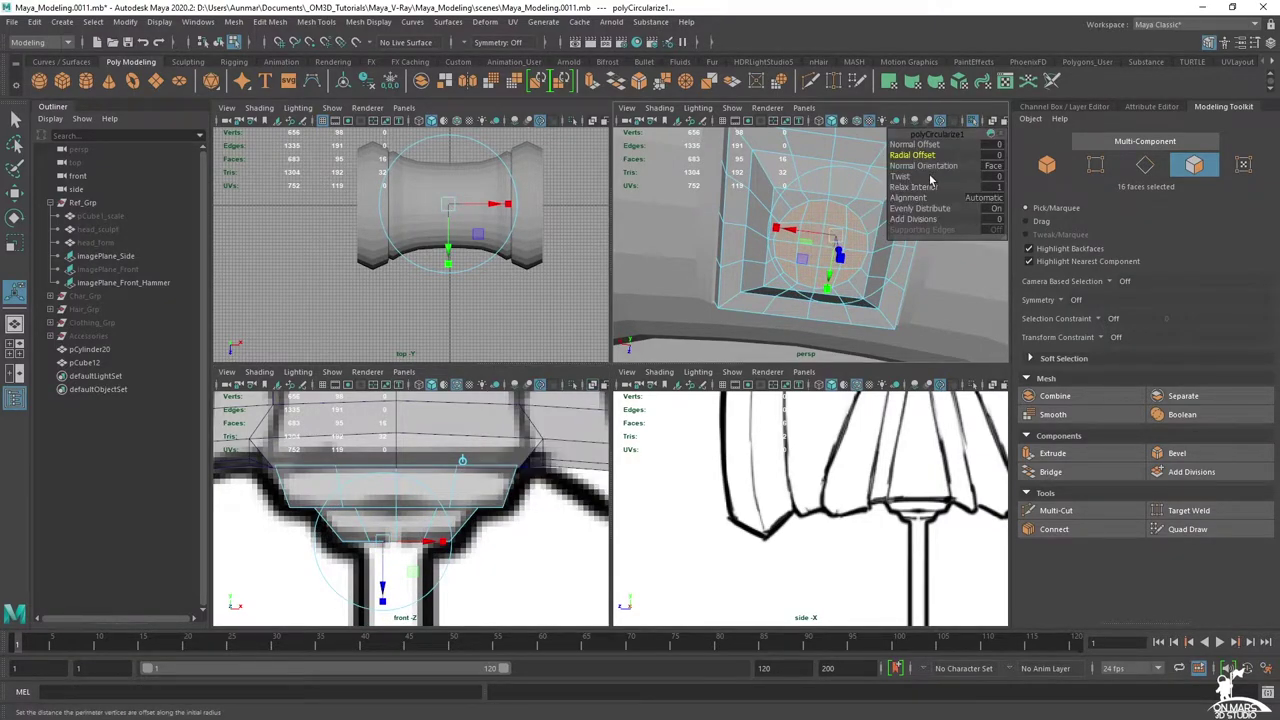
- Scale the circularized faces slightly inward
{"action": "key", "text": "q"}
{"action": "key", "text": "r"}
{"action": "left_click_drag", "start_coordinate": [856, 210], "coordinate": [794, 250], "text": "alt"}
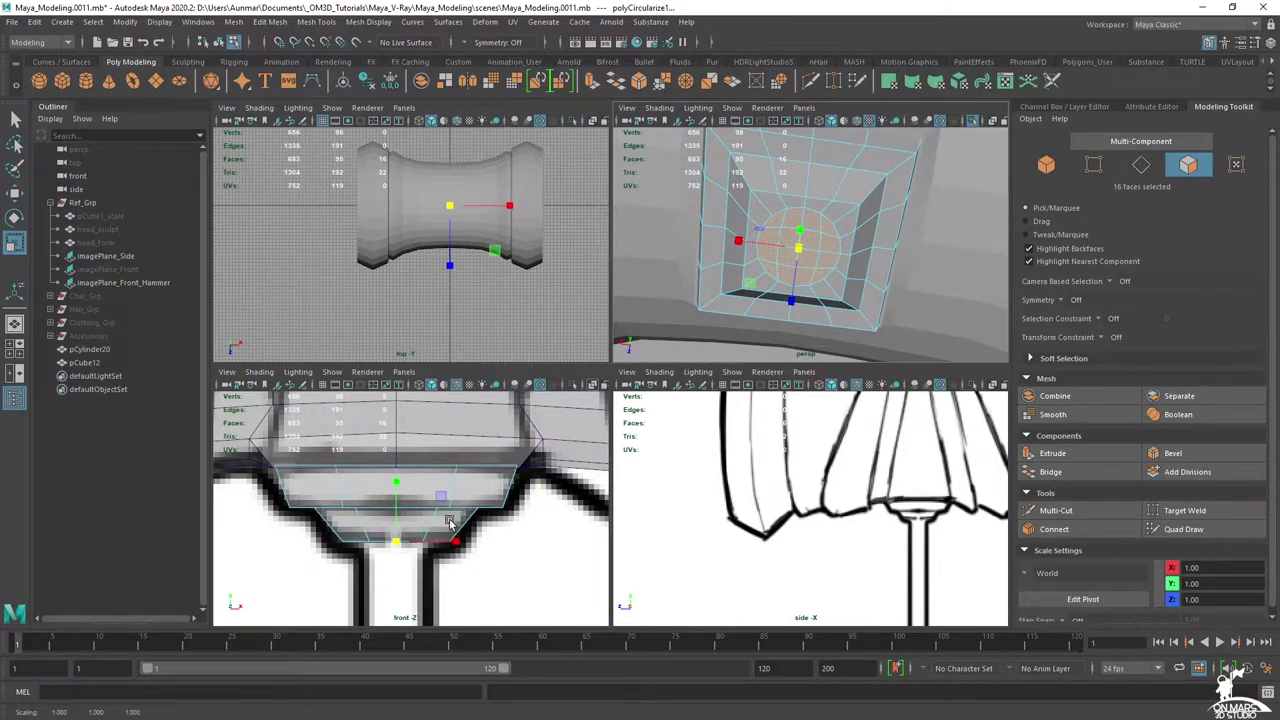
{"action": "key", "text": "e"}
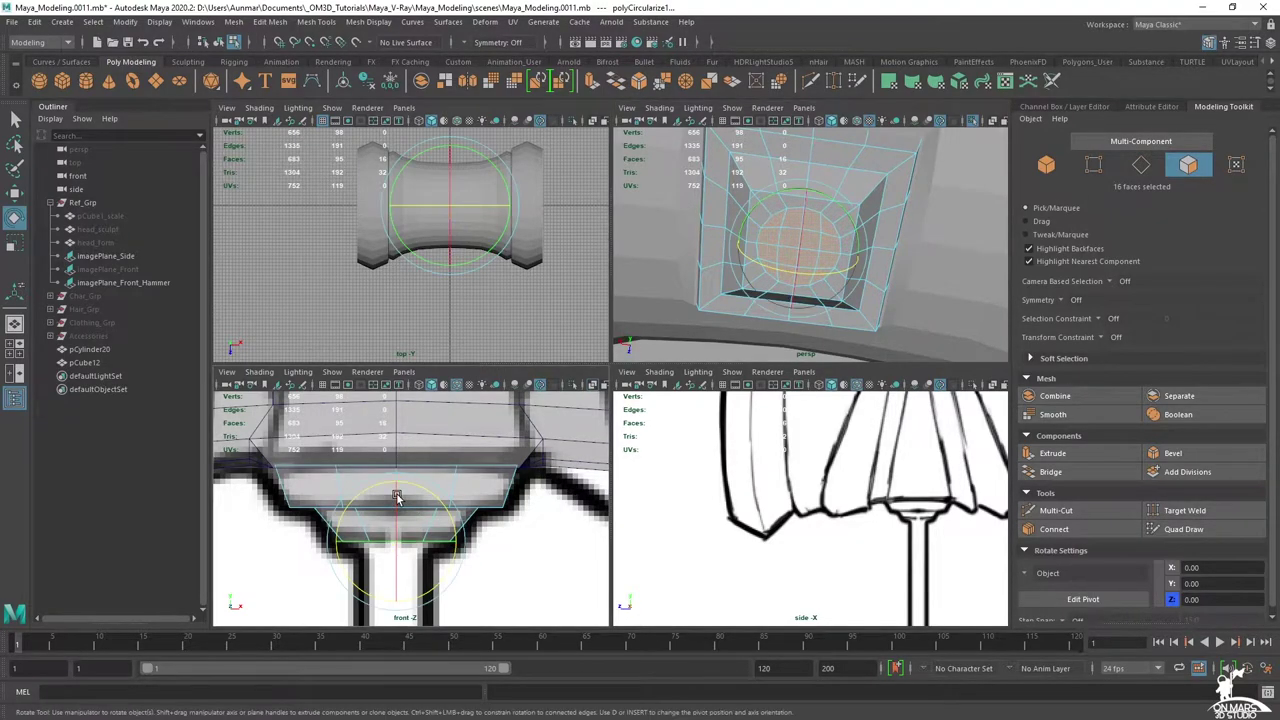
{"action": "key", "text": "w"}
{"action": "left_click_drag", "start_coordinate": [395, 504], "coordinate": [393, 515]}
{"action": "key", "text": "ctrl+z"}
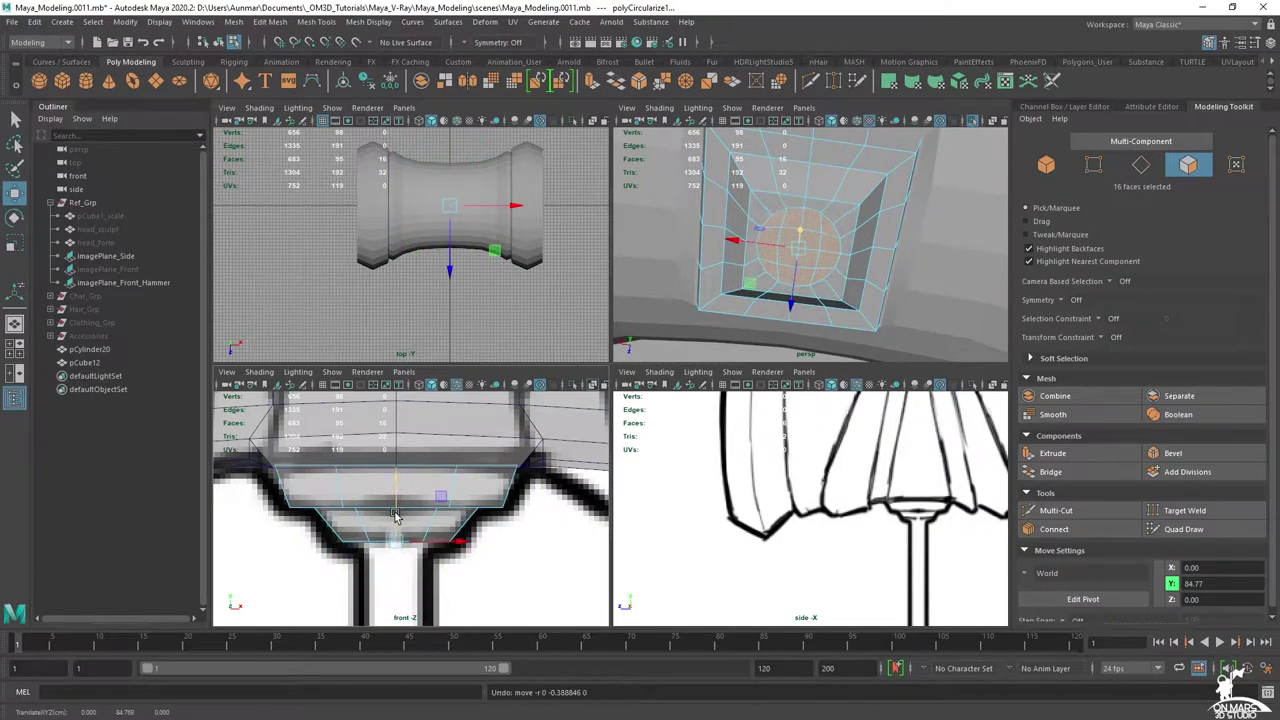
{"action": "key", "text": "space"}
{"action": "key", "text": "r"}
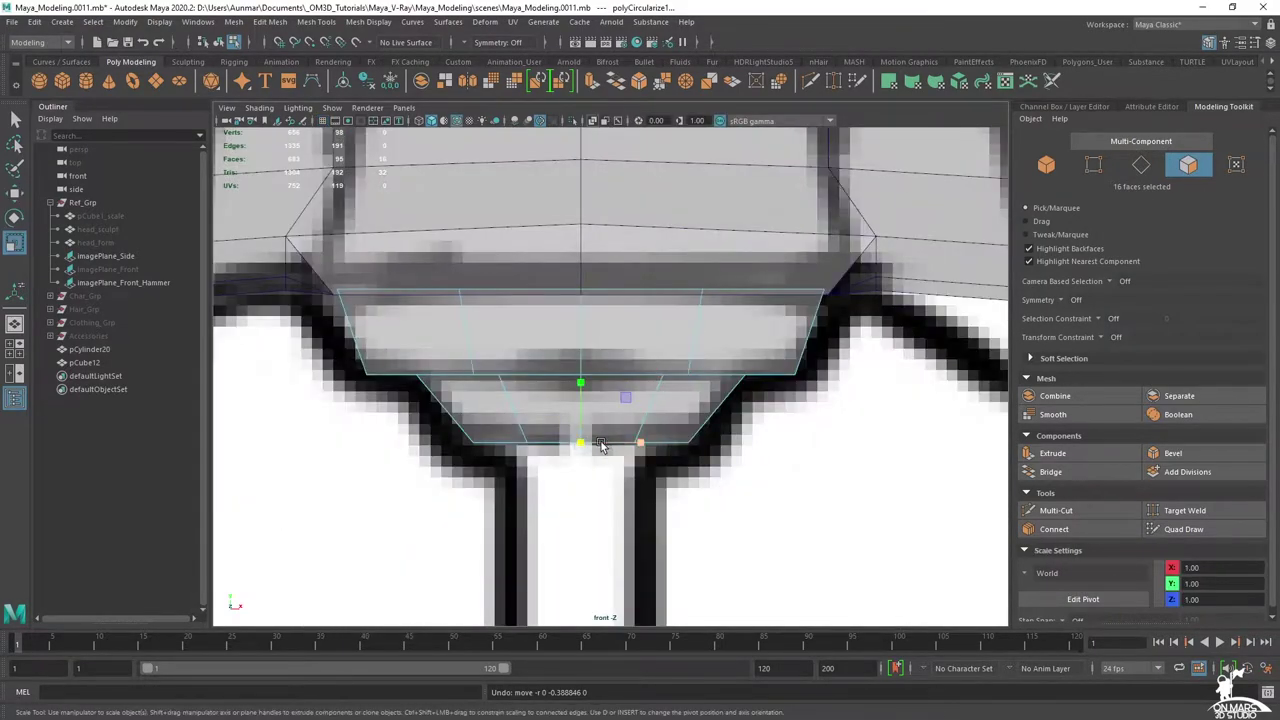
{"action": "key", "text": "w"}
{"action": "left_click_drag", "start_coordinate": [581, 399], "coordinate": [583, 443]}
{"action": "key", "text": "ctrl+z"}
- Scale the circular faces further inward toward the handle's width in the front reference
{"action": "key", "text": "r"}
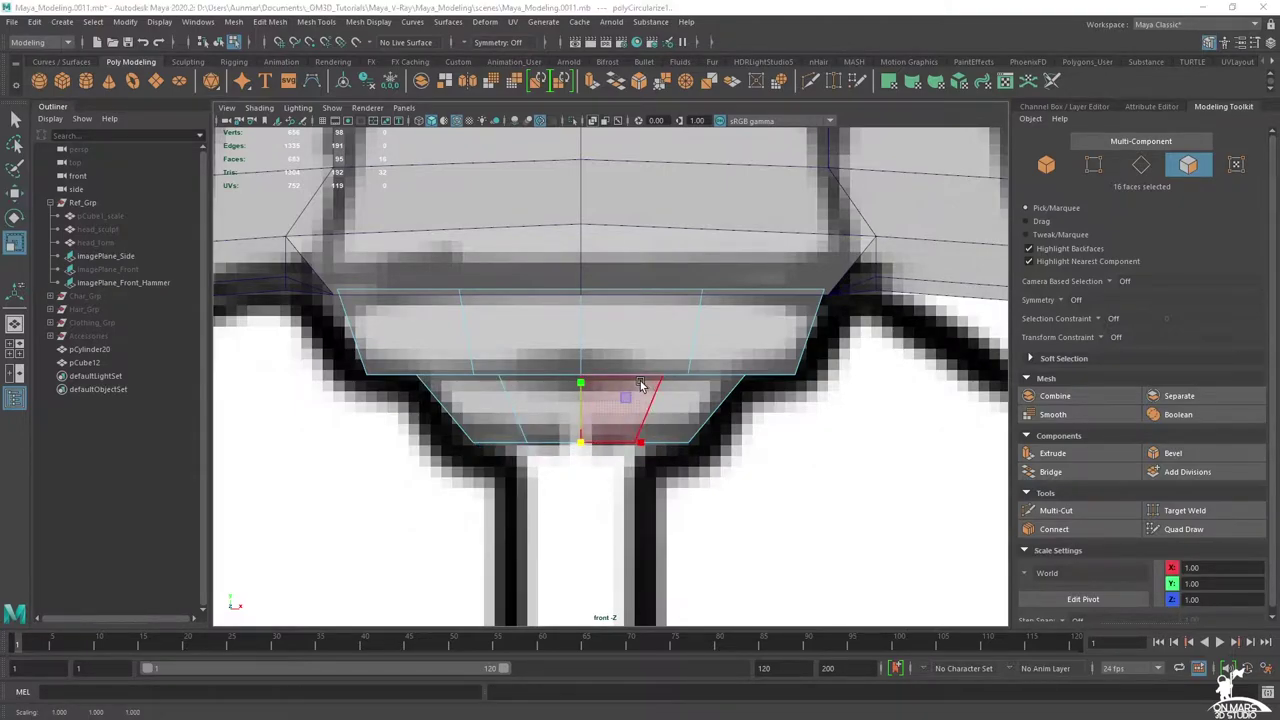
{"action": "key", "text": "space"}
{"action": "key", "text": "w"}
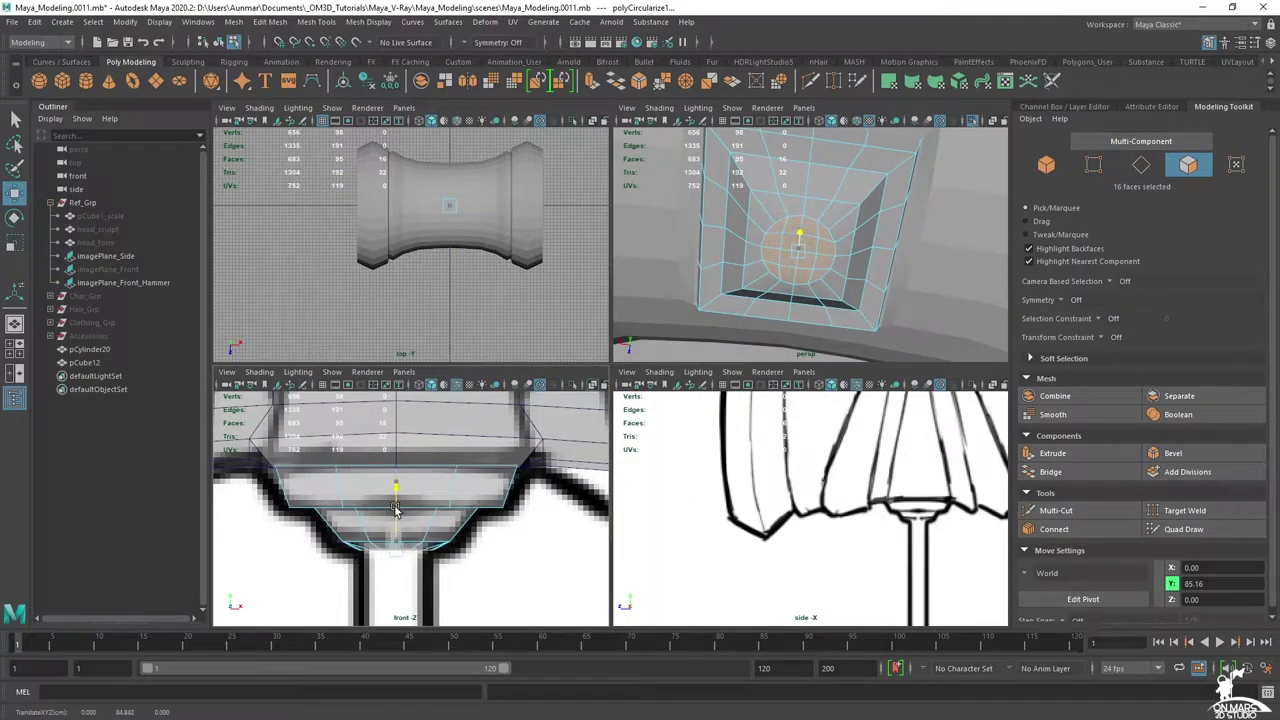
{"action": "left_click_drag", "start_coordinate": [395, 510], "coordinate": [395, 511]}
{"action": "key", "text": "ctrl+z"}
{"action": "left_click_drag", "start_coordinate": [845, 236], "coordinate": [827, 243], "text": "alt"}
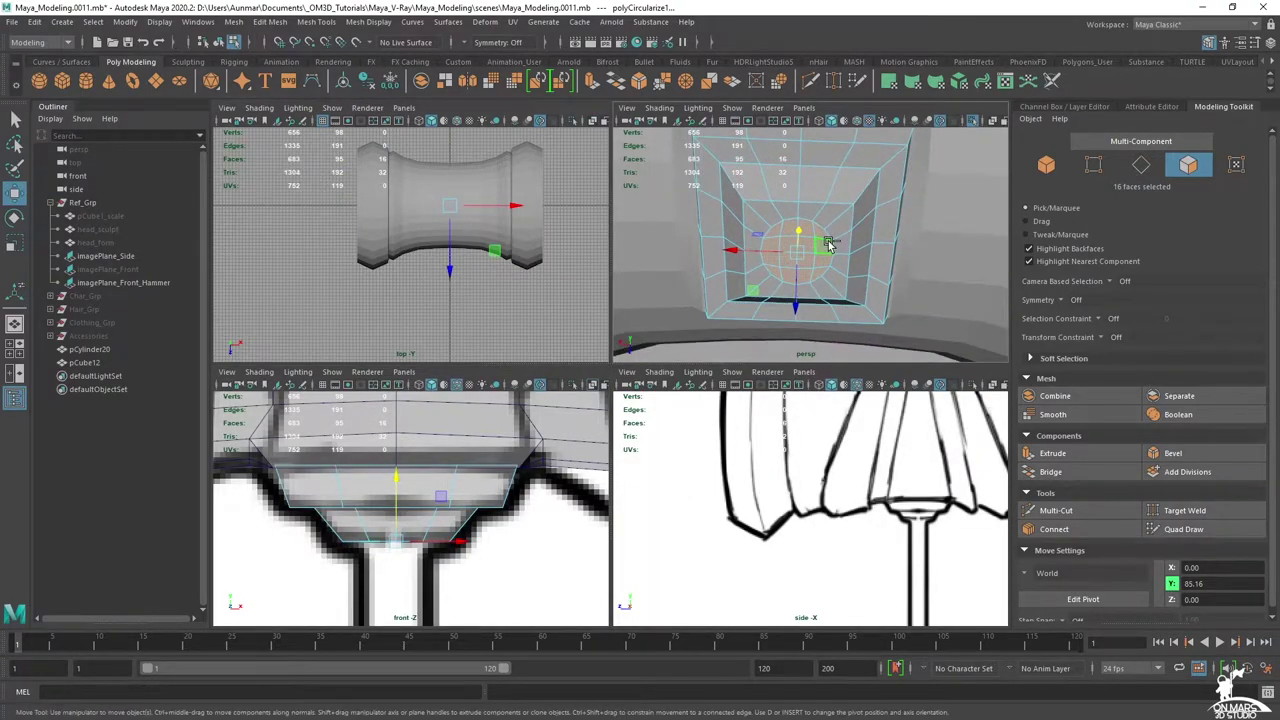
- Extrude the circular faces into the collar with a Local Translate Z of about -0.707, and return to object selection
{"action": "key", "text": "space"}
{"action": "right_click_drag", "start_coordinate": [627, 383], "coordinate": [625, 414], "text": "shift"}
{"action": "left_click_drag", "start_coordinate": [686, 385], "coordinate": [628, 366], "text": "alt"}
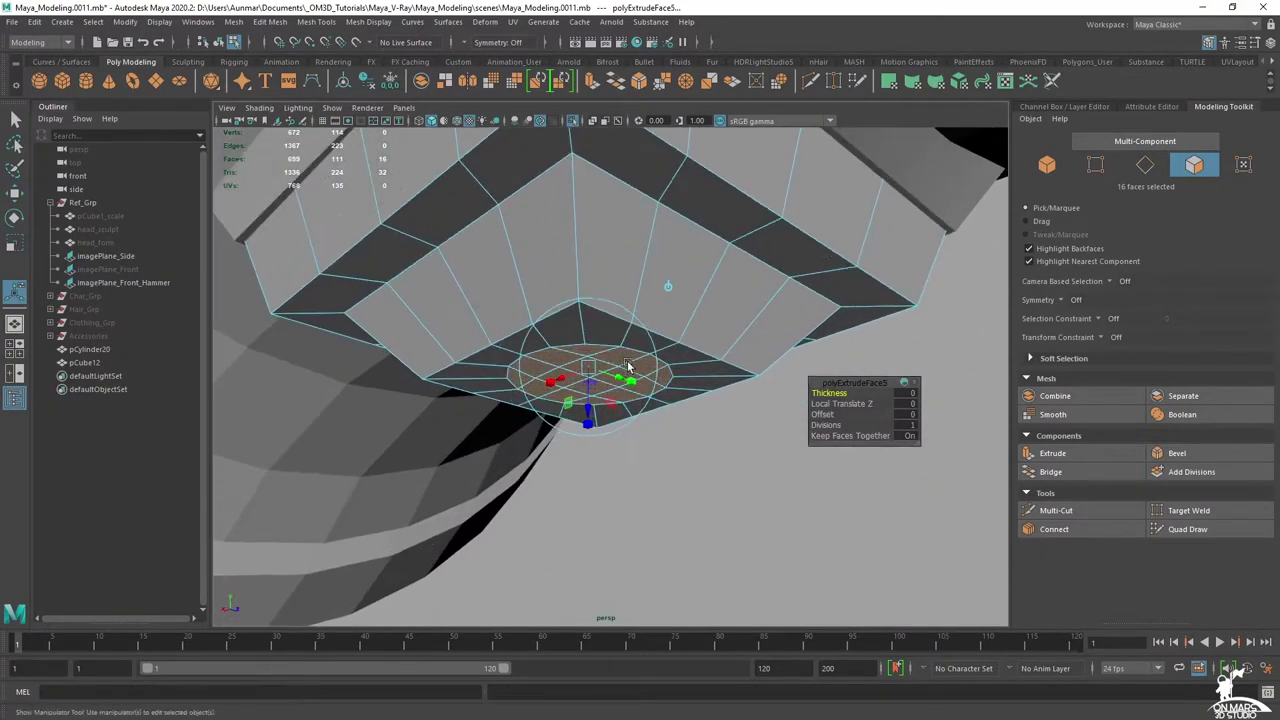
{"action": "left_click_drag", "start_coordinate": [587, 421], "coordinate": [609, 323]}
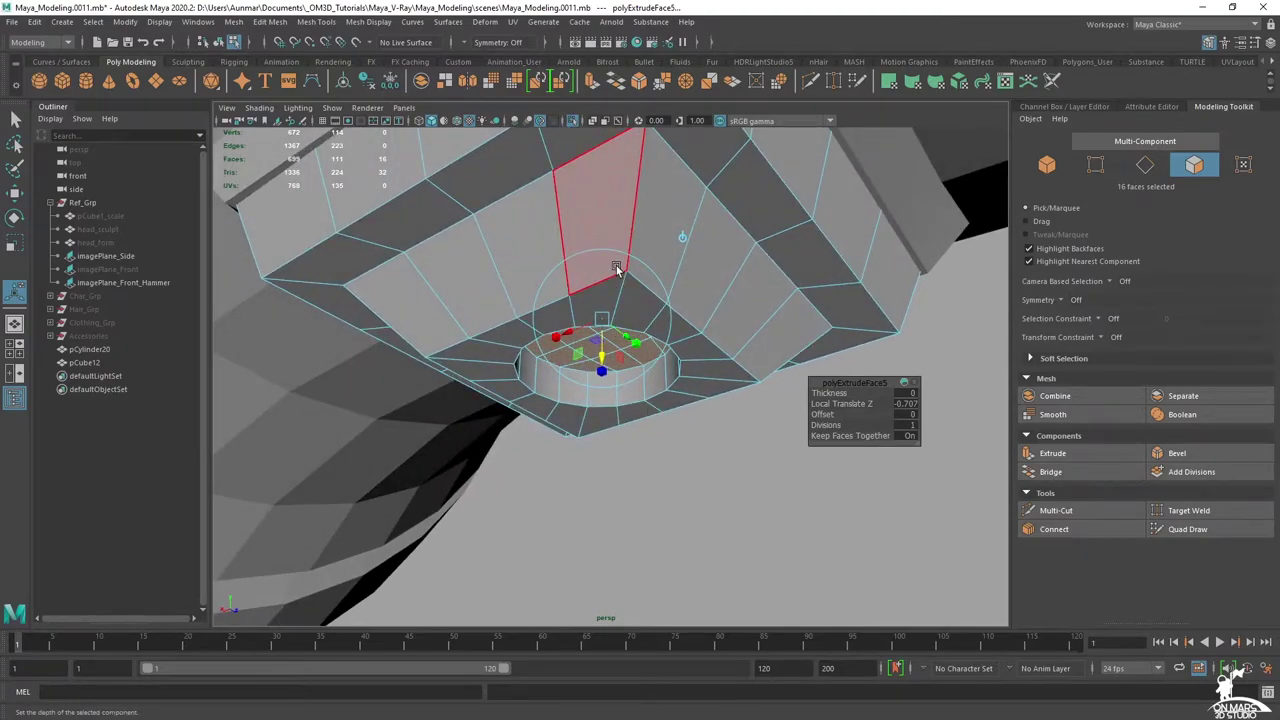
{"action": "left_click_drag", "start_coordinate": [616, 265], "coordinate": [647, 266], "text": "alt"}
{"action": "key", "text": "q"}
{"action": "right_click_drag", "start_coordinate": [765, 219], "coordinate": [767, 218]}
{"action": "left_click_drag", "start_coordinate": [747, 337], "coordinate": [727, 320], "text": "alt"}
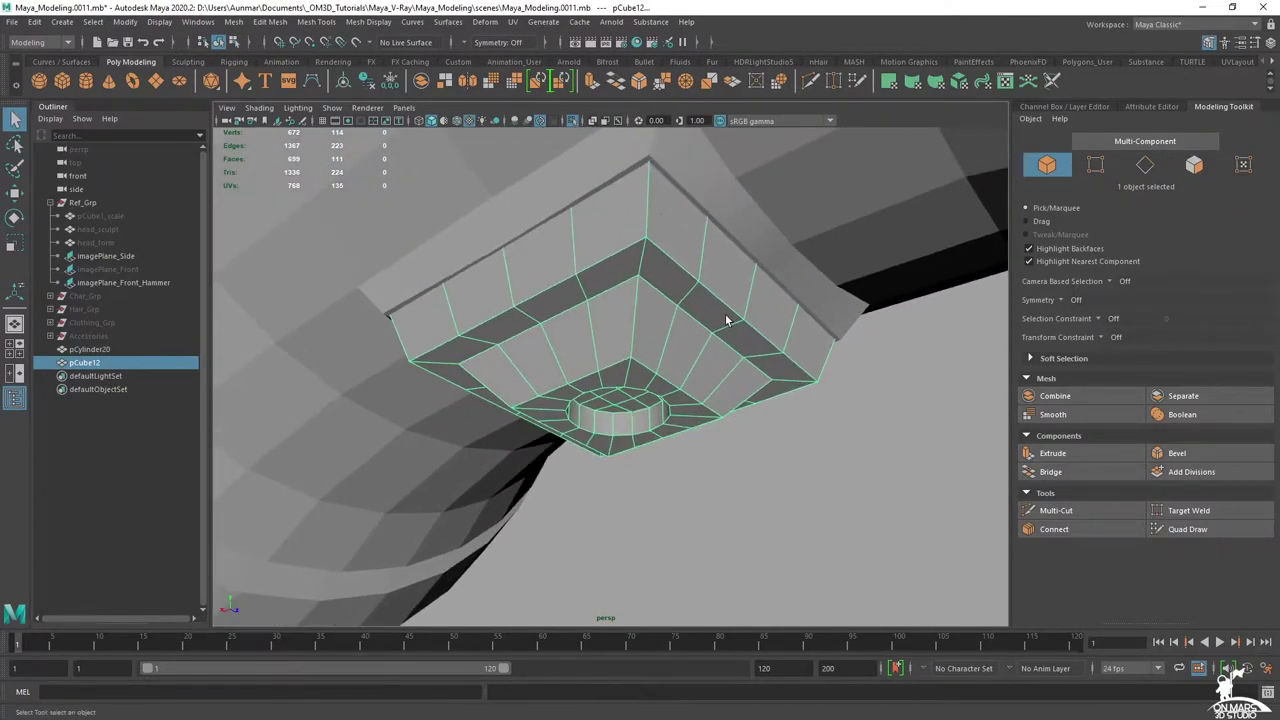
- Try to bevel the diagonal corner edges on the collar's underside
{"action": "right_click_drag", "start_coordinate": [662, 298], "coordinate": [634, 233]}
{"action": "double_click", "coordinate": [643, 221]}
{"action": "left_click_drag", "start_coordinate": [676, 292], "coordinate": [565, 294], "text": "alt"}
{"action": "double_click", "coordinate": [600, 280], "text": "shift"}
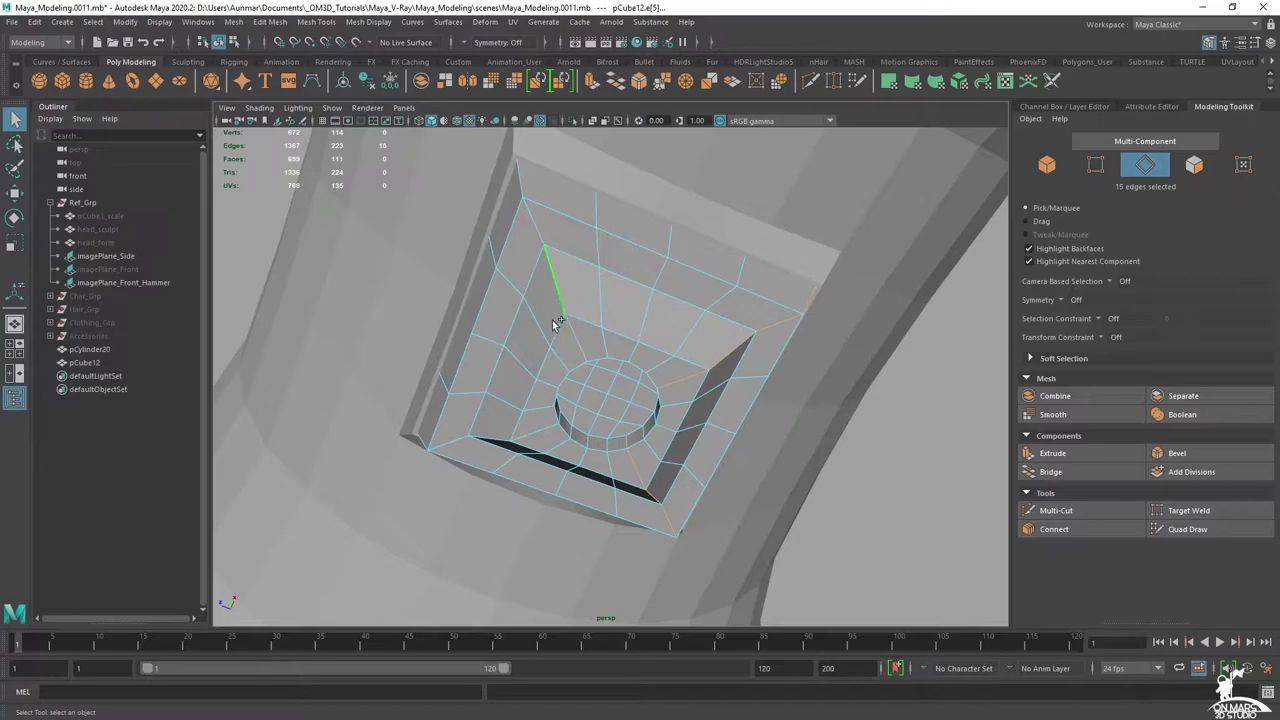
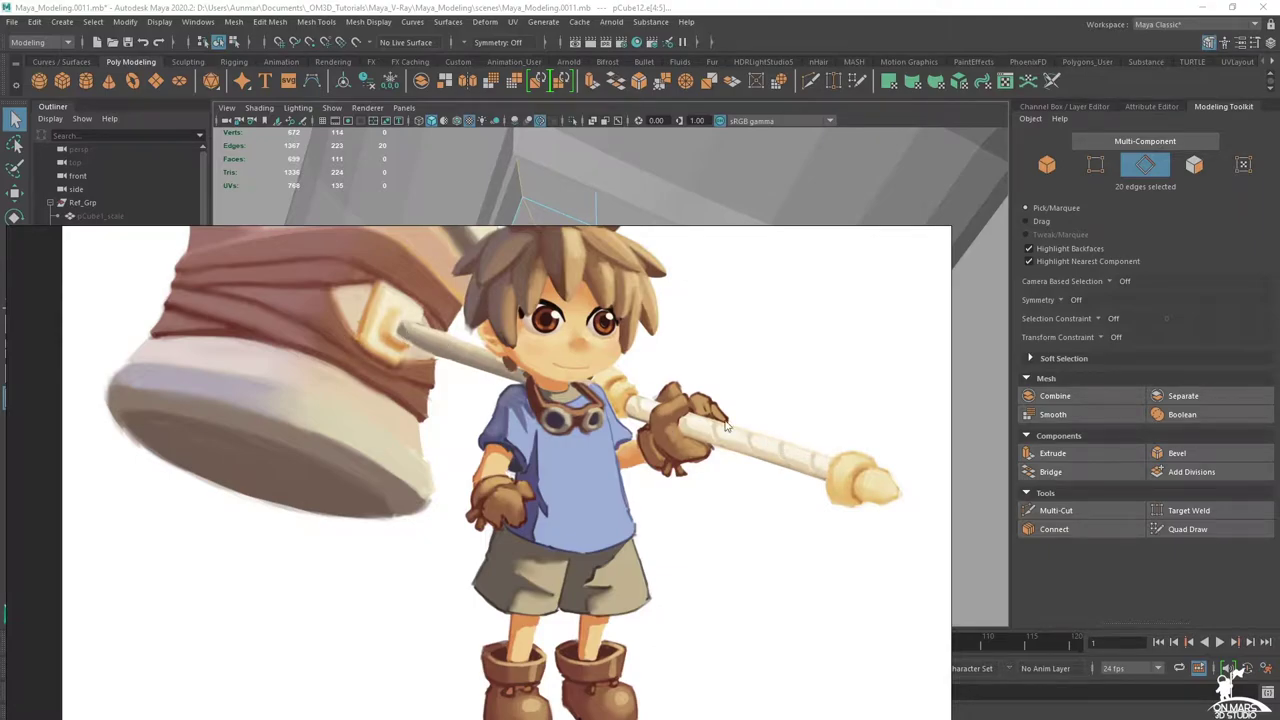
{"action": "left_click", "coordinate": [844, 44]}
{"action": "left_click_drag", "start_coordinate": [645, 312], "coordinate": [677, 285], "text": "alt"}
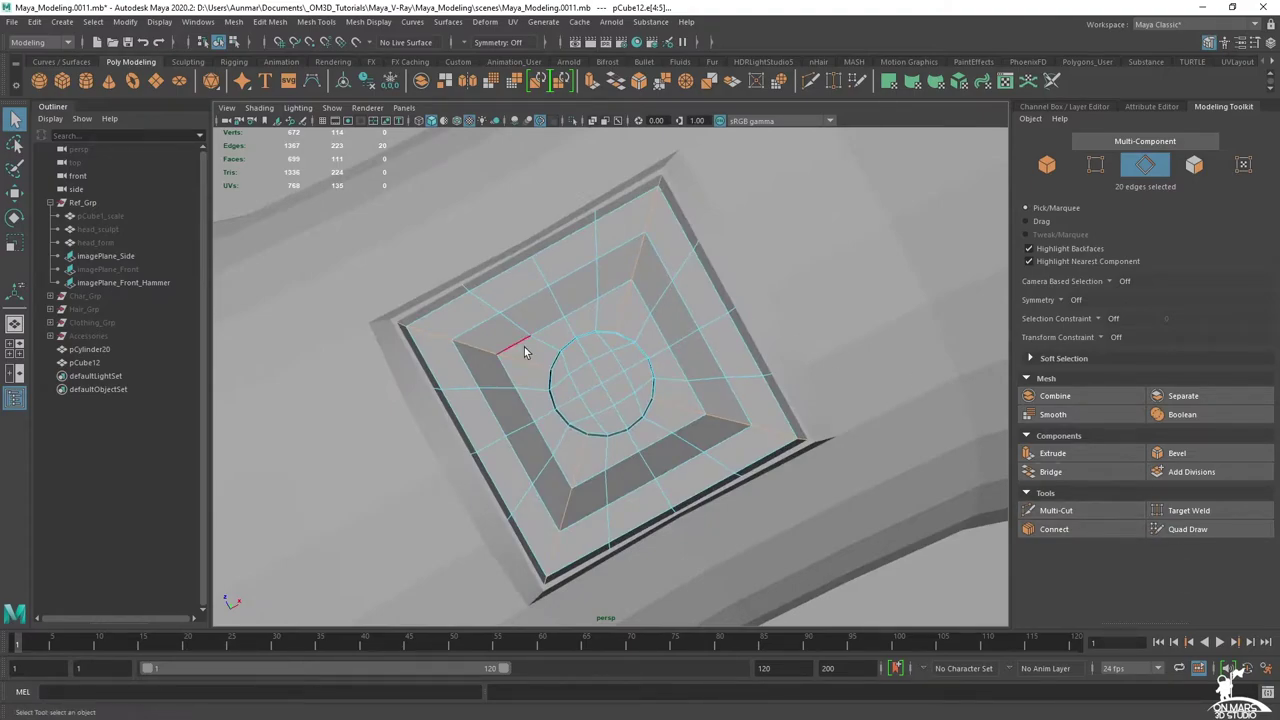
{"action": "left_click", "coordinate": [1176, 454]}
{"action": "left_click_drag", "start_coordinate": [586, 323], "coordinate": [565, 352], "text": "alt"}
{"action": "scroll", "coordinate": [562, 360], "scroll_direction": "up", "scroll_amount": 3}
{"action": "key", "text": "ctrl+z"}
{"action": "left_click_drag", "start_coordinate": [749, 326], "coordinate": [706, 336], "text": "alt"}
{"action": "right_click_drag", "start_coordinate": [689, 285], "coordinate": [738, 266]}
{"action": "key", "text": "q"}
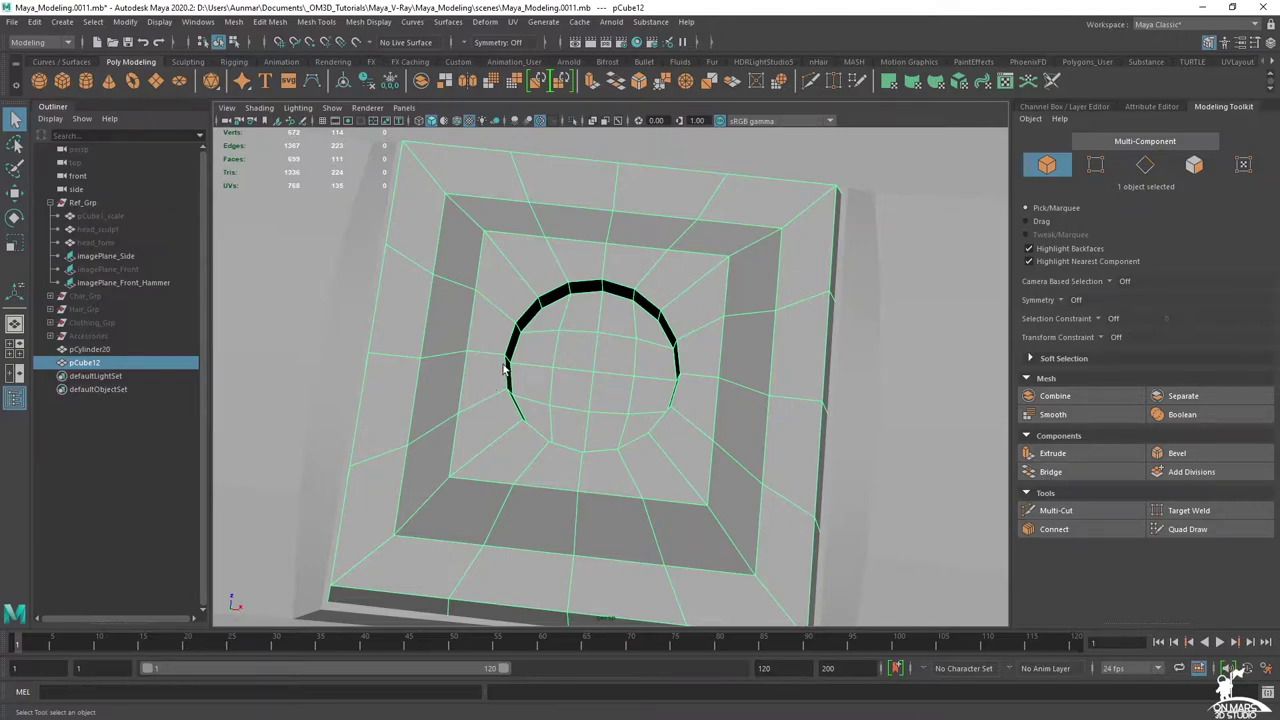
- Insert an edge loop around the round recess on the collar's underside with Multi-Cut
{"action": "left_click_drag", "start_coordinate": [705, 345], "coordinate": [700, 330], "text": "alt"}
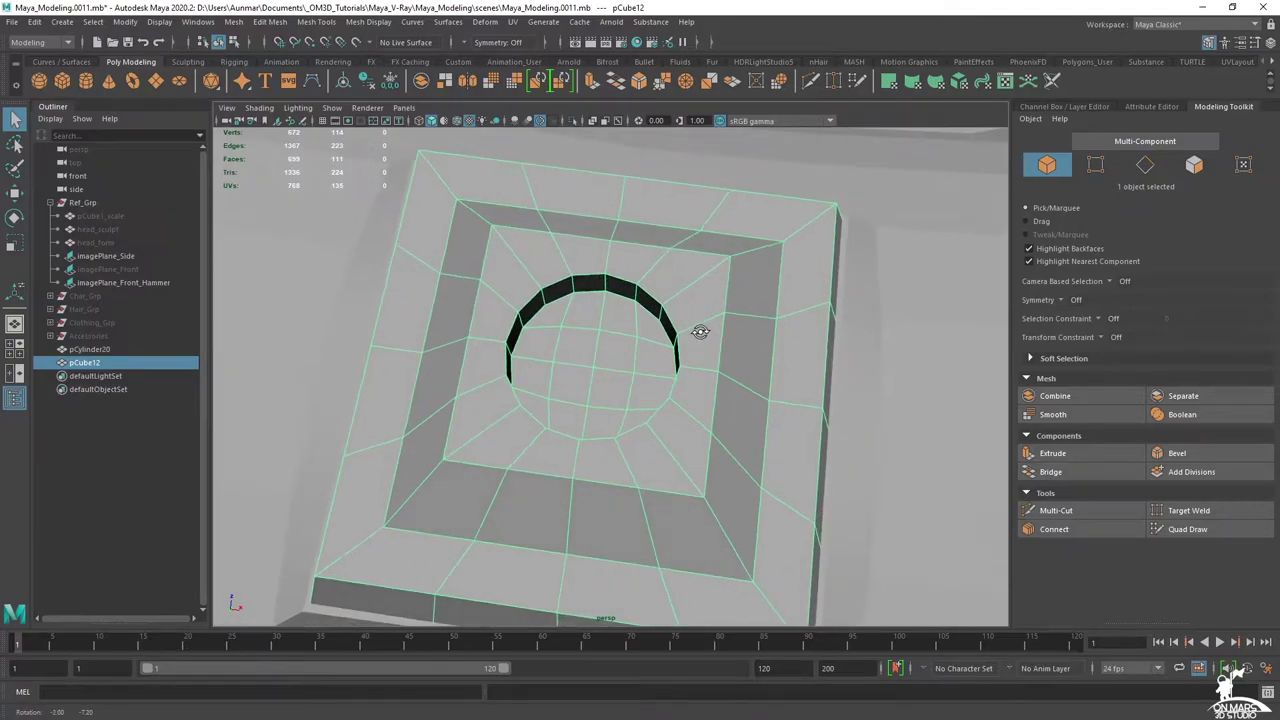
{"action": "right_click_drag", "start_coordinate": [700, 298], "coordinate": [614, 286]}
{"action": "left_click", "coordinate": [1058, 510]}
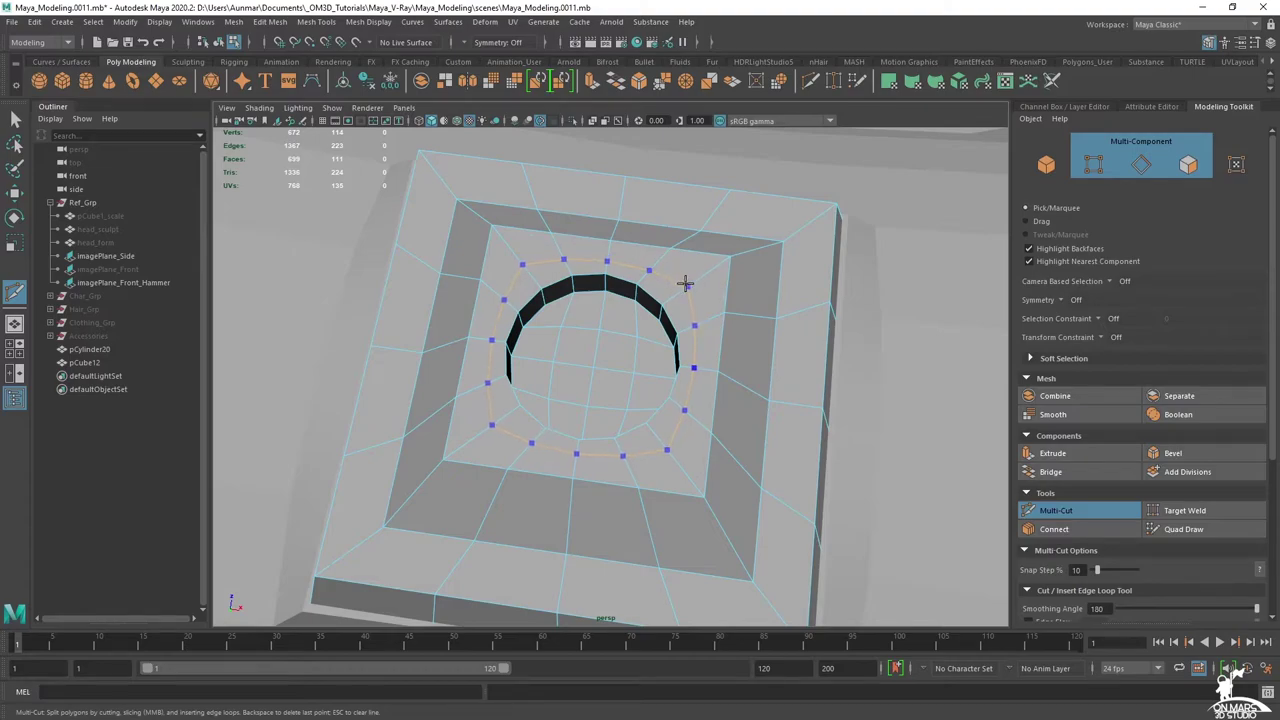
{"action": "left_click", "coordinate": [705, 275], "text": "ctrl"}
{"action": "left_click_drag", "start_coordinate": [802, 322], "coordinate": [716, 308], "text": "alt"}
{"action": "key", "text": "q"}
{"action": "double_click", "coordinate": [710, 278]}
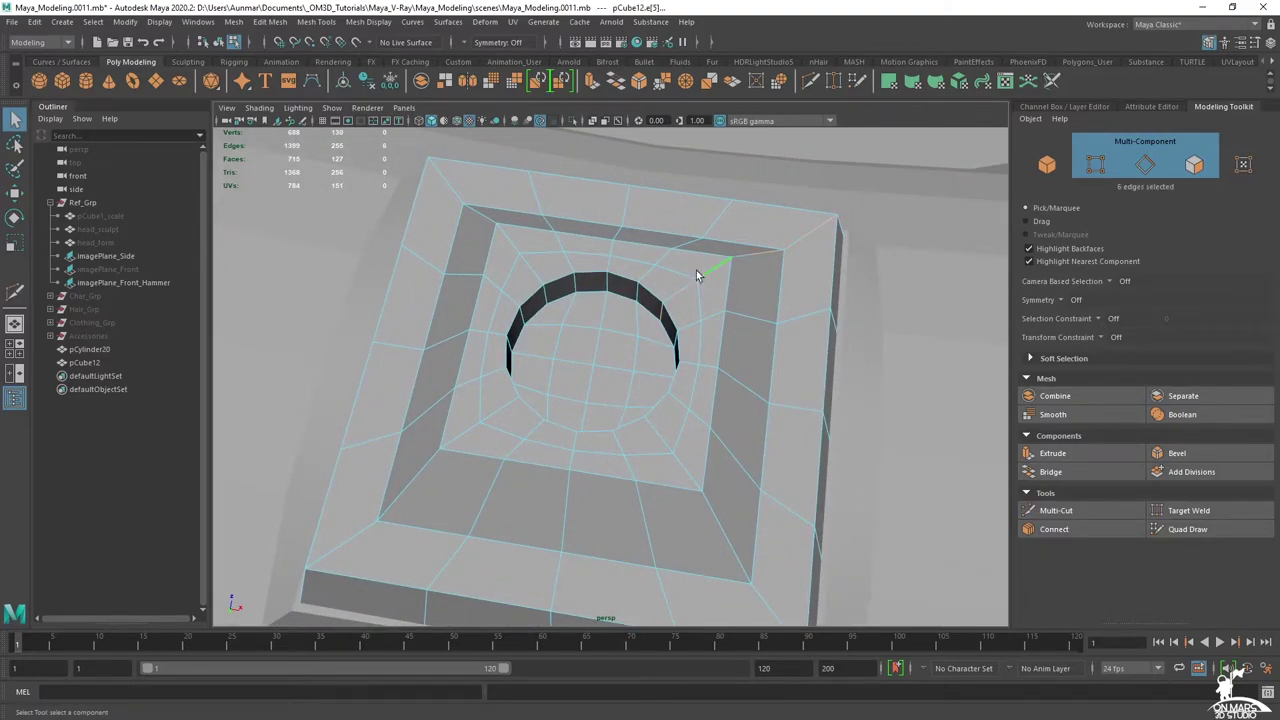
{"action": "double_click", "coordinate": [462, 200], "text": "shift"}
{"action": "right_click_drag", "start_coordinate": [602, 293], "coordinate": [612, 330]}
{"action": "left_click_drag", "start_coordinate": [612, 330], "coordinate": [720, 350], "text": "alt"}
- Turn on World X symmetry and bevel the collar's four corner edges, leaving out the segments inside the recess
{"action": "left_click", "coordinate": [1062, 300]}
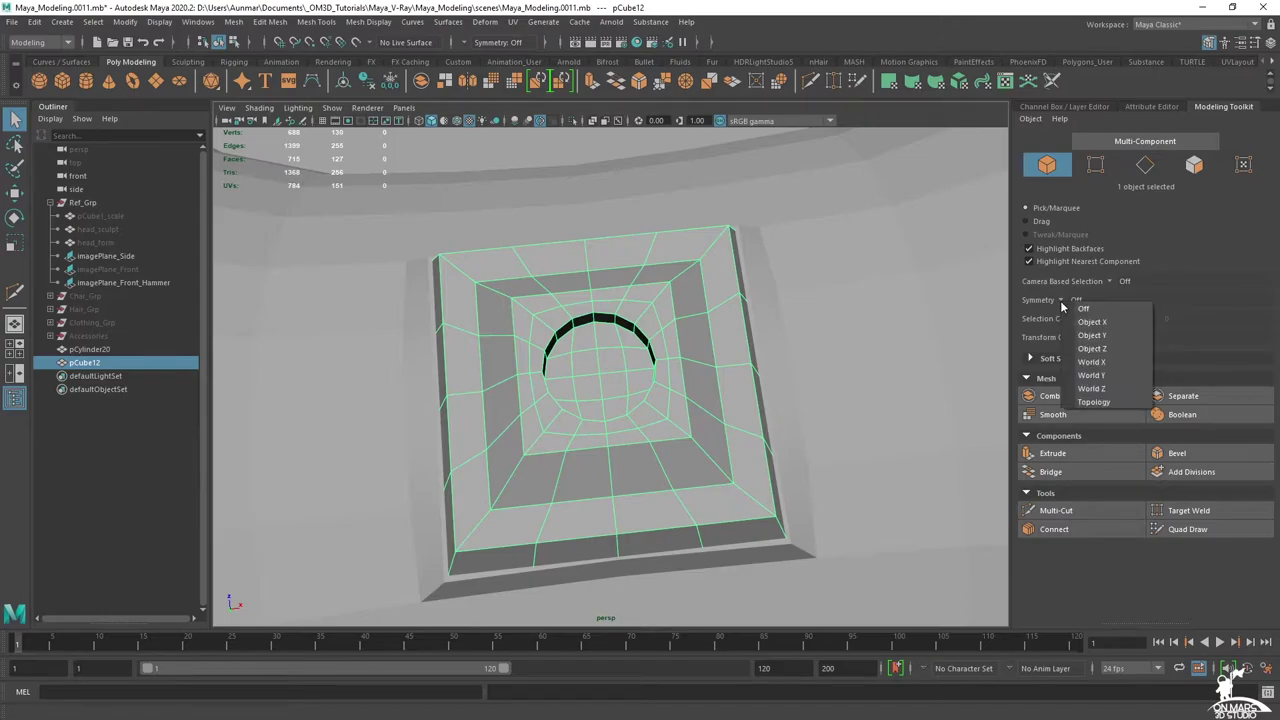
{"action": "left_click", "coordinate": [1092, 361]}
{"action": "left_click_drag", "start_coordinate": [600, 348], "coordinate": [652, 309], "text": "alt"}
{"action": "right_click_drag", "start_coordinate": [658, 310], "coordinate": [658, 270]}
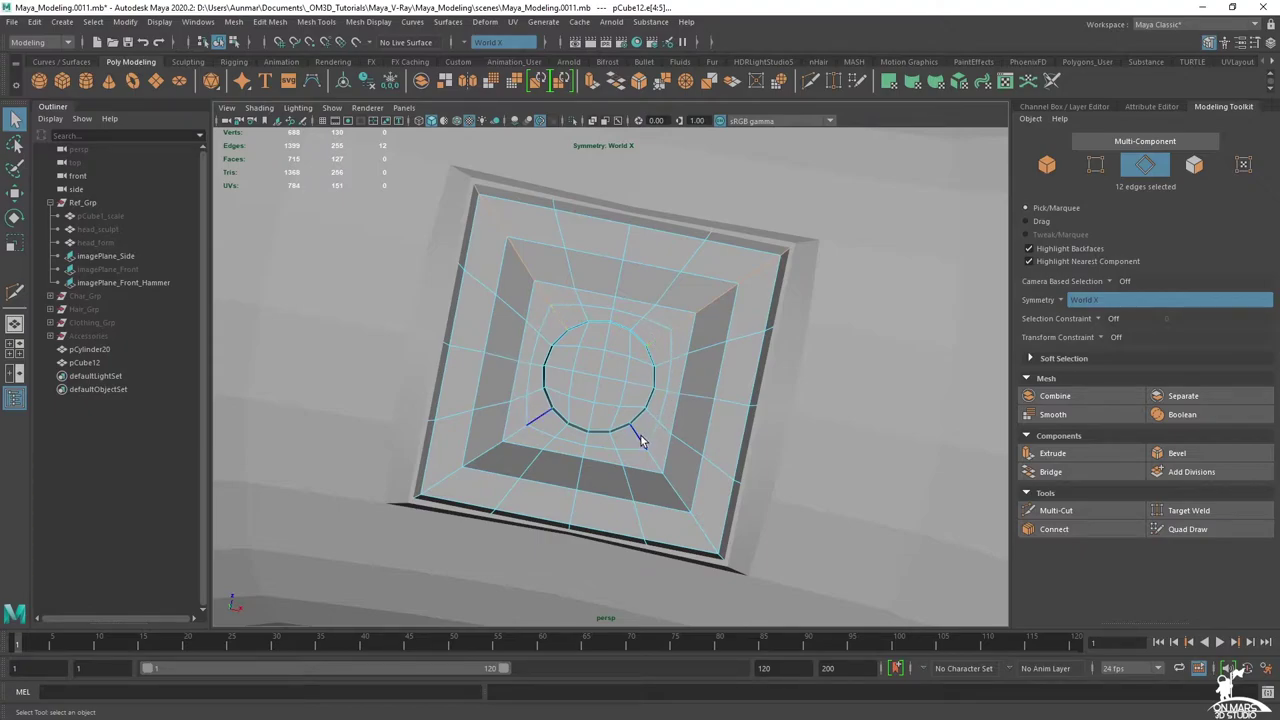
{"action": "right_click_drag", "start_coordinate": [717, 429], "coordinate": [760, 450], "text": "alt"}
{"action": "middle_click_drag", "start_coordinate": [622, 450], "coordinate": [586, 341], "text": "alt"}
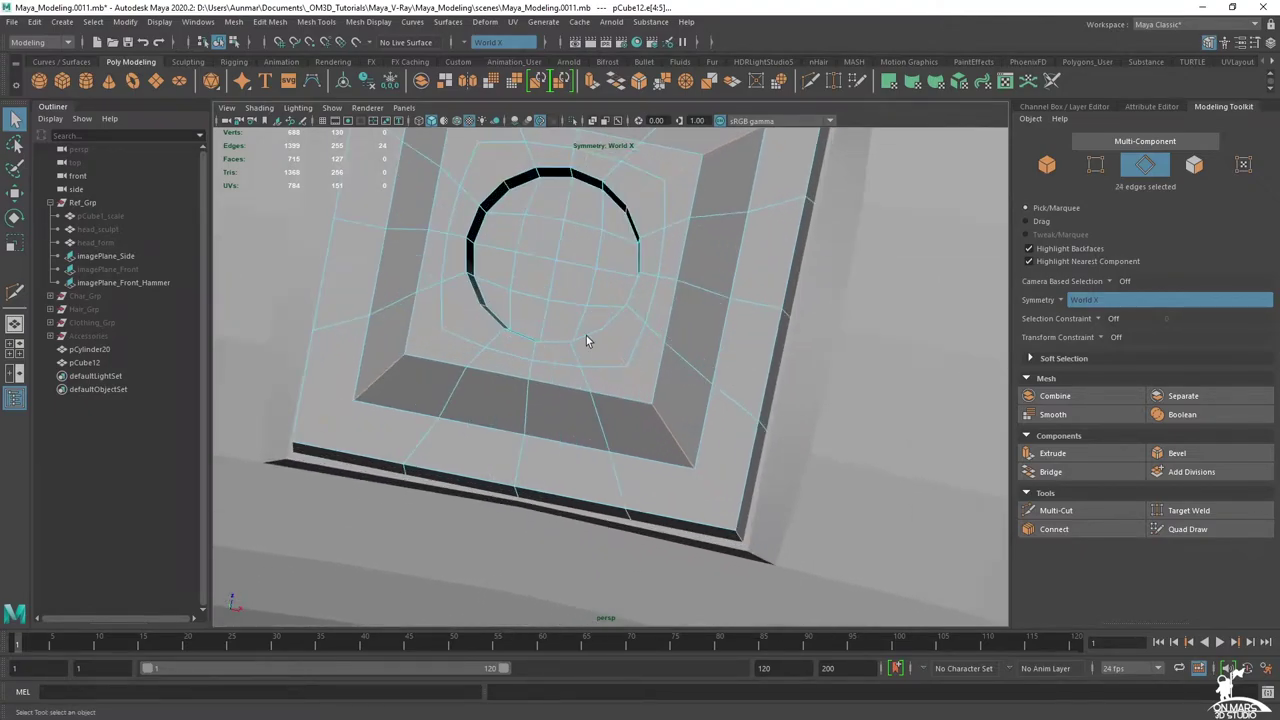
{"action": "mouse_move", "coordinate": [599, 345]}
{"action": "left_mouse_down", "text": "alt"}
{"action": "mouse_move", "coordinate": [613, 349]}
{"action": "mouse_move", "coordinate": [589, 326]}
{"action": "left_mouse_up", "text": "alt"}
{"action": "left_click_drag", "start_coordinate": [647, 225], "coordinate": [622, 201], "text": "ctrl"}
{"action": "middle_click_drag", "start_coordinate": [646, 249], "coordinate": [663, 313], "text": "alt"}
{"action": "key", "text": "alt+x"}
{"action": "mouse_move", "coordinate": [664, 315]}
{"action": "left_mouse_down", "text": "alt"}
{"action": "mouse_move", "coordinate": [637, 278]}
{"action": "mouse_move", "coordinate": [614, 300]}
{"action": "left_mouse_up", "text": "alt"}
{"action": "right_click_drag", "start_coordinate": [614, 300], "coordinate": [664, 325], "text": "alt"}
{"action": "left_click_drag", "start_coordinate": [664, 325], "coordinate": [726, 331], "text": "alt"}
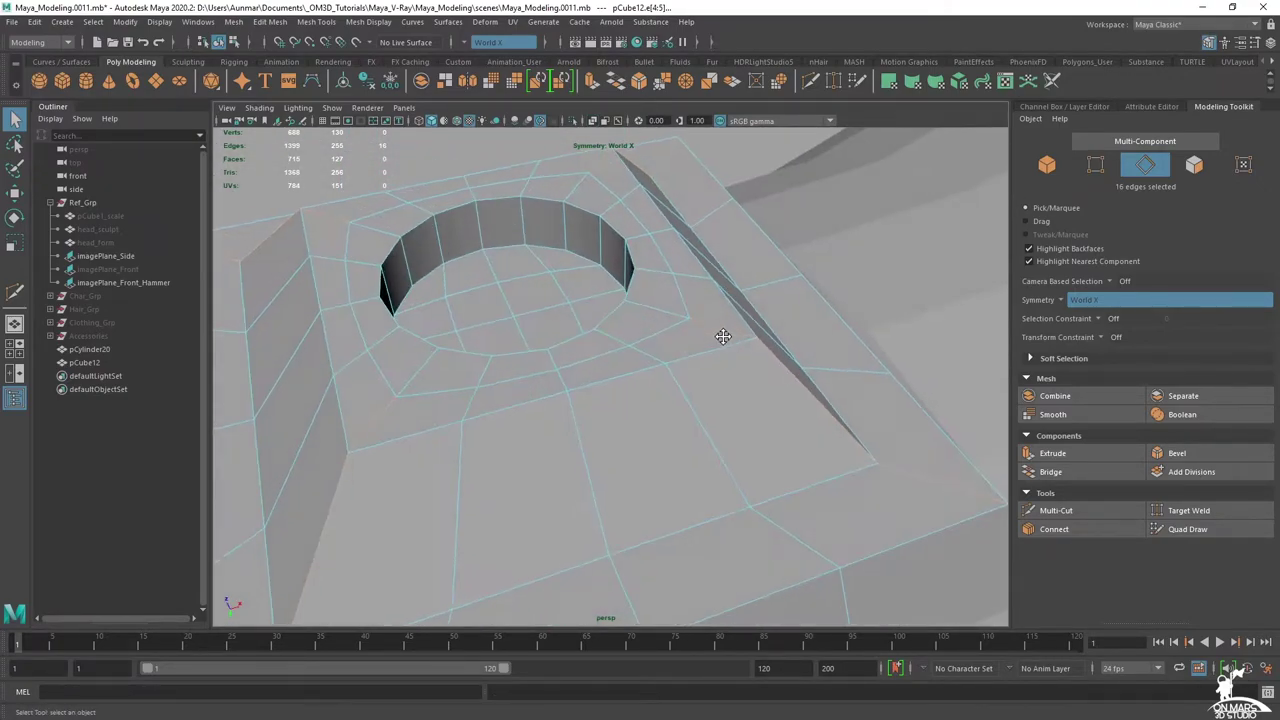
{"action": "right_click_drag", "start_coordinate": [726, 331], "coordinate": [664, 333], "text": "alt"}
{"action": "left_click_drag", "start_coordinate": [689, 331], "coordinate": [740, 320], "text": "alt"}
{"action": "right_click_drag", "start_coordinate": [740, 320], "coordinate": [711, 306], "text": "alt"}
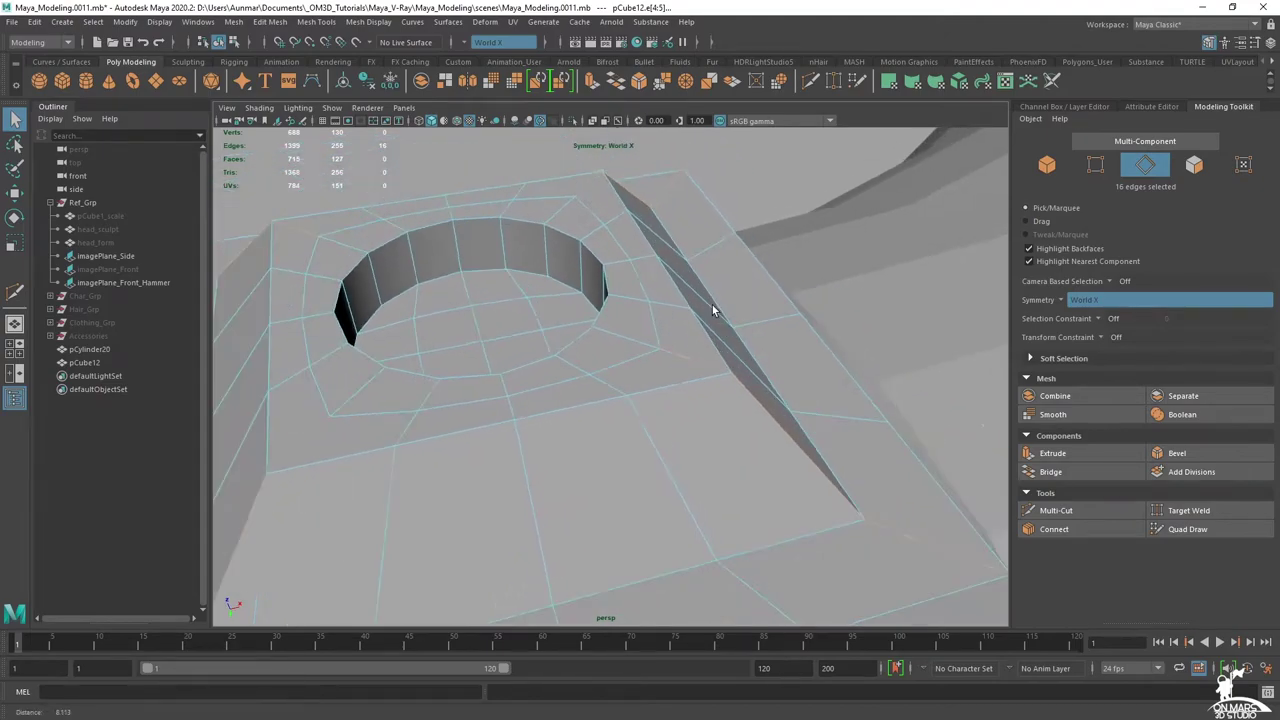
{"action": "middle_click_drag", "start_coordinate": [711, 306], "coordinate": [664, 264], "text": "alt"}
{"action": "mouse_move", "coordinate": [674, 286]}
{"action": "right_mouse_down", "text": "shift"}
{"action": "mouse_move", "coordinate": [733, 283]}
{"action": "mouse_move", "coordinate": [677, 278]}
{"action": "right_mouse_up", "text": "shift"}
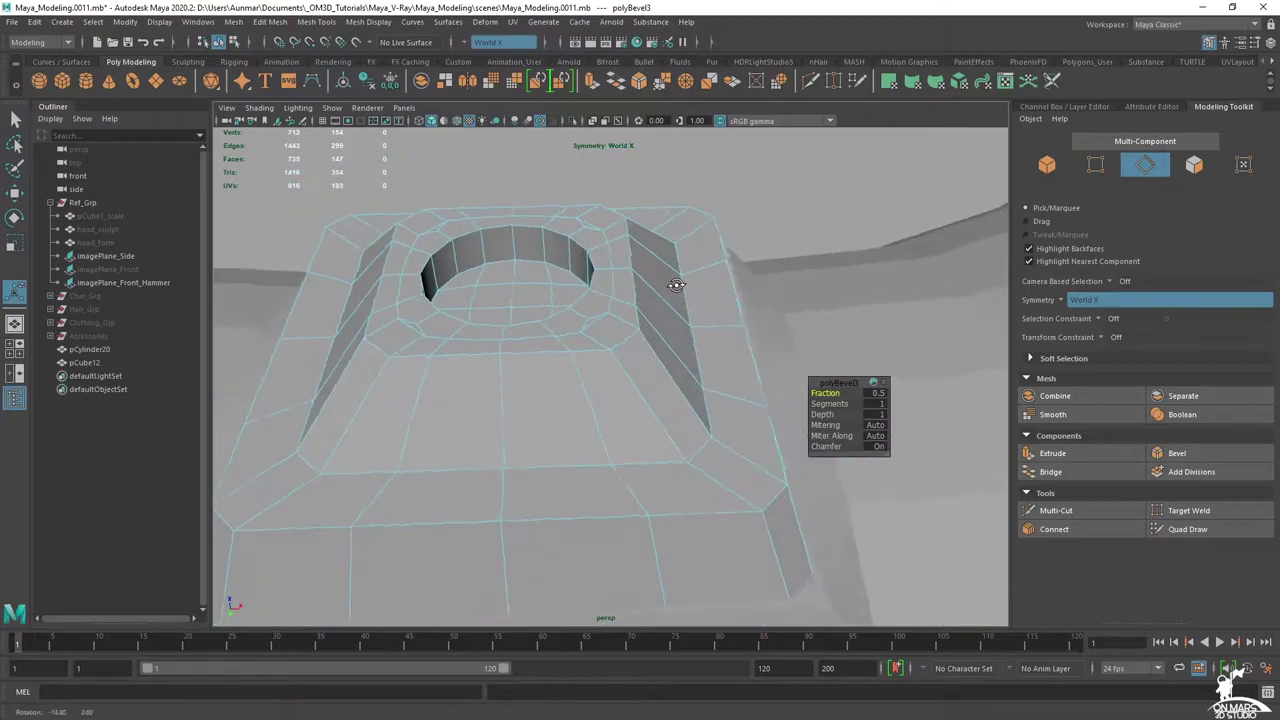
{"action": "left_click_drag", "start_coordinate": [677, 278], "coordinate": [655, 285], "text": "alt"}
- Set the corner bevel's fraction to 0.35 and its segments to 2, and return to object selection
{"action": "left_click", "coordinate": [877, 393]}
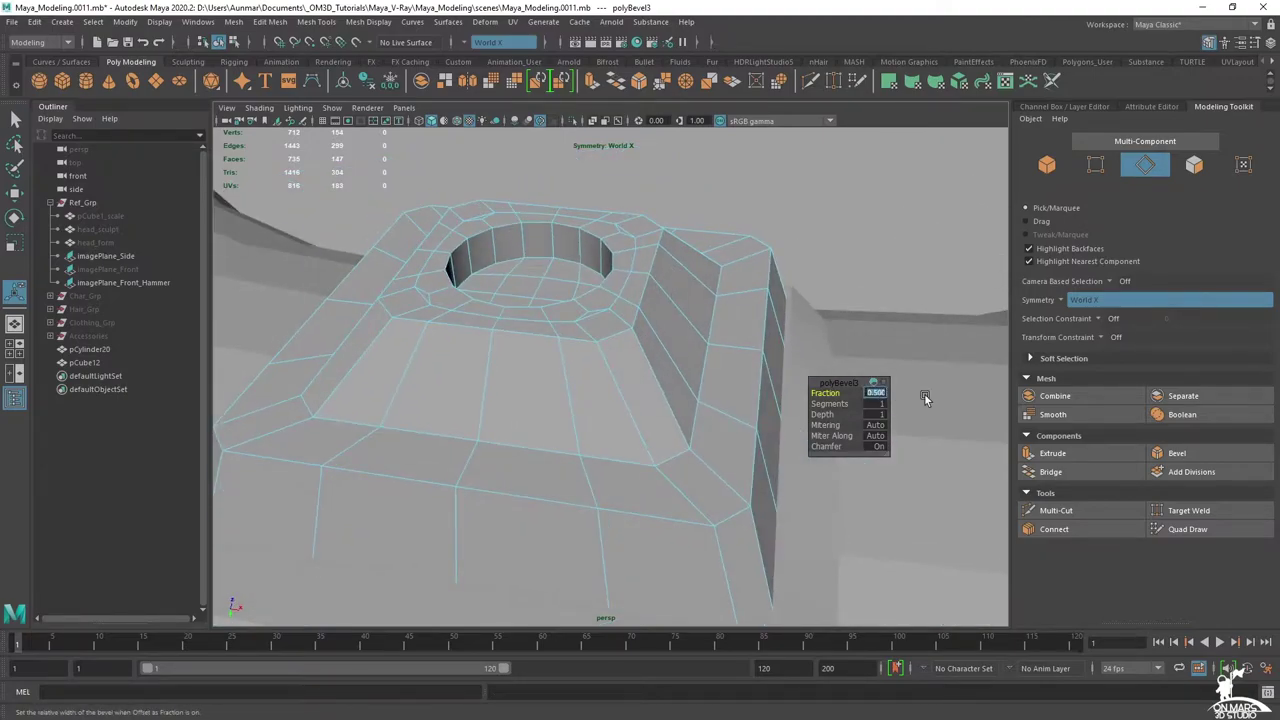
{"action": "type", "text": ".4"}
{"action": "key", "text": "Return"}
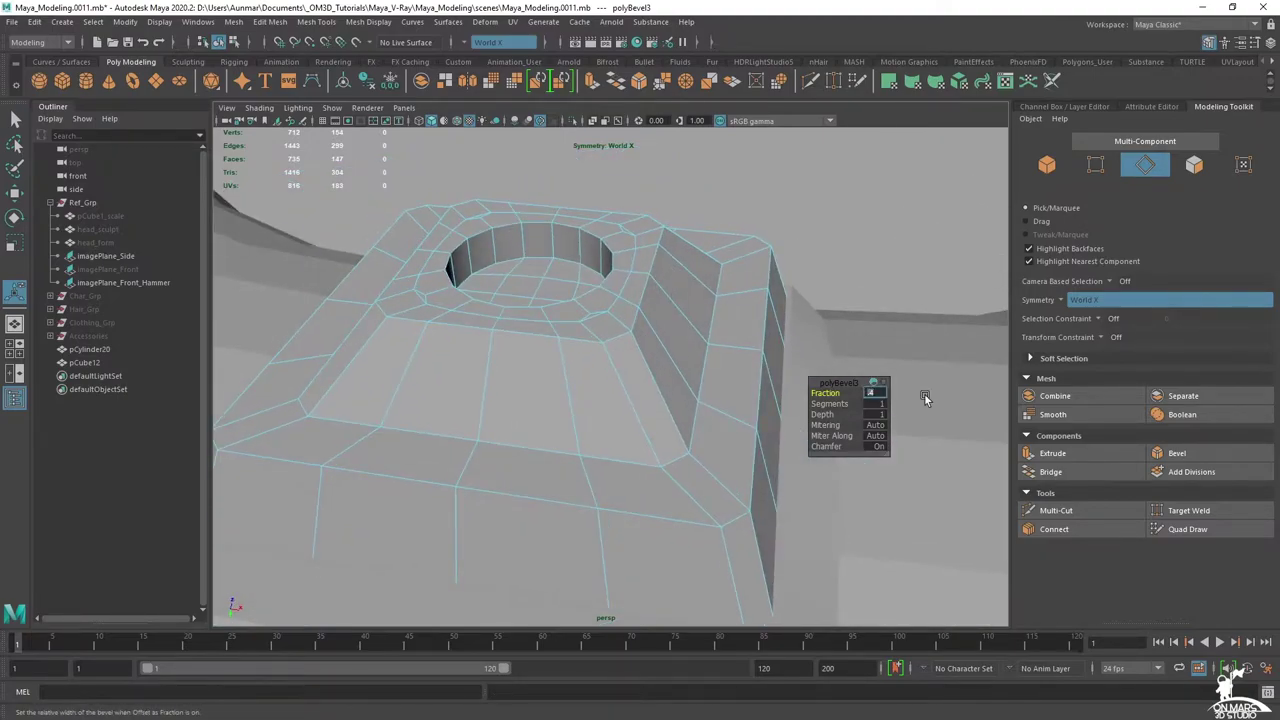
{"action": "type", "text": ".35"}
{"action": "key", "text": "Return"}
{"action": "key", "text": "Tab"}
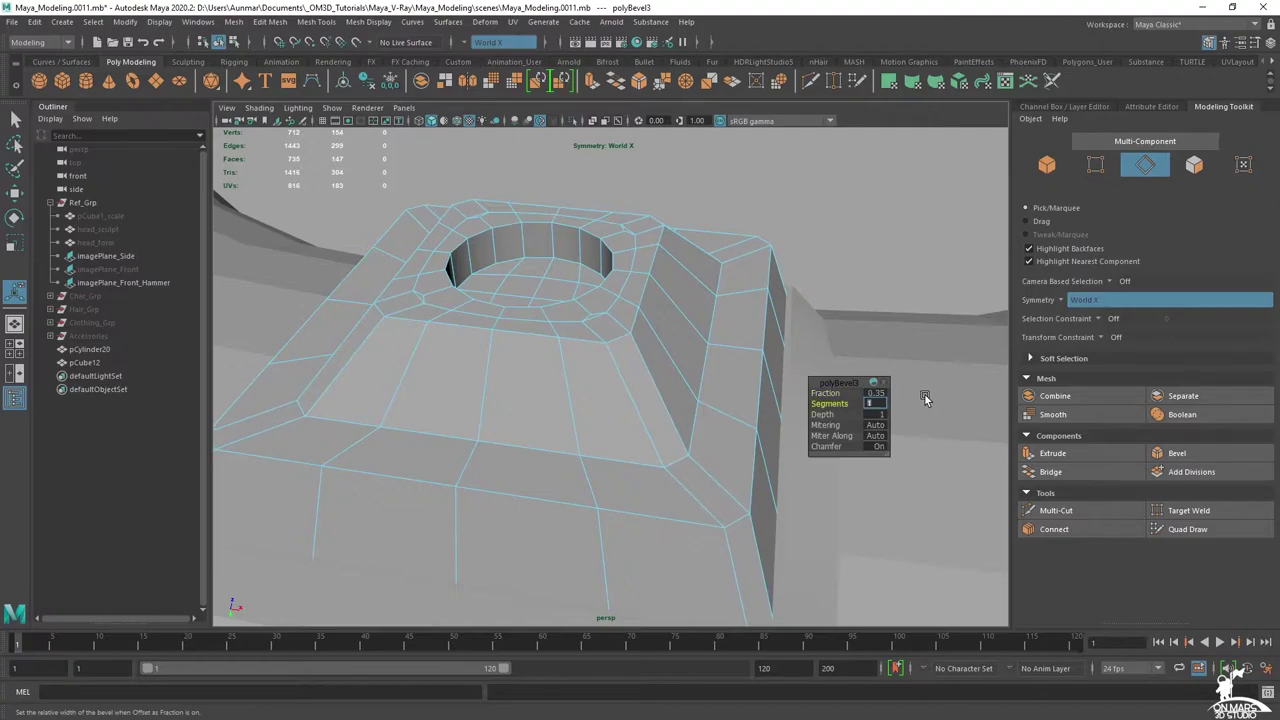
{"action": "type", "text": "2"}
{"action": "key", "text": "Return"}
{"action": "left_click_drag", "start_coordinate": [719, 366], "coordinate": [692, 343], "text": "alt"}
{"action": "right_click_drag", "start_coordinate": [655, 302], "coordinate": [776, 270]}
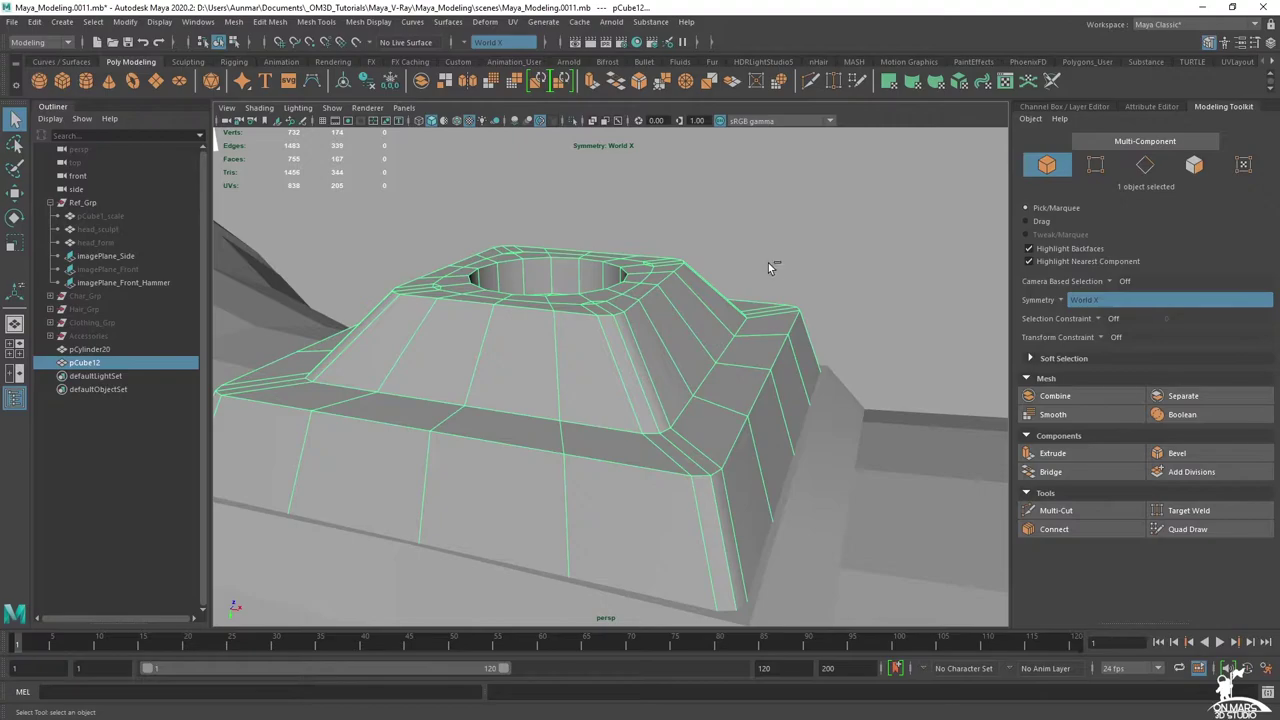
- Isolate the collar and inspect its bevelled corners around the round recess in smooth preview
{"action": "key", "text": "ctrl+1"}
{"action": "left_click_drag", "start_coordinate": [768, 264], "coordinate": [664, 306], "text": "alt"}
{"action": "right_click_drag", "start_coordinate": [567, 298], "coordinate": [504, 283]}
{"action": "scroll", "coordinate": [537, 311], "scroll_direction": "up", "scroll_amount": 2}
{"action": "middle_click_drag", "start_coordinate": [537, 311], "coordinate": [575, 334], "text": "alt"}
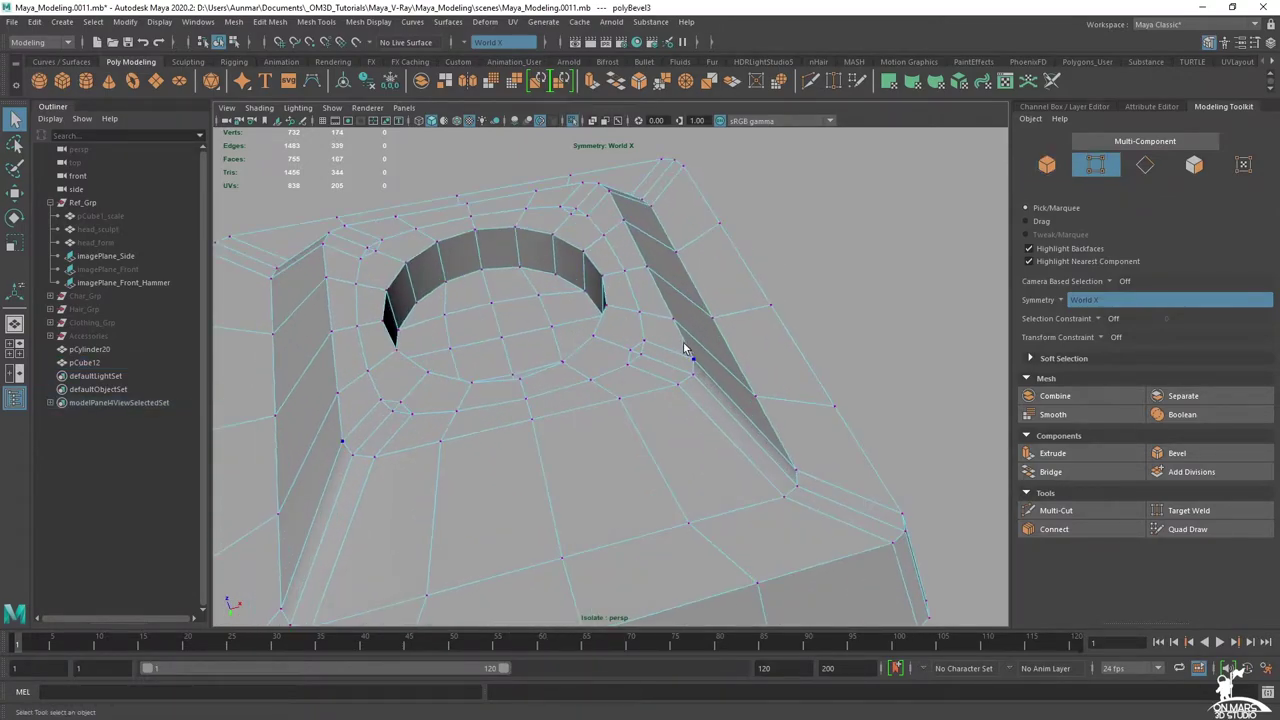
{"action": "key", "text": "3"}
{"action": "right_click_drag", "start_coordinate": [656, 330], "coordinate": [765, 295]}
{"action": "left_click", "coordinate": [816, 291]}
{"action": "left_click_drag", "start_coordinate": [810, 343], "coordinate": [632, 350], "text": "alt"}
{"action": "left_click", "coordinate": [722, 327]}
{"action": "key", "text": "1"}
{"action": "scroll", "coordinate": [632, 350], "scroll_direction": "up", "scroll_amount": 3}
- Merge the clustered vertices at each corner of the edge loop around the round recess into one vertex per corner
{"action": "right_click_drag", "start_coordinate": [641, 336], "coordinate": [496, 283]}
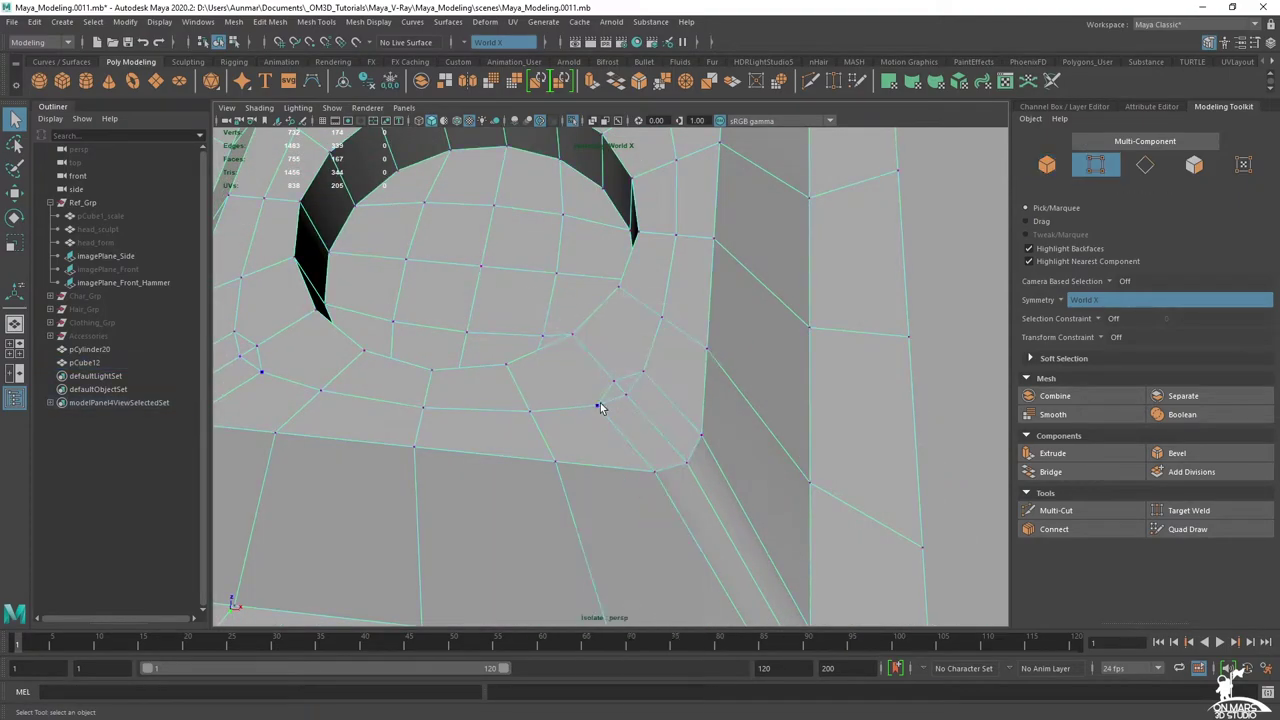
{"action": "left_click", "coordinate": [595, 409]}
{"action": "left_click_drag", "start_coordinate": [652, 372], "coordinate": [643, 396], "text": "alt"}
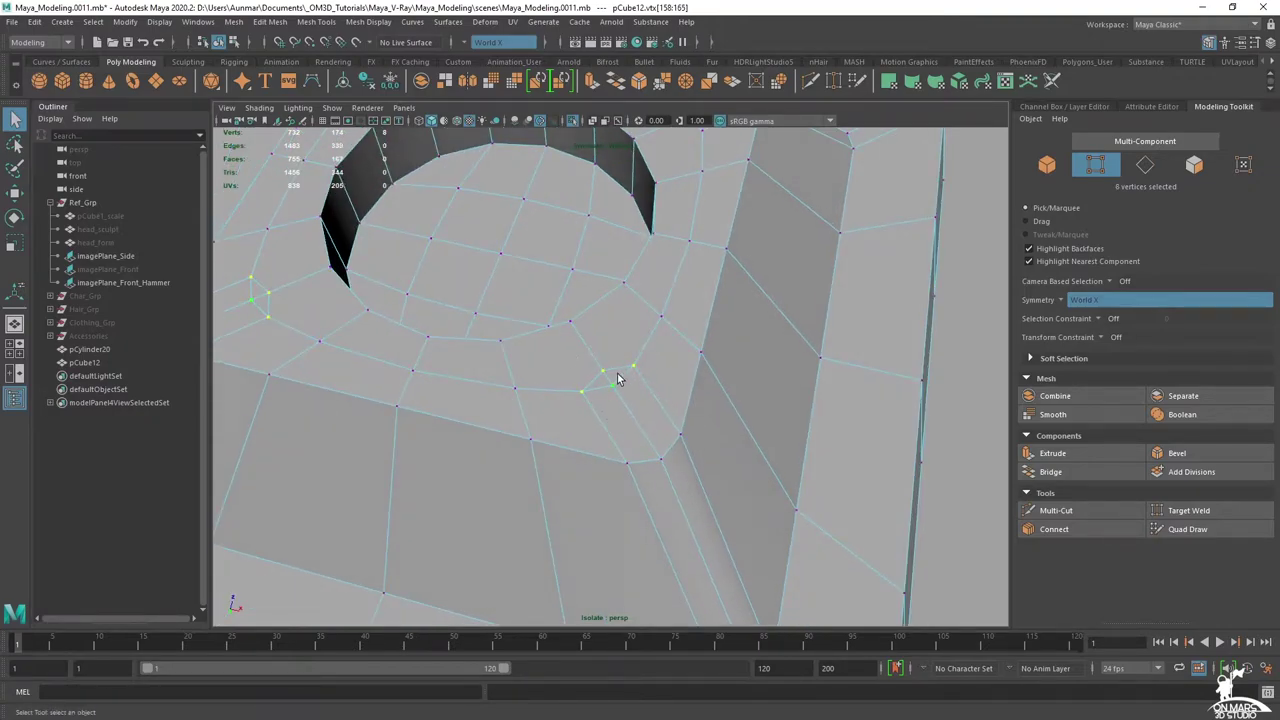
{"action": "right_click_drag", "start_coordinate": [619, 378], "coordinate": [610, 303], "text": "shift"}
{"action": "left_click_drag", "start_coordinate": [654, 331], "coordinate": [613, 365], "text": "alt"}
{"action": "left_click", "coordinate": [680, 366], "text": "shift"}
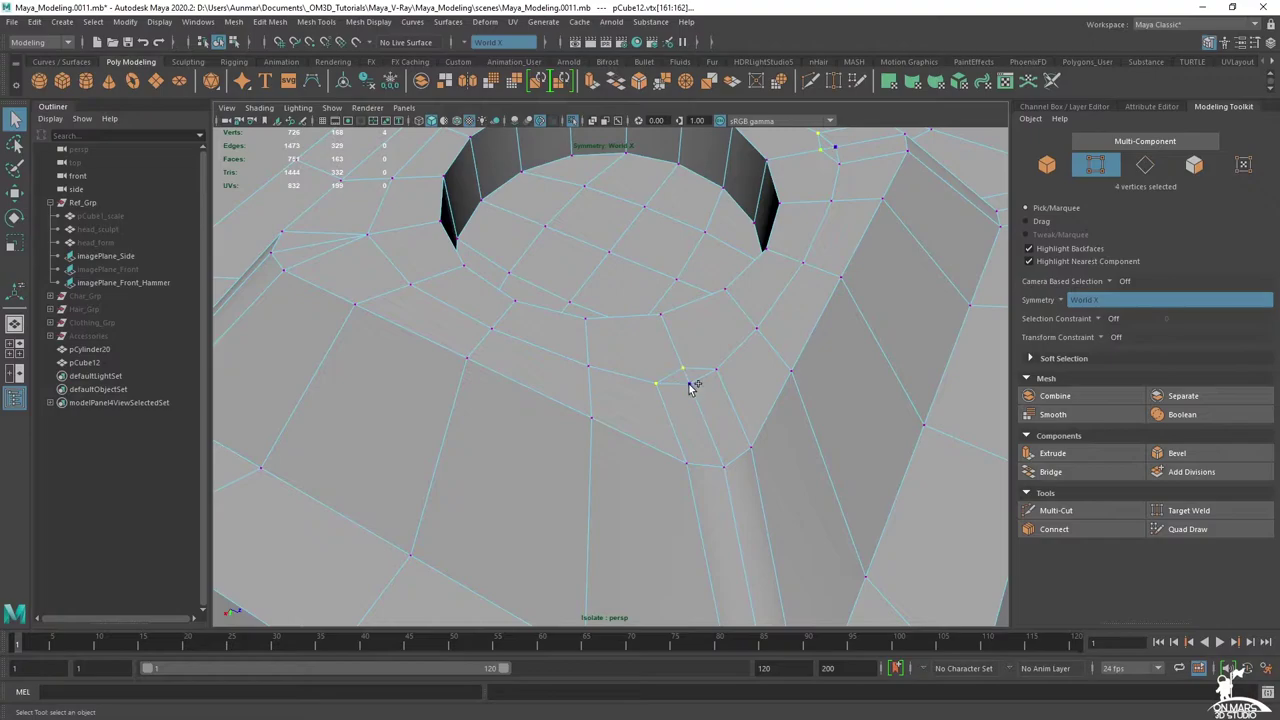
{"action": "key", "text": "g"}
- Inspect the merged corners and the collar's overall shape in smooth preview
{"action": "right_click_drag", "start_coordinate": [720, 411], "coordinate": [612, 401], "text": "alt"}
{"action": "left_click_drag", "start_coordinate": [612, 401], "coordinate": [687, 336], "text": "alt"}
{"action": "key", "text": "3"}
{"action": "left_click_drag", "start_coordinate": [655, 398], "coordinate": [623, 338], "text": "alt"}
{"action": "right_click_drag", "start_coordinate": [623, 338], "coordinate": [696, 319]}
{"action": "right_click_drag", "start_coordinate": [800, 336], "coordinate": [710, 330], "text": "alt"}
{"action": "left_click_drag", "start_coordinate": [562, 384], "coordinate": [572, 391], "text": "alt"}
{"action": "left_click_drag", "start_coordinate": [449, 420], "coordinate": [488, 350], "text": "alt"}
{"action": "key", "text": "1"}
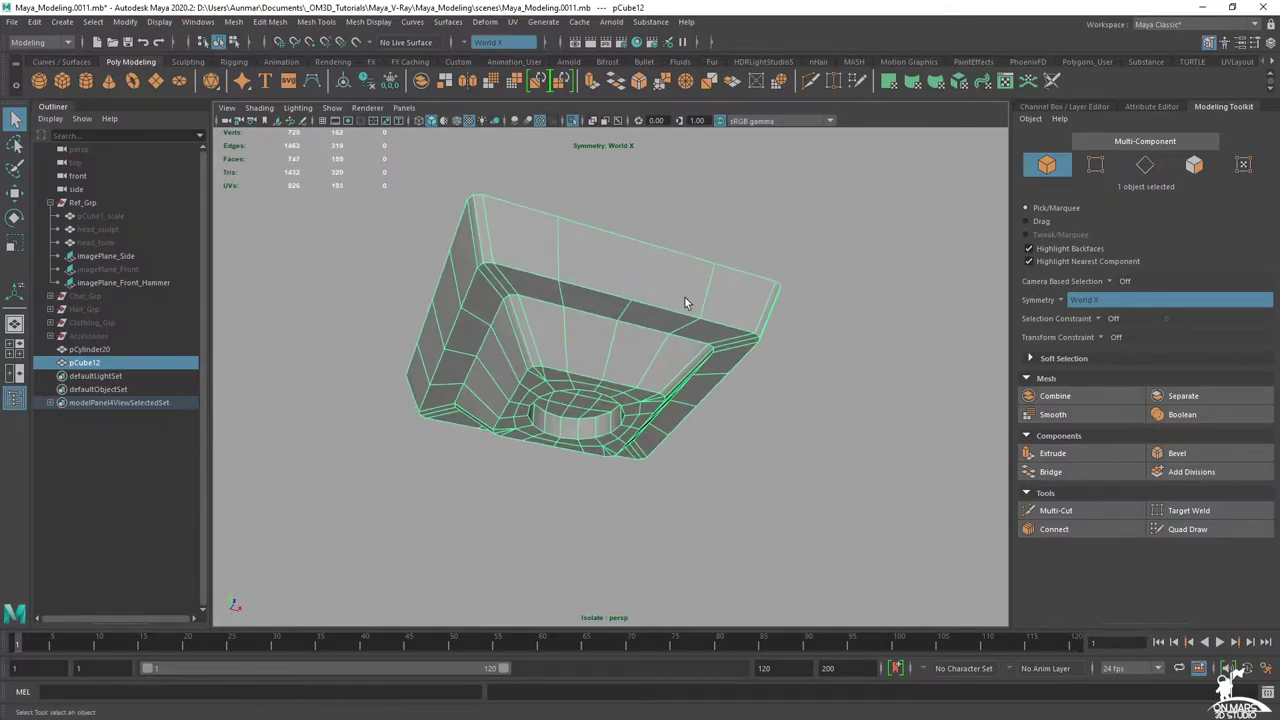
- Connect the two middle vertices on the collar's outer side wall with an edge, and check it in smooth preview
{"action": "middle_click_drag", "start_coordinate": [680, 306], "coordinate": [668, 345], "text": "alt"}
{"action": "right_click_drag", "start_coordinate": [650, 342], "coordinate": [677, 323], "text": "alt"}
{"action": "right_click", "coordinate": [612, 298], "text": "shift"}
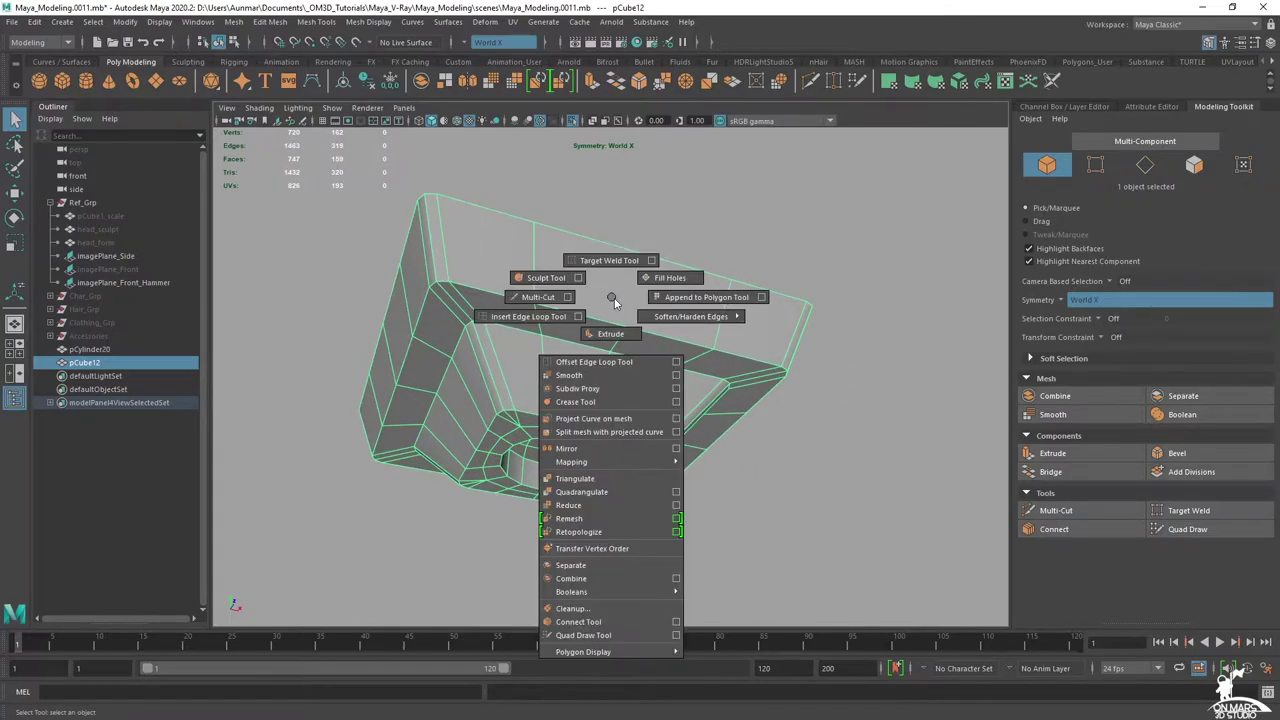
{"action": "right_click_drag", "start_coordinate": [612, 289], "coordinate": [533, 257]}
{"action": "left_click", "coordinate": [645, 250]}
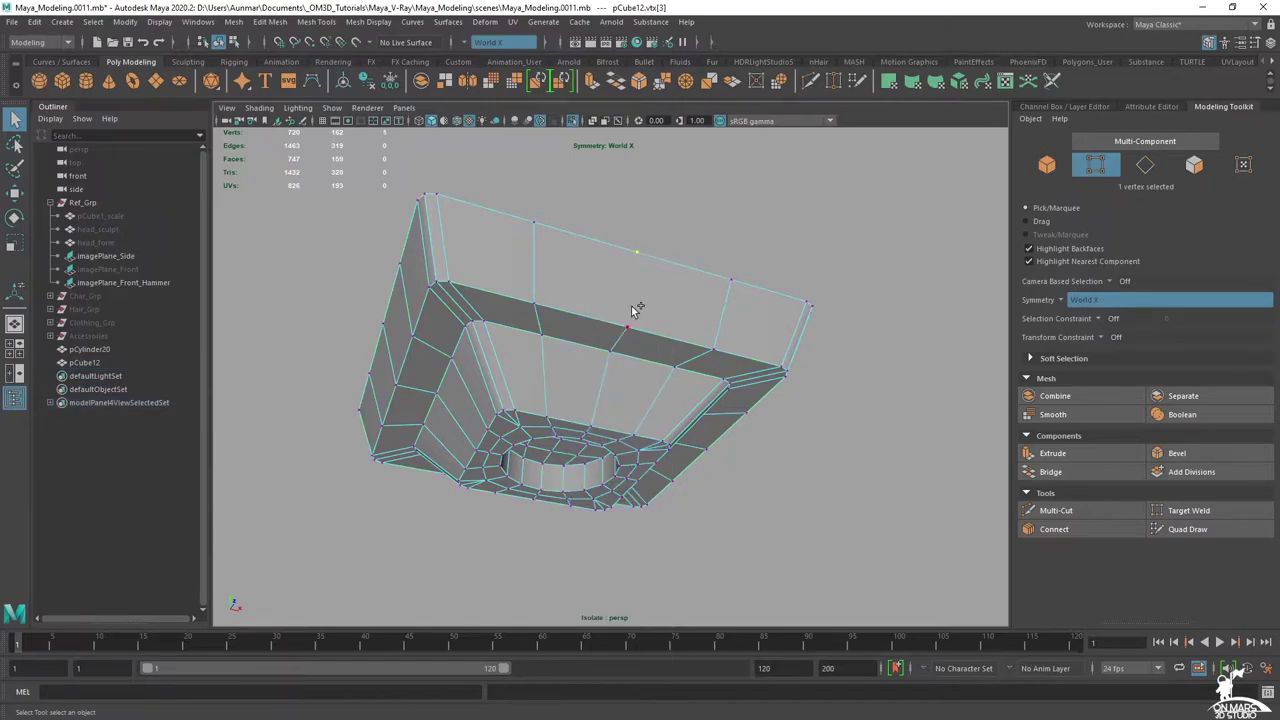
{"action": "left_click_drag", "start_coordinate": [636, 312], "coordinate": [789, 436], "text": "alt"}
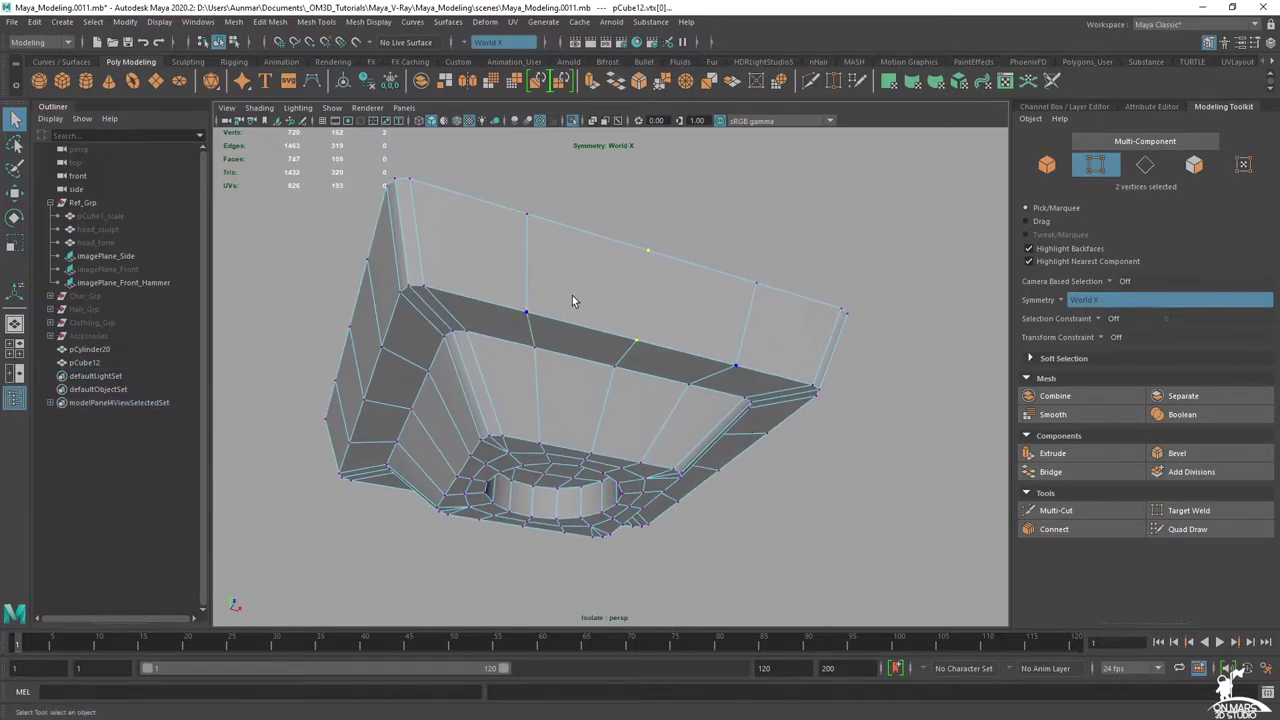
{"action": "left_click", "coordinate": [1050, 529]}
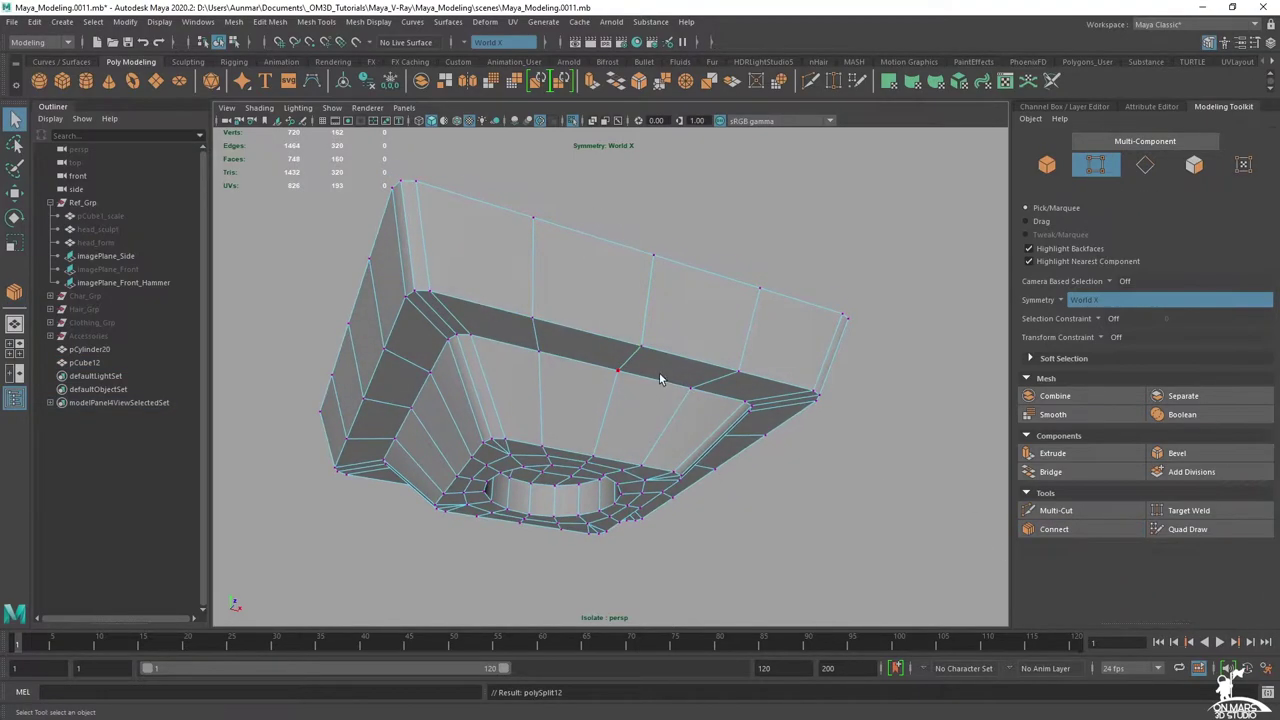
{"action": "key", "text": "3"}
{"action": "left_click_drag", "start_coordinate": [660, 381], "coordinate": [663, 446], "text": "alt"}
{"action": "key", "text": "1"}
- Cut edges from the three bevel vertices at one corner of the collar's broad flat face to the nearest inner grid vertex
{"action": "left_click_drag", "start_coordinate": [480, 438], "coordinate": [783, 167], "text": "alt"}
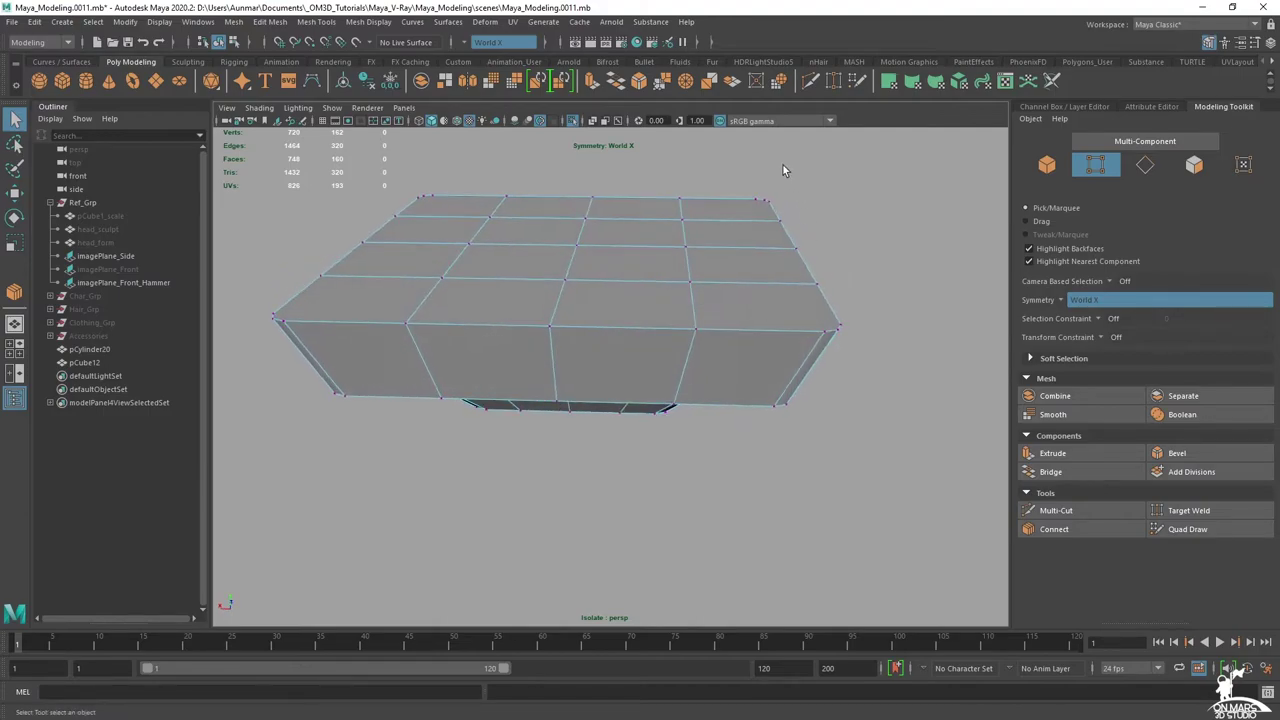
{"action": "mouse_move", "coordinate": [817, 367]}
{"action": "left_mouse_down", "text": "alt"}
{"action": "mouse_move", "coordinate": [856, 376]}
{"action": "mouse_move", "coordinate": [826, 362]}
{"action": "left_mouse_up", "text": "alt"}
{"action": "right_click_drag", "start_coordinate": [826, 362], "coordinate": [986, 450], "text": "alt"}
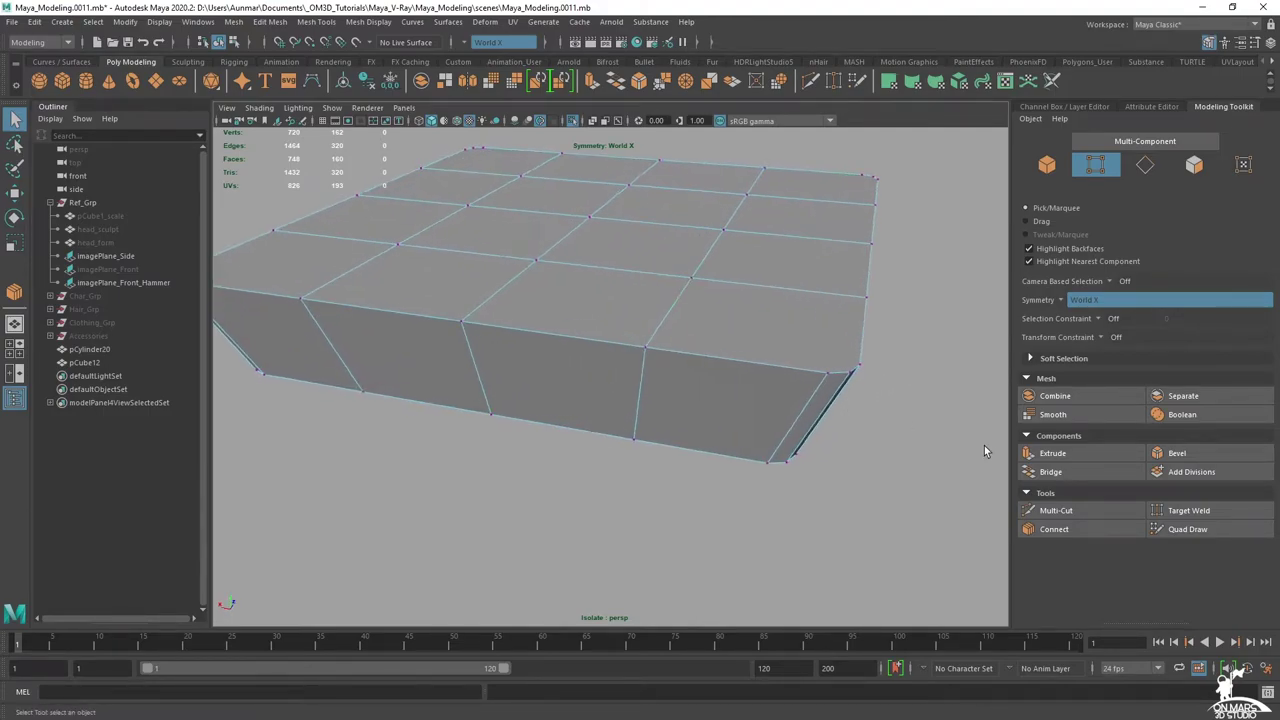
{"action": "right_click", "coordinate": [722, 307], "text": "shift"}
{"action": "left_click", "coordinate": [650, 307]}
{"action": "left_click", "coordinate": [827, 374]}
{"action": "left_click", "coordinate": [692, 279]}
{"action": "left_click_drag", "start_coordinate": [692, 281], "coordinate": [694, 312], "text": "alt"}
{"action": "right_click_drag", "start_coordinate": [694, 312], "coordinate": [740, 370], "text": "alt"}
{"action": "key", "text": "Return"}
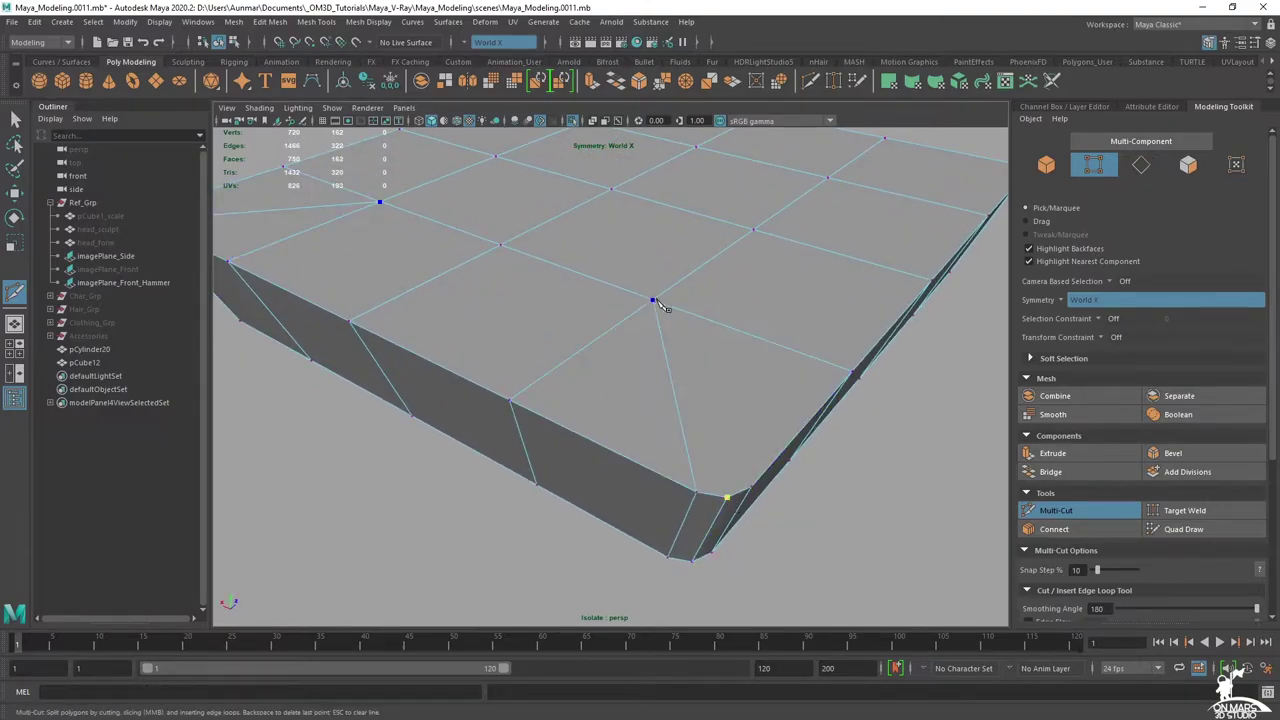
{"action": "left_click", "coordinate": [752, 488]}
{"action": "left_click", "coordinate": [654, 301]}
{"action": "right_click", "coordinate": [756, 428]}
- Cut the same three edges at the adjacent unfinished corner of the flat face, ending at its nearest inner grid vertex
{"action": "left_click_drag", "start_coordinate": [743, 346], "coordinate": [760, 393], "text": "alt"}
{"action": "right_click_drag", "start_coordinate": [689, 348], "coordinate": [698, 445], "text": "alt"}
{"action": "middle_click_drag", "start_coordinate": [698, 445], "coordinate": [677, 362], "text": "alt"}
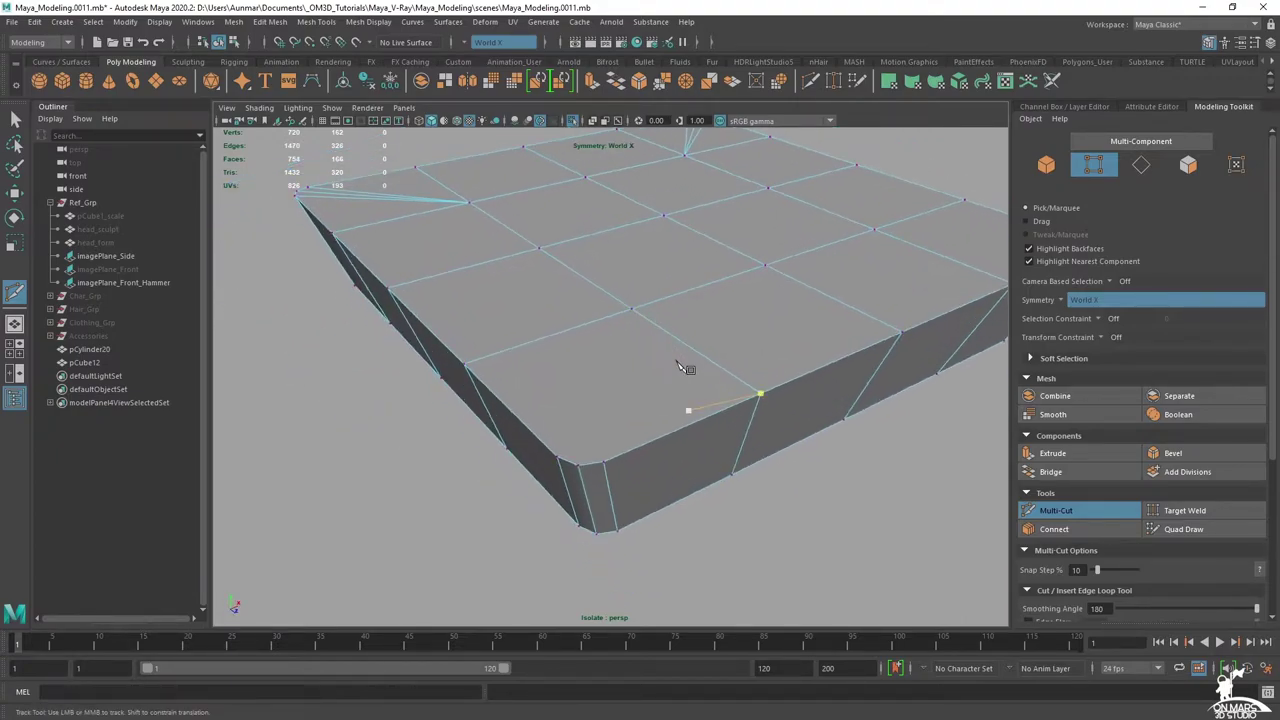
{"action": "right_click_drag", "start_coordinate": [618, 400], "coordinate": [612, 462], "text": "alt"}
{"action": "right_click", "coordinate": [642, 284]}
{"action": "left_click", "coordinate": [556, 524]}
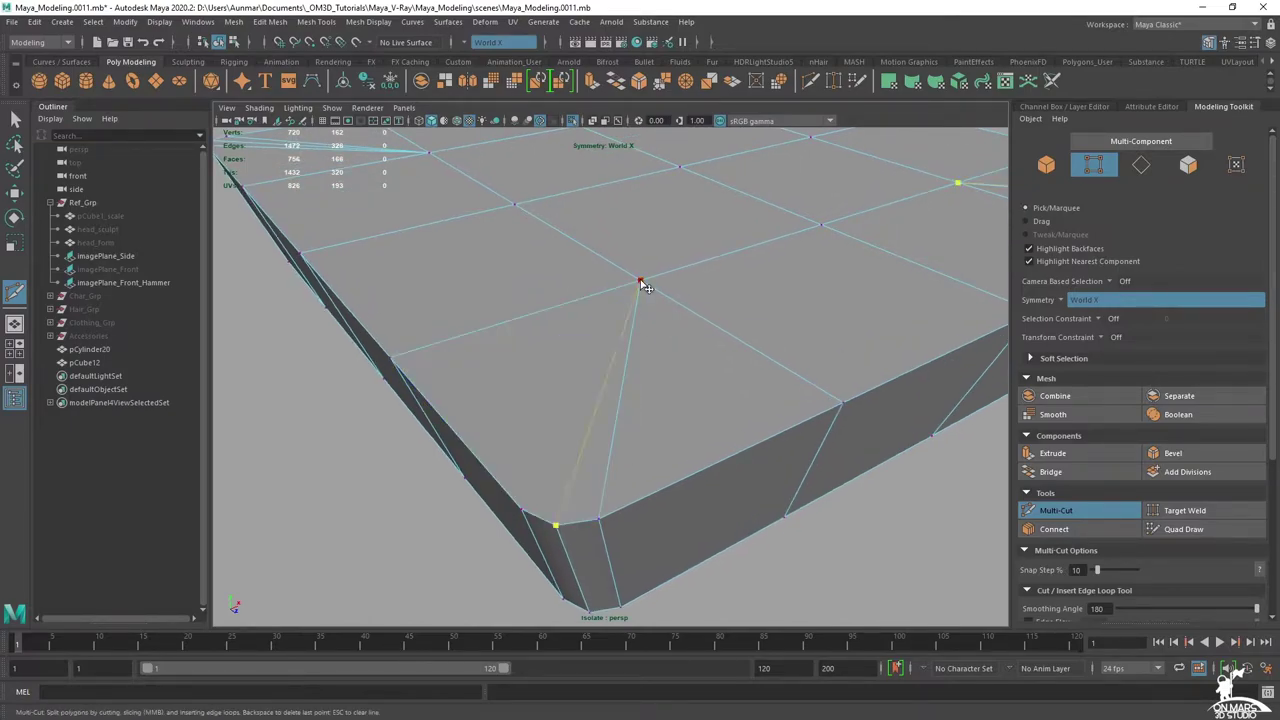
{"action": "left_click", "coordinate": [521, 510]}
{"action": "left_click", "coordinate": [641, 282]}
{"action": "key", "text": "q"}
- Bevel the edge loops around the collar's outer rim and steps with 2 segments
{"action": "right_click_drag", "start_coordinate": [740, 469], "coordinate": [590, 350], "text": "alt"}
{"action": "left_click_drag", "start_coordinate": [590, 350], "coordinate": [648, 285], "text": "alt"}
{"action": "key", "text": "F10"}
{"action": "double_click", "coordinate": [559, 299]}
{"action": "left_click_drag", "start_coordinate": [574, 366], "coordinate": [612, 282], "text": "alt"}
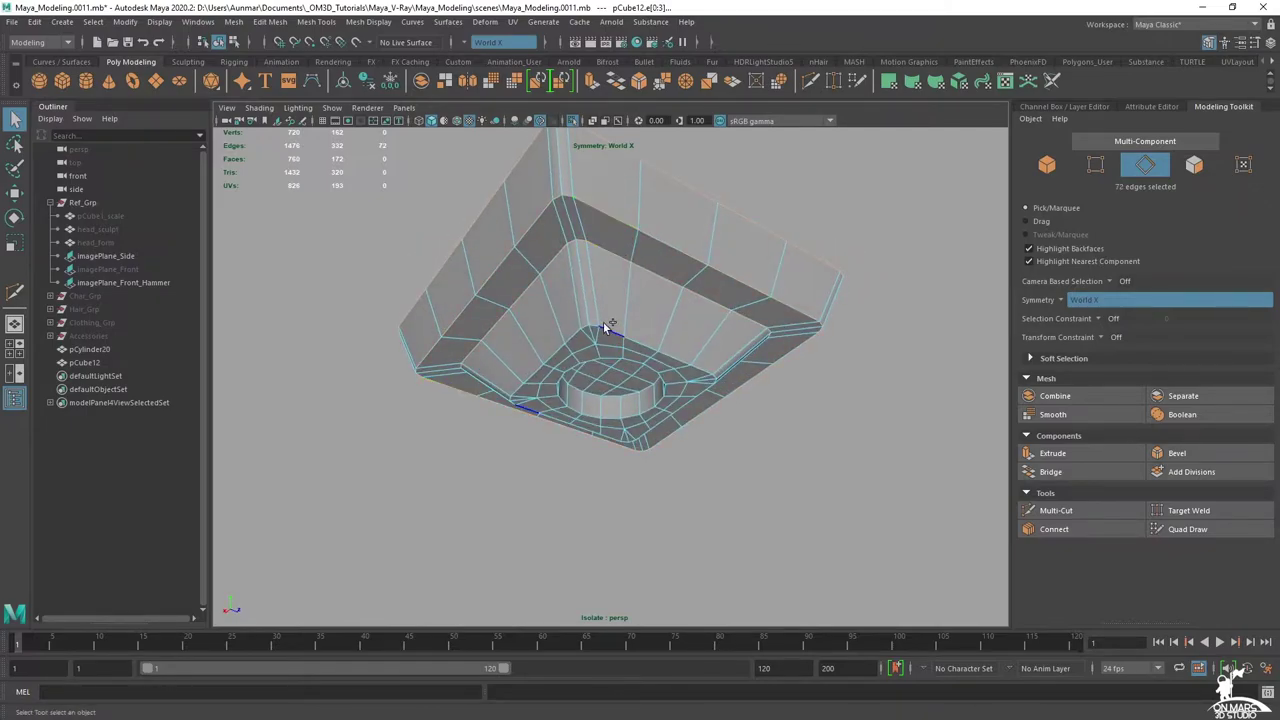
{"action": "left_click_drag", "start_coordinate": [605, 326], "coordinate": [623, 349], "text": "alt"}
{"action": "right_click_drag", "start_coordinate": [623, 349], "coordinate": [642, 345], "text": "alt"}
{"action": "left_click_drag", "start_coordinate": [642, 345], "coordinate": [483, 363], "text": "alt"}
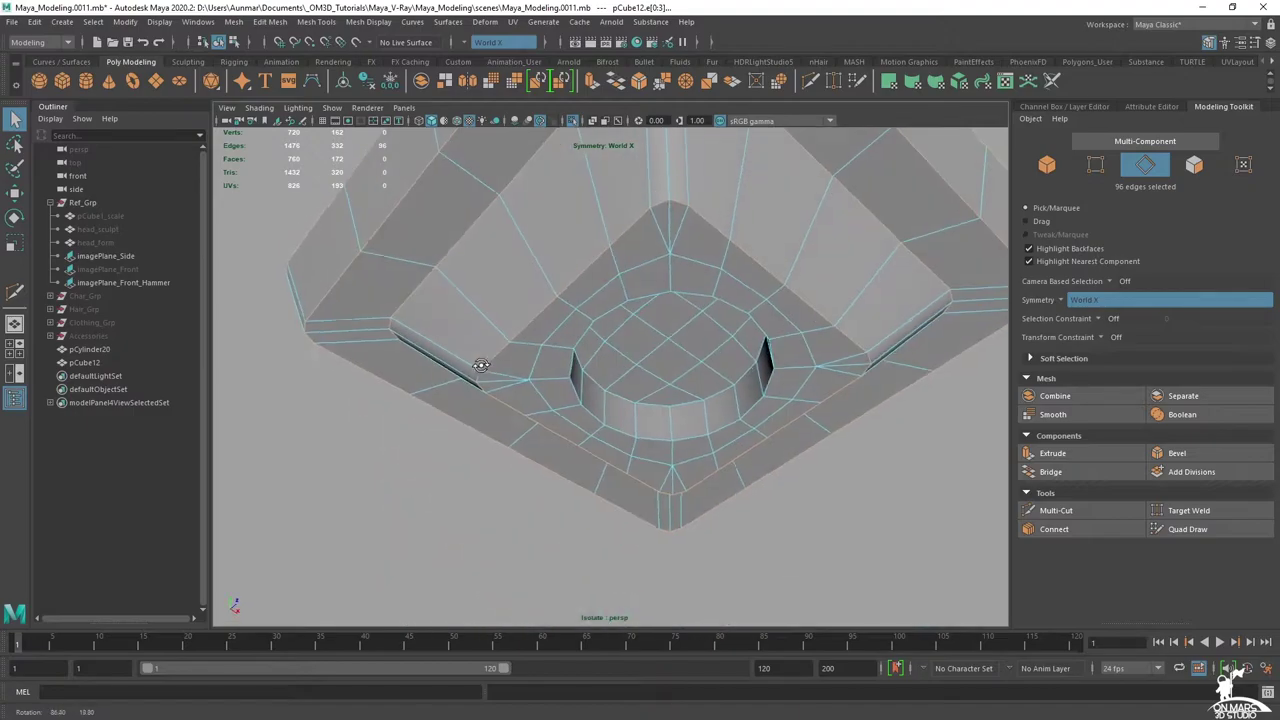
{"action": "right_click_drag", "start_coordinate": [483, 363], "coordinate": [572, 361], "text": "alt"}
{"action": "left_click_drag", "start_coordinate": [560, 398], "coordinate": [716, 276], "text": "alt"}
{"action": "left_click_drag", "start_coordinate": [568, 306], "coordinate": [841, 428], "text": "alt"}
{"action": "right_click_drag", "start_coordinate": [862, 318], "coordinate": [731, 283], "text": "alt"}
{"action": "left_click_drag", "start_coordinate": [731, 283], "coordinate": [878, 385], "text": "alt"}
{"action": "left_click", "coordinate": [1235, 460]}
{"action": "left_click_drag", "start_coordinate": [595, 384], "coordinate": [601, 412], "text": "alt"}
{"action": "right_click_drag", "start_coordinate": [601, 412], "coordinate": [719, 389], "text": "alt"}
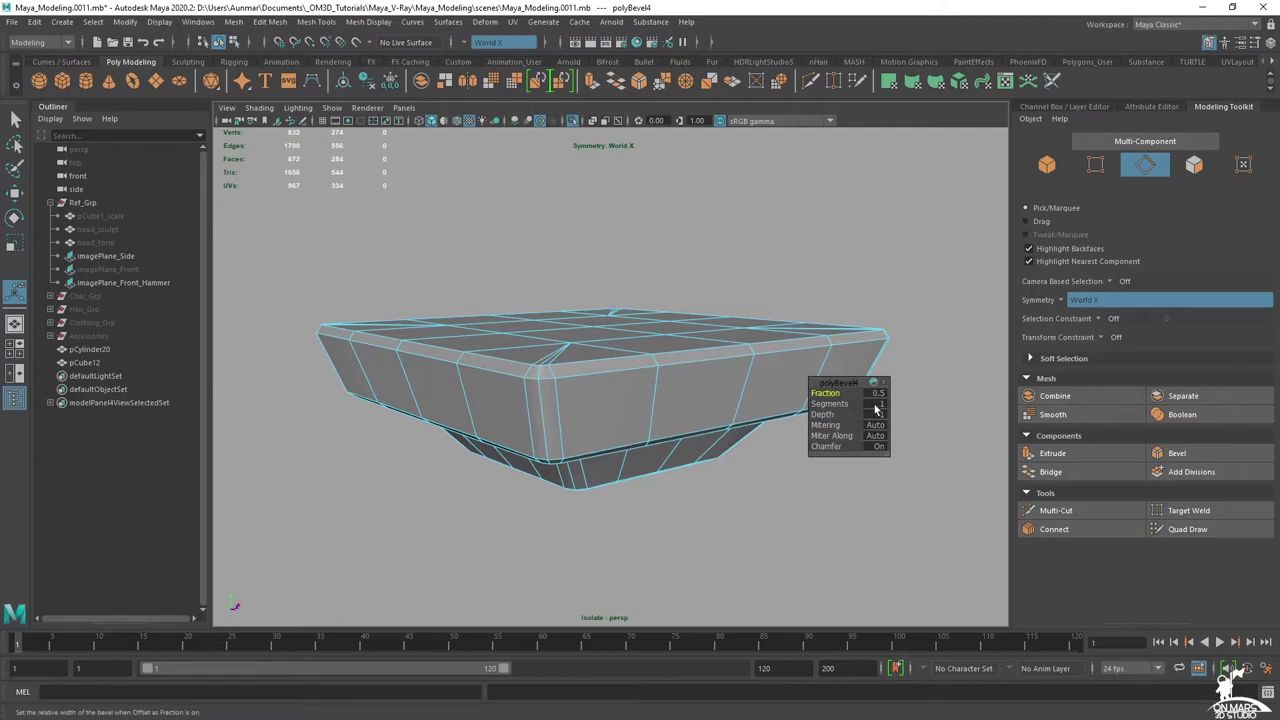
{"action": "type", "text": "2"}
{"action": "key", "text": "Return"}
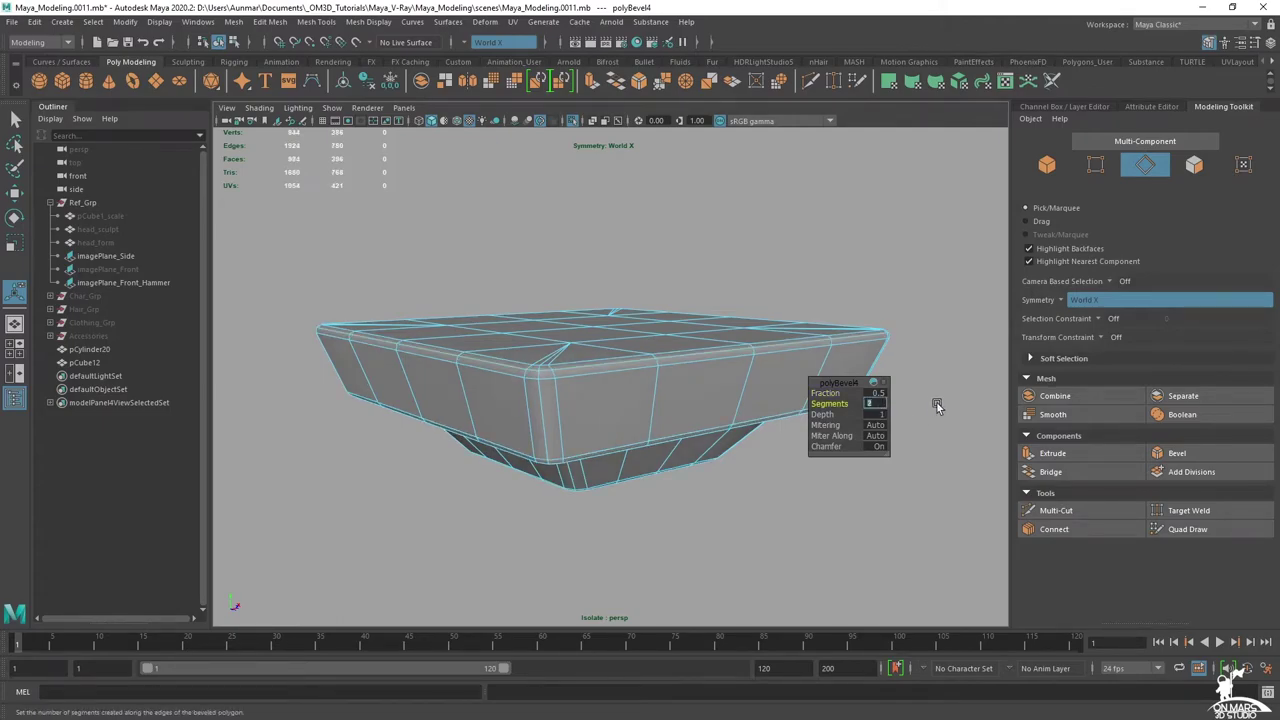
- Inspect the bevelled collar in smooth preview from the underside in object mode
{"action": "left_click_drag", "start_coordinate": [644, 382], "coordinate": [587, 249], "text": "alt"}
{"action": "key", "text": "q"}
{"action": "key", "text": "3"}
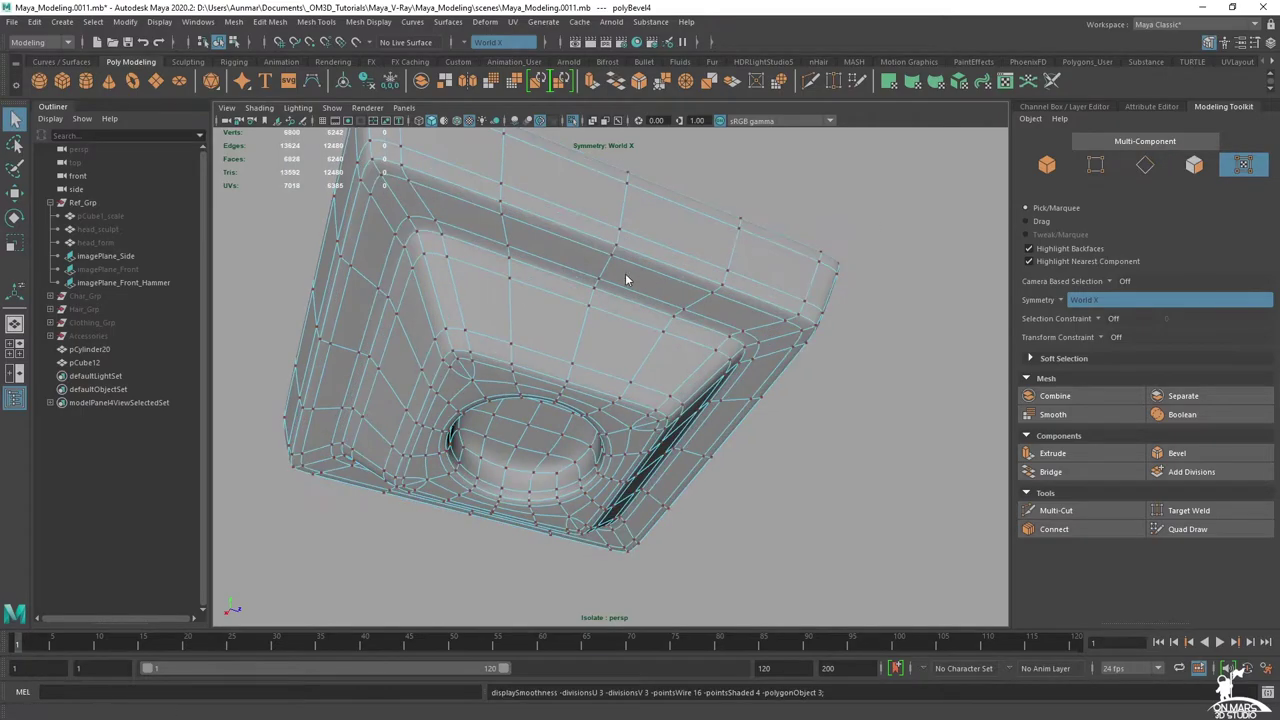
{"action": "key", "text": "F8"}
{"action": "left_click", "coordinate": [917, 211]}
{"action": "right_click_drag", "start_coordinate": [917, 213], "coordinate": [745, 264], "text": "alt"}
{"action": "left_click_drag", "start_coordinate": [745, 264], "coordinate": [676, 265], "text": "alt"}
{"action": "scroll", "coordinate": [676, 275], "scroll_direction": "up", "scroll_amount": 4}
- Assign an existing phong material to the collar and check how it shades from the side
{"action": "left_click", "coordinate": [676, 284]}
{"action": "right_click", "coordinate": [733, 278]}
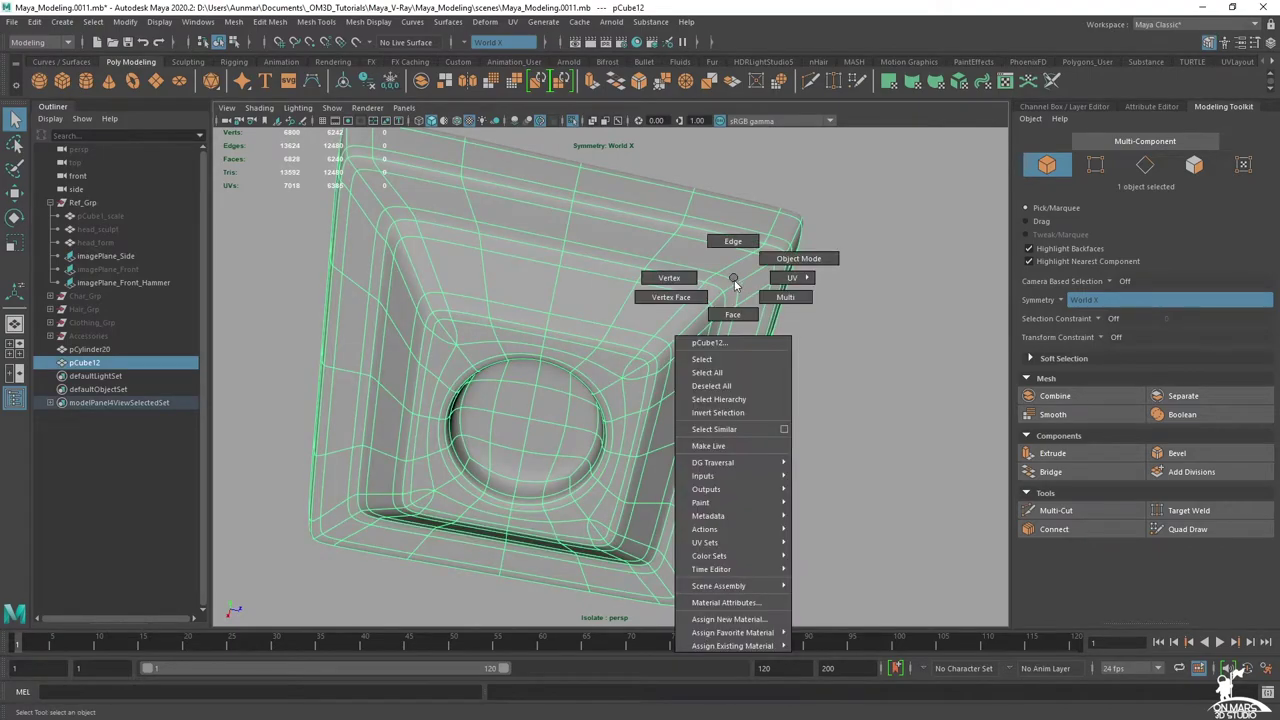
{"action": "mouse_move", "coordinate": [767, 646]}
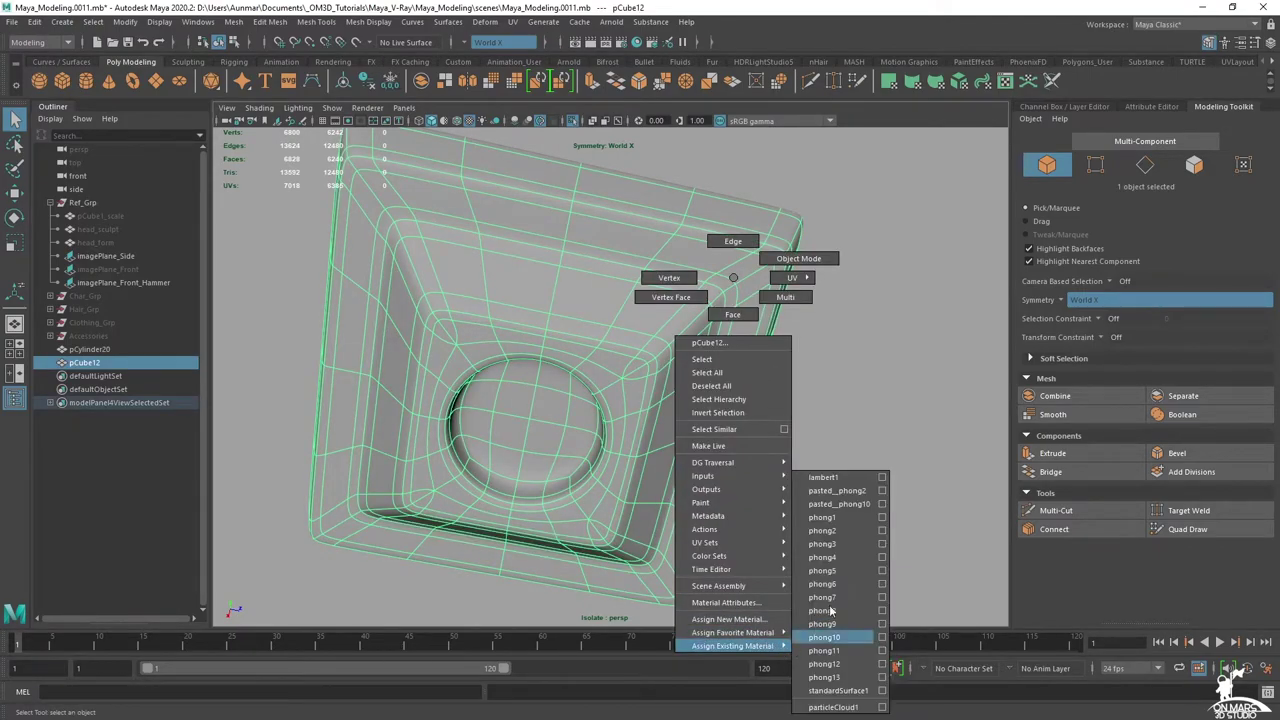
{"action": "left_click", "coordinate": [851, 521]}
{"action": "left_click", "coordinate": [849, 386]}
{"action": "left_click_drag", "start_coordinate": [783, 380], "coordinate": [725, 473], "text": "alt"}
{"action": "left_click", "coordinate": [706, 390]}
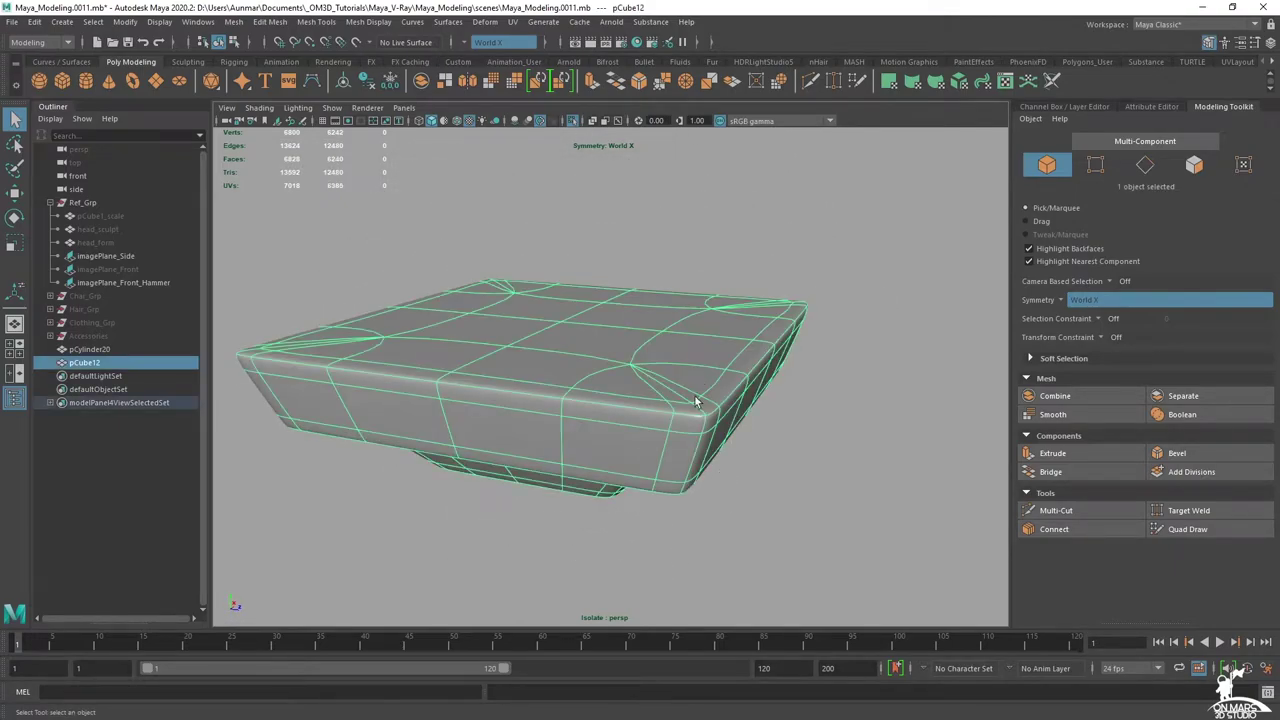
- Delete the middle diagonal edge at all four corners of the collar's broad flat face
{"action": "left_click_drag", "start_coordinate": [697, 394], "coordinate": [651, 343], "text": "alt"}
{"action": "right_click_drag", "start_coordinate": [651, 343], "coordinate": [650, 312]}
{"action": "left_click", "coordinate": [635, 407]}
{"action": "left_click_drag", "start_coordinate": [737, 391], "coordinate": [790, 471], "text": "alt"}
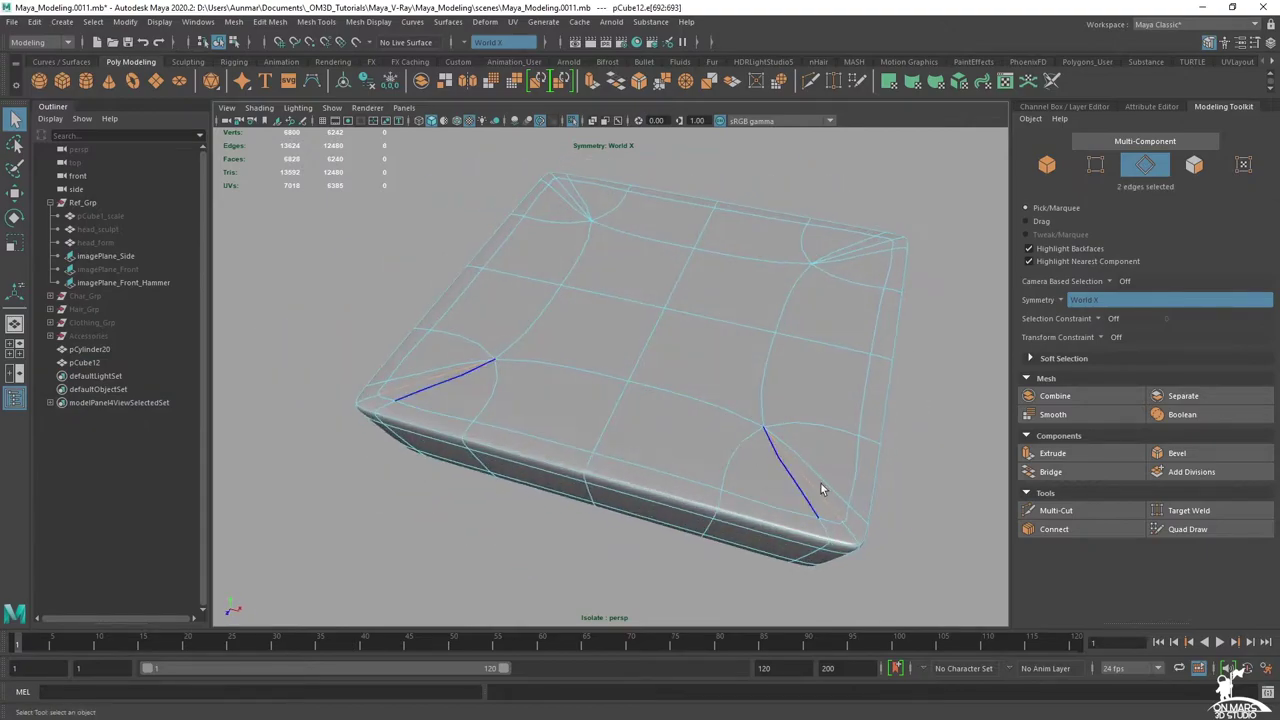
{"action": "left_click", "coordinate": [567, 186], "text": "shift"}
{"action": "left_click_drag", "start_coordinate": [528, 338], "coordinate": [633, 293], "text": "alt"}
{"action": "key", "text": "ctrl+Delete"}
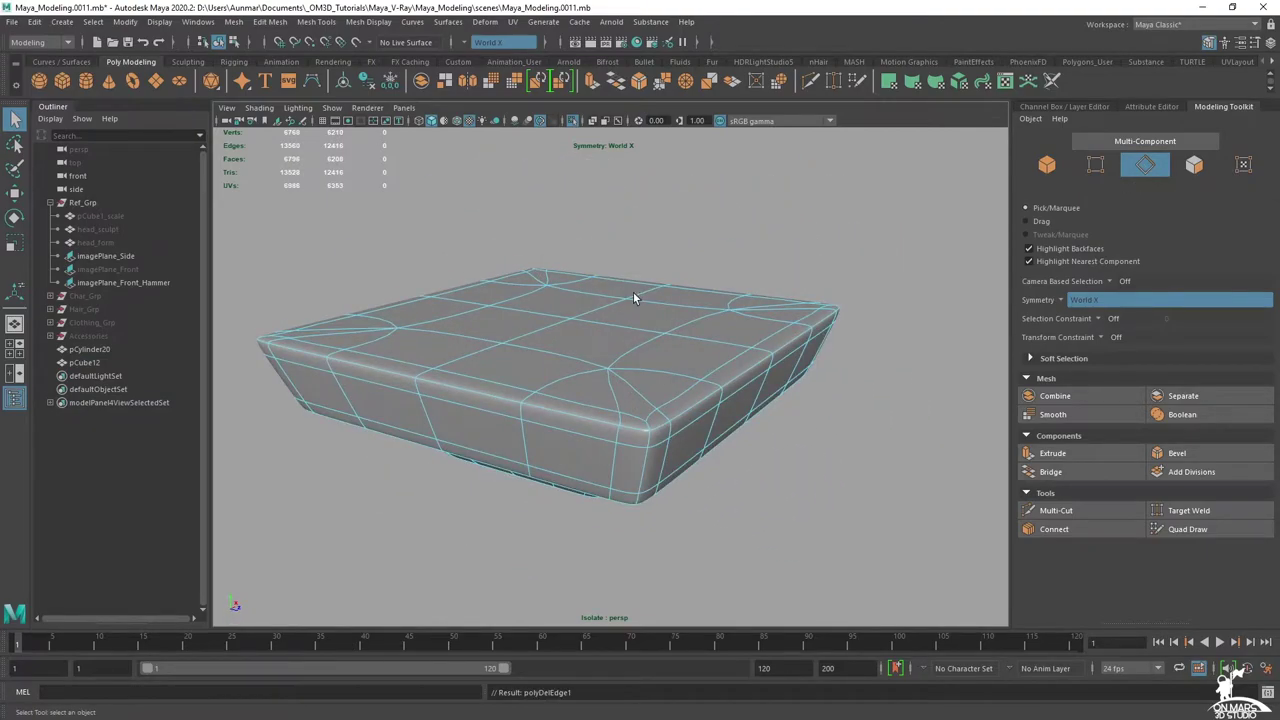
- Return the collar to object mode, turn off its smooth preview and exit isolation to show the whole hammer
{"action": "right_click_drag", "start_coordinate": [597, 305], "coordinate": [664, 286]}
{"action": "left_click", "coordinate": [790, 253]}
{"action": "scroll", "coordinate": [700, 395], "scroll_direction": "down", "scroll_amount": 3}
{"action": "left_click_drag", "start_coordinate": [697, 402], "coordinate": [668, 276], "text": "alt"}
{"action": "left_click", "coordinate": [685, 352]}
{"action": "key", "text": "1"}
{"action": "key", "text": "ctrl+1"}
- Examine the collar under the hammer head against the handle in the reference drawing
{"action": "scroll", "coordinate": [674, 381], "scroll_direction": "down", "scroll_amount": 3}
{"action": "scroll", "coordinate": [671, 381], "scroll_direction": "down", "scroll_amount": 3}
{"action": "left_click_drag", "start_coordinate": [671, 381], "coordinate": [524, 386], "text": "alt"}
{"action": "left_click_drag", "start_coordinate": [670, 345], "coordinate": [731, 417], "text": "alt"}
{"action": "middle_click_drag", "start_coordinate": [670, 400], "coordinate": [590, 292], "text": "alt"}
{"action": "scroll", "coordinate": [590, 292], "scroll_direction": "down", "scroll_amount": 2}
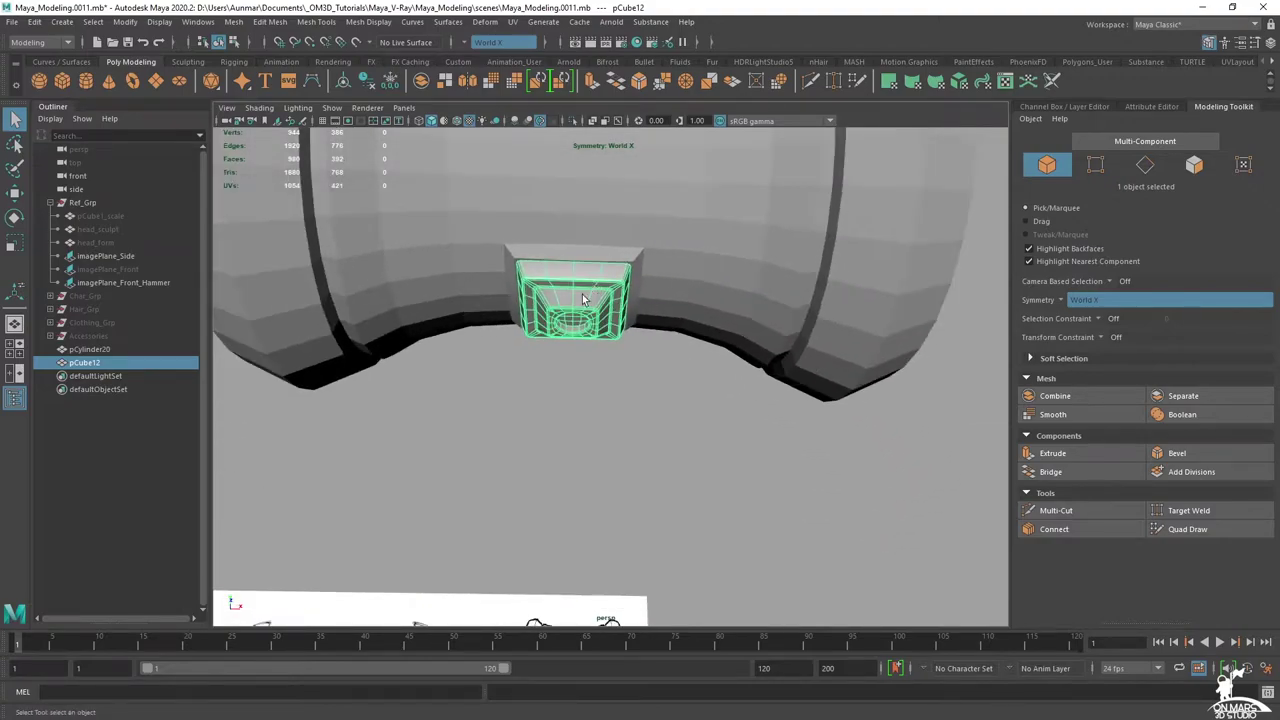
{"action": "left_click_drag", "start_coordinate": [590, 291], "coordinate": [654, 281], "text": "alt"}
{"action": "scroll", "coordinate": [652, 288], "scroll_direction": "down", "scroll_amount": 4}
{"action": "right_click_drag", "start_coordinate": [656, 314], "coordinate": [654, 312], "text": "alt"}
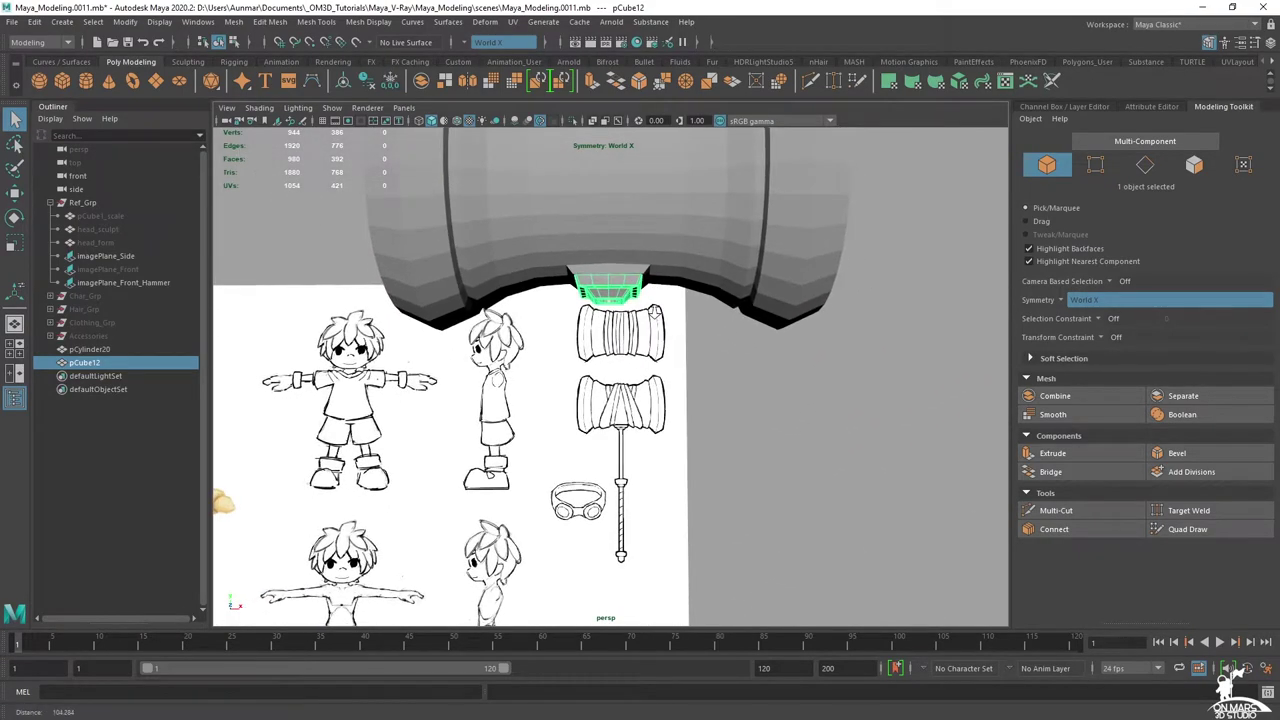
{"action": "right_click_drag", "start_coordinate": [760, 407], "coordinate": [491, 273], "text": "alt"}
{"action": "middle_click_drag", "start_coordinate": [579, 327], "coordinate": [582, 284], "text": "alt"}
{"action": "mouse_move", "coordinate": [640, 330]}
{"action": "right_mouse_down", "text": "alt"}
{"action": "mouse_move", "coordinate": [540, 300]}
{"action": "mouse_move", "coordinate": [660, 337]}
{"action": "right_mouse_up", "text": "alt"}
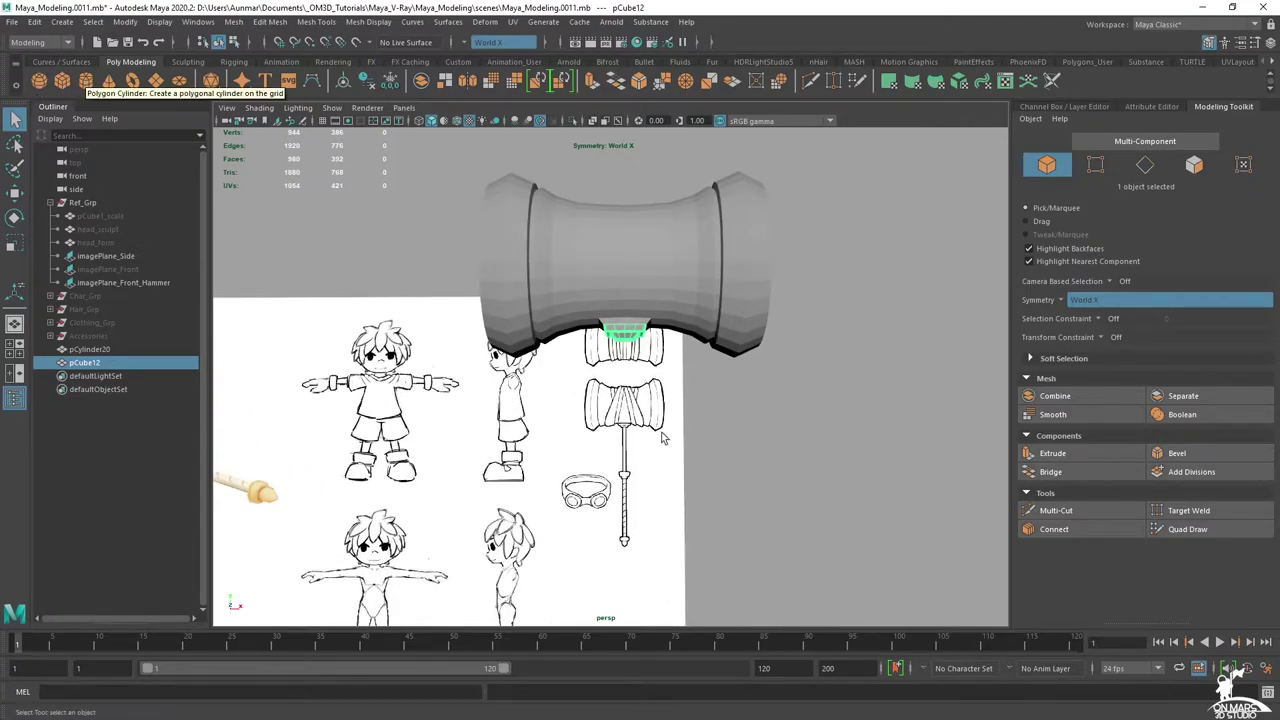
- Create a polygon cylinder for the handle with 16 axis subdivisions
{"action": "left_click", "coordinate": [693, 410]}
{"action": "left_click_drag", "start_coordinate": [693, 410], "coordinate": [842, 419], "text": "alt"}
{"action": "right_click", "coordinate": [842, 419], "text": "shift"}
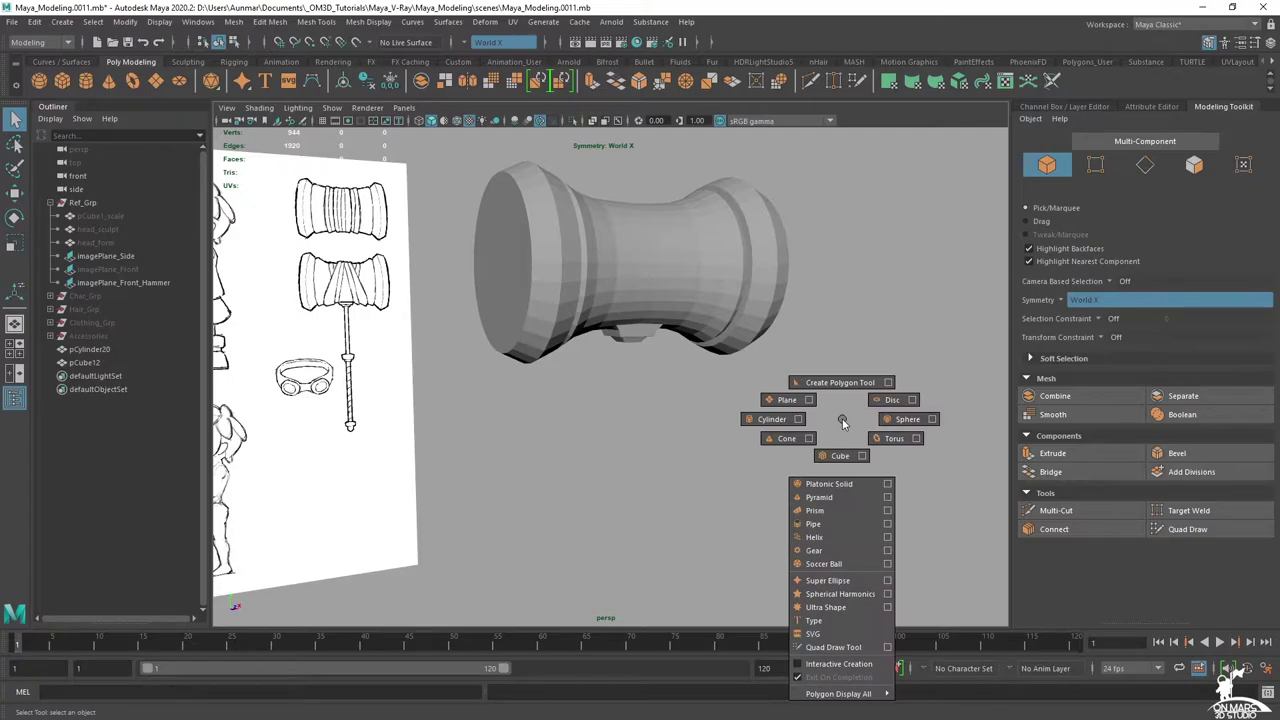
{"action": "right_click_drag", "start_coordinate": [842, 420], "coordinate": [768, 421], "text": "shift"}
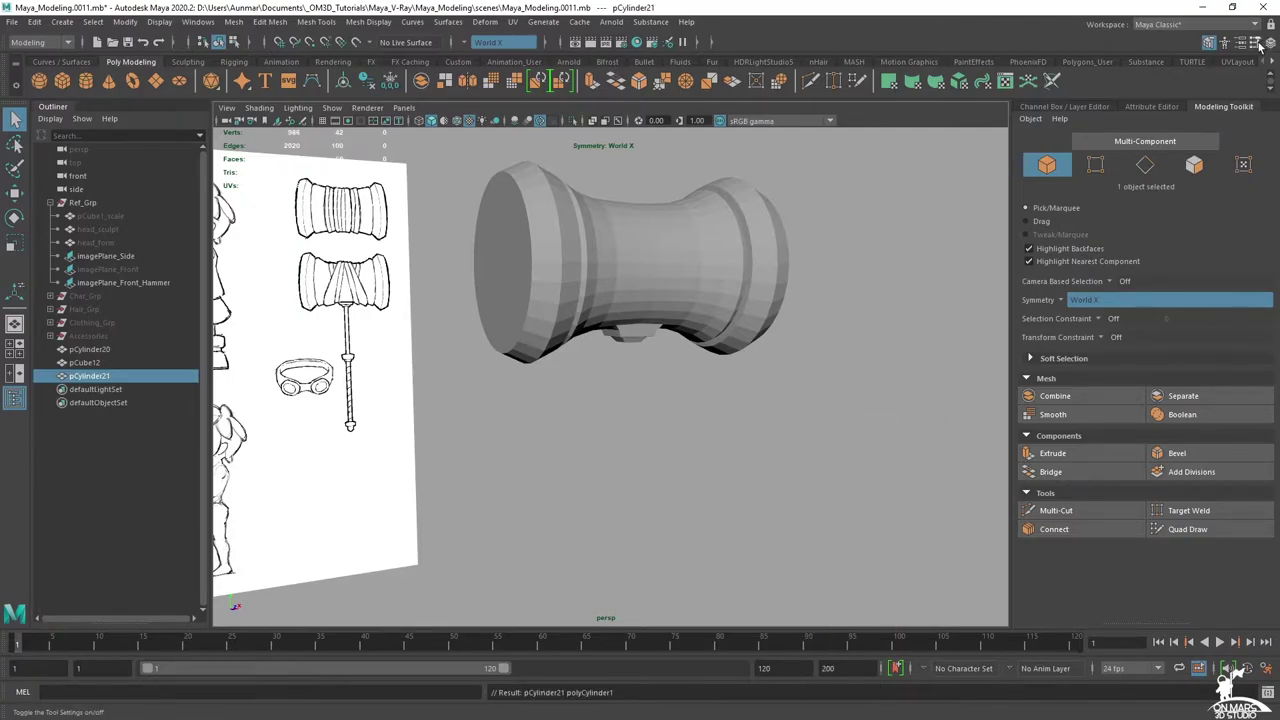
{"action": "left_click", "coordinate": [1137, 105]}
{"action": "key", "text": "ctrl+a"}
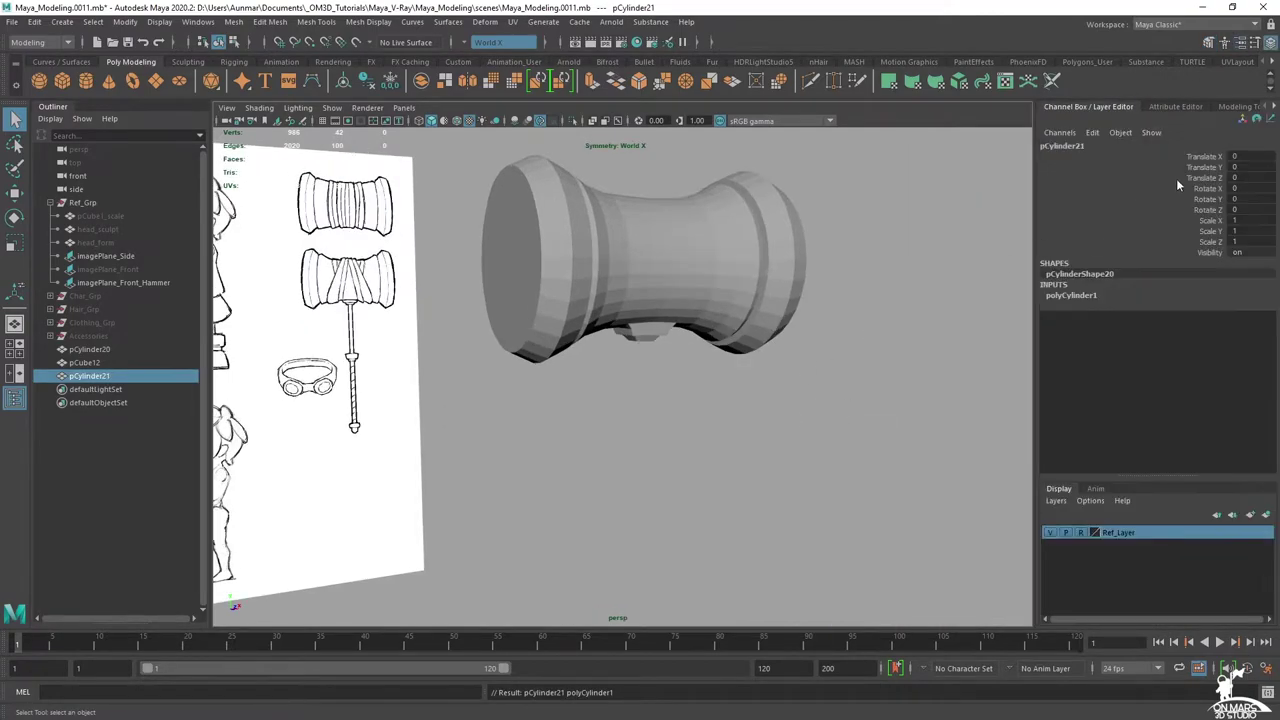
{"action": "left_click", "coordinate": [1060, 295]}
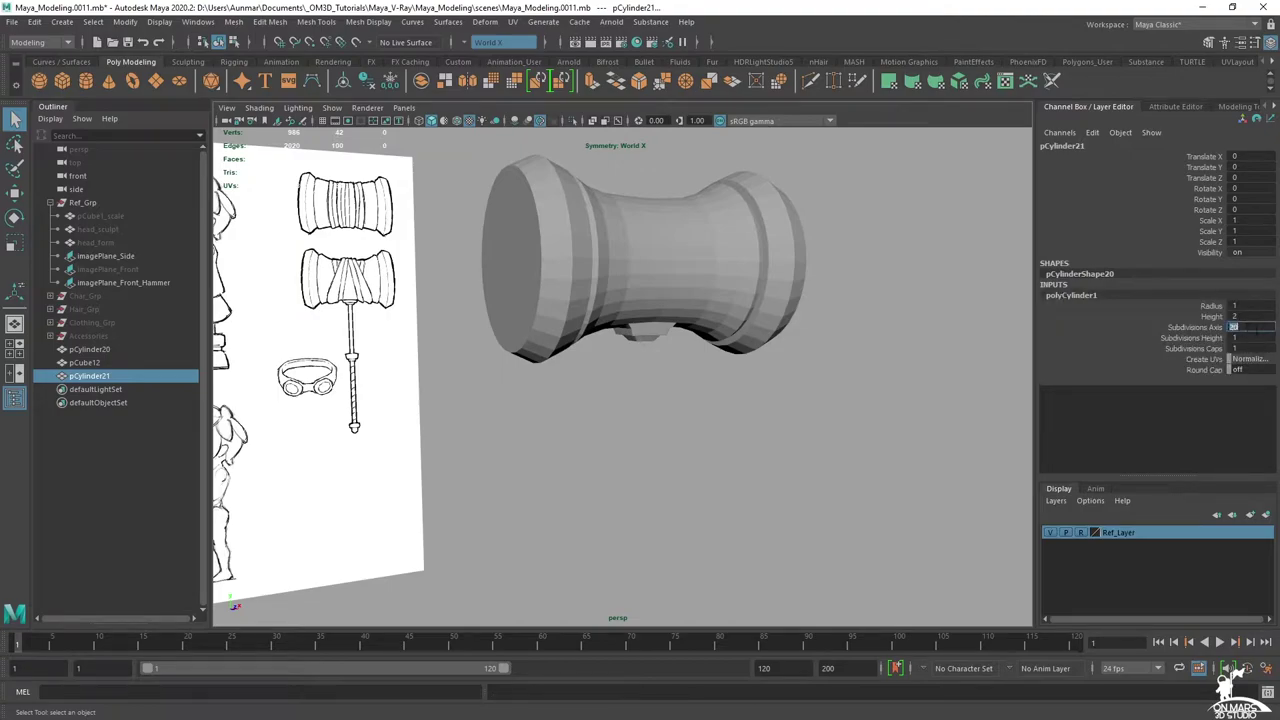
{"action": "right_click_drag", "start_coordinate": [756, 426], "coordinate": [668, 348], "text": "alt"}
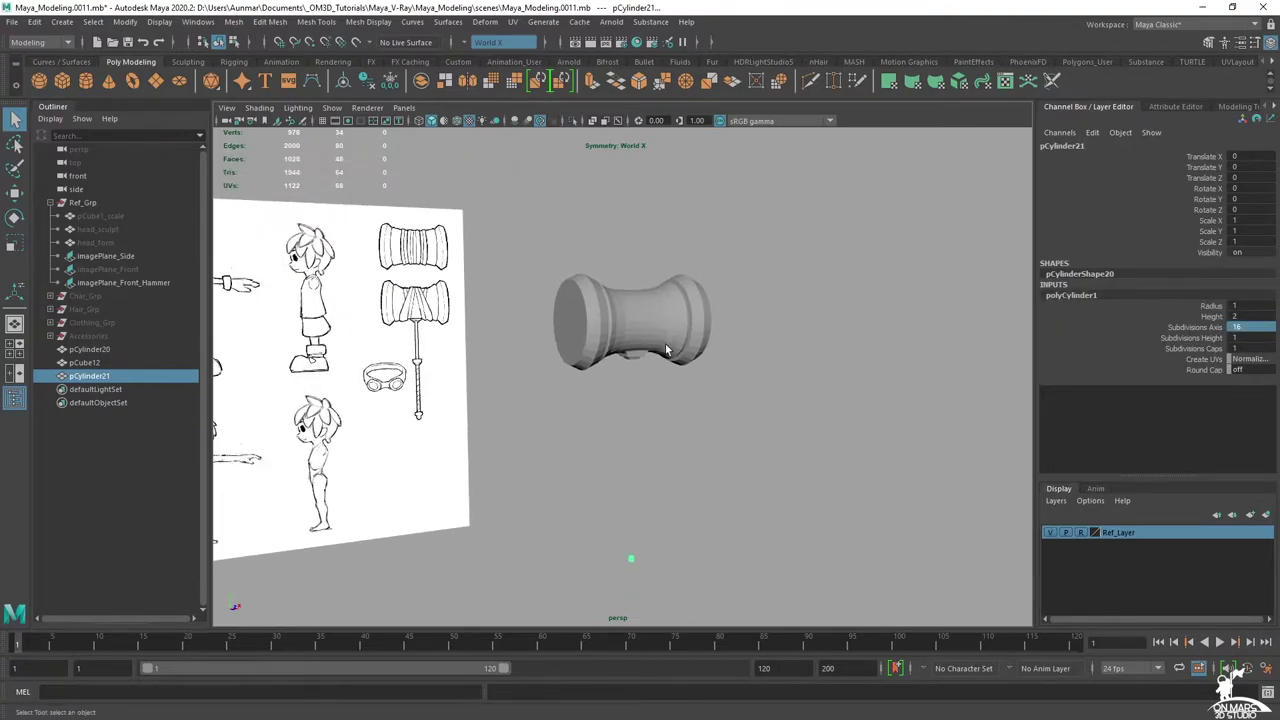
- In the front view, raise the cylinder to Translate Y 1.562, onto the handle's lower end in the reference
{"action": "middle_click_drag", "start_coordinate": [668, 348], "coordinate": [632, 282], "text": "alt"}
{"action": "key", "text": "space"}
{"action": "key", "text": "space"}
{"action": "scroll", "coordinate": [700, 420], "scroll_direction": "down", "scroll_amount": 5}
{"action": "middle_click_drag", "start_coordinate": [647, 344], "coordinate": [647, 242], "text": "alt"}
{"action": "scroll", "coordinate": [648, 260], "scroll_direction": "up", "scroll_amount": 2}
{"action": "middle_click_drag", "start_coordinate": [661, 482], "coordinate": [686, 397], "text": "alt"}
{"action": "scroll", "coordinate": [742, 242], "scroll_direction": "up", "scroll_amount": 4}
{"action": "scroll", "coordinate": [686, 397], "scroll_direction": "up", "scroll_amount": 4}
{"action": "right_click_drag", "start_coordinate": [690, 384], "coordinate": [829, 426], "text": "alt"}
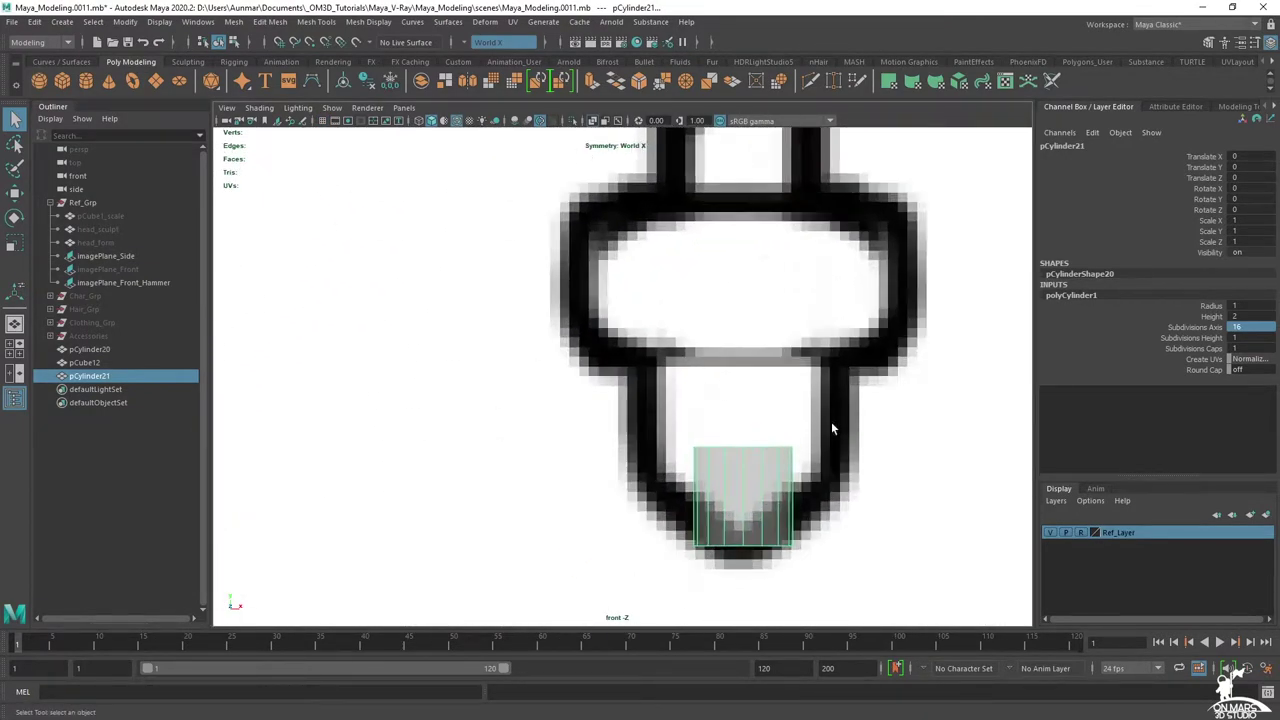
{"action": "middle_click_drag", "start_coordinate": [829, 426], "coordinate": [706, 432], "text": "alt"}
{"action": "right_click_drag", "start_coordinate": [560, 442], "coordinate": [640, 454], "text": "alt"}
{"action": "key", "text": "w"}
{"action": "left_click_drag", "start_coordinate": [619, 493], "coordinate": [624, 392]}
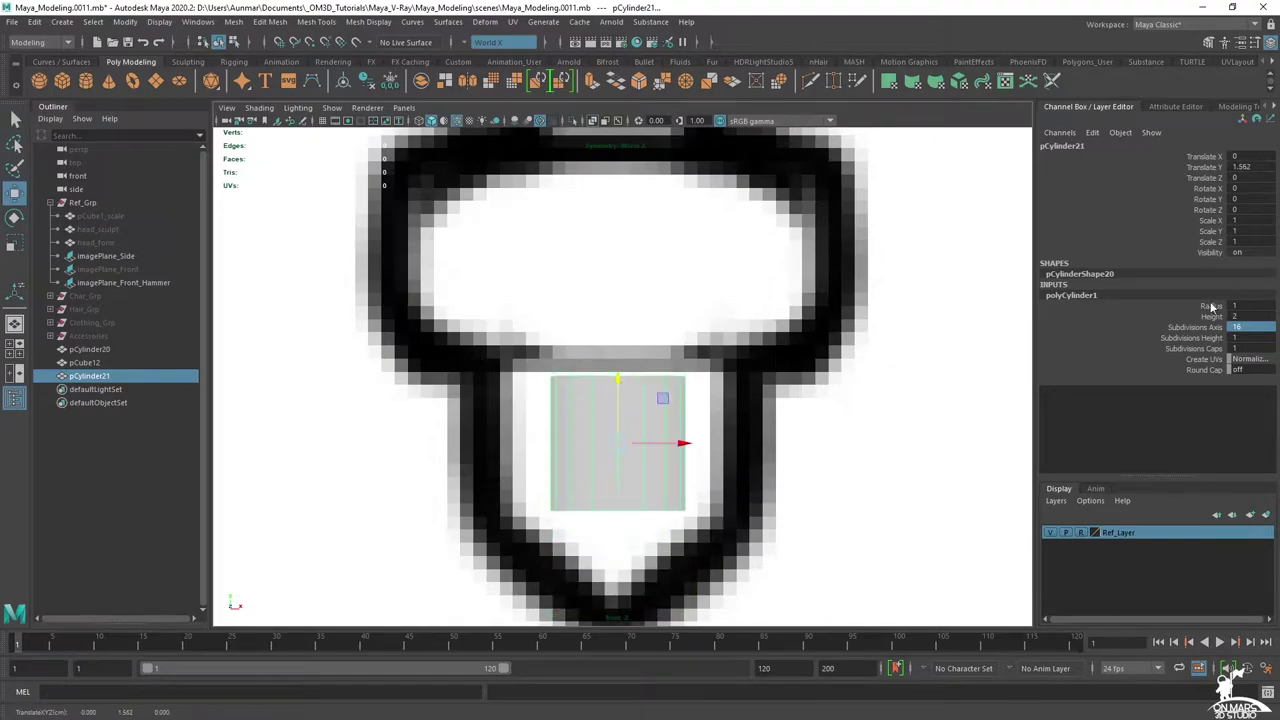
- Set the cylinder's radius to 2.2 to match the width of the reference's end piece
{"action": "left_click", "coordinate": [1211, 306]}
{"action": "middle_click_drag", "start_coordinate": [800, 312], "coordinate": [811, 315]}
{"action": "scroll", "coordinate": [811, 300], "scroll_direction": "down", "scroll_amount": 5}
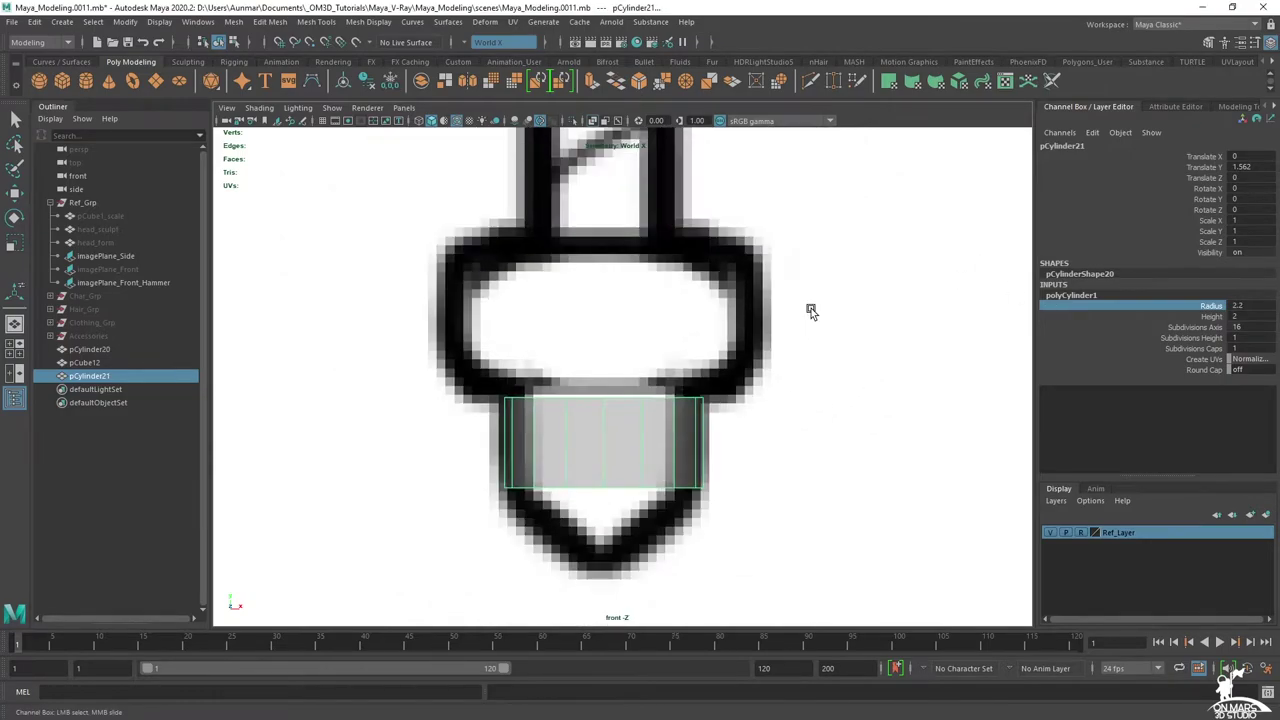
- Raise the cylinder's top vertices slightly to meet the lower line of the wide ring in the reference
{"action": "right_click_drag", "start_coordinate": [643, 407], "coordinate": [576, 323]}
{"action": "left_click_drag", "start_coordinate": [560, 380], "coordinate": [481, 342]}
{"action": "key", "text": "w"}
{"action": "left_click_drag", "start_coordinate": [574, 355], "coordinate": [574, 350]}
{"action": "scroll", "coordinate": [687, 419], "scroll_direction": "up", "scroll_amount": 2}
- Select only the faces of the cylinder's top cap, excluding the side and bottom faces
{"action": "right_click_drag", "start_coordinate": [686, 416], "coordinate": [680, 371]}
{"action": "left_click_drag", "start_coordinate": [774, 418], "coordinate": [392, 316]}
{"action": "left_click_drag", "start_coordinate": [440, 419], "coordinate": [880, 544], "text": "ctrl"}
{"action": "scroll", "coordinate": [617, 374], "scroll_direction": "up", "scroll_amount": 2}
{"action": "key", "text": "space"}
{"action": "key", "text": "space"}
{"action": "key", "text": "f"}
{"action": "scroll", "coordinate": [776, 276], "scroll_direction": "down", "scroll_amount": 2}
{"action": "left_click_drag", "start_coordinate": [790, 340], "coordinate": [737, 364], "text": "alt"}
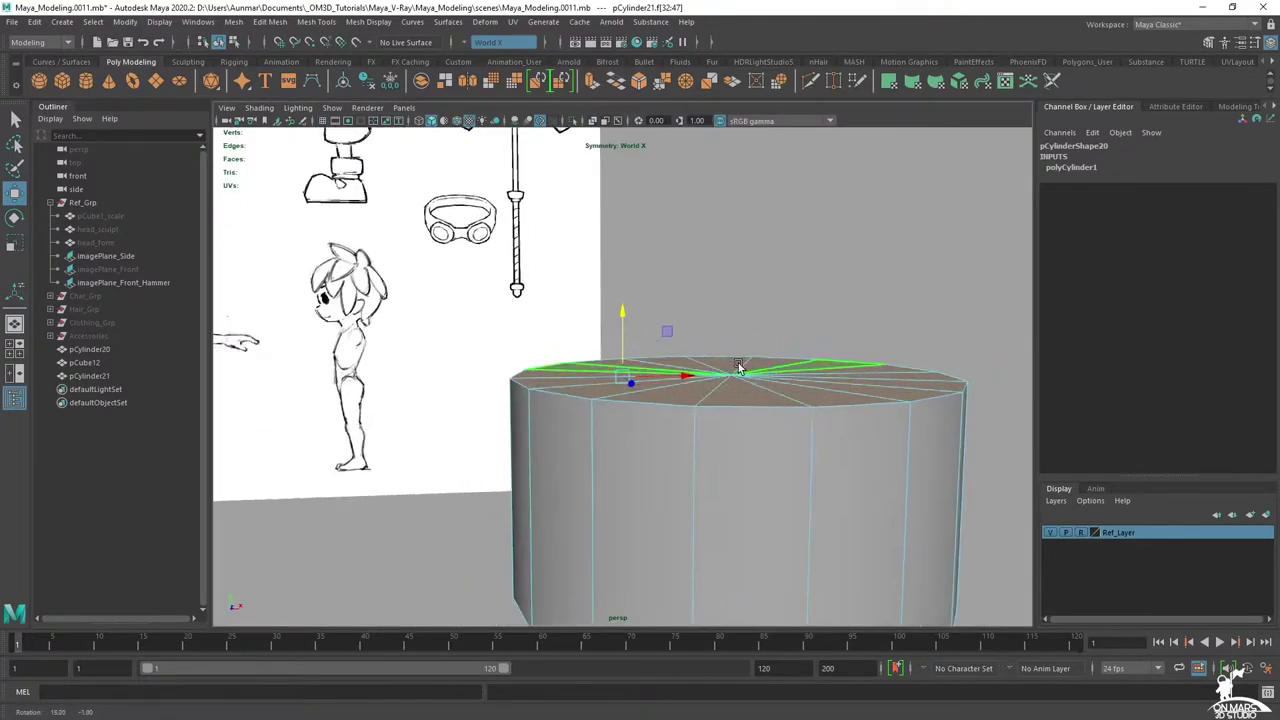
{"action": "middle_click_drag", "start_coordinate": [737, 364], "coordinate": [738, 320], "text": "alt"}
{"action": "scroll", "coordinate": [738, 320], "scroll_direction": "down", "scroll_amount": 2}
{"action": "left_click_drag", "start_coordinate": [578, 314], "coordinate": [996, 382]}
{"action": "left_click_drag", "start_coordinate": [745, 395], "coordinate": [742, 346], "text": "alt"}
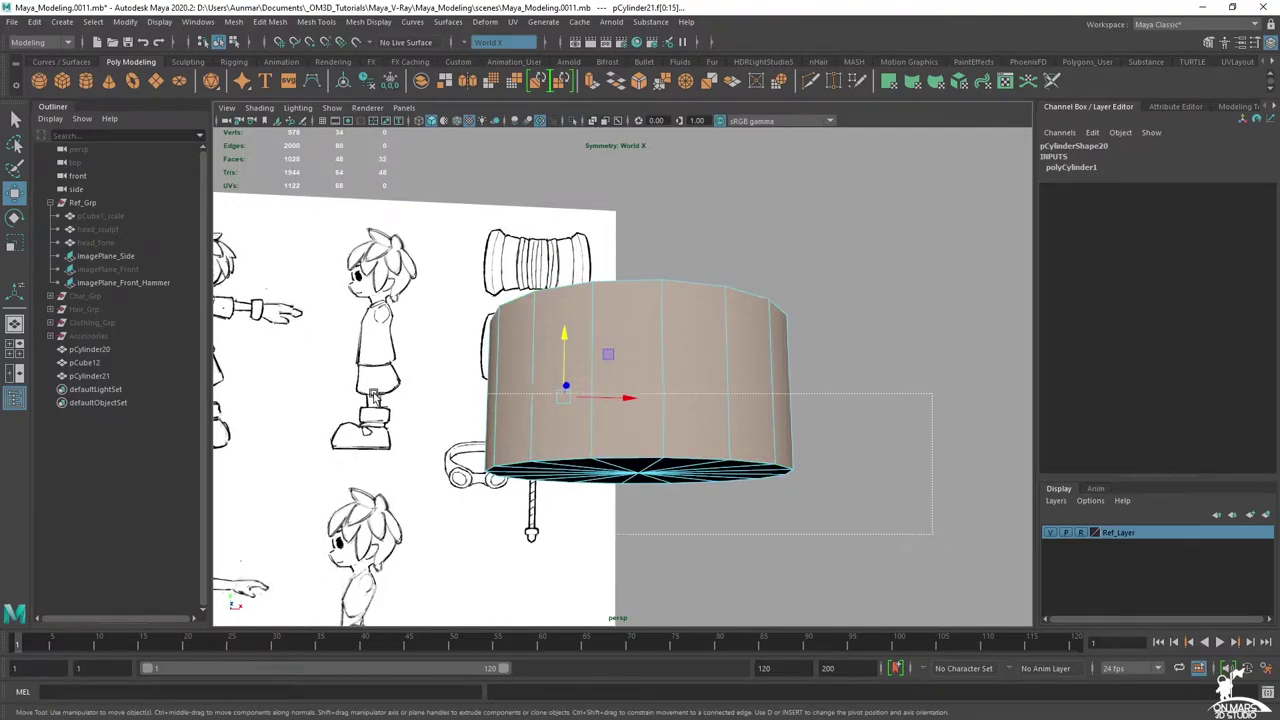
{"action": "left_click_drag", "start_coordinate": [383, 393], "coordinate": [384, 400], "text": "ctrl"}
{"action": "left_click_drag", "start_coordinate": [745, 345], "coordinate": [730, 428], "text": "alt"}
{"action": "left_click_drag", "start_coordinate": [768, 355], "coordinate": [796, 389], "text": "alt"}
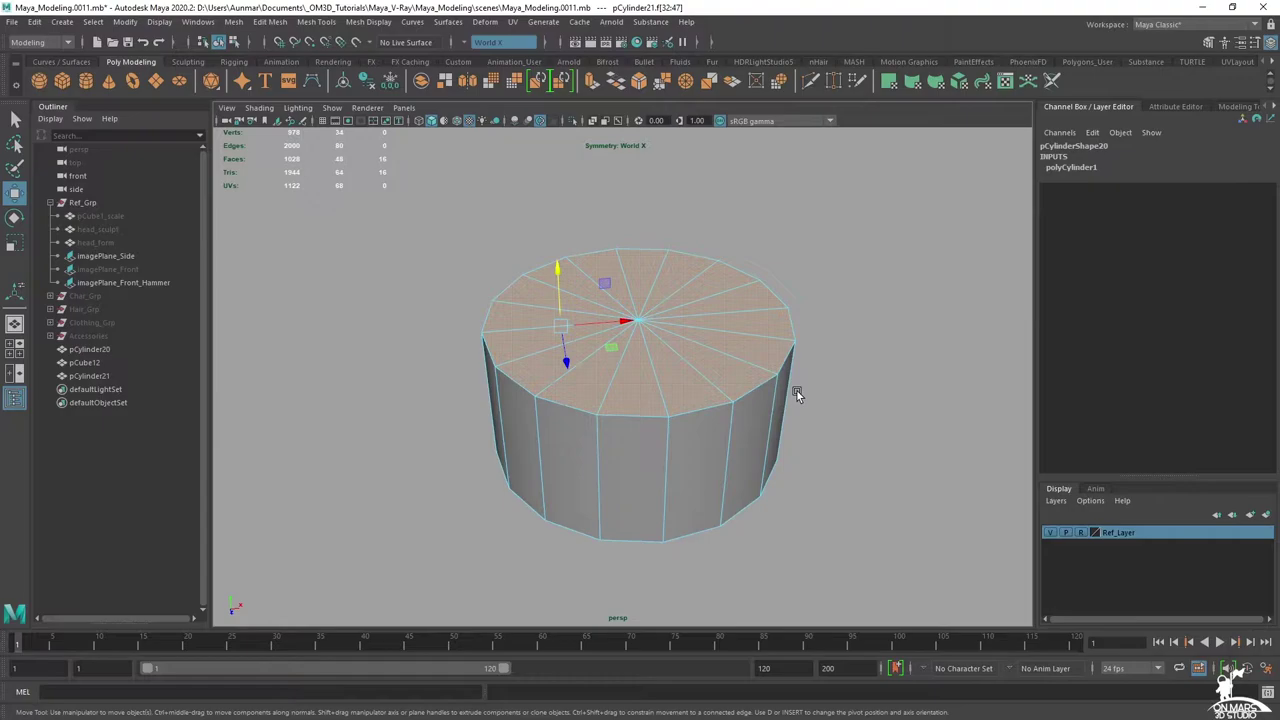
- Try to inset the top cap faces with an extrude offset of 0.7 and extrude them up along the handle
{"action": "right_click", "coordinate": [703, 305], "text": "shift"}
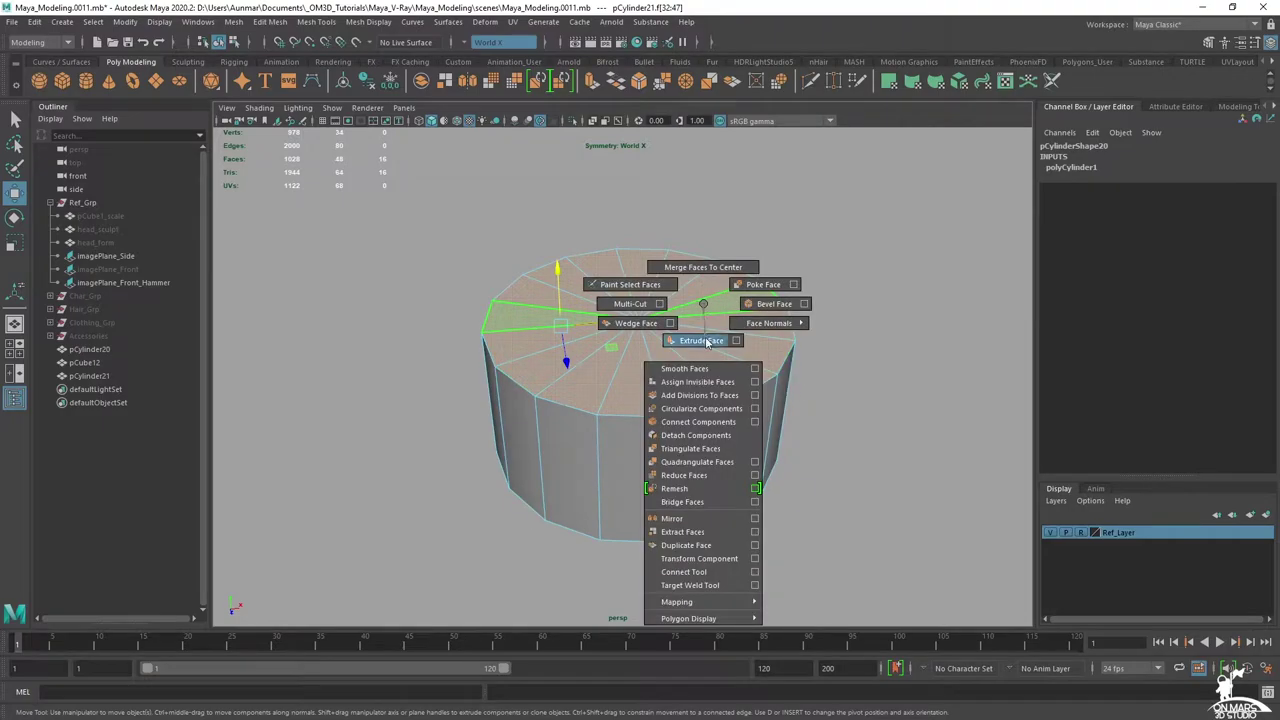
{"action": "right_click_drag", "start_coordinate": [707, 343], "coordinate": [708, 342], "text": "shift"}
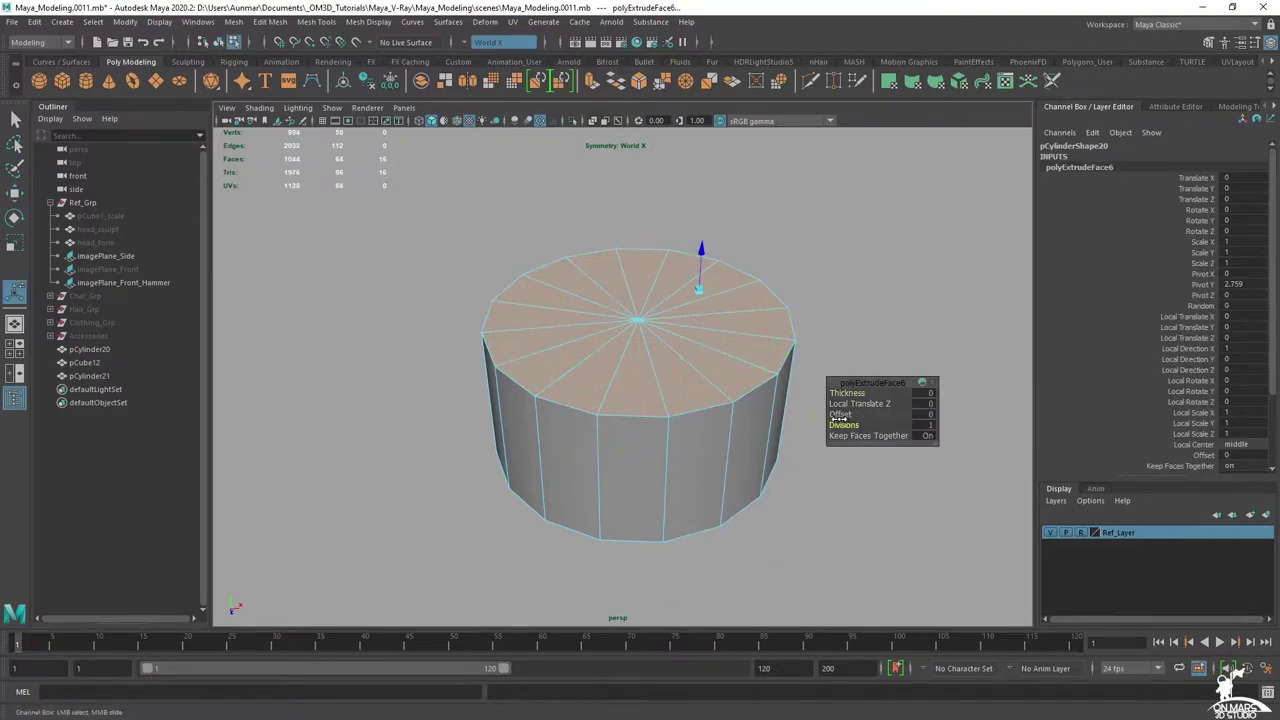
{"action": "mouse_move", "coordinate": [845, 414]}
{"action": "left_mouse_down"}
{"action": "mouse_move", "coordinate": [830, 414]}
{"action": "mouse_move", "coordinate": [852, 416]}
{"action": "left_mouse_up"}
{"action": "key", "text": "space"}
{"action": "key", "text": "space"}
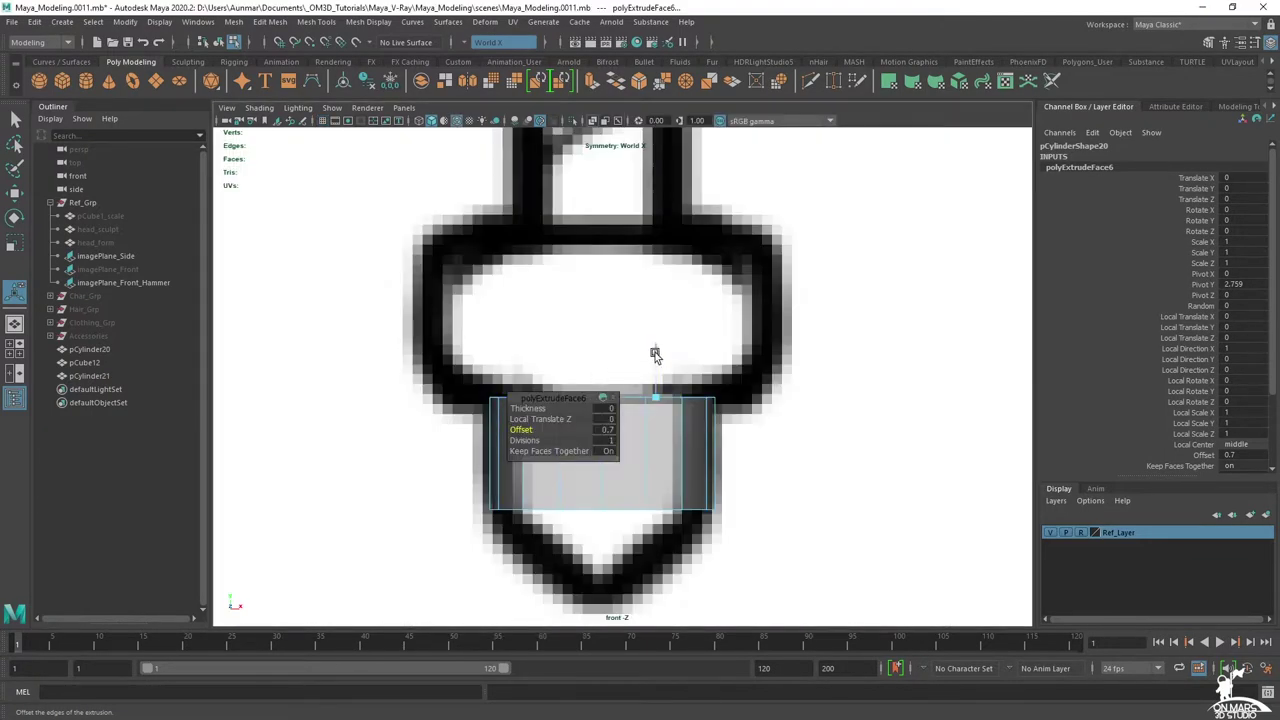
{"action": "key", "text": "ctrl+e"}
{"action": "left_click_drag", "start_coordinate": [639, 355], "coordinate": [639, 114]}
{"action": "middle_click_drag", "start_coordinate": [636, 320], "coordinate": [663, 465], "text": "alt"}
{"action": "right_click_drag", "start_coordinate": [663, 465], "coordinate": [622, 420], "text": "alt"}
{"action": "scroll", "coordinate": [737, 300], "scroll_direction": "down", "scroll_amount": 3}
{"action": "middle_click_drag", "start_coordinate": [739, 300], "coordinate": [708, 406], "text": "alt"}
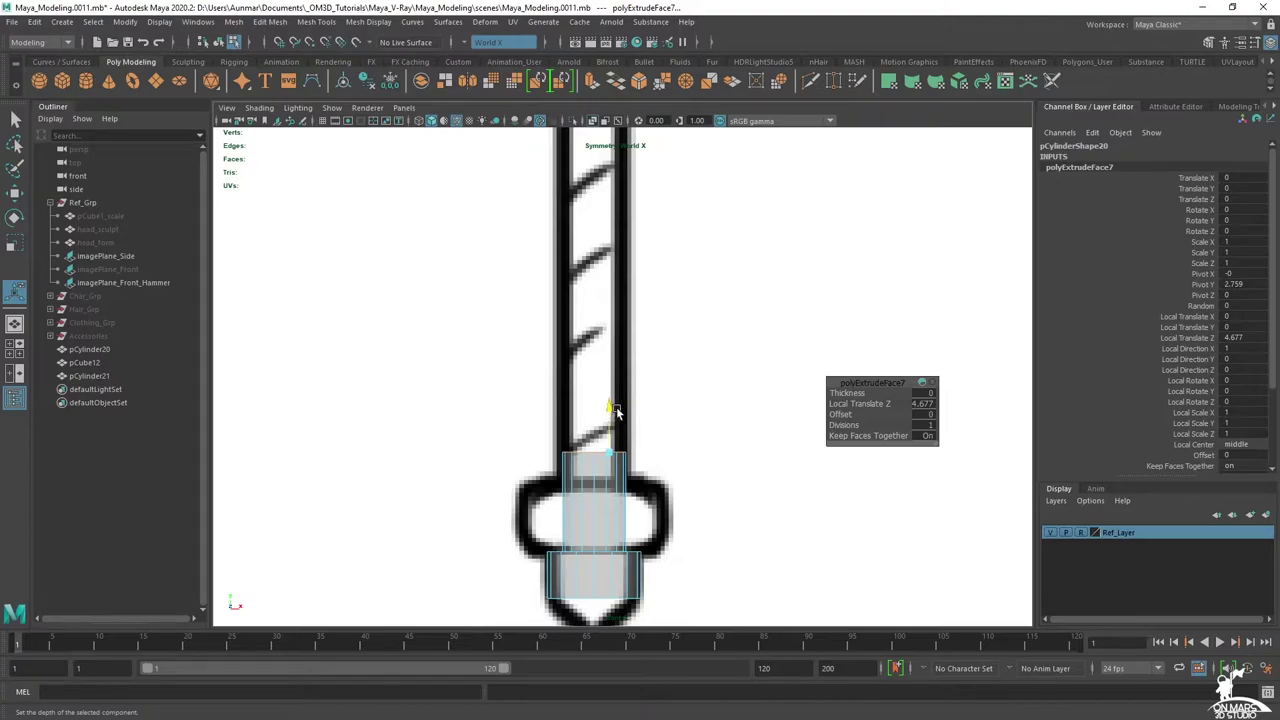
{"action": "key", "text": "ctrl+z"}
- Extrude the top cap faces straight up about 3.24 to the top of the wide ring in the reference
{"action": "middle_click_drag", "start_coordinate": [671, 489], "coordinate": [673, 431], "text": "alt"}
{"action": "scroll", "coordinate": [673, 431], "scroll_direction": "up", "scroll_amount": 2}
{"action": "left_click_drag", "start_coordinate": [617, 448], "coordinate": [603, 366]}
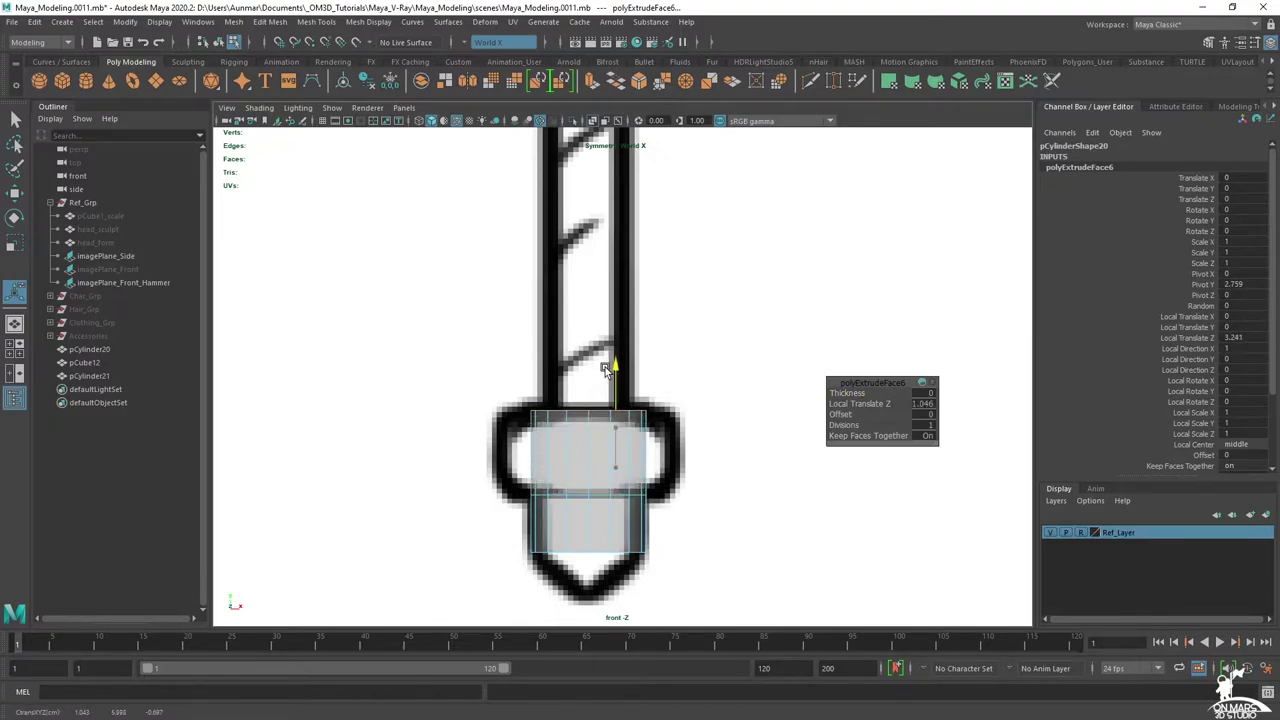
{"action": "scroll", "coordinate": [620, 381], "scroll_direction": "up", "scroll_amount": 1}
- Inset the top faces to the reference shaft's width and extrude them upward by 7.105
{"action": "key", "text": "ctrl+e"}
{"action": "left_click_drag", "start_coordinate": [836, 414], "coordinate": [830, 414]}
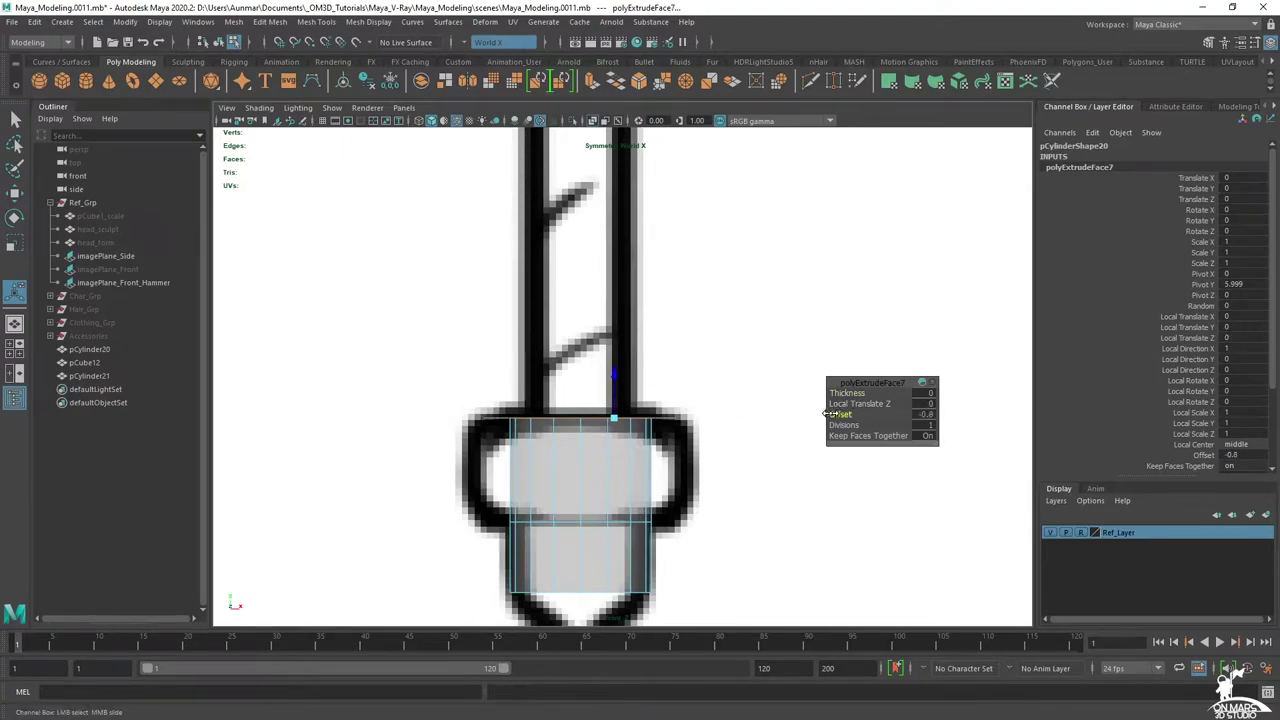
{"action": "key", "text": "ctrl+e"}
{"action": "left_click_drag", "start_coordinate": [605, 368], "coordinate": [589, 218]}
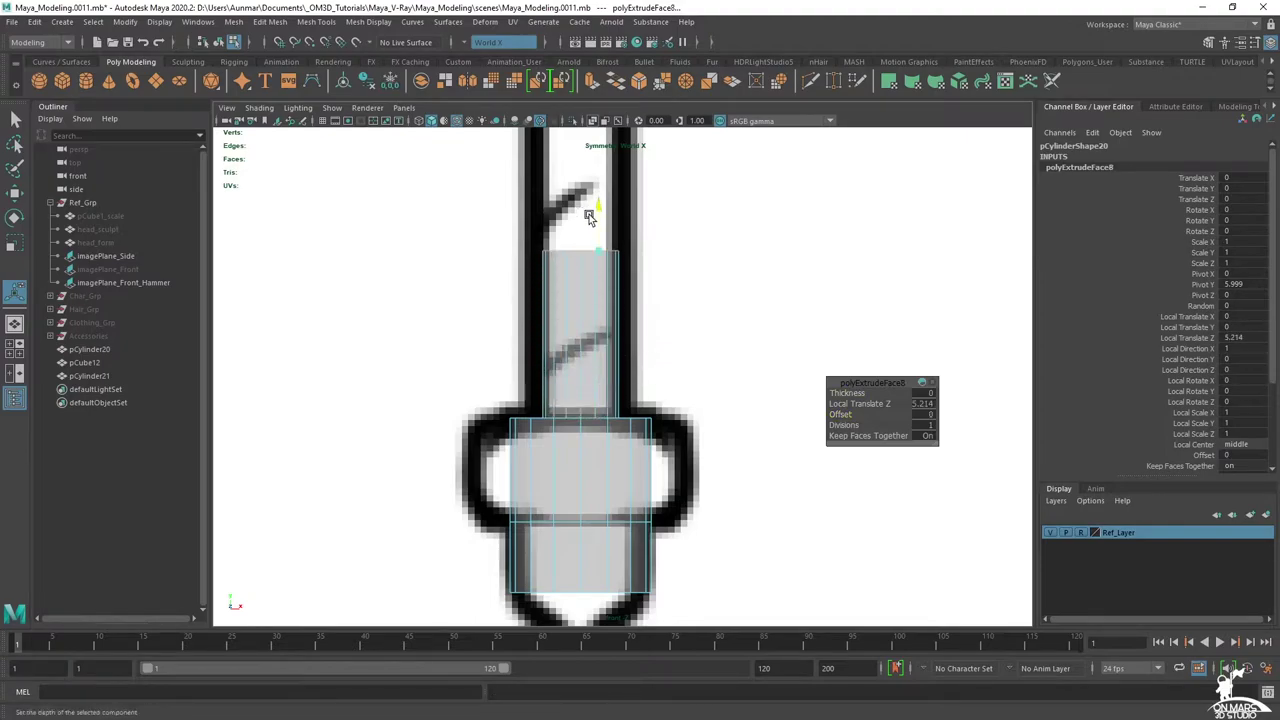
{"action": "middle_click_drag", "start_coordinate": [651, 249], "coordinate": [647, 345], "text": "alt"}
{"action": "left_click_drag", "start_coordinate": [597, 303], "coordinate": [597, 242]}
{"action": "middle_click_drag", "start_coordinate": [586, 528], "coordinate": [621, 368], "text": "alt"}
{"action": "scroll", "coordinate": [620, 368], "scroll_direction": "up", "scroll_amount": 3}
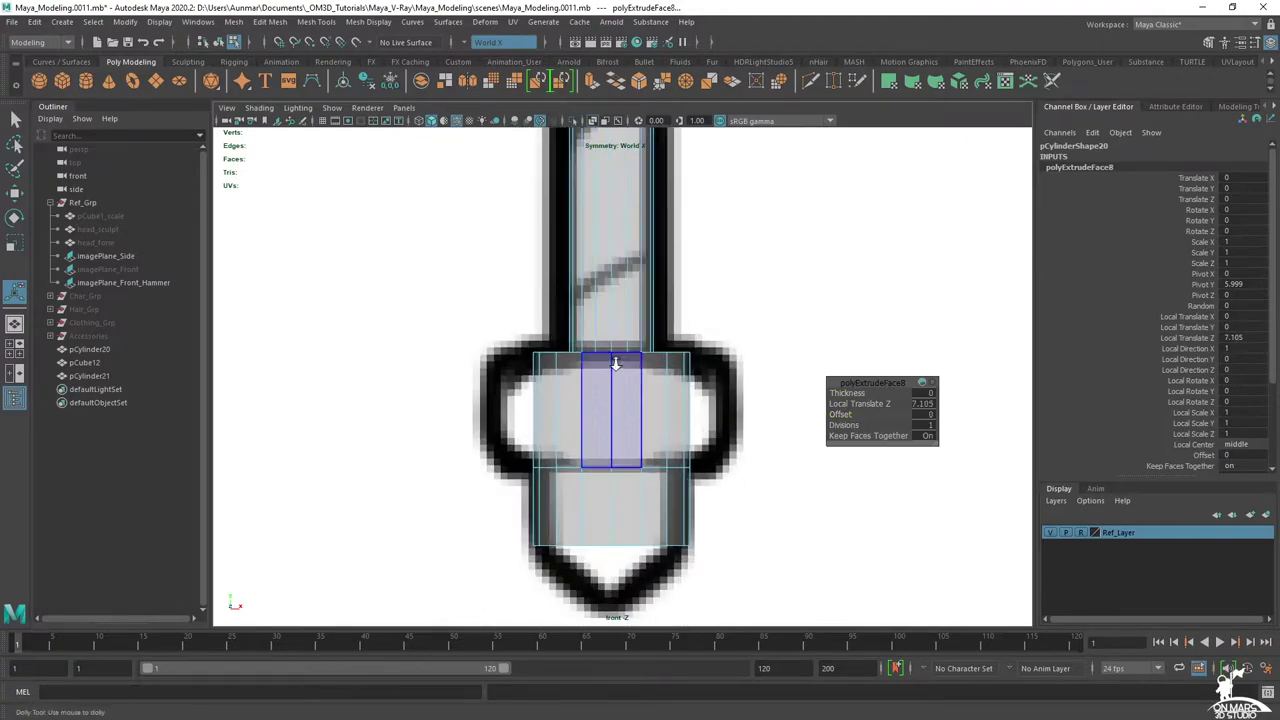
- Check the extruded handle in smooth preview in the perspective view
{"action": "key", "text": "space"}
{"action": "key", "text": "space"}
{"action": "left_click_drag", "start_coordinate": [900, 242], "coordinate": [699, 349], "text": "alt"}
{"action": "key", "text": "3"}
{"action": "key", "text": "1"}
- Extrude the side and cap faces of the handle's lowest section inward with a Local Translate Z of -0.243
{"action": "right_click_drag", "start_coordinate": [705, 290], "coordinate": [706, 320]}
{"action": "left_click_drag", "start_coordinate": [736, 417], "coordinate": [755, 413], "text": "alt"}
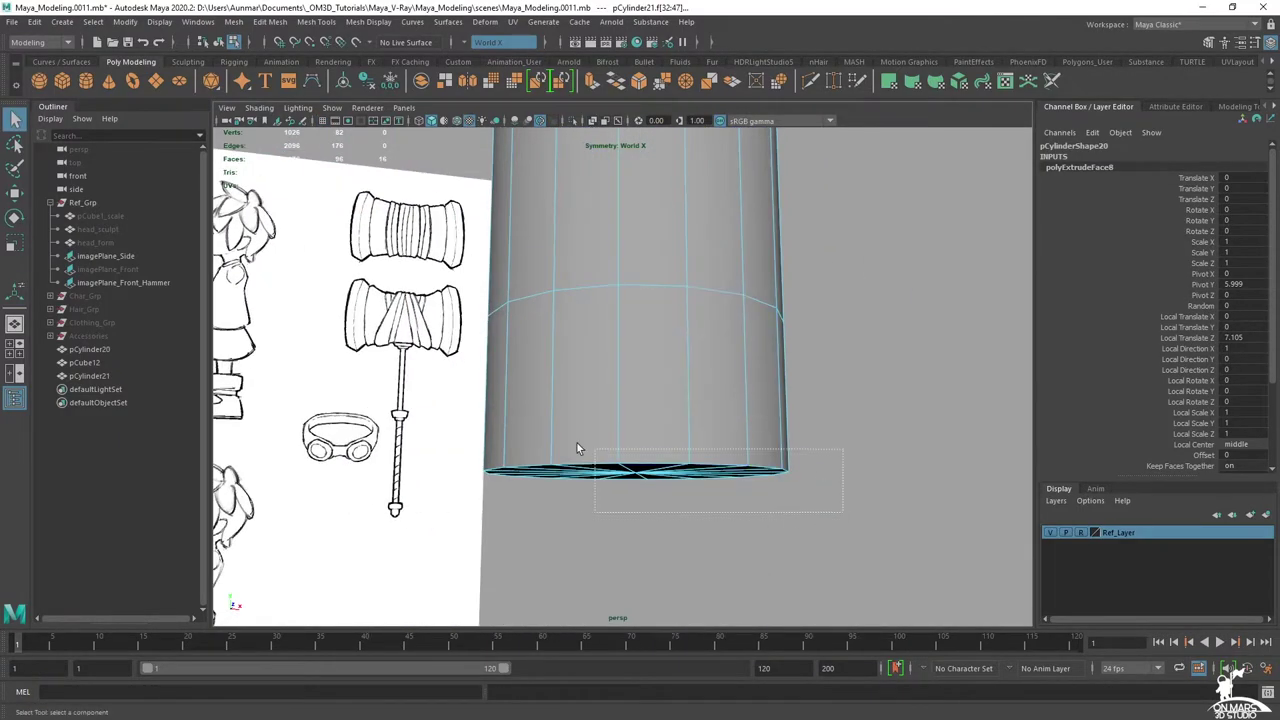
{"action": "left_click_drag", "start_coordinate": [623, 458], "coordinate": [416, 405]}
{"action": "key", "text": "space"}
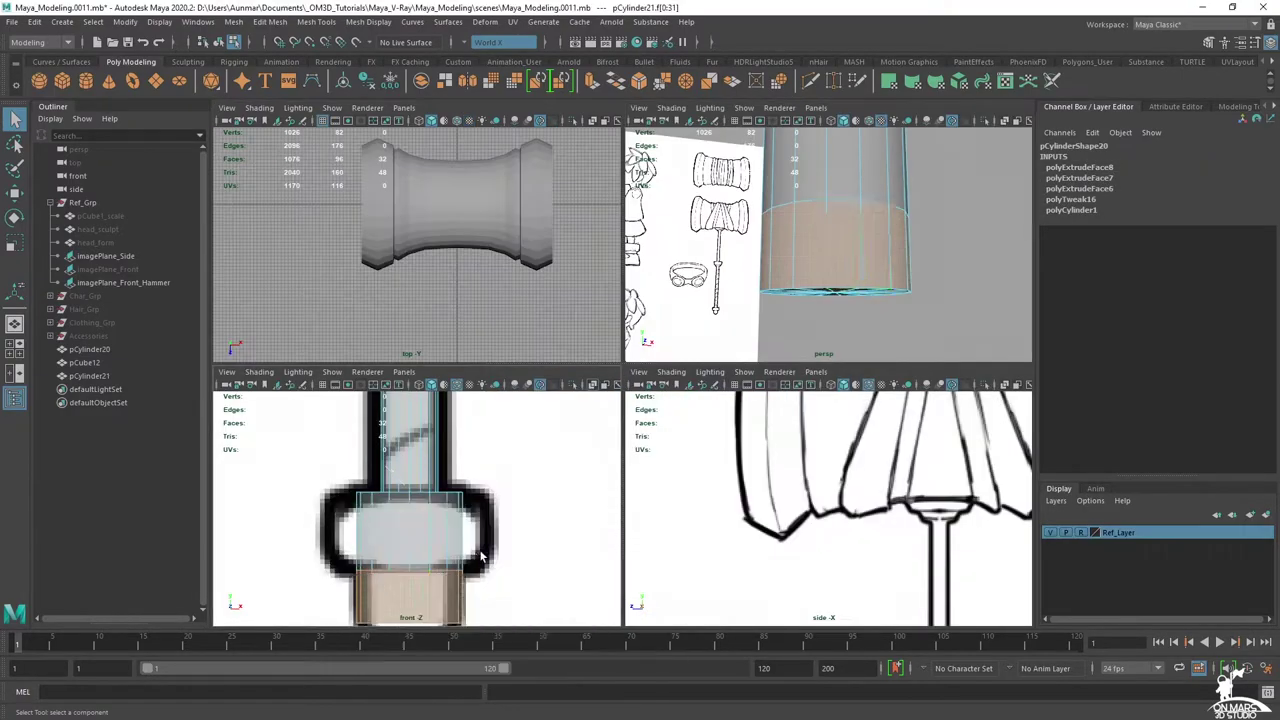
{"action": "key", "text": "space"}
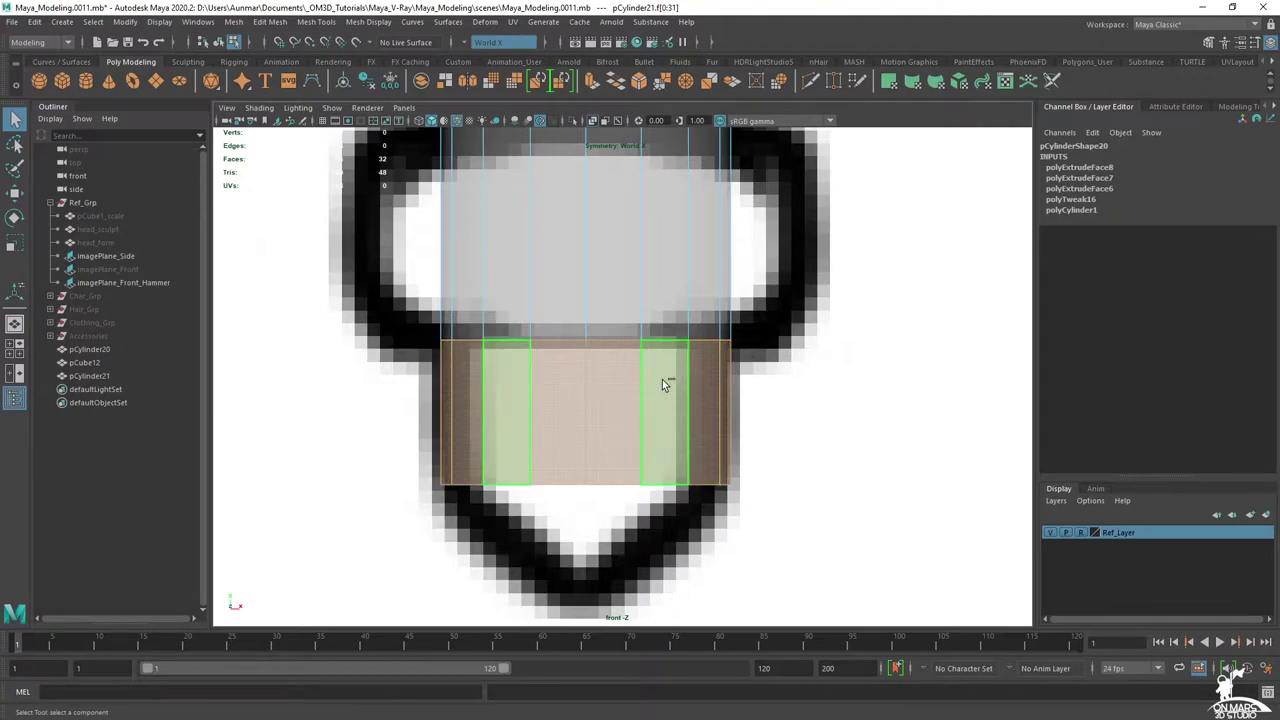
{"action": "right_click", "coordinate": [657, 383], "text": "shift"}
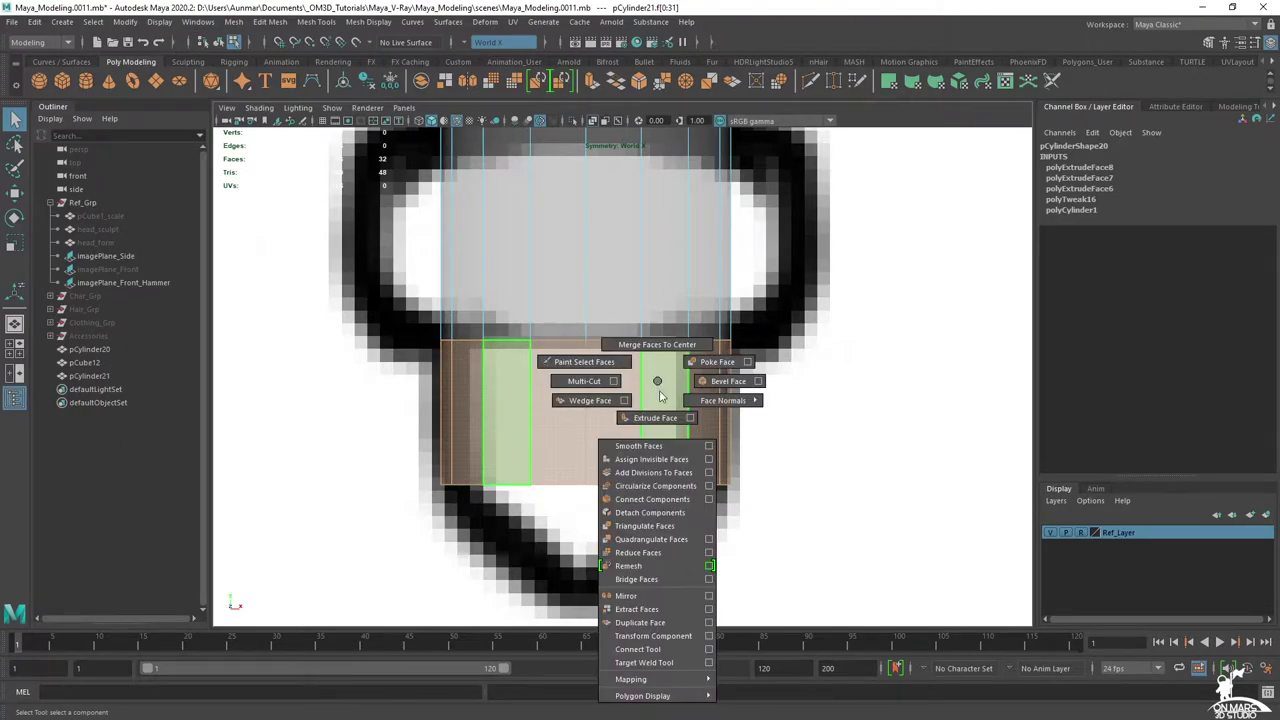
{"action": "right_click_drag", "start_coordinate": [658, 388], "coordinate": [659, 414], "text": "shift"}
{"action": "left_click_drag", "start_coordinate": [744, 412], "coordinate": [662, 346]}
{"action": "key", "text": "space"}
{"action": "key", "text": "space"}
- Select the bottom cap vertices of the handle's lowest section and flatten them vertically onto one level plane
{"action": "key", "text": "q"}
{"action": "right_click", "coordinate": [659, 328]}
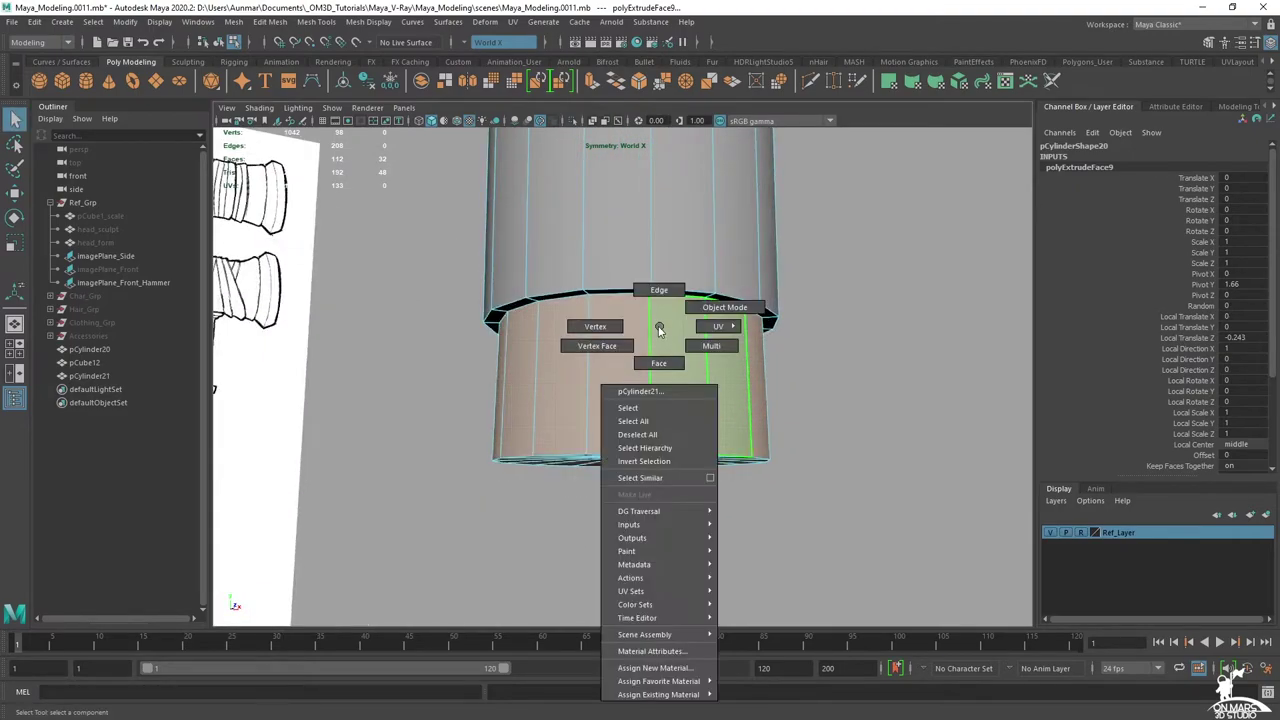
{"action": "right_click_drag", "start_coordinate": [659, 327], "coordinate": [590, 327]}
{"action": "left_click_drag", "start_coordinate": [582, 328], "coordinate": [577, 340], "text": "alt"}
{"action": "left_click_drag", "start_coordinate": [508, 397], "coordinate": [432, 382]}
{"action": "left_click_drag", "start_coordinate": [570, 435], "coordinate": [598, 352], "text": "alt"}
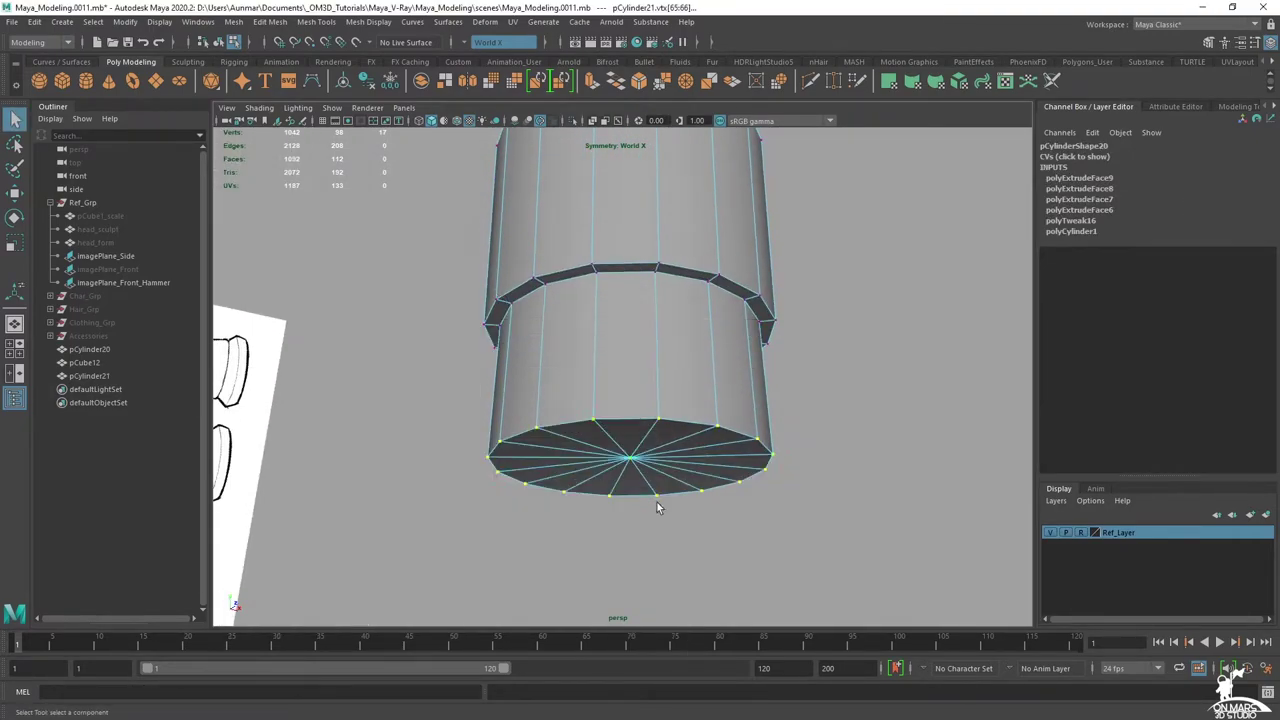
{"action": "key", "text": "space"}
{"action": "key", "text": "space"}
{"action": "scroll", "coordinate": [590, 498], "scroll_direction": "up", "scroll_amount": 2}
{"action": "middle_click_drag", "start_coordinate": [597, 492], "coordinate": [632, 363], "text": "alt"}
{"action": "scroll", "coordinate": [632, 367], "scroll_direction": "up", "scroll_amount": 2}
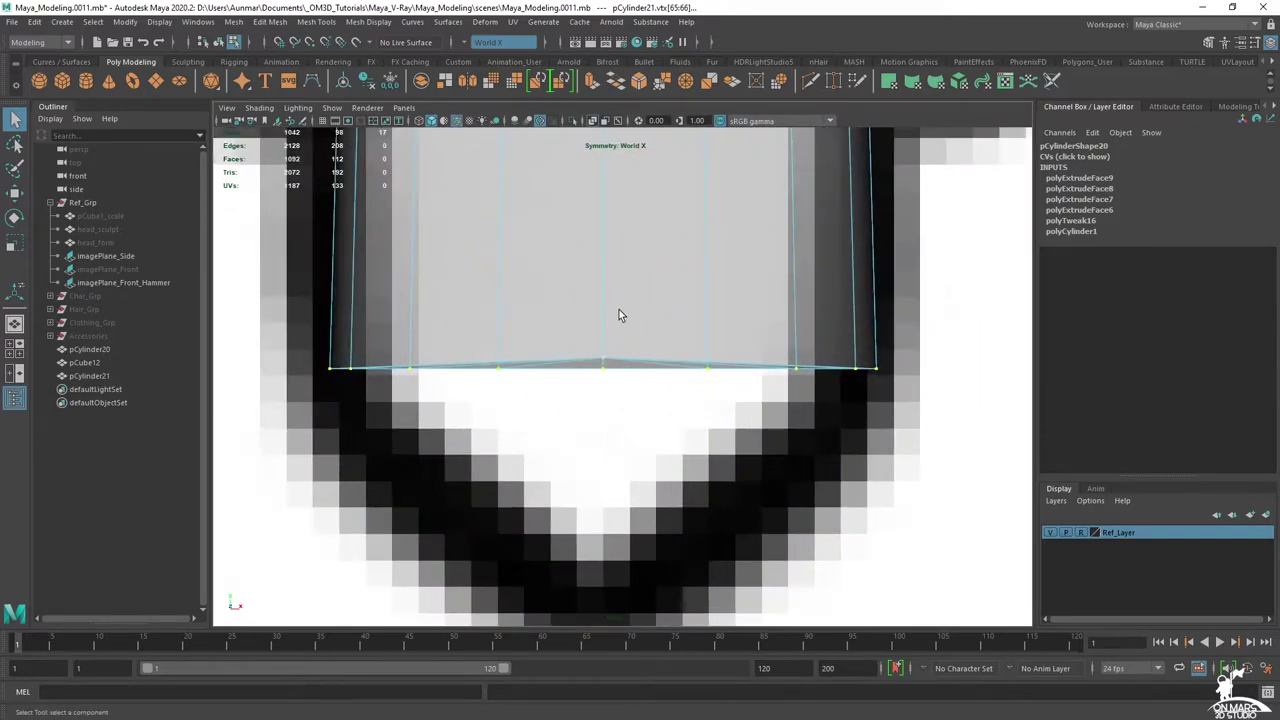
{"action": "key", "text": "r"}
{"action": "left_click_drag", "start_coordinate": [466, 302], "coordinate": [493, 577]}
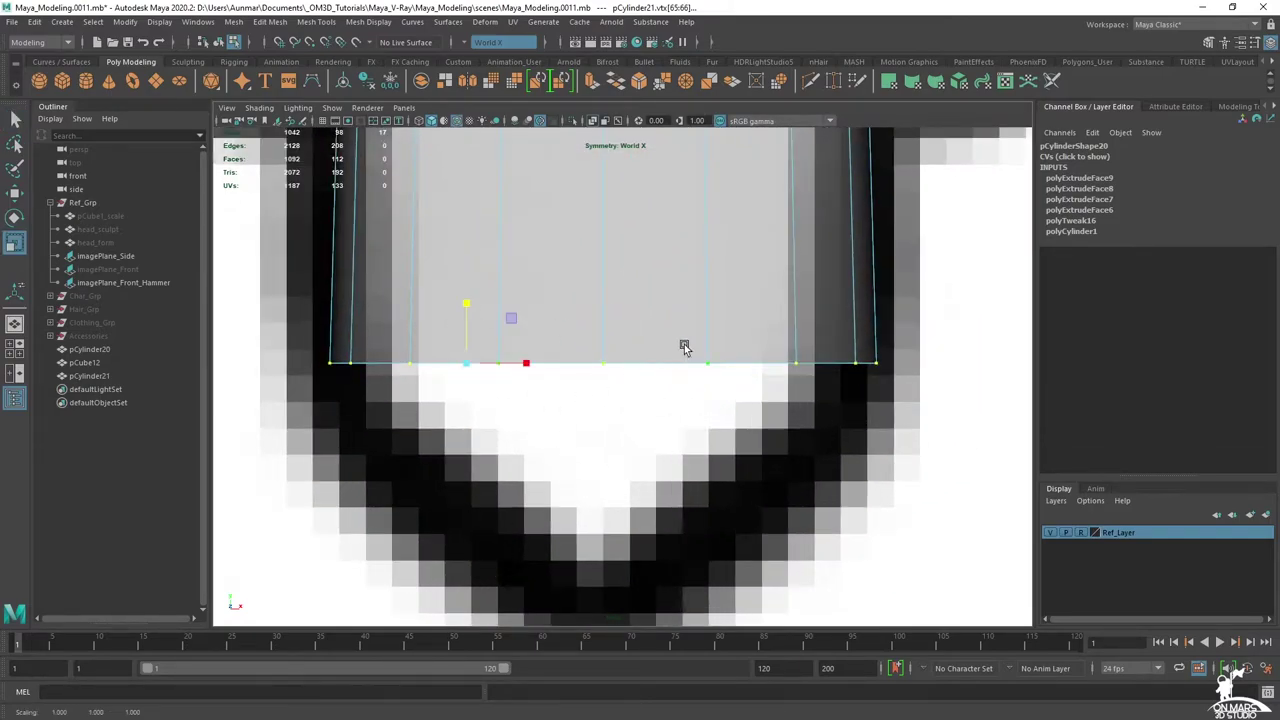
- Move all bottom cap vertices of the handle down to where the reference outline starts to taper
{"action": "key", "text": "space"}
{"action": "key", "text": "w"}
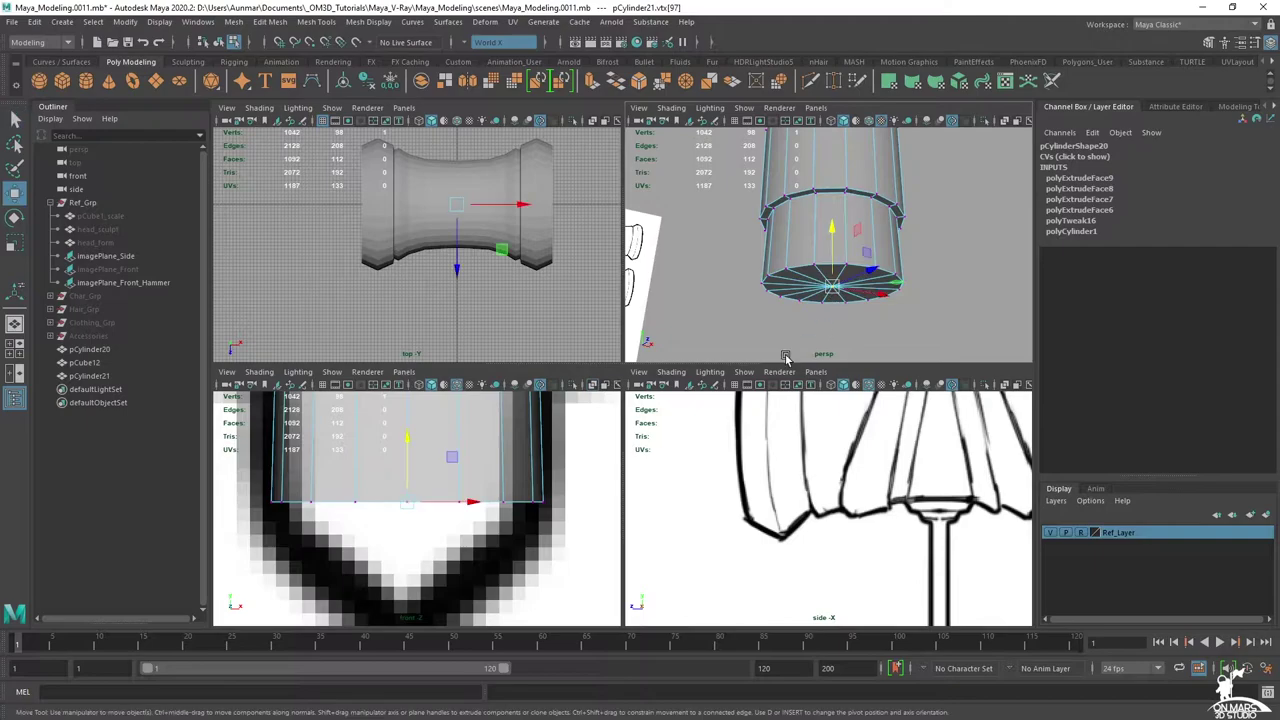
{"action": "key", "text": "space"}
{"action": "left_click_drag", "start_coordinate": [932, 425], "coordinate": [278, 256]}
{"action": "left_click_drag", "start_coordinate": [463, 301], "coordinate": [463, 345]}
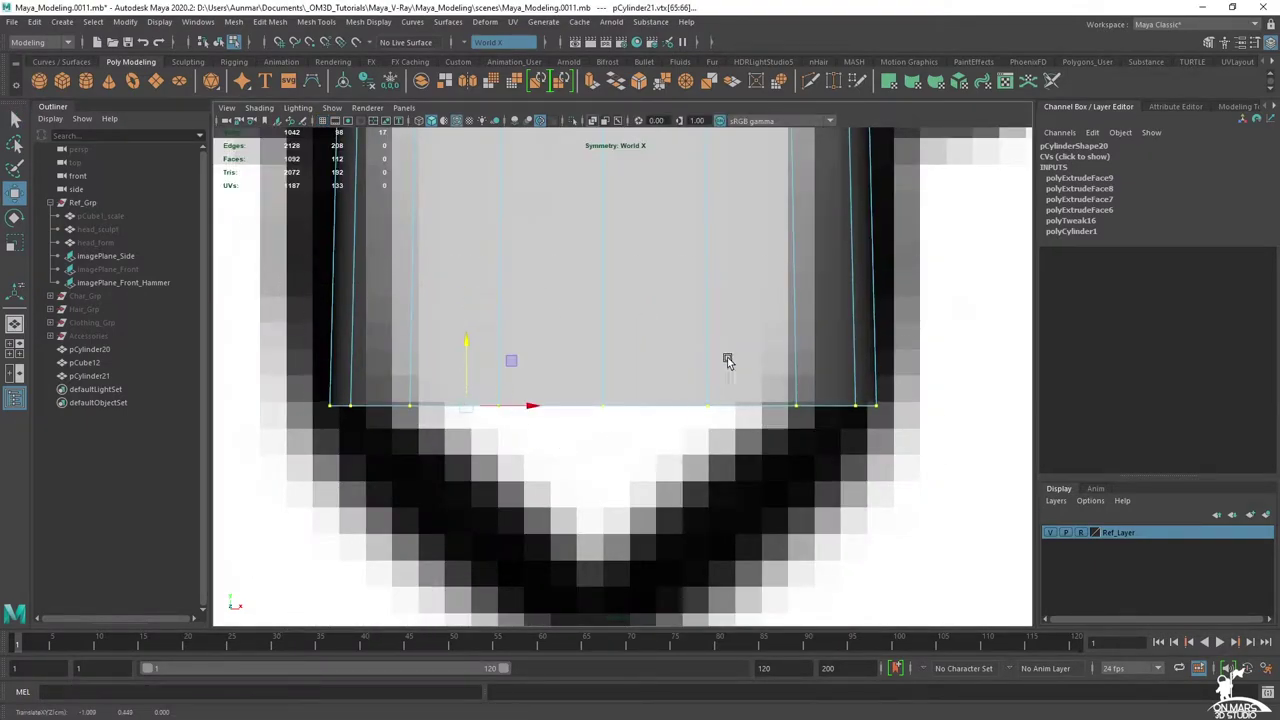
{"action": "scroll", "coordinate": [752, 312], "scroll_direction": "down", "scroll_amount": 6}
{"action": "scroll", "coordinate": [721, 304], "scroll_direction": "up", "scroll_amount": 1}
{"action": "scroll", "coordinate": [719, 303], "scroll_direction": "up", "scroll_amount": 3}
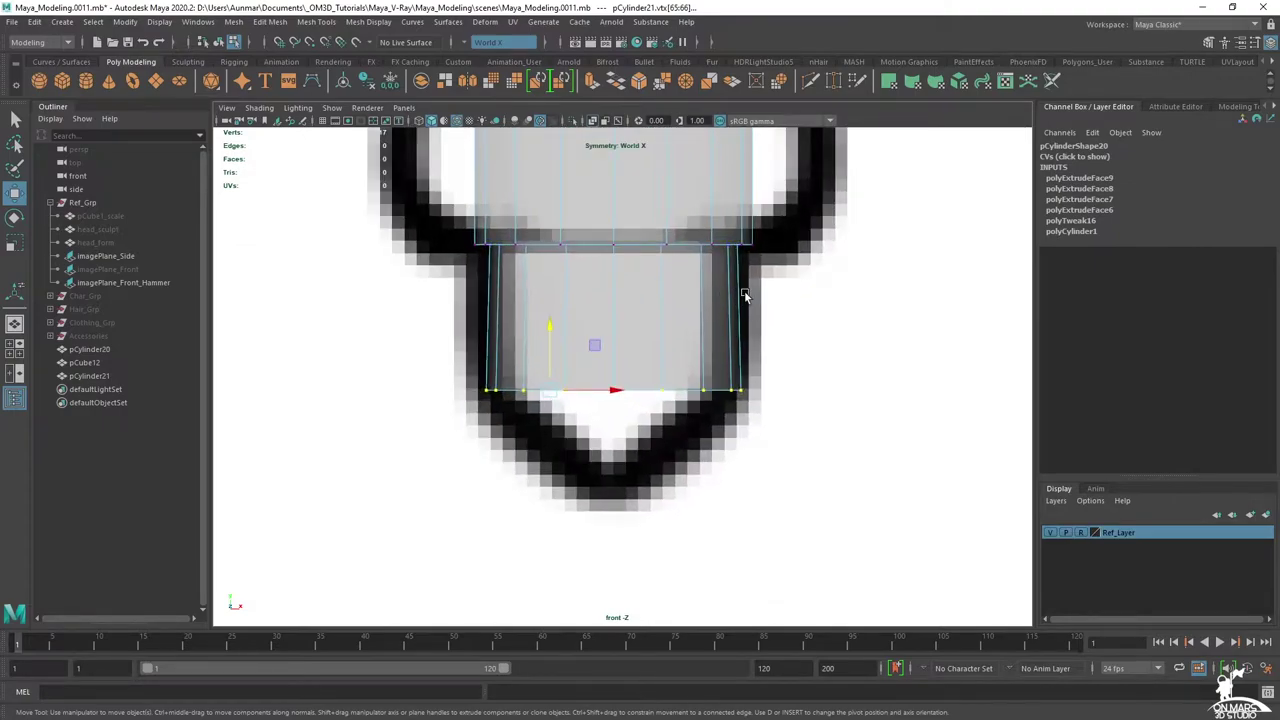
- Pull the bottom cap's centre vertex straight down to form the handle's pointed tip on the reference
{"action": "key", "text": "space"}
{"action": "key", "text": "space"}
{"action": "key", "text": "q"}
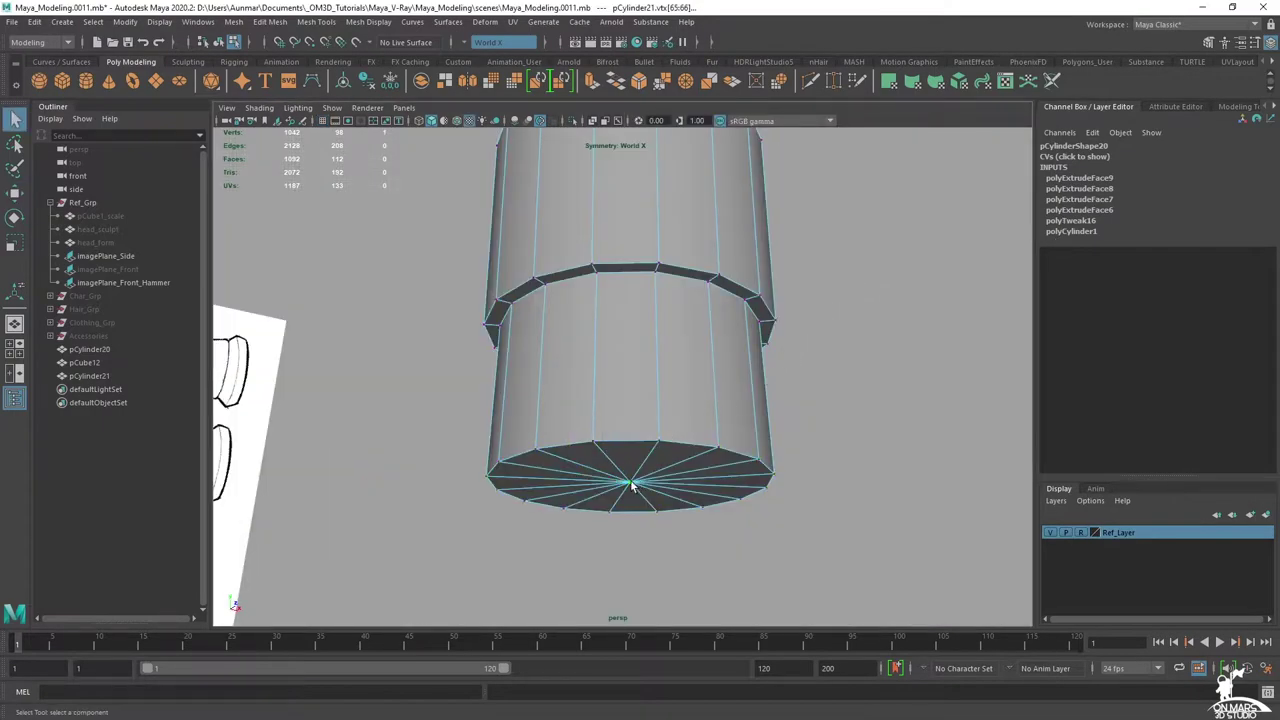
{"action": "left_click", "coordinate": [631, 485]}
{"action": "key", "text": "w"}
{"action": "key", "text": "space"}
{"action": "key", "text": "space"}
{"action": "left_click_drag", "start_coordinate": [613, 348], "coordinate": [607, 451]}
{"action": "middle_click_drag", "start_coordinate": [665, 377], "coordinate": [661, 451], "text": "alt"}
{"action": "right_click_drag", "start_coordinate": [661, 451], "coordinate": [703, 438], "text": "alt"}
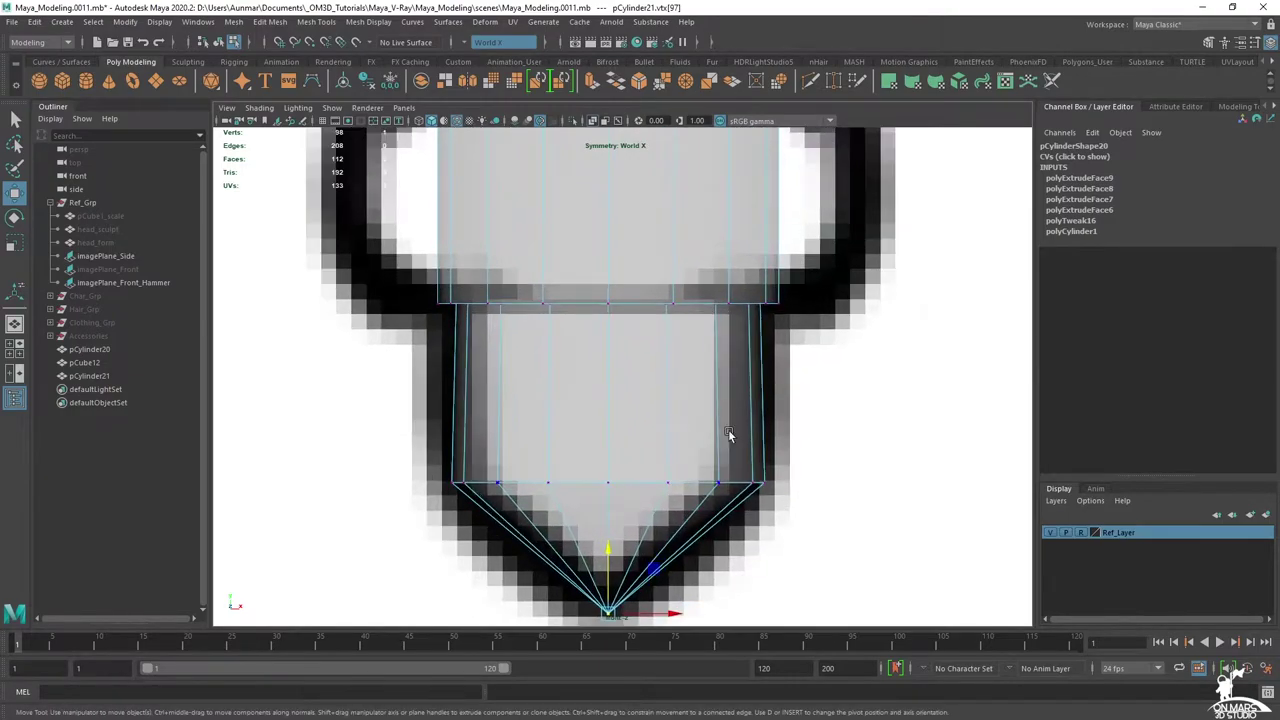
{"action": "scroll", "coordinate": [638, 428], "scroll_direction": "up", "scroll_amount": 1}
{"action": "scroll", "coordinate": [790, 512], "scroll_direction": "down", "scroll_amount": 3}
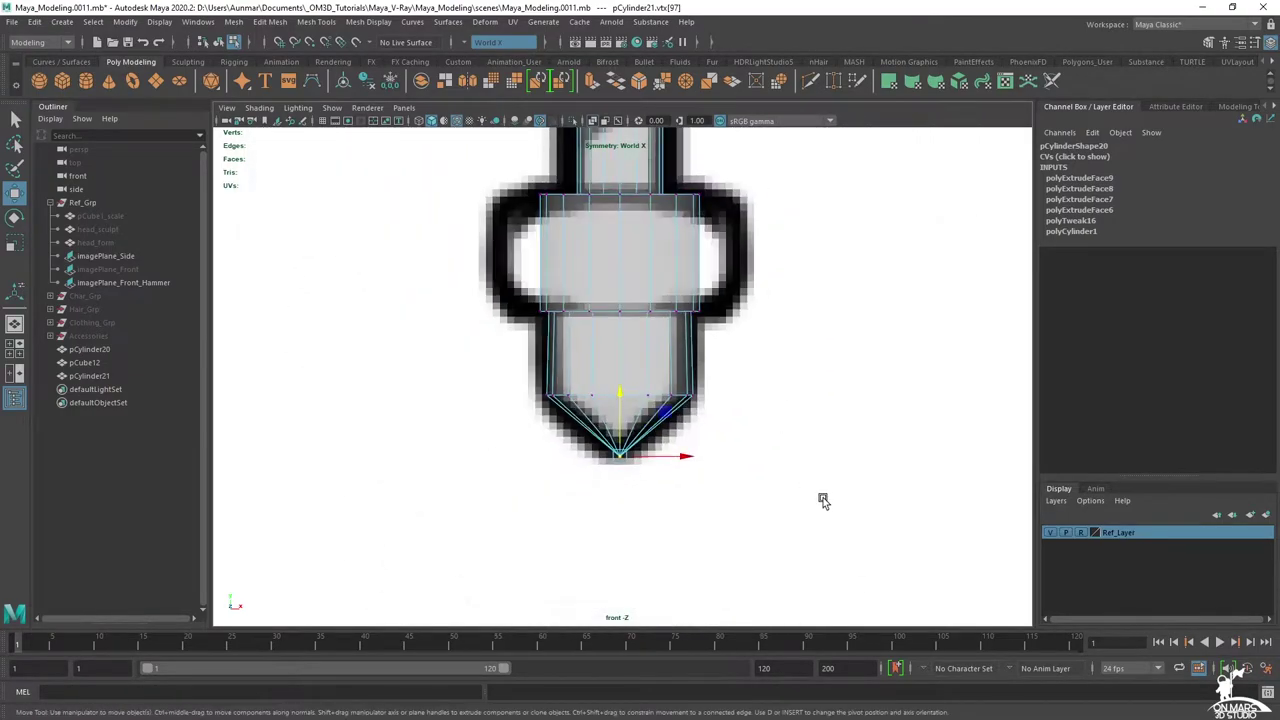
- Scale the vertices of the lowest ring and tip slightly inward so the section's sides run straight
{"action": "left_click_drag", "start_coordinate": [437, 356], "coordinate": [436, 356]}
{"action": "scroll", "coordinate": [613, 395], "scroll_direction": "up", "scroll_amount": 2}
{"action": "key", "text": "r"}
{"action": "left_click_drag", "start_coordinate": [576, 441], "coordinate": [572, 443]}
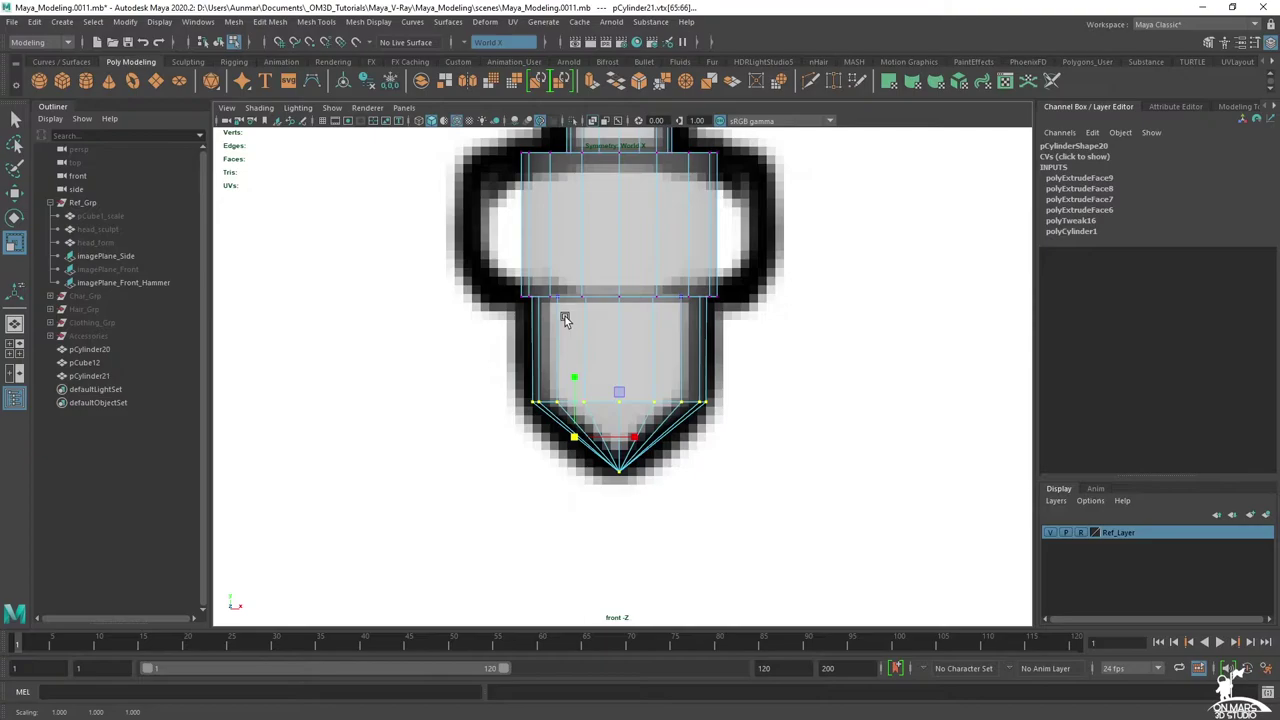
- Select the wide ring's side faces all around and move them outward toward the reference outline
{"action": "middle_click_drag", "start_coordinate": [565, 320], "coordinate": [560, 537], "text": "alt"}
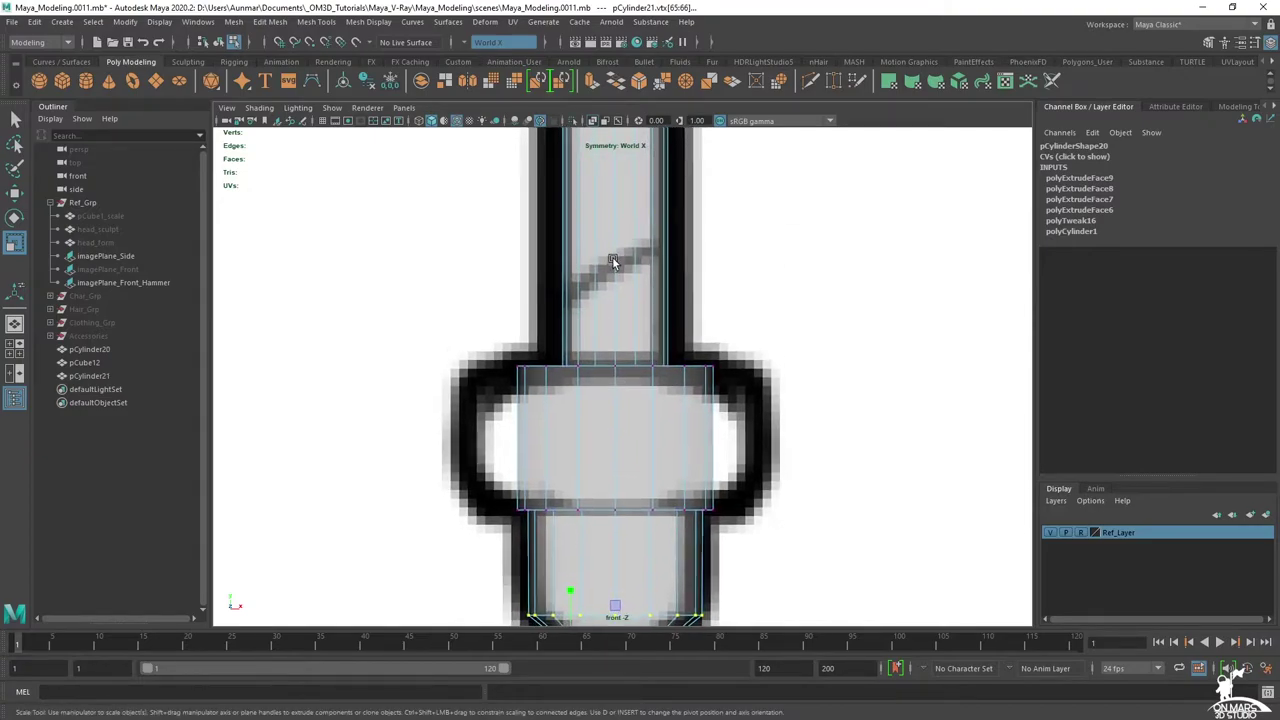
{"action": "scroll", "coordinate": [613, 262], "scroll_direction": "up", "scroll_amount": 1}
{"action": "middle_click_drag", "start_coordinate": [655, 424], "coordinate": [657, 306], "text": "alt"}
{"action": "right_click_drag", "start_coordinate": [668, 261], "coordinate": [667, 298]}
{"action": "left_click", "coordinate": [653, 305]}
{"action": "double_click", "coordinate": [678, 305], "text": "shift"}
{"action": "key", "text": "space"}
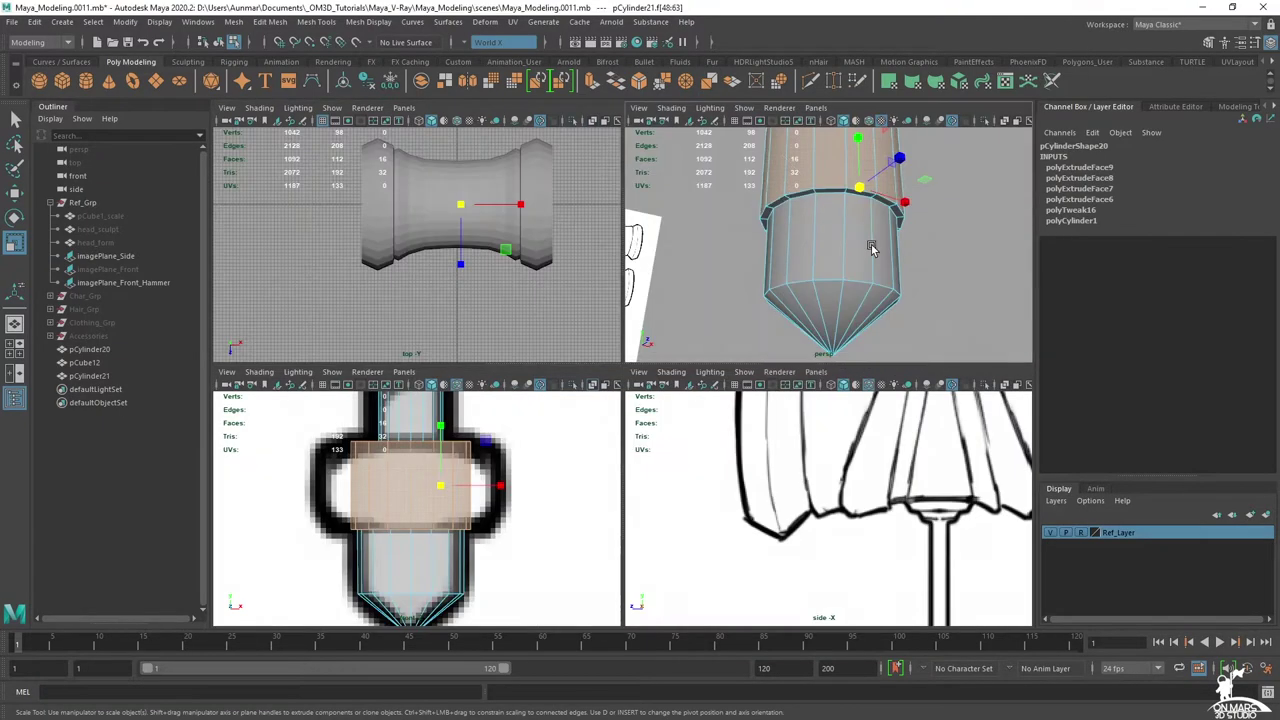
{"action": "key", "text": "space"}
{"action": "left_click_drag", "start_coordinate": [786, 318], "coordinate": [819, 324], "text": "alt"}
{"action": "middle_click_drag", "start_coordinate": [819, 324], "coordinate": [810, 362], "text": "alt"}
{"action": "key", "text": "w"}
{"action": "left_click_drag", "start_coordinate": [777, 338], "coordinate": [786, 338], "text": "alt"}
{"action": "mouse_move", "coordinate": [835, 338]}
{"action": "middle_mouse_down", "text": "ctrl"}
{"action": "mouse_move", "coordinate": [868, 340]}
{"action": "mouse_move", "coordinate": [855, 340]}
{"action": "middle_mouse_up", "text": "ctrl"}
{"action": "left_click_drag", "start_coordinate": [848, 348], "coordinate": [800, 456], "text": "alt"}
{"action": "key", "text": "space"}
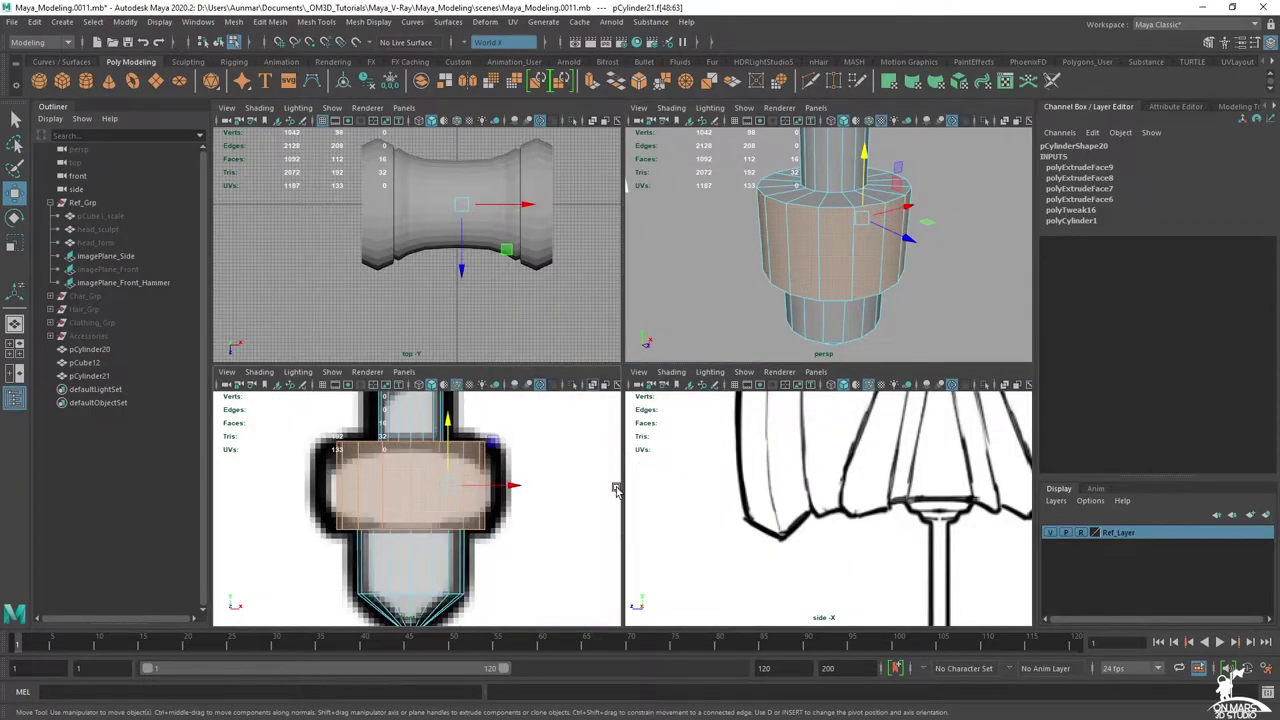
{"action": "key", "text": "space"}
{"action": "middle_click_drag", "start_coordinate": [853, 465], "coordinate": [869, 467], "text": "ctrl"}
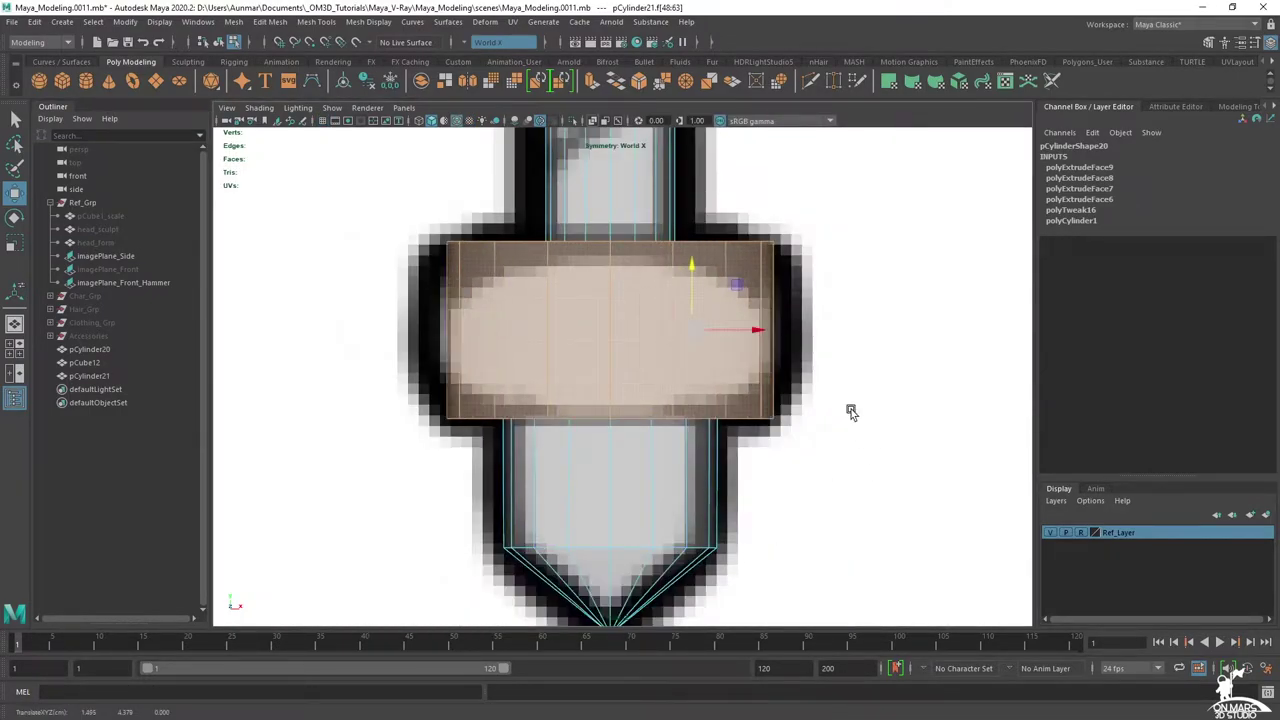
- Insert a centred edge loop around the wide ring and push it outward to the reference's widest point
{"action": "key", "text": "q"}
{"action": "right_click", "coordinate": [689, 294], "text": "shift"}
{"action": "left_click", "coordinate": [597, 293]}
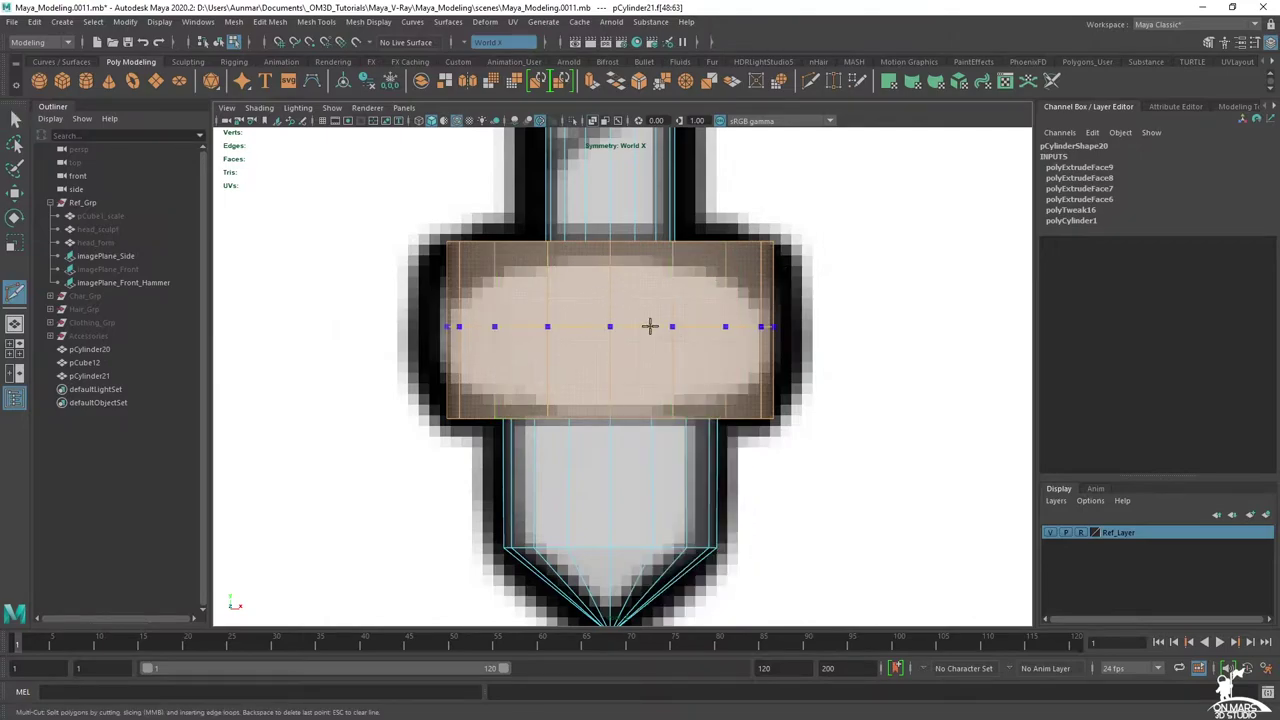
{"action": "middle_click", "coordinate": [626, 310], "text": "ctrl"}
{"action": "key", "text": "q"}
{"action": "right_click_drag", "start_coordinate": [638, 319], "coordinate": [631, 258]}
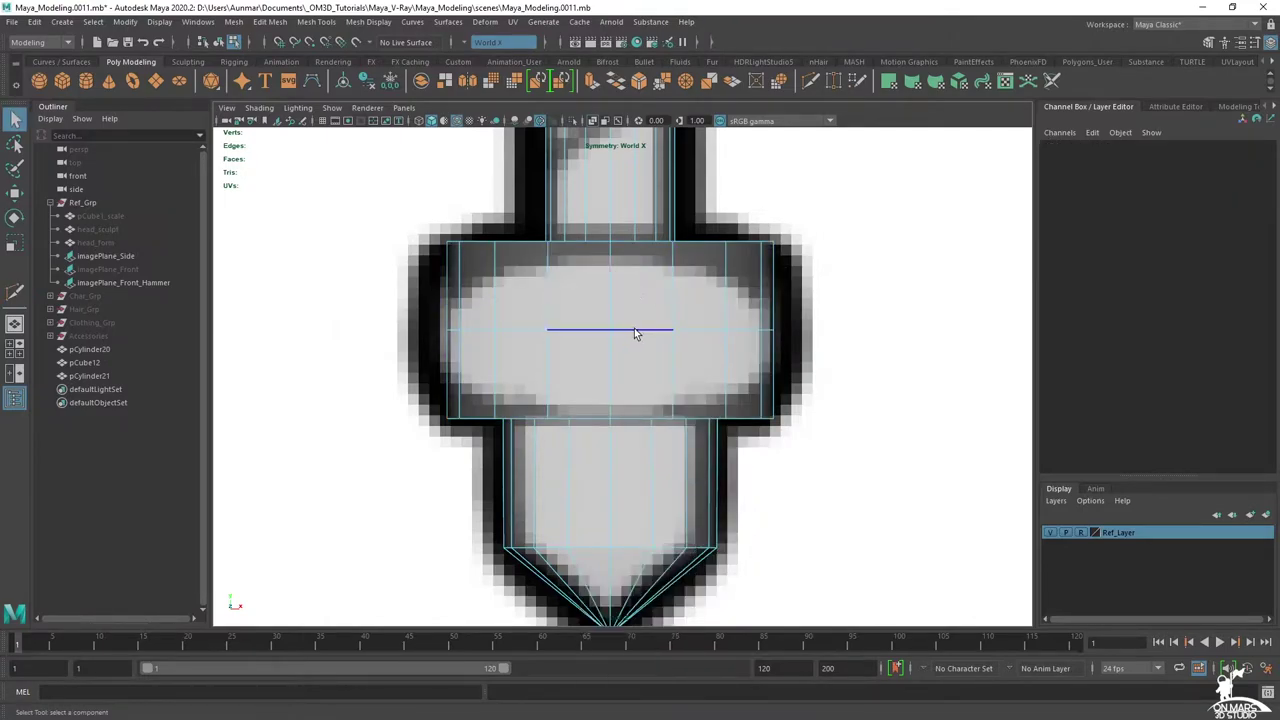
{"action": "double_click", "coordinate": [634, 328]}
{"action": "key", "text": "w"}
{"action": "middle_click_drag", "start_coordinate": [900, 375], "coordinate": [936, 375]}
- Scale the wide ring's upper and lower outer edge loops vertically toward its middle to round its profile
{"action": "left_click", "coordinate": [750, 252]}
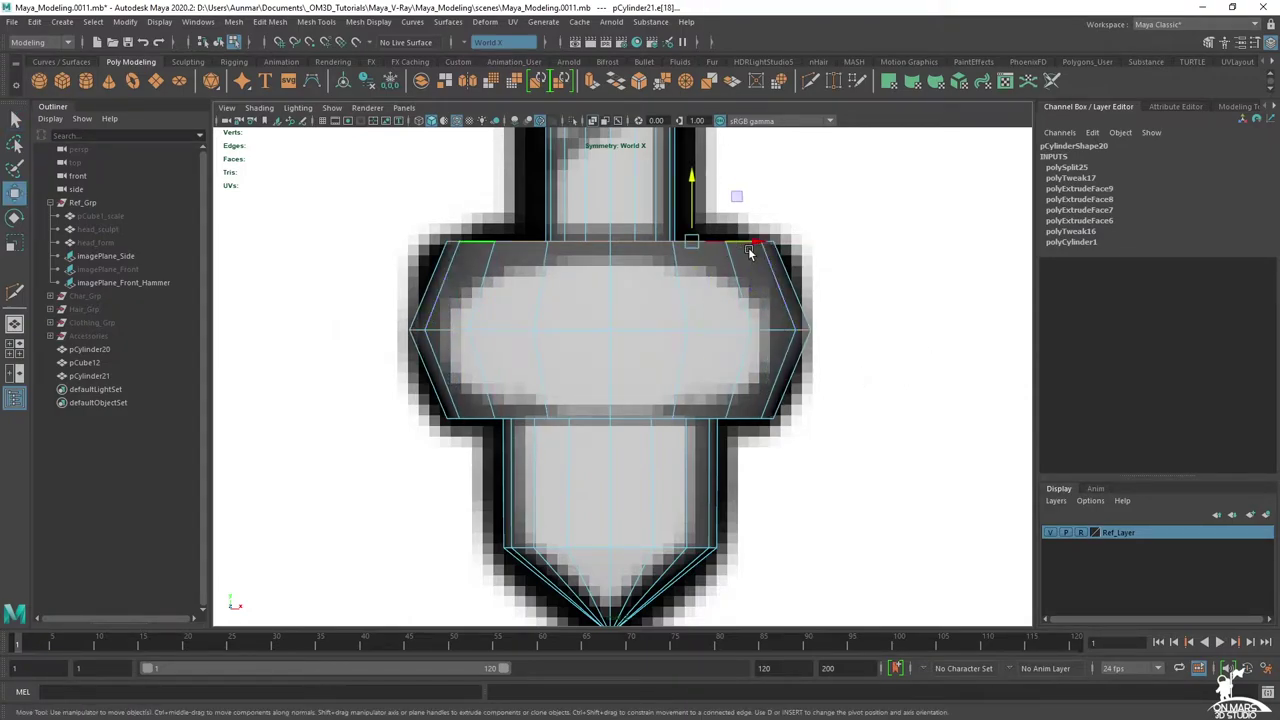
{"action": "double_click", "coordinate": [743, 420], "text": "shift"}
{"action": "middle_click_drag", "start_coordinate": [746, 318], "coordinate": [726, 349], "text": "alt"}
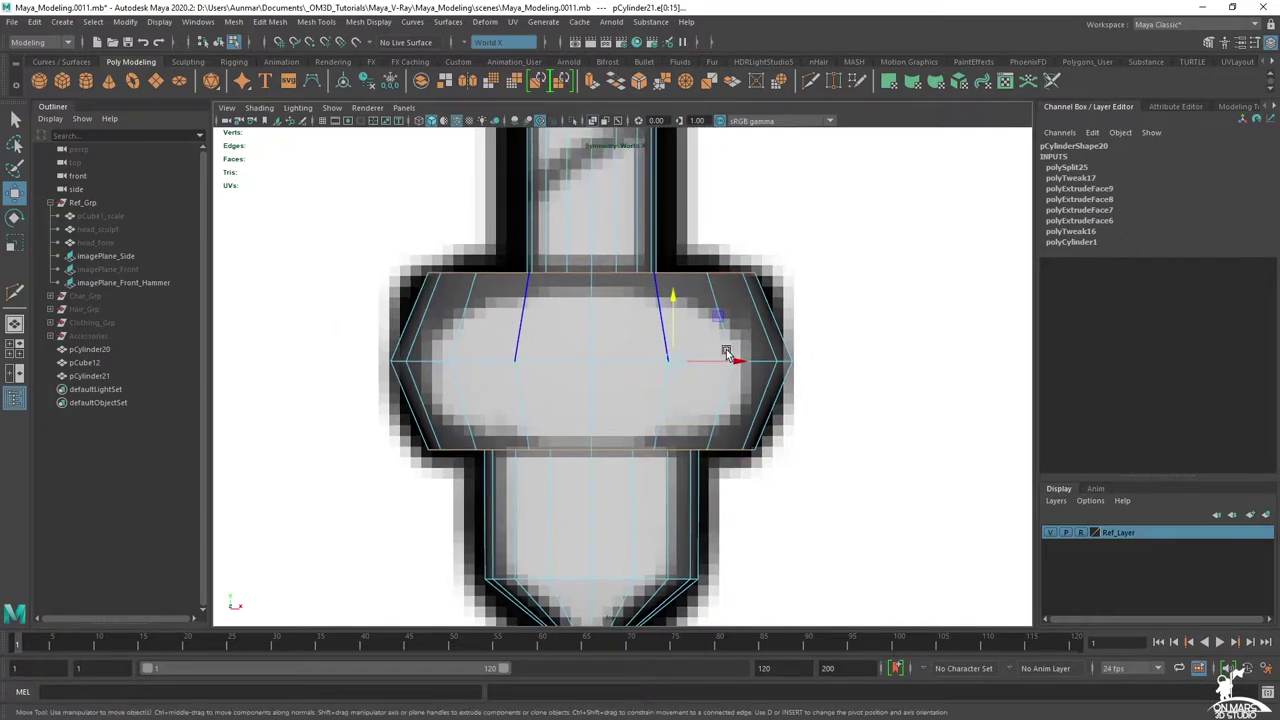
{"action": "scroll", "coordinate": [728, 348], "scroll_direction": "up", "scroll_amount": 1}
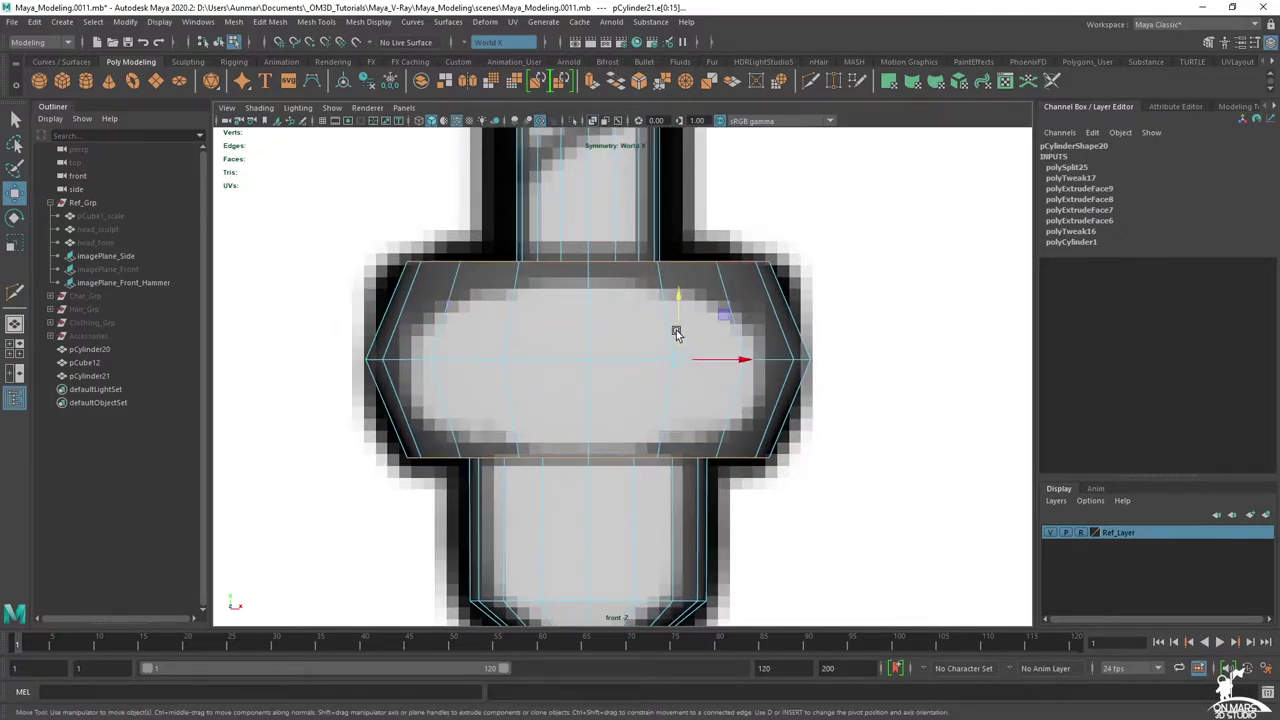
{"action": "key", "text": "r"}
{"action": "left_click_drag", "start_coordinate": [680, 300], "coordinate": [680, 310]}
{"action": "double_click", "coordinate": [680, 440]}
{"action": "left_click_drag", "start_coordinate": [679, 386], "coordinate": [681, 430]}
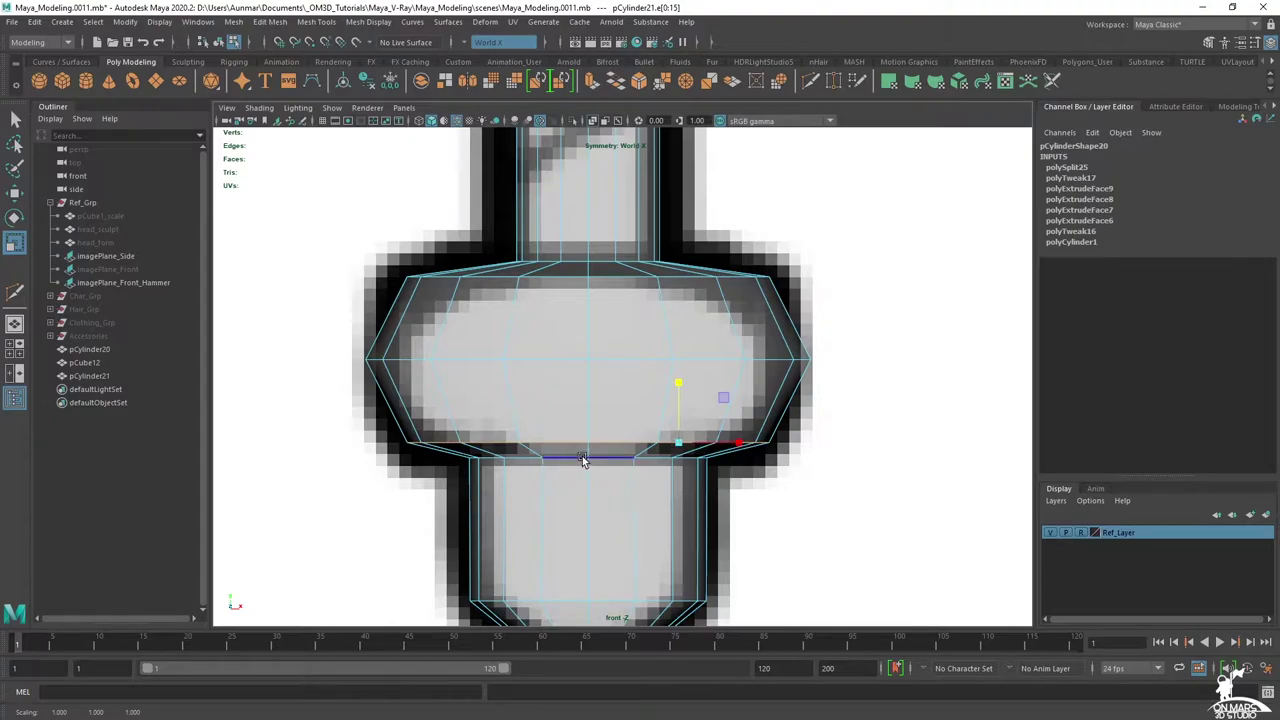
- Move the shaft's top vertices up along the reference to the base of the small step below the collar
{"action": "middle_click_drag", "start_coordinate": [647, 312], "coordinate": [644, 404], "text": "alt"}
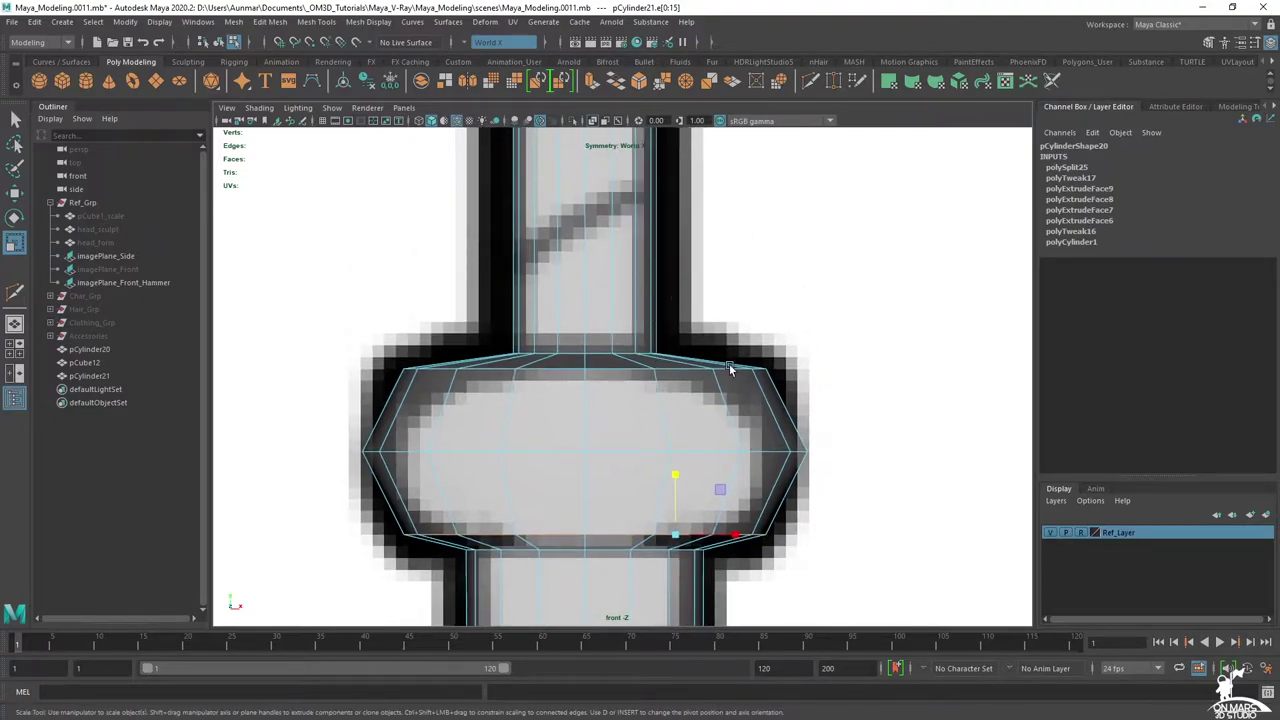
{"action": "middle_click_drag", "start_coordinate": [637, 286], "coordinate": [645, 434], "text": "alt"}
{"action": "scroll", "coordinate": [645, 430], "scroll_direction": "down", "scroll_amount": 8}
{"action": "middle_click_drag", "start_coordinate": [652, 256], "coordinate": [660, 343], "text": "alt"}
{"action": "scroll", "coordinate": [656, 341], "scroll_direction": "up", "scroll_amount": 2}
{"action": "right_click_drag", "start_coordinate": [647, 339], "coordinate": [470, 281]}
{"action": "left_click_drag", "start_coordinate": [472, 284], "coordinate": [821, 388]}
{"action": "key", "text": "w"}
{"action": "middle_click_drag", "start_coordinate": [602, 274], "coordinate": [603, 437], "text": "alt"}
{"action": "scroll", "coordinate": [603, 437], "scroll_direction": "down", "scroll_amount": 4}
{"action": "left_click_drag", "start_coordinate": [641, 403], "coordinate": [632, 224]}
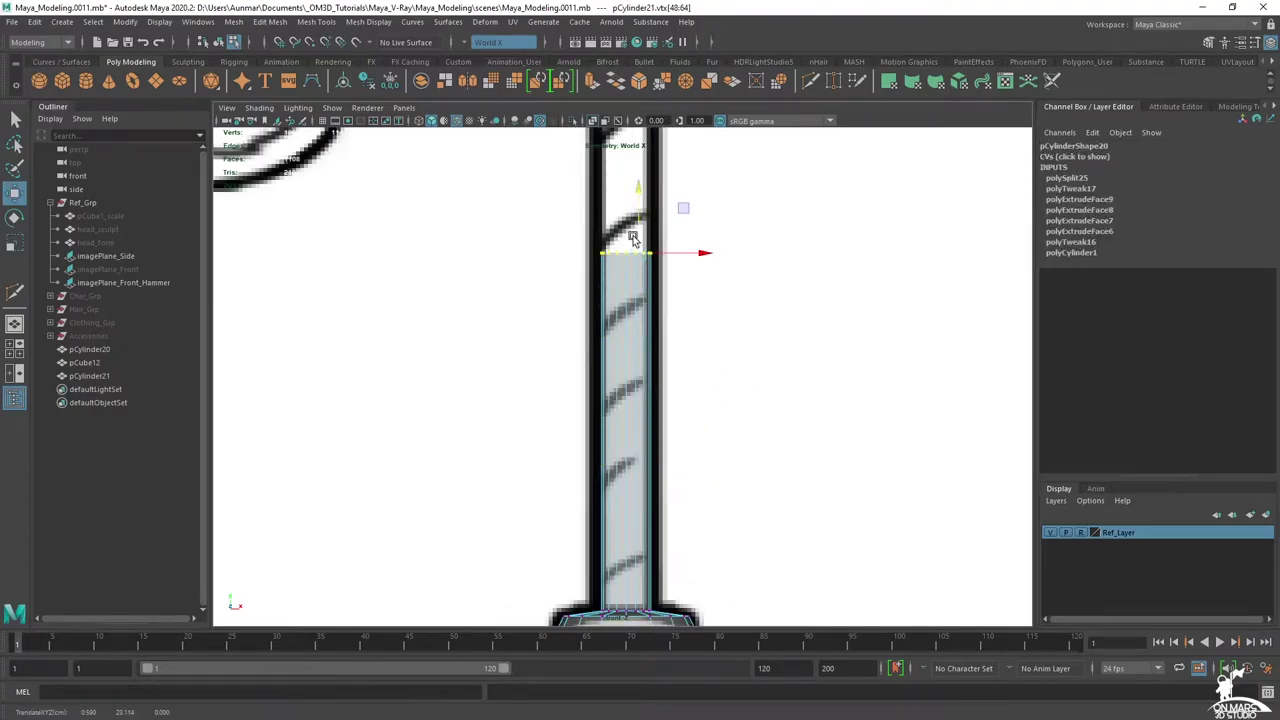
{"action": "middle_click_drag", "start_coordinate": [632, 229], "coordinate": [656, 390], "text": "alt"}
{"action": "scroll", "coordinate": [658, 270], "scroll_direction": "down", "scroll_amount": 6}
{"action": "left_click_drag", "start_coordinate": [643, 329], "coordinate": [637, 197]}
{"action": "middle_click_drag", "start_coordinate": [637, 198], "coordinate": [604, 394], "text": "alt"}
{"action": "scroll", "coordinate": [603, 398], "scroll_direction": "up", "scroll_amount": 6}
{"action": "left_click_drag", "start_coordinate": [593, 464], "coordinate": [581, 262]}
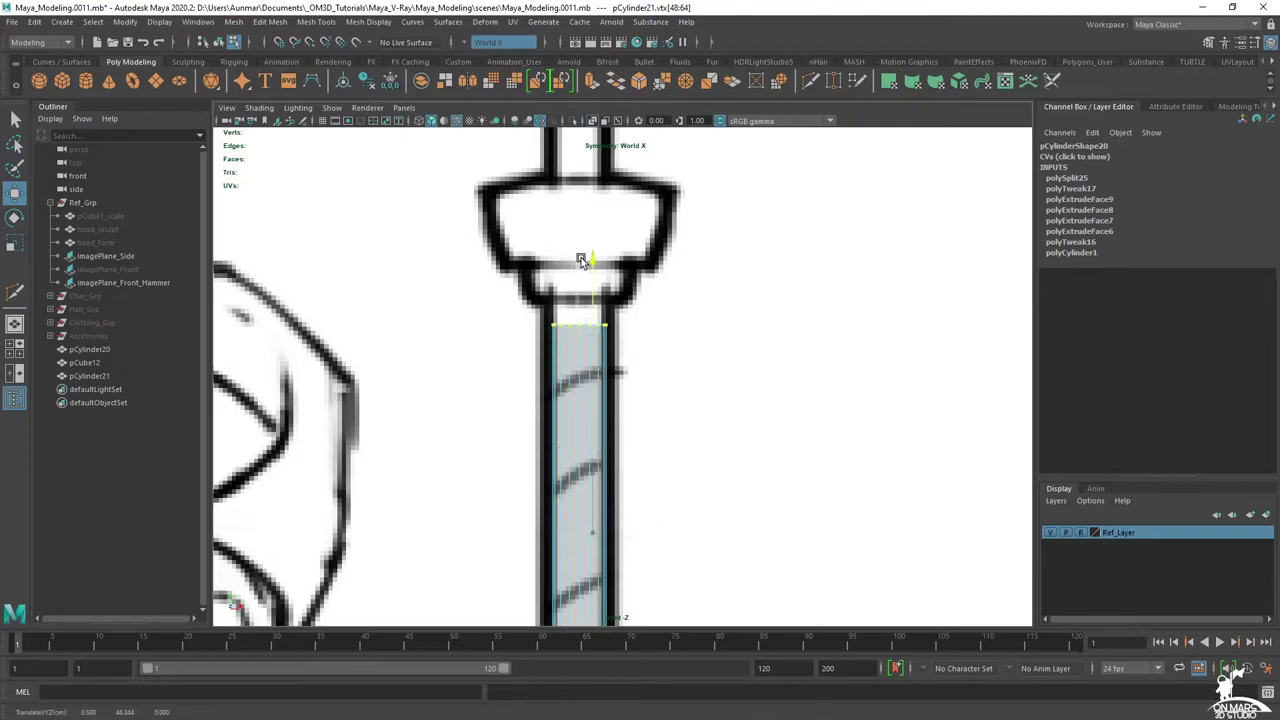
{"action": "middle_click_drag", "start_coordinate": [577, 245], "coordinate": [651, 340], "text": "alt"}
{"action": "scroll", "coordinate": [669, 401], "scroll_direction": "up", "scroll_amount": 9}
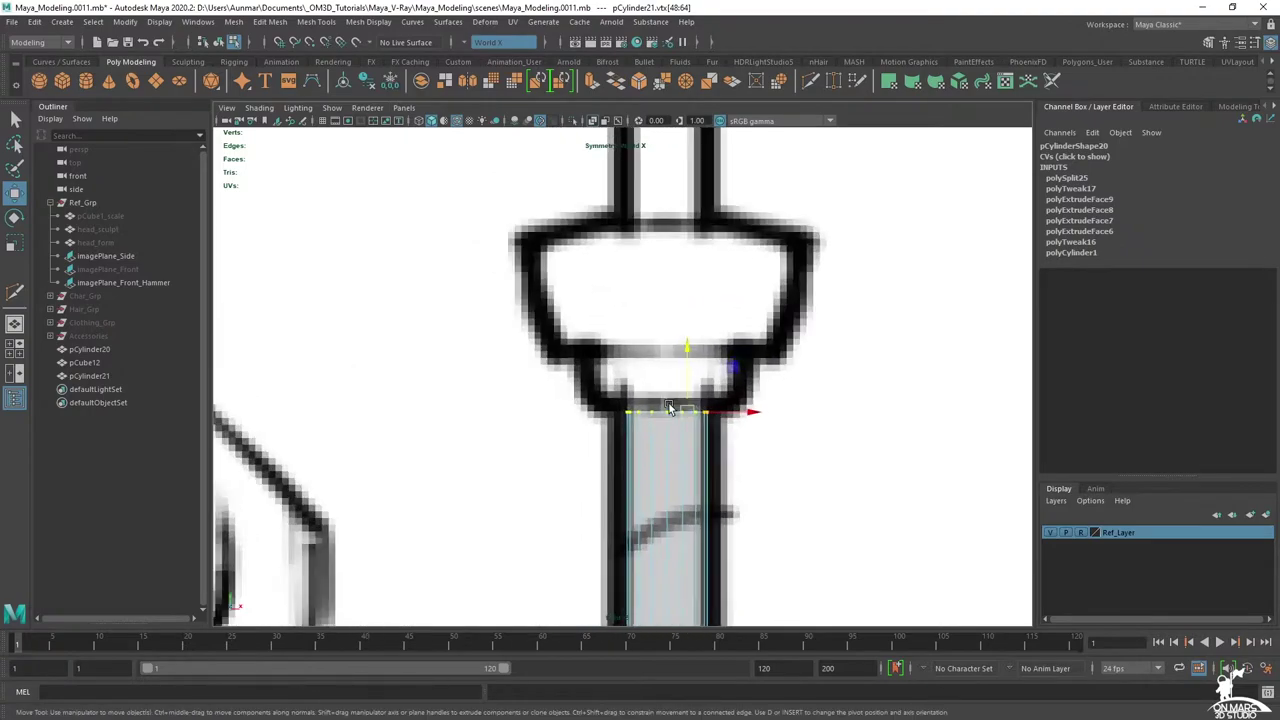
- Select only the shaft's top cap faces and extrude them upward with a Local Translate Z of 1.576
{"action": "right_click", "coordinate": [700, 490]}
{"action": "right_click_drag", "start_coordinate": [695, 358], "coordinate": [694, 372]}
{"action": "middle_click_drag", "start_coordinate": [741, 449], "coordinate": [686, 394], "text": "alt"}
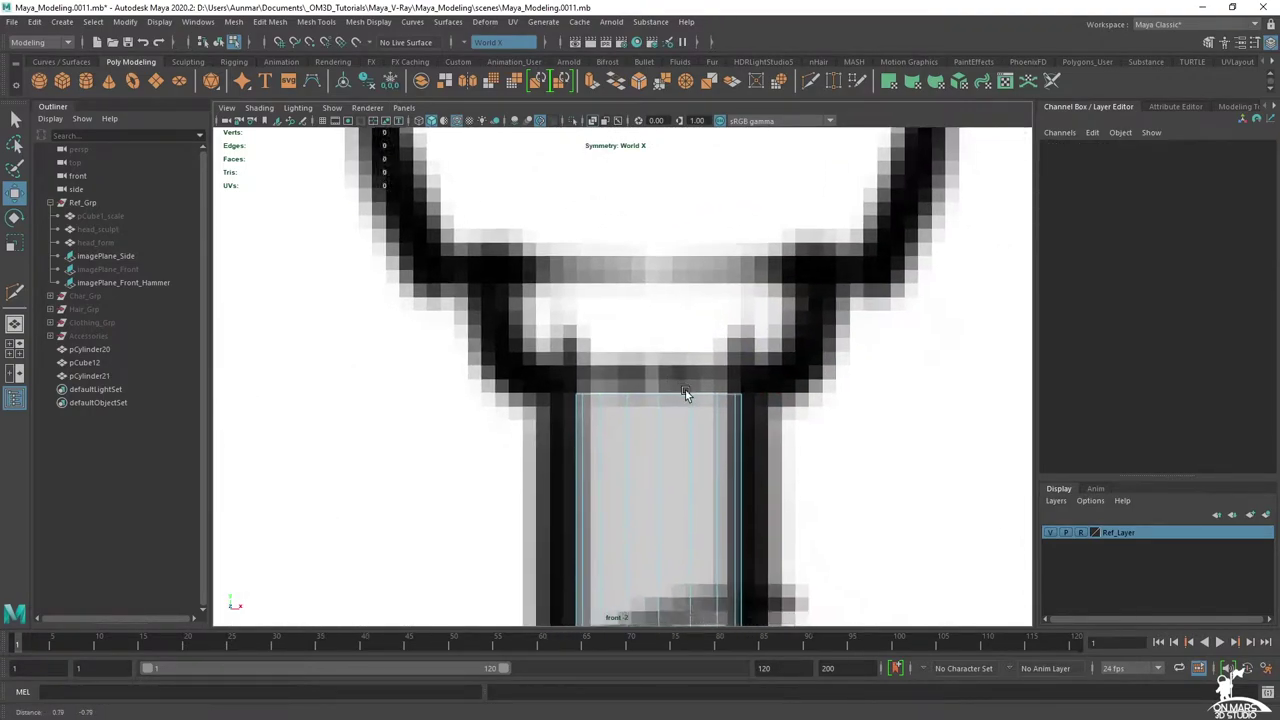
{"action": "scroll", "coordinate": [686, 394], "scroll_direction": "up", "scroll_amount": 2}
{"action": "left_click_drag", "start_coordinate": [457, 348], "coordinate": [918, 448]}
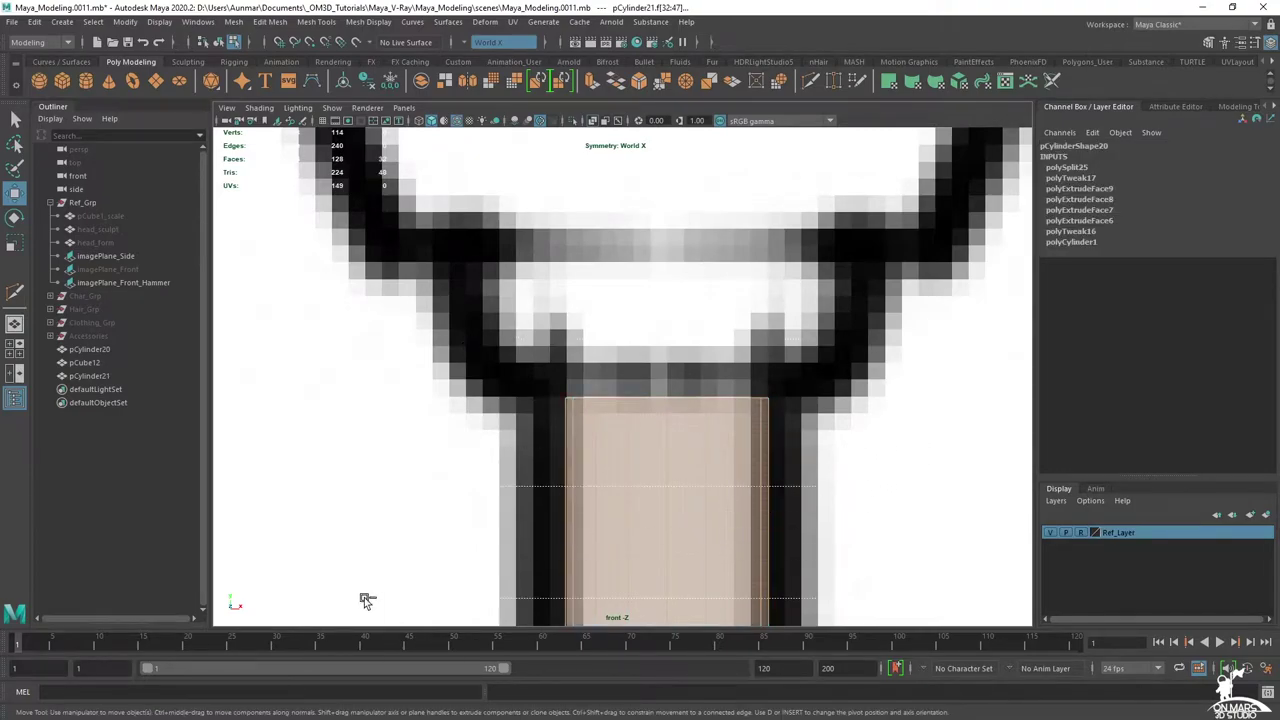
{"action": "left_click_drag", "start_coordinate": [364, 597], "coordinate": [367, 592], "text": "ctrl"}
{"action": "middle_click_drag", "start_coordinate": [794, 453], "coordinate": [651, 447], "text": "alt"}
{"action": "scroll", "coordinate": [640, 445], "scroll_direction": "up", "scroll_amount": 2}
{"action": "middle_click_drag", "start_coordinate": [630, 494], "coordinate": [704, 568], "text": "alt"}
{"action": "scroll", "coordinate": [704, 570], "scroll_direction": "down", "scroll_amount": 4}
{"action": "right_click", "coordinate": [620, 345], "text": "shift"}
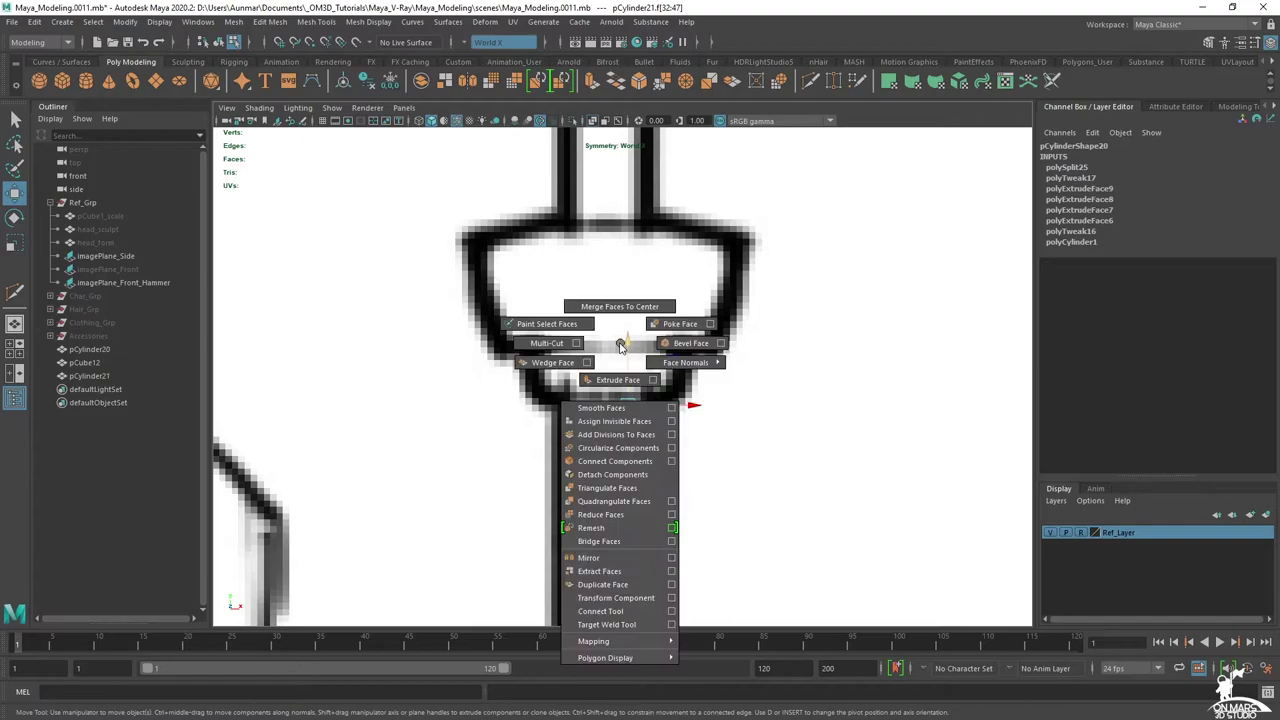
{"action": "right_click_drag", "start_coordinate": [620, 345], "coordinate": [617, 379], "text": "shift"}
{"action": "scroll", "coordinate": [623, 367], "scroll_direction": "up", "scroll_amount": 2}
{"action": "left_click_drag", "start_coordinate": [624, 367], "coordinate": [627, 305]}
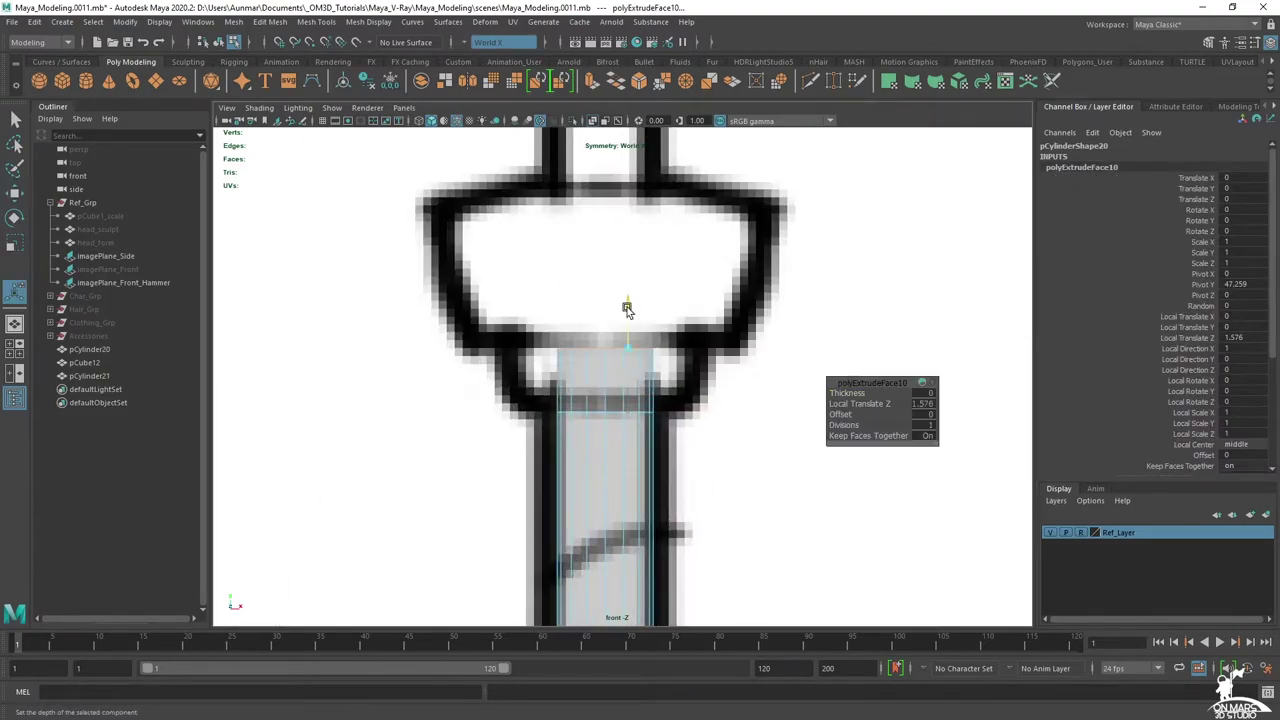
- Extrude the new top section's side faces outward to the width of the small step in the reference
{"action": "scroll", "coordinate": [649, 346], "scroll_direction": "up", "scroll_amount": 2}
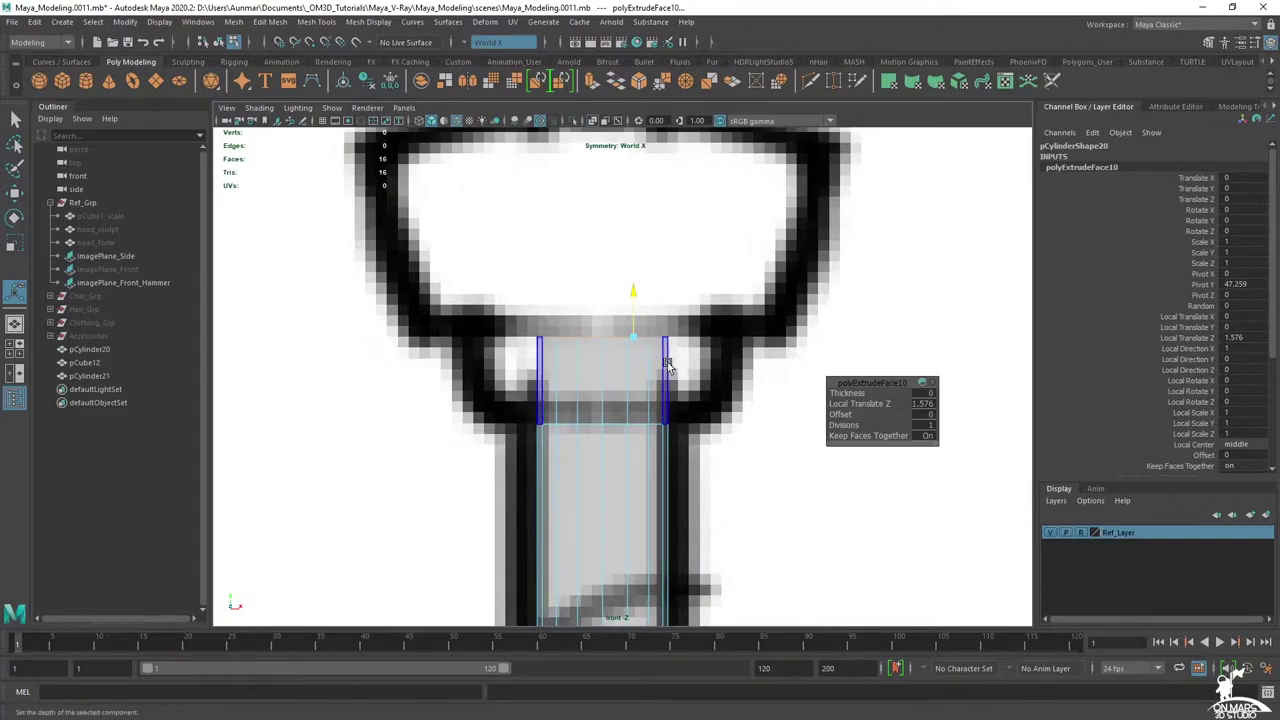
{"action": "left_click_drag", "start_coordinate": [471, 377], "coordinate": [470, 377]}
{"action": "right_click_drag", "start_coordinate": [729, 403], "coordinate": [822, 381], "text": "alt"}
{"action": "right_click", "coordinate": [785, 350], "text": "shift"}
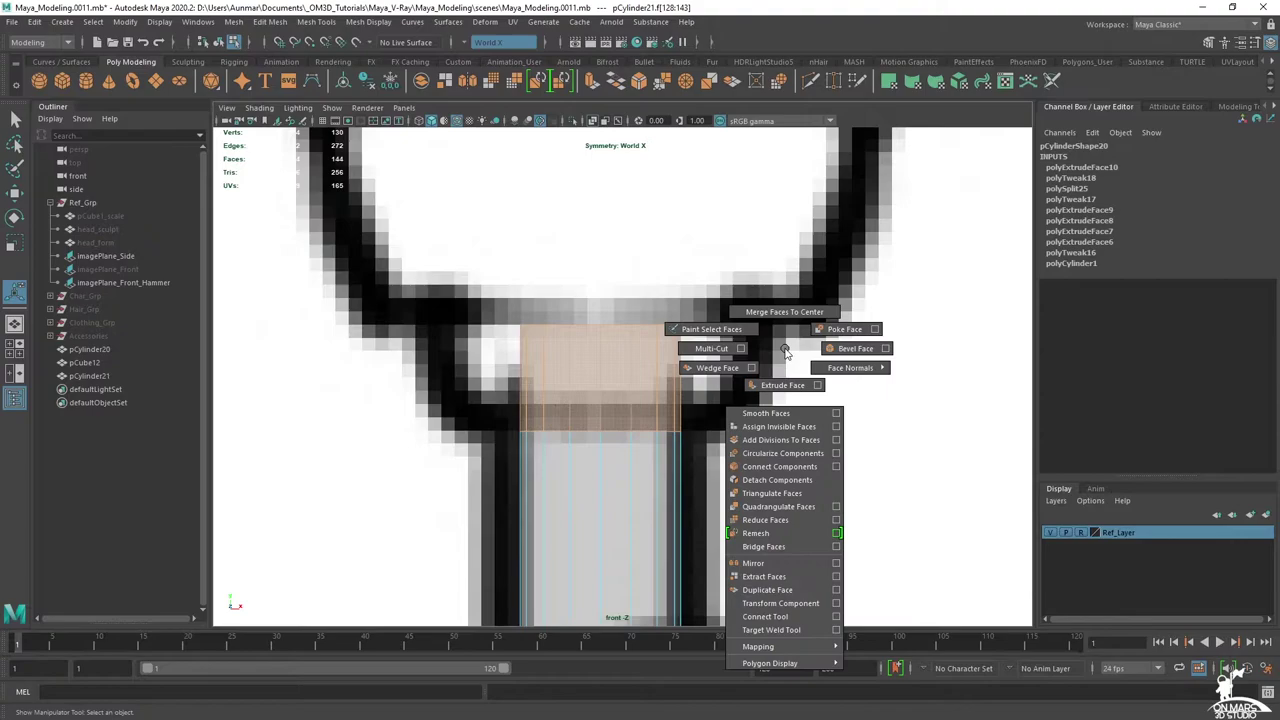
{"action": "left_click", "coordinate": [783, 386]}
{"action": "left_click_drag", "start_coordinate": [693, 381], "coordinate": [741, 383]}
- Try to flare the small step by scaling all of its top vertices outward to the reference outline
{"action": "key", "text": "q"}
{"action": "right_click_drag", "start_coordinate": [691, 335], "coordinate": [618, 336]}
{"action": "left_click_drag", "start_coordinate": [359, 239], "coordinate": [866, 351]}
{"action": "key", "text": "r"}
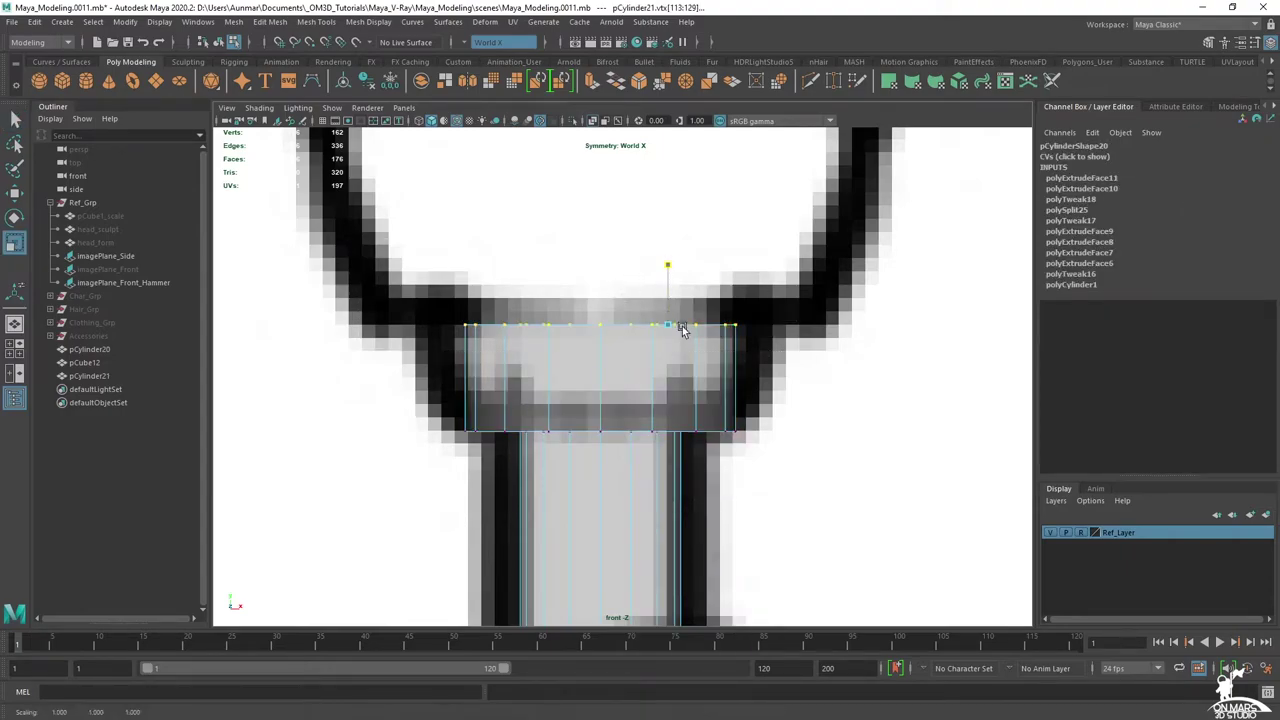
{"action": "left_click_drag", "start_coordinate": [669, 326], "coordinate": [722, 320]}
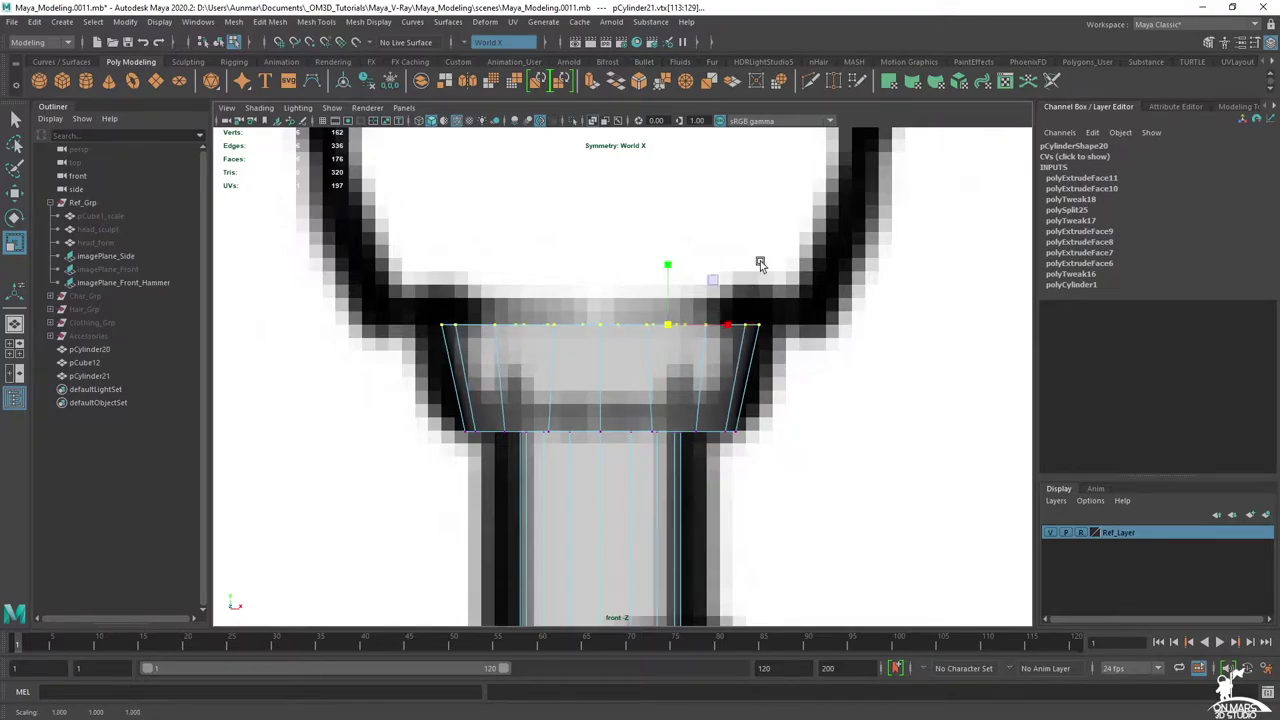
- Undo the flare of the small step, then try scaling its top vertices in perspective and undo that too
{"action": "key", "text": "space"}
{"action": "key", "text": "space"}
{"action": "key", "text": "f"}
{"action": "right_click_drag", "start_coordinate": [834, 251], "coordinate": [782, 279], "text": "alt"}
{"action": "left_click_drag", "start_coordinate": [782, 279], "coordinate": [745, 318], "text": "alt"}
{"action": "key", "text": "ctrl+z"}
{"action": "left_click_drag", "start_coordinate": [724, 415], "coordinate": [820, 418], "text": "alt"}
{"action": "left_click_drag", "start_coordinate": [667, 338], "coordinate": [690, 336]}
{"action": "key", "text": "ctrl+z"}
- Turn off World X symmetry while keeping the small step's top vertices selected
{"action": "left_click_drag", "start_coordinate": [759, 379], "coordinate": [842, 285], "text": "alt"}
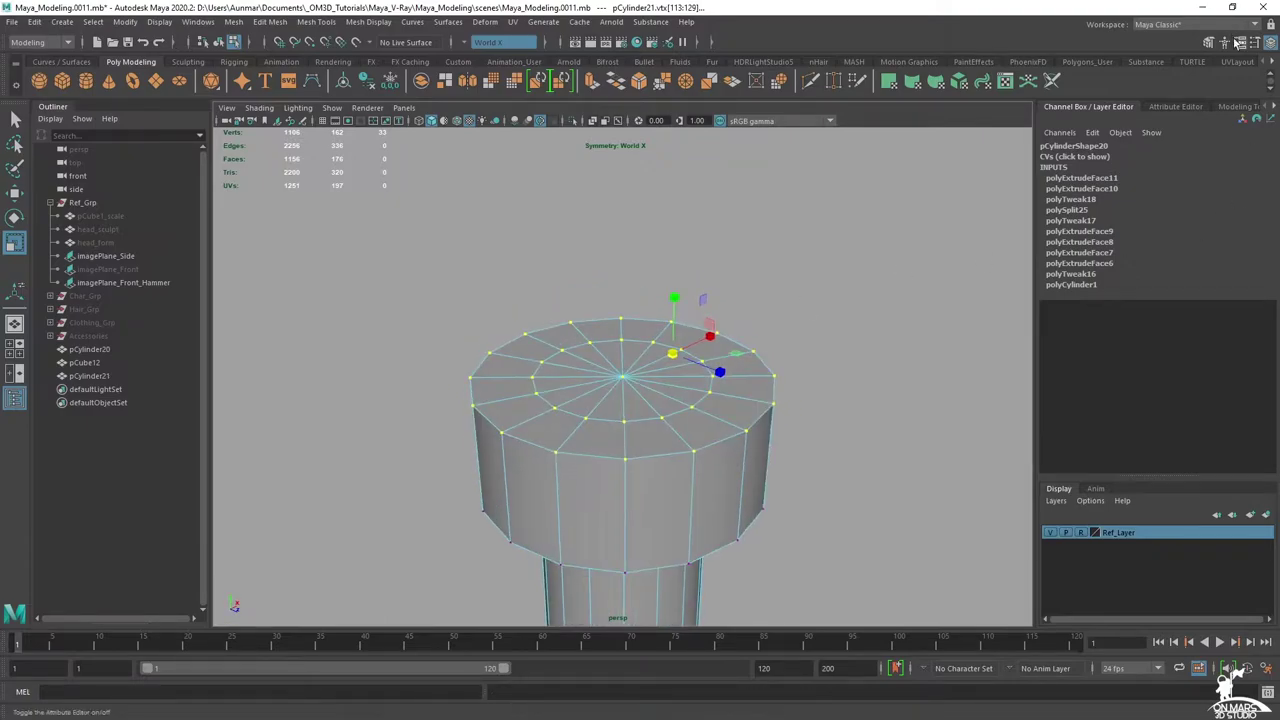
{"action": "left_click", "coordinate": [1209, 42]}
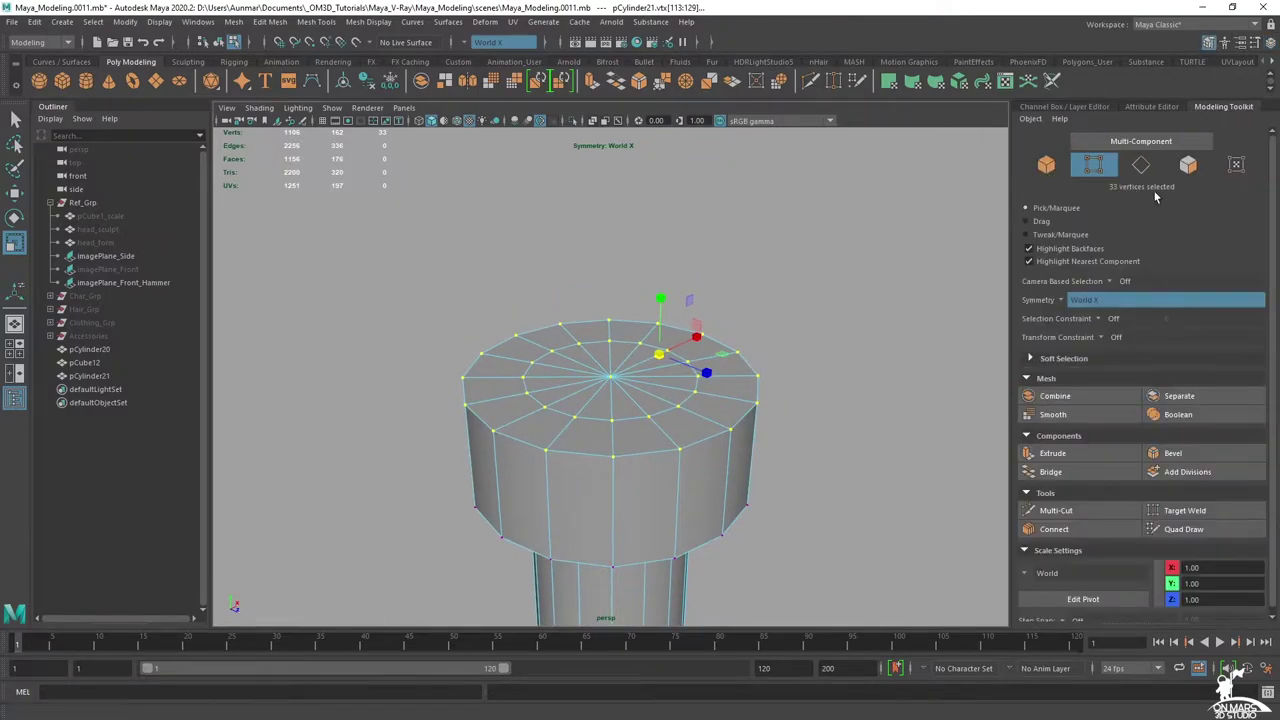
{"action": "left_click", "coordinate": [1062, 300]}
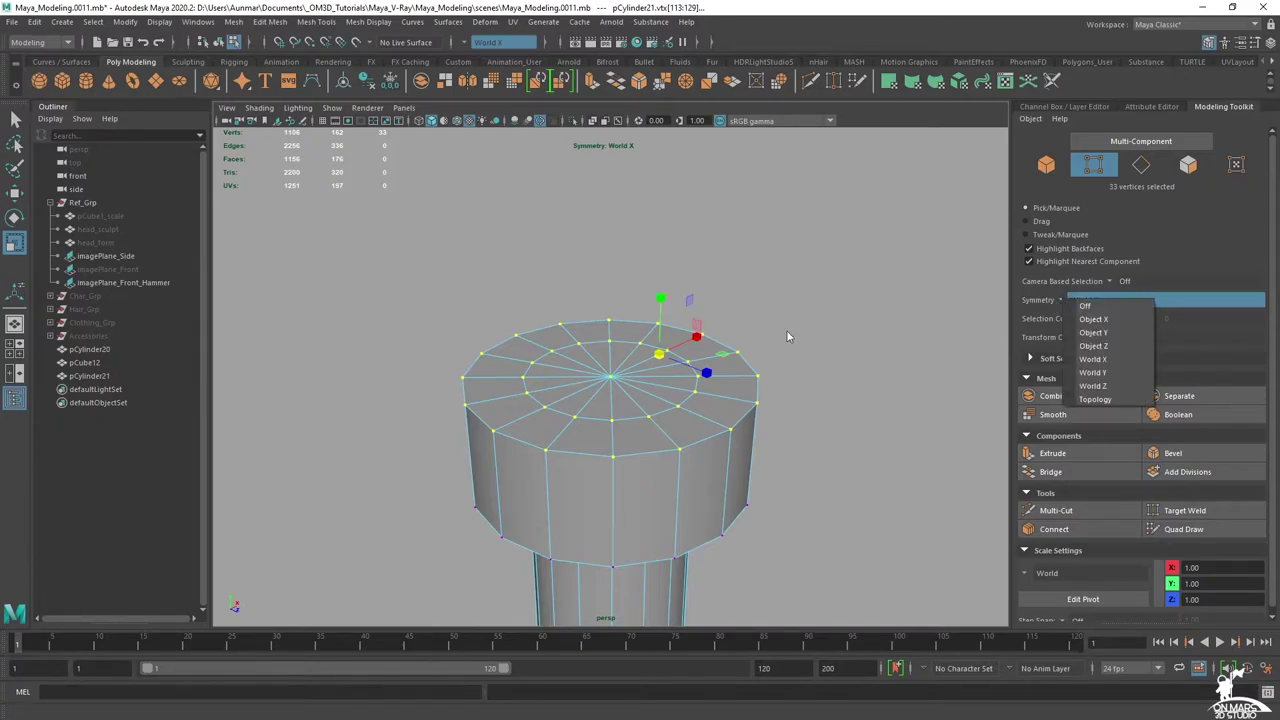
{"action": "left_click", "coordinate": [1103, 307]}
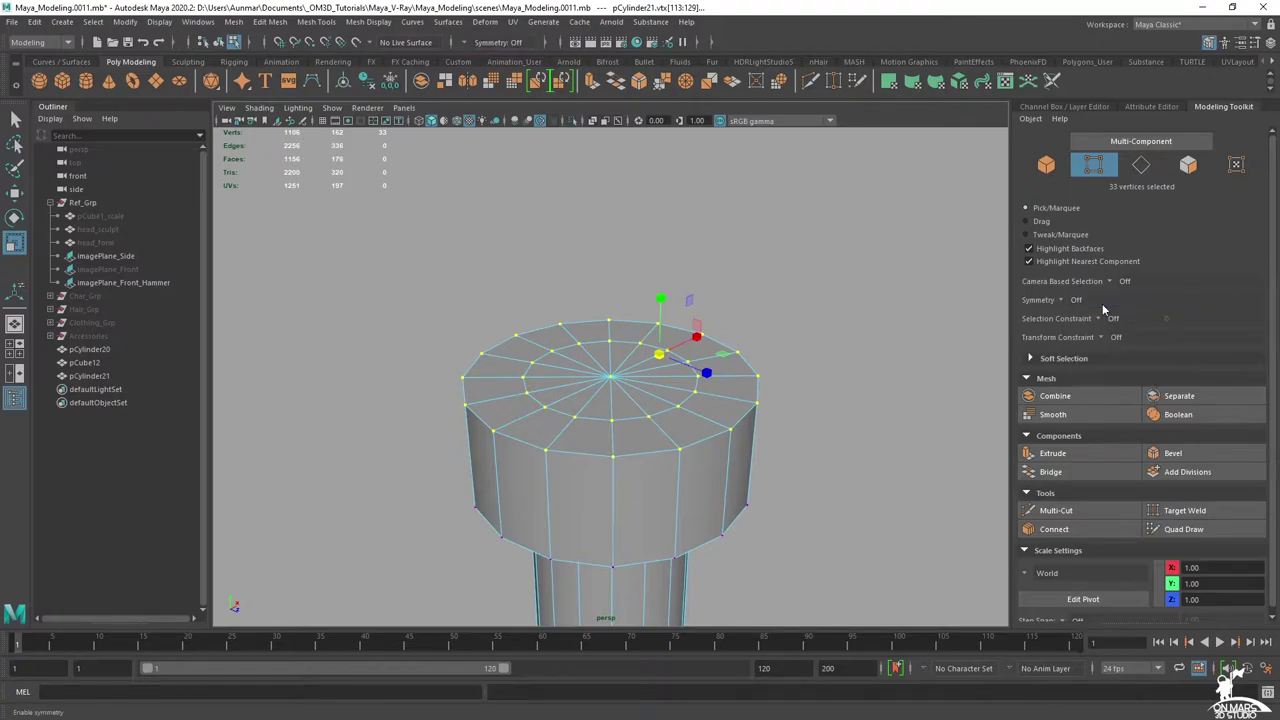
- Try to scale the small step's top vertices outward with symmetry off, and undo the scaling
{"action": "left_click_drag", "start_coordinate": [730, 440], "coordinate": [686, 465], "text": "alt"}
{"action": "left_click_drag", "start_coordinate": [678, 357], "coordinate": [704, 345]}
{"action": "key", "text": "ctrl+z"}
- Leave and re-enter vertex mode with the same top vertices selected so the transform manipulator sits at their centre
{"action": "left_click_drag", "start_coordinate": [766, 403], "coordinate": [735, 353], "text": "alt"}
{"action": "scroll", "coordinate": [657, 314], "scroll_direction": "down", "scroll_amount": 5}
{"action": "key", "text": "q"}
{"action": "left_click_drag", "start_coordinate": [671, 410], "coordinate": [669, 452], "text": "alt"}
{"action": "key", "text": "F8"}
{"action": "key", "text": "w"}
{"action": "right_click_drag", "start_coordinate": [638, 373], "coordinate": [473, 313]}
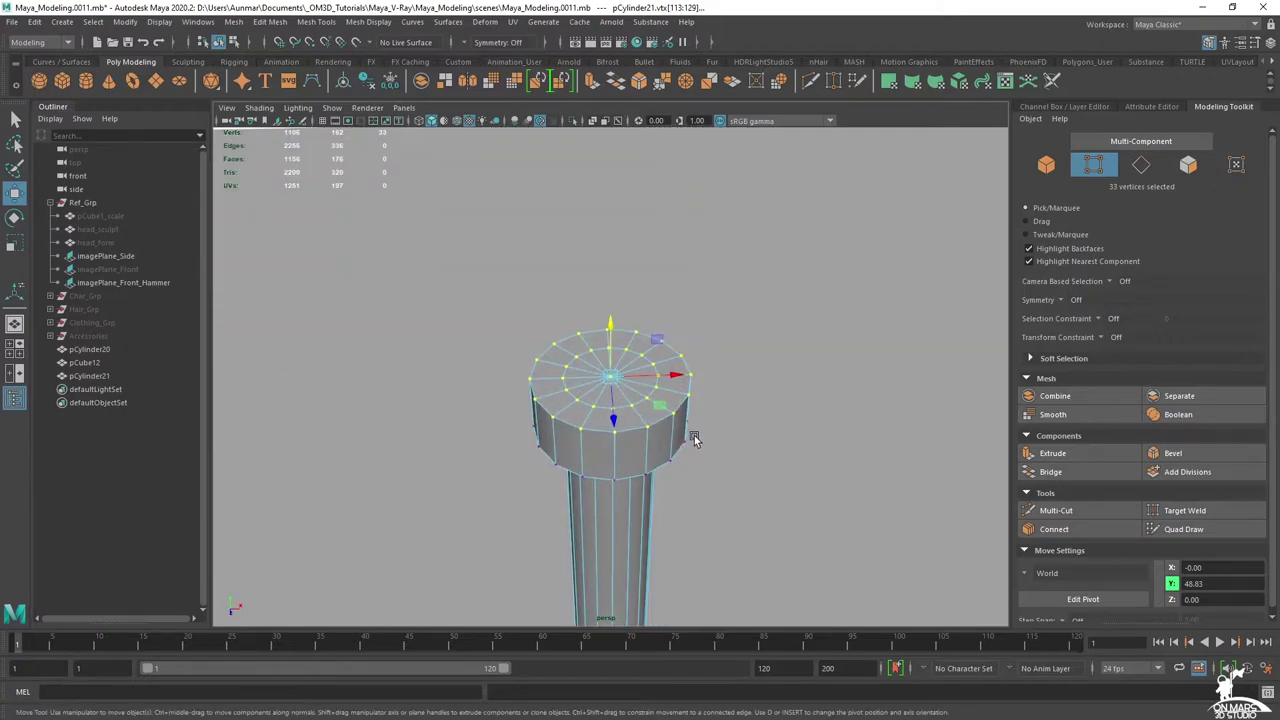
- Flare the small step by scaling its top vertices uniformly outward to the outline in the front reference
{"action": "key", "text": "r"}
{"action": "left_click_drag", "start_coordinate": [611, 377], "coordinate": [634, 378]}
{"action": "key", "text": "ctrl+z"}
{"action": "key", "text": "space"}
{"action": "left_click_drag", "start_coordinate": [401, 485], "coordinate": [425, 488]}
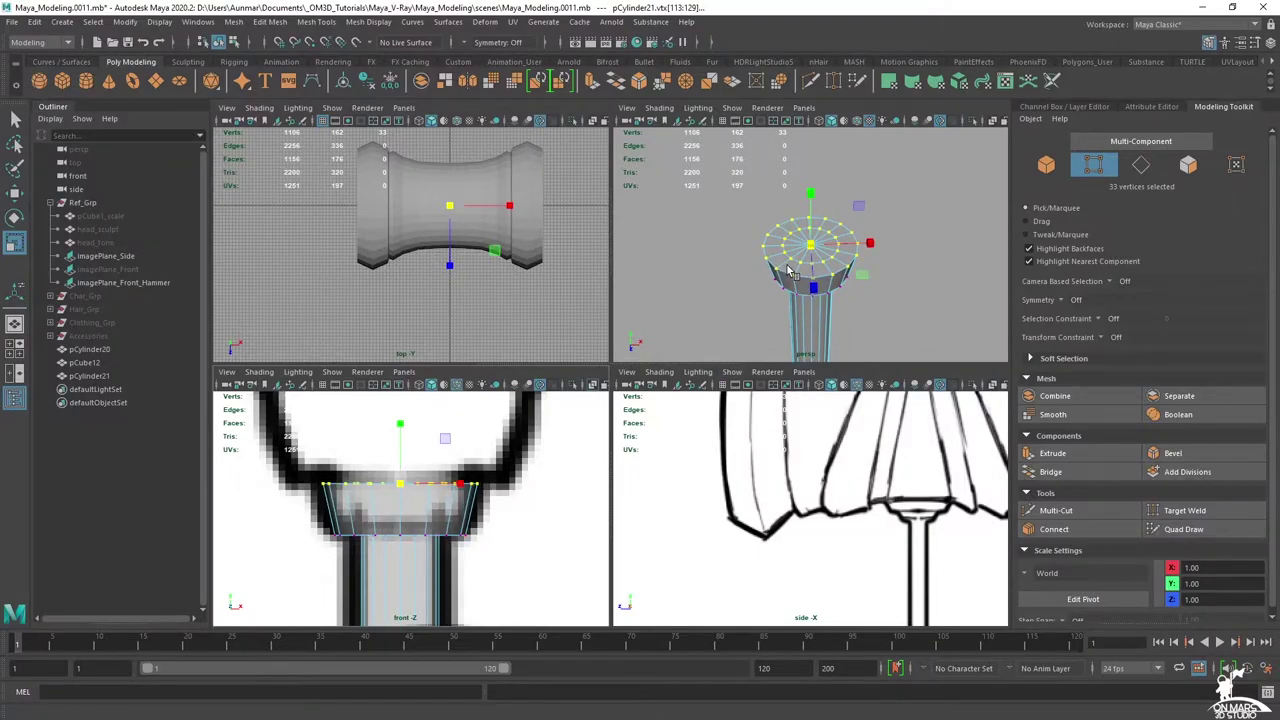
- Select only the small step's top cap faces and extrude them up to the collar's upper edge with a Local Translate Z of 2.689
{"action": "key", "text": "q"}
{"action": "right_click_drag", "start_coordinate": [813, 237], "coordinate": [812, 271]}
{"action": "left_click_drag", "start_coordinate": [812, 271], "coordinate": [812, 232], "text": "alt"}
{"action": "left_click_drag", "start_coordinate": [929, 266], "coordinate": [895, 247]}
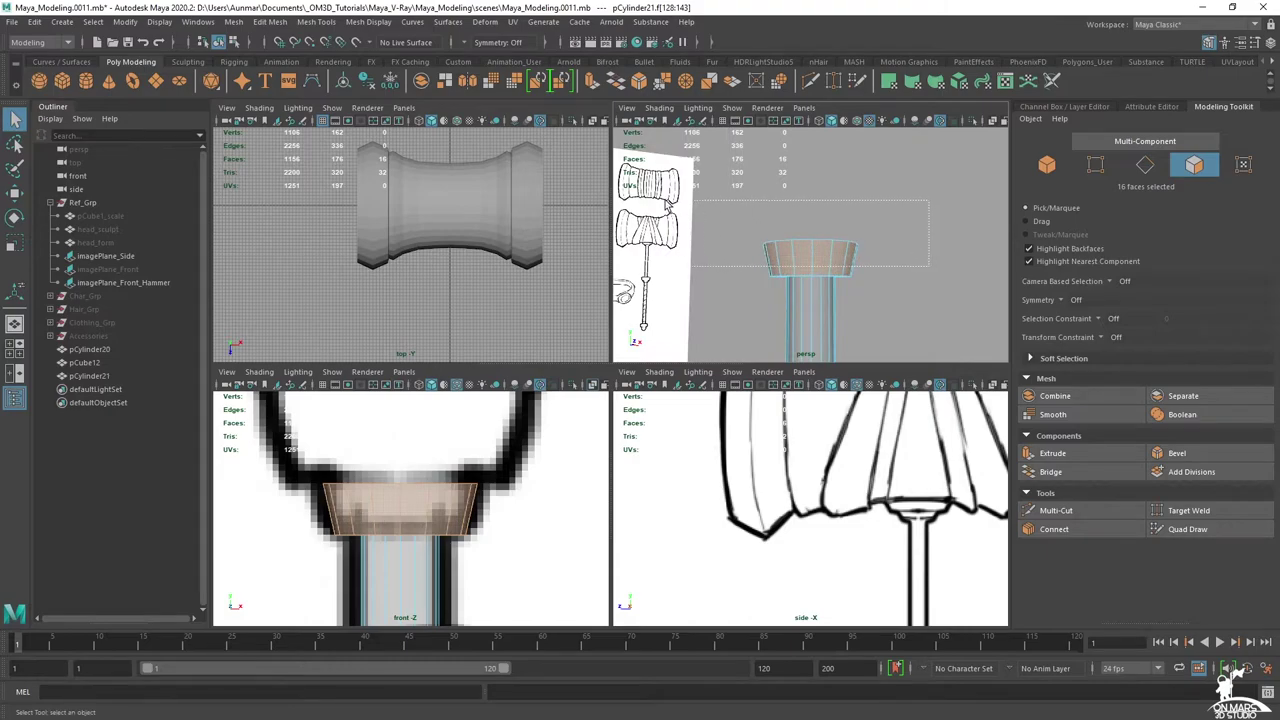
{"action": "left_click_drag", "start_coordinate": [985, 319], "coordinate": [986, 320], "text": "ctrl"}
{"action": "middle_click_drag", "start_coordinate": [818, 228], "coordinate": [823, 234], "text": "alt"}
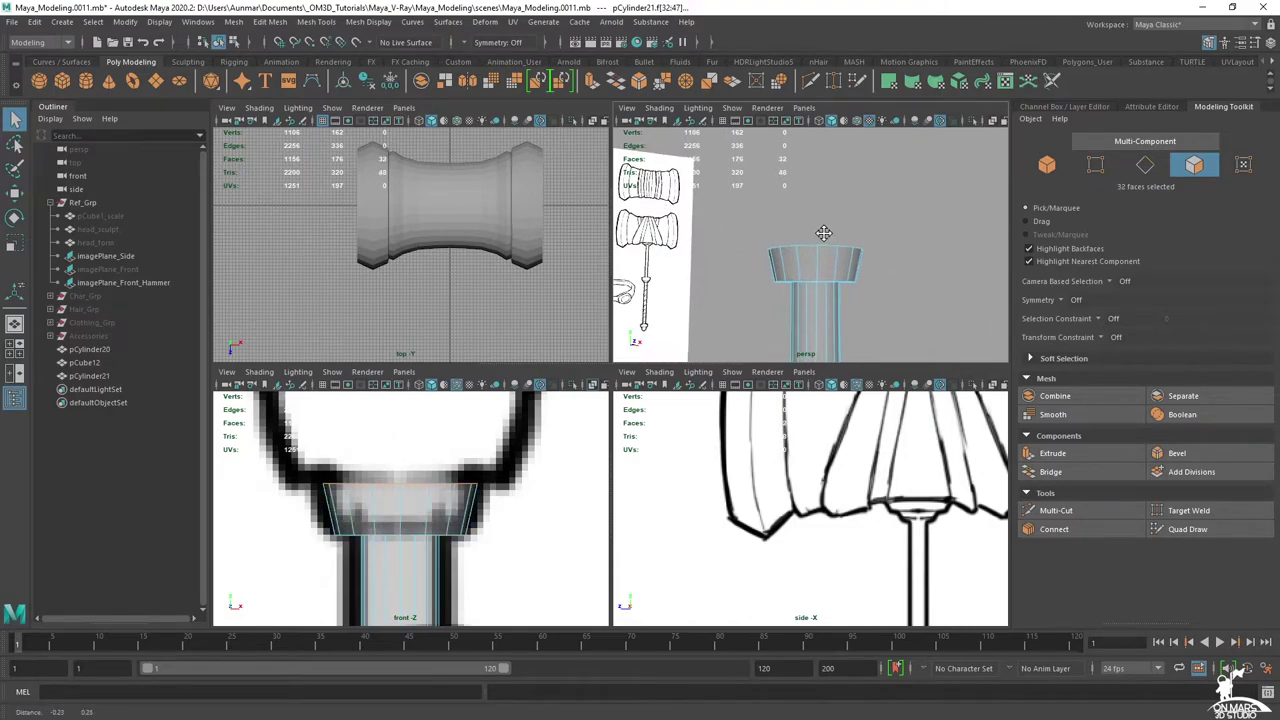
{"action": "scroll", "coordinate": [829, 234], "scroll_direction": "up", "scroll_amount": 4}
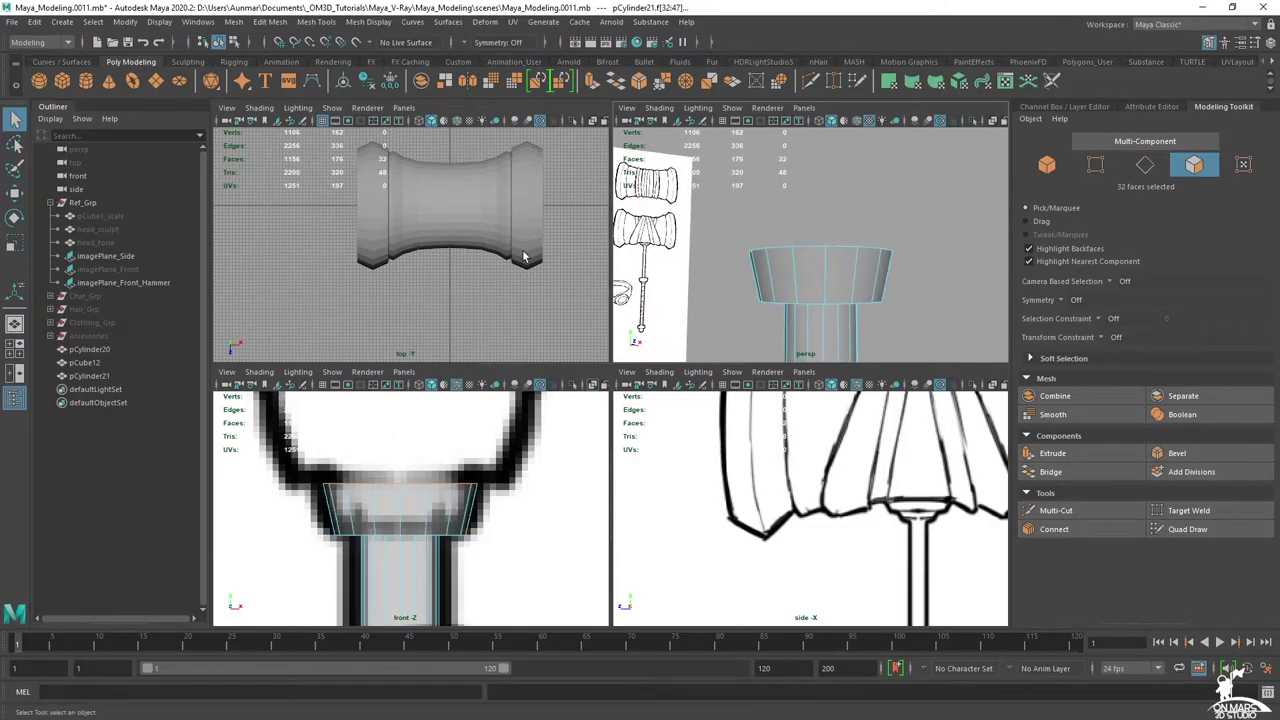
{"action": "left_click_drag", "start_coordinate": [775, 270], "coordinate": [785, 294], "text": "alt"}
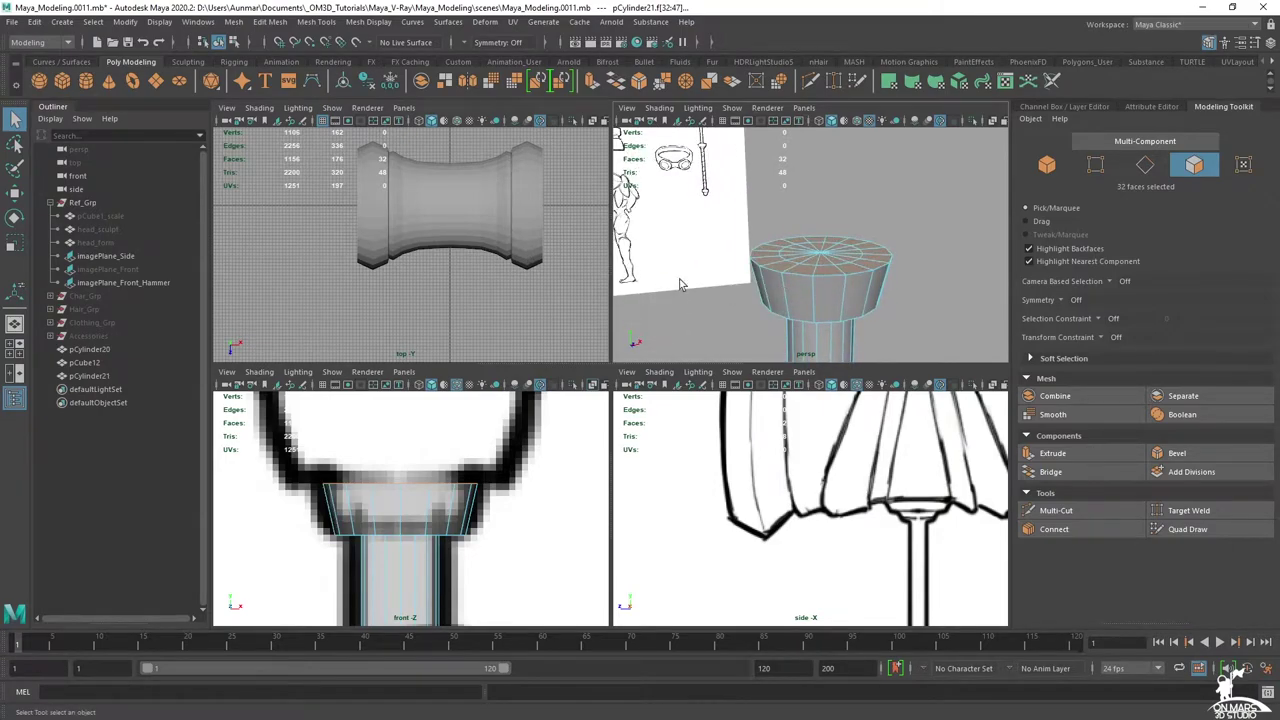
{"action": "right_click_drag", "start_coordinate": [868, 226], "coordinate": [798, 268], "text": "shift"}
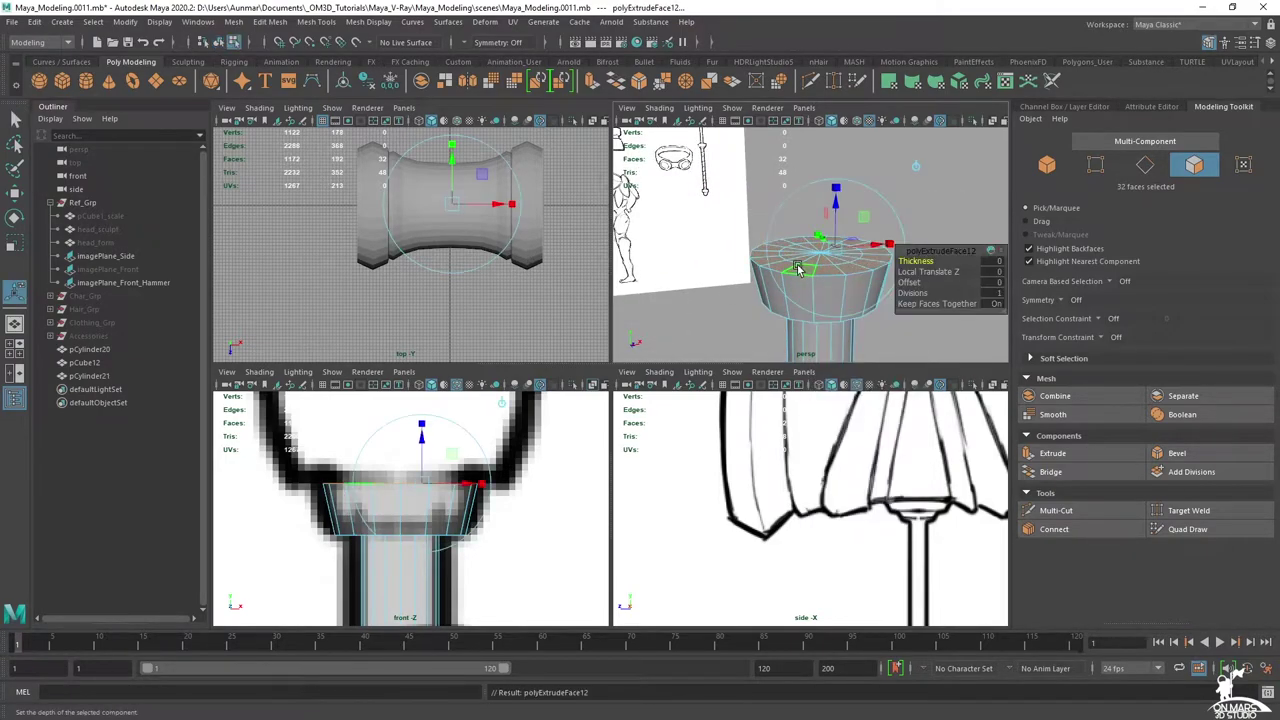
{"action": "left_click_drag", "start_coordinate": [838, 206], "coordinate": [830, 124]}
{"action": "middle_click_drag", "start_coordinate": [423, 446], "coordinate": [424, 517], "text": "alt"}
{"action": "left_click_drag", "start_coordinate": [421, 428], "coordinate": [413, 395]}
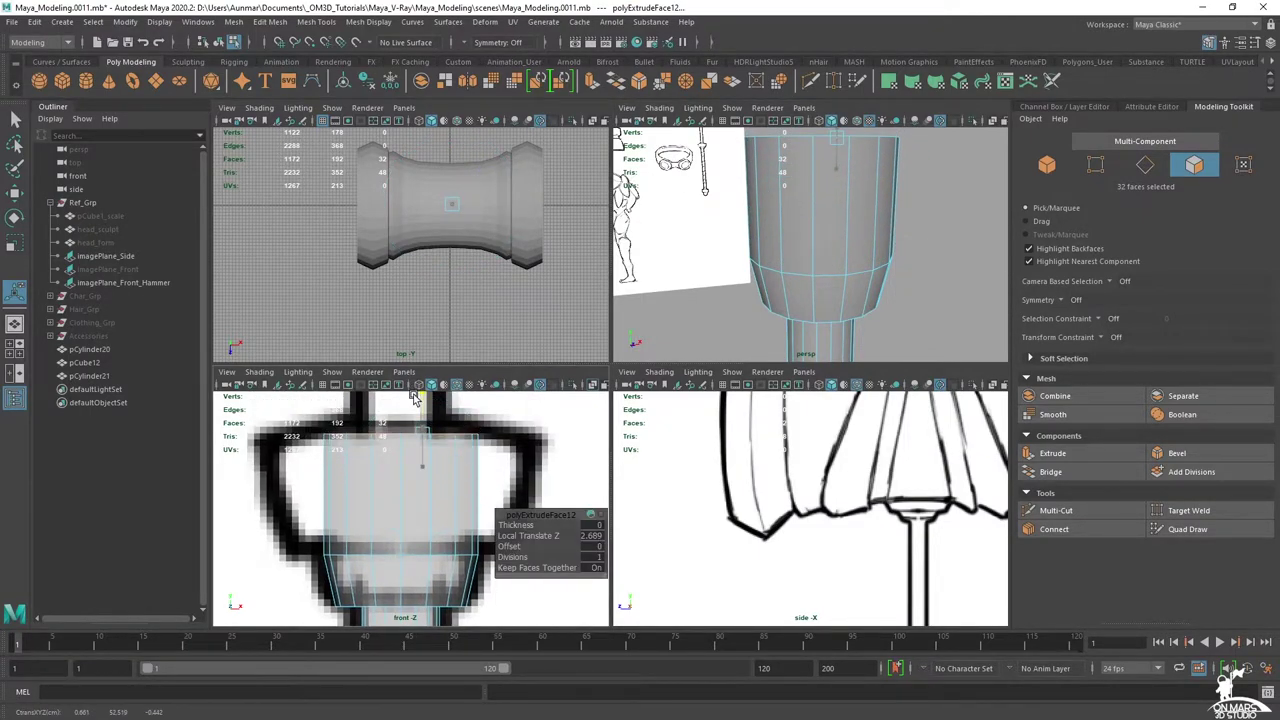
- Extrude the new collar section's side faces outward with a Local Translate Z of 1.255
{"action": "key", "text": "q"}
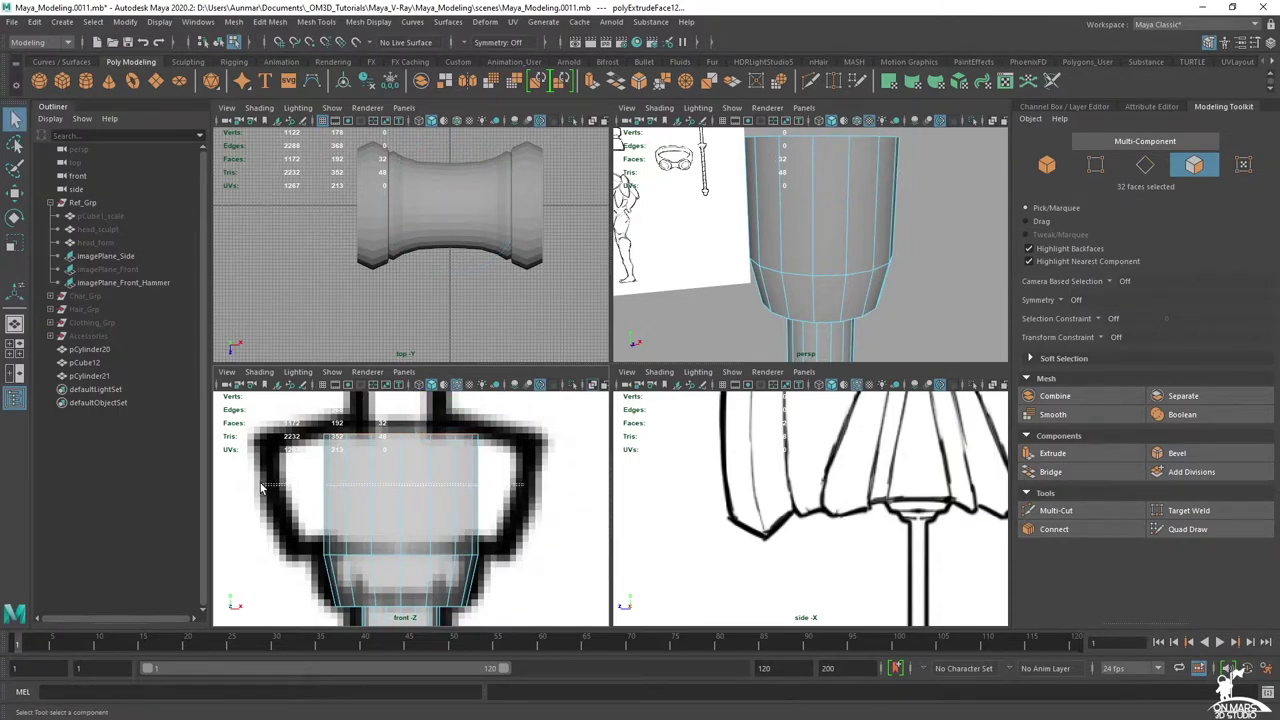
{"action": "left_click_drag", "start_coordinate": [262, 486], "coordinate": [254, 480]}
{"action": "right_click", "coordinate": [517, 478], "text": "shift"}
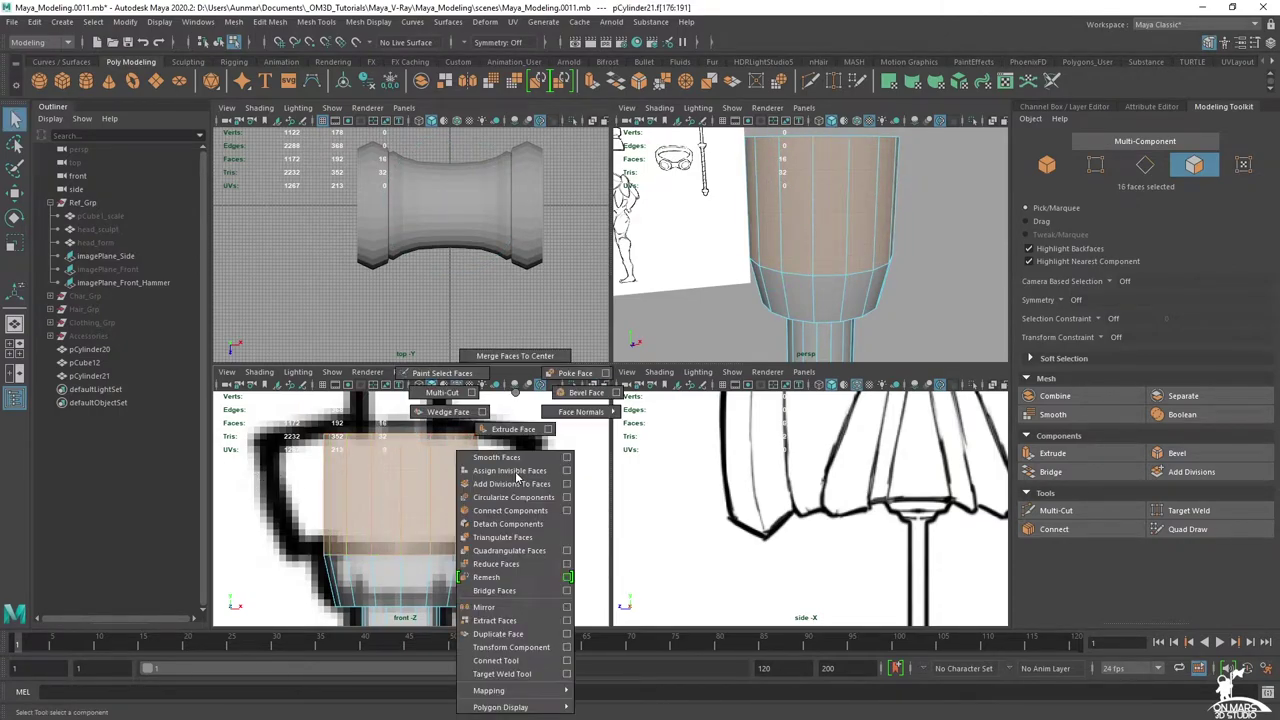
{"action": "left_click", "coordinate": [510, 428]}
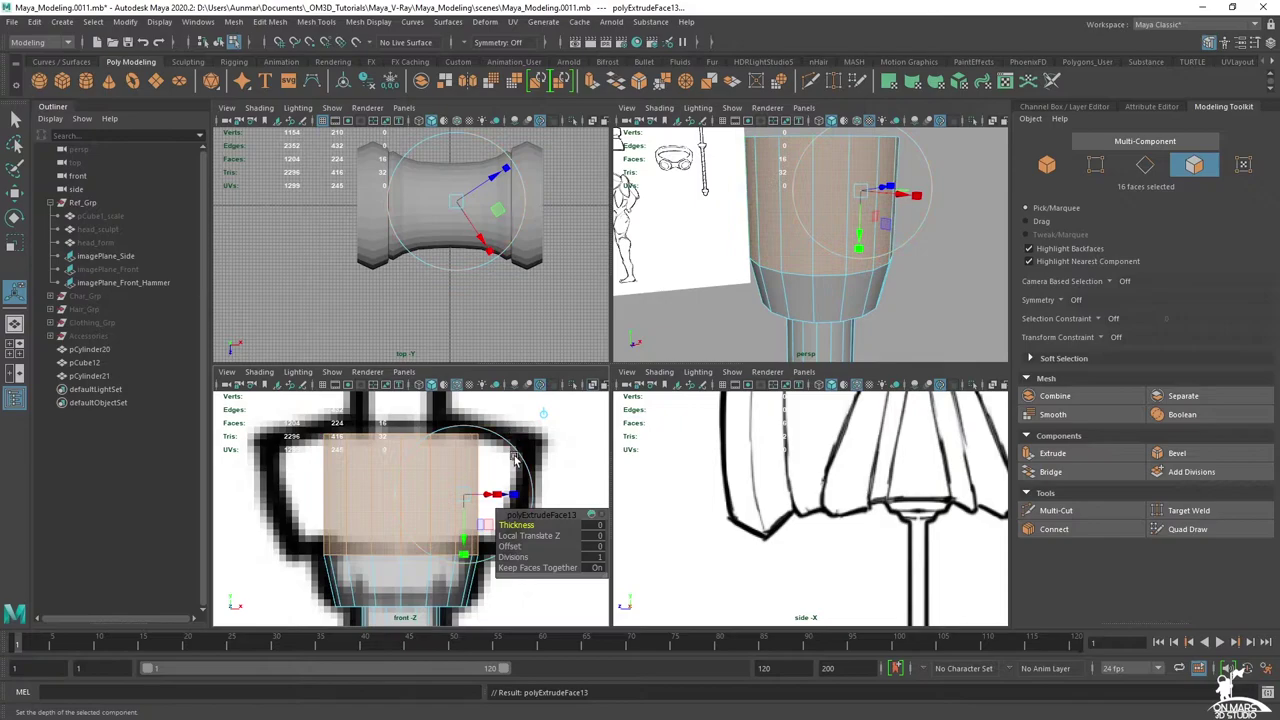
{"action": "left_click_drag", "start_coordinate": [829, 303], "coordinate": [829, 254], "text": "alt"}
{"action": "left_click_drag", "start_coordinate": [916, 190], "coordinate": [949, 187]}
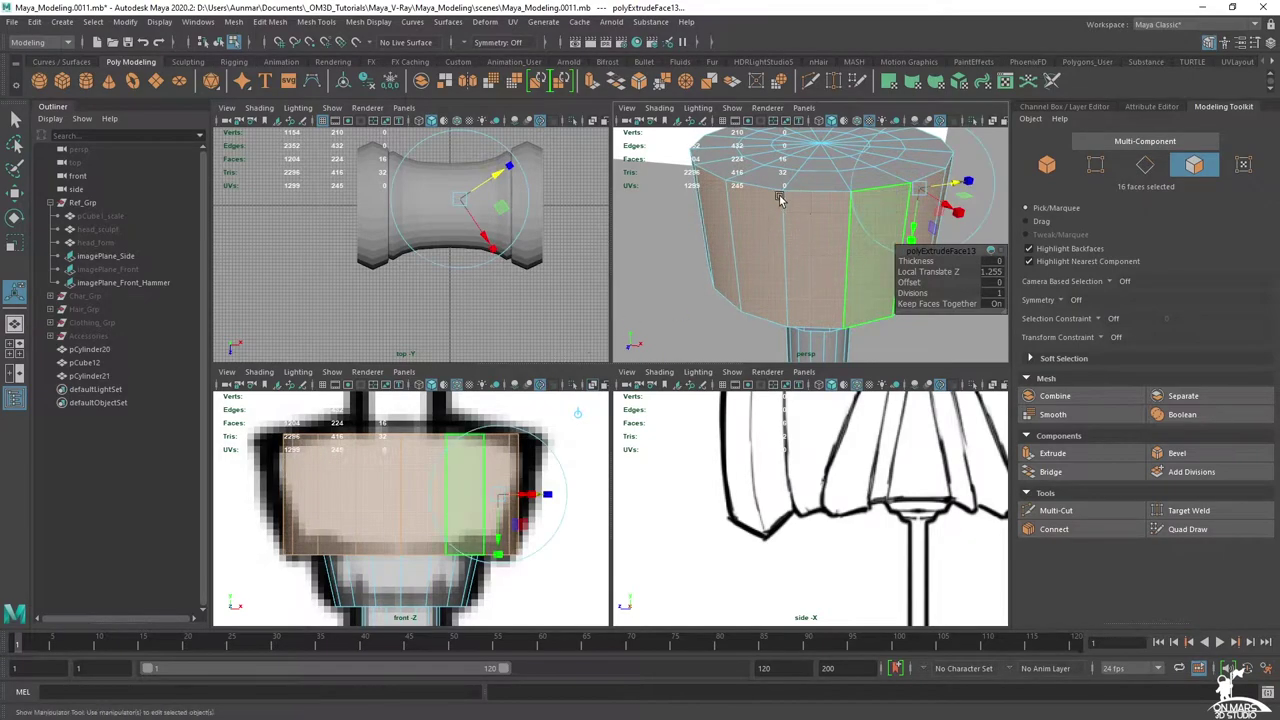
{"action": "scroll", "coordinate": [779, 199], "scroll_direction": "down", "scroll_amount": 3}
{"action": "left_click_drag", "start_coordinate": [771, 246], "coordinate": [829, 206], "text": "alt"}
{"action": "key", "text": "space"}
{"action": "left_click_drag", "start_coordinate": [738, 264], "coordinate": [732, 306], "text": "alt"}
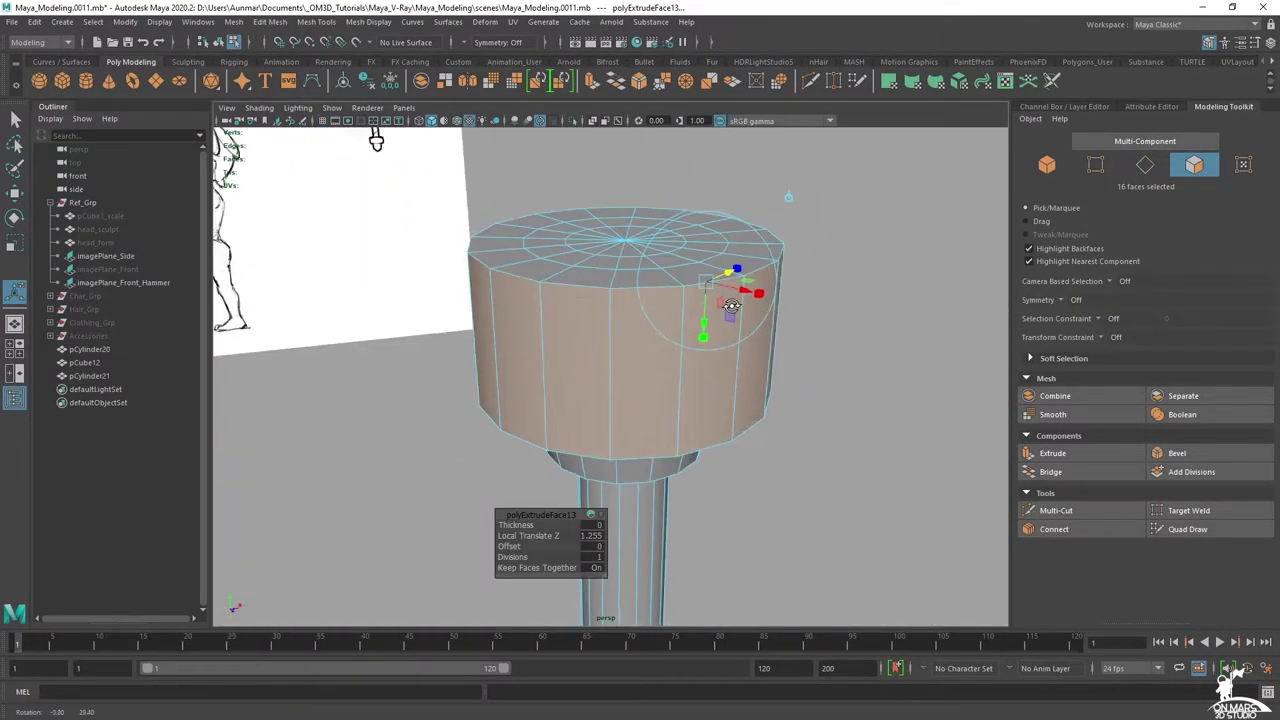
- Select the outer top edge loop of the handle's collar and scale it outward to match the front reference
{"action": "key", "text": "q"}
{"action": "left_click_drag", "start_coordinate": [620, 284], "coordinate": [606, 288], "text": "alt"}
{"action": "right_click_drag", "start_coordinate": [606, 271], "coordinate": [606, 202]}
{"action": "double_click", "coordinate": [560, 298]}
{"action": "left_click_drag", "start_coordinate": [708, 343], "coordinate": [709, 343], "text": "alt"}
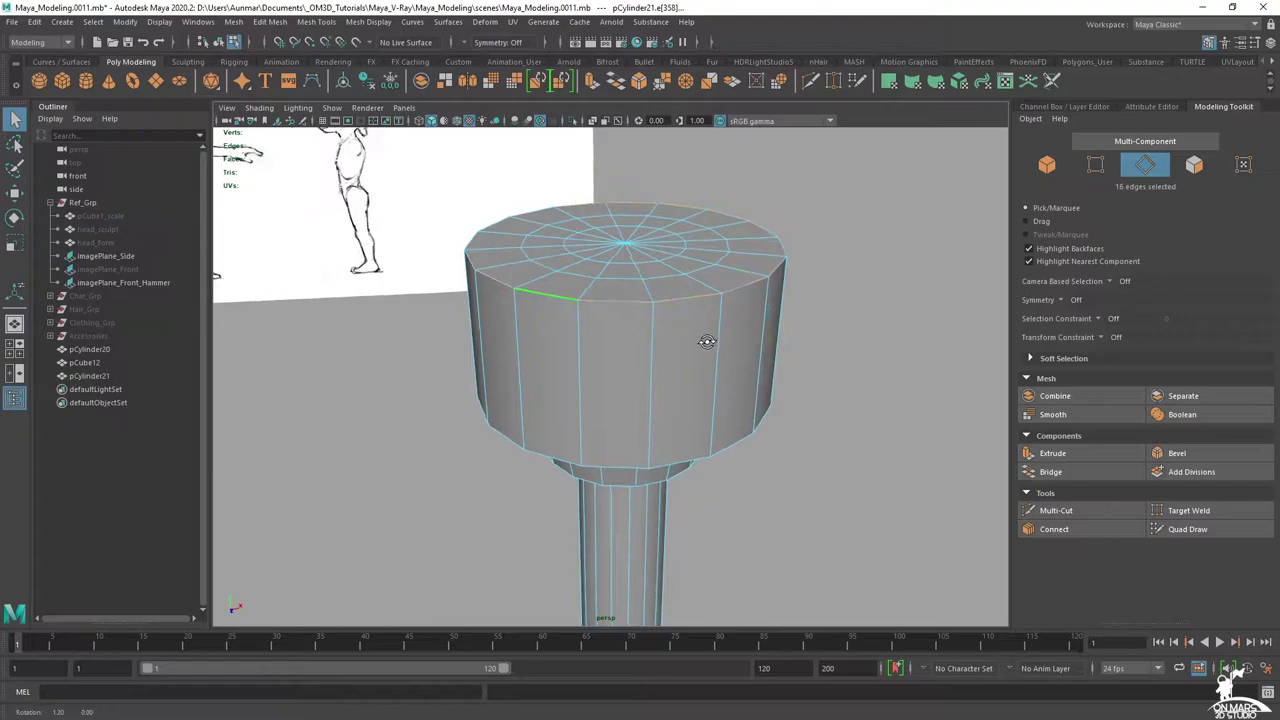
{"action": "key", "text": "space"}
{"action": "key", "text": "r"}
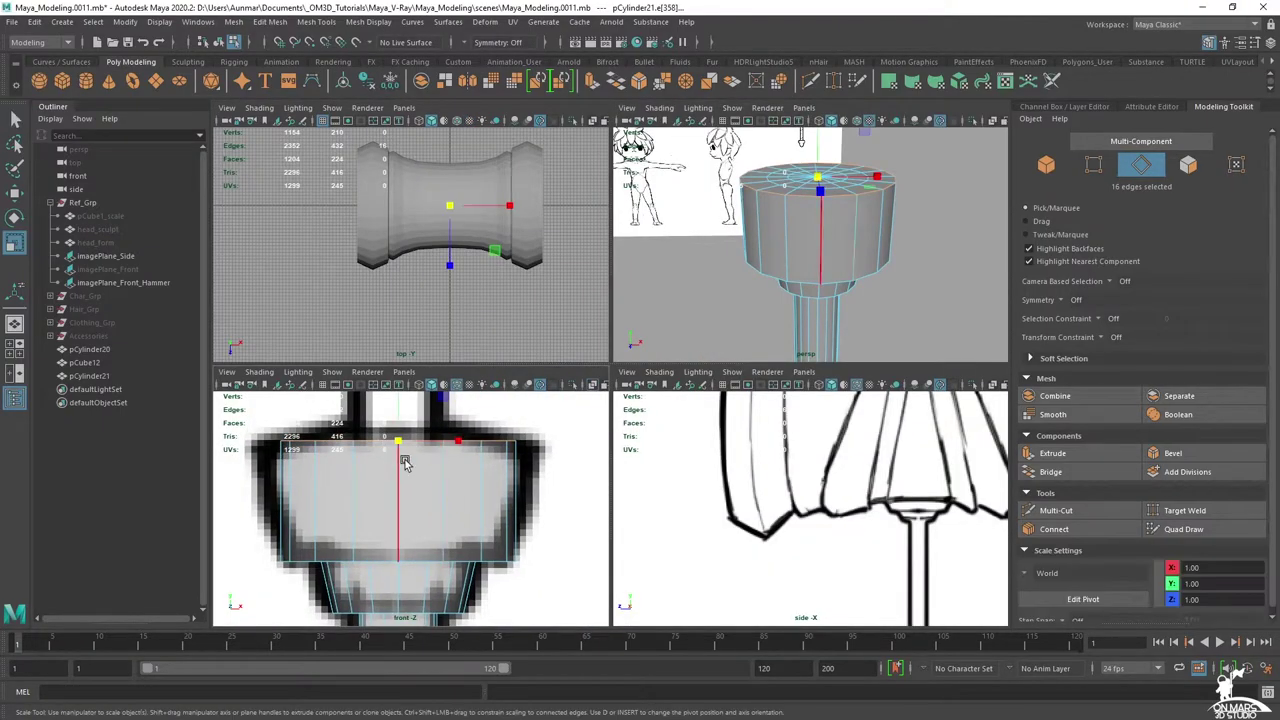
{"action": "left_click_drag", "start_coordinate": [397, 443], "coordinate": [431, 448]}
{"action": "middle_click_drag", "start_coordinate": [460, 439], "coordinate": [474, 518], "text": "alt"}
{"action": "right_click_drag", "start_coordinate": [474, 518], "coordinate": [455, 472], "text": "alt"}
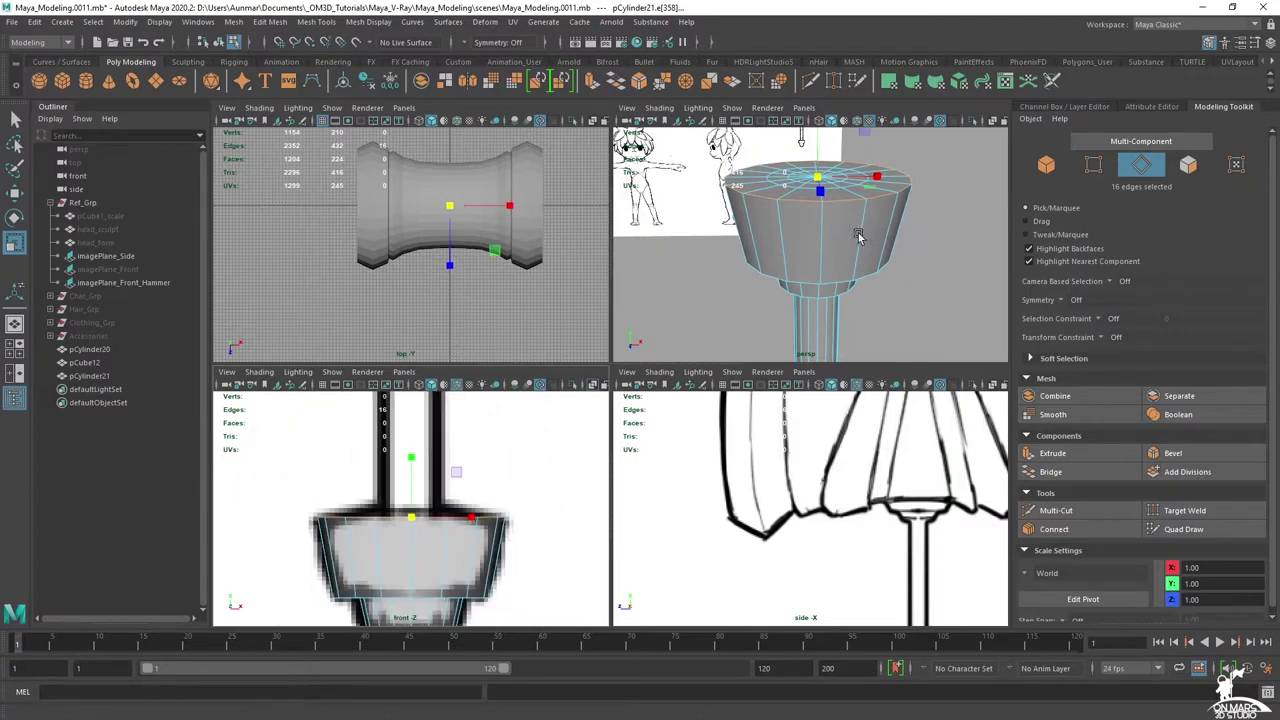
- Try to extrude the inner top faces together with the still-selected side faces of the collar
{"action": "left_click_drag", "start_coordinate": [871, 240], "coordinate": [868, 292], "text": "alt"}
{"action": "key", "text": "q"}
{"action": "right_click_drag", "start_coordinate": [822, 178], "coordinate": [815, 198]}
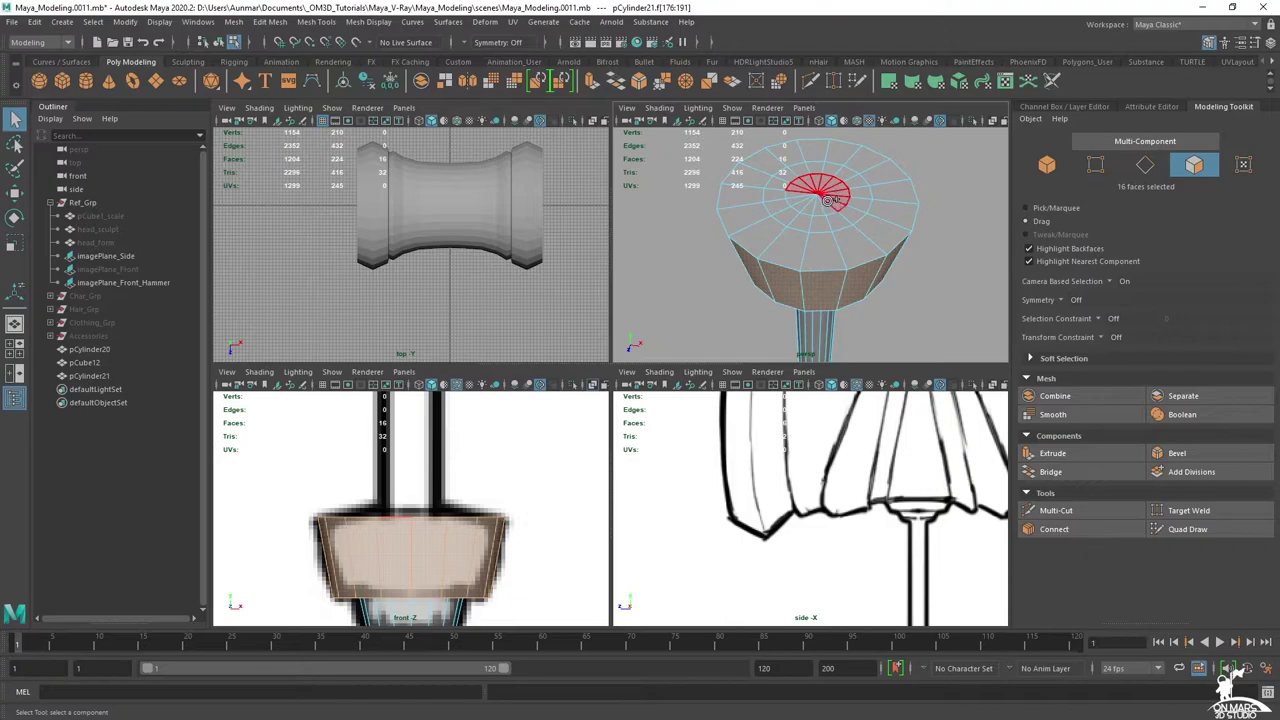
{"action": "left_click_drag", "start_coordinate": [800, 190], "coordinate": [806, 189], "text": "shift"}
{"action": "right_click_drag", "start_coordinate": [823, 199], "coordinate": [809, 192], "text": "alt"}
{"action": "left_click_drag", "start_coordinate": [809, 192], "coordinate": [810, 174], "text": "alt"}
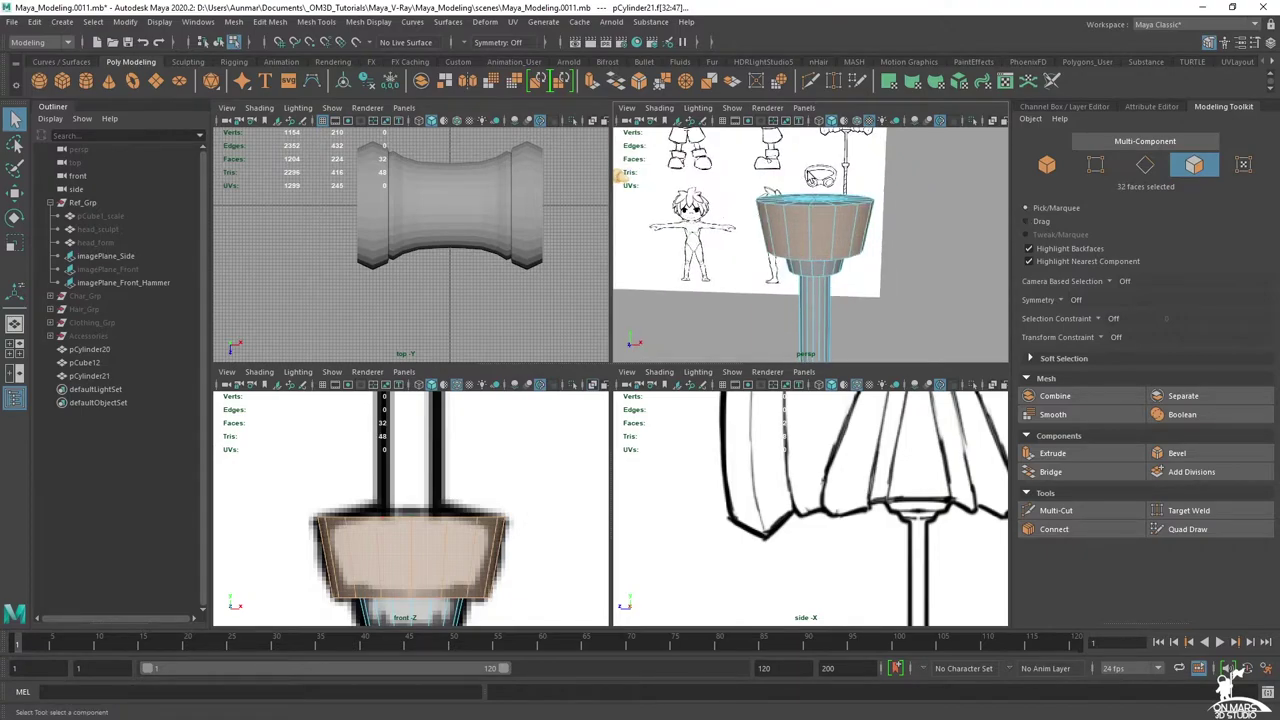
{"action": "right_click_drag", "start_coordinate": [490, 488], "coordinate": [488, 482], "text": "alt"}
{"action": "middle_click_drag", "start_coordinate": [488, 482], "coordinate": [498, 438], "text": "alt"}
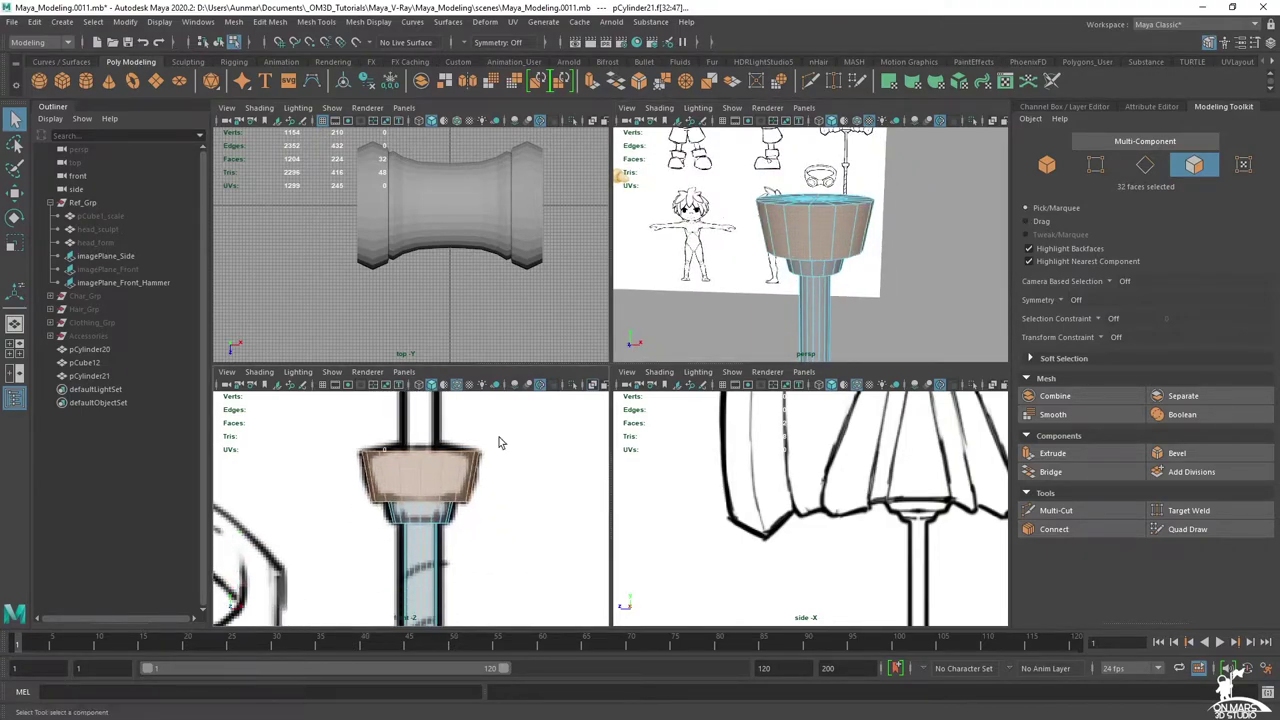
{"action": "key", "text": "space"}
{"action": "middle_click_drag", "start_coordinate": [740, 250], "coordinate": [712, 402], "text": "alt"}
{"action": "right_click_drag", "start_coordinate": [712, 402], "coordinate": [700, 381], "text": "alt"}
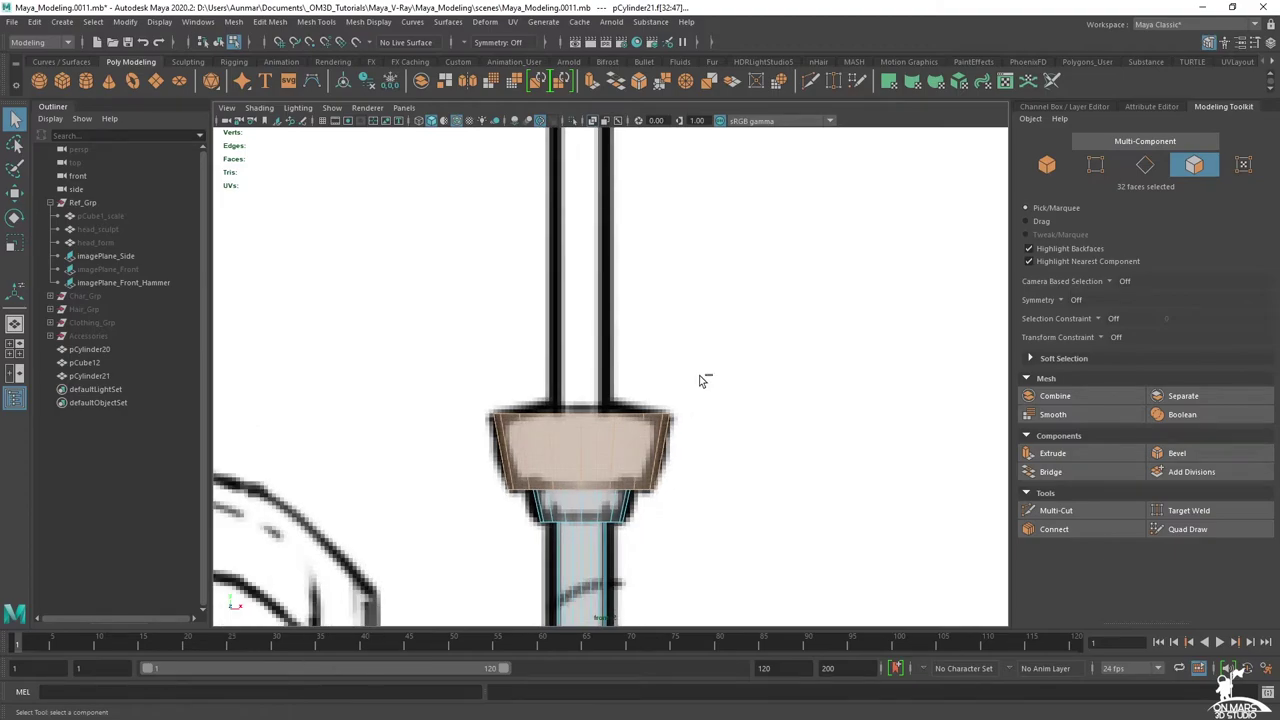
{"action": "key", "text": "ctrl+e"}
{"action": "left_click_drag", "start_coordinate": [596, 358], "coordinate": [595, 320]}
{"action": "key", "text": "ctrl+z"}
{"action": "key", "text": "ctrl+z"}
{"action": "key", "text": "ctrl+z"}
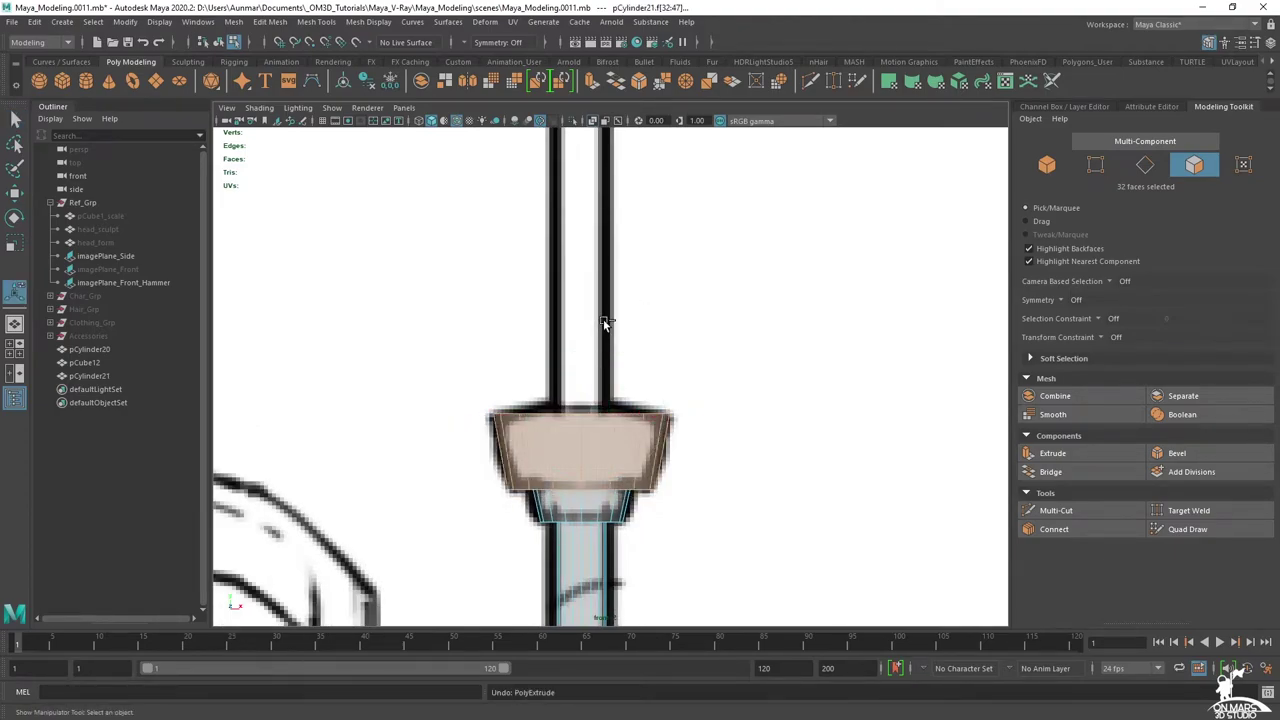
{"action": "left_click", "coordinate": [372, 457]}
- Select only the 16 innermost faces on top of the collar and extrude them upward by about 3.48
{"action": "key", "text": "space"}
{"action": "key", "text": "space"}
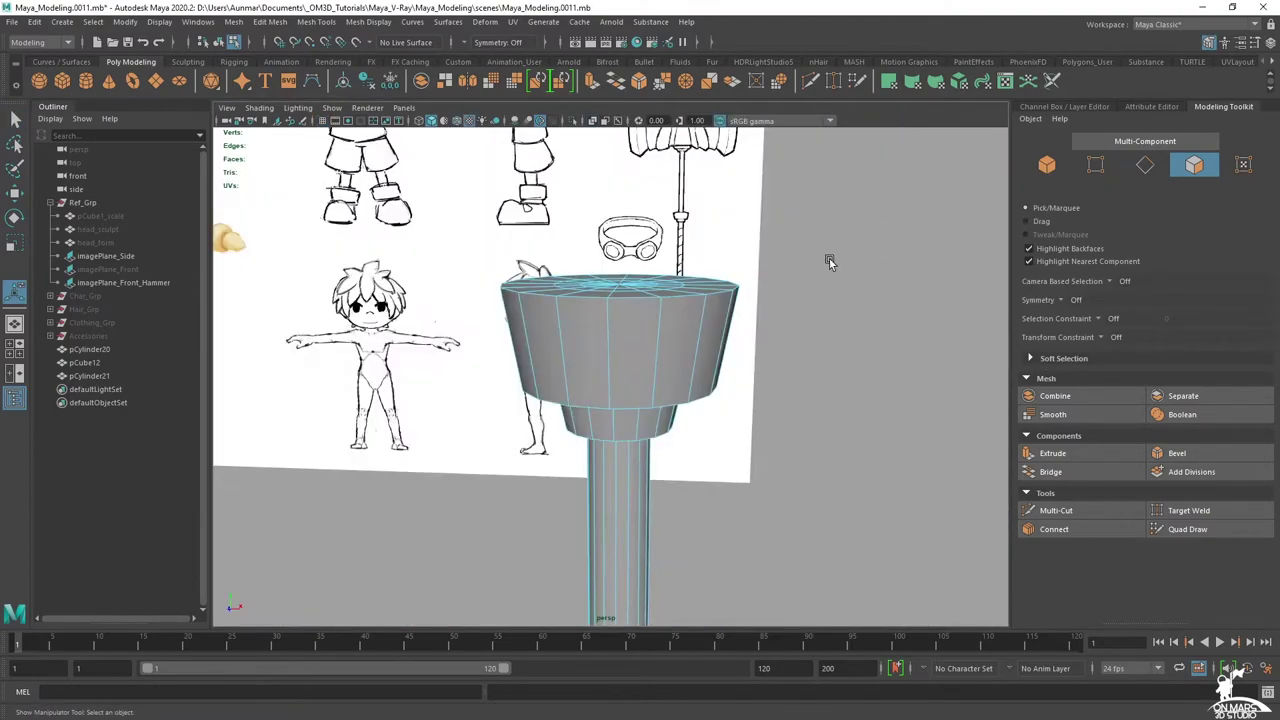
{"action": "left_click_drag", "start_coordinate": [846, 251], "coordinate": [758, 335], "text": "alt"}
{"action": "key", "text": "q"}
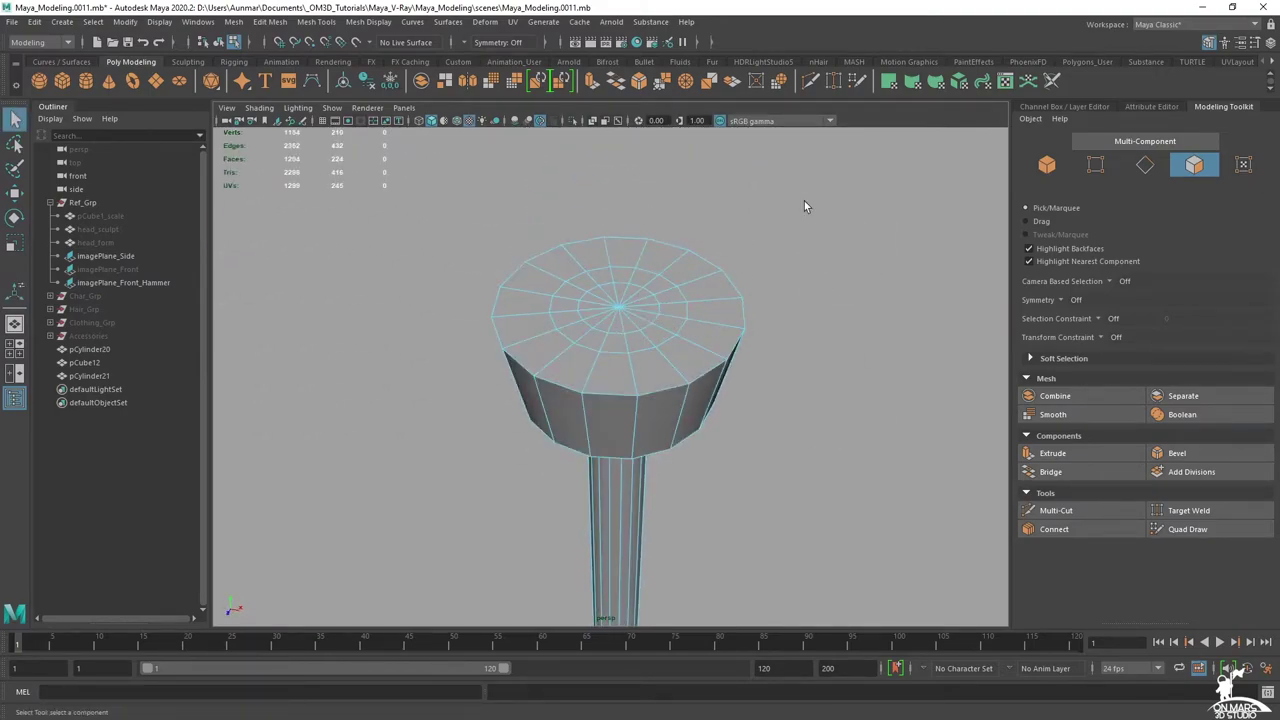
{"action": "mouse_move", "coordinate": [630, 320]}
{"action": "left_mouse_down"}
{"action": "mouse_move", "coordinate": [743, 200]}
{"action": "mouse_move", "coordinate": [803, 281]}
{"action": "mouse_move", "coordinate": [615, 288]}
{"action": "left_mouse_up"}
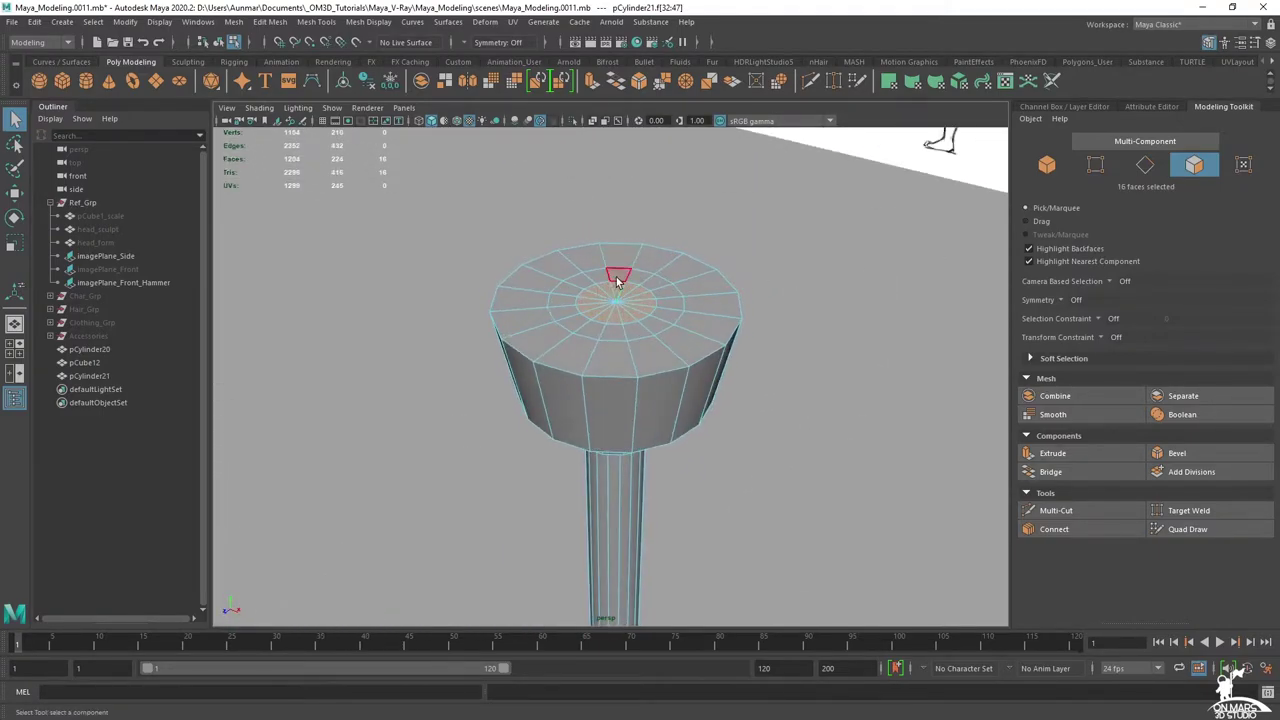
{"action": "right_click_drag", "start_coordinate": [635, 281], "coordinate": [628, 310], "text": "shift"}
{"action": "left_click_drag", "start_coordinate": [646, 350], "coordinate": [645, 271], "text": "alt"}
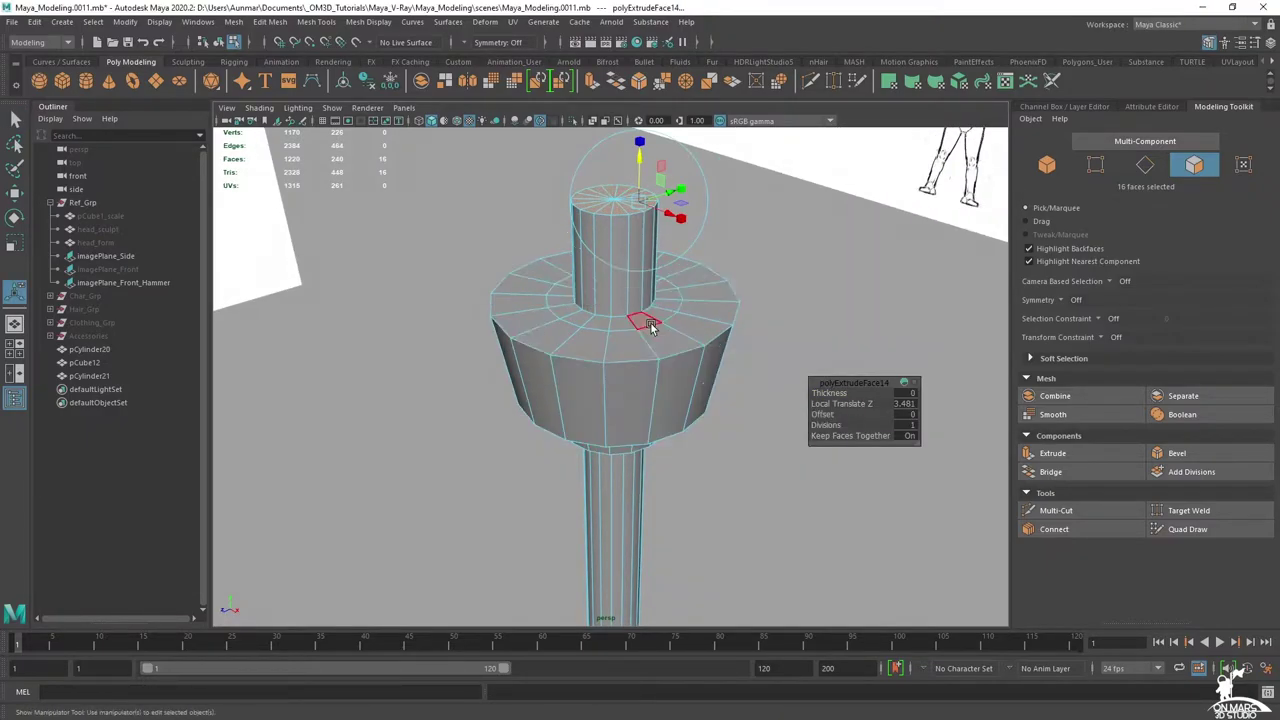
- Raise the extruded faces to about Y 86.08 so the shaft reaches the base of the hammer head
{"action": "key", "text": "space"}
{"action": "key", "text": "space"}
{"action": "middle_click_drag", "start_coordinate": [640, 273], "coordinate": [614, 420], "text": "alt"}
{"action": "key", "text": "w"}
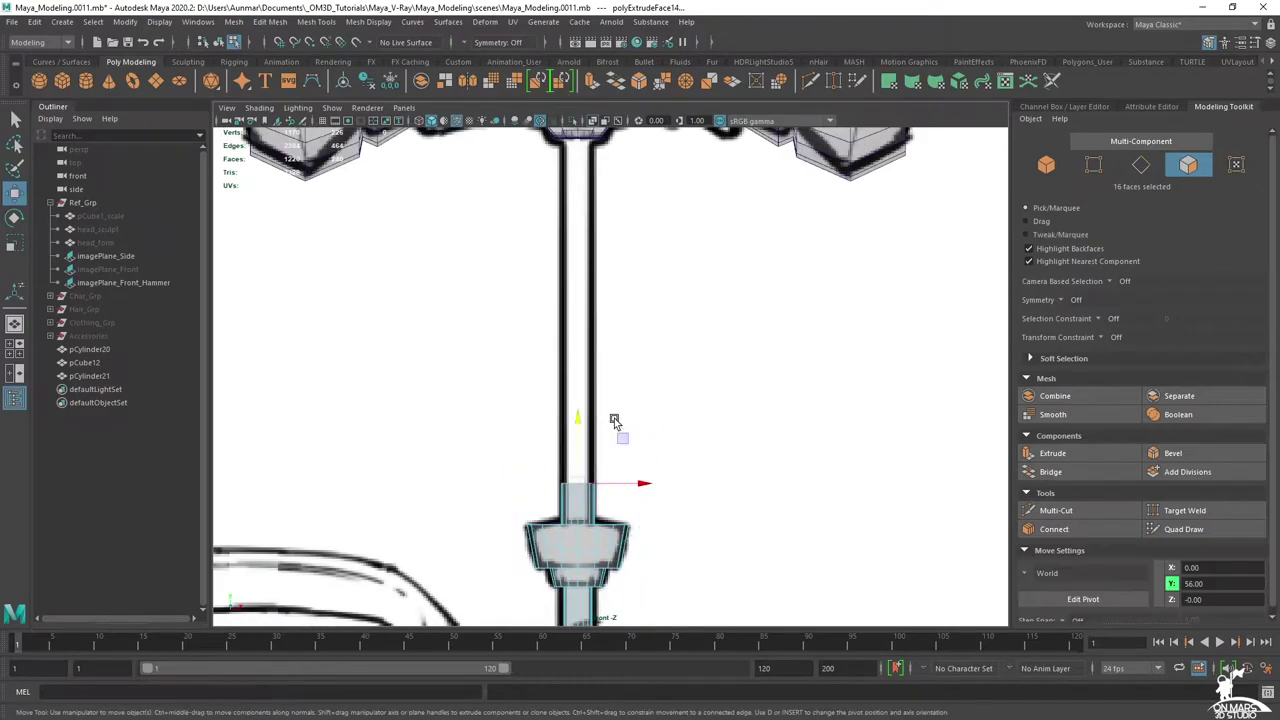
{"action": "left_click_drag", "start_coordinate": [577, 422], "coordinate": [578, 187]}
{"action": "middle_click_drag", "start_coordinate": [580, 187], "coordinate": [636, 378], "text": "alt"}
{"action": "right_click_drag", "start_coordinate": [637, 375], "coordinate": [683, 400], "text": "alt"}
{"action": "left_click_drag", "start_coordinate": [667, 447], "coordinate": [660, 210]}
{"action": "key", "text": "space"}
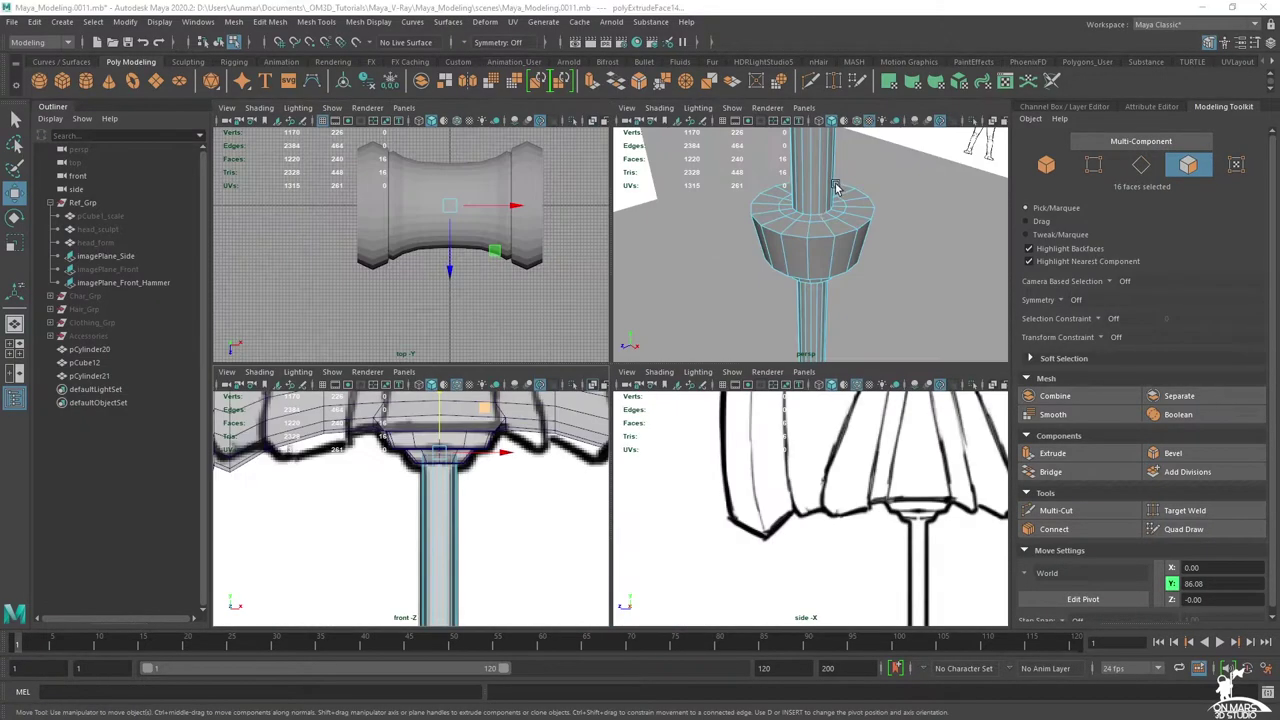
- Inspect the whole hammer in perspective, checking how the handle, collar and head line up
{"action": "key", "text": "space"}
{"action": "key", "text": "f"}
{"action": "right_click_drag", "start_coordinate": [734, 260], "coordinate": [714, 297], "text": "alt"}
{"action": "left_click_drag", "start_coordinate": [560, 312], "coordinate": [597, 191], "text": "alt"}
{"action": "right_click_drag", "start_coordinate": [572, 206], "coordinate": [603, 229], "text": "alt"}
{"action": "left_click_drag", "start_coordinate": [606, 262], "coordinate": [711, 277], "text": "alt"}
{"action": "left_click", "coordinate": [654, 249]}
{"action": "left_click_drag", "start_coordinate": [605, 236], "coordinate": [897, 231], "text": "alt"}
{"action": "right_click_drag", "start_coordinate": [655, 197], "coordinate": [700, 182]}
{"action": "left_click", "coordinate": [630, 320], "text": "shift"}
{"action": "left_click_drag", "start_coordinate": [654, 336], "coordinate": [757, 343], "text": "alt"}
{"action": "right_click_drag", "start_coordinate": [757, 343], "coordinate": [636, 348], "text": "alt"}
{"action": "left_click_drag", "start_coordinate": [636, 348], "coordinate": [720, 428], "text": "alt"}
{"action": "left_click", "coordinate": [639, 360]}
{"action": "right_click_drag", "start_coordinate": [720, 428], "coordinate": [691, 526], "text": "alt"}
{"action": "middle_click_drag", "start_coordinate": [691, 526], "coordinate": [640, 371], "text": "alt"}
{"action": "left_click_drag", "start_coordinate": [640, 371], "coordinate": [718, 438], "text": "alt"}
{"action": "right_click_drag", "start_coordinate": [718, 438], "coordinate": [683, 453], "text": "alt"}
{"action": "middle_click_drag", "start_coordinate": [683, 453], "coordinate": [711, 444], "text": "alt"}
{"action": "left_click", "coordinate": [682, 347]}
{"action": "left_click_drag", "start_coordinate": [707, 444], "coordinate": [685, 458], "text": "alt"}
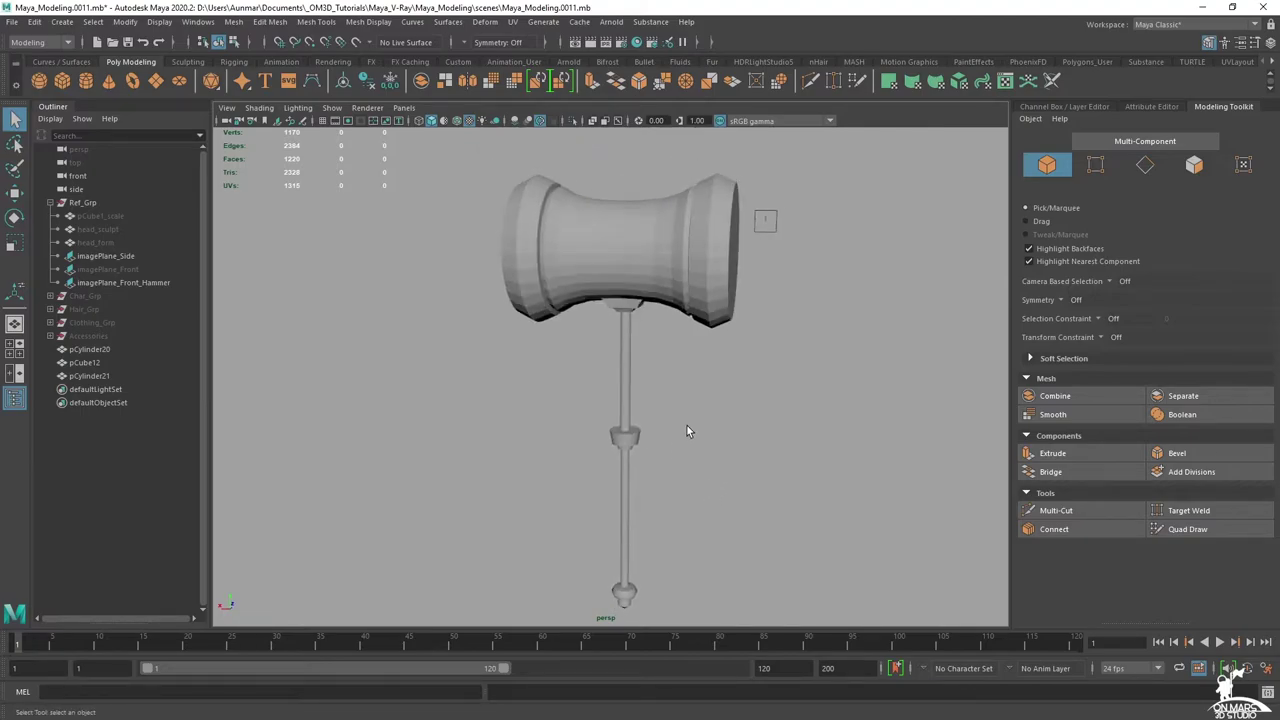
{"action": "left_click_drag", "start_coordinate": [687, 431], "coordinate": [701, 393], "text": "alt"}
{"action": "scroll", "coordinate": [668, 370], "scroll_direction": "up", "scroll_amount": 6}
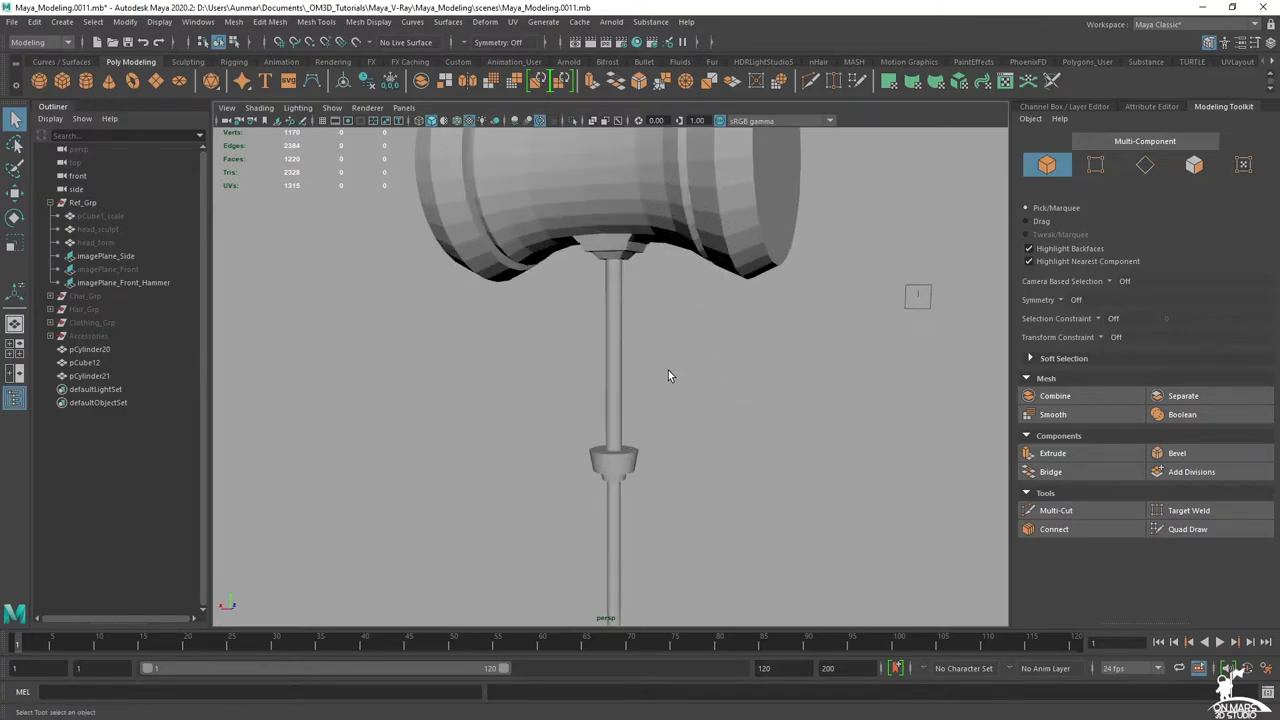
- Select the hammer handle and switch it to vertex mode around the collar
{"action": "left_click", "coordinate": [614, 484]}
{"action": "key", "text": "space"}
{"action": "key", "text": "space"}
{"action": "scroll", "coordinate": [600, 475], "scroll_direction": "down", "scroll_amount": 3}
{"action": "middle_click_drag", "start_coordinate": [631, 466], "coordinate": [575, 331], "text": "alt"}
{"action": "scroll", "coordinate": [575, 331], "scroll_direction": "up", "scroll_amount": 6}
{"action": "middle_click_drag", "start_coordinate": [603, 284], "coordinate": [674, 438], "text": "alt"}
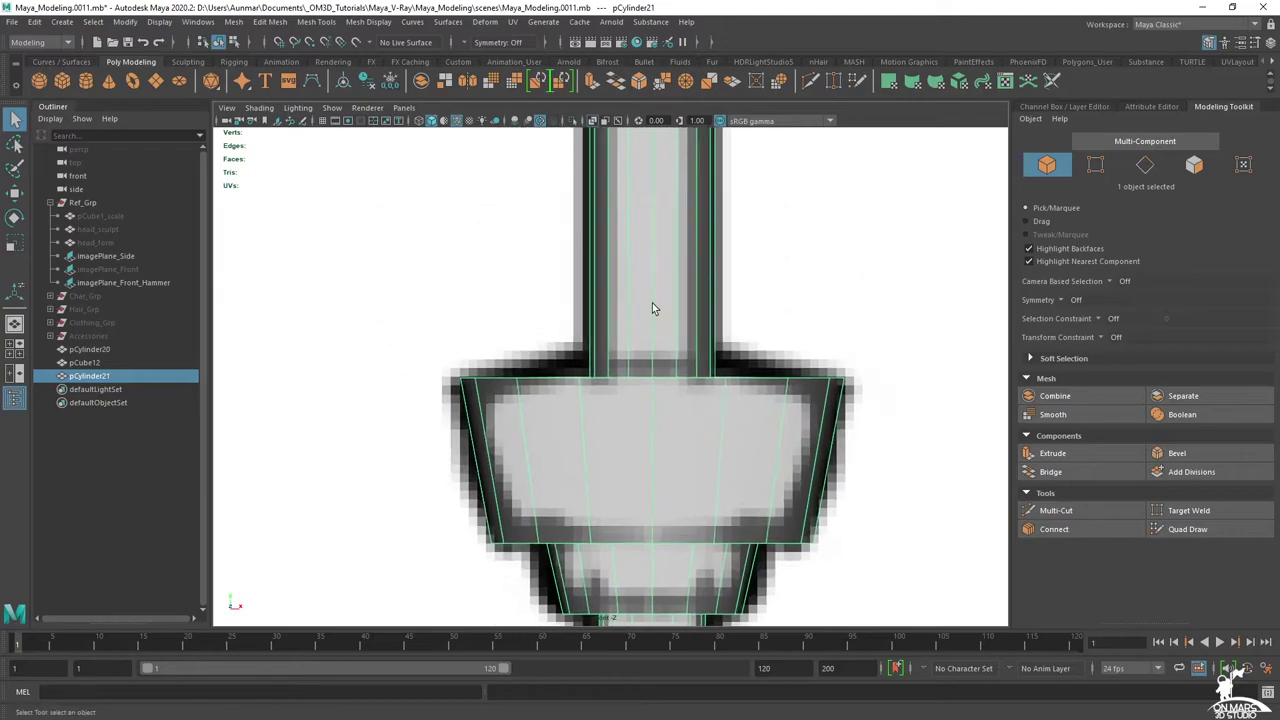
{"action": "right_click_drag", "start_coordinate": [653, 302], "coordinate": [544, 246]}
{"action": "key", "text": "space"}
{"action": "key", "text": "space"}
{"action": "left_click_drag", "start_coordinate": [766, 278], "coordinate": [762, 281], "text": "alt"}
{"action": "key", "text": "f"}
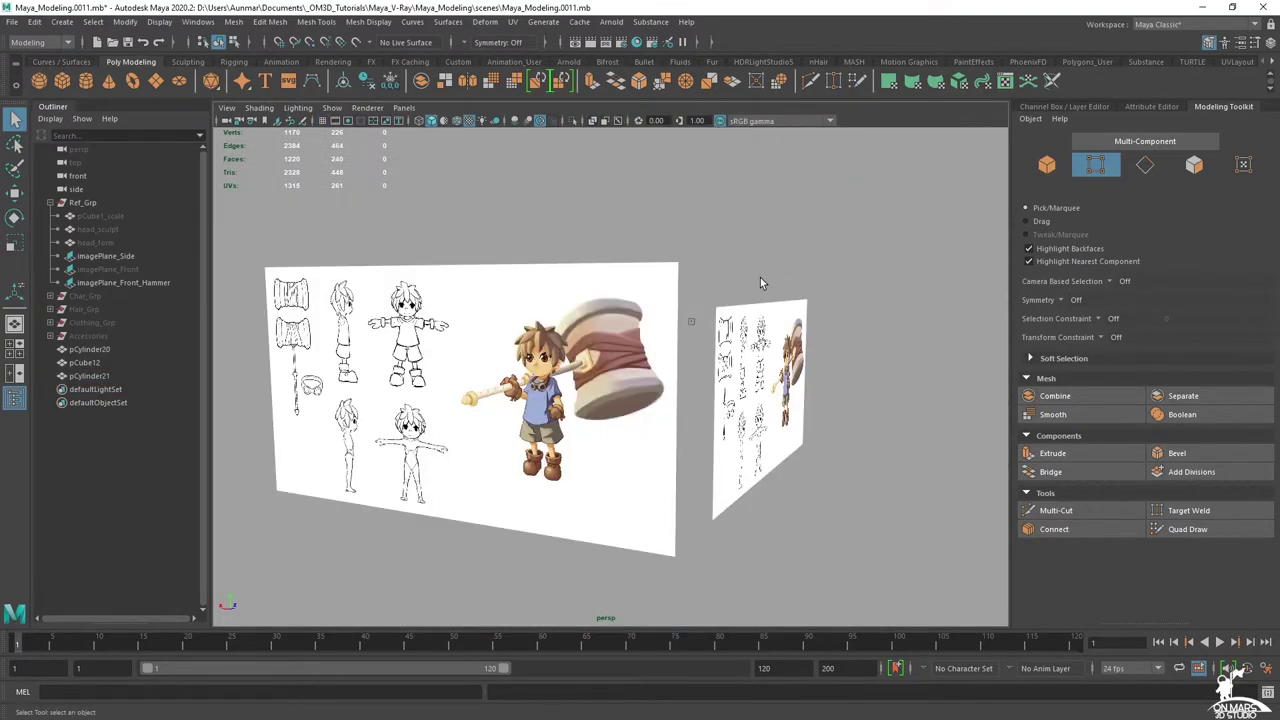
- Delete the extra edge loop on the collar's top surface between the shaft and the outer rim
{"action": "scroll", "coordinate": [760, 400], "scroll_direction": "down", "scroll_amount": 6}
{"action": "left_click_drag", "start_coordinate": [706, 389], "coordinate": [603, 422], "text": "alt"}
{"action": "key", "text": "f"}
{"action": "left_click_drag", "start_coordinate": [638, 354], "coordinate": [688, 355]}
{"action": "scroll", "coordinate": [680, 350], "scroll_direction": "up", "scroll_amount": 5}
{"action": "middle_click_drag", "start_coordinate": [612, 285], "coordinate": [625, 375], "text": "alt"}
{"action": "scroll", "coordinate": [625, 375], "scroll_direction": "up", "scroll_amount": 4}
{"action": "right_click_drag", "start_coordinate": [625, 375], "coordinate": [691, 437], "text": "alt"}
{"action": "right_click_drag", "start_coordinate": [493, 443], "coordinate": [487, 338]}
{"action": "left_click", "coordinate": [523, 444]}
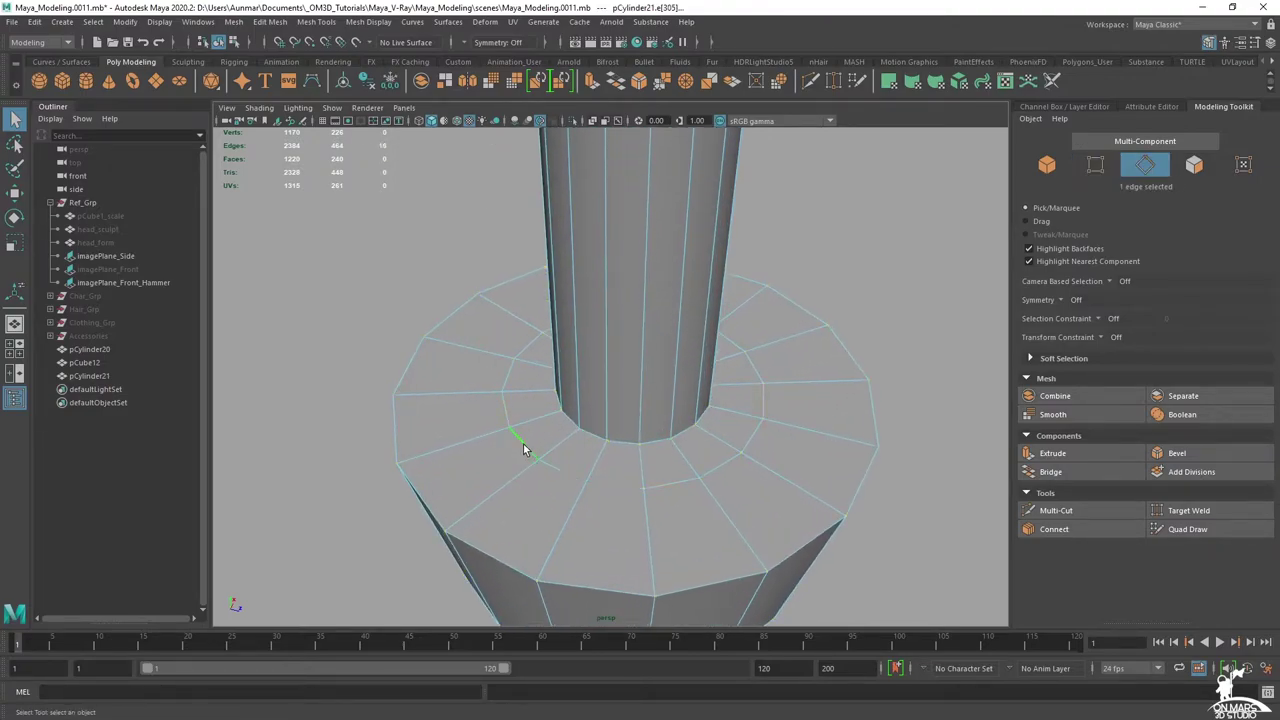
{"action": "key", "text": "ctrl+Delete"}
- Select the collar's outer top rim edge loop and lower it to Y 52.13, giving the top a slope
{"action": "left_click_drag", "start_coordinate": [616, 442], "coordinate": [617, 400], "text": "alt"}
{"action": "right_click_drag", "start_coordinate": [606, 323], "coordinate": [592, 246]}
{"action": "double_click", "coordinate": [600, 345]}
{"action": "key", "text": "space"}
{"action": "key", "text": "space"}
{"action": "key", "text": "space"}
{"action": "key", "text": "w"}
{"action": "left_click_drag", "start_coordinate": [646, 313], "coordinate": [649, 332]}
{"action": "scroll", "coordinate": [668, 340], "scroll_direction": "up", "scroll_amount": 1}
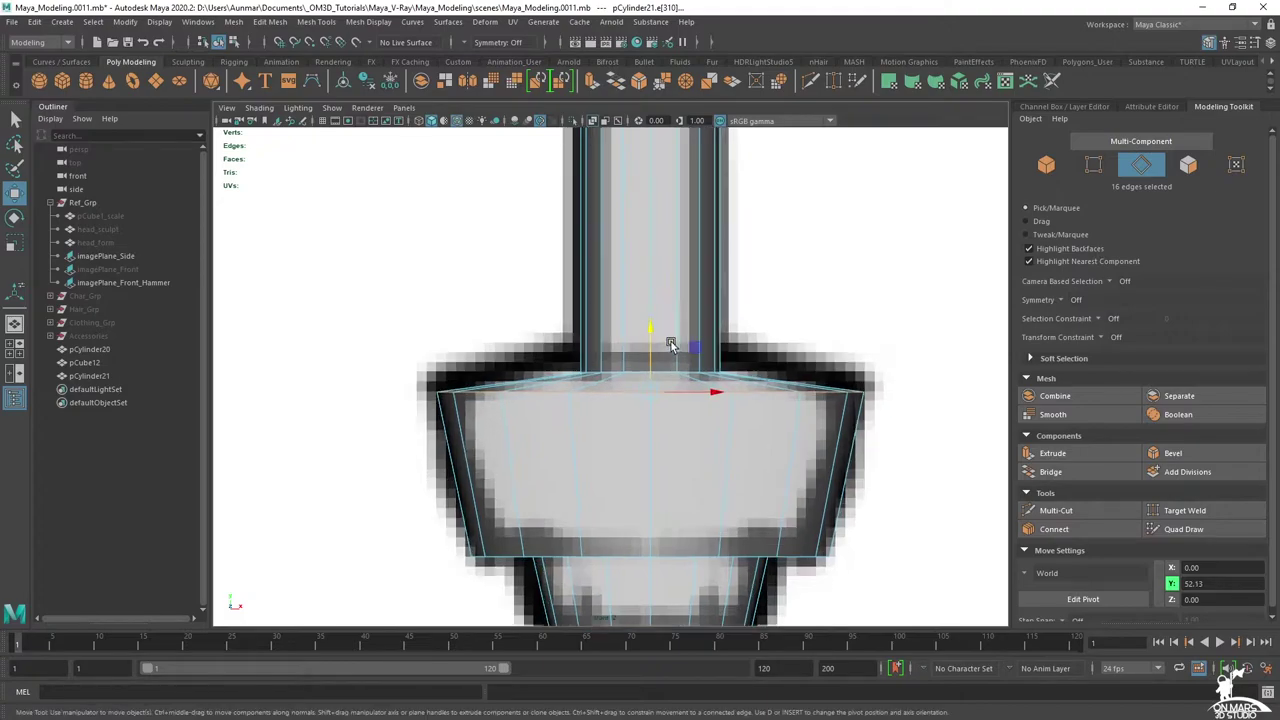
- Select the lower rim edge loop of the collar's wide section and raise it to Y 49.23
{"action": "middle_click_drag", "start_coordinate": [757, 447], "coordinate": [715, 312], "text": "alt"}
{"action": "scroll", "coordinate": [714, 313], "scroll_direction": "up", "scroll_amount": 1}
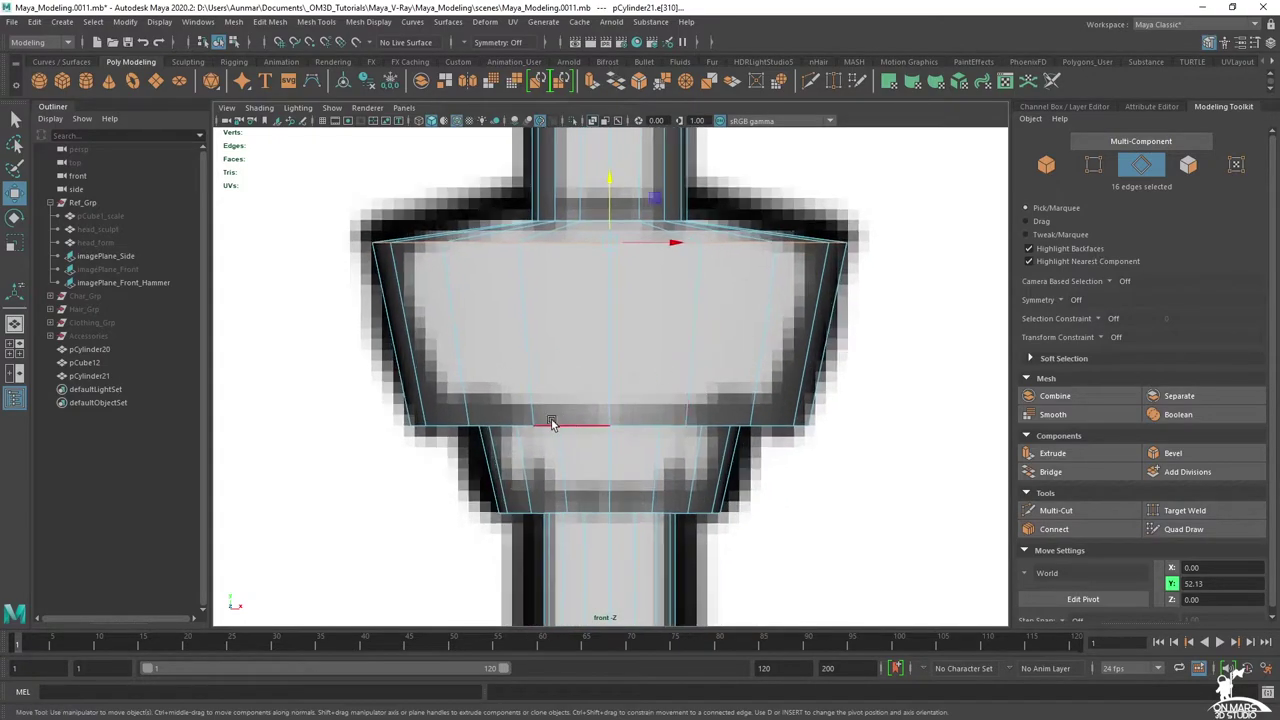
{"action": "double_click", "coordinate": [495, 426]}
{"action": "left_click_drag", "start_coordinate": [608, 361], "coordinate": [603, 340]}
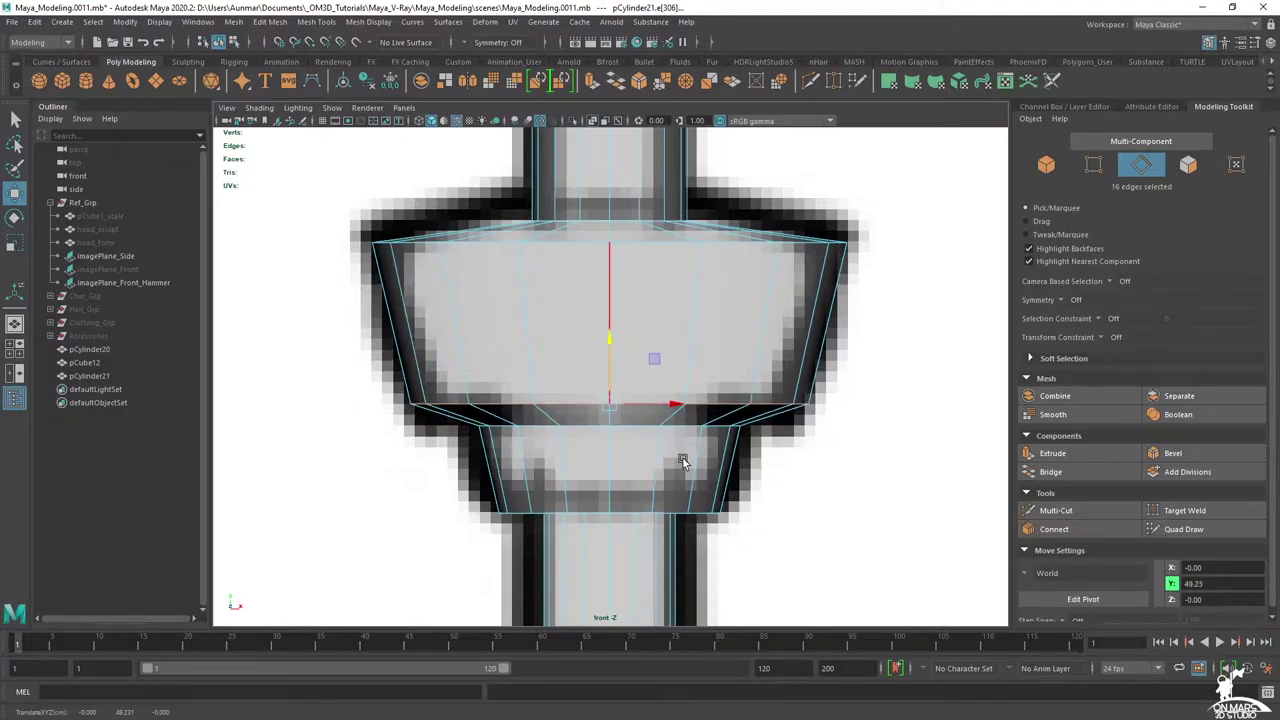
{"action": "middle_click_drag", "start_coordinate": [694, 480], "coordinate": [644, 362], "text": "alt"}
{"action": "middle_click_drag", "start_coordinate": [660, 241], "coordinate": [700, 340], "text": "alt"}
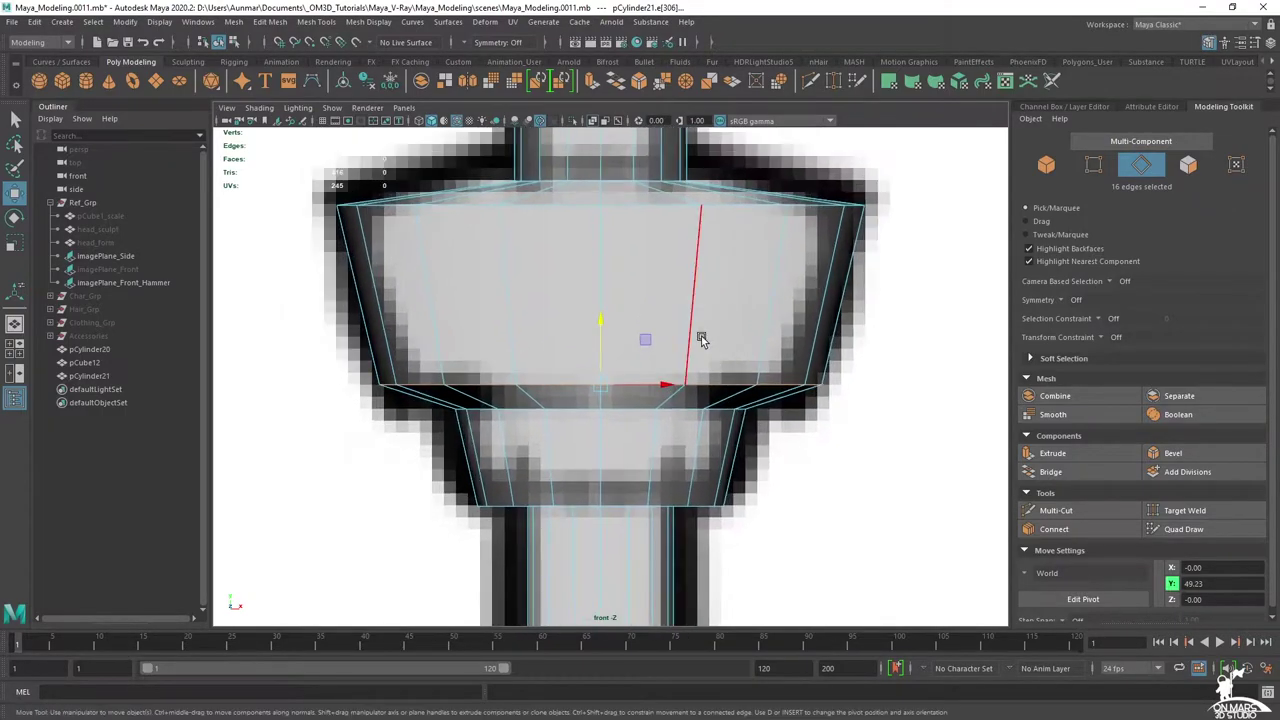
- Select the six horizontal edge loops along the rims and corners of the collar
{"action": "scroll", "coordinate": [726, 281], "scroll_direction": "down", "scroll_amount": 10}
{"action": "middle_click_drag", "start_coordinate": [608, 130], "coordinate": [633, 326], "text": "alt"}
{"action": "scroll", "coordinate": [645, 377], "scroll_direction": "up", "scroll_amount": 5}
{"action": "middle_click_drag", "start_coordinate": [714, 527], "coordinate": [680, 180], "text": "alt"}
{"action": "middle_click_drag", "start_coordinate": [606, 391], "coordinate": [674, 403], "text": "alt"}
{"action": "scroll", "coordinate": [530, 253], "scroll_direction": "up", "scroll_amount": 6}
{"action": "scroll", "coordinate": [720, 371], "scroll_direction": "up", "scroll_amount": 4}
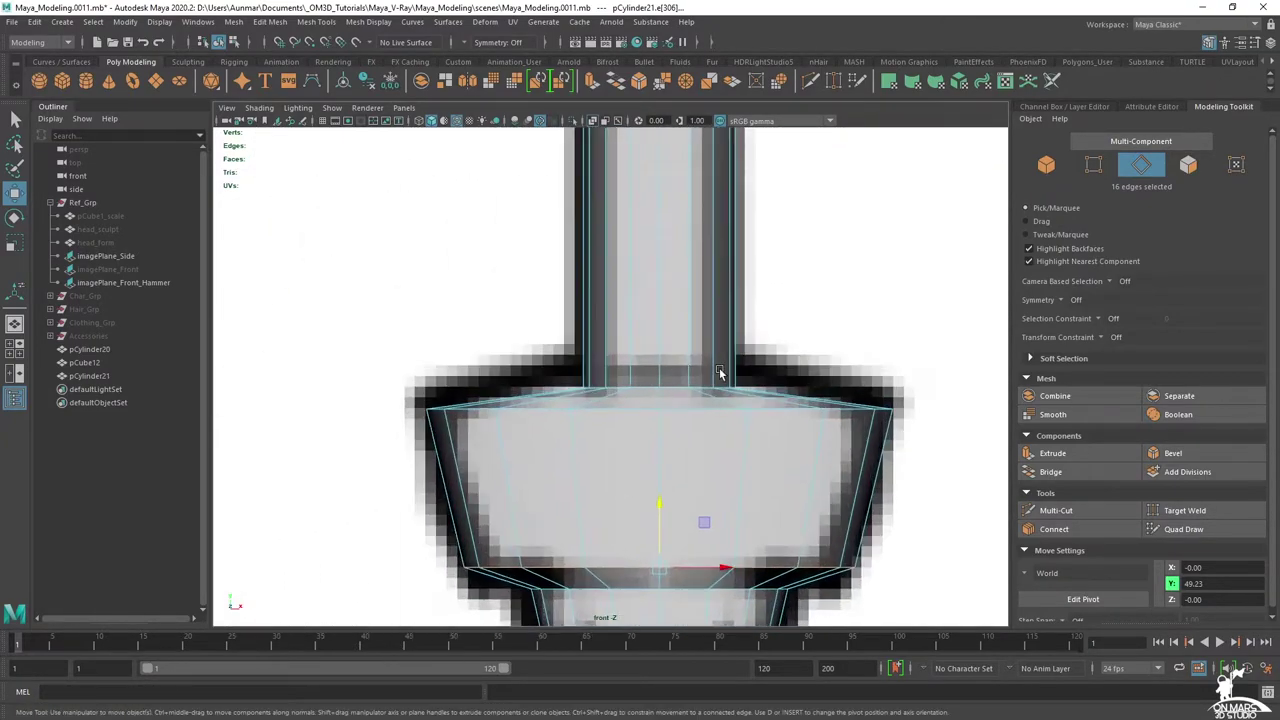
{"action": "scroll", "coordinate": [718, 370], "scroll_direction": "up", "scroll_amount": 2}
{"action": "key", "text": "q"}
{"action": "double_click", "coordinate": [645, 389]}
{"action": "double_click", "coordinate": [643, 420], "text": "shift"}
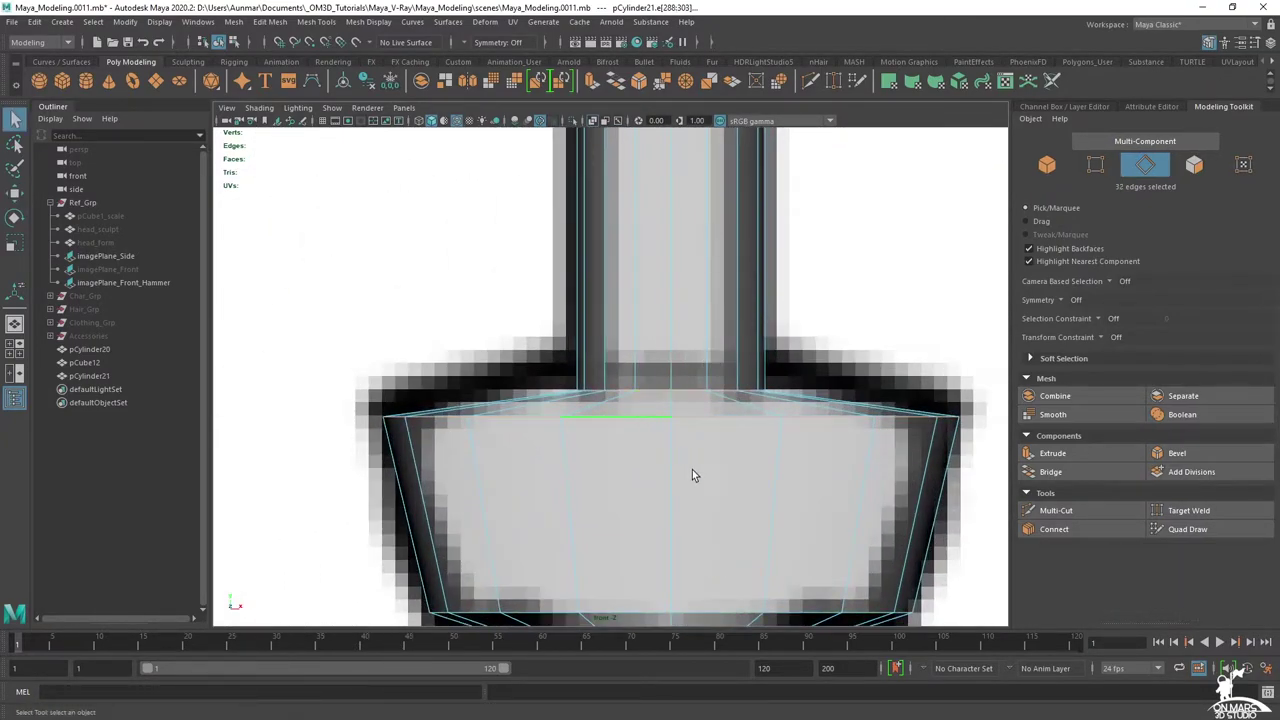
{"action": "middle_click_drag", "start_coordinate": [692, 471], "coordinate": [665, 260], "text": "alt"}
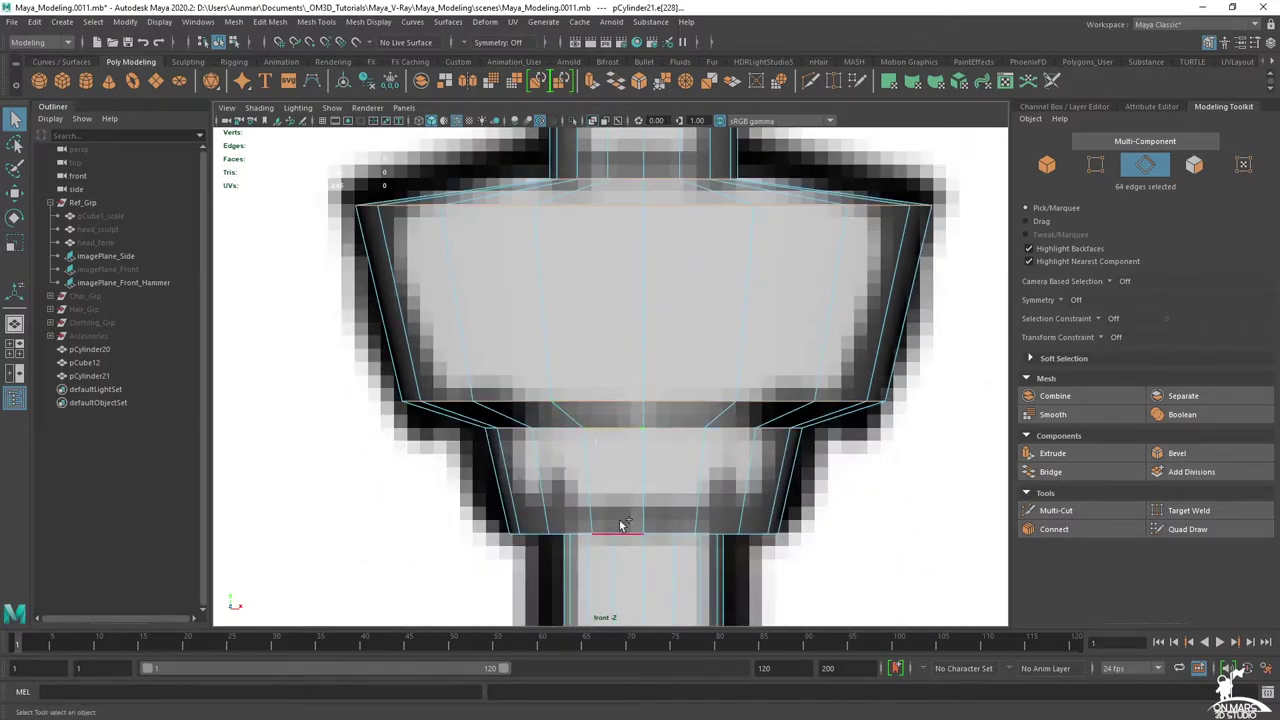
{"action": "key", "text": "space"}
{"action": "key", "text": "space"}
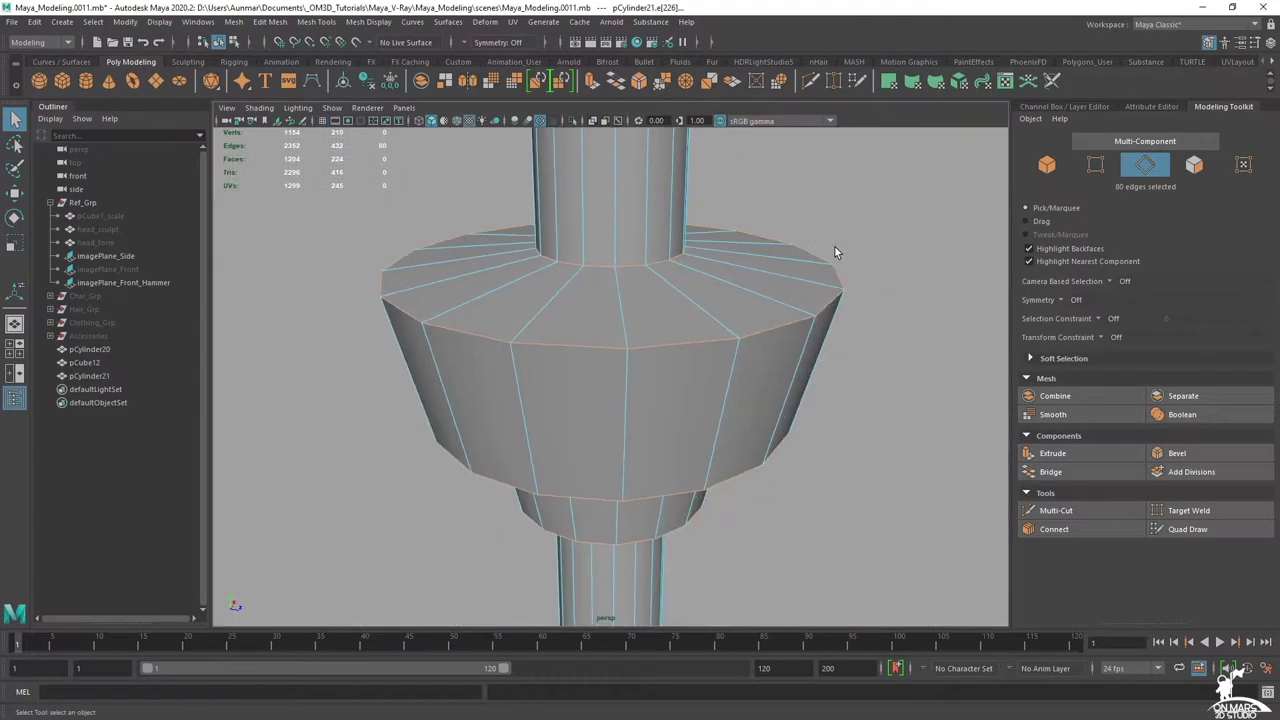
{"action": "scroll", "coordinate": [835, 247], "scroll_direction": "down", "scroll_amount": 6}
{"action": "left_click_drag", "start_coordinate": [632, 372], "coordinate": [580, 283], "text": "alt"}
{"action": "middle_click_drag", "start_coordinate": [606, 345], "coordinate": [619, 264], "text": "alt"}
{"action": "scroll", "coordinate": [620, 265], "scroll_direction": "up", "scroll_amount": 3}
{"action": "scroll", "coordinate": [621, 268], "scroll_direction": "up", "scroll_amount": 2}
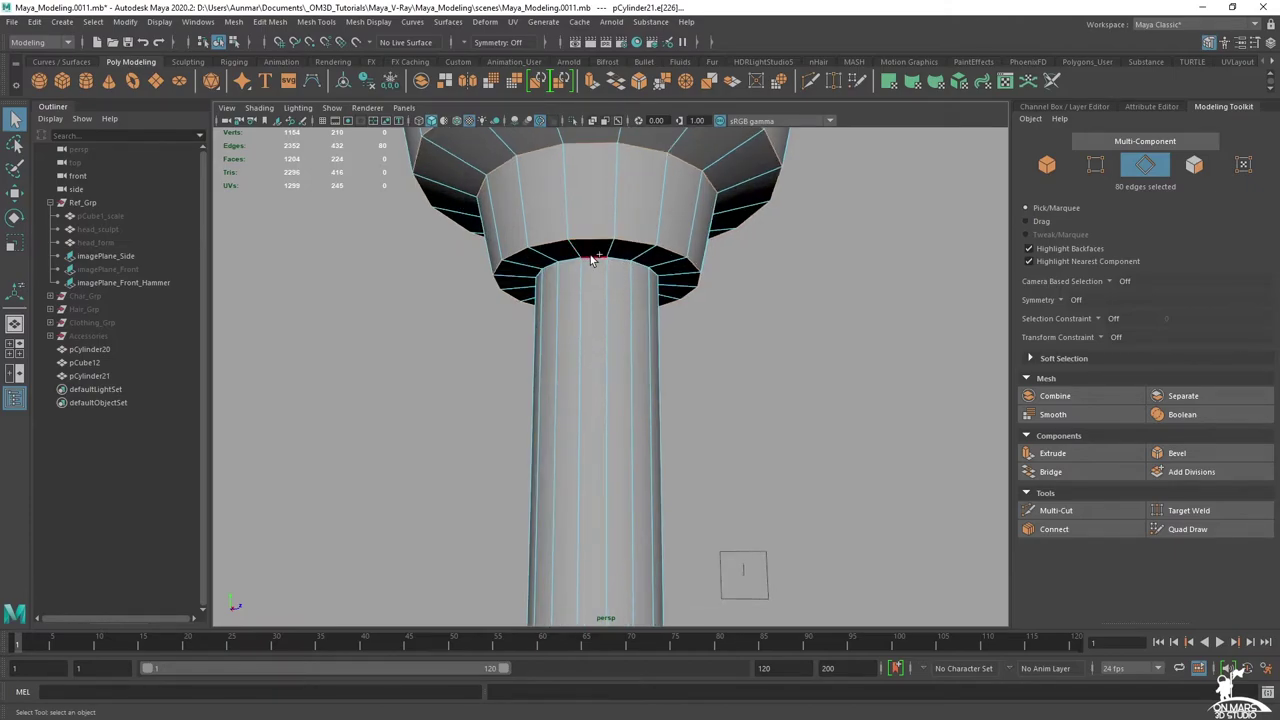
{"action": "left_click_drag", "start_coordinate": [743, 270], "coordinate": [716, 346], "text": "alt"}
{"action": "key", "text": "space"}
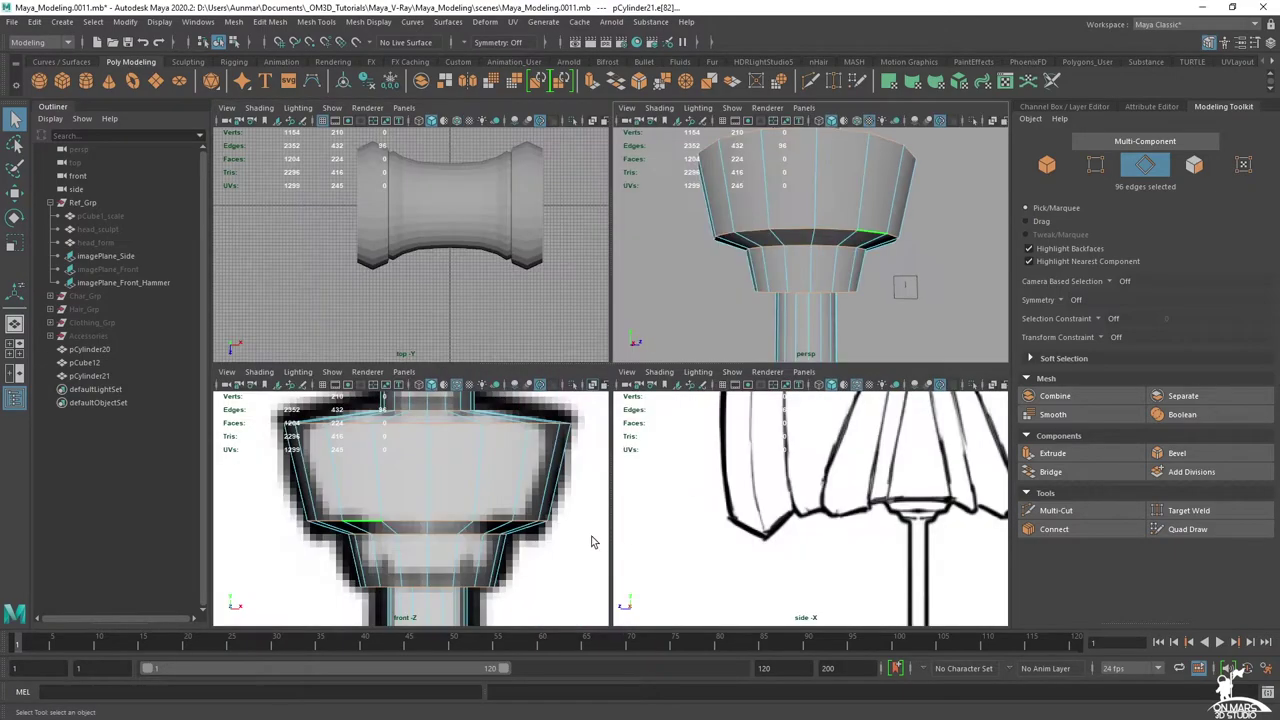
{"action": "key", "text": "space"}
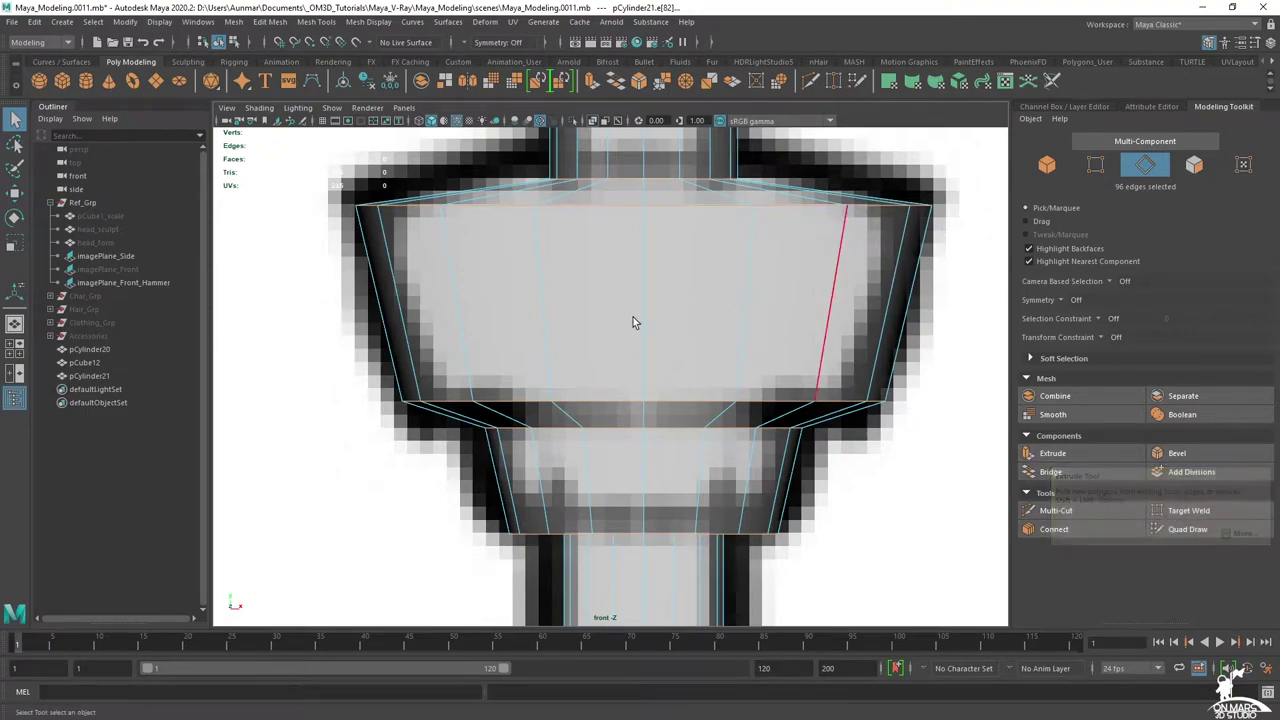
- Insert an edge loop around the middle of the collar's wide section and widen it to follow the reference outline
{"action": "left_click_drag", "start_coordinate": [665, 314], "coordinate": [600, 324], "text": "alt"}
{"action": "middle_click_drag", "start_coordinate": [597, 324], "coordinate": [554, 345], "text": "alt"}
{"action": "left_click", "coordinate": [1052, 511]}
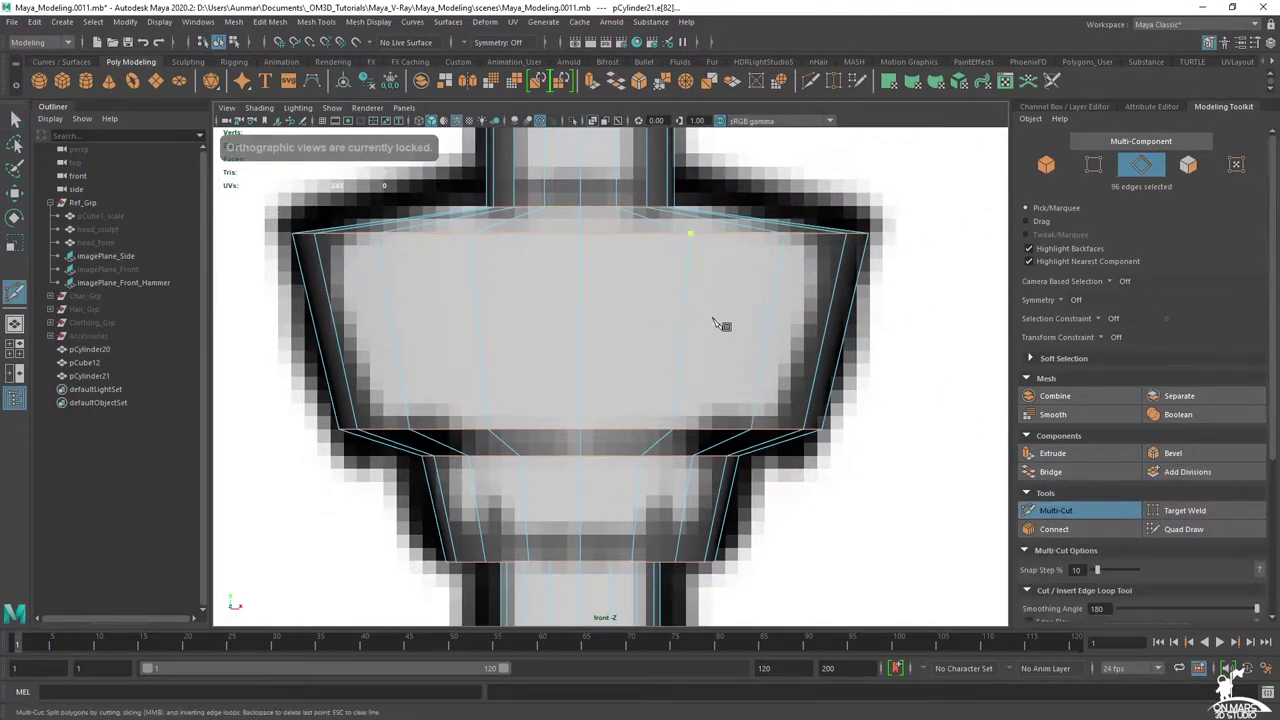
{"action": "left_click", "coordinate": [767, 330], "text": "ctrl"}
{"action": "scroll", "coordinate": [772, 302], "scroll_direction": "up", "scroll_amount": 1}
{"action": "key", "text": "q"}
{"action": "double_click", "coordinate": [803, 327]}
{"action": "key", "text": "w"}
{"action": "middle_click_drag", "start_coordinate": [912, 401], "coordinate": [925, 402]}
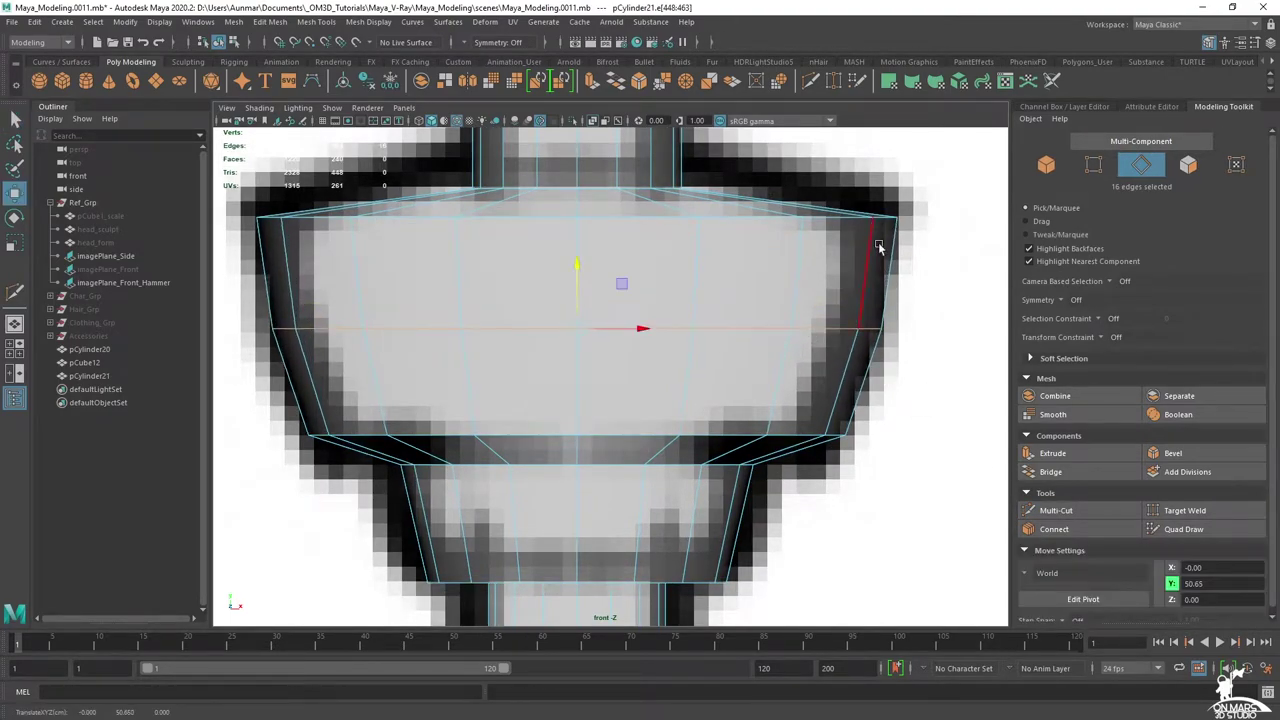
- Insert an edge loop around the middle of the collar's narrow lower section and widen it slightly
{"action": "middle_click_drag", "start_coordinate": [816, 454], "coordinate": [828, 260], "text": "alt"}
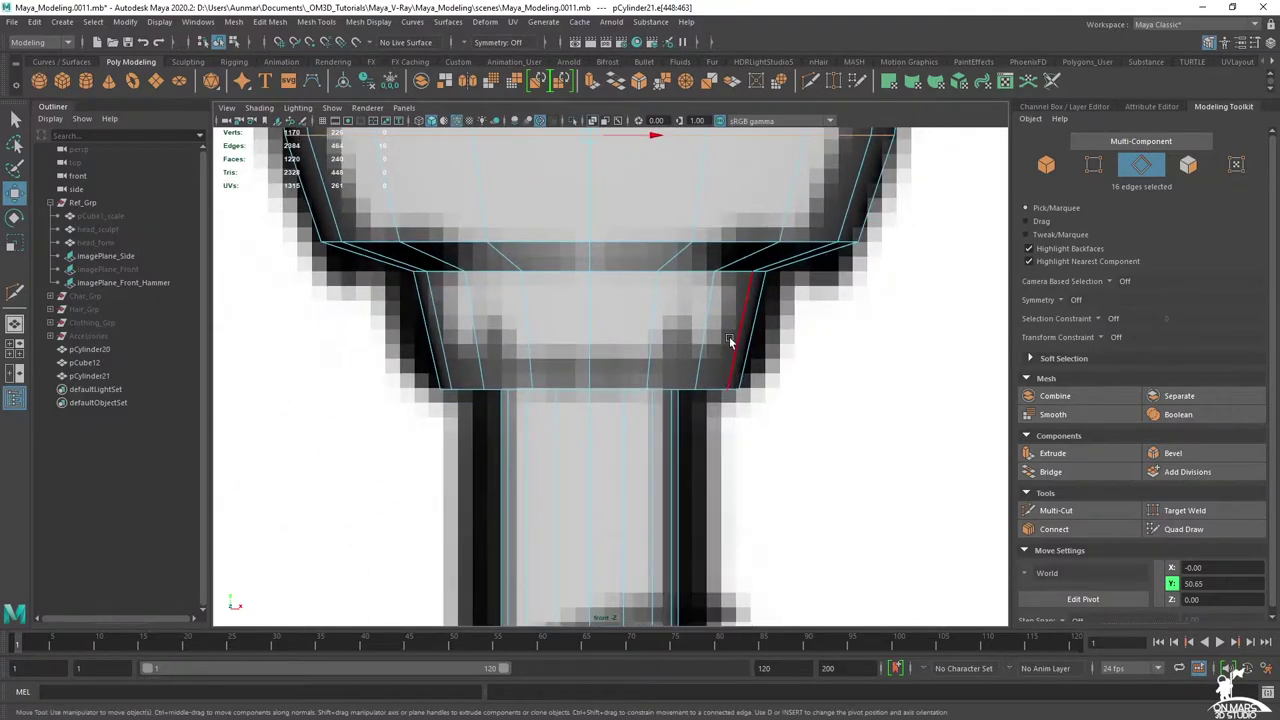
{"action": "right_click", "coordinate": [695, 296], "text": "shift"}
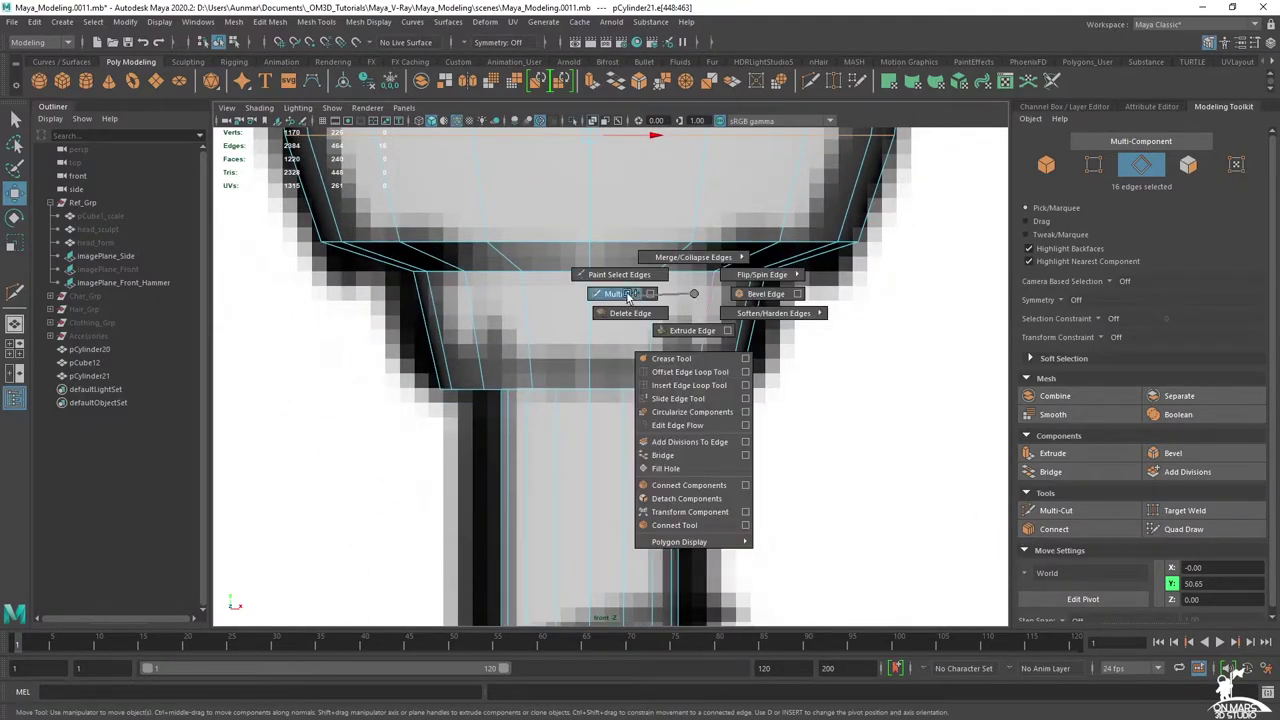
{"action": "right_click_drag", "start_coordinate": [629, 298], "coordinate": [629, 298], "text": "shift"}
{"action": "middle_click", "coordinate": [652, 328], "text": "ctrl"}
{"action": "key", "text": "q"}
{"action": "double_click", "coordinate": [672, 332]}
{"action": "key", "text": "w"}
{"action": "middle_click_drag", "start_coordinate": [811, 347], "coordinate": [816, 348], "text": "ctrl"}
- Select the bottom rim edge loop of the collar's narrow section and raise it slightly
{"action": "double_click", "coordinate": [667, 388]}
{"action": "left_click_drag", "start_coordinate": [592, 330], "coordinate": [593, 318]}
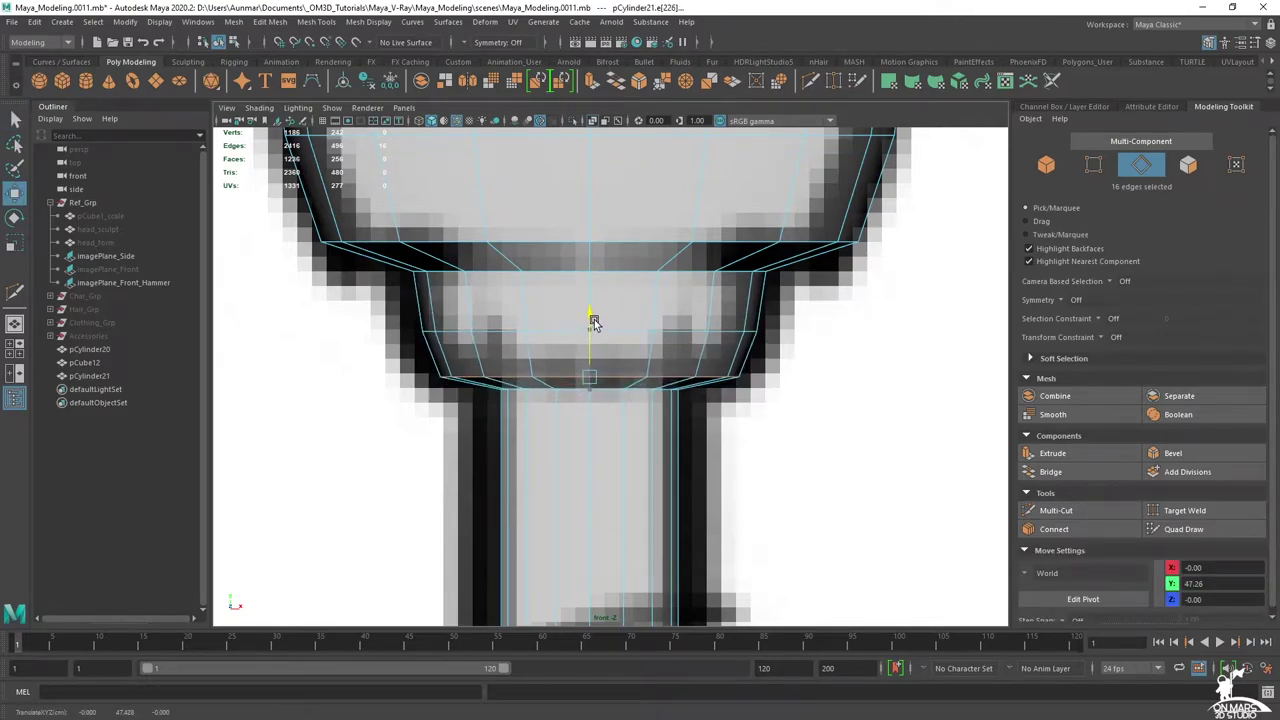
- Examine the pommel at the handle's lower end against the front reference image
{"action": "scroll", "coordinate": [645, 341], "scroll_direction": "down", "scroll_amount": 5}
{"action": "middle_click_drag", "start_coordinate": [664, 464], "coordinate": [640, 141], "text": "alt"}
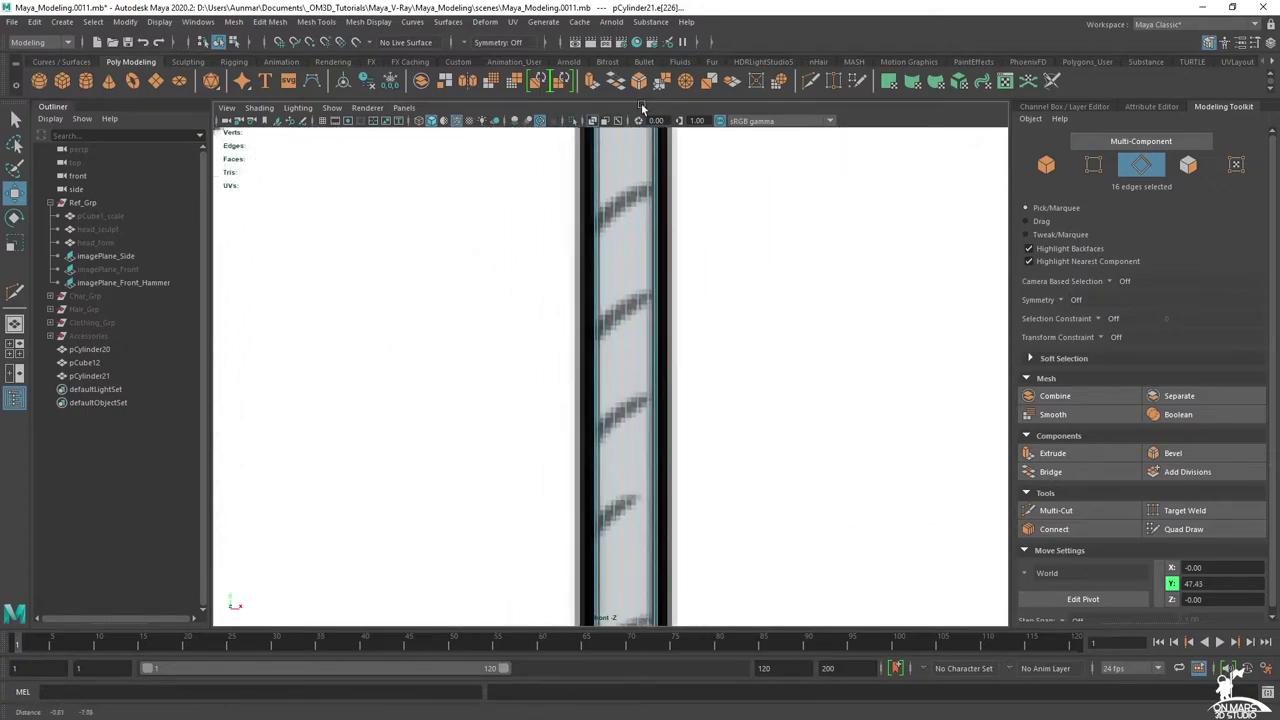
{"action": "middle_click_drag", "start_coordinate": [605, 410], "coordinate": [566, 222], "text": "alt"}
{"action": "middle_click_drag", "start_coordinate": [634, 362], "coordinate": [655, 286], "text": "alt"}
{"action": "scroll", "coordinate": [655, 286], "scroll_direction": "up", "scroll_amount": 5}
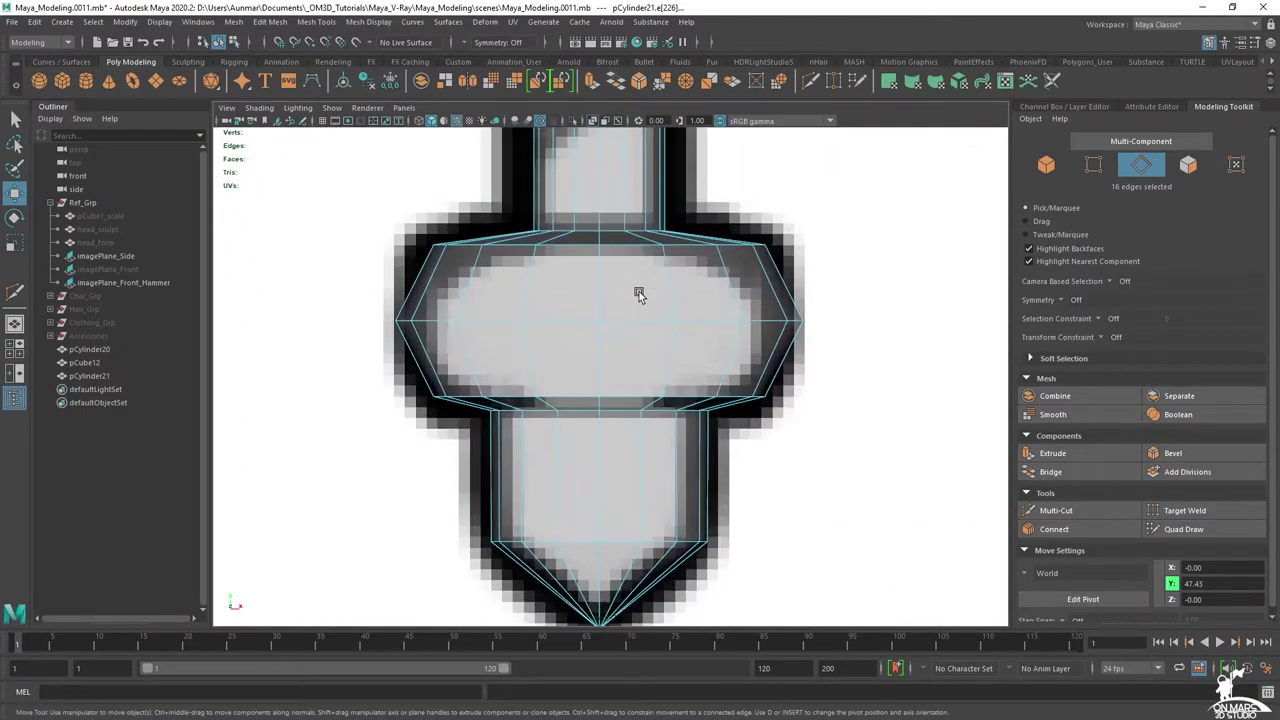
{"action": "middle_click_drag", "start_coordinate": [681, 430], "coordinate": [633, 246], "text": "alt"}
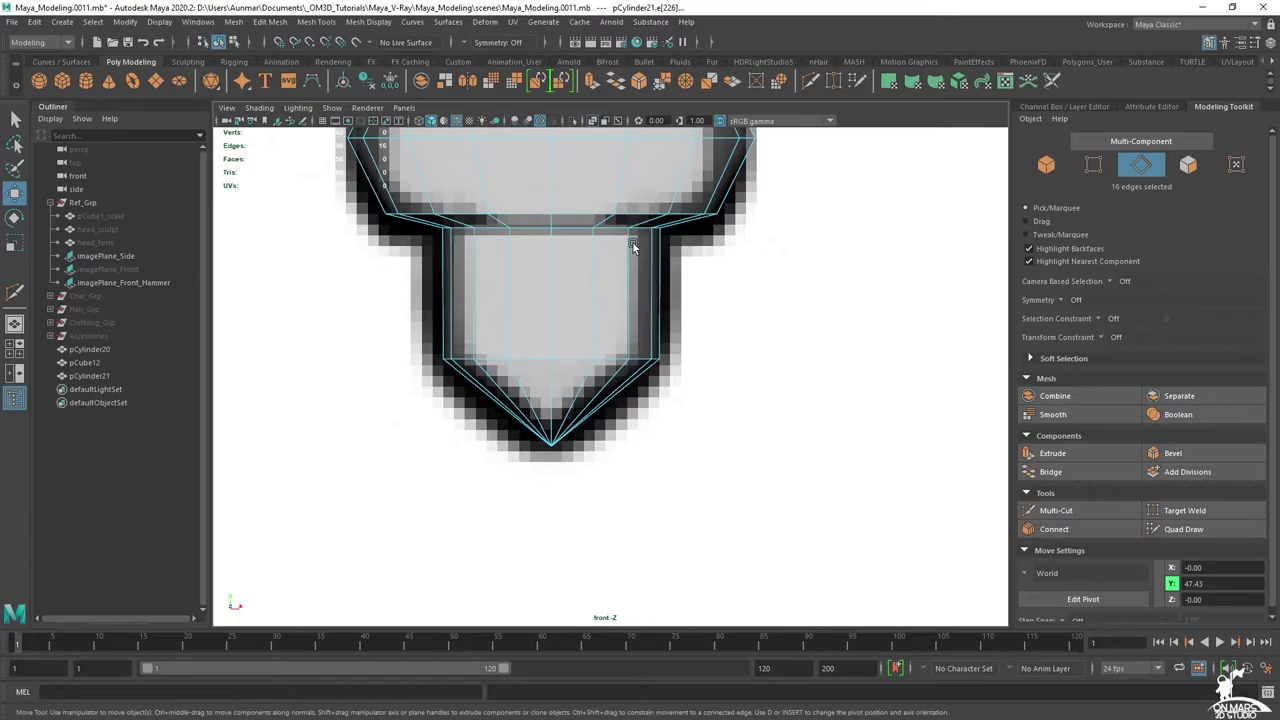
{"action": "scroll", "coordinate": [580, 262], "scroll_direction": "up", "scroll_amount": 4}
{"action": "scroll", "coordinate": [562, 272], "scroll_direction": "down", "scroll_amount": 8}
{"action": "middle_click_drag", "start_coordinate": [563, 273], "coordinate": [601, 350], "text": "alt"}
{"action": "scroll", "coordinate": [604, 349], "scroll_direction": "up", "scroll_amount": 2}
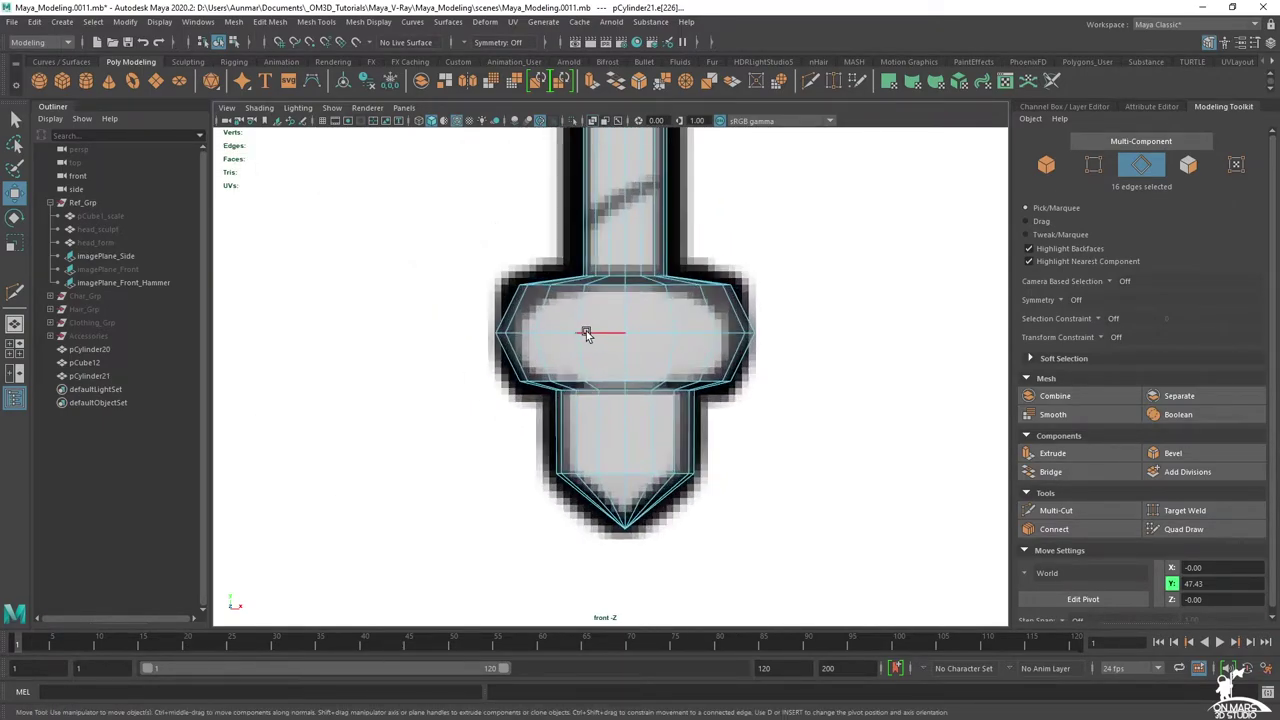
{"action": "scroll", "coordinate": [690, 490], "scroll_direction": "up", "scroll_amount": 3}
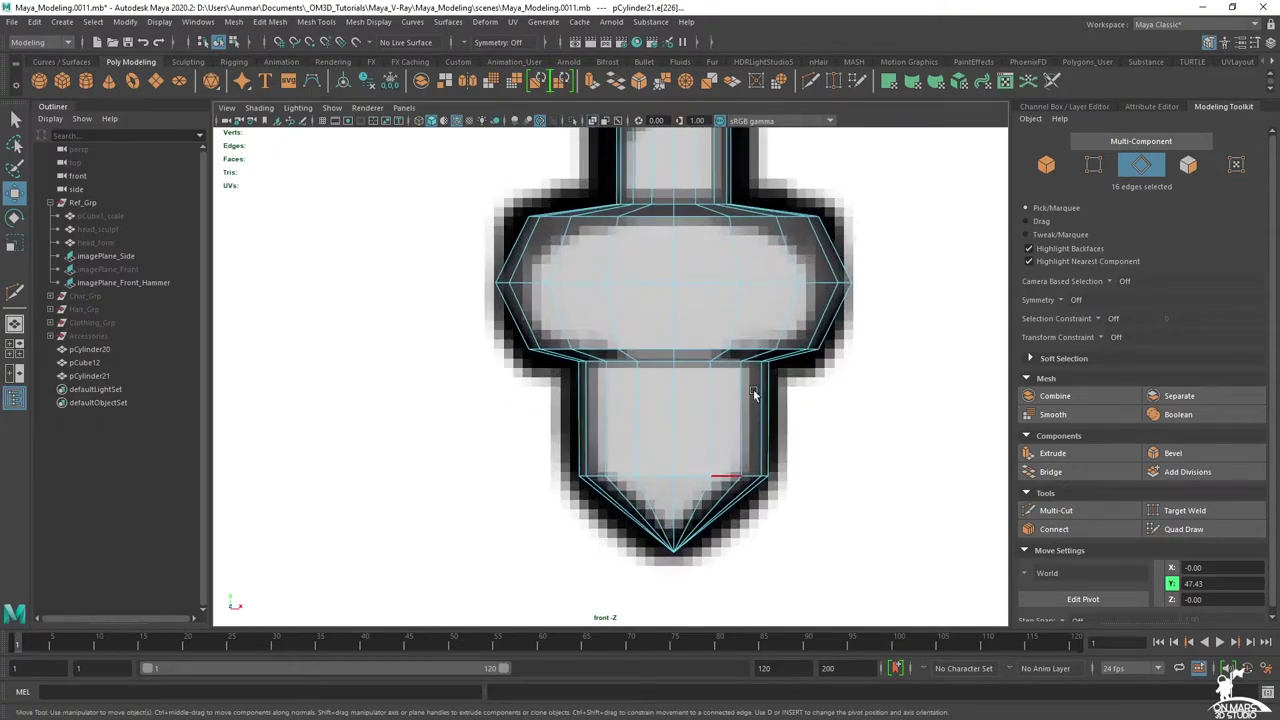
- Bevel the middle edge loop of the pommel's wide section with a fraction of 0.6 and 2 segments
{"action": "double_click", "coordinate": [607, 324]}
{"action": "middle_click_drag", "start_coordinate": [781, 293], "coordinate": [727, 325], "text": "alt"}
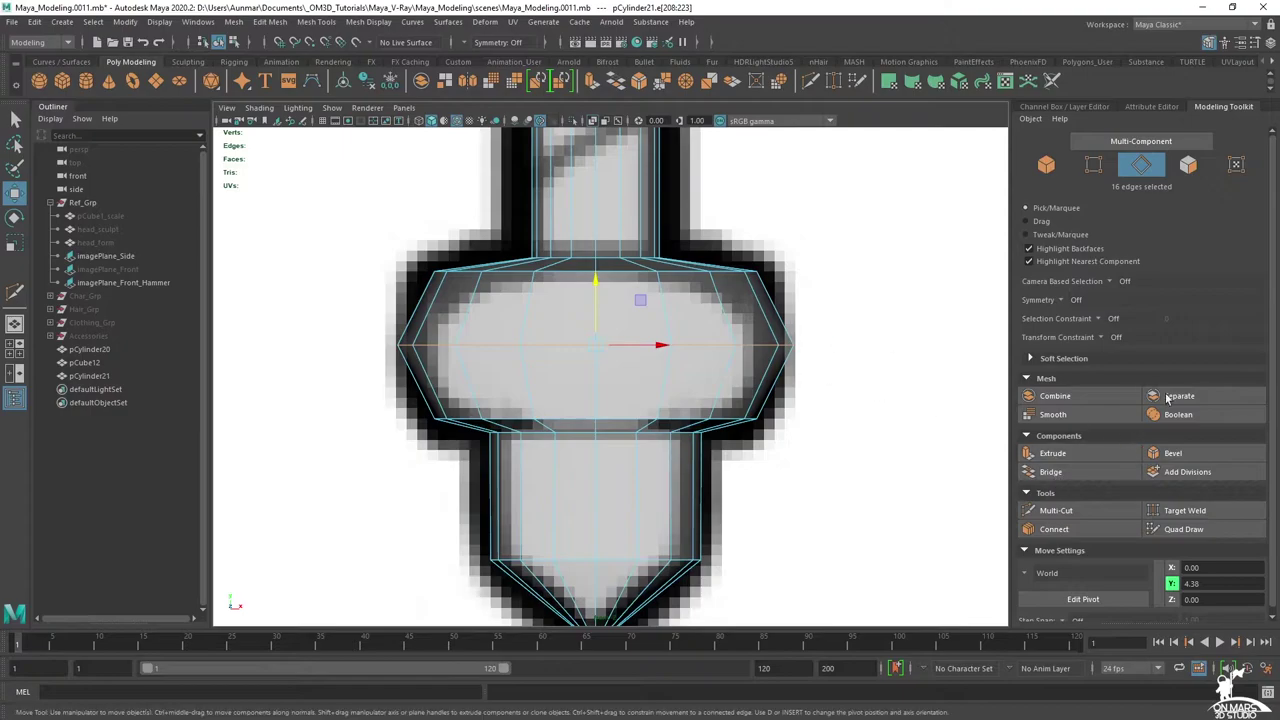
{"action": "left_click", "coordinate": [1185, 455]}
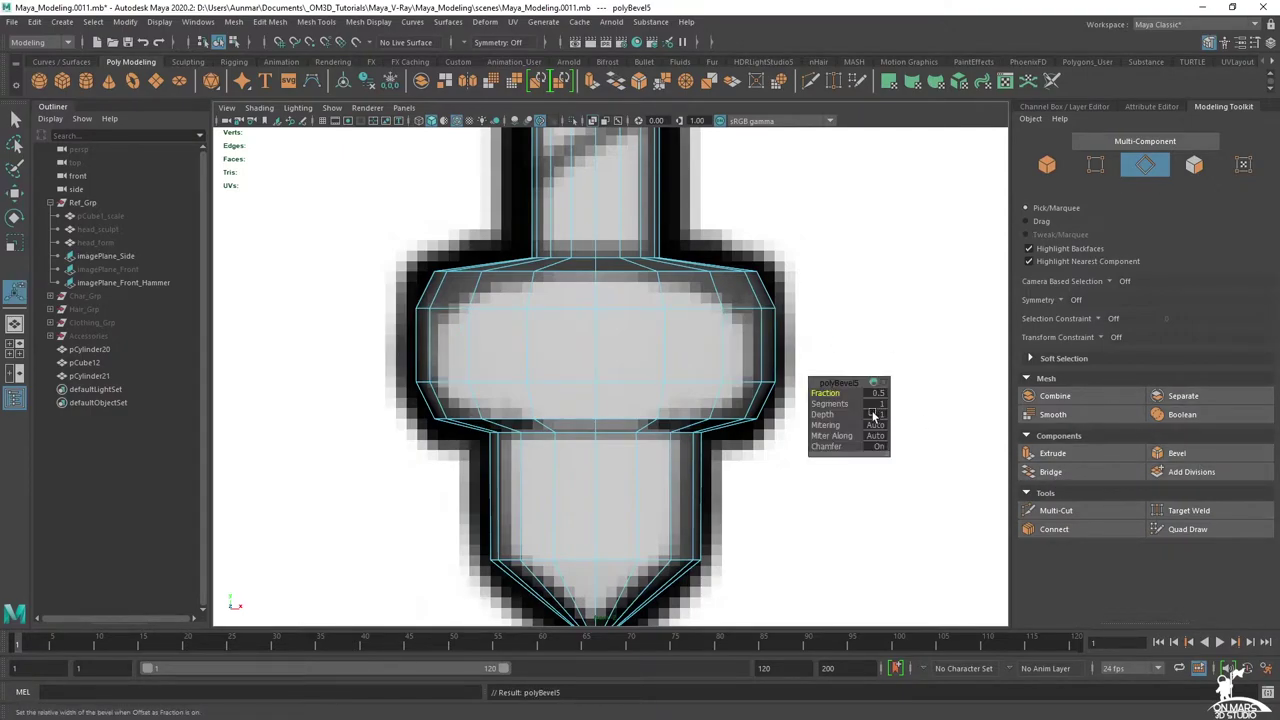
{"action": "left_click", "coordinate": [870, 413]}
{"action": "left_click", "coordinate": [880, 404]}
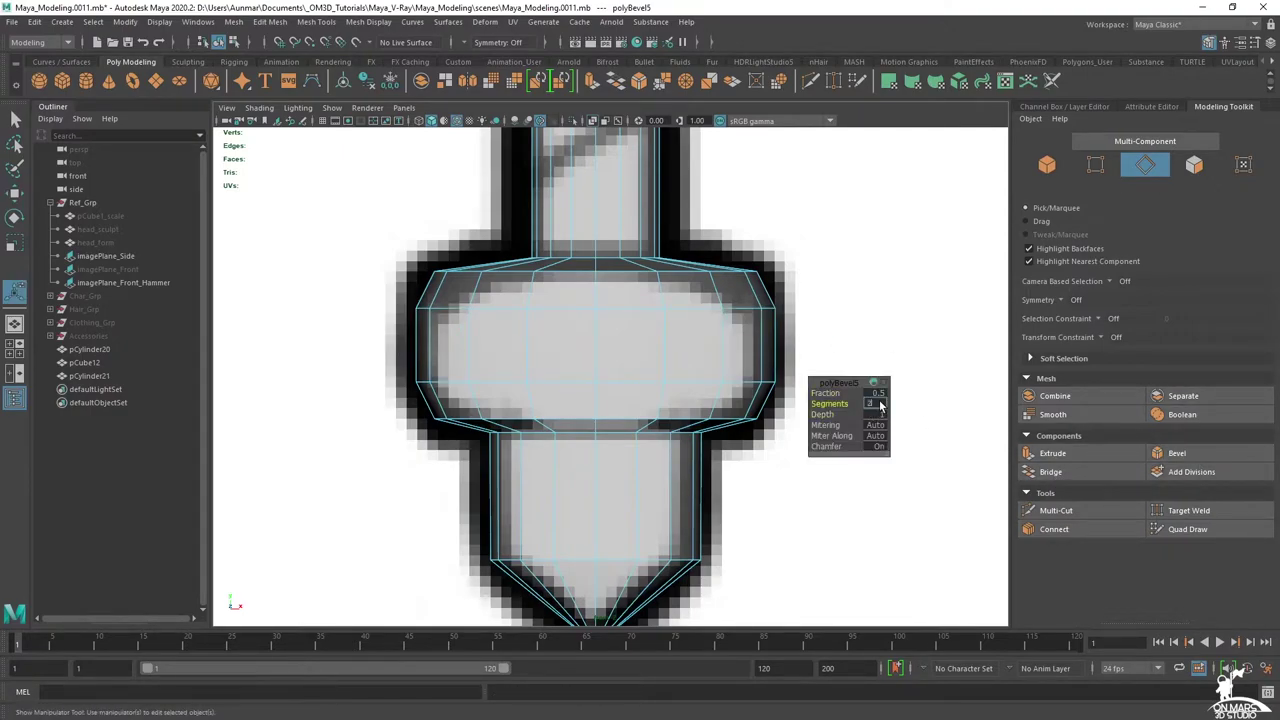
{"action": "key", "text": "Return"}
{"action": "left_click_drag", "start_coordinate": [813, 393], "coordinate": [816, 393]}
{"action": "middle_click_drag", "start_coordinate": [813, 393], "coordinate": [813, 393]}
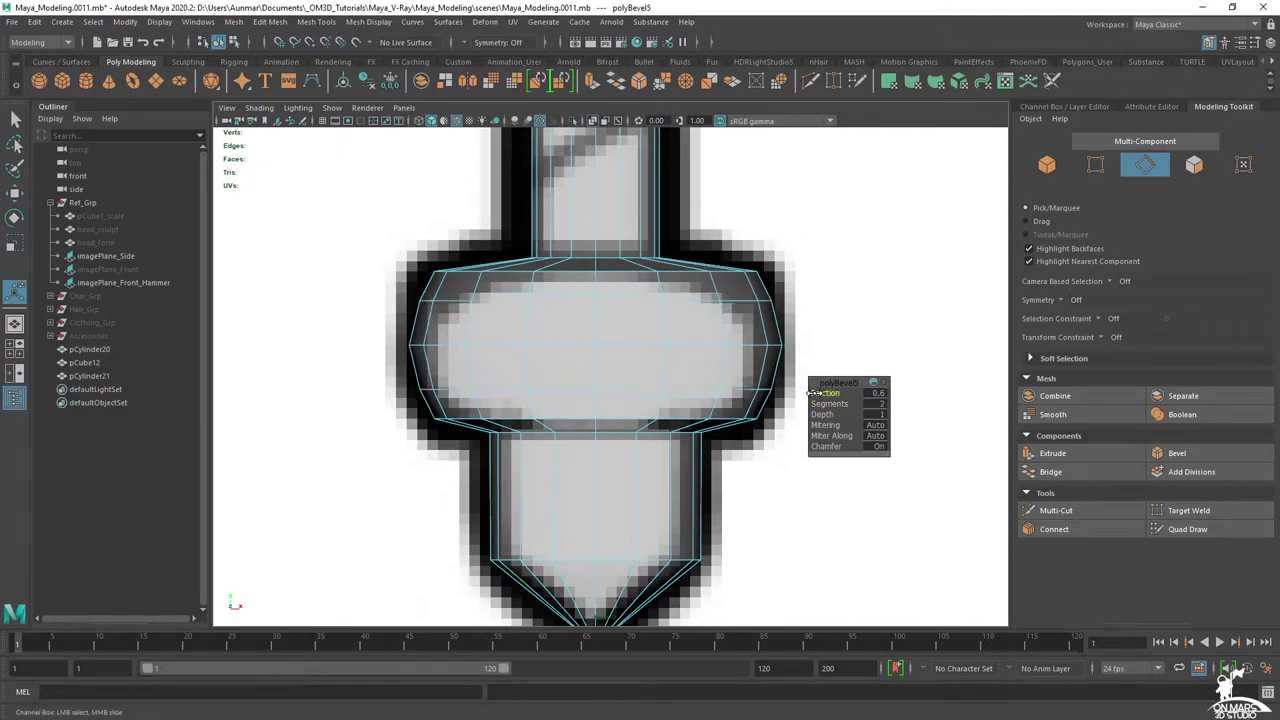
{"action": "middle_click_drag", "start_coordinate": [662, 325], "coordinate": [640, 303], "text": "alt"}
{"action": "scroll", "coordinate": [600, 312], "scroll_direction": "up", "scroll_amount": 2}
{"action": "key", "text": "q"}
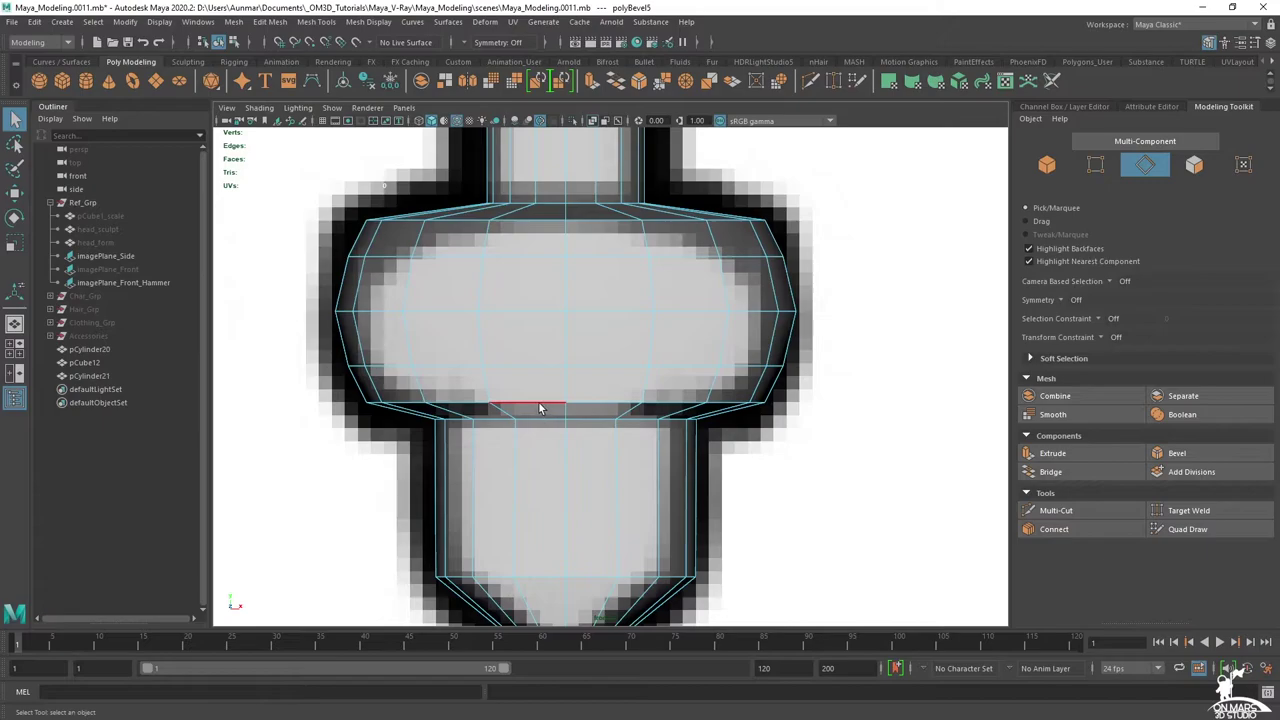
- Try beveling the edge loops directly above and below the pommel's wide section with a fraction of 0.35
{"action": "double_click", "coordinate": [540, 407]}
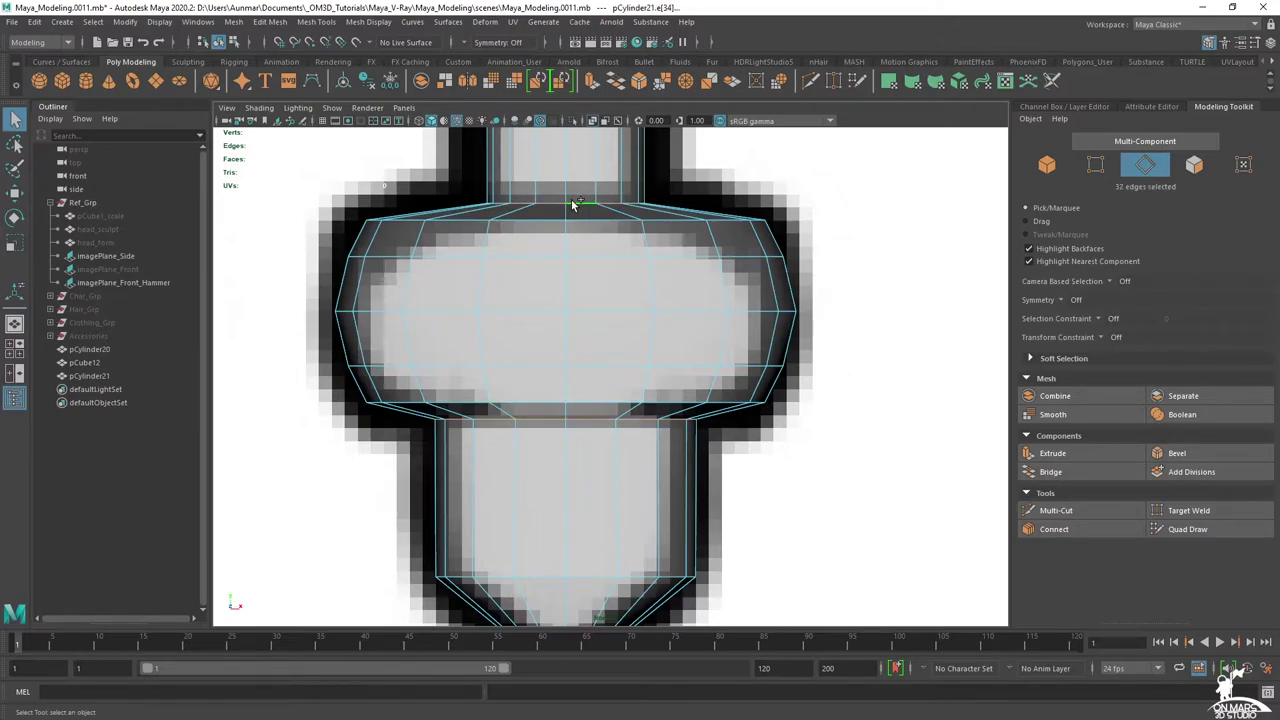
{"action": "left_click", "coordinate": [1200, 452]}
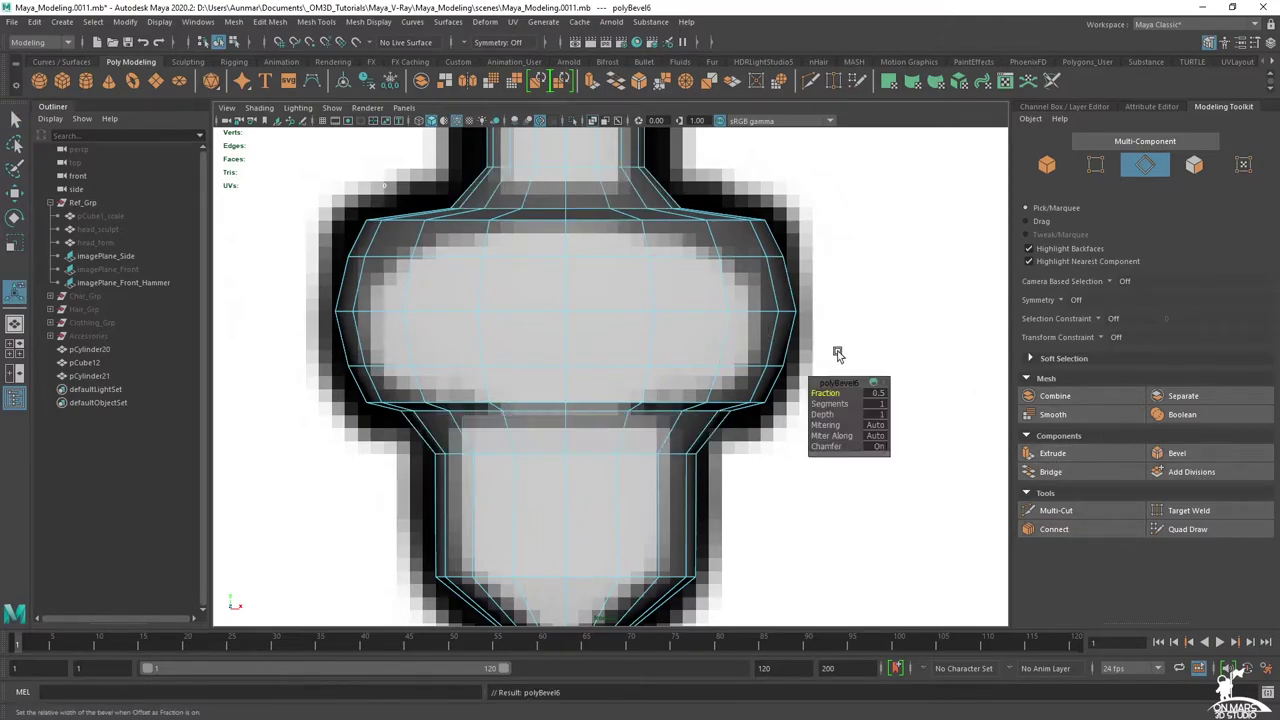
{"action": "left_click", "coordinate": [872, 393]}
{"action": "type", "text": ".35"}
{"action": "key", "text": "Return"}
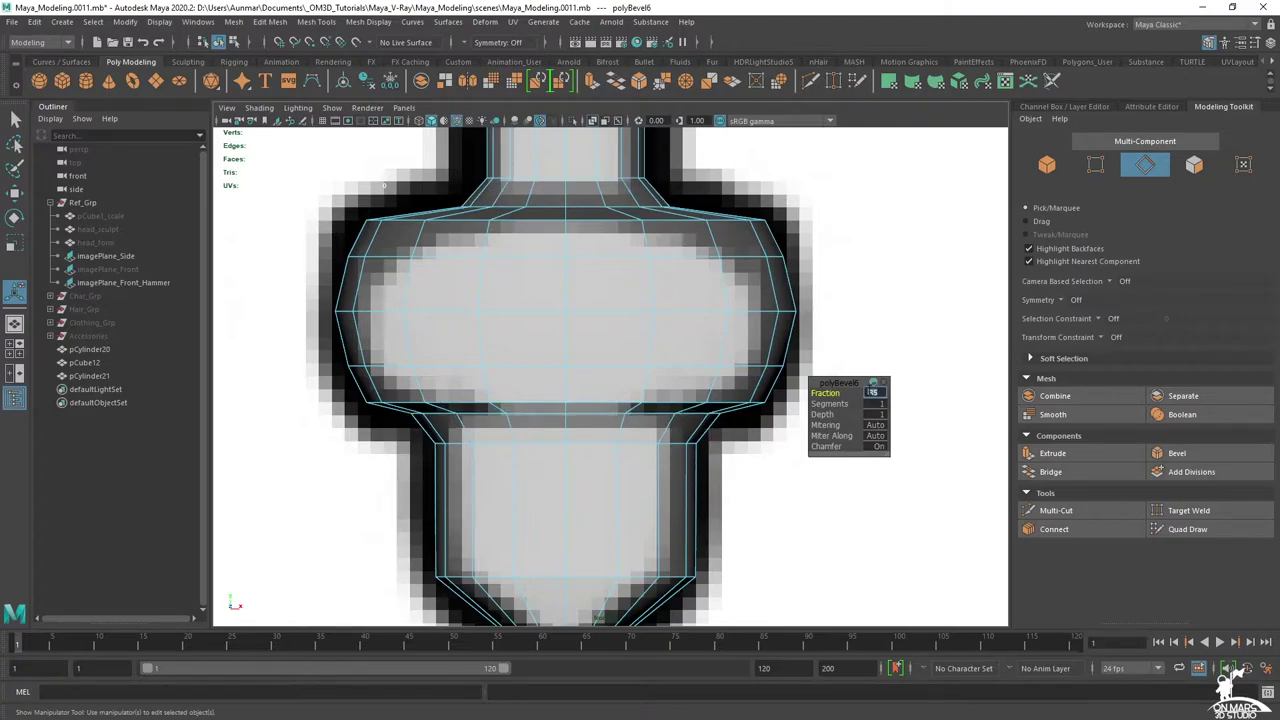
{"action": "middle_click_drag", "start_coordinate": [540, 237], "coordinate": [537, 240], "text": "alt"}
{"action": "key", "text": "q"}
{"action": "key", "text": "ctrl+z"}
{"action": "key", "text": "ctrl+z"}
- Examine the pommel in the perspective view with smooth preview on, and return it to the unsmoothed display
{"action": "key", "text": "space"}
{"action": "key", "text": "space"}
{"action": "key", "text": "f"}
{"action": "scroll", "coordinate": [803, 263], "scroll_direction": "down", "scroll_amount": 5}
{"action": "left_click_drag", "start_coordinate": [788, 262], "coordinate": [637, 485], "text": "alt"}
{"action": "scroll", "coordinate": [682, 337], "scroll_direction": "down", "scroll_amount": 1}
{"action": "key", "text": "3"}
{"action": "scroll", "coordinate": [659, 352], "scroll_direction": "down", "scroll_amount": 5}
{"action": "scroll", "coordinate": [659, 352], "scroll_direction": "down", "scroll_amount": 3}
{"action": "scroll", "coordinate": [629, 400], "scroll_direction": "up", "scroll_amount": 8}
{"action": "scroll", "coordinate": [637, 485], "scroll_direction": "up", "scroll_amount": 2}
{"action": "middle_click_drag", "start_coordinate": [637, 485], "coordinate": [680, 398], "text": "alt"}
{"action": "key", "text": "1"}
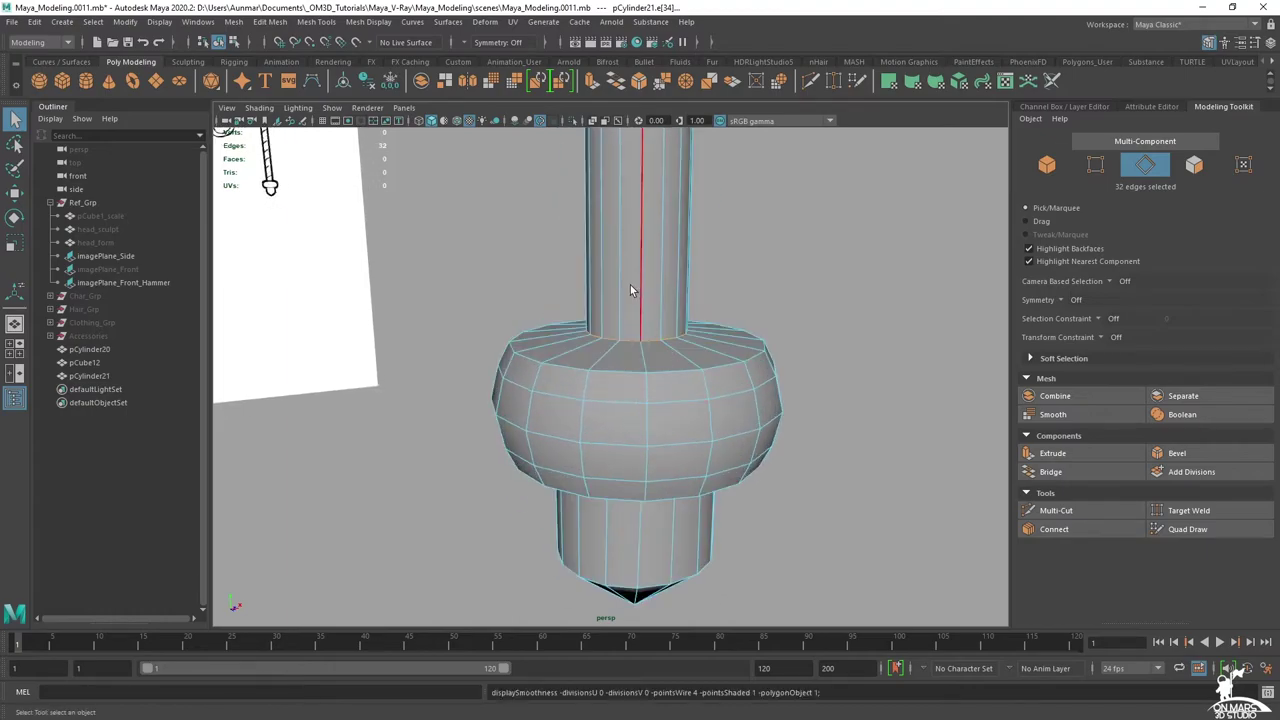
- Bevel the edge loops where the pommel's wide section meets the shaft and the lower tip, using fraction 0.2 and 2 segments
{"action": "right_click_drag", "start_coordinate": [631, 287], "coordinate": [578, 290]}
{"action": "left_click_drag", "start_coordinate": [573, 406], "coordinate": [565, 421], "text": "alt"}
{"action": "right_click_drag", "start_coordinate": [640, 332], "coordinate": [641, 300]}
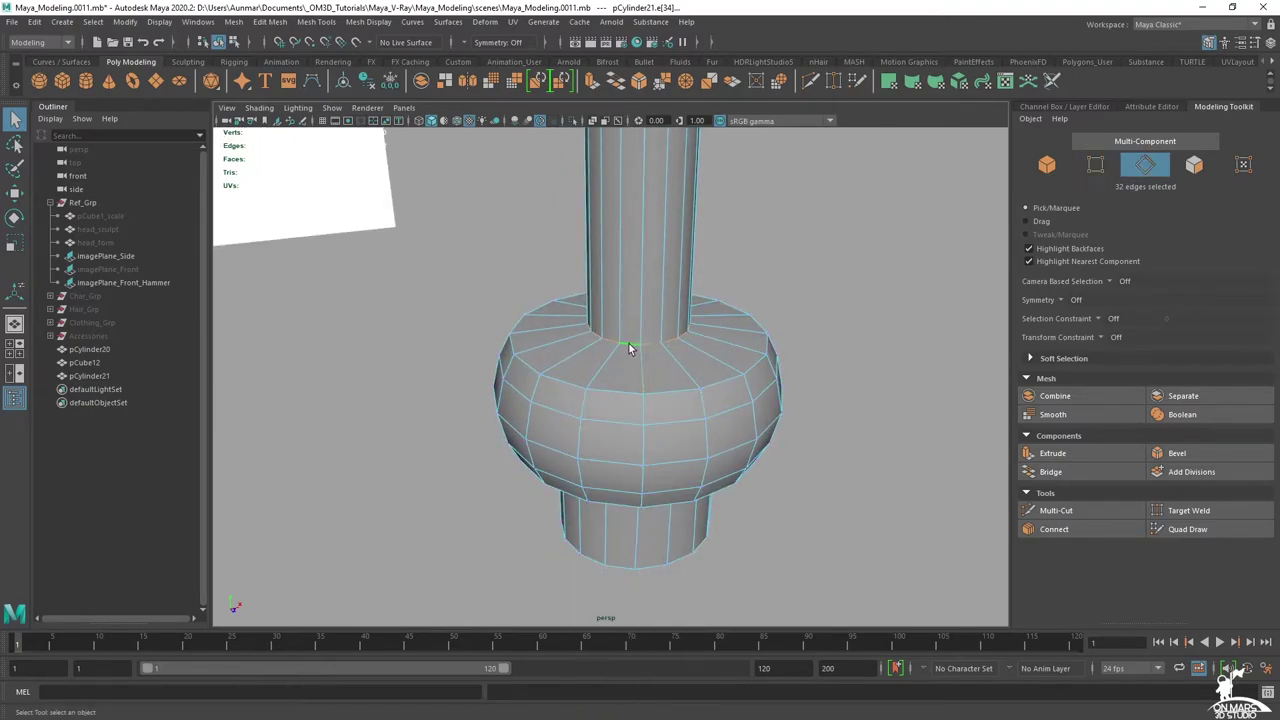
{"action": "left_click_drag", "start_coordinate": [667, 444], "coordinate": [654, 378], "text": "alt"}
{"action": "double_click", "coordinate": [646, 457], "text": "shift"}
{"action": "left_click_drag", "start_coordinate": [717, 476], "coordinate": [796, 333], "text": "alt"}
{"action": "right_click", "coordinate": [798, 335], "text": "shift"}
{"action": "right_click_drag", "start_coordinate": [798, 336], "coordinate": [842, 332], "text": "shift"}
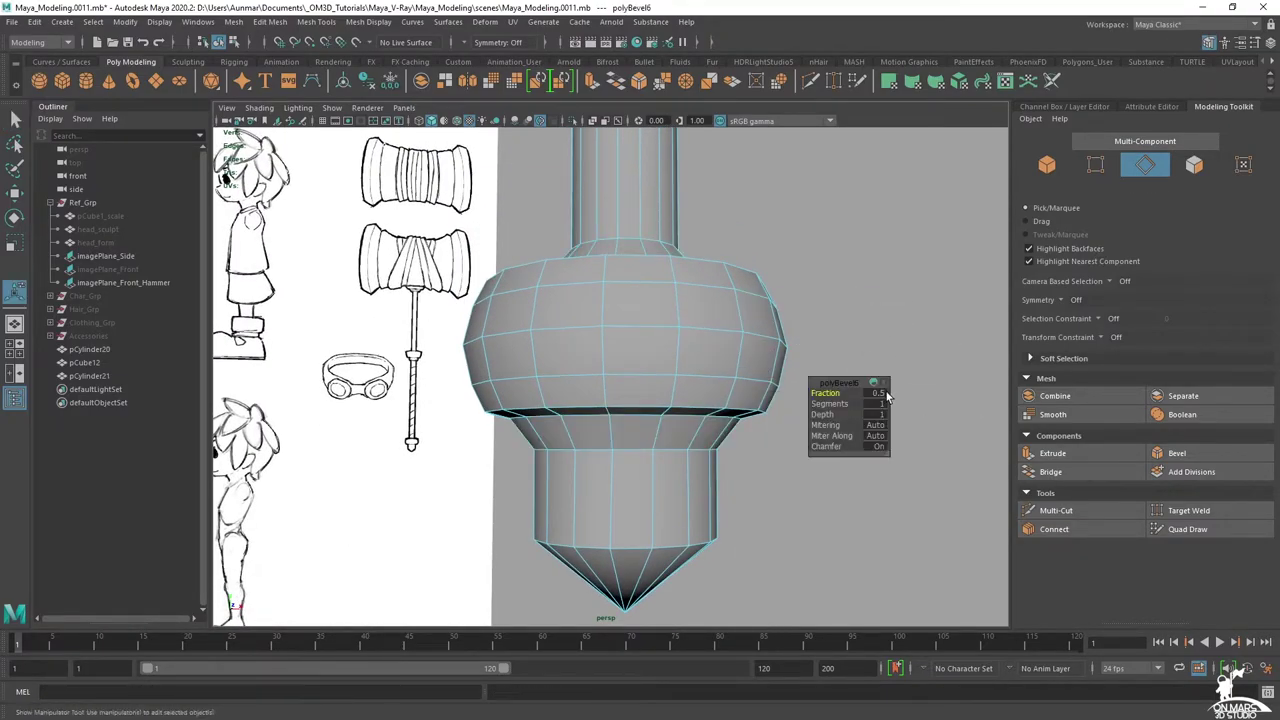
{"action": "type", "text": ".35"}
{"action": "key", "text": "Return"}
{"action": "type", "text": ".2"}
{"action": "key", "text": "Return"}
{"action": "key", "text": "Tab"}
{"action": "type", "text": "2"}
{"action": "key", "text": "Return"}
- Preview the pommel smoothed and deselected to check its rounded shape
{"action": "left_click_drag", "start_coordinate": [827, 374], "coordinate": [638, 334], "text": "alt"}
{"action": "key", "text": "q"}
{"action": "key", "text": "3"}
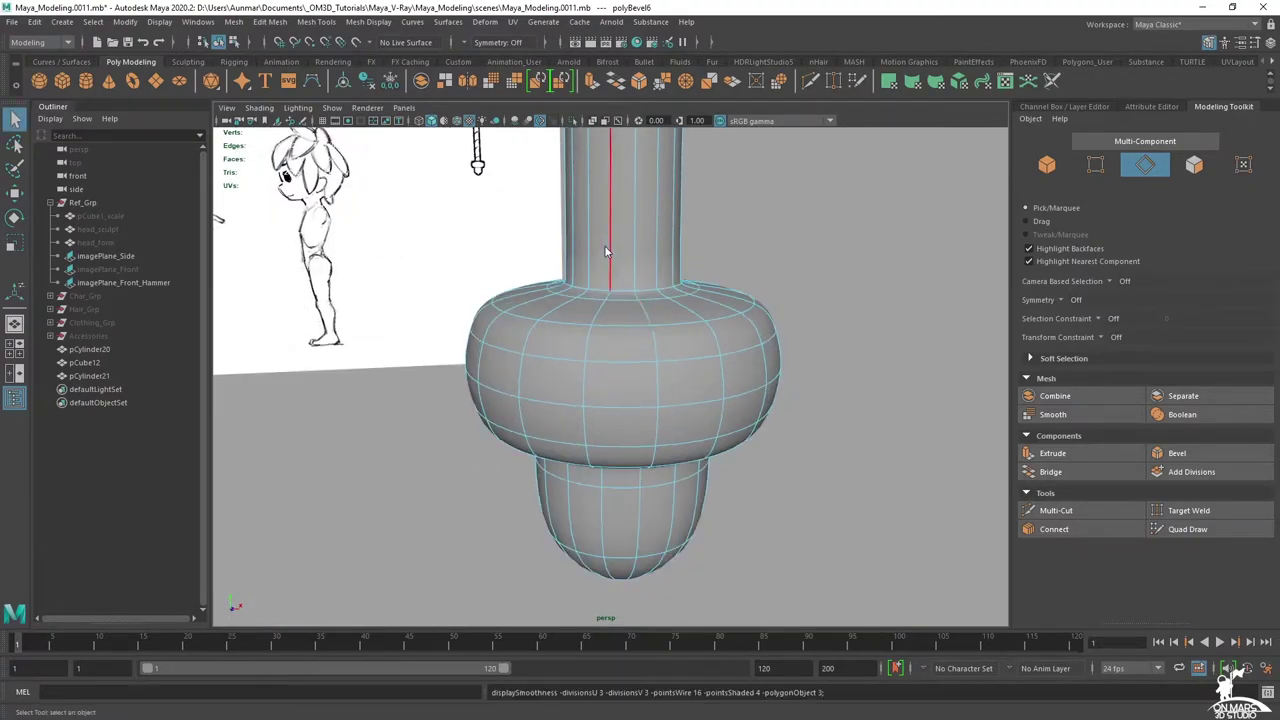
{"action": "right_click_drag", "start_coordinate": [604, 245], "coordinate": [670, 208]}
{"action": "left_click", "coordinate": [810, 294]}
{"action": "right_click_drag", "start_coordinate": [812, 300], "coordinate": [722, 338], "text": "alt"}
{"action": "left_click_drag", "start_coordinate": [722, 338], "coordinate": [711, 306], "text": "alt"}
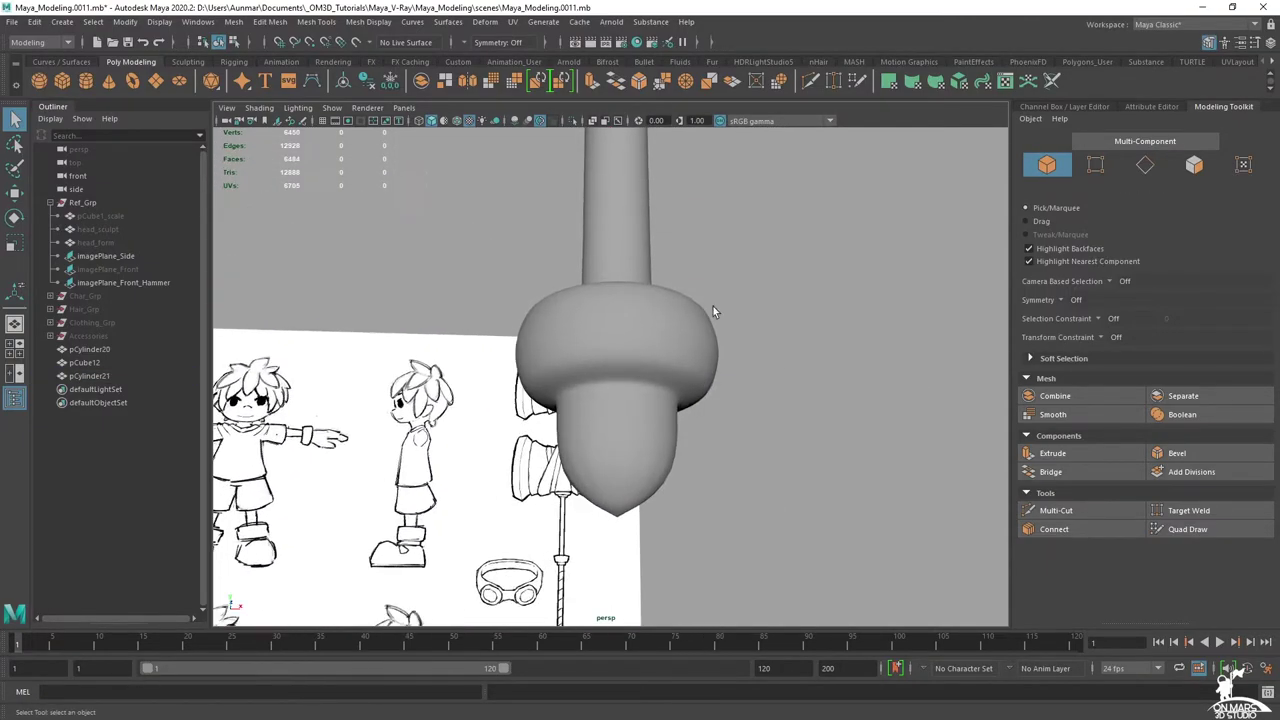
- Bevel the edge loop at the base of the pommel's pointed tip with fraction 0.15 and 2 segments
{"action": "left_click", "coordinate": [641, 365]}
{"action": "key", "text": "1"}
{"action": "middle_click_drag", "start_coordinate": [652, 413], "coordinate": [668, 334], "text": "alt"}
{"action": "right_click_drag", "start_coordinate": [648, 285], "coordinate": [647, 250]}
{"action": "double_click", "coordinate": [625, 385]}
{"action": "left_click_drag", "start_coordinate": [626, 386], "coordinate": [682, 398], "text": "alt"}
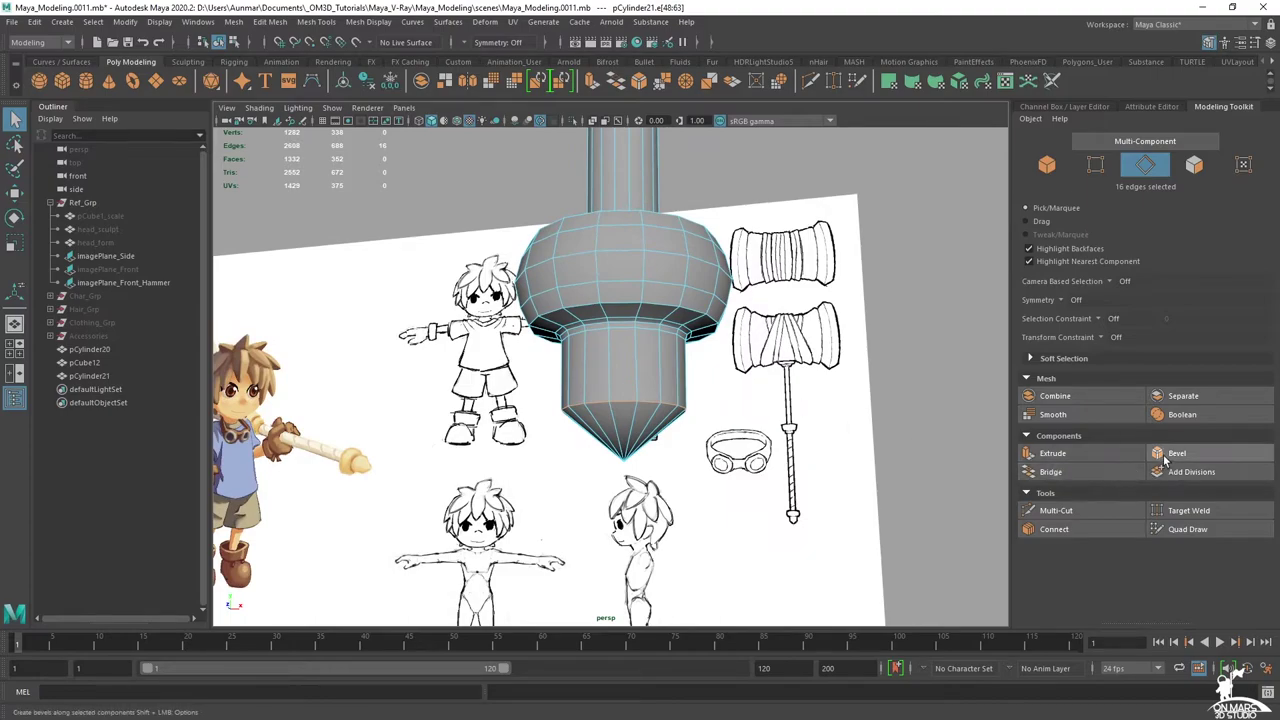
{"action": "left_click", "coordinate": [1167, 456]}
{"action": "right_click_drag", "start_coordinate": [737, 345], "coordinate": [748, 348], "text": "alt"}
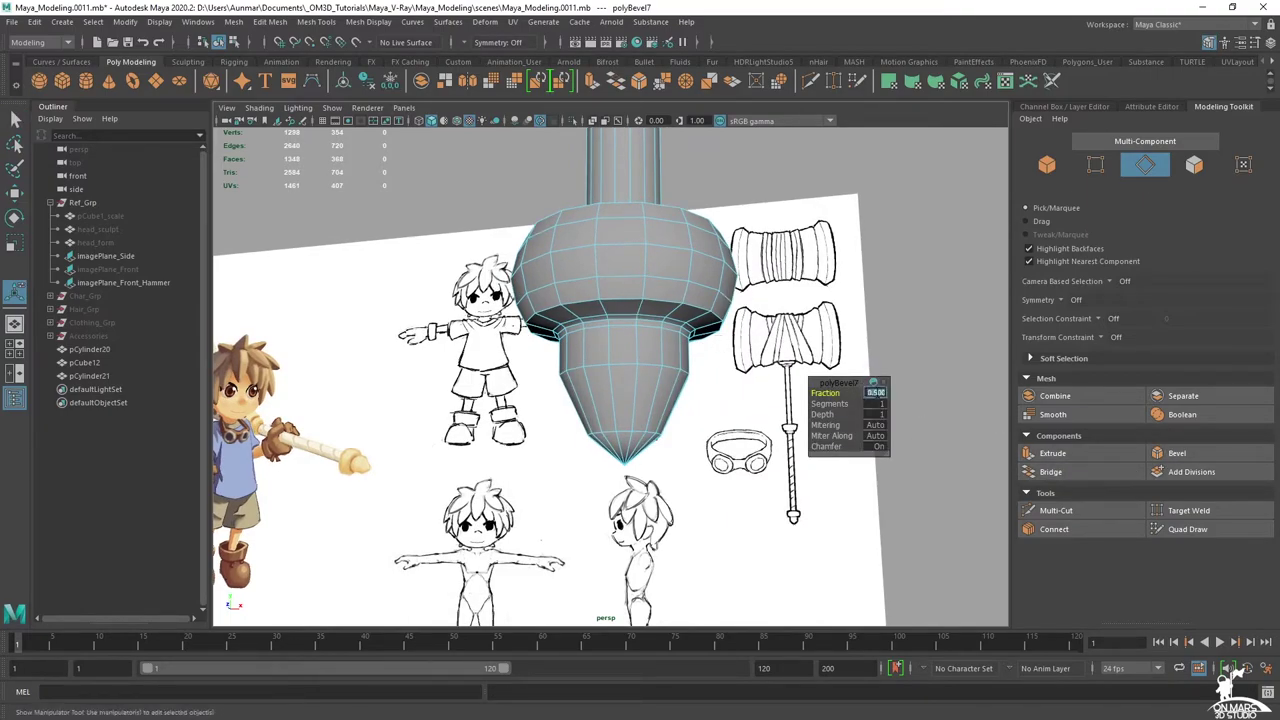
{"action": "type", "text": ".2"}
{"action": "key", "text": "Return"}
{"action": "type", "text": ".15"}
{"action": "key", "text": "Return"}
{"action": "type", "text": "2"}
{"action": "key", "text": "Return"}
- Check the beveled tip against the front reference and preview the whole handle smoothed
{"action": "left_click_drag", "start_coordinate": [612, 384], "coordinate": [629, 343], "text": "alt"}
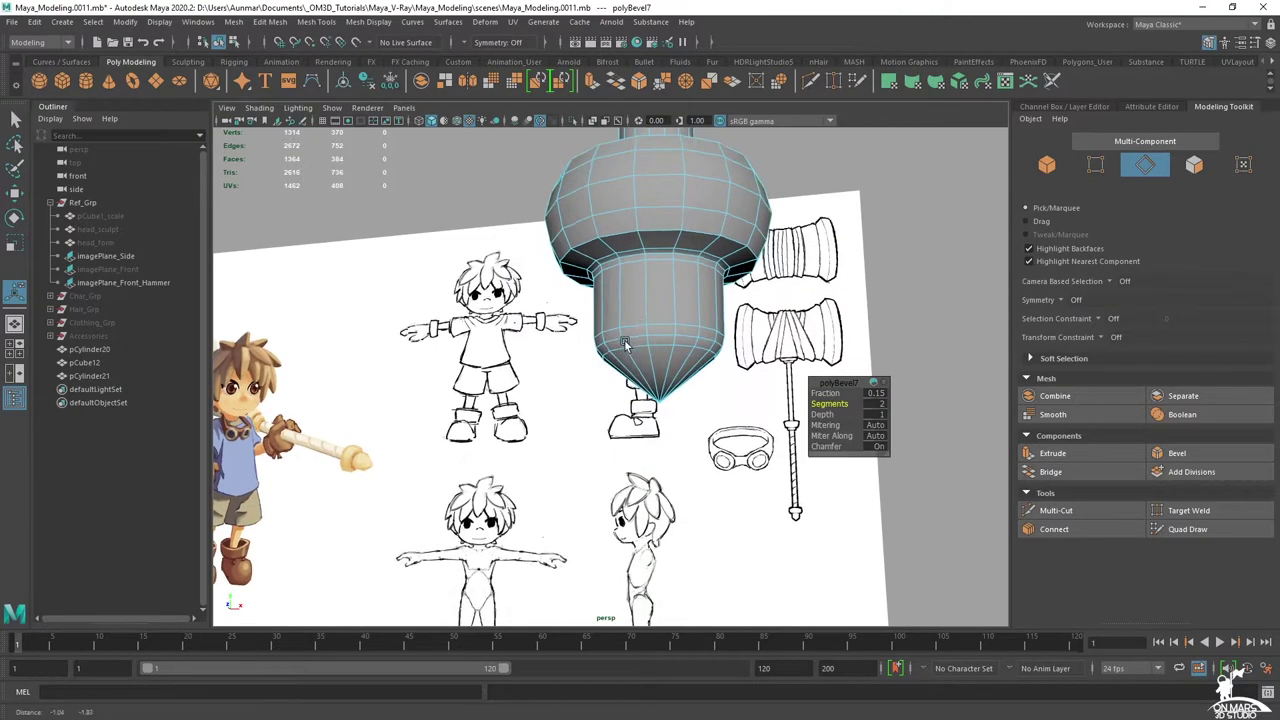
{"action": "key", "text": "space"}
{"action": "key", "text": "space"}
{"action": "middle_click_drag", "start_coordinate": [608, 355], "coordinate": [611, 249], "text": "alt"}
{"action": "middle_click_drag", "start_coordinate": [646, 344], "coordinate": [620, 341], "text": "alt"}
{"action": "key", "text": "space"}
{"action": "key", "text": "space"}
{"action": "left_click_drag", "start_coordinate": [799, 268], "coordinate": [807, 308], "text": "alt"}
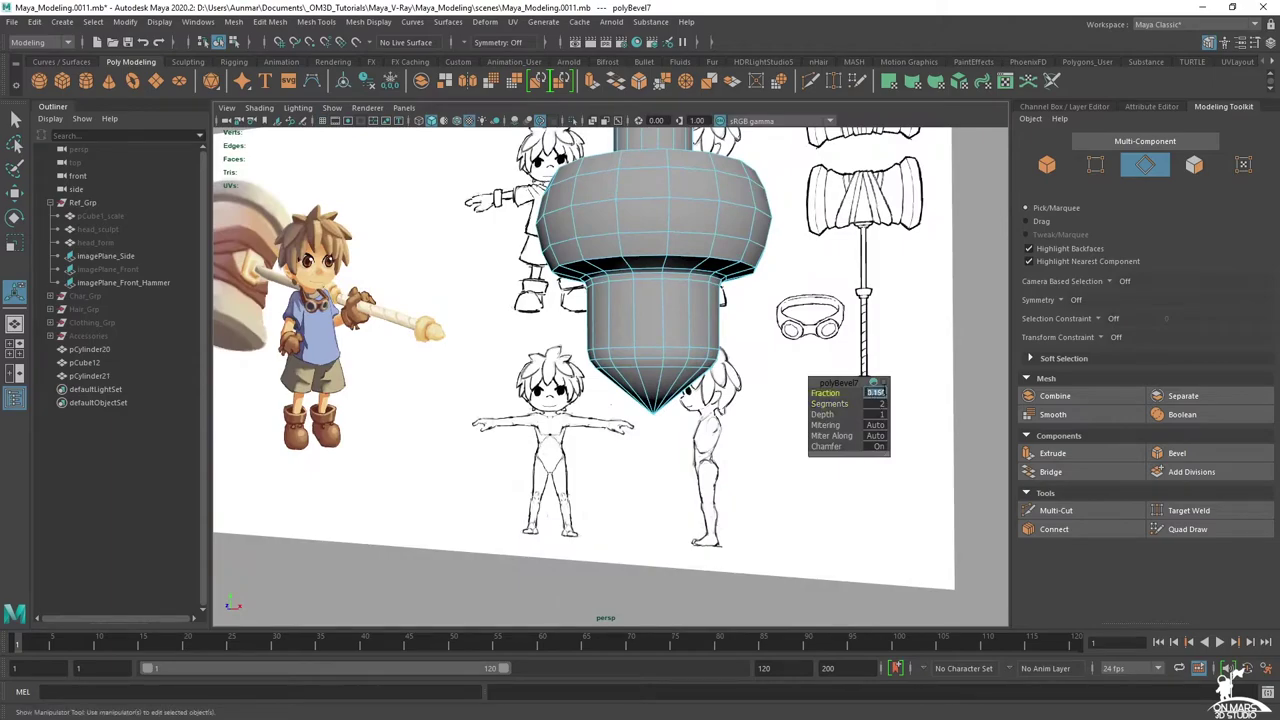
{"action": "key", "text": "Return"}
{"action": "key", "text": "q"}
{"action": "key", "text": "F8"}
{"action": "key", "text": "3"}
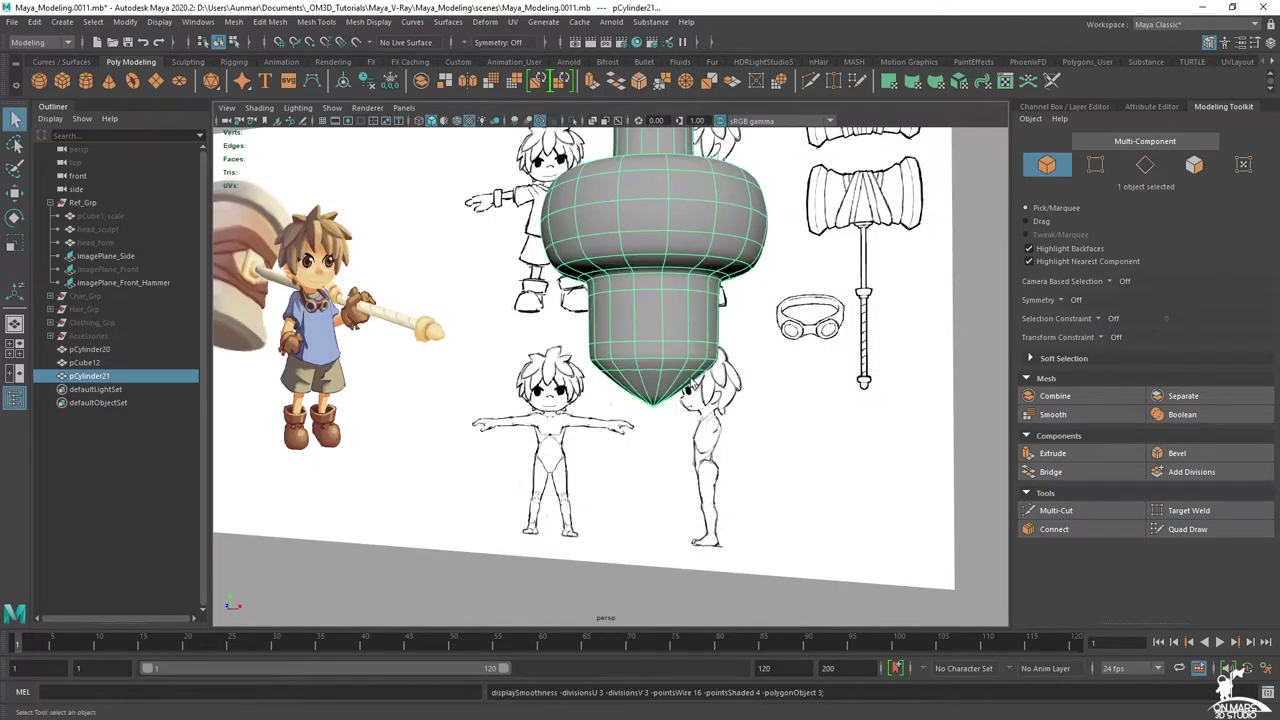
- Select the four edge loops along the collar's bottom rim, lower shaft junction, section junction and the wide section's lower corner
{"action": "left_click", "coordinate": [728, 300]}
{"action": "right_click_drag", "start_coordinate": [715, 305], "coordinate": [655, 326], "text": "alt"}
{"action": "left_click_drag", "start_coordinate": [655, 326], "coordinate": [706, 334], "text": "alt"}
{"action": "left_click", "coordinate": [686, 263]}
{"action": "middle_click_drag", "start_coordinate": [674, 295], "coordinate": [680, 560], "text": "alt"}
{"action": "right_click_drag", "start_coordinate": [612, 372], "coordinate": [657, 360], "text": "alt"}
{"action": "left_click_drag", "start_coordinate": [657, 360], "coordinate": [610, 290], "text": "alt"}
{"action": "middle_click_drag", "start_coordinate": [585, 210], "coordinate": [592, 275], "text": "alt"}
{"action": "right_click_drag", "start_coordinate": [570, 270], "coordinate": [703, 352], "text": "alt"}
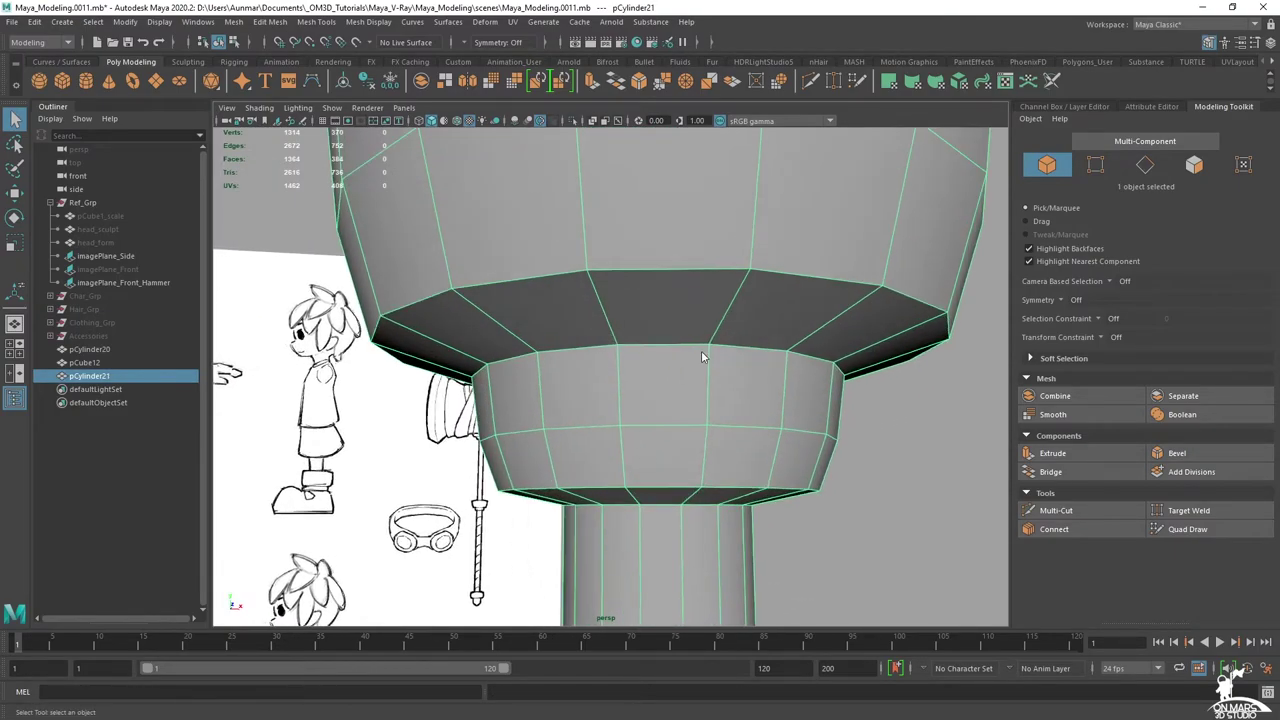
{"action": "key", "text": "F10"}
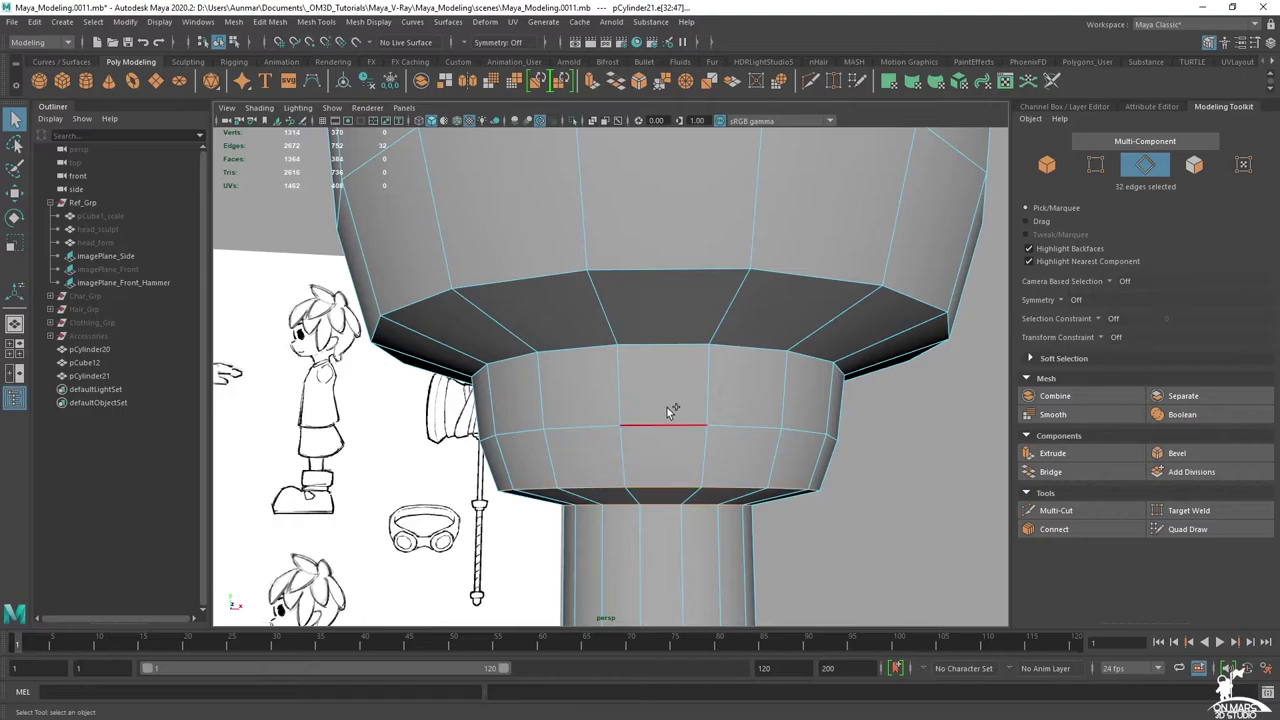
{"action": "double_click", "coordinate": [665, 319], "text": "shift"}
{"action": "double_click", "coordinate": [673, 256], "text": "shift"}
- Add the loops at the collar's top rim and upper shaft junction to the edge selection
{"action": "right_click_drag", "start_coordinate": [762, 268], "coordinate": [698, 277], "text": "alt"}
{"action": "middle_click_drag", "start_coordinate": [698, 277], "coordinate": [683, 246], "text": "alt"}
{"action": "right_click_drag", "start_coordinate": [650, 262], "coordinate": [667, 297], "text": "alt"}
{"action": "left_click_drag", "start_coordinate": [667, 297], "coordinate": [637, 376], "text": "alt"}
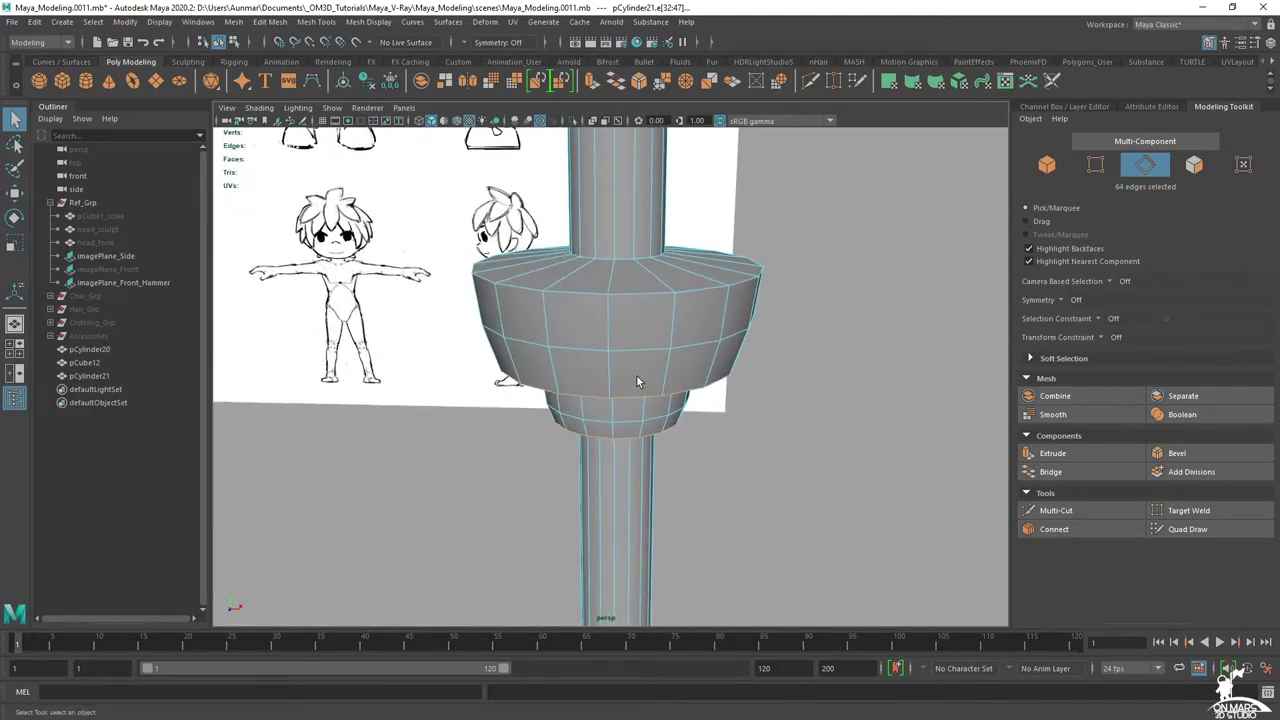
{"action": "double_click", "coordinate": [598, 261], "text": "shift"}
{"action": "left_click_drag", "start_coordinate": [608, 298], "coordinate": [648, 296], "text": "alt"}
{"action": "right_click_drag", "start_coordinate": [648, 296], "coordinate": [647, 309], "text": "alt"}
{"action": "middle_click_drag", "start_coordinate": [645, 245], "coordinate": [640, 302], "text": "alt"}
{"action": "left_click_drag", "start_coordinate": [641, 308], "coordinate": [625, 240], "text": "alt"}
{"action": "middle_click_drag", "start_coordinate": [603, 389], "coordinate": [592, 305], "text": "alt"}
{"action": "right_click_drag", "start_coordinate": [480, 312], "coordinate": [560, 317], "text": "alt"}
{"action": "middle_click_drag", "start_coordinate": [598, 245], "coordinate": [608, 362], "text": "alt"}
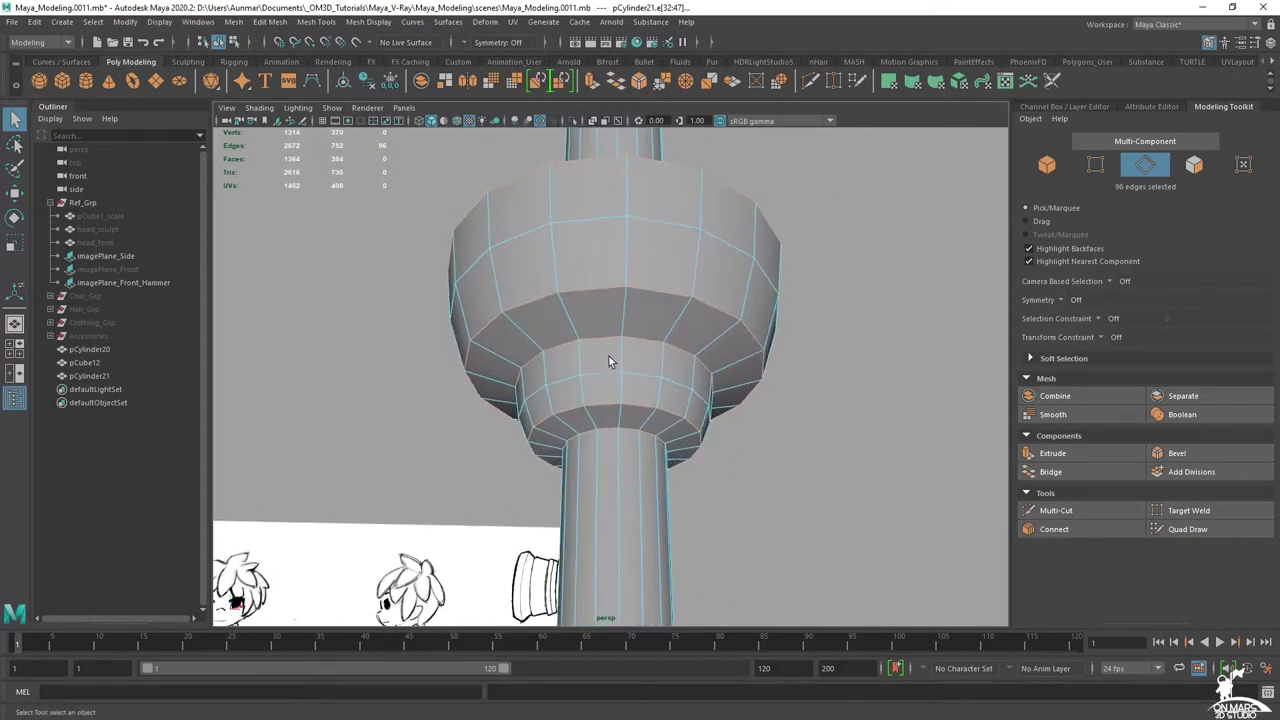
{"action": "left_click_drag", "start_coordinate": [608, 362], "coordinate": [622, 388], "text": "alt"}
{"action": "right_click_drag", "start_coordinate": [638, 378], "coordinate": [634, 375], "text": "alt"}
- Bevel the selected collar edge loops with a fraction of 0.3 and 2 segments
{"action": "right_click", "coordinate": [737, 342], "text": "shift"}
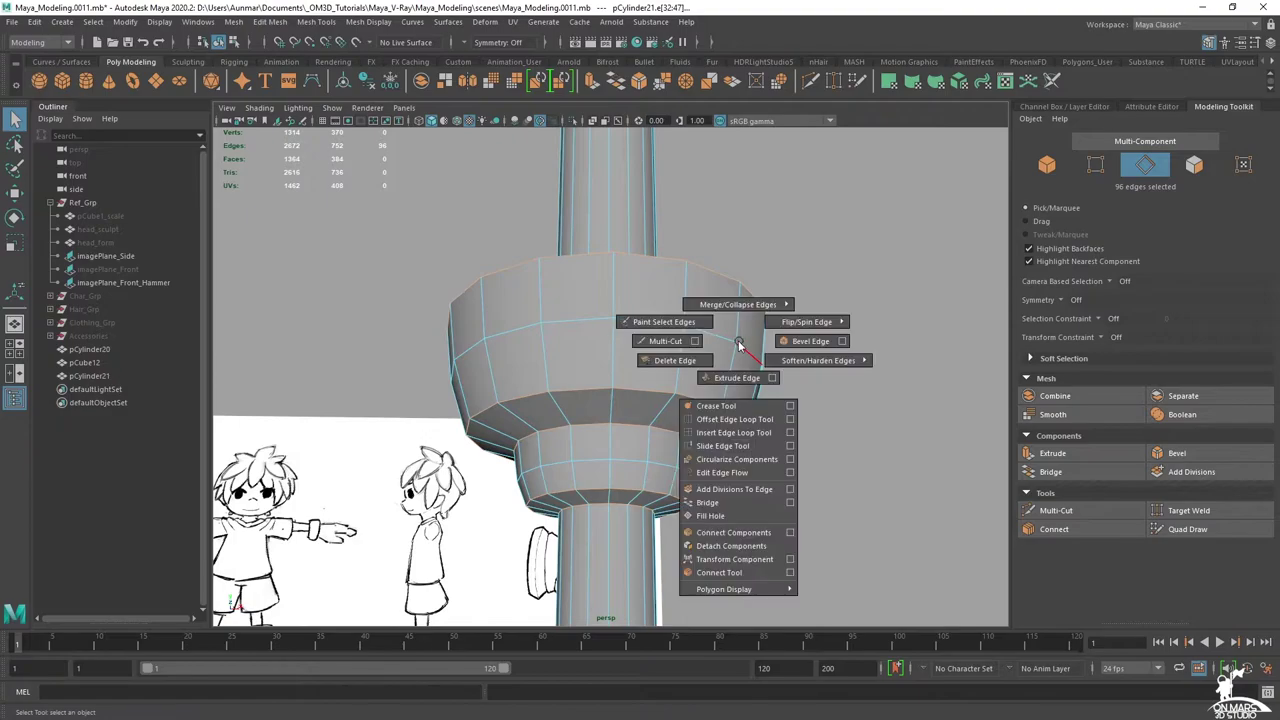
{"action": "right_click_drag", "start_coordinate": [781, 340], "coordinate": [787, 341], "text": "shift"}
{"action": "left_click_drag", "start_coordinate": [770, 342], "coordinate": [737, 376], "text": "alt"}
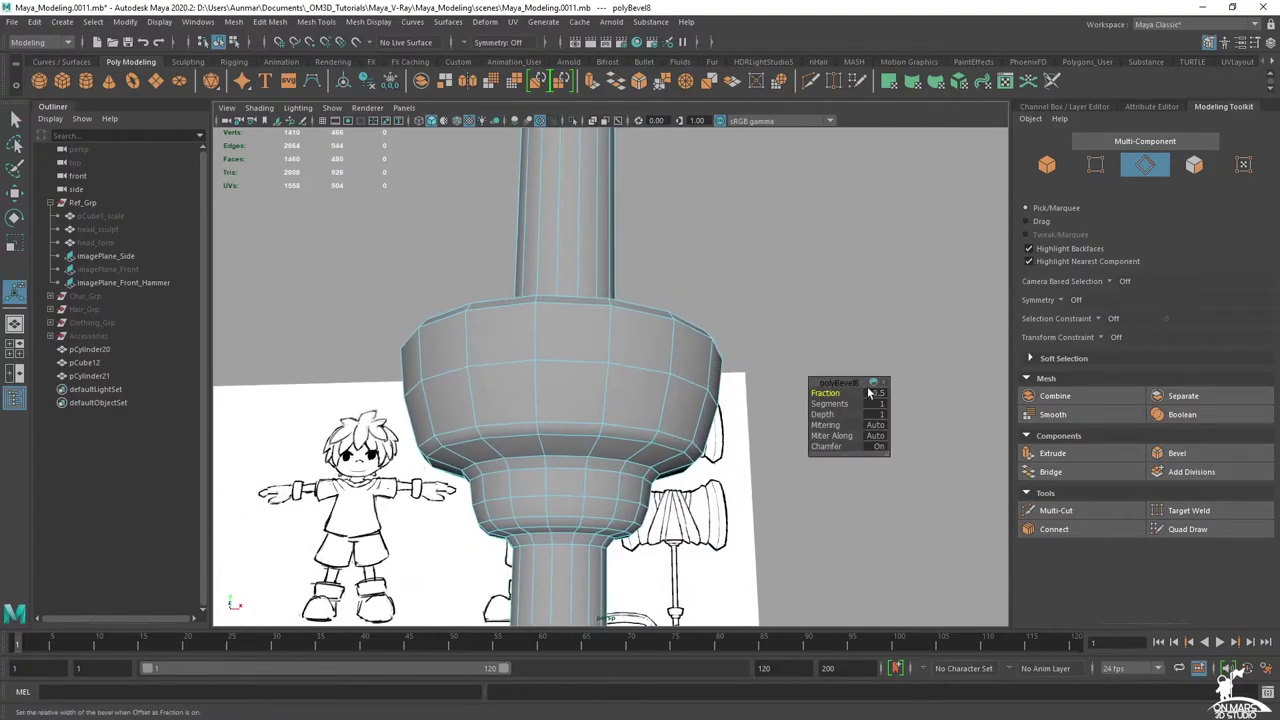
{"action": "type", "text": "2"}
{"action": "key", "text": "Return"}
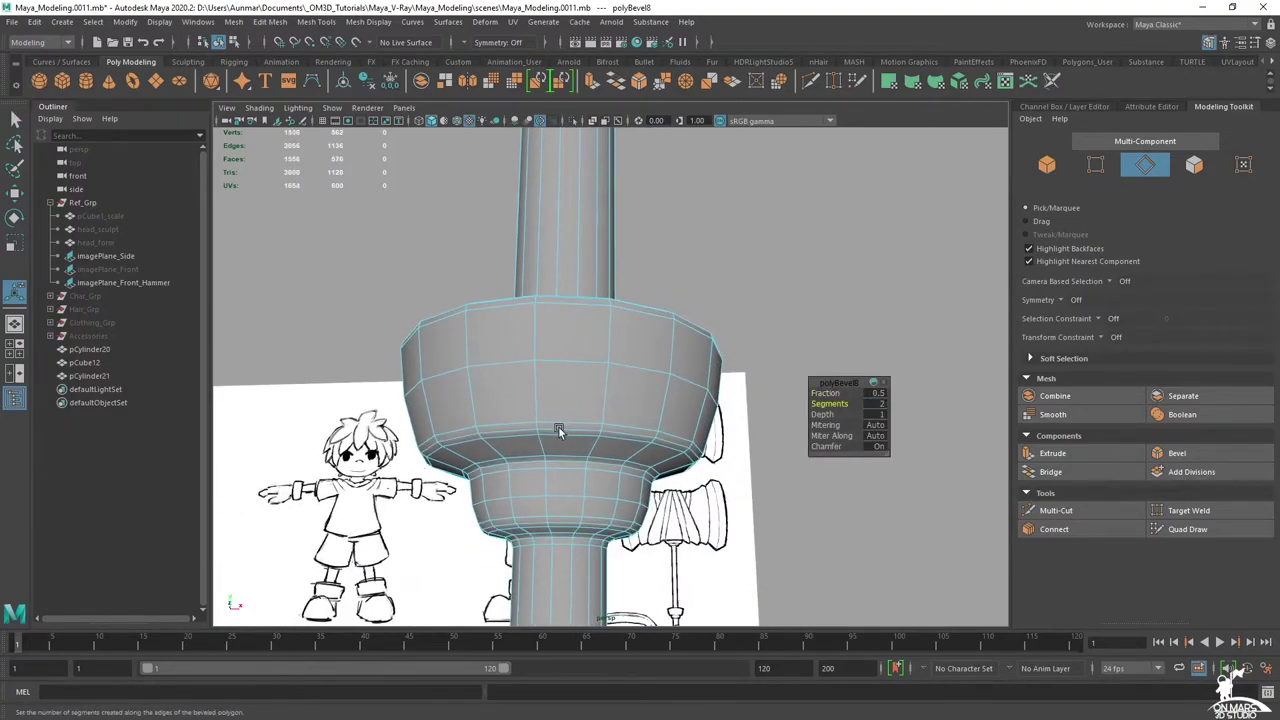
{"action": "middle_click_drag", "start_coordinate": [560, 430], "coordinate": [541, 316], "text": "alt"}
{"action": "right_click_drag", "start_coordinate": [541, 316], "coordinate": [586, 397], "text": "alt"}
{"action": "left_click", "coordinate": [877, 394]}
{"action": "type", "text": ".3"}
{"action": "key", "text": "Return"}
- Inspect the beveled collar up close and preview it smoothed in object mode
{"action": "right_click_drag", "start_coordinate": [504, 387], "coordinate": [480, 354], "text": "alt"}
{"action": "left_click_drag", "start_coordinate": [480, 354], "coordinate": [469, 383], "text": "alt"}
{"action": "right_click_drag", "start_coordinate": [469, 383], "coordinate": [554, 320], "text": "alt"}
{"action": "left_click_drag", "start_coordinate": [554, 320], "coordinate": [621, 268], "text": "alt"}
{"action": "key", "text": "q"}
{"action": "right_click_drag", "start_coordinate": [590, 268], "coordinate": [708, 250]}
{"action": "key", "text": "3"}
{"action": "left_click_drag", "start_coordinate": [728, 306], "coordinate": [905, 323], "text": "alt"}
- Undo the collar bevel to compare the smoothed shape without it, and redo it
{"action": "key", "text": "ctrl+z"}
{"action": "key", "text": "ctrl+z"}
{"action": "key", "text": "ctrl+z"}
{"action": "key", "text": "ctrl+z"}
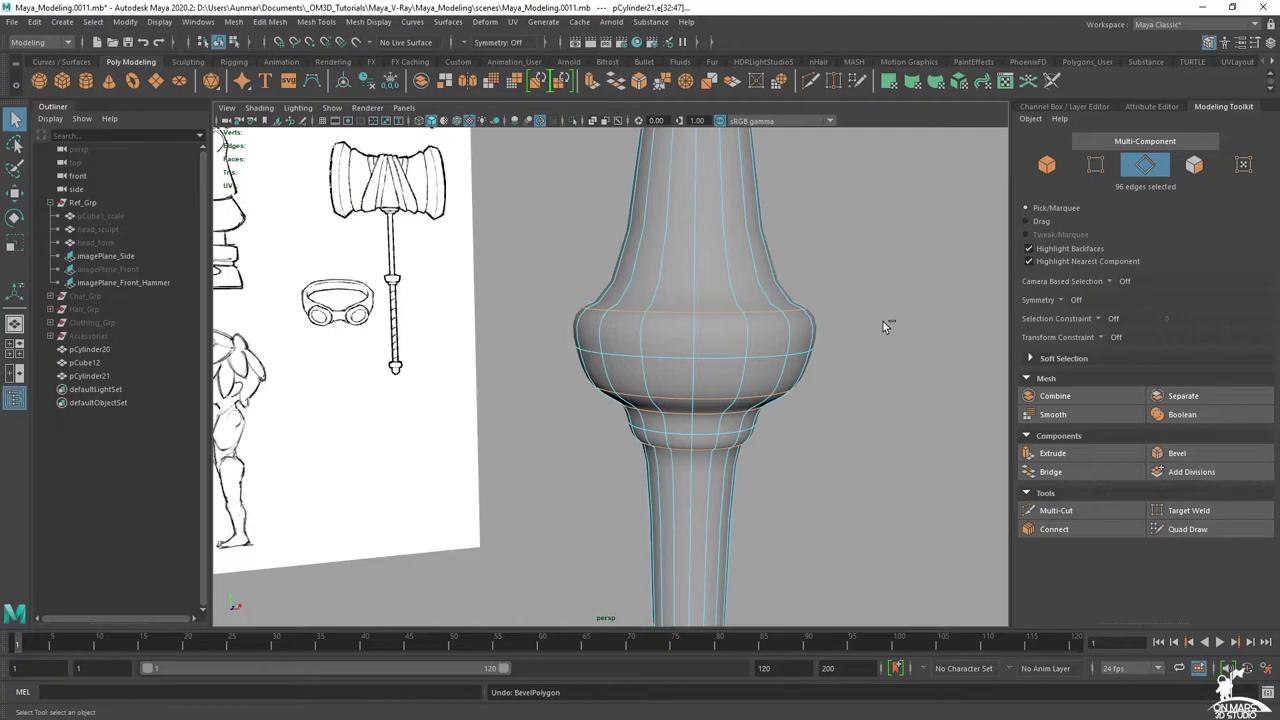
{"action": "key", "text": "shift+z"}
{"action": "key", "text": "shift+z"}
{"action": "key", "text": "shift+z"}
{"action": "key", "text": "shift+z"}
{"action": "key", "text": "shift+z"}
{"action": "left_click", "coordinate": [882, 321]}
- Select the ring of vertical edges around the shaft between the collar and the hammer head
{"action": "scroll", "coordinate": [882, 321], "scroll_direction": "down", "scroll_amount": 4}
{"action": "left_click_drag", "start_coordinate": [882, 323], "coordinate": [634, 384], "text": "alt"}
{"action": "left_click", "coordinate": [588, 345]}
{"action": "scroll", "coordinate": [588, 341], "scroll_direction": "up", "scroll_amount": 3}
{"action": "scroll", "coordinate": [597, 399], "scroll_direction": "up", "scroll_amount": 5}
{"action": "scroll", "coordinate": [655, 393], "scroll_direction": "down", "scroll_amount": 5}
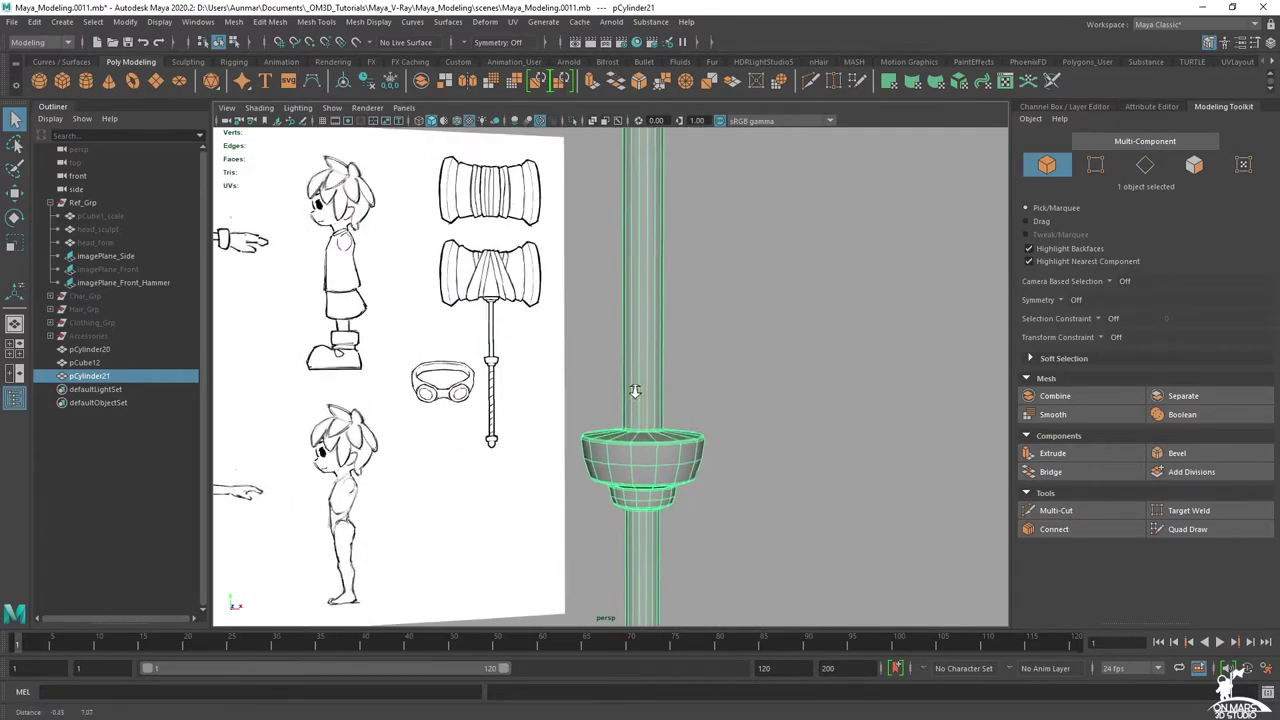
{"action": "scroll", "coordinate": [625, 361], "scroll_direction": "down", "scroll_amount": 3}
{"action": "right_click_drag", "start_coordinate": [629, 262], "coordinate": [629, 220]}
{"action": "double_click", "coordinate": [634, 248], "text": "ctrl"}
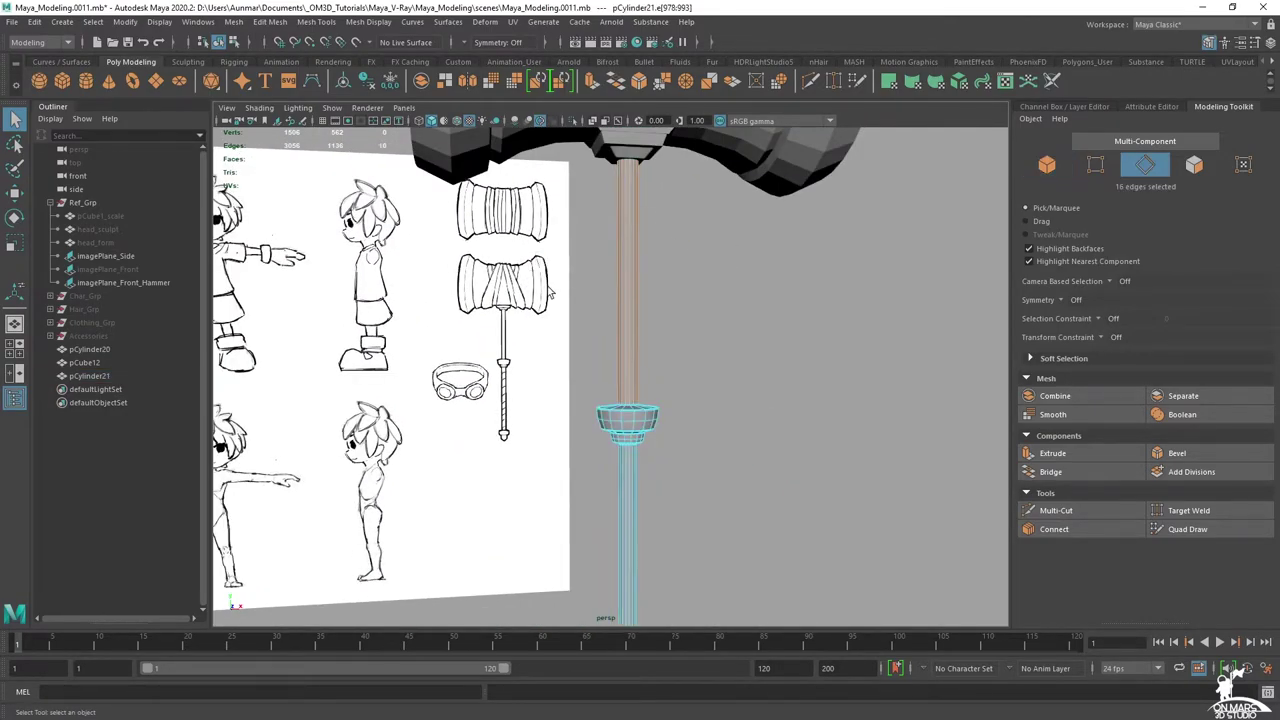
{"action": "middle_click_drag", "start_coordinate": [644, 290], "coordinate": [630, 230], "text": "alt"}
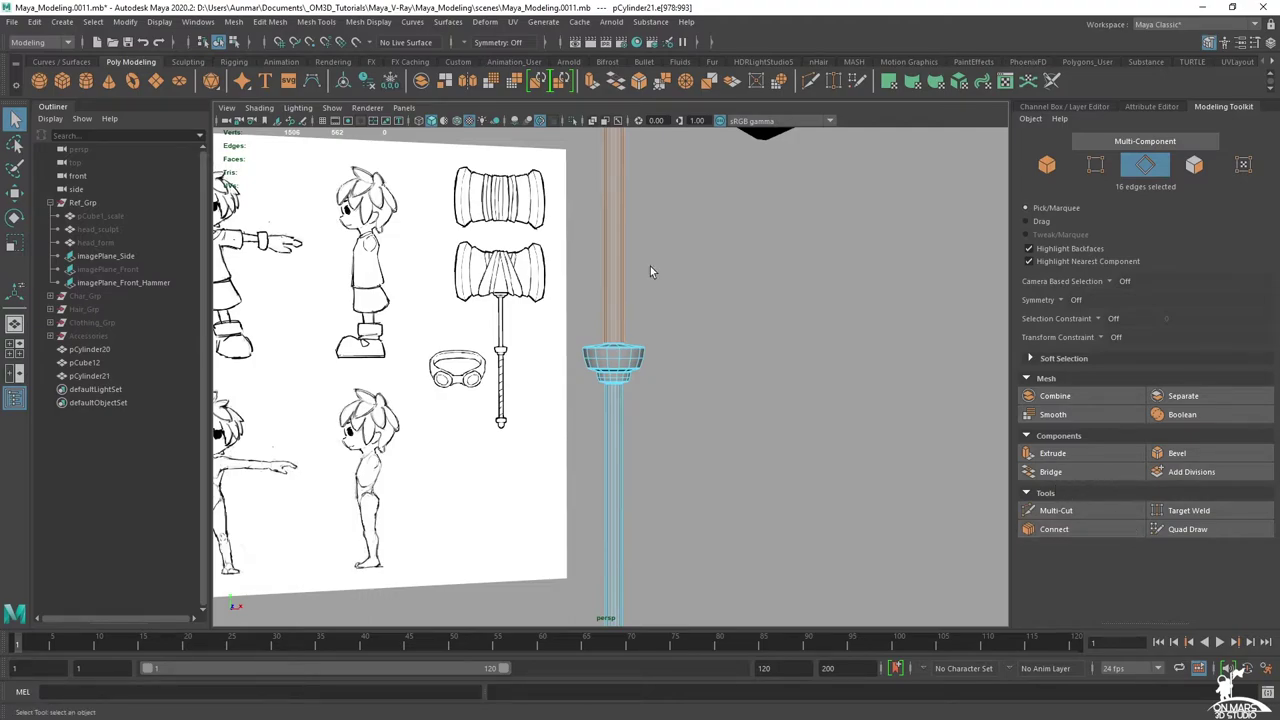
{"action": "scroll", "coordinate": [693, 398], "scroll_direction": "down", "scroll_amount": 1}
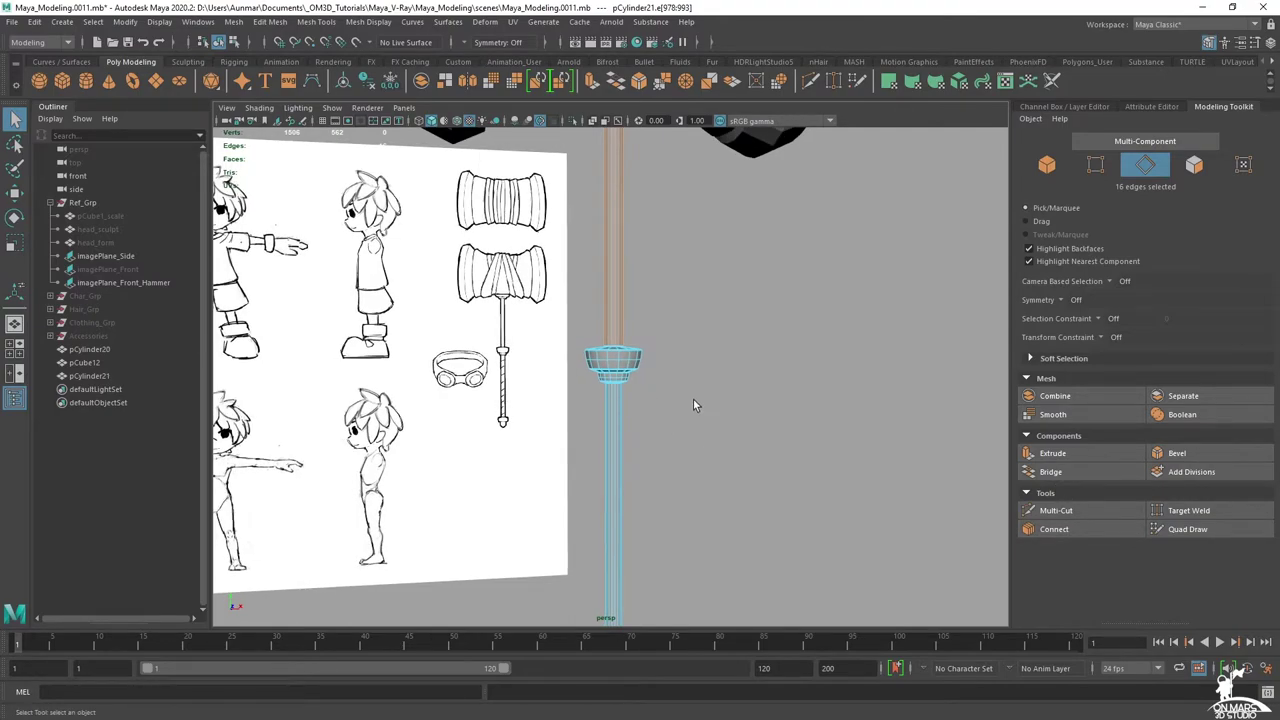
- Connect the selected shaft edges above the collar with evenly spaced edge loops
{"action": "scroll", "coordinate": [656, 328], "scroll_direction": "down", "scroll_amount": 1}
{"action": "scroll", "coordinate": [647, 348], "scroll_direction": "up", "scroll_amount": 6}
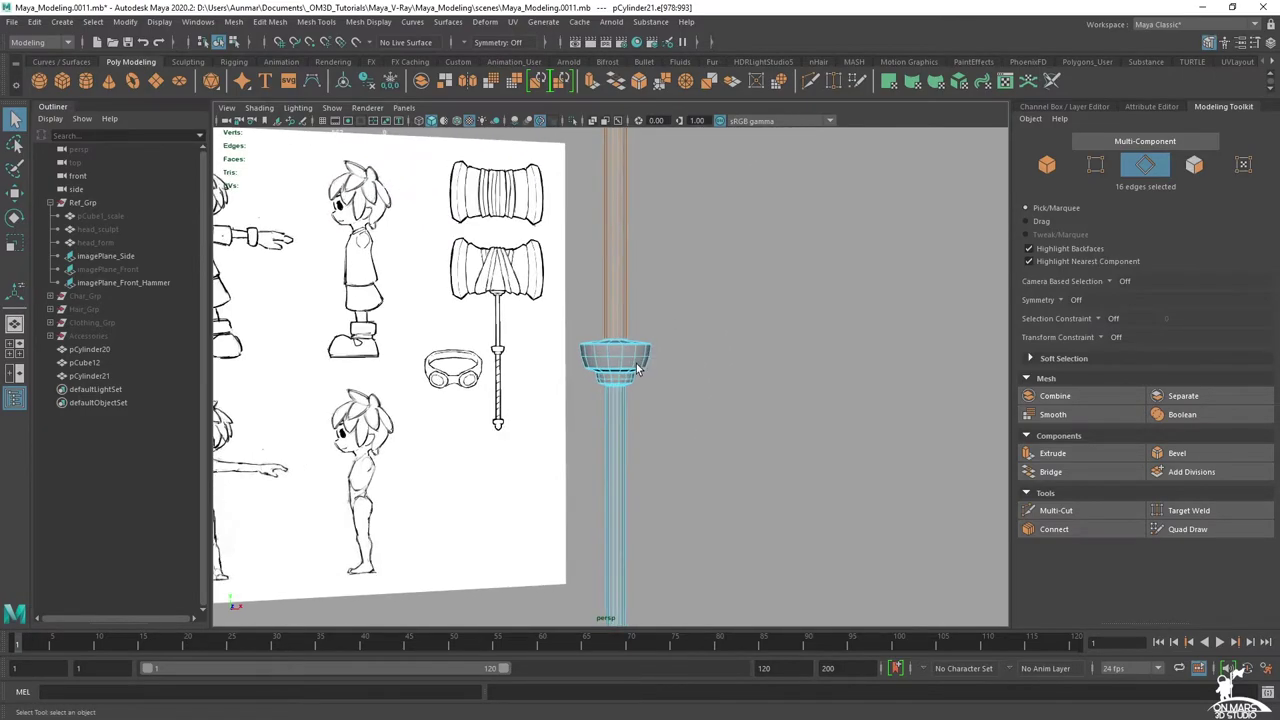
{"action": "left_click_drag", "start_coordinate": [645, 352], "coordinate": [627, 346], "text": "alt"}
{"action": "scroll", "coordinate": [630, 344], "scroll_direction": "down", "scroll_amount": 4}
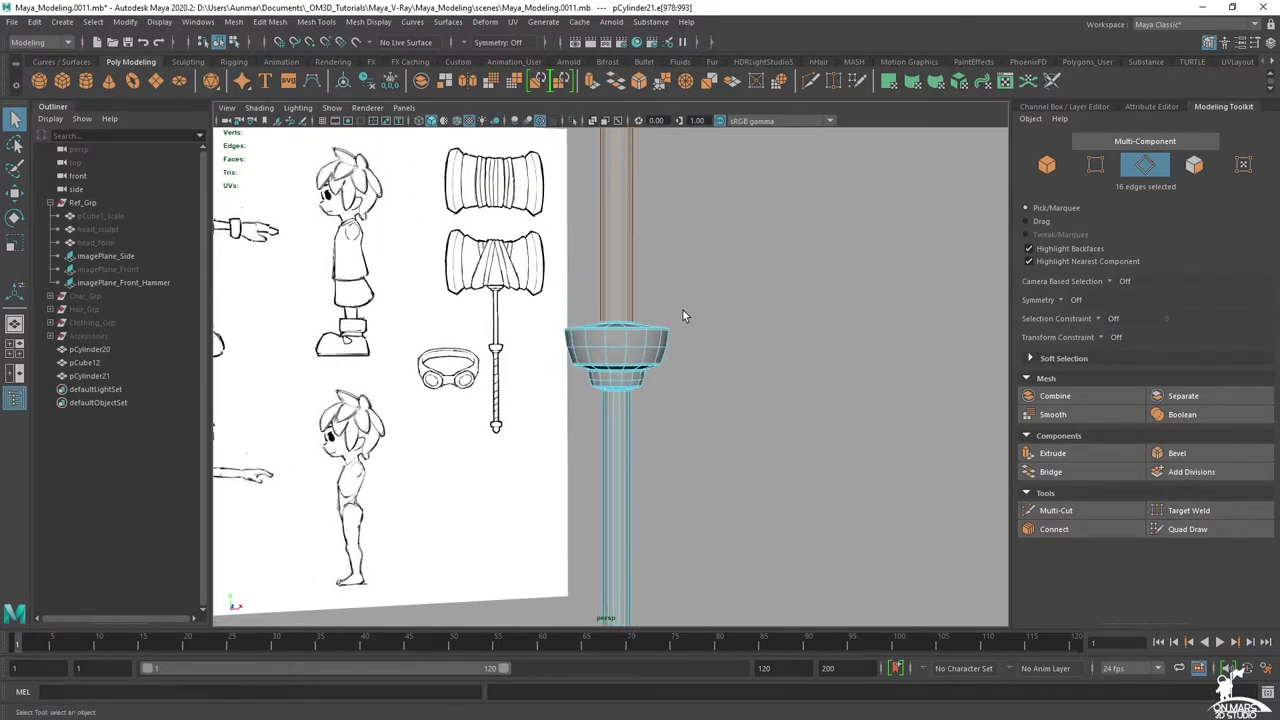
{"action": "left_click", "coordinate": [1052, 532]}
{"action": "middle_click_drag", "start_coordinate": [718, 357], "coordinate": [703, 295], "text": "alt"}
{"action": "key", "text": "q"}
- Select the vertical edges of the shaft between the collar and the pommel and connect them with 3 segments
{"action": "scroll", "coordinate": [770, 368], "scroll_direction": "down", "scroll_amount": 5}
{"action": "scroll", "coordinate": [735, 416], "scroll_direction": "up", "scroll_amount": 2}
{"action": "left_click_drag", "start_coordinate": [655, 350], "coordinate": [562, 384]}
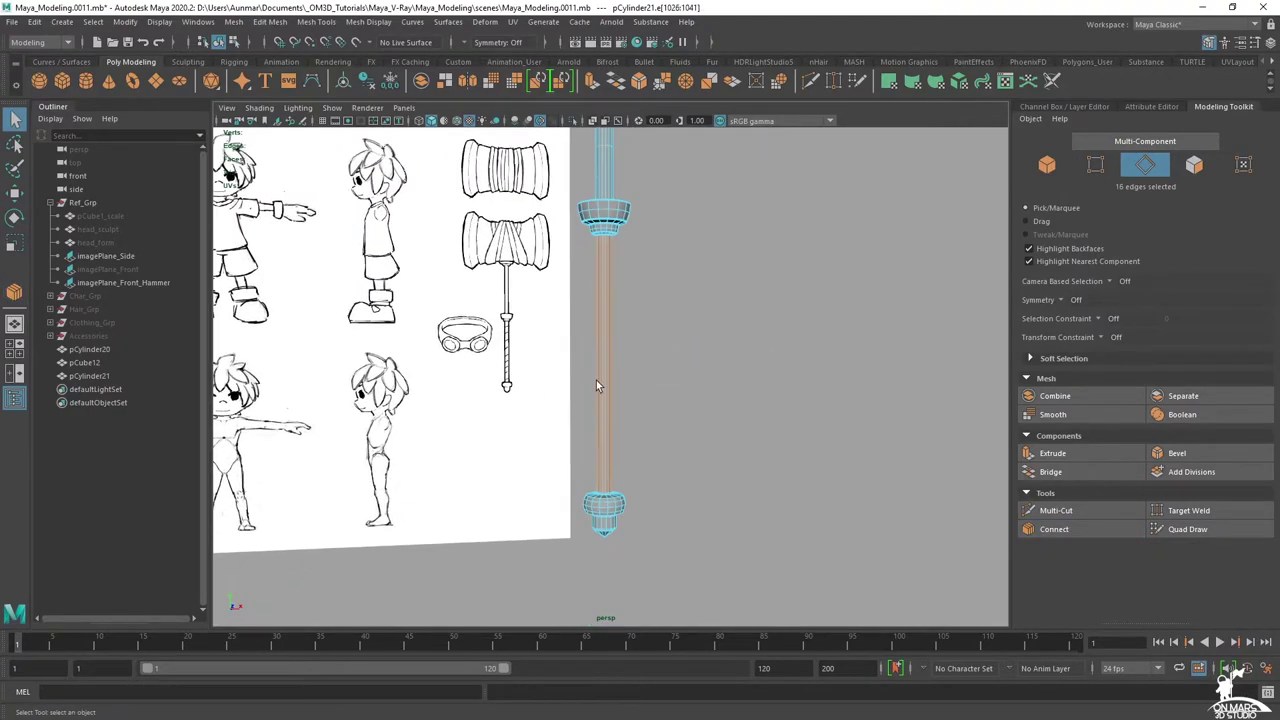
{"action": "scroll", "coordinate": [638, 383], "scroll_direction": "up", "scroll_amount": 4}
{"action": "key", "text": "g"}
{"action": "key", "text": "ctrl+z"}
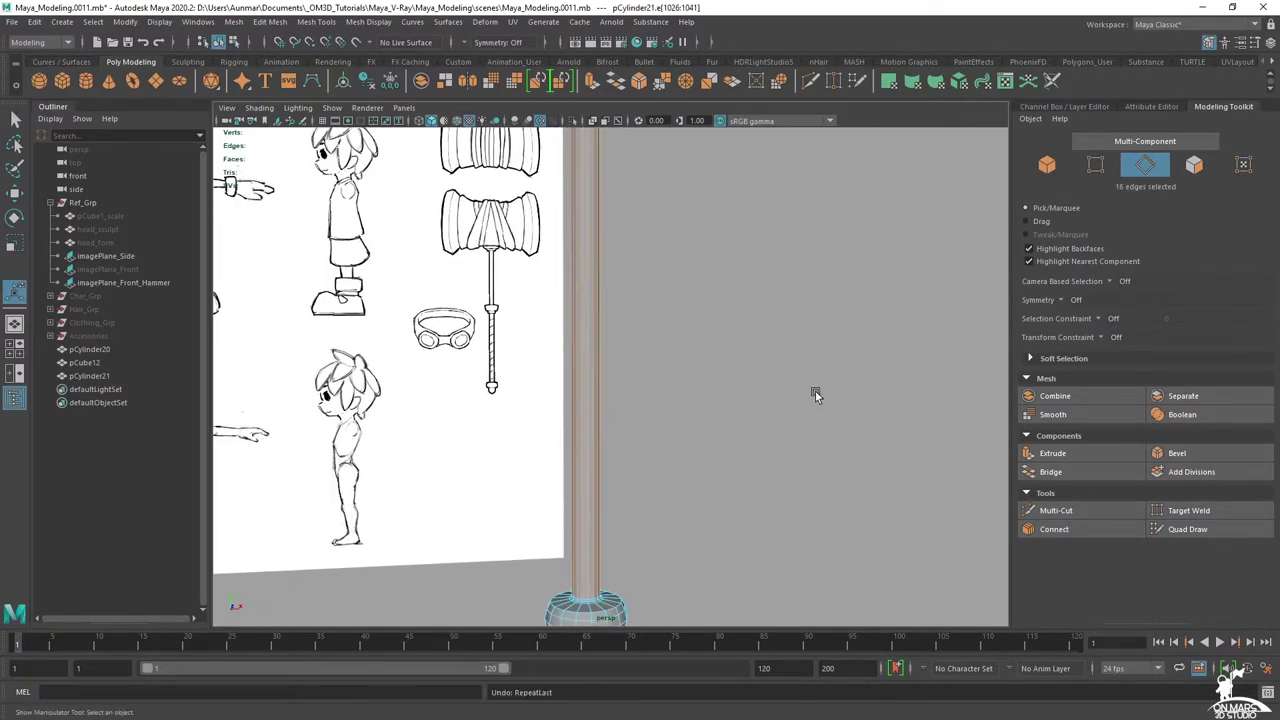
{"action": "left_click", "coordinate": [1089, 529]}
{"action": "left_click_drag", "start_coordinate": [727, 337], "coordinate": [719, 346], "text": "alt"}
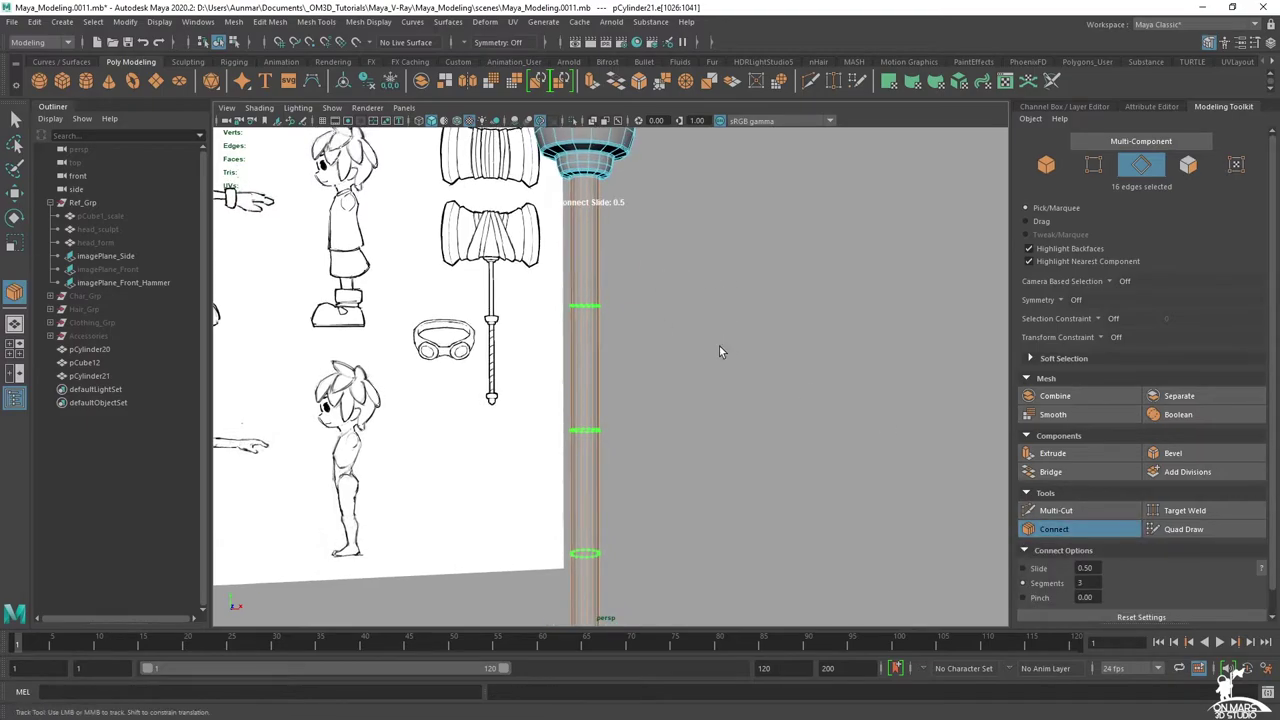
{"action": "key", "text": "q"}
- Preview the handle smoothed in object mode and examine its shaft and pommel up close
{"action": "right_click_drag", "start_coordinate": [719, 346], "coordinate": [661, 373], "text": "alt"}
{"action": "left_click_drag", "start_coordinate": [661, 373], "coordinate": [608, 326], "text": "alt"}
{"action": "key", "text": "3"}
{"action": "right_click_drag", "start_coordinate": [613, 277], "coordinate": [700, 238]}
{"action": "left_click", "coordinate": [780, 254]}
{"action": "left_click_drag", "start_coordinate": [662, 340], "coordinate": [620, 378], "text": "alt"}
{"action": "middle_click_drag", "start_coordinate": [620, 378], "coordinate": [630, 180], "text": "alt"}
{"action": "right_click_drag", "start_coordinate": [630, 180], "coordinate": [685, 306], "text": "alt"}
{"action": "scroll", "coordinate": [683, 302], "scroll_direction": "up", "scroll_amount": 6}
{"action": "scroll", "coordinate": [605, 366], "scroll_direction": "down", "scroll_amount": 5}
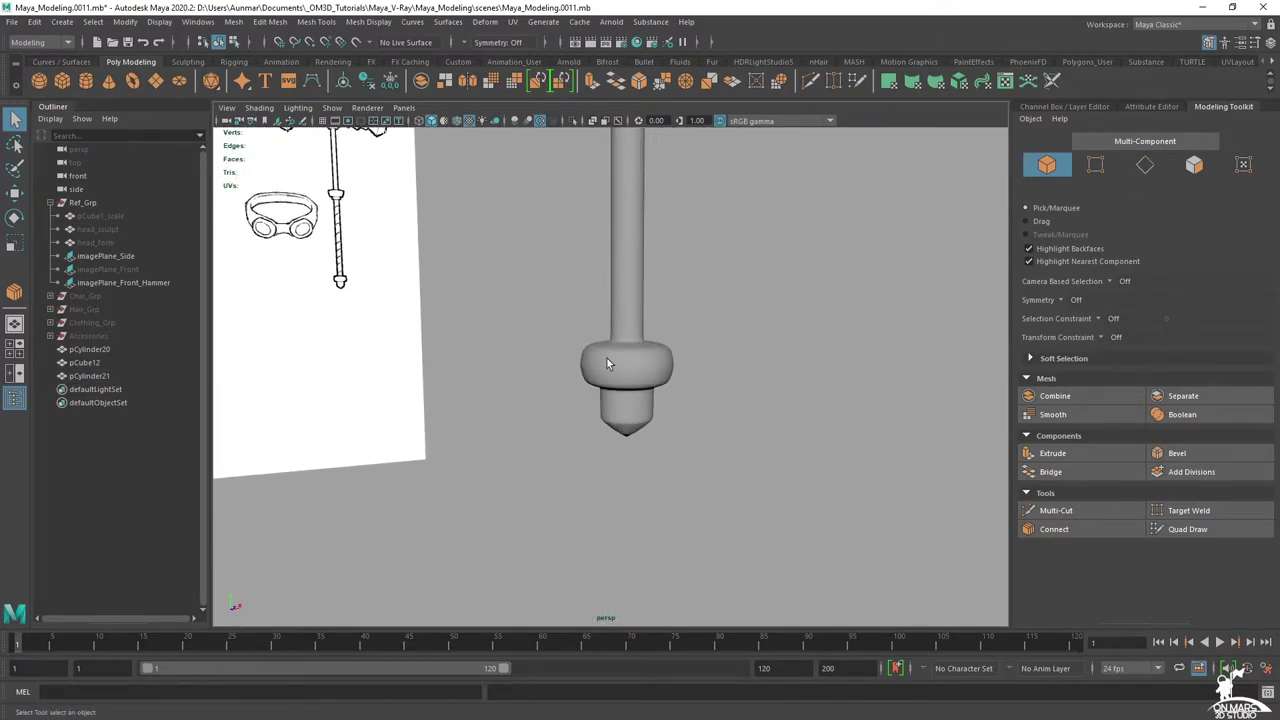
- Return the handle to its unsmoothed display and examine the shaft up to the hammer head
{"action": "left_click", "coordinate": [605, 360]}
{"action": "key", "text": "1"}
{"action": "scroll", "coordinate": [640, 363], "scroll_direction": "up", "scroll_amount": 4}
{"action": "scroll", "coordinate": [640, 350], "scroll_direction": "down", "scroll_amount": 4}
{"action": "middle_click_drag", "start_coordinate": [660, 165], "coordinate": [646, 318], "text": "alt"}
{"action": "scroll", "coordinate": [565, 220], "scroll_direction": "up", "scroll_amount": 4}
{"action": "middle_click_drag", "start_coordinate": [626, 195], "coordinate": [645, 465], "text": "alt"}
{"action": "scroll", "coordinate": [729, 380], "scroll_direction": "down", "scroll_amount": 3}
{"action": "left_click_drag", "start_coordinate": [729, 380], "coordinate": [701, 349], "text": "alt"}
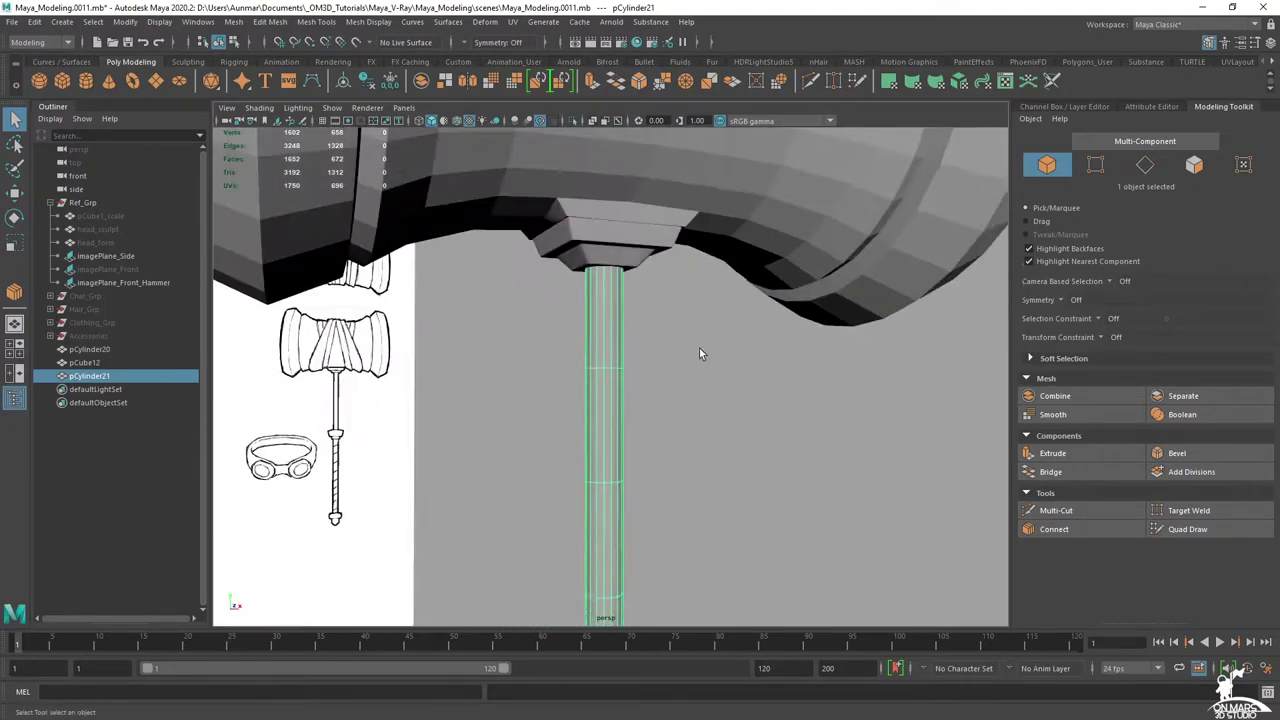
- Select the hammer head and frame it in the front view over the reference drawing
{"action": "scroll", "coordinate": [695, 340], "scroll_direction": "down", "scroll_amount": 4}
{"action": "left_click_drag", "start_coordinate": [586, 257], "coordinate": [550, 254], "text": "alt"}
{"action": "left_click", "coordinate": [563, 253]}
{"action": "middle_click_drag", "start_coordinate": [563, 253], "coordinate": [638, 310], "text": "alt"}
{"action": "left_click_drag", "start_coordinate": [610, 258], "coordinate": [663, 235], "text": "alt"}
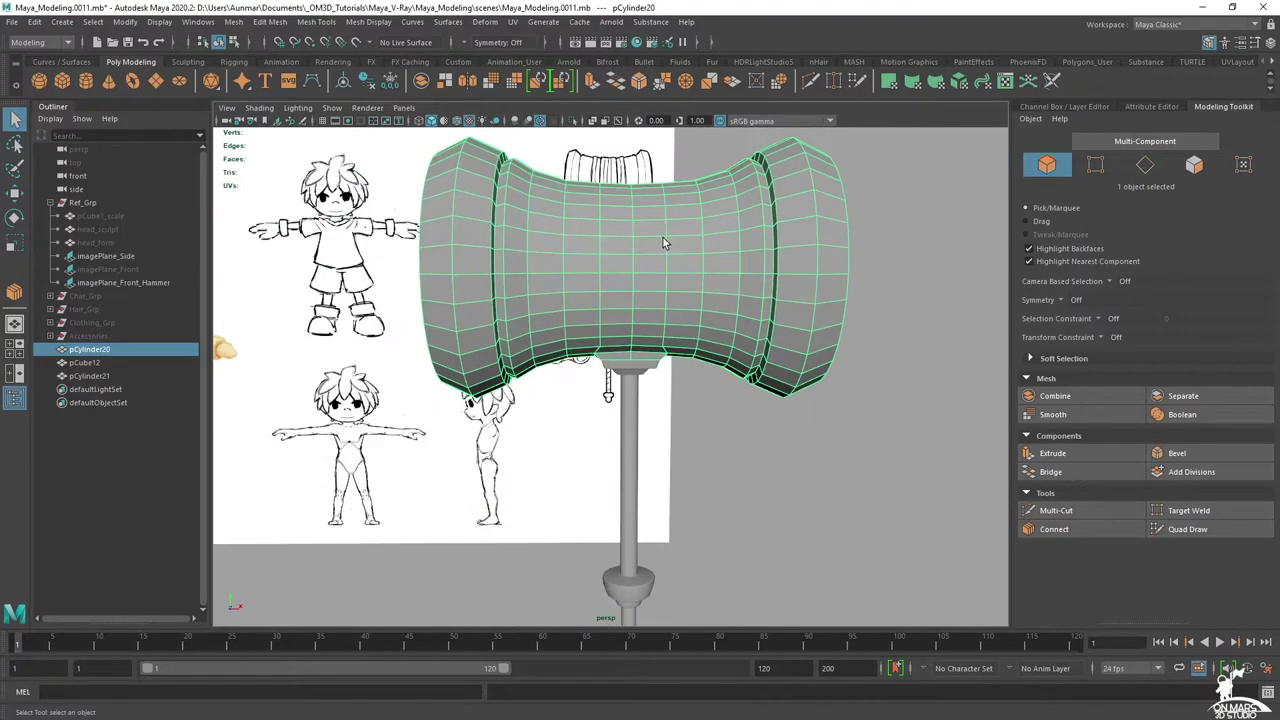
{"action": "scroll", "coordinate": [683, 316], "scroll_direction": "up", "scroll_amount": 3}
{"action": "key", "text": "space"}
{"action": "key", "text": "space"}
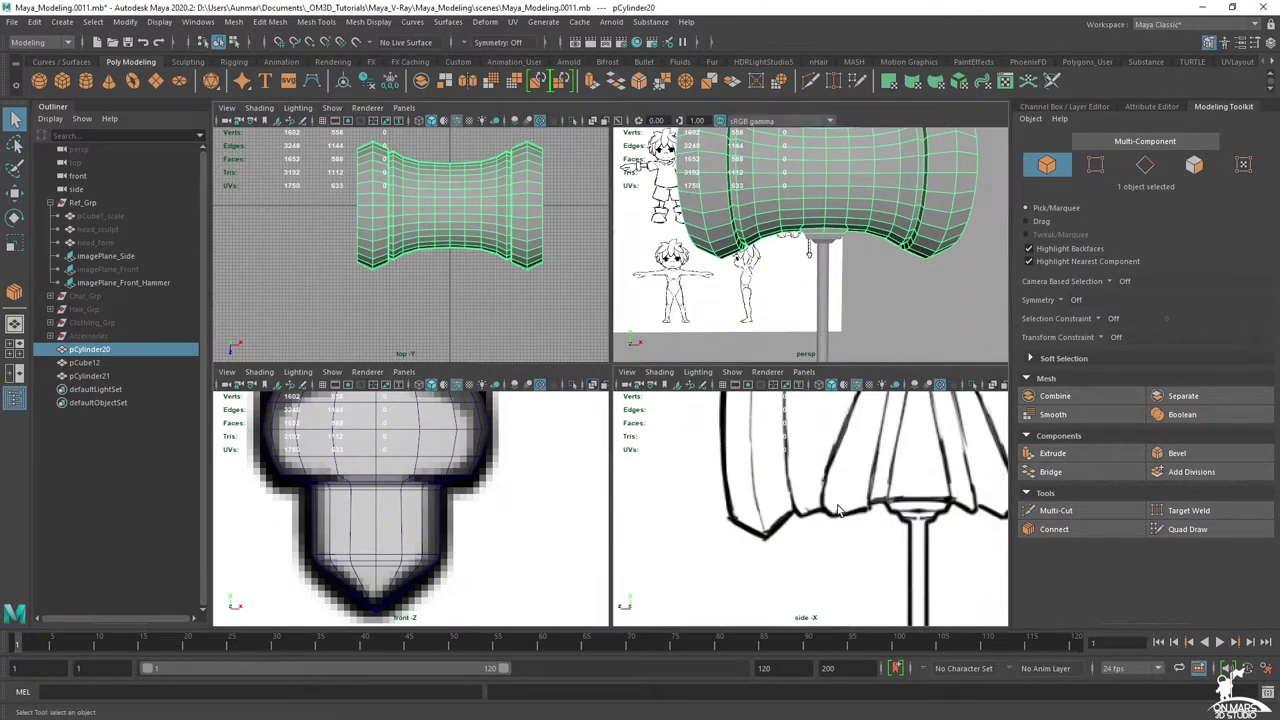
{"action": "key", "text": "f"}
{"action": "scroll", "coordinate": [832, 498], "scroll_direction": "down", "scroll_amount": 4}
{"action": "key", "text": "space"}
{"action": "key", "text": "space"}
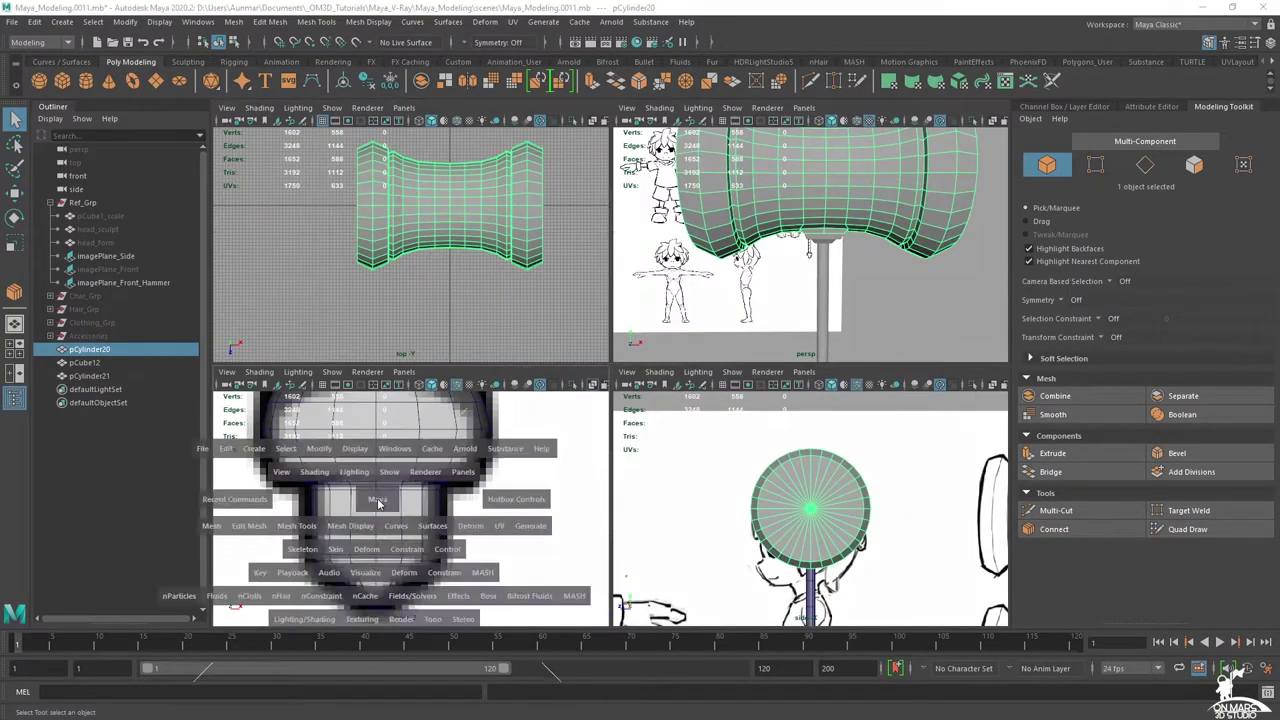
{"action": "key", "text": "f"}
{"action": "scroll", "coordinate": [663, 387], "scroll_direction": "down", "scroll_amount": 4}
{"action": "right_click_drag", "start_coordinate": [663, 387], "coordinate": [642, 217], "text": "alt"}
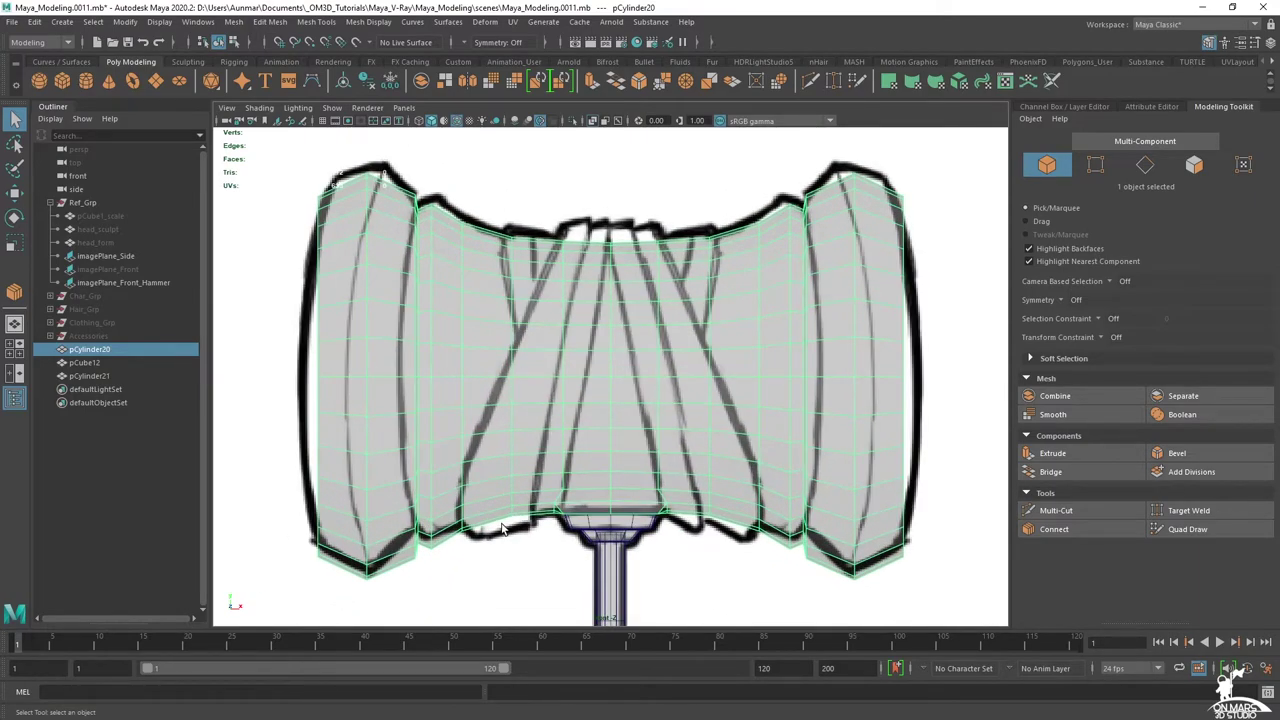
- Duplicate the hammer head in place
{"action": "scroll", "coordinate": [713, 452], "scroll_direction": "up", "scroll_amount": 1}
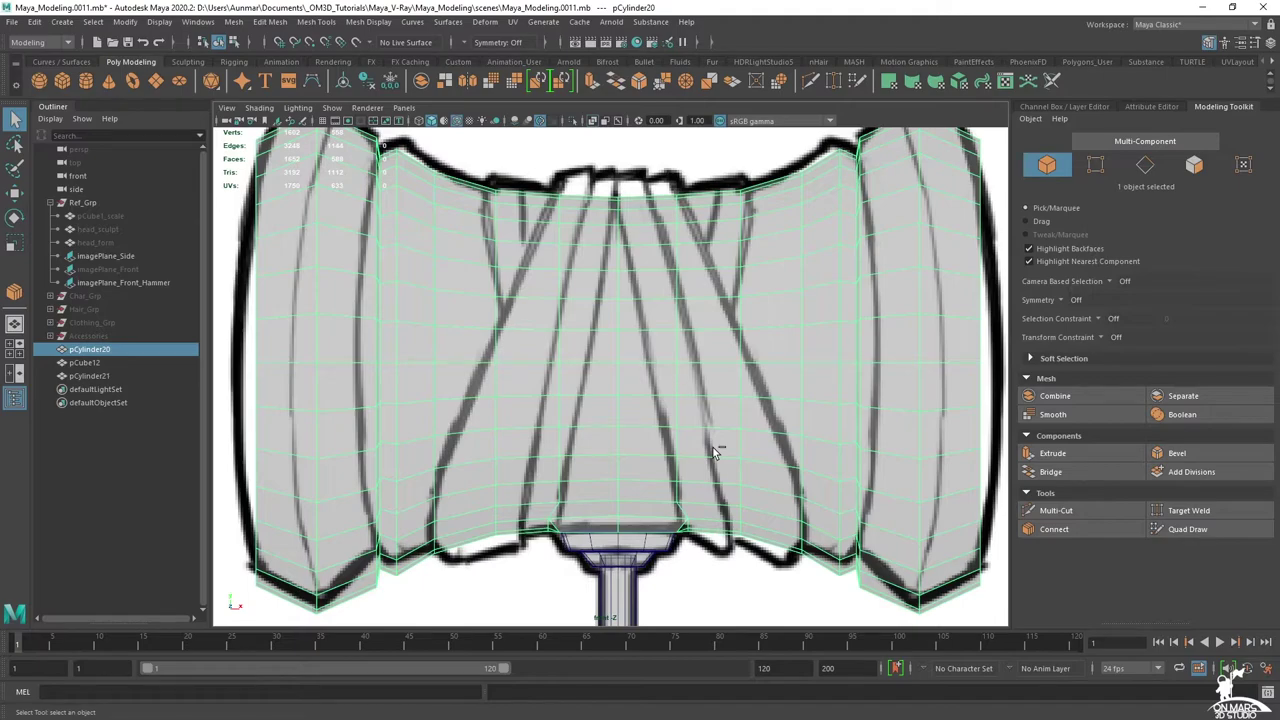
{"action": "key", "text": "ctrl+d"}
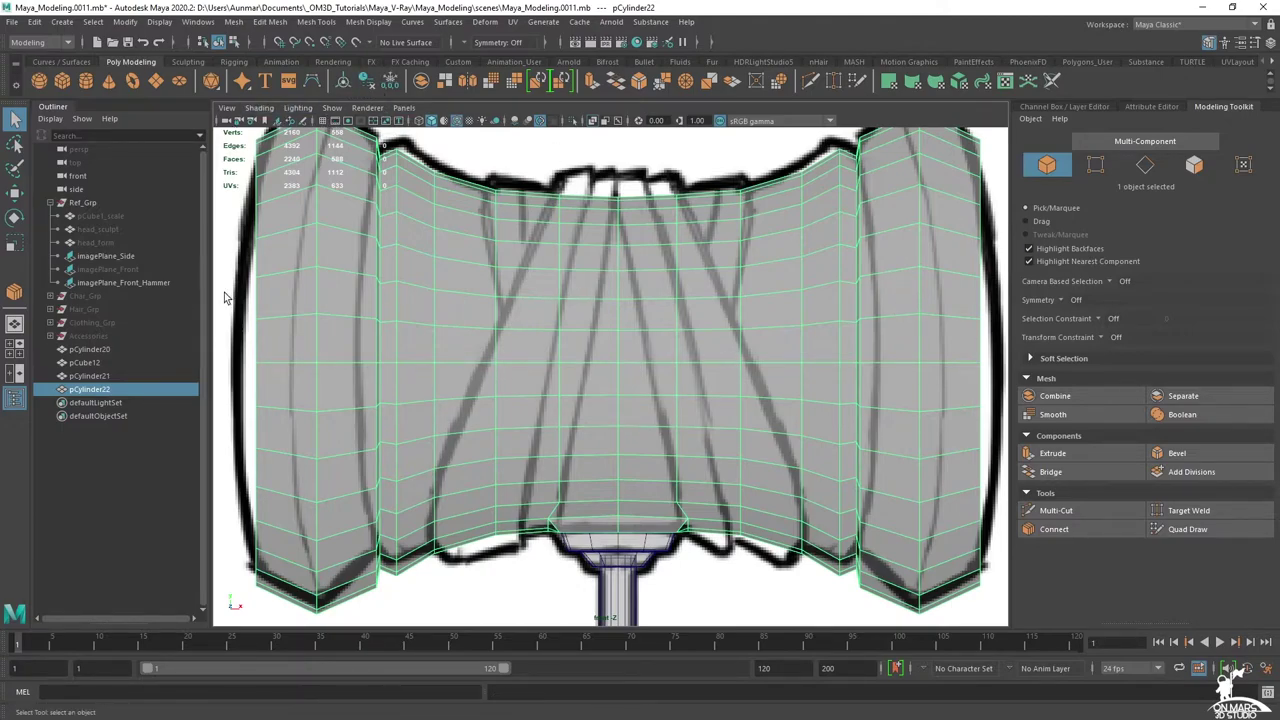
{"action": "middle_click_drag", "start_coordinate": [817, 375], "coordinate": [750, 369], "text": "alt"}
{"action": "scroll", "coordinate": [800, 371], "scroll_direction": "down", "scroll_amount": 2}
{"action": "middle_click_drag", "start_coordinate": [573, 308], "coordinate": [701, 305], "text": "alt"}
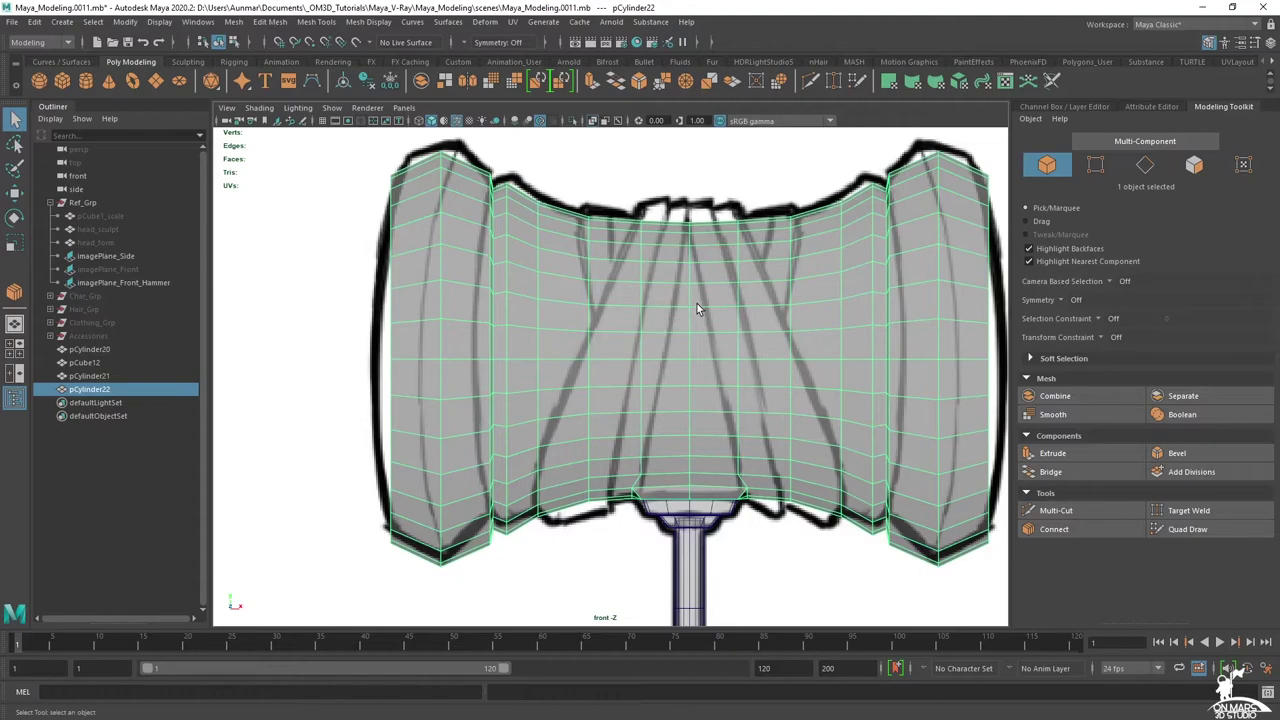
- Isolate the duplicated head together with imagePlane_Front_Hammer in the front view, keeping only the duplicate selected
{"action": "left_click", "coordinate": [155, 283], "text": "ctrl"}
{"action": "key", "text": "ctrl+1"}
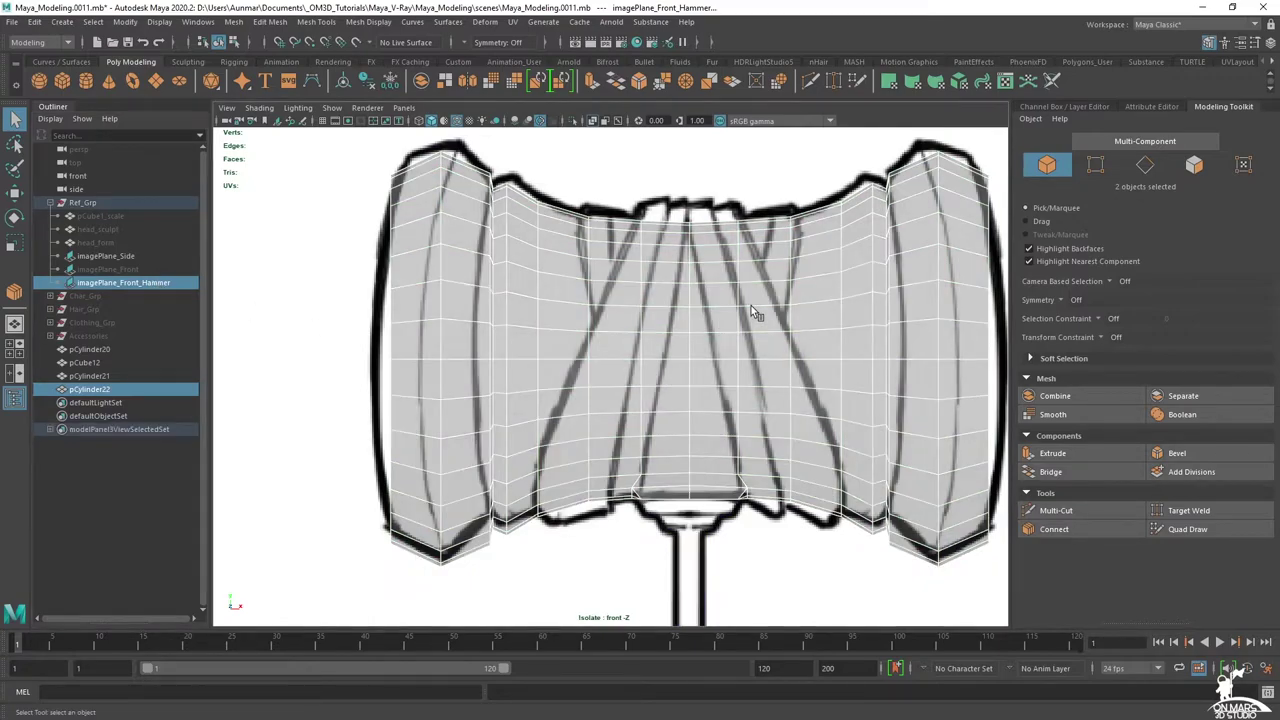
{"action": "left_click", "coordinate": [751, 305]}
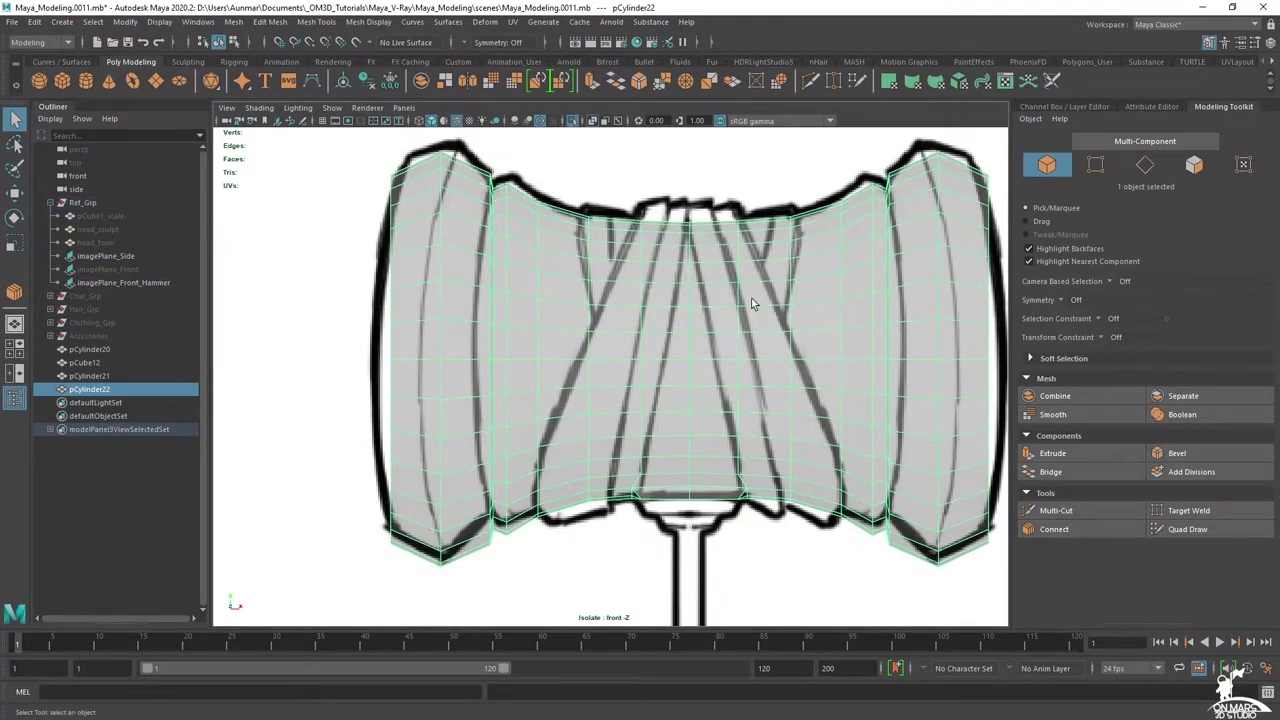
{"action": "middle_click_drag", "start_coordinate": [731, 372], "coordinate": [667, 362], "text": "alt"}
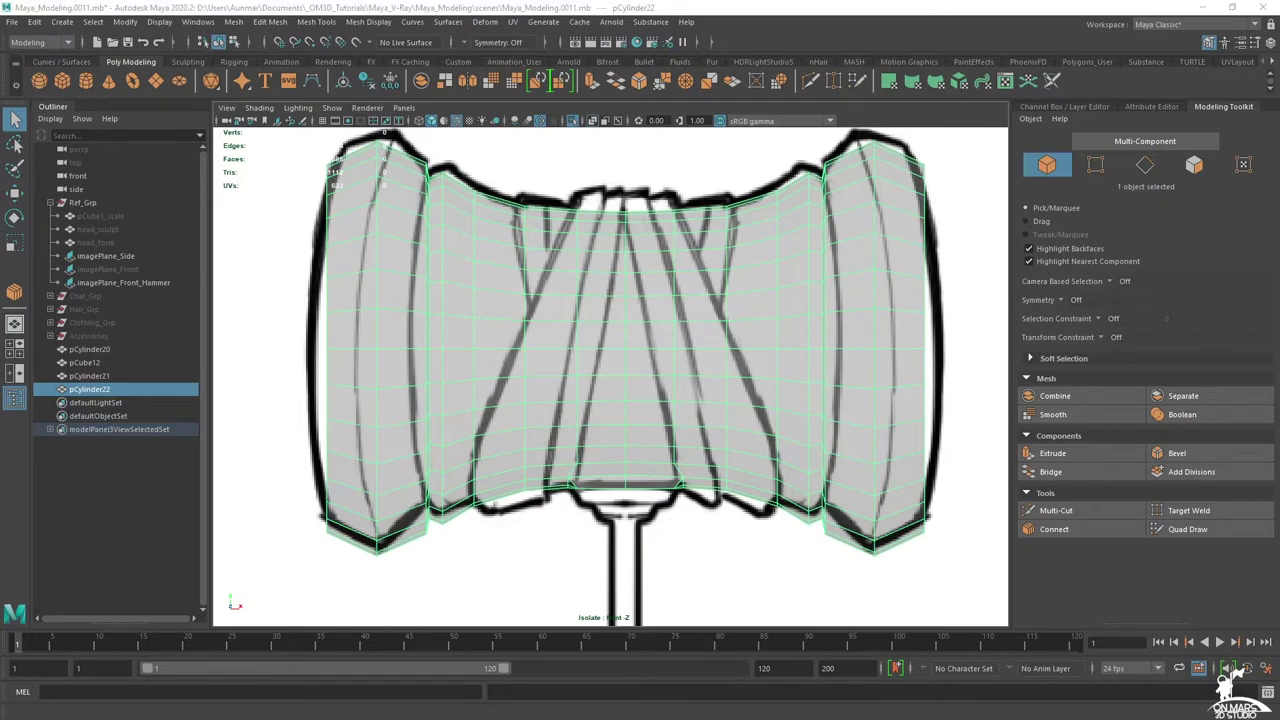
{"action": "right_click_drag", "start_coordinate": [593, 355], "coordinate": [588, 357], "text": "alt"}
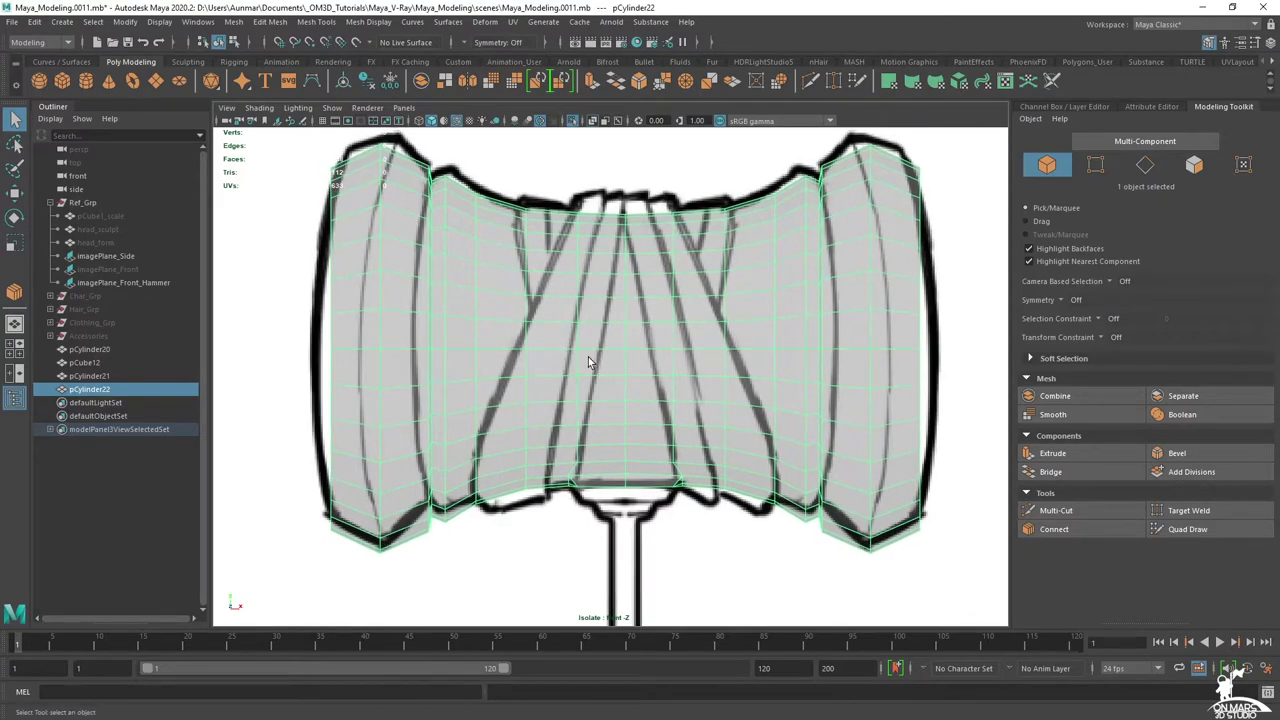
- Make the duplicated head a live surface and try to draw strap polygons on it with Quad Draw
{"action": "left_click", "coordinate": [356, 43]}
{"action": "left_click", "coordinate": [1190, 529]}
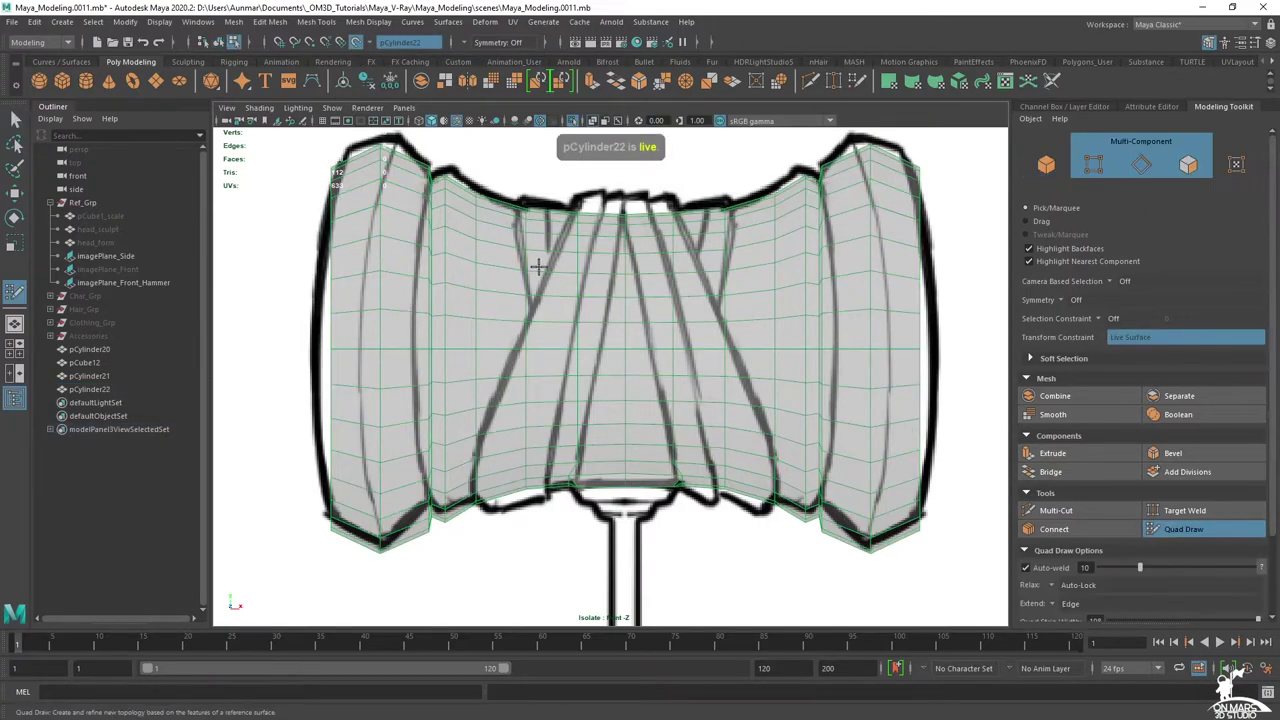
{"action": "key", "text": "Tab"}
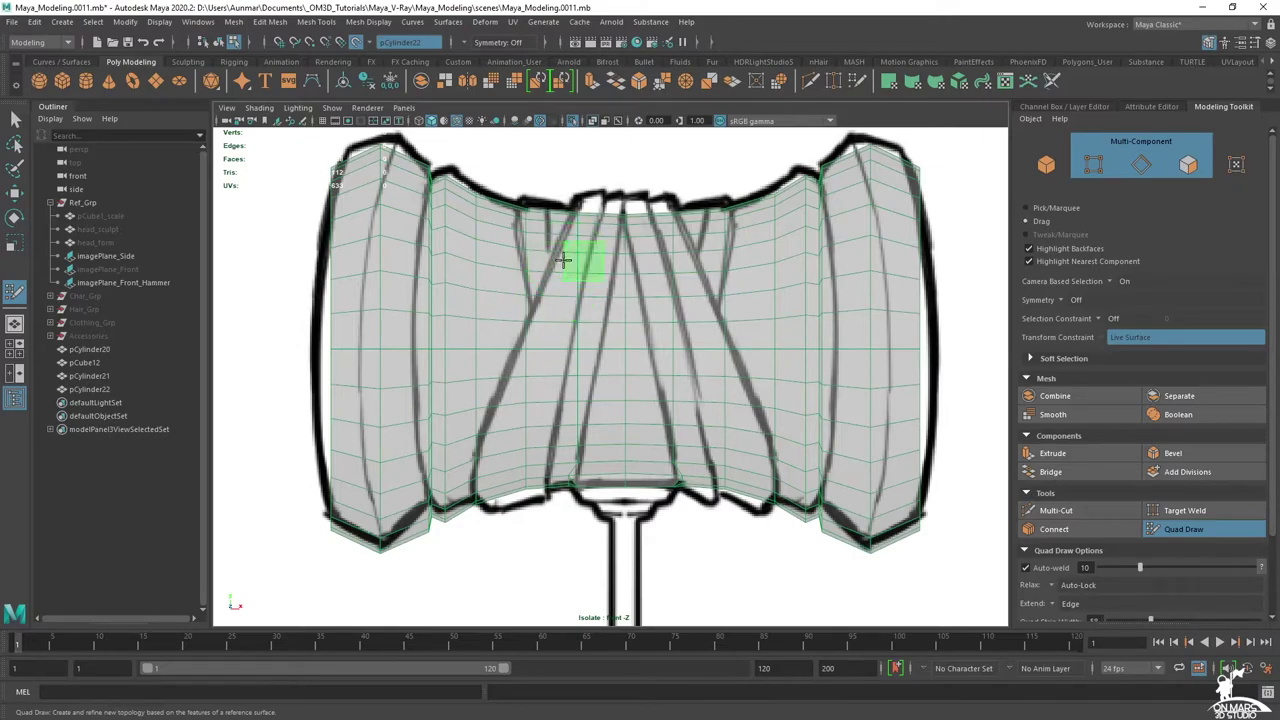
{"action": "left_click_drag", "start_coordinate": [569, 254], "coordinate": [585, 214]}
{"action": "key", "text": "space"}
{"action": "key", "text": "space"}
{"action": "scroll", "coordinate": [768, 208], "scroll_direction": "down", "scroll_amount": 5}
{"action": "mouse_move", "coordinate": [766, 214]}
{"action": "left_mouse_down", "text": "alt"}
{"action": "mouse_move", "coordinate": [626, 289]}
{"action": "mouse_move", "coordinate": [620, 323]}
{"action": "mouse_move", "coordinate": [575, 354]}
{"action": "mouse_move", "coordinate": [554, 311]}
{"action": "mouse_move", "coordinate": [580, 246]}
{"action": "mouse_move", "coordinate": [567, 331]}
{"action": "left_mouse_up", "text": "alt"}
{"action": "key", "text": "ctrl+z"}
{"action": "scroll", "coordinate": [595, 343], "scroll_direction": "up", "scroll_amount": 5}
{"action": "key", "text": "ctrl+z"}
{"action": "mouse_move", "coordinate": [561, 490]}
{"action": "left_mouse_down"}
{"action": "mouse_move", "coordinate": [591, 417]}
{"action": "mouse_move", "coordinate": [588, 428]}
{"action": "mouse_move", "coordinate": [411, 383]}
{"action": "mouse_move", "coordinate": [620, 305]}
{"action": "mouse_move", "coordinate": [627, 269]}
{"action": "mouse_move", "coordinate": [662, 342]}
{"action": "mouse_move", "coordinate": [600, 320]}
{"action": "mouse_move", "coordinate": [457, 349]}
{"action": "left_mouse_up"}
{"action": "key", "text": "ctrl+z"}
{"action": "key", "text": "ctrl+z"}
{"action": "key", "text": "ctrl+z"}
{"action": "key", "text": "ctrl+z"}
{"action": "key", "text": "ctrl+z"}
{"action": "key", "text": "ctrl+z"}
{"action": "key", "text": "ctrl+z"}
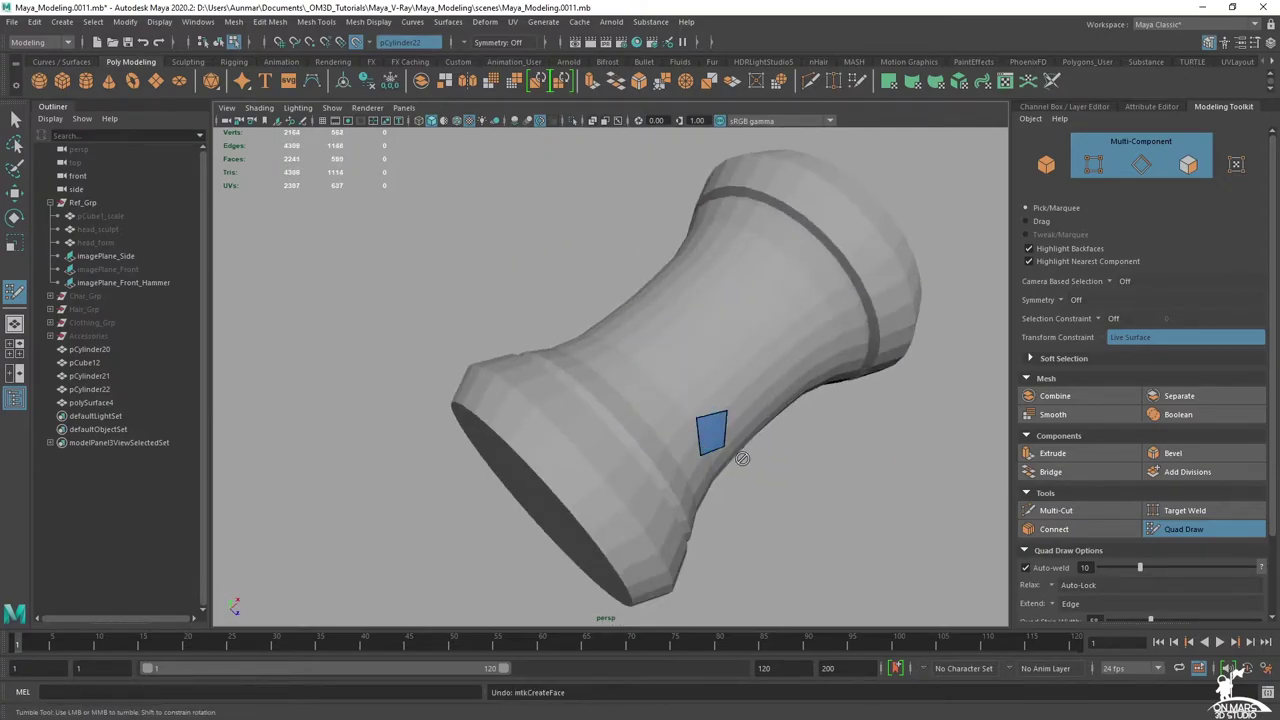
- Try to extend a strip of quads around the hammer head with Quad Draw in the perspective view
{"action": "left_click_drag", "start_coordinate": [742, 459], "coordinate": [602, 409], "text": "alt"}
{"action": "middle_click_drag", "start_coordinate": [576, 340], "coordinate": [589, 383], "text": "alt"}
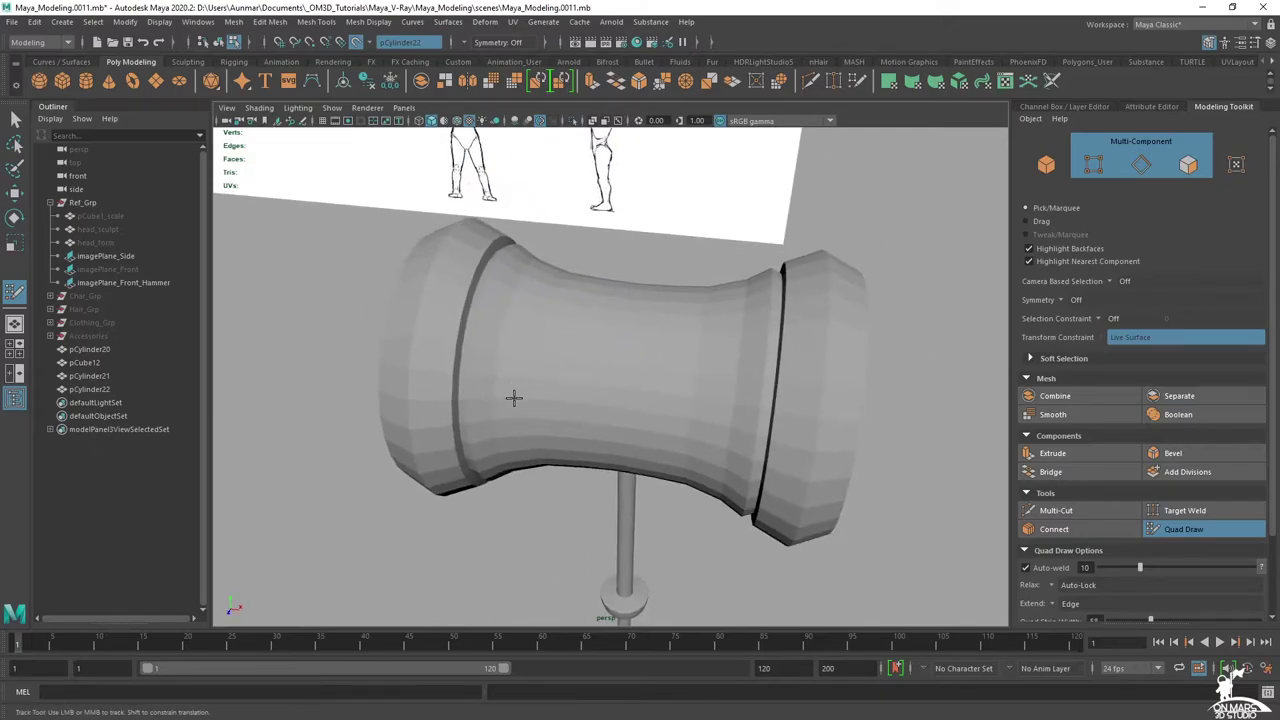
{"action": "left_click", "coordinate": [565, 400]}
{"action": "left_click_drag", "start_coordinate": [573, 384], "coordinate": [594, 277]}
{"action": "left_click_drag", "start_coordinate": [637, 359], "coordinate": [646, 243], "text": "alt"}
{"action": "key", "text": "ctrl+z"}
{"action": "key", "text": "ctrl+z"}
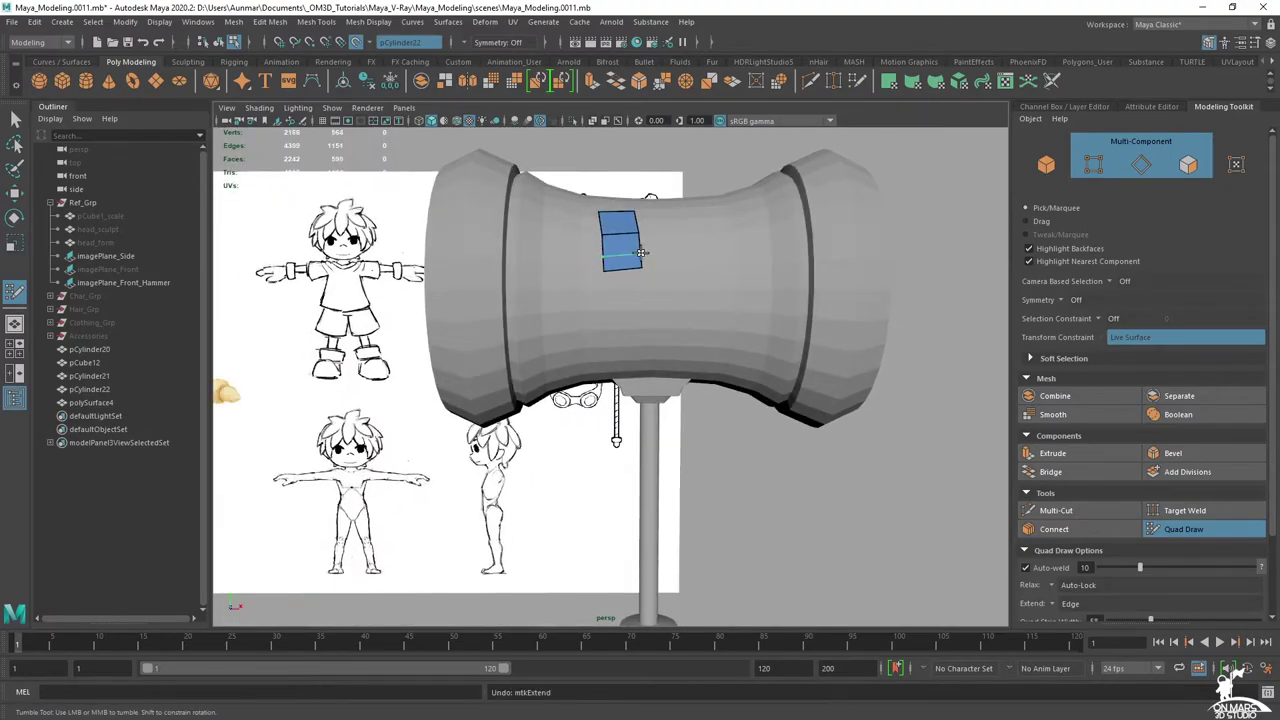
{"action": "key", "text": "ctrl+z"}
{"action": "key", "text": "q"}
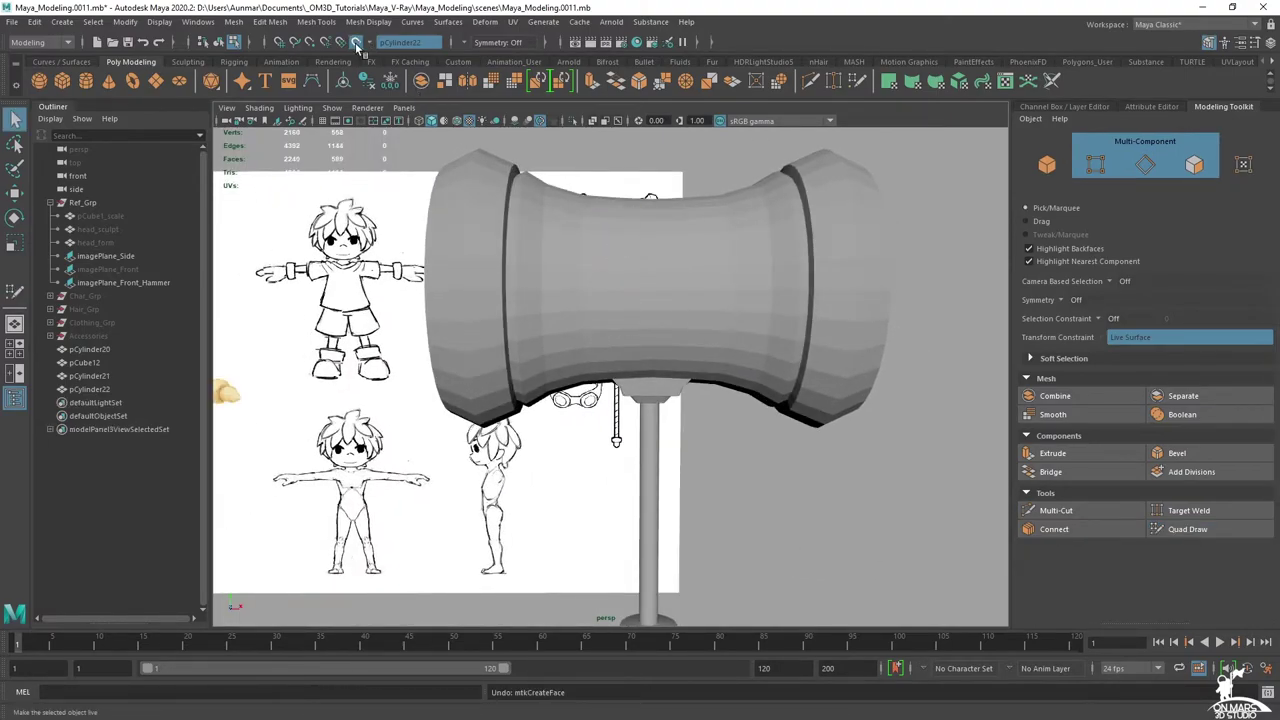
- Turn off the live surface and return to the front view with the duplicated head selected
{"action": "left_click", "coordinate": [356, 43]}
{"action": "key", "text": "space"}
{"action": "left_click", "coordinate": [851, 194]}
{"action": "key", "text": "space"}
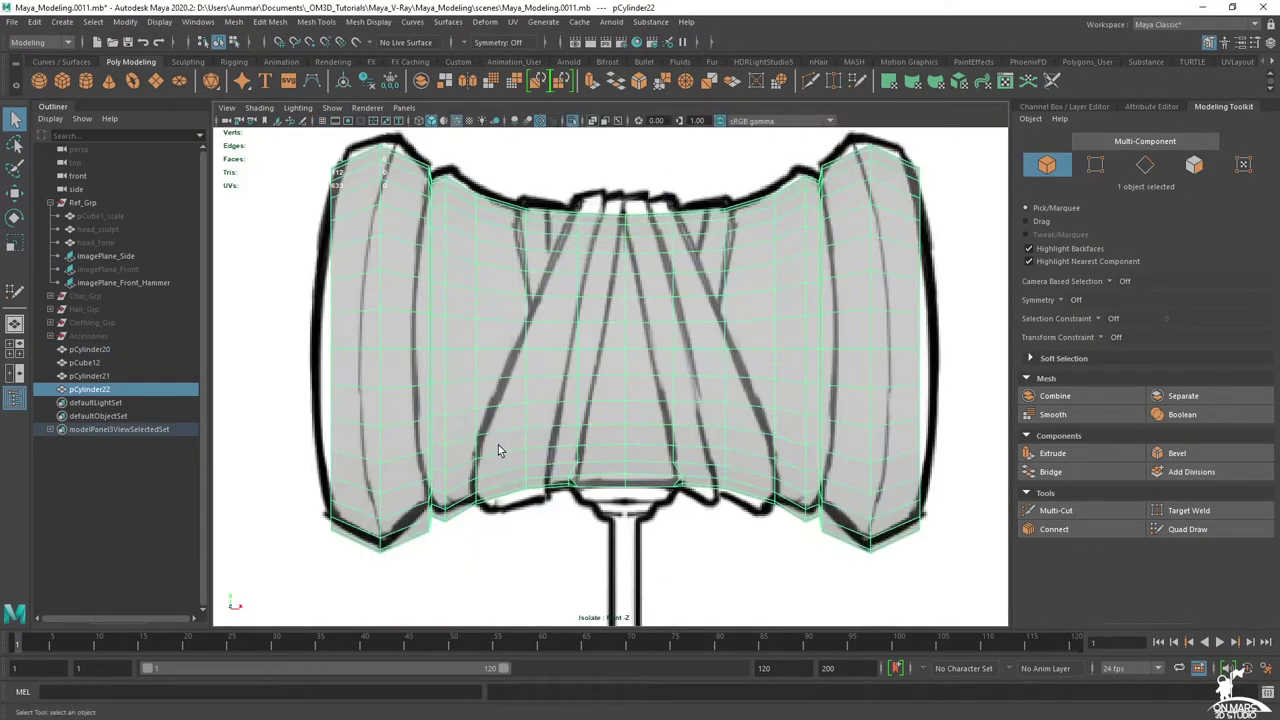
- Slice three diagonal cuts through the duplicated head with Multi-Cut, following the reference strap lines that slant down to the left
{"action": "scroll", "coordinate": [795, 389], "scroll_direction": "down", "scroll_amount": 1}
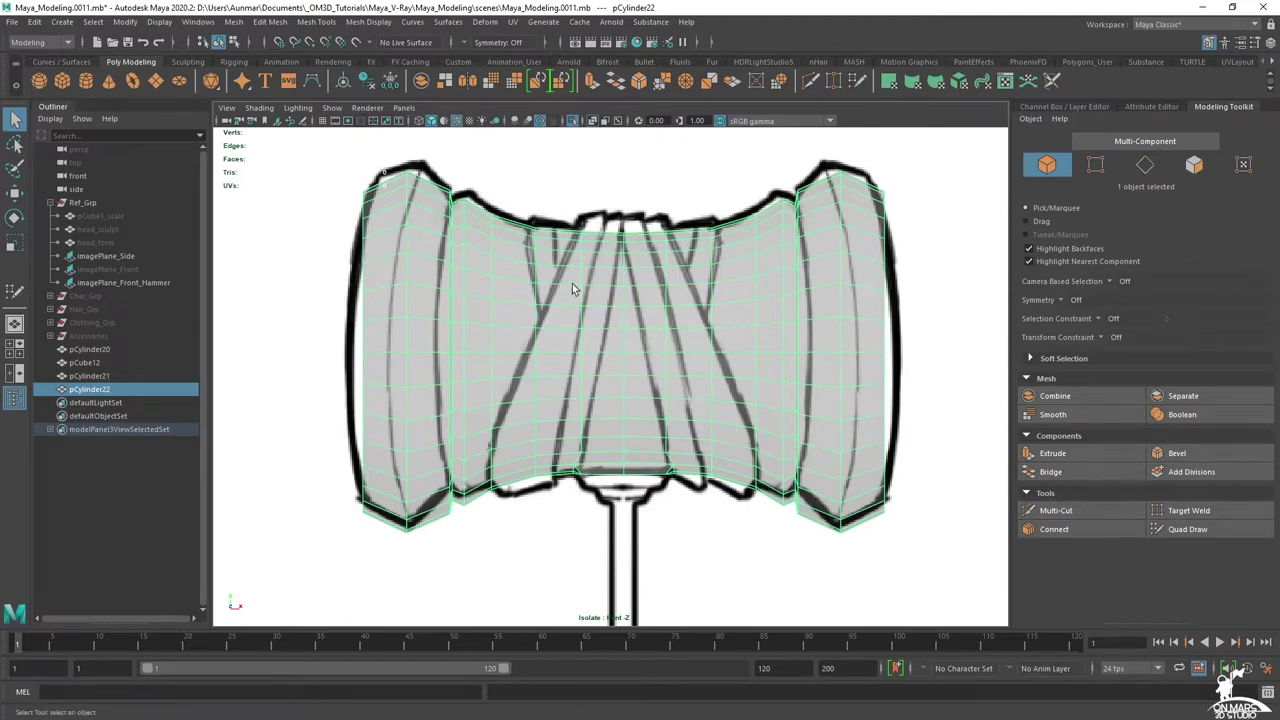
{"action": "middle_click_drag", "start_coordinate": [567, 290], "coordinate": [557, 329], "text": "alt"}
{"action": "scroll", "coordinate": [557, 329], "scroll_direction": "up", "scroll_amount": 2}
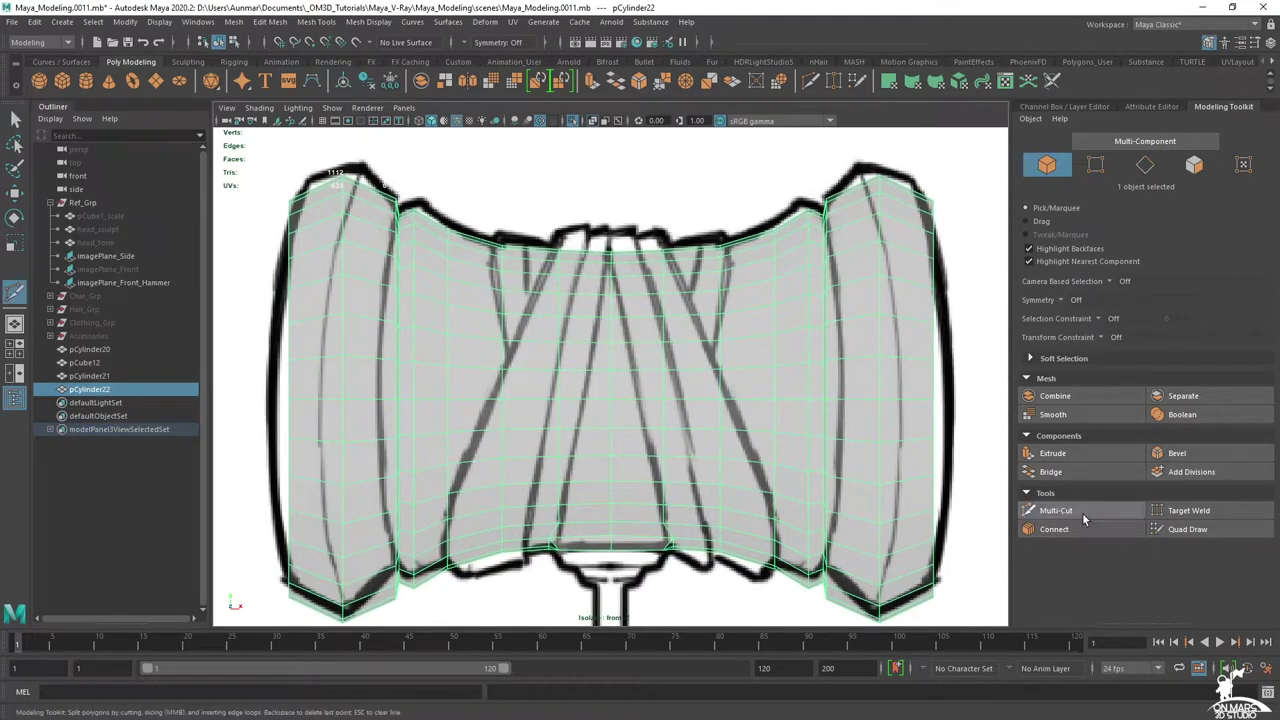
{"action": "left_click", "coordinate": [1083, 512]}
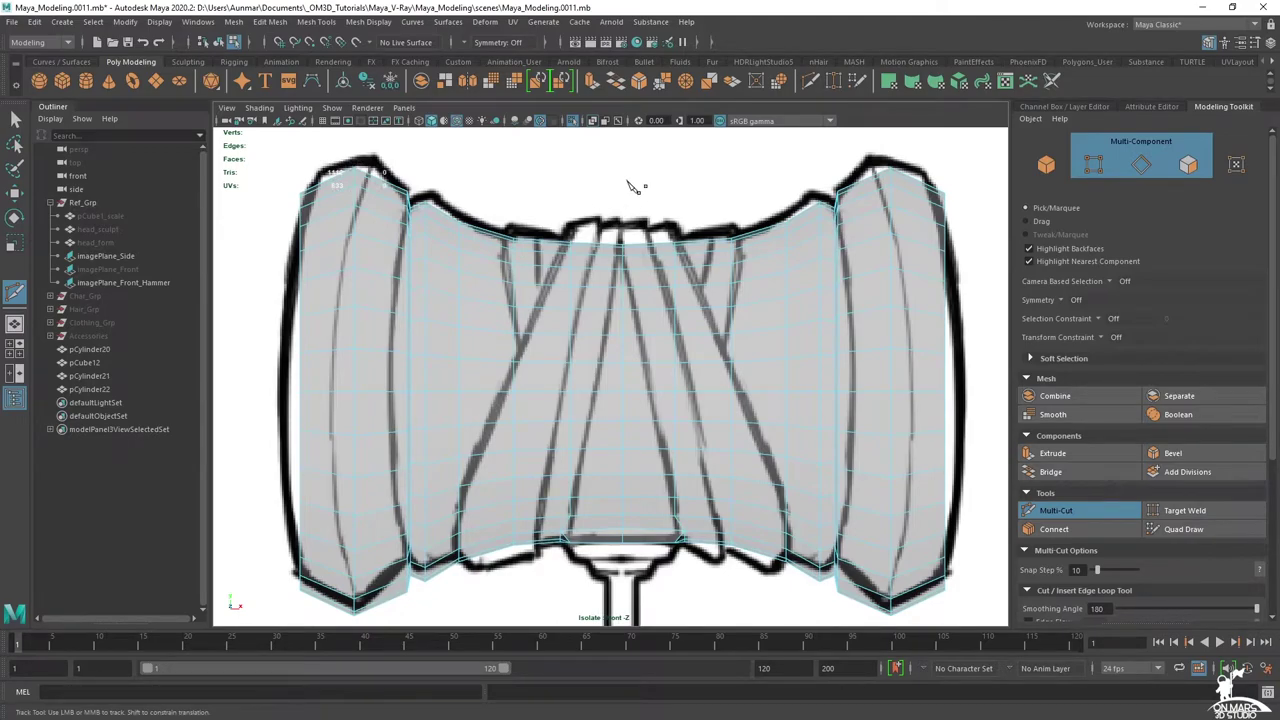
{"action": "left_click_drag", "start_coordinate": [587, 162], "coordinate": [428, 615]}
{"action": "left_click_drag", "start_coordinate": [619, 179], "coordinate": [491, 714]}
{"action": "key", "text": "ctrl+z"}
{"action": "left_click_drag", "start_coordinate": [604, 170], "coordinate": [507, 691]}
{"action": "left_click_drag", "start_coordinate": [640, 156], "coordinate": [527, 717]}
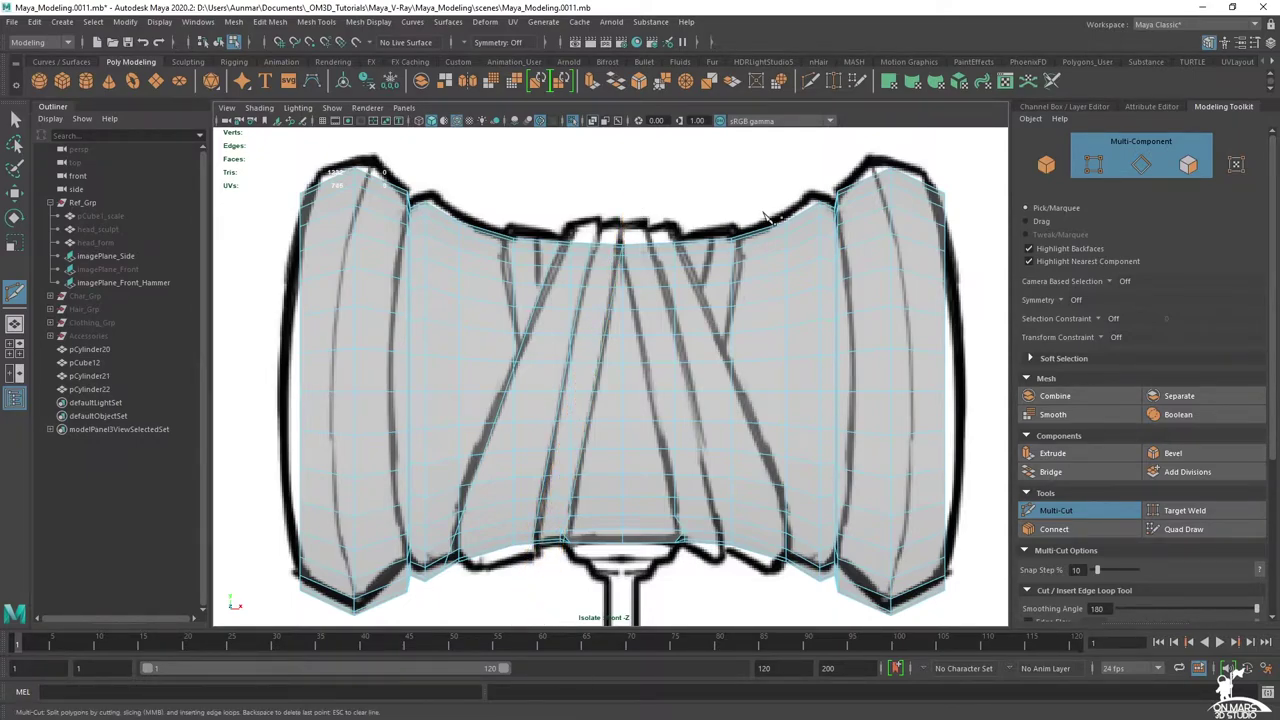
- Slice matching diagonal cuts along the reference strap lines that slant down to the right, and check them in perspective
{"action": "left_click_drag", "start_coordinate": [613, 187], "coordinate": [714, 686]}
{"action": "left_click_drag", "start_coordinate": [621, 184], "coordinate": [803, 684]}
{"action": "key", "text": "ctrl+z"}
{"action": "left_click_drag", "start_coordinate": [644, 222], "coordinate": [748, 634]}
{"action": "left_click_drag", "start_coordinate": [787, 490], "coordinate": [823, 631]}
{"action": "right_click_drag", "start_coordinate": [660, 260], "coordinate": [728, 242]}
{"action": "key", "text": "space"}
{"action": "key", "text": "space"}
{"action": "left_click_drag", "start_coordinate": [875, 212], "coordinate": [659, 334], "text": "alt"}
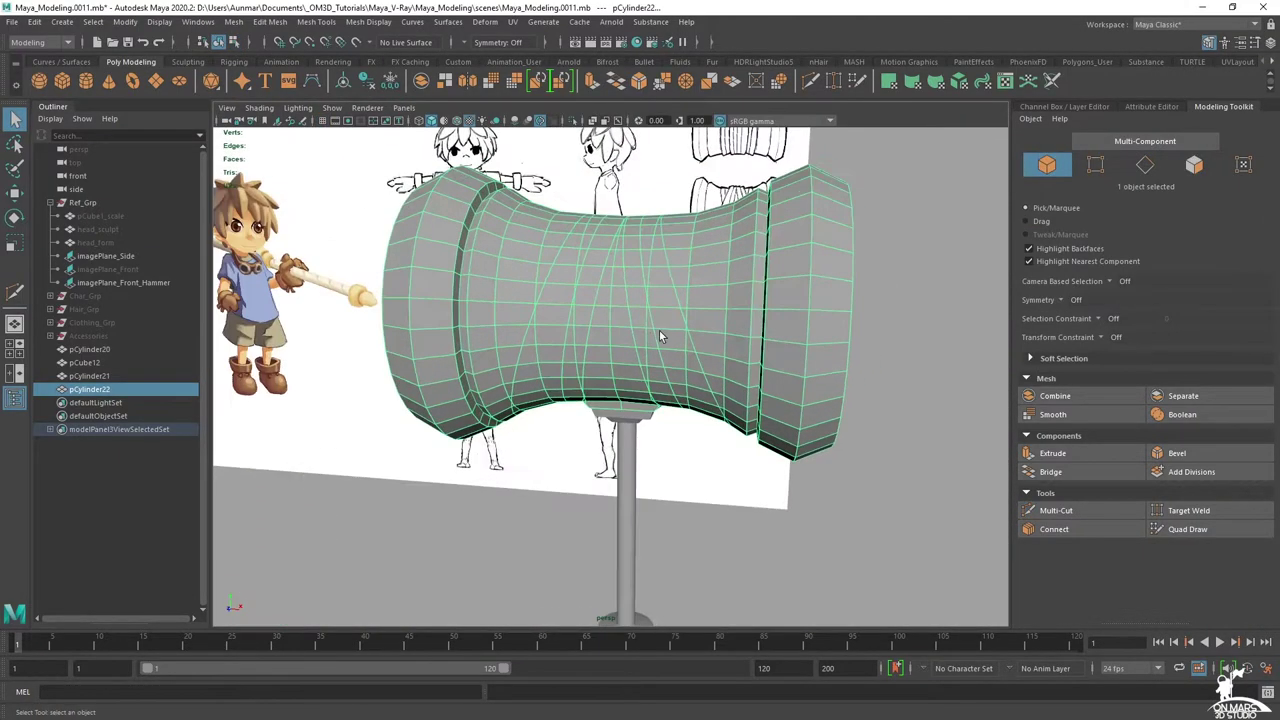
{"action": "left_click_drag", "start_coordinate": [642, 254], "coordinate": [667, 289], "text": "alt"}
{"action": "scroll", "coordinate": [667, 289], "scroll_direction": "up", "scroll_amount": 3}
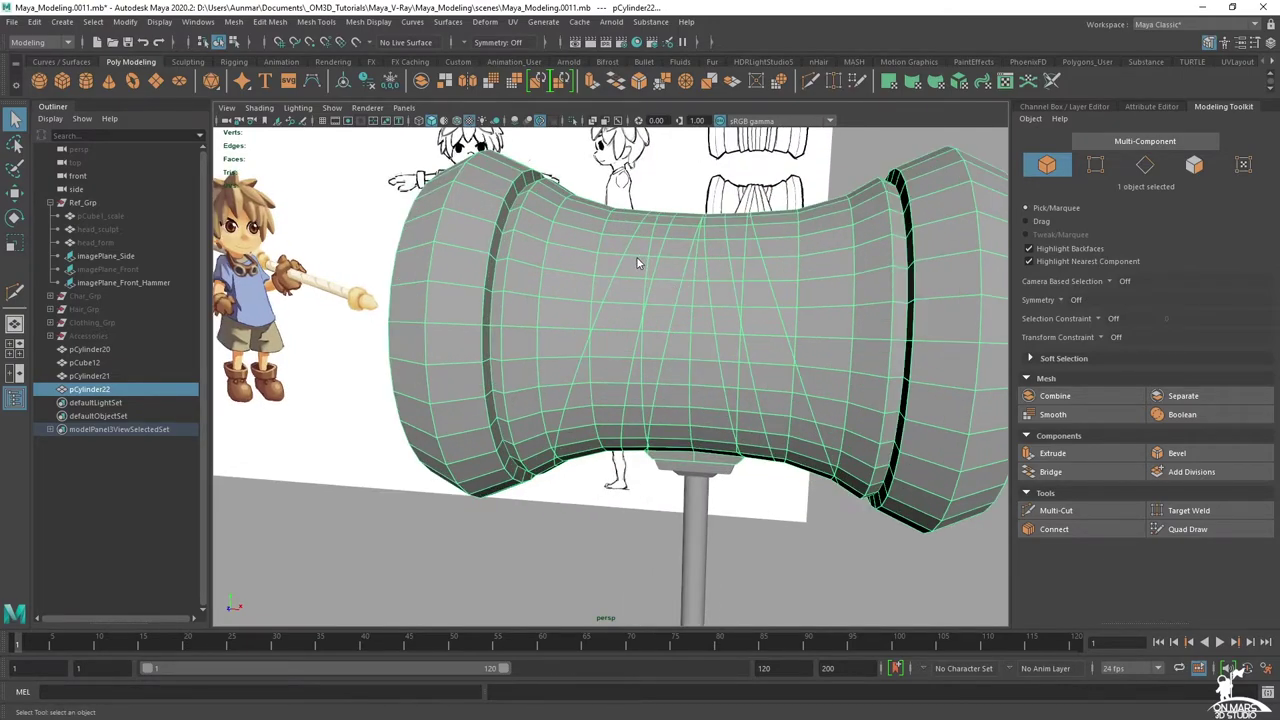
- Select the original vertical edge loops crossing the middle of the duplicated head and delete them with their vertices
{"action": "right_click_drag", "start_coordinate": [636, 257], "coordinate": [640, 218]}
{"action": "left_click_drag", "start_coordinate": [594, 281], "coordinate": [661, 310], "text": "alt"}
{"action": "scroll", "coordinate": [661, 310], "scroll_direction": "up", "scroll_amount": 2}
{"action": "double_click", "coordinate": [625, 252]}
{"action": "left_click_drag", "start_coordinate": [734, 314], "coordinate": [687, 282], "text": "alt"}
{"action": "double_click", "coordinate": [683, 262], "text": "shift"}
{"action": "double_click", "coordinate": [732, 338], "text": "shift"}
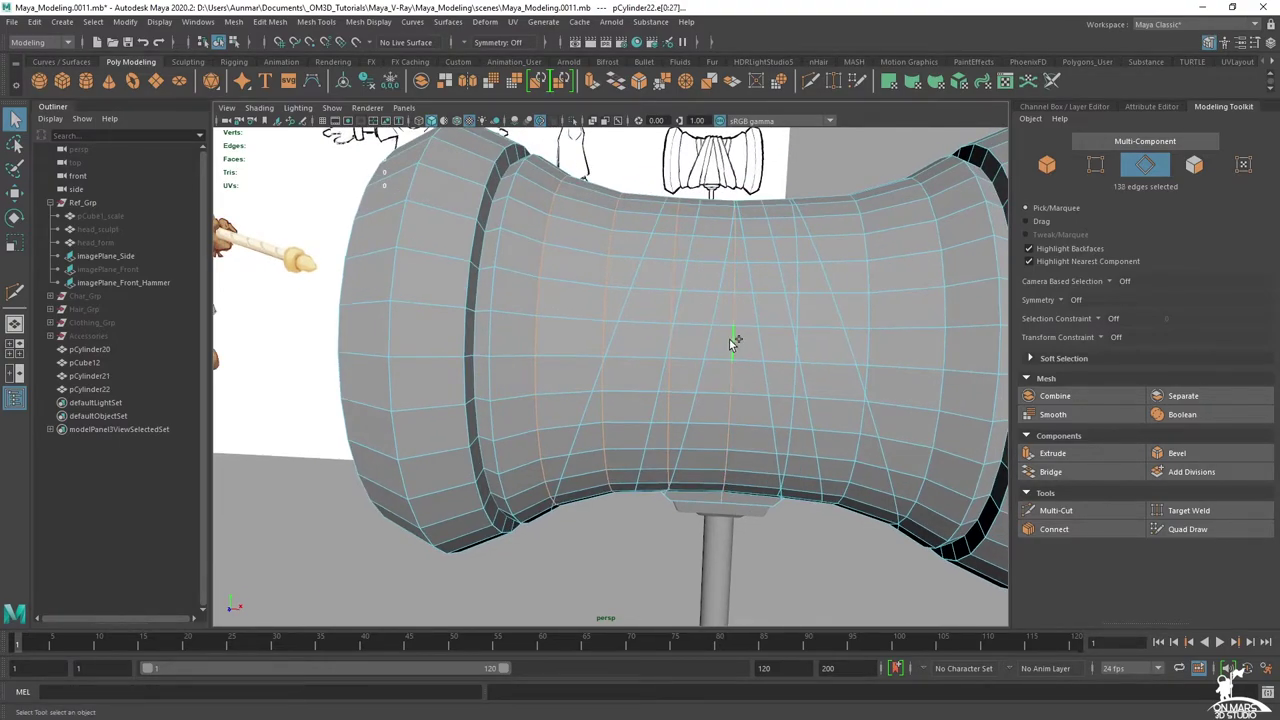
{"action": "double_click", "coordinate": [792, 378], "text": "shift"}
{"action": "key", "text": "ctrl+Delete"}
- Select all faces of the duplicated head except the diagonal strap strips around its middle
{"action": "left_click_drag", "start_coordinate": [891, 343], "coordinate": [724, 398], "text": "alt"}
{"action": "right_click_drag", "start_coordinate": [780, 327], "coordinate": [782, 348]}
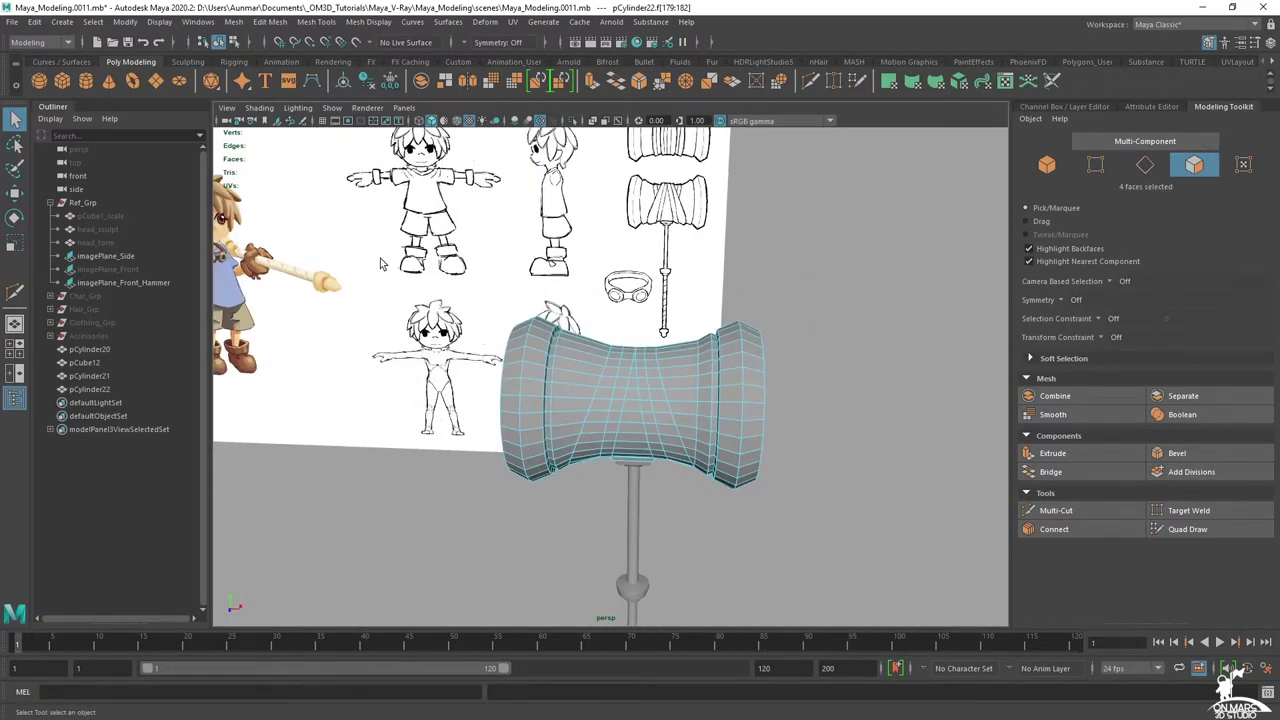
{"action": "left_click_drag", "start_coordinate": [378, 249], "coordinate": [993, 715]}
{"action": "scroll", "coordinate": [618, 380], "scroll_direction": "up", "scroll_amount": 7}
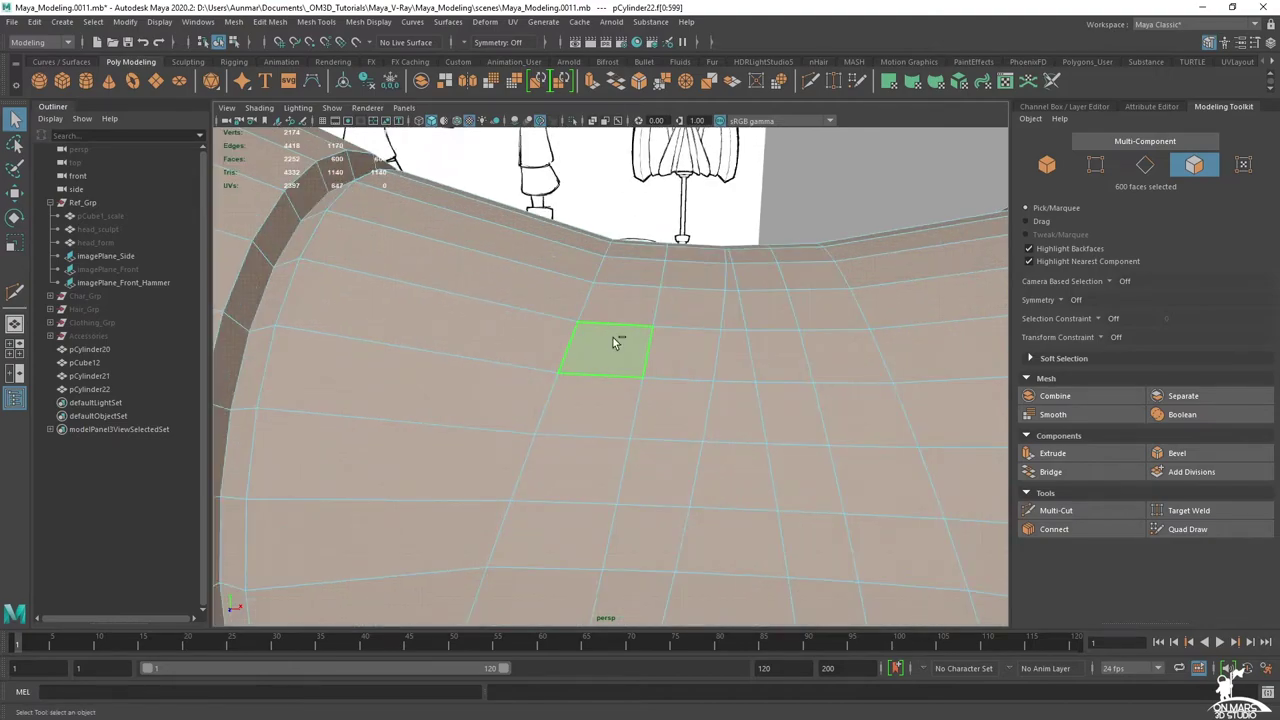
{"action": "left_click", "coordinate": [620, 348], "text": "ctrl"}
{"action": "double_click", "coordinate": [623, 310], "text": "ctrl"}
{"action": "left_click", "coordinate": [682, 353], "text": "ctrl"}
{"action": "double_click", "coordinate": [693, 306], "text": "ctrl"}
{"action": "double_click", "coordinate": [771, 320], "text": "ctrl"}
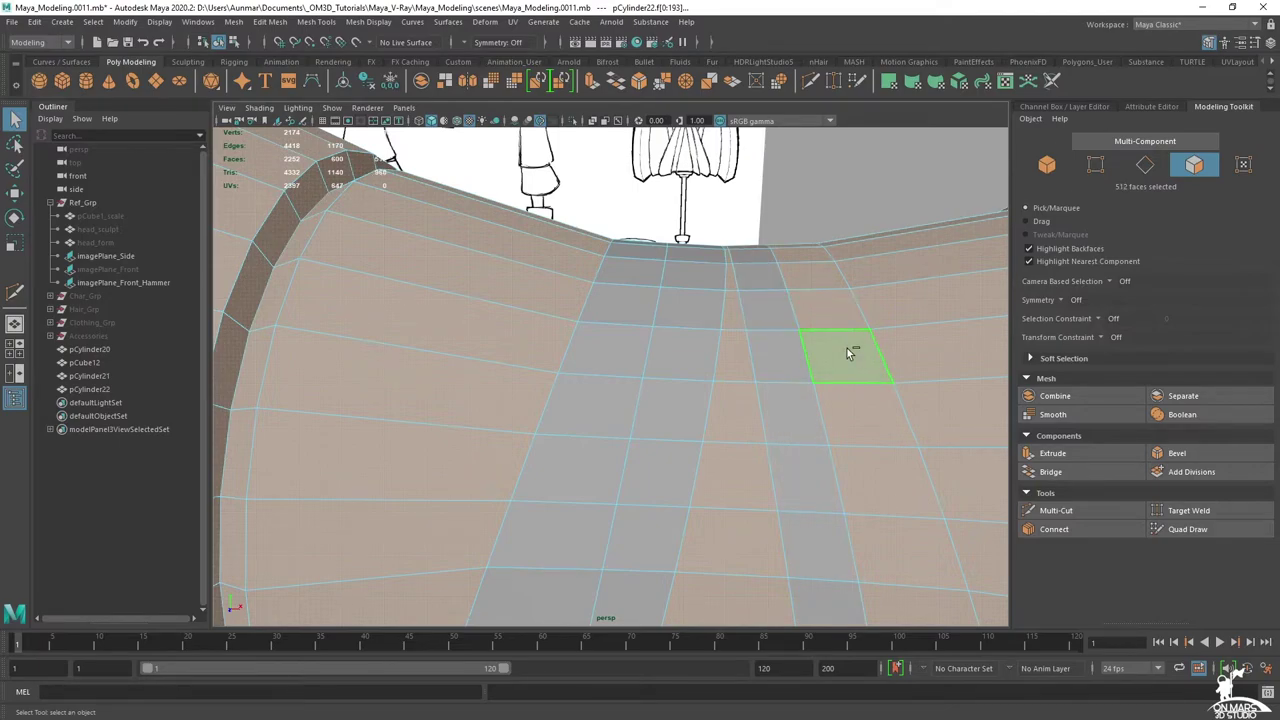
{"action": "double_click", "coordinate": [836, 320], "text": "ctrl"}
- Remove the strap faces on both sides of the square handle mount from the face selection
{"action": "scroll", "coordinate": [843, 370], "scroll_direction": "down", "scroll_amount": 10}
{"action": "left_click_drag", "start_coordinate": [702, 418], "coordinate": [1002, 276], "text": "alt"}
{"action": "middle_click_drag", "start_coordinate": [711, 368], "coordinate": [733, 315], "text": "alt"}
{"action": "scroll", "coordinate": [637, 345], "scroll_direction": "up", "scroll_amount": 8}
{"action": "left_click_drag", "start_coordinate": [637, 345], "coordinate": [697, 247], "text": "alt"}
{"action": "scroll", "coordinate": [697, 247], "scroll_direction": "up", "scroll_amount": 3}
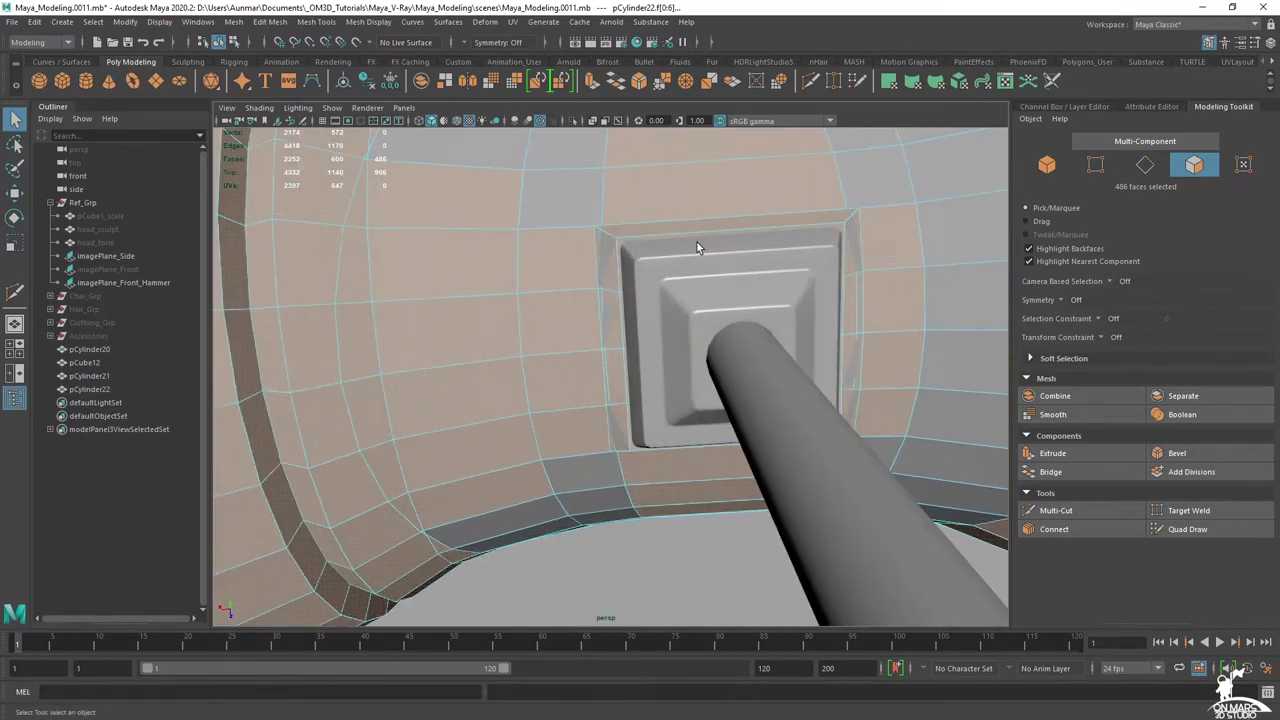
{"action": "left_click", "coordinate": [565, 256], "text": "ctrl"}
{"action": "left_click", "coordinate": [567, 317], "text": "ctrl"}
{"action": "left_click", "coordinate": [561, 384], "text": "ctrl"}
{"action": "left_click", "coordinate": [565, 447], "text": "ctrl"}
{"action": "left_click", "coordinate": [893, 260], "text": "ctrl"}
{"action": "left_click", "coordinate": [891, 315], "text": "ctrl"}
{"action": "left_click", "coordinate": [885, 376], "text": "ctrl"}
{"action": "left_click", "coordinate": [881, 406], "text": "ctrl"}
{"action": "scroll", "coordinate": [878, 381], "scroll_direction": "down", "scroll_amount": 6}
{"action": "left_click_drag", "start_coordinate": [878, 381], "coordinate": [514, 286], "text": "alt"}
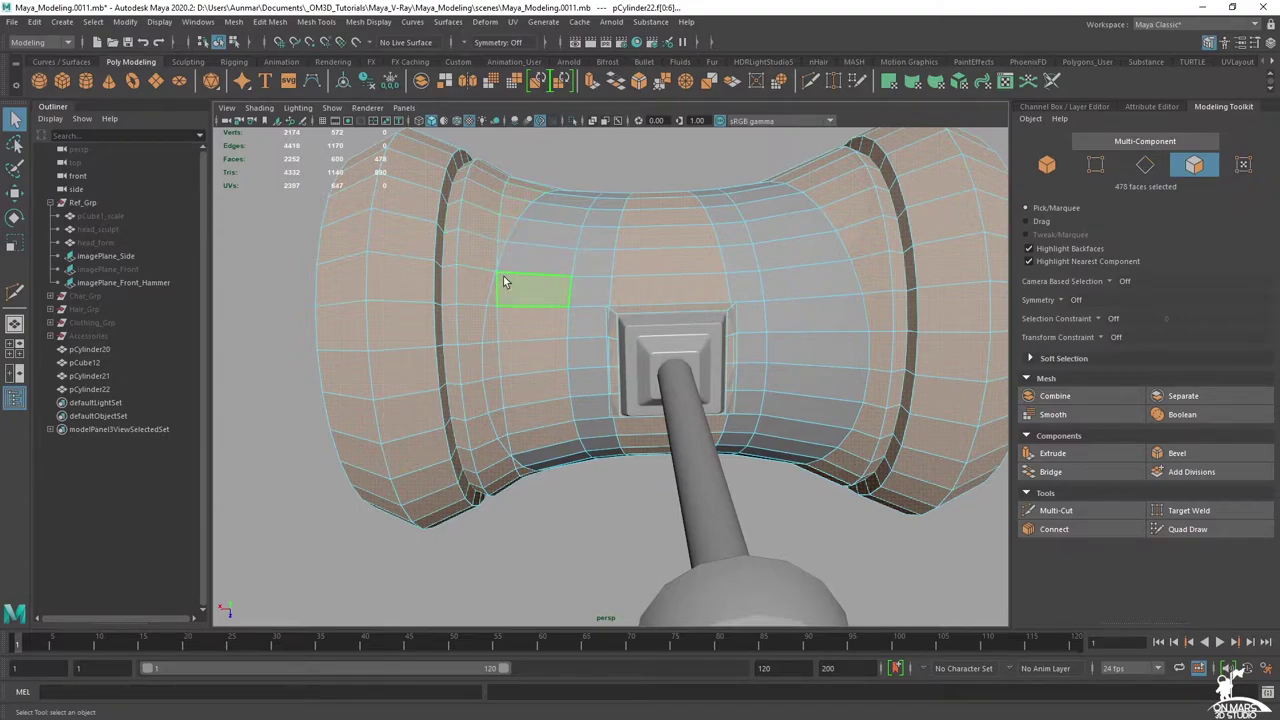
- Delete the two leftover vertical edge loops just outside the diagonal strap cuts, including their vertices
{"action": "key", "text": "F10"}
{"action": "double_click", "coordinate": [495, 227]}
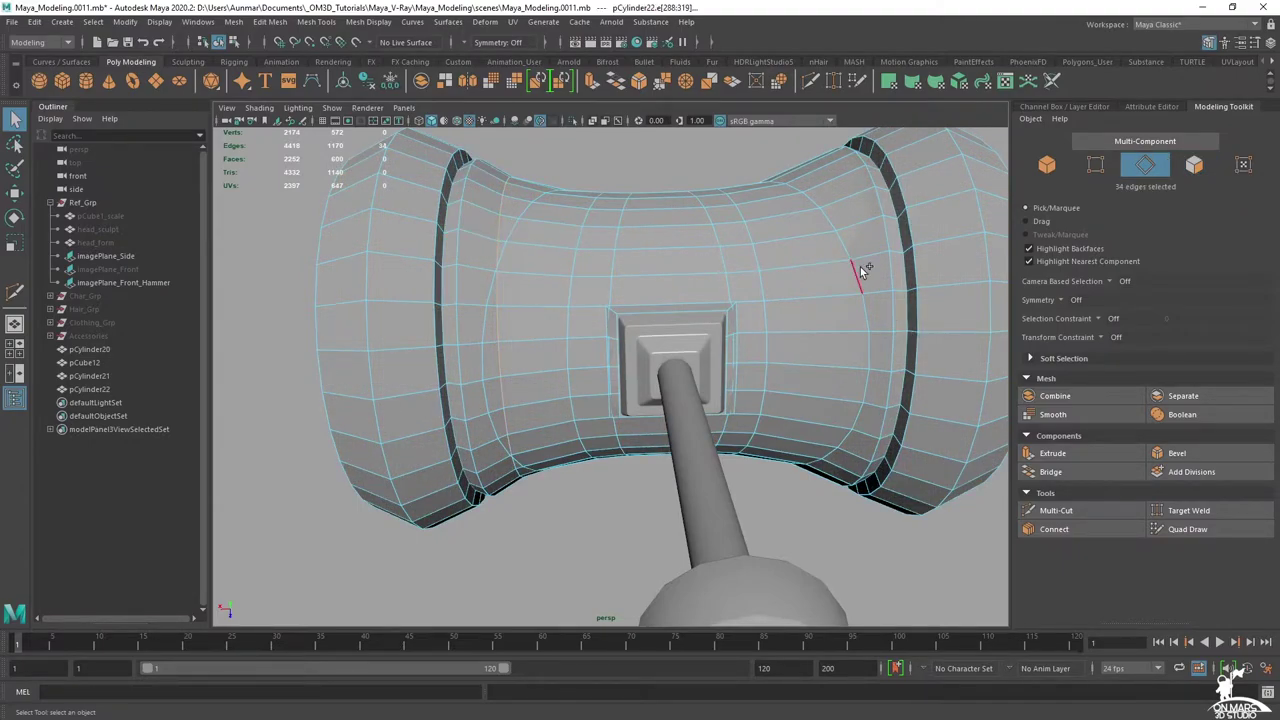
{"action": "left_click_drag", "start_coordinate": [848, 254], "coordinate": [828, 290], "text": "alt"}
{"action": "key", "text": "ctrl+Delete"}
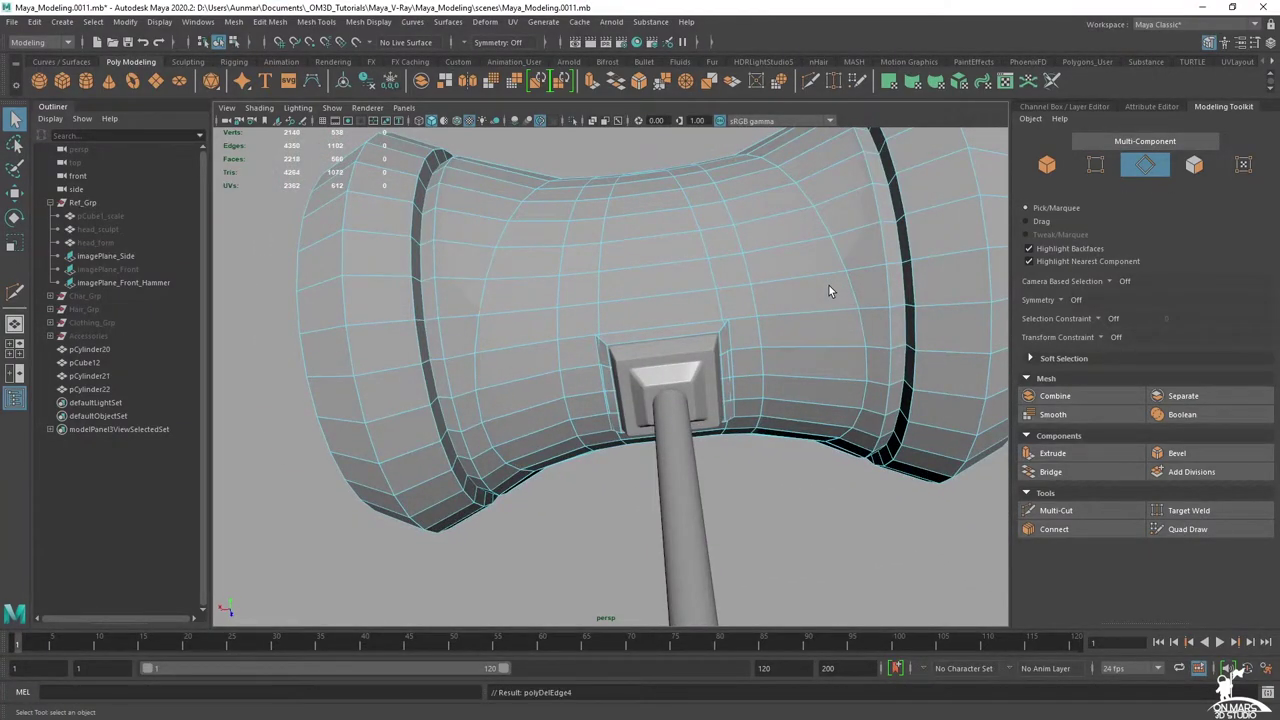
- Select the face loops of the first diagonal strap, including the faces beside the handle mount
{"action": "right_click_drag", "start_coordinate": [521, 244], "coordinate": [523, 278]}
{"action": "left_click", "coordinate": [508, 256]}
{"action": "double_click", "coordinate": [530, 235], "text": "shift"}
{"action": "left_click_drag", "start_coordinate": [585, 263], "coordinate": [603, 306], "text": "alt"}
{"action": "left_click", "coordinate": [603, 306], "text": "shift"}
{"action": "double_click", "coordinate": [600, 273], "text": "shift"}
{"action": "left_click_drag", "start_coordinate": [588, 393], "coordinate": [597, 330], "text": "alt"}
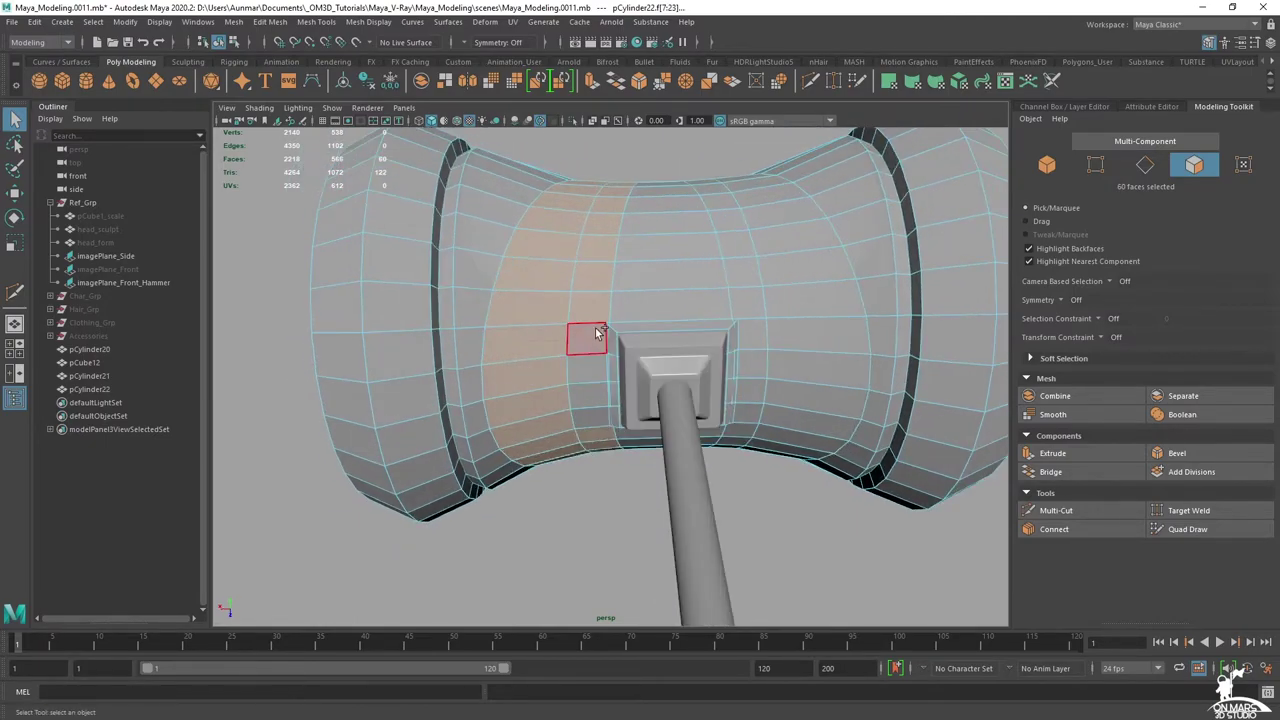
{"action": "left_click", "coordinate": [585, 391], "text": "shift"}
{"action": "left_click", "coordinate": [582, 418], "text": "shift"}
- Add the face loops of the second diagonal strap to the selection, including those beside the handle mount
{"action": "left_click_drag", "start_coordinate": [738, 375], "coordinate": [750, 310], "text": "alt"}
{"action": "left_click", "coordinate": [753, 285], "text": "shift"}
{"action": "double_click", "coordinate": [715, 208], "text": "shift"}
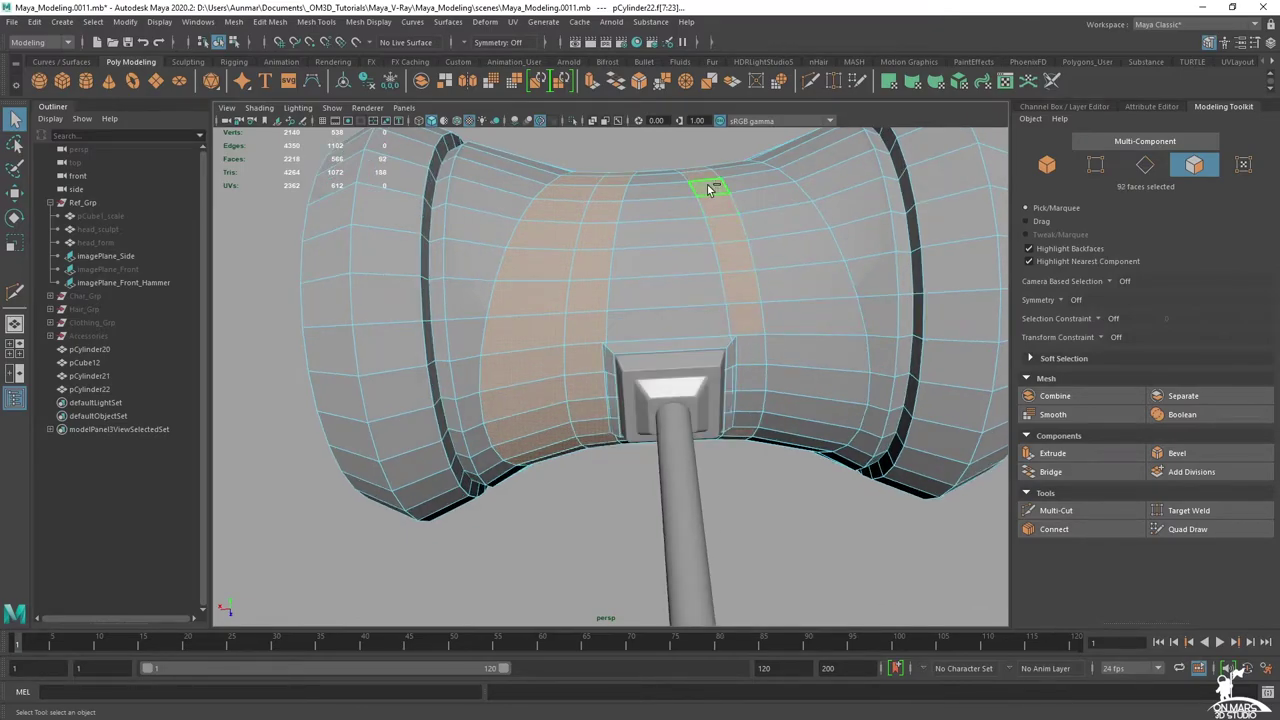
{"action": "left_click", "coordinate": [777, 218], "text": "shift"}
{"action": "left_click", "coordinate": [768, 202], "text": "shift"}
{"action": "double_click", "coordinate": [735, 172], "text": "shift"}
{"action": "mouse_move", "coordinate": [778, 345]}
{"action": "left_mouse_down", "text": "alt"}
{"action": "mouse_move", "coordinate": [760, 291]}
{"action": "mouse_move", "coordinate": [761, 338]}
{"action": "left_mouse_up", "text": "alt"}
{"action": "right_click_drag", "start_coordinate": [761, 338], "coordinate": [808, 336], "text": "alt"}
{"action": "middle_click_drag", "start_coordinate": [808, 336], "coordinate": [619, 293], "text": "alt"}
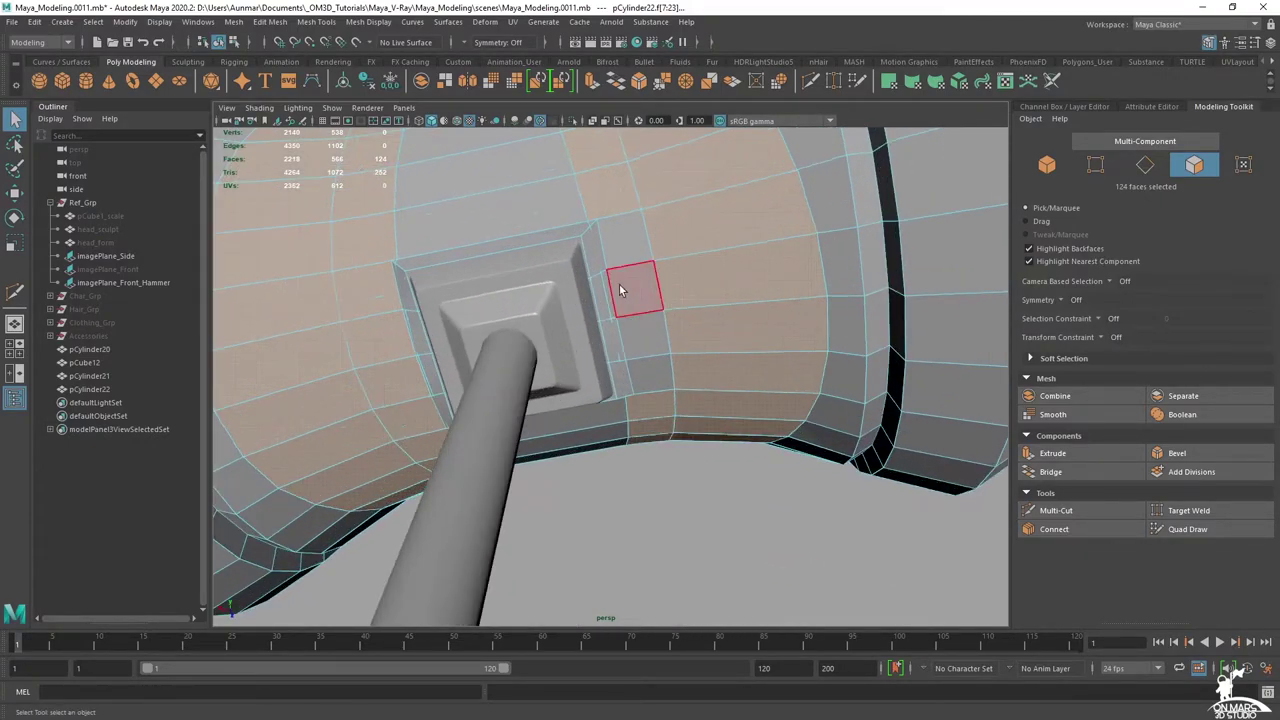
{"action": "right_click_drag", "start_coordinate": [660, 373], "coordinate": [630, 364], "text": "alt"}
{"action": "left_click_drag", "start_coordinate": [630, 364], "coordinate": [654, 434], "text": "alt"}
{"action": "right_click_drag", "start_coordinate": [654, 434], "coordinate": [626, 426], "text": "alt"}
{"action": "mouse_move", "coordinate": [626, 426]}
{"action": "left_mouse_down", "text": "alt"}
{"action": "mouse_move", "coordinate": [624, 488]}
{"action": "mouse_move", "coordinate": [623, 449]}
{"action": "mouse_move", "coordinate": [337, 443]}
{"action": "mouse_move", "coordinate": [420, 468]}
{"action": "mouse_move", "coordinate": [677, 446]}
{"action": "mouse_move", "coordinate": [627, 427]}
{"action": "left_mouse_up", "text": "alt"}
- Invert the face selection on the duplicated head and delete everything except the two diagonal straps
{"action": "scroll", "coordinate": [627, 427], "scroll_direction": "down", "scroll_amount": 6}
{"action": "left_click_drag", "start_coordinate": [871, 497], "coordinate": [384, 249], "text": "shift"}
{"action": "scroll", "coordinate": [630, 391], "scroll_direction": "up", "scroll_amount": 6}
{"action": "scroll", "coordinate": [630, 397], "scroll_direction": "up", "scroll_amount": 2}
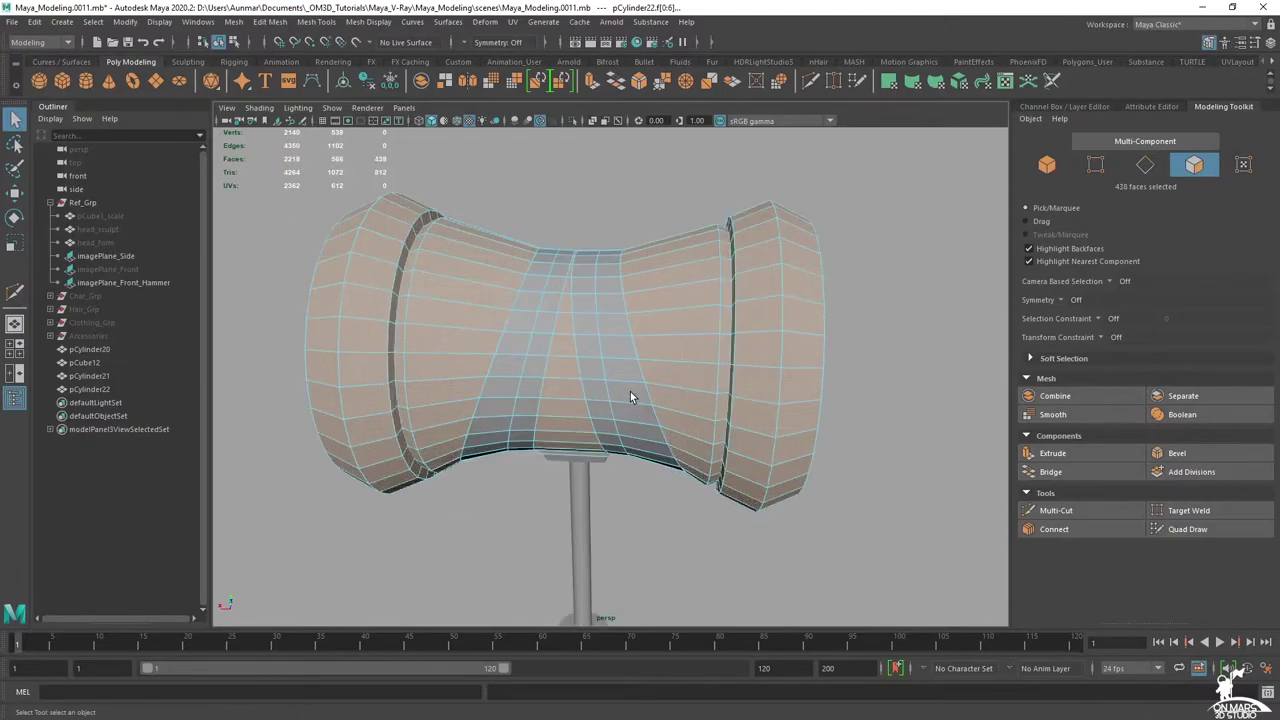
{"action": "key", "text": "Delete"}
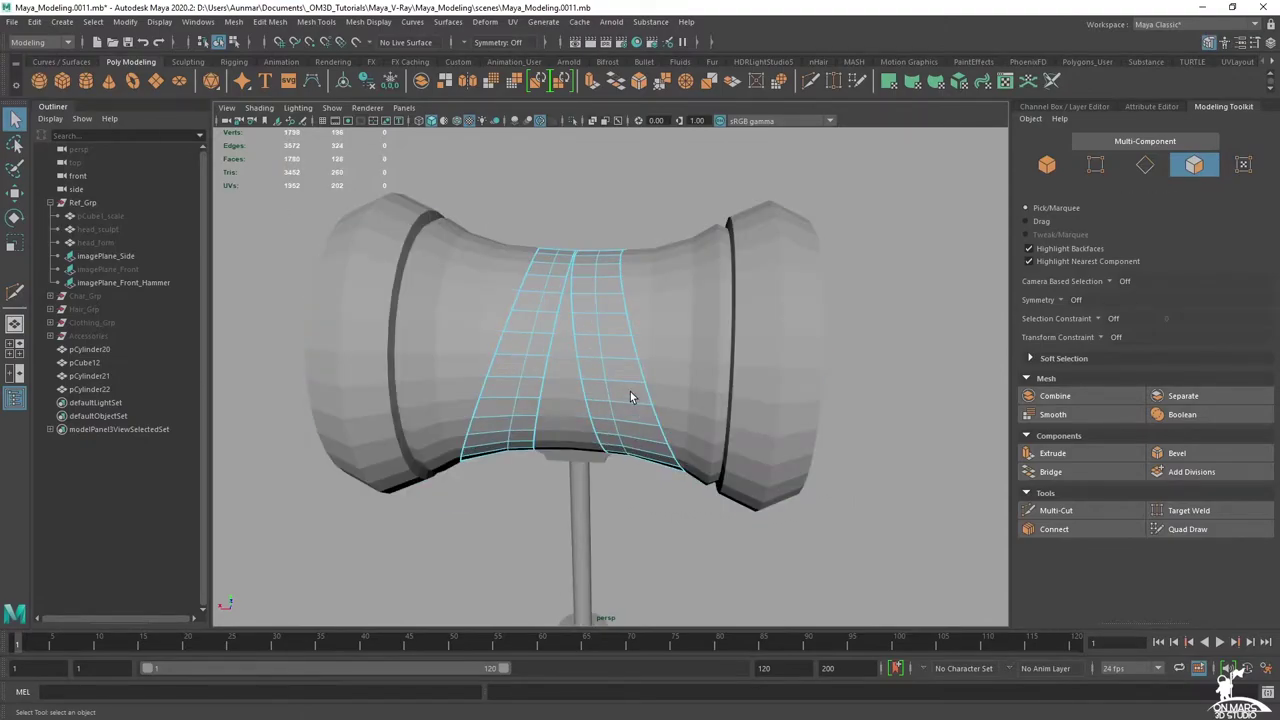
- Inspect the remaining strap strips up close and isolate the strap object in the perspective view
{"action": "left_click_drag", "start_coordinate": [630, 391], "coordinate": [620, 257], "text": "alt"}
{"action": "scroll", "coordinate": [643, 386], "scroll_direction": "up", "scroll_amount": 3}
{"action": "middle_click_drag", "start_coordinate": [620, 257], "coordinate": [695, 306], "text": "alt"}
{"action": "scroll", "coordinate": [695, 306], "scroll_direction": "up", "scroll_amount": 4}
{"action": "left_click_drag", "start_coordinate": [695, 306], "coordinate": [701, 318], "text": "alt"}
{"action": "scroll", "coordinate": [693, 338], "scroll_direction": "up", "scroll_amount": 2}
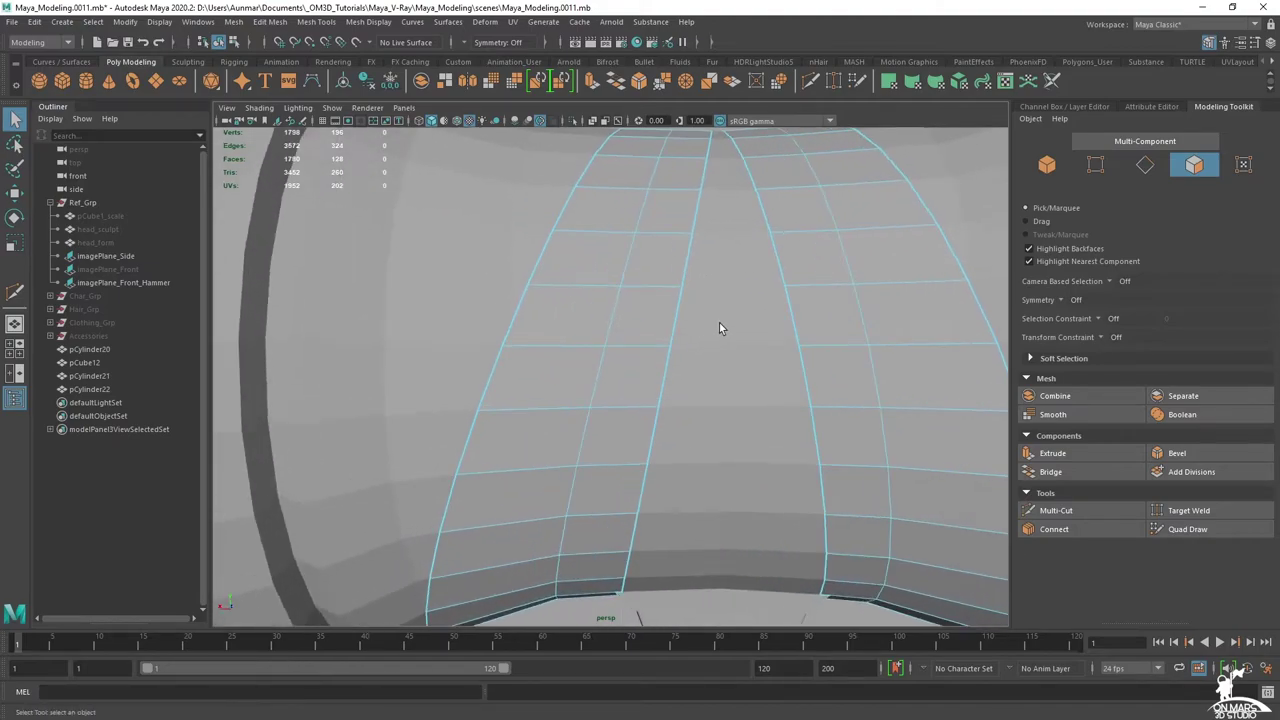
{"action": "scroll", "coordinate": [719, 322], "scroll_direction": "down", "scroll_amount": 3}
{"action": "right_click_drag", "start_coordinate": [645, 288], "coordinate": [642, 258]}
{"action": "key", "text": "ctrl+z"}
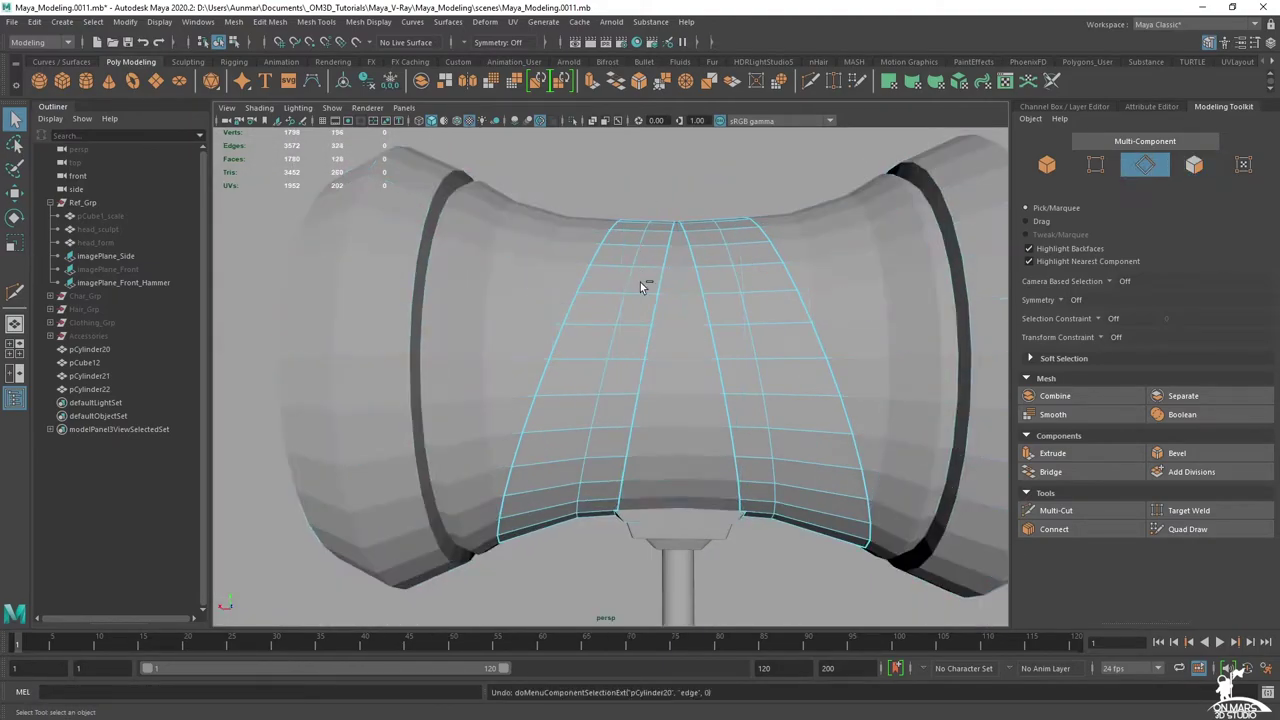
{"action": "key", "text": "F8"}
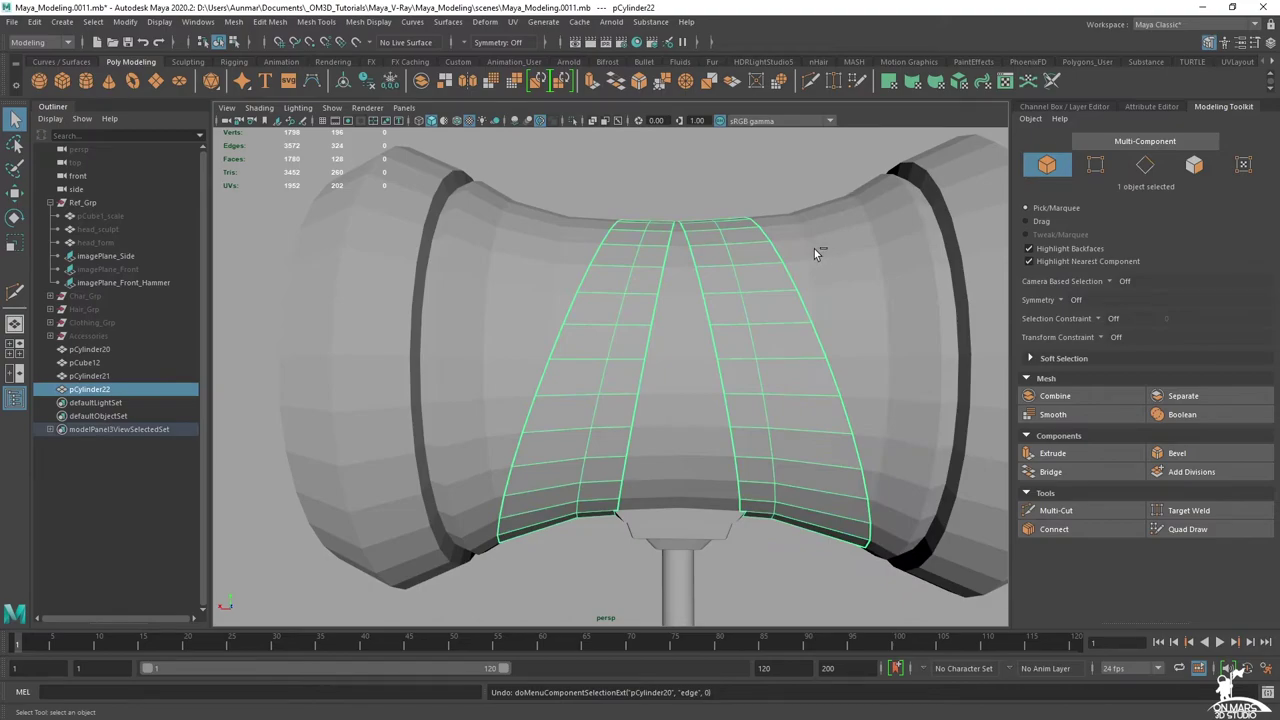
{"action": "key", "text": "ctrl+1"}
- Bevel the lengthwise middle edge loop of both straps with a fraction of 0.025
{"action": "right_click_drag", "start_coordinate": [621, 291], "coordinate": [755, 269]}
{"action": "double_click", "coordinate": [629, 277]}
{"action": "double_click", "coordinate": [777, 252], "text": "shift"}
{"action": "left_click_drag", "start_coordinate": [780, 254], "coordinate": [845, 298], "text": "alt"}
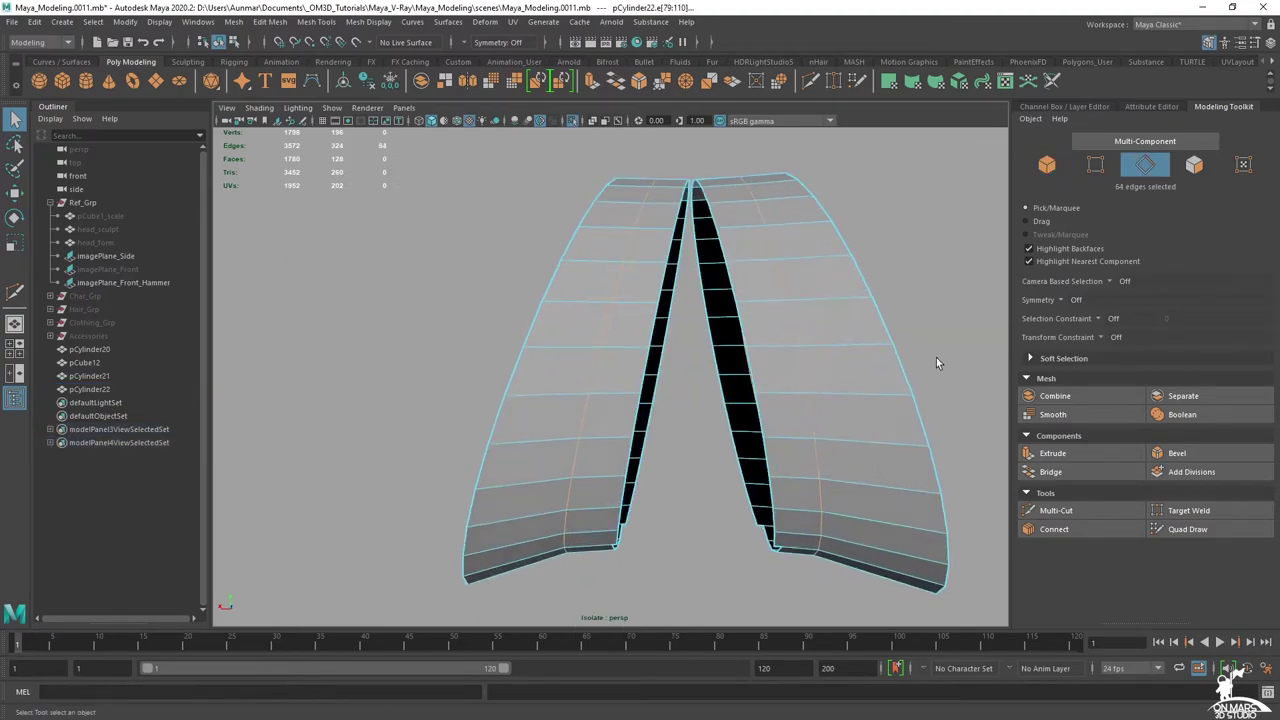
{"action": "left_click", "coordinate": [1180, 453]}
{"action": "left_click", "coordinate": [884, 394]}
{"action": "type", "text": ".025"}
{"action": "key", "text": "Return"}
{"action": "key", "text": "Return"}
{"action": "right_click_drag", "start_coordinate": [686, 250], "coordinate": [601, 432], "text": "alt"}
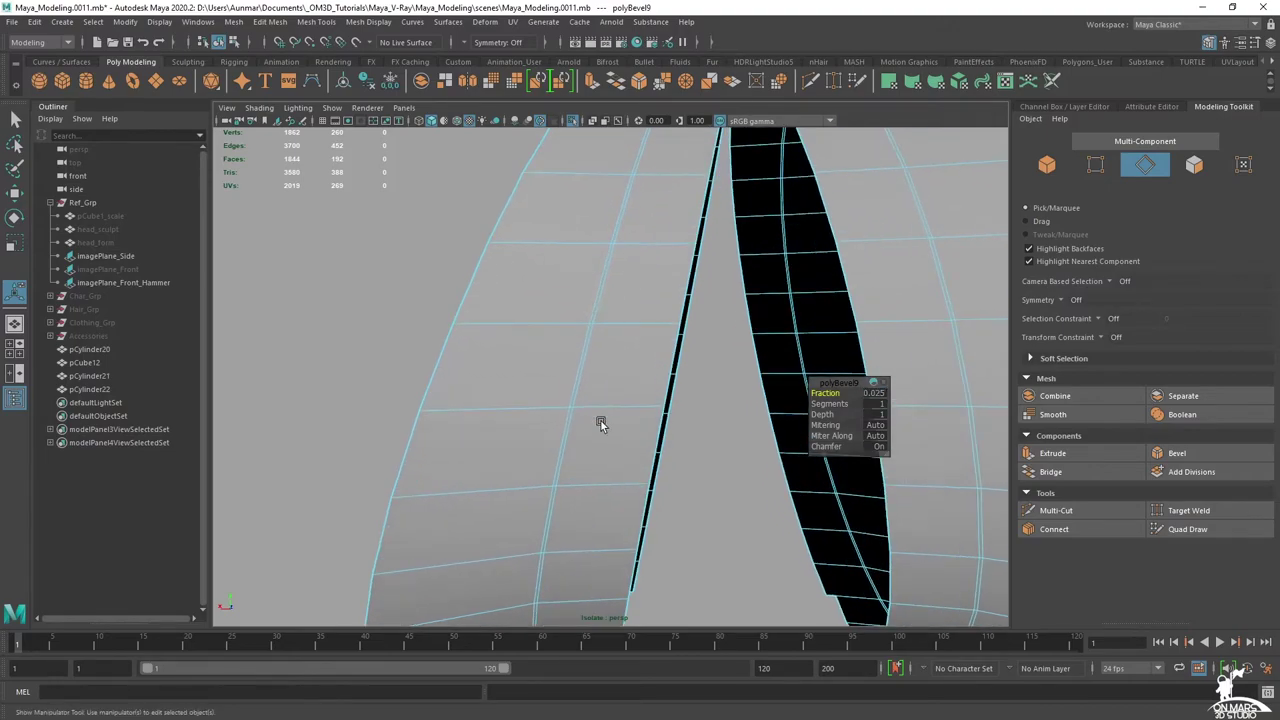
{"action": "left_click_drag", "start_coordinate": [601, 432], "coordinate": [550, 368], "text": "alt"}
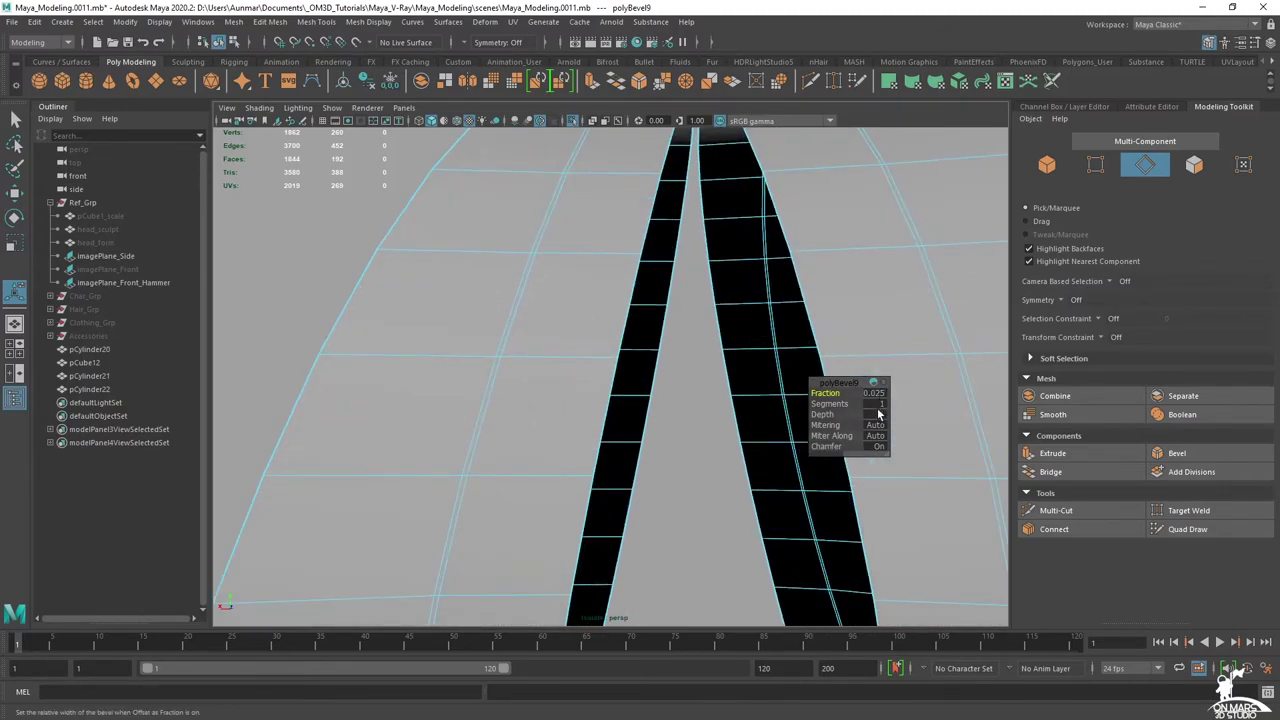
- Delete the thin beveled face loops down the middle of both straps to split each into two strips
{"action": "key", "text": "q"}
{"action": "right_click_drag", "start_coordinate": [503, 277], "coordinate": [504, 299]}
{"action": "left_click", "coordinate": [517, 296]}
{"action": "double_click", "coordinate": [535, 246], "text": "shift"}
{"action": "left_click_drag", "start_coordinate": [772, 282], "coordinate": [610, 300], "text": "alt"}
{"action": "right_click_drag", "start_coordinate": [610, 300], "coordinate": [637, 325], "text": "alt"}
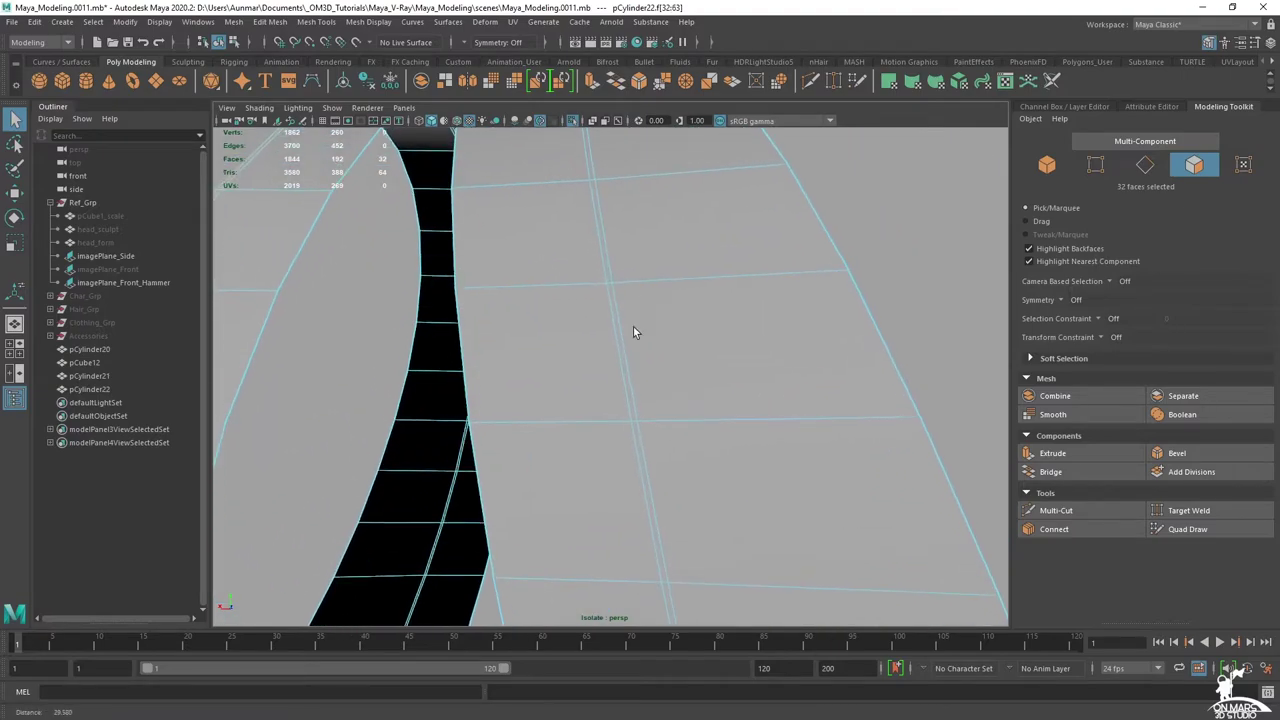
{"action": "left_click", "coordinate": [617, 320], "text": "shift"}
{"action": "double_click", "coordinate": [608, 276], "text": "shift"}
{"action": "key", "text": "Delete"}
- Target Weld the stray corner vertices at the handle-mount notch on the first strap's inner edge
{"action": "right_click_drag", "start_coordinate": [620, 278], "coordinate": [569, 294], "text": "alt"}
{"action": "left_click_drag", "start_coordinate": [569, 294], "coordinate": [580, 296], "text": "alt"}
{"action": "right_click_drag", "start_coordinate": [580, 296], "coordinate": [637, 311], "text": "alt"}
{"action": "left_click_drag", "start_coordinate": [637, 311], "coordinate": [646, 243], "text": "alt"}
{"action": "right_click_drag", "start_coordinate": [655, 375], "coordinate": [733, 412], "text": "alt"}
{"action": "right_click_drag", "start_coordinate": [835, 280], "coordinate": [778, 266]}
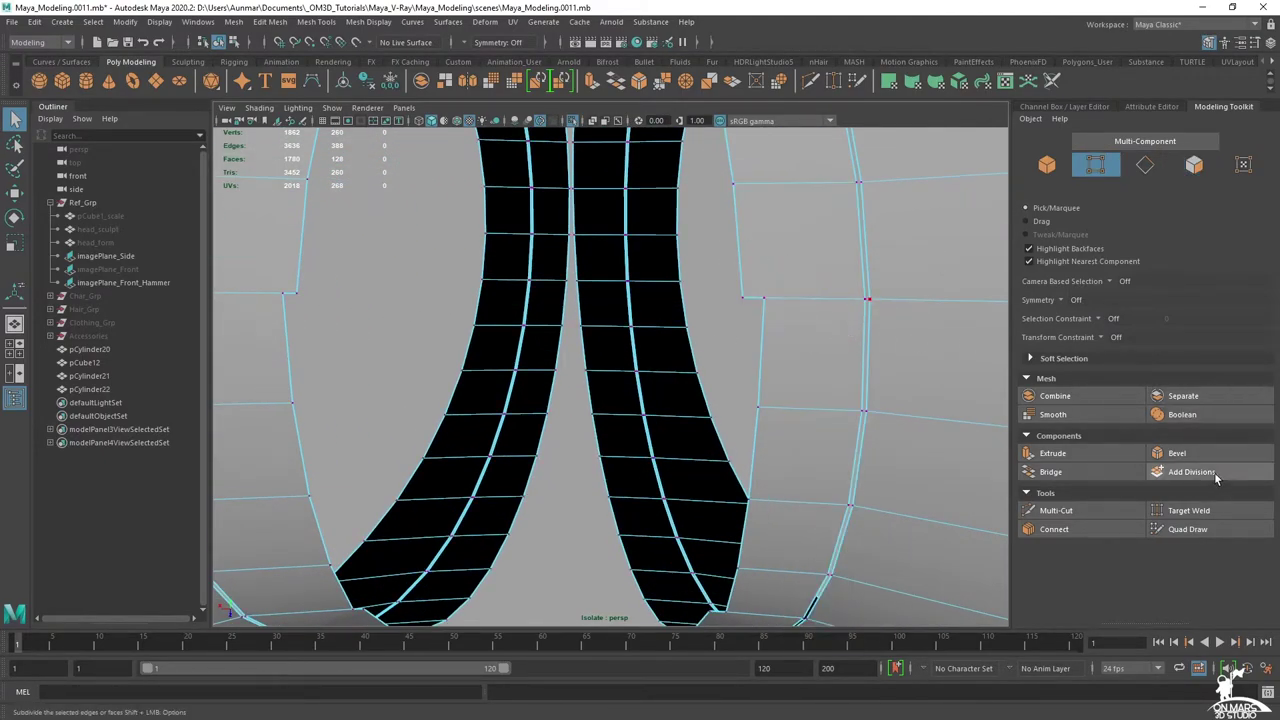
{"action": "left_click", "coordinate": [1190, 510]}
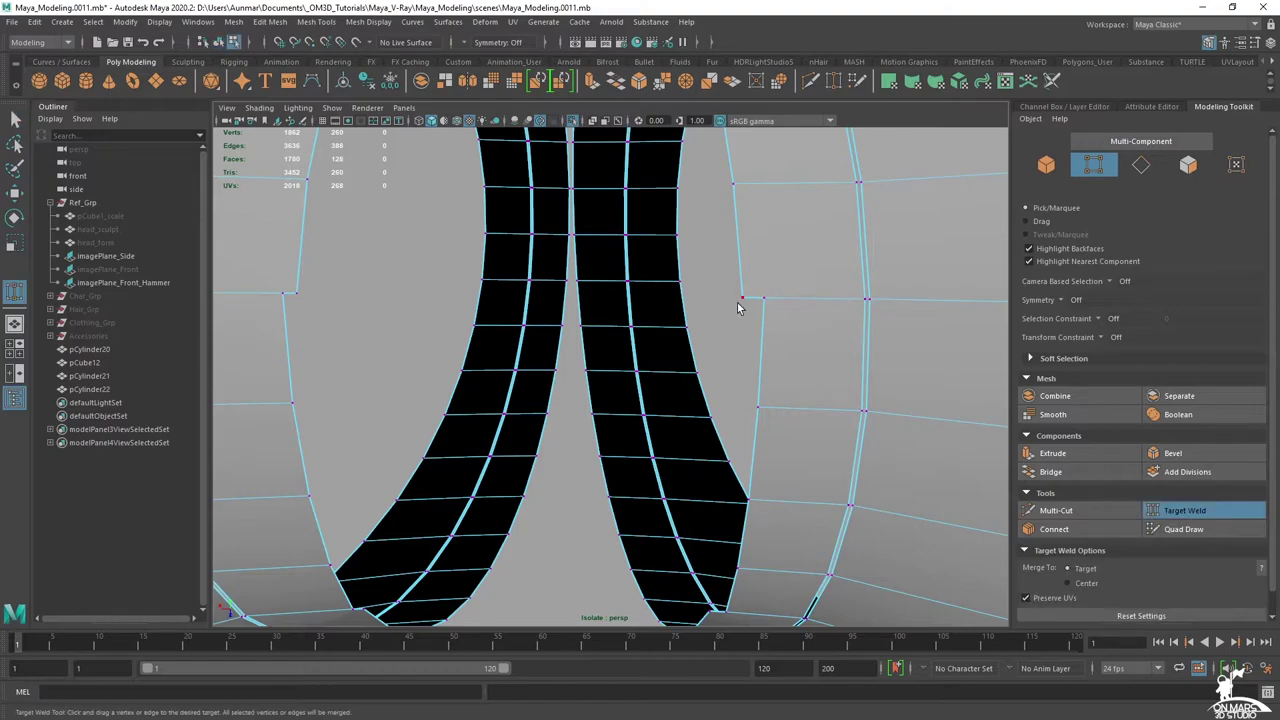
{"action": "left_click_drag", "start_coordinate": [757, 301], "coordinate": [765, 299]}
{"action": "left_click_drag", "start_coordinate": [802, 374], "coordinate": [740, 296], "text": "alt"}
{"action": "key", "text": "ctrl+z"}
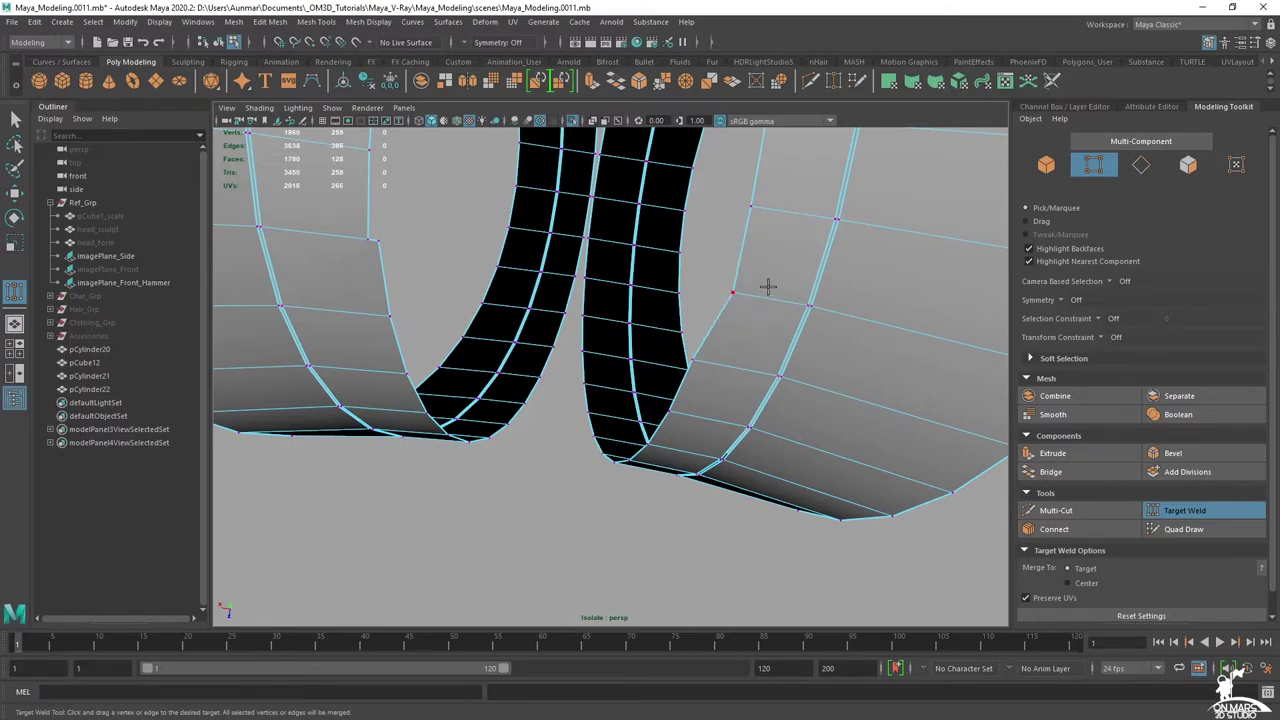
- Target Weld the matching notch vertices on the other strap, return to object mode and show the whole hammer again
{"action": "middle_click_drag", "start_coordinate": [775, 291], "coordinate": [817, 341], "text": "alt"}
{"action": "left_click_drag", "start_coordinate": [419, 313], "coordinate": [420, 313]}
{"action": "middle_click_drag", "start_coordinate": [438, 249], "coordinate": [452, 410], "text": "alt"}
{"action": "left_click_drag", "start_coordinate": [487, 204], "coordinate": [485, 204]}
{"action": "scroll", "coordinate": [560, 245], "scroll_direction": "down", "scroll_amount": 5}
{"action": "left_click_drag", "start_coordinate": [597, 275], "coordinate": [642, 411], "text": "alt"}
{"action": "key", "text": "q"}
{"action": "right_click_drag", "start_coordinate": [687, 357], "coordinate": [779, 271]}
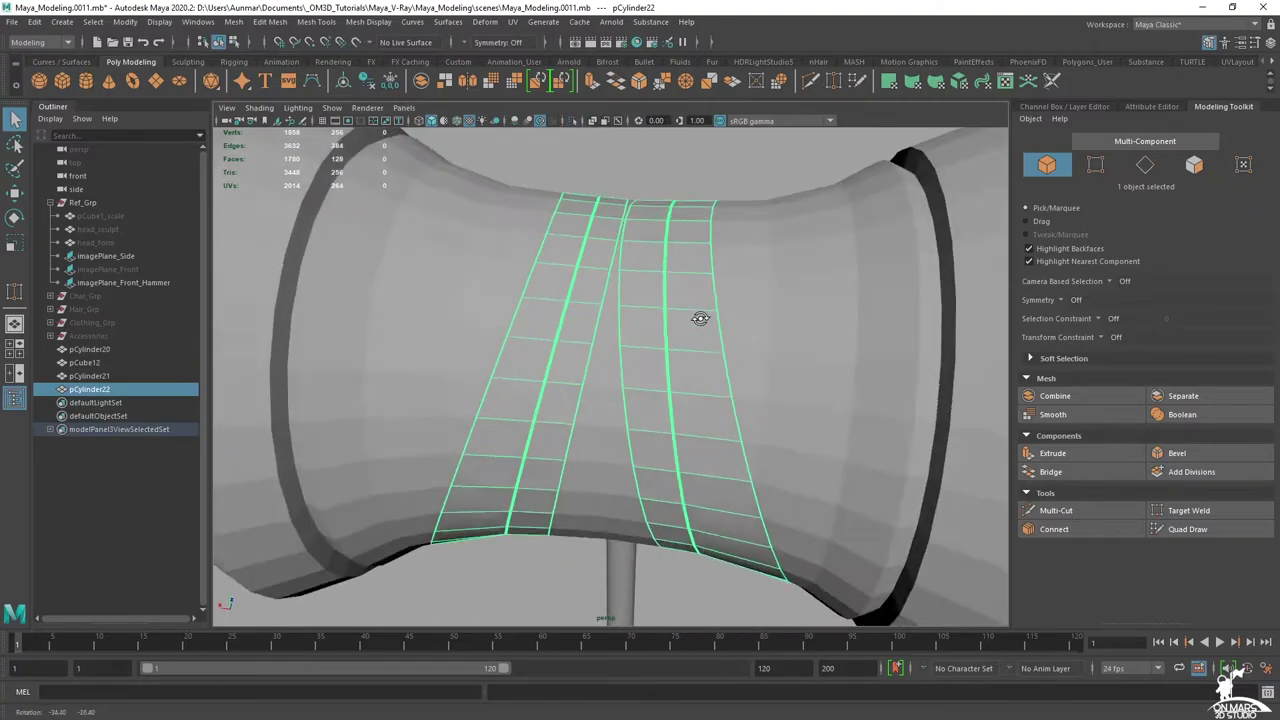
{"action": "left_click_drag", "start_coordinate": [703, 320], "coordinate": [703, 280], "text": "alt"}
- Duplicate the original hammer head again and isolate the copy with imagePlane_Front_Hammer in the front view
{"action": "key", "text": "space"}
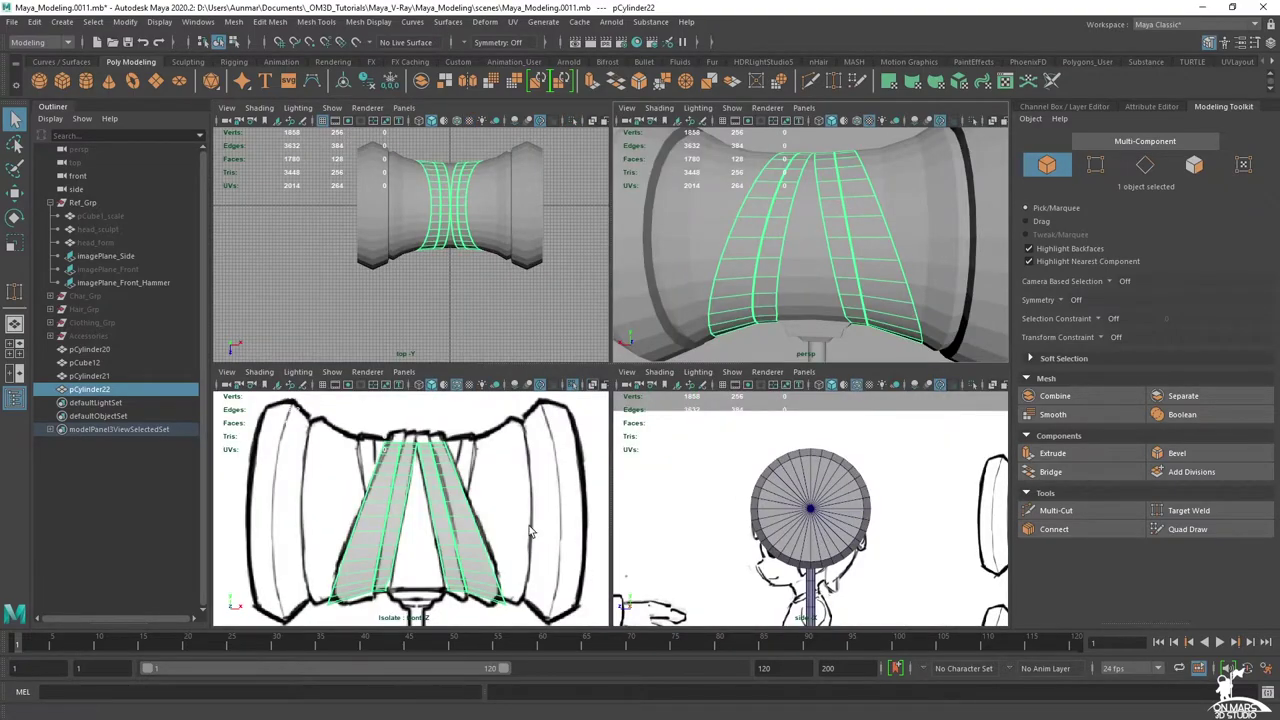
{"action": "left_click", "coordinate": [820, 285]}
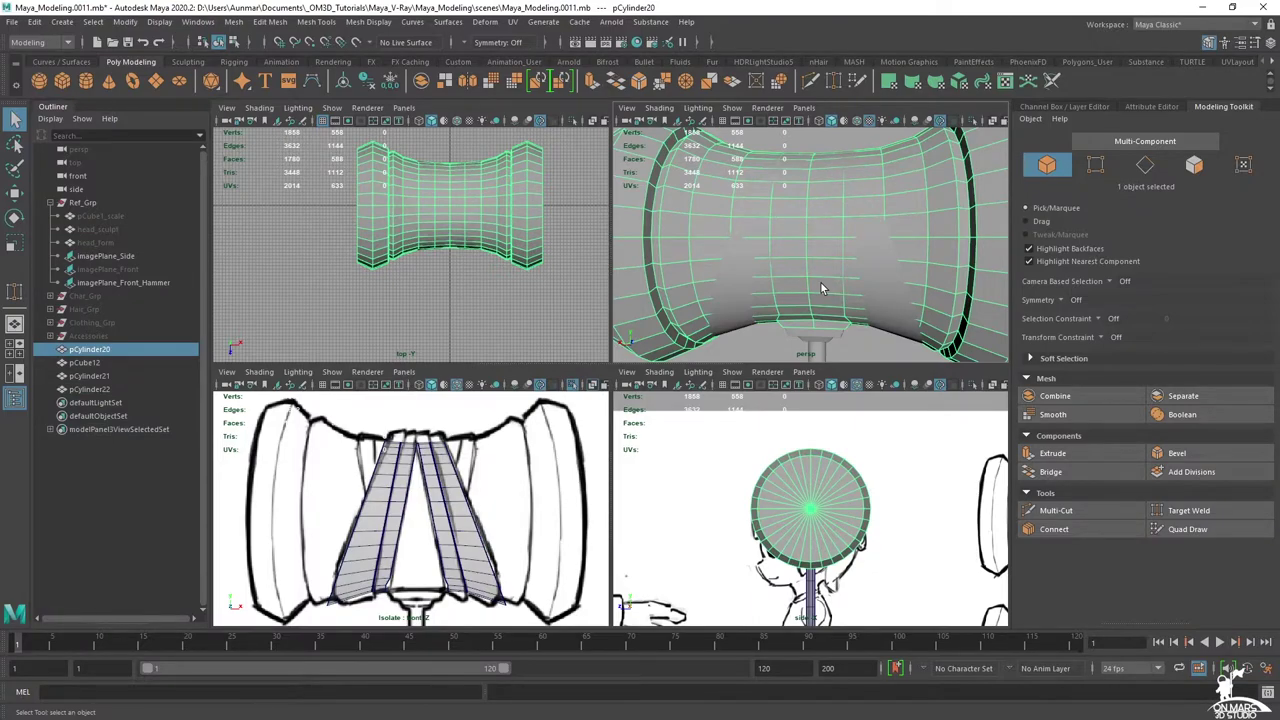
{"action": "key", "text": "ctrl+d"}
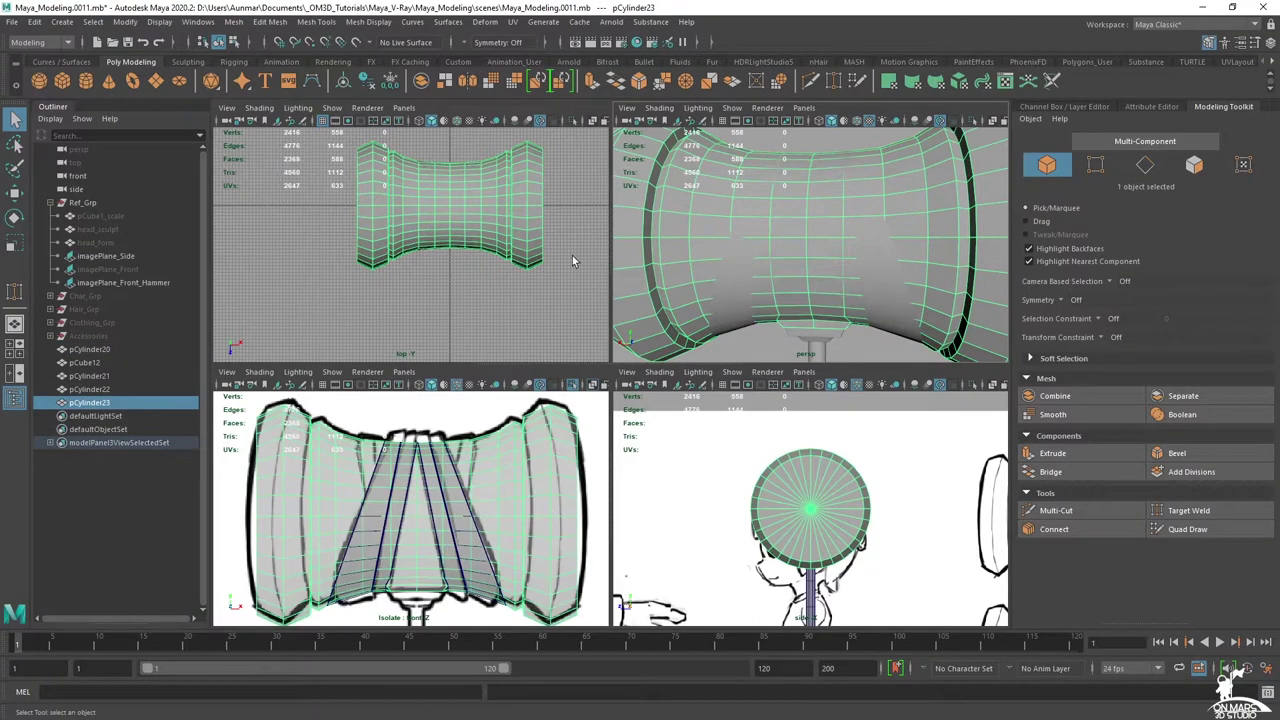
{"action": "left_click", "coordinate": [129, 283], "text": "ctrl"}
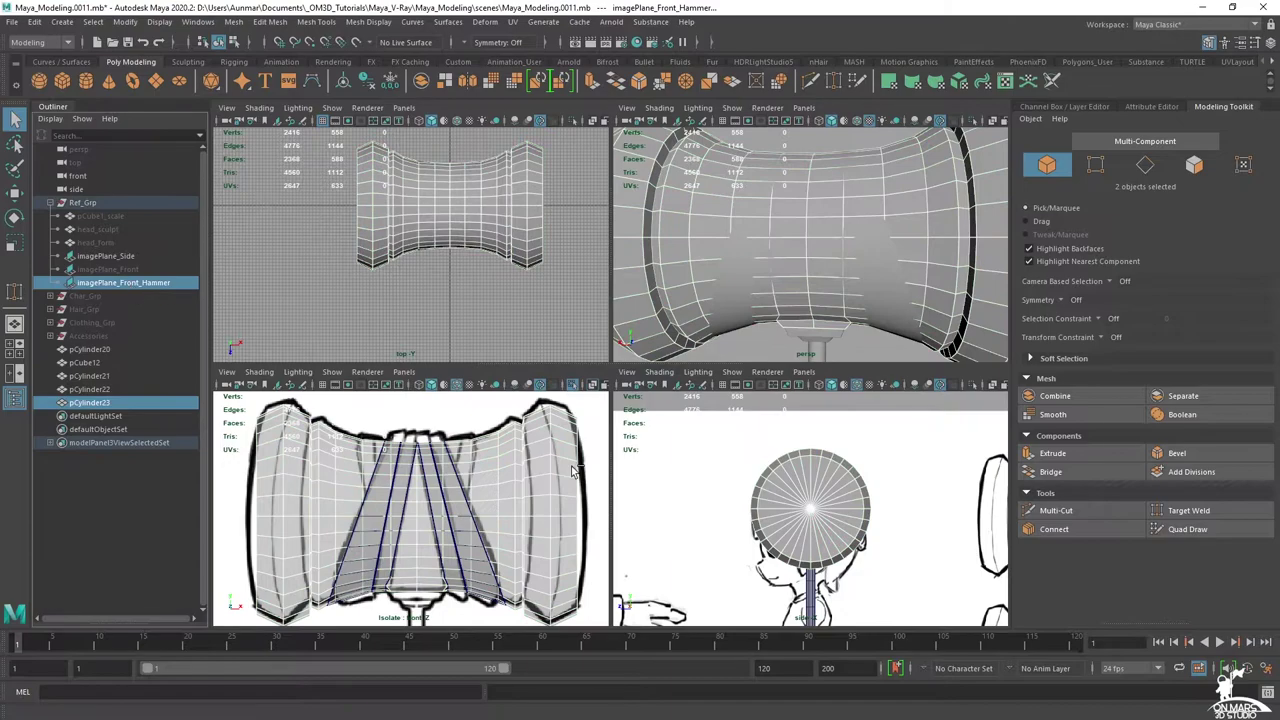
{"action": "key", "text": "ctrl+1"}
{"action": "key", "text": "ctrl+1"}
{"action": "key", "text": "space"}
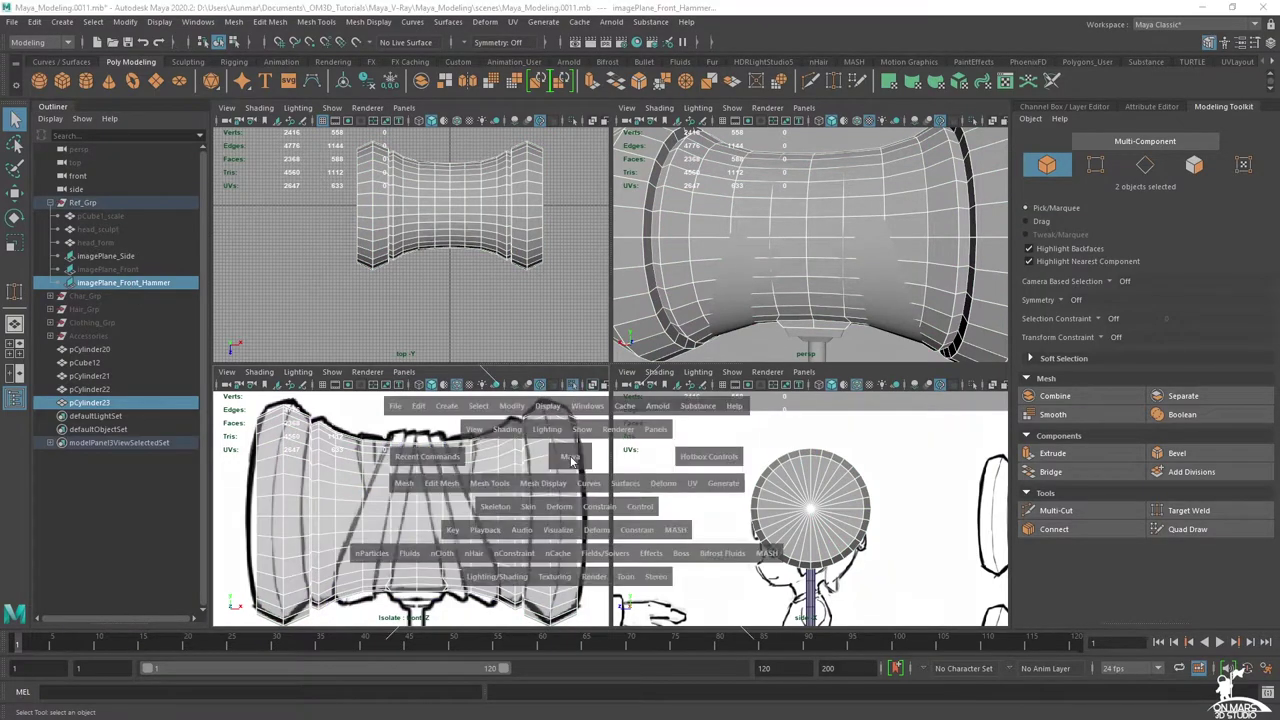
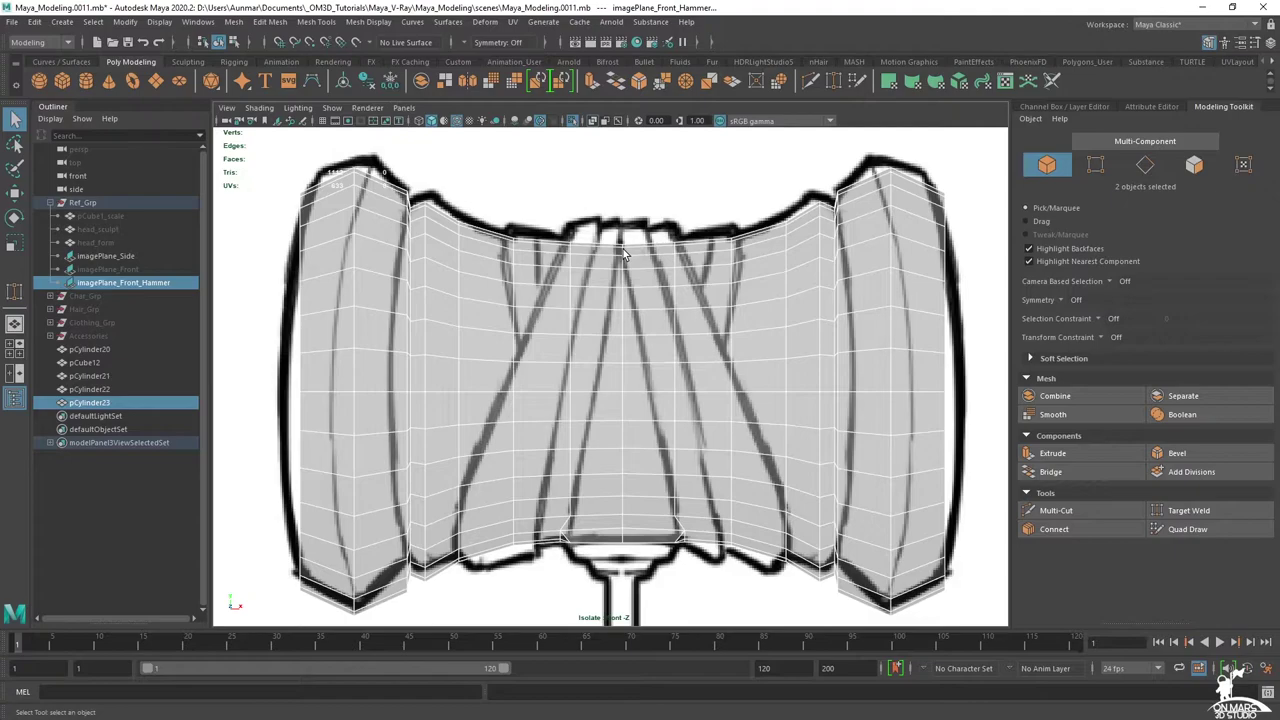
- Multi-Cut the isolated head copy along the three slanted lines of the left rear strap in the front reference
{"action": "scroll", "coordinate": [625, 250], "scroll_direction": "down", "scroll_amount": 5}
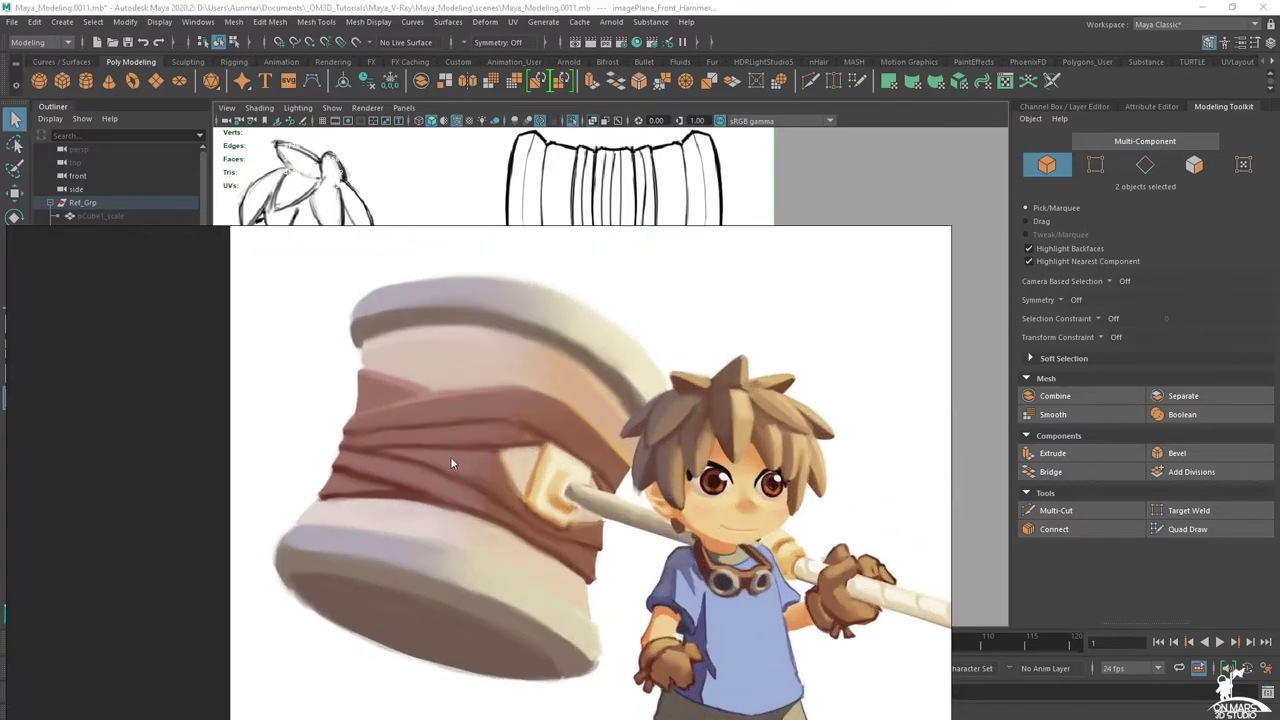
{"action": "scroll", "coordinate": [689, 367], "scroll_direction": "up", "scroll_amount": 8}
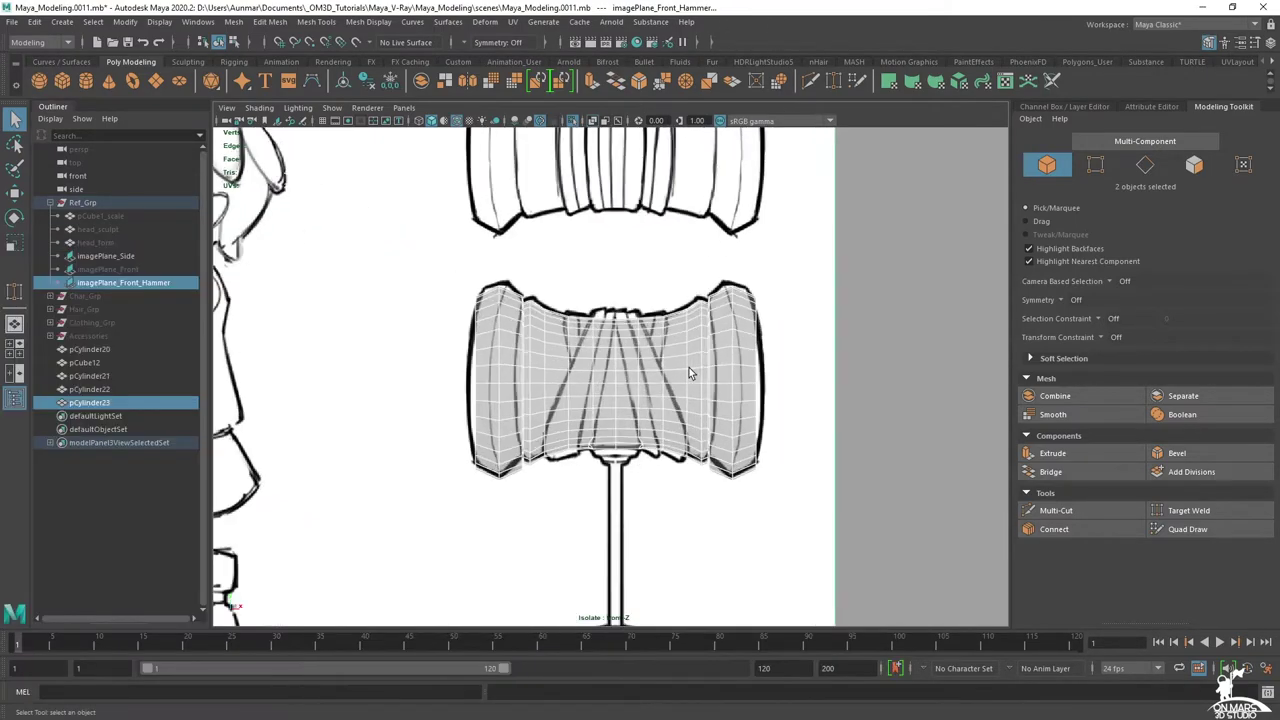
{"action": "left_click", "coordinate": [682, 328]}
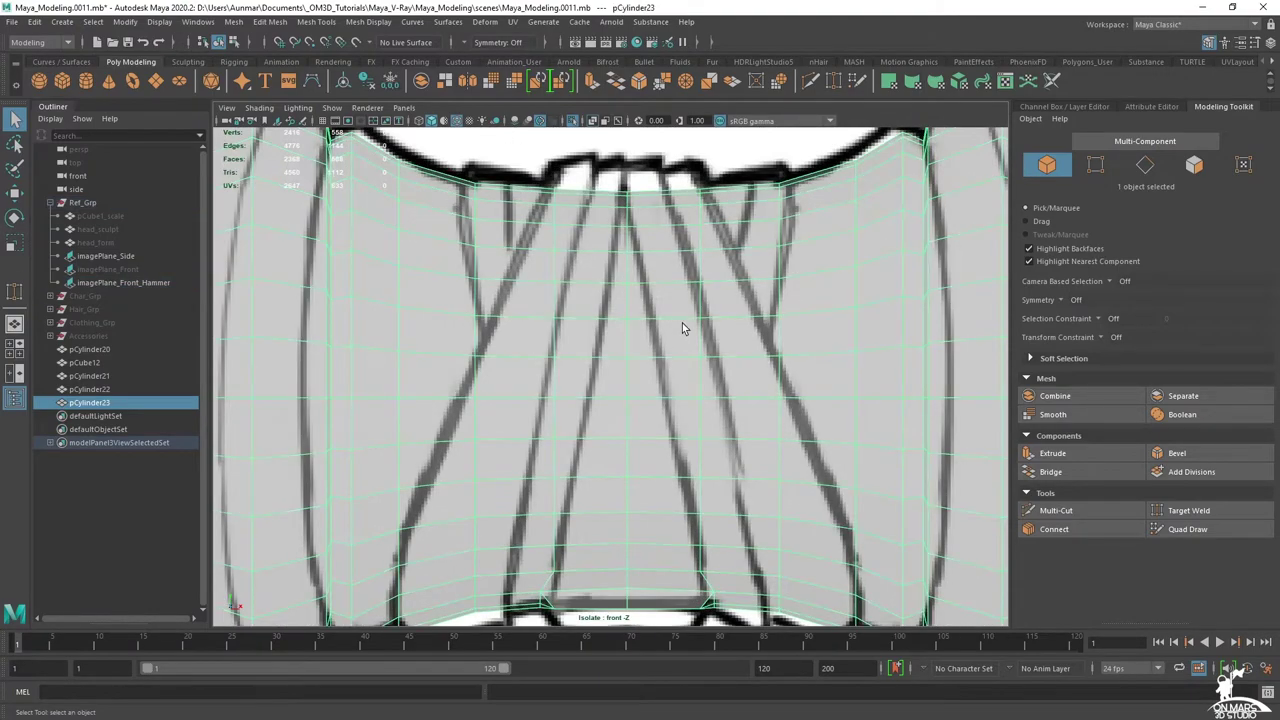
{"action": "left_click", "coordinate": [1058, 511]}
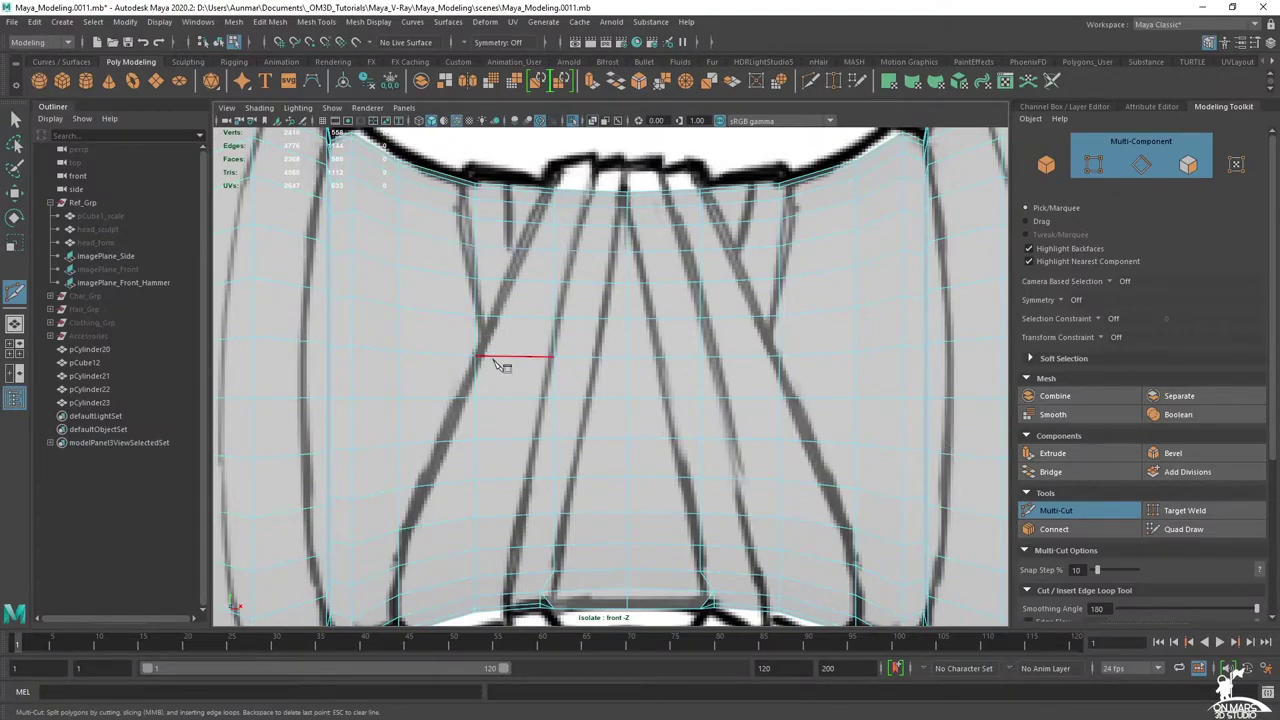
{"action": "scroll", "coordinate": [460, 190], "scroll_direction": "down", "scroll_amount": 1}
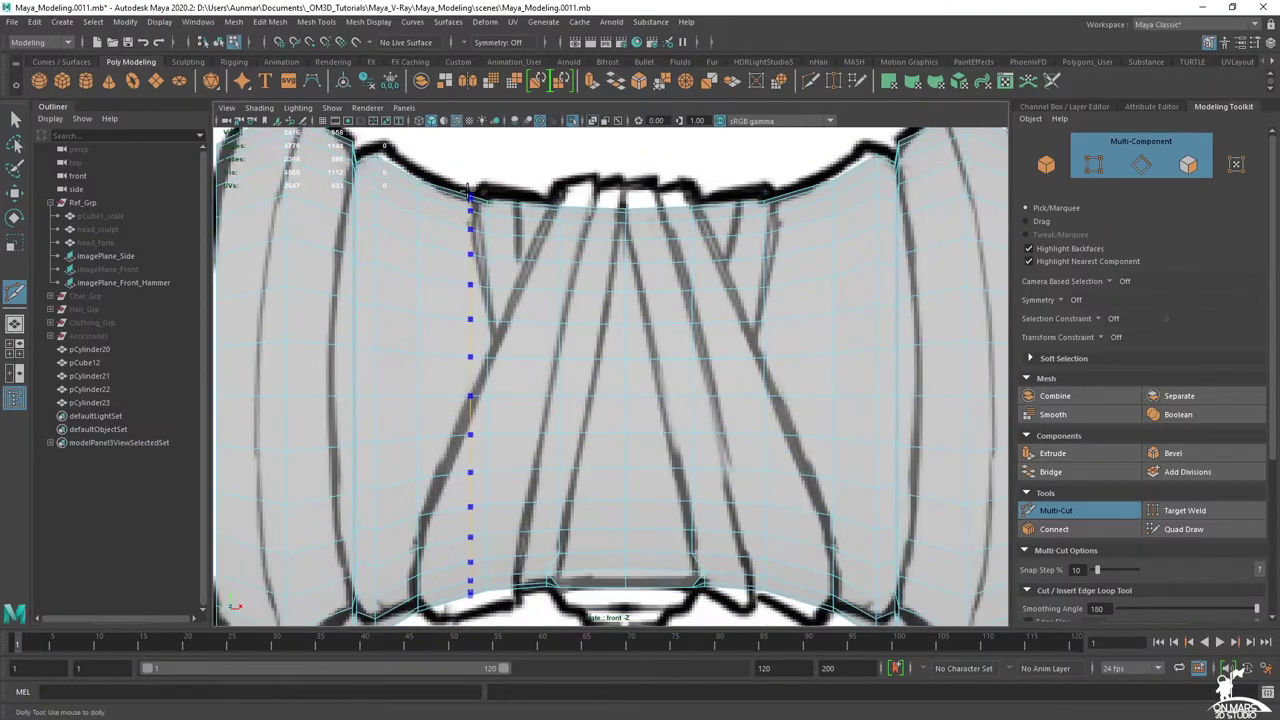
{"action": "left_click", "coordinate": [458, 174]}
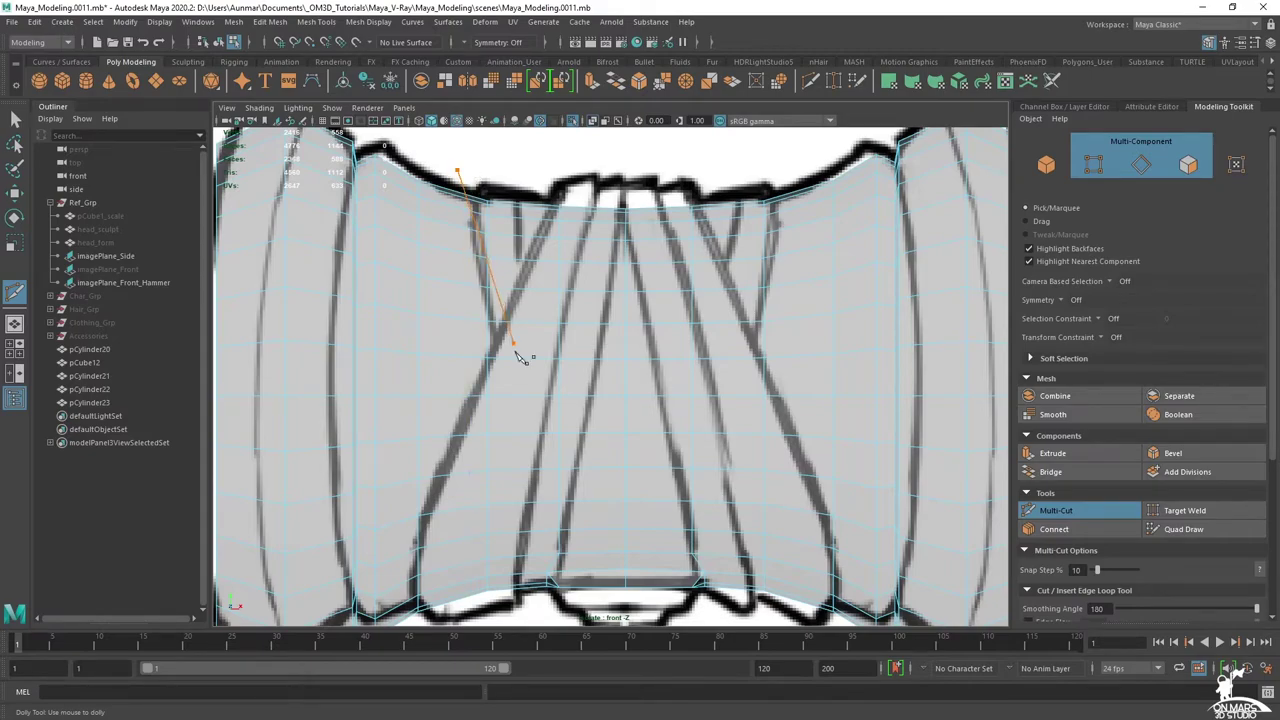
{"action": "left_click", "coordinate": [552, 590]}
{"action": "left_click", "coordinate": [562, 405]}
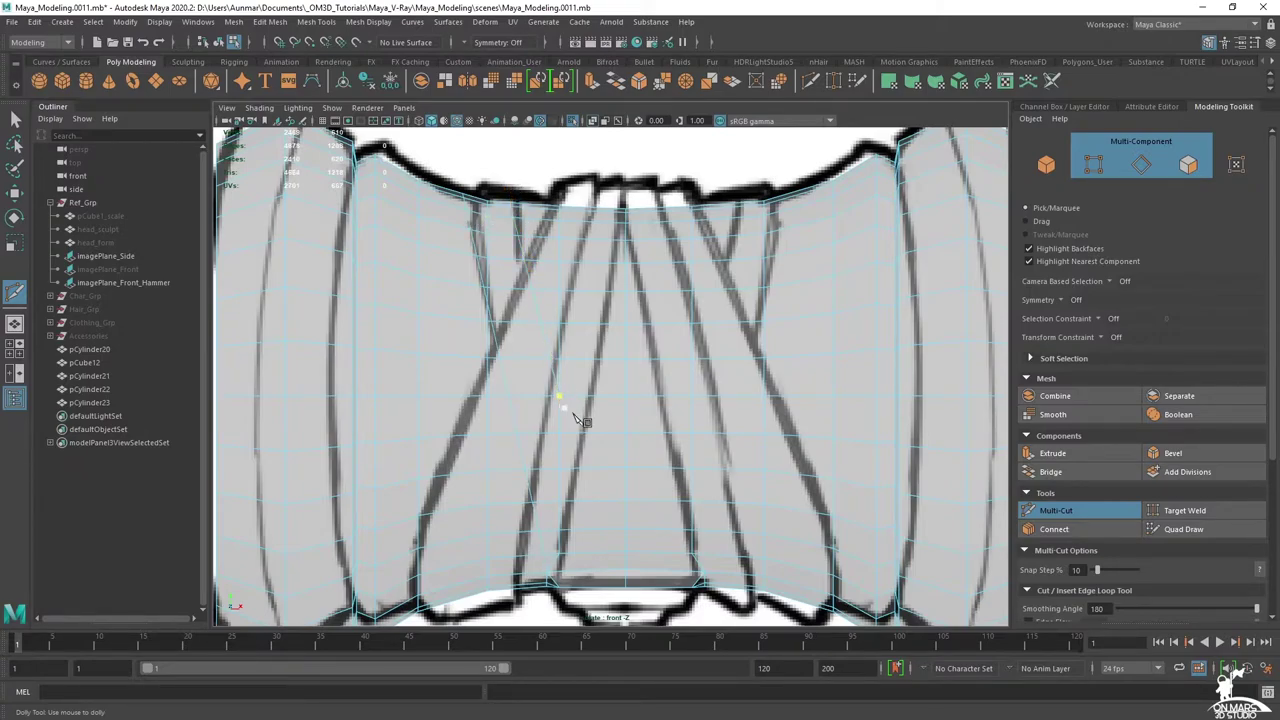
{"action": "left_click", "coordinate": [539, 184]}
{"action": "left_click", "coordinate": [600, 390]}
- Slice the head copy along the three slanted lines of the opposite rear strap and leave Multi-Cut
{"action": "left_click", "coordinate": [711, 166]}
{"action": "left_click", "coordinate": [658, 388]}
{"action": "left_click_drag", "start_coordinate": [758, 162], "coordinate": [678, 383]}
{"action": "mouse_move", "coordinate": [799, 182]}
{"action": "left_mouse_down"}
{"action": "mouse_move", "coordinate": [716, 433]}
{"action": "mouse_move", "coordinate": [725, 444]}
{"action": "left_mouse_up"}
{"action": "key", "text": "q"}
- Isolate the head copy in the perspective view and delete the three original vertical edge loops crossing the sliced straps
{"action": "right_click_drag", "start_coordinate": [851, 228], "coordinate": [846, 209]}
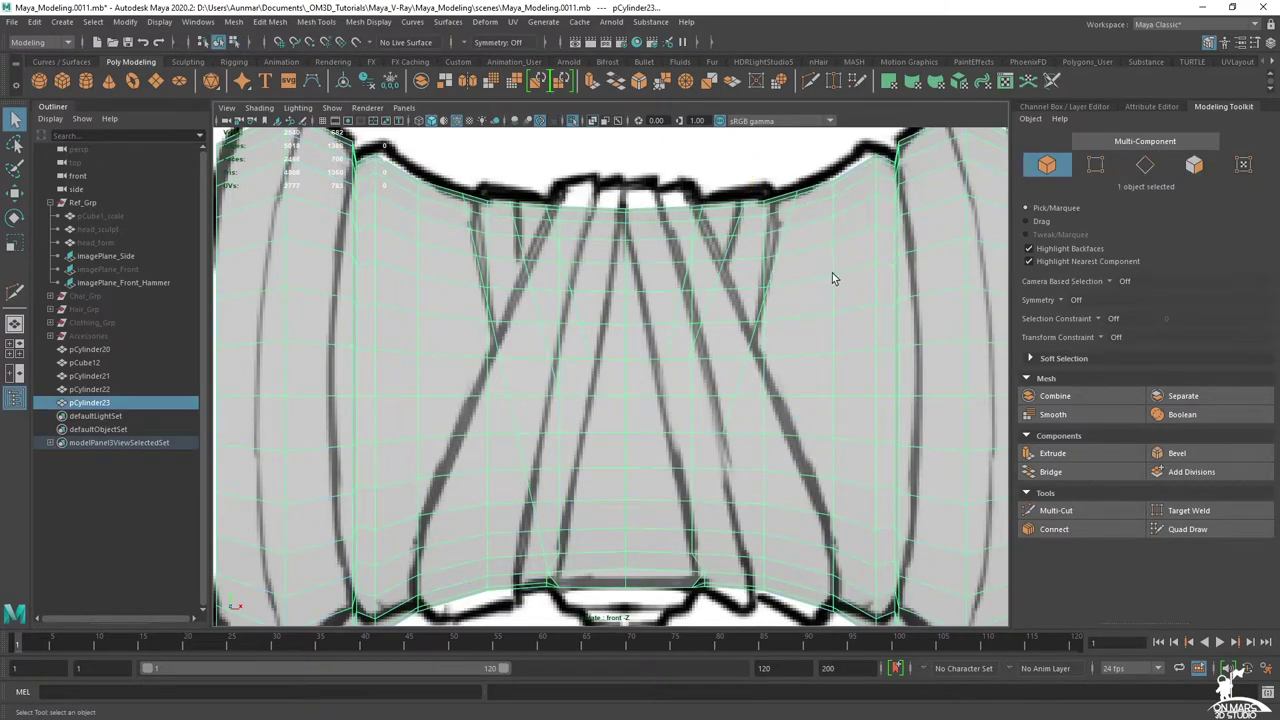
{"action": "key", "text": "space"}
{"action": "key", "text": "space"}
{"action": "key", "text": "ctrl+1"}
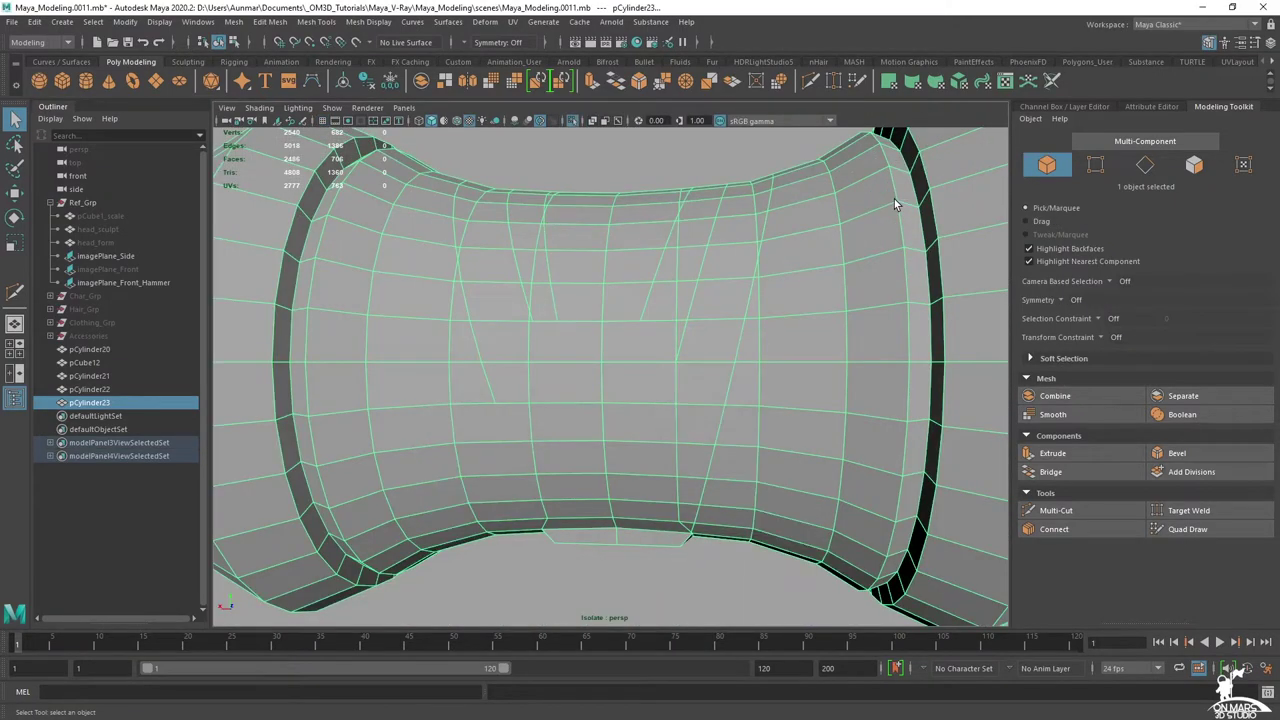
{"action": "left_click_drag", "start_coordinate": [894, 199], "coordinate": [736, 337], "text": "alt"}
{"action": "right_click_drag", "start_coordinate": [571, 239], "coordinate": [552, 164]}
{"action": "double_click", "coordinate": [480, 277]}
{"action": "double_click", "coordinate": [561, 320], "text": "shift"}
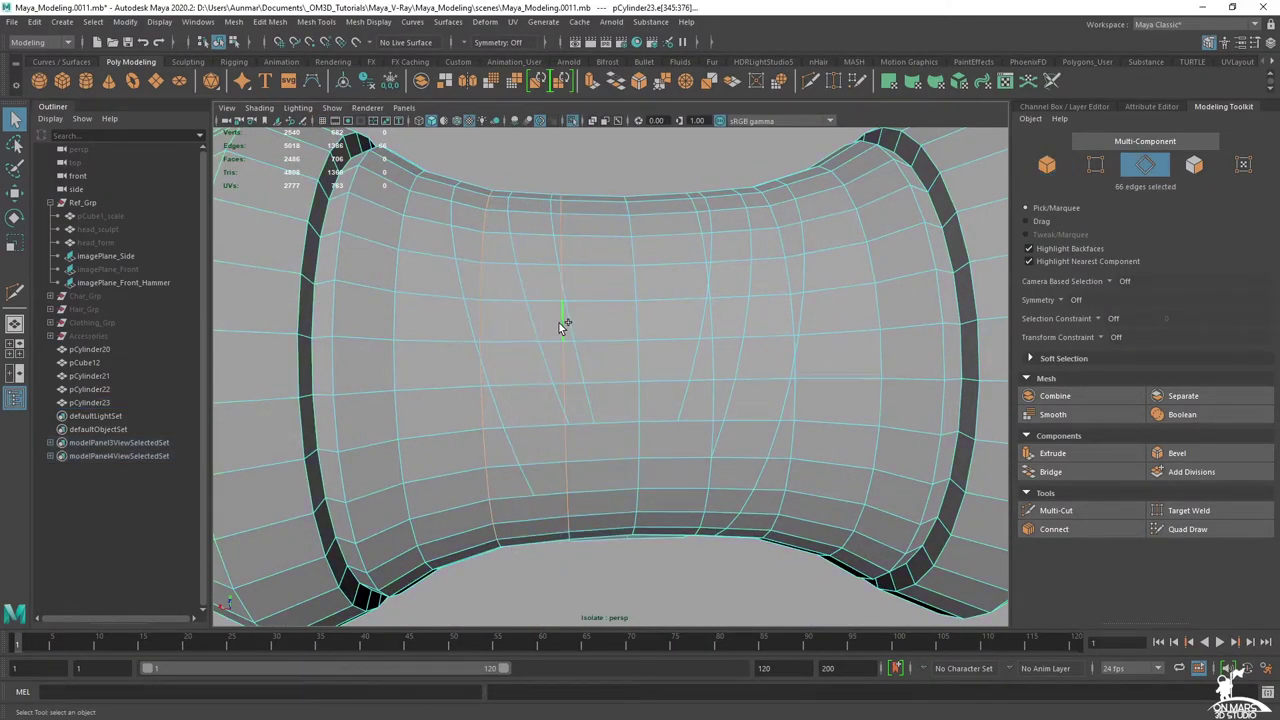
{"action": "double_click", "coordinate": [709, 318], "text": "shift"}
{"action": "left_click_drag", "start_coordinate": [792, 317], "coordinate": [703, 348], "text": "alt"}
{"action": "key", "text": "ctrl+Delete"}
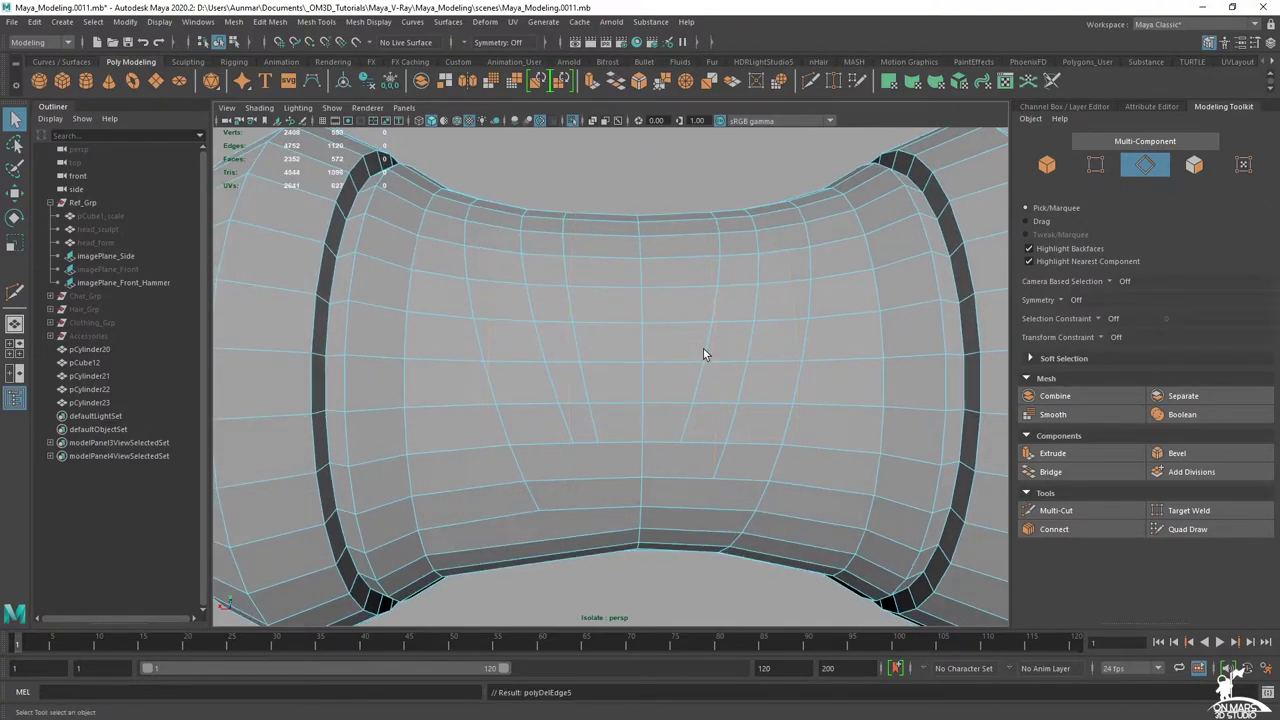
- Select the face strips between the slanted cuts, invert the selection and delete the rest of the head copy
{"action": "right_click_drag", "start_coordinate": [599, 258], "coordinate": [597, 312]}
{"action": "left_click", "coordinate": [501, 298]}
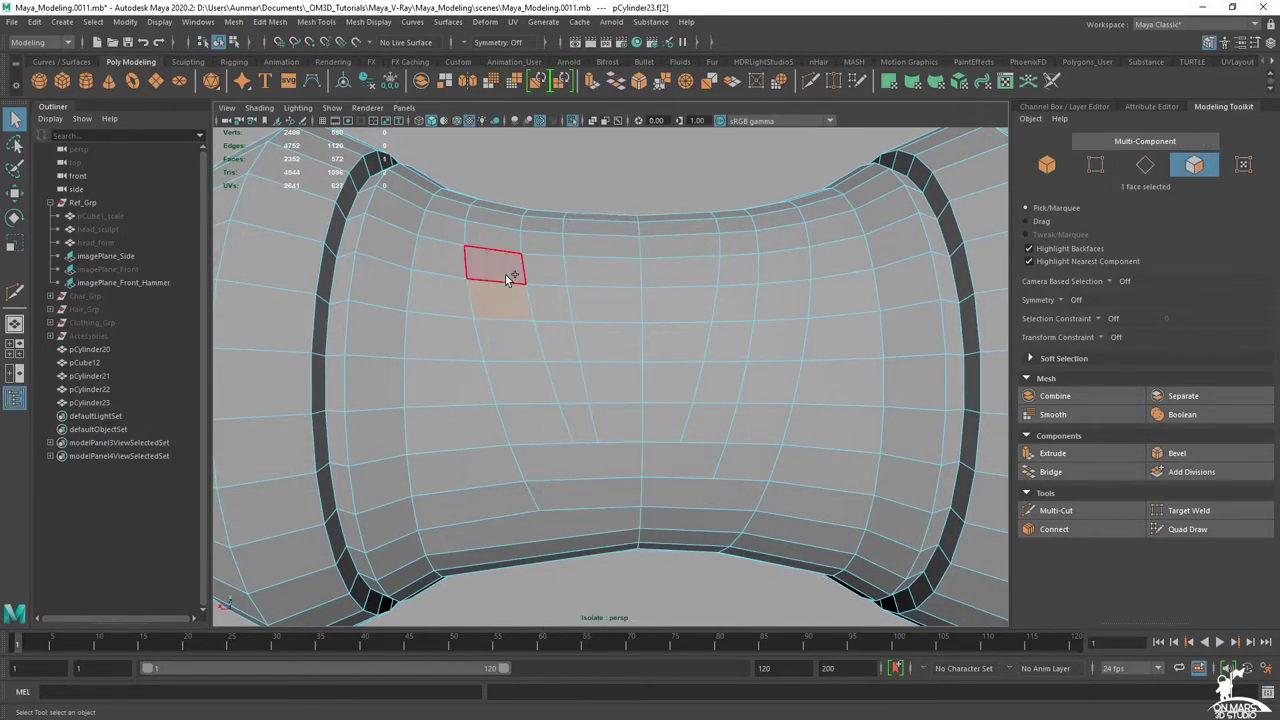
{"action": "double_click", "coordinate": [505, 274], "text": "shift"}
{"action": "double_click", "coordinate": [737, 308], "text": "shift"}
{"action": "left_click_drag", "start_coordinate": [737, 400], "coordinate": [734, 343], "text": "alt"}
{"action": "left_click", "coordinate": [728, 383], "text": "ctrl"}
{"action": "scroll", "coordinate": [727, 403], "scroll_direction": "down", "scroll_amount": 5}
{"action": "left_click_drag", "start_coordinate": [856, 397], "coordinate": [743, 416], "text": "alt"}
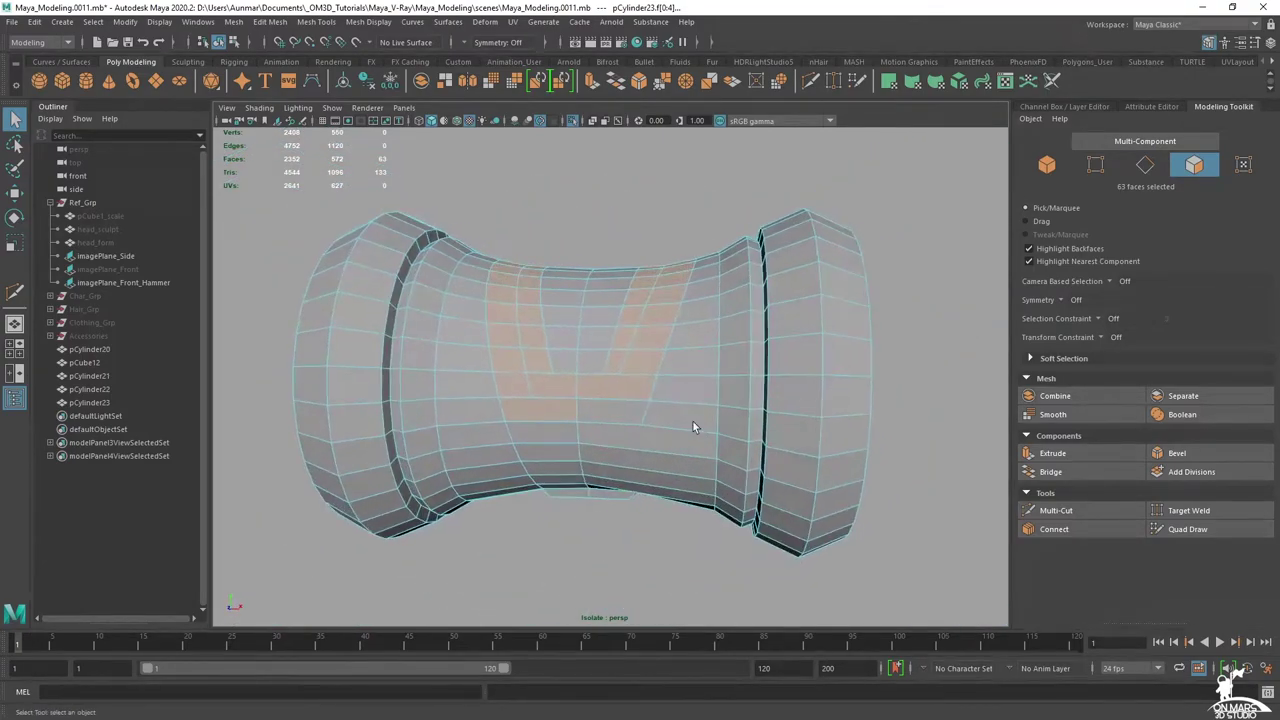
{"action": "left_click", "coordinate": [556, 416], "text": "ctrl"}
{"action": "left_click_drag", "start_coordinate": [556, 416], "coordinate": [519, 425], "text": "alt"}
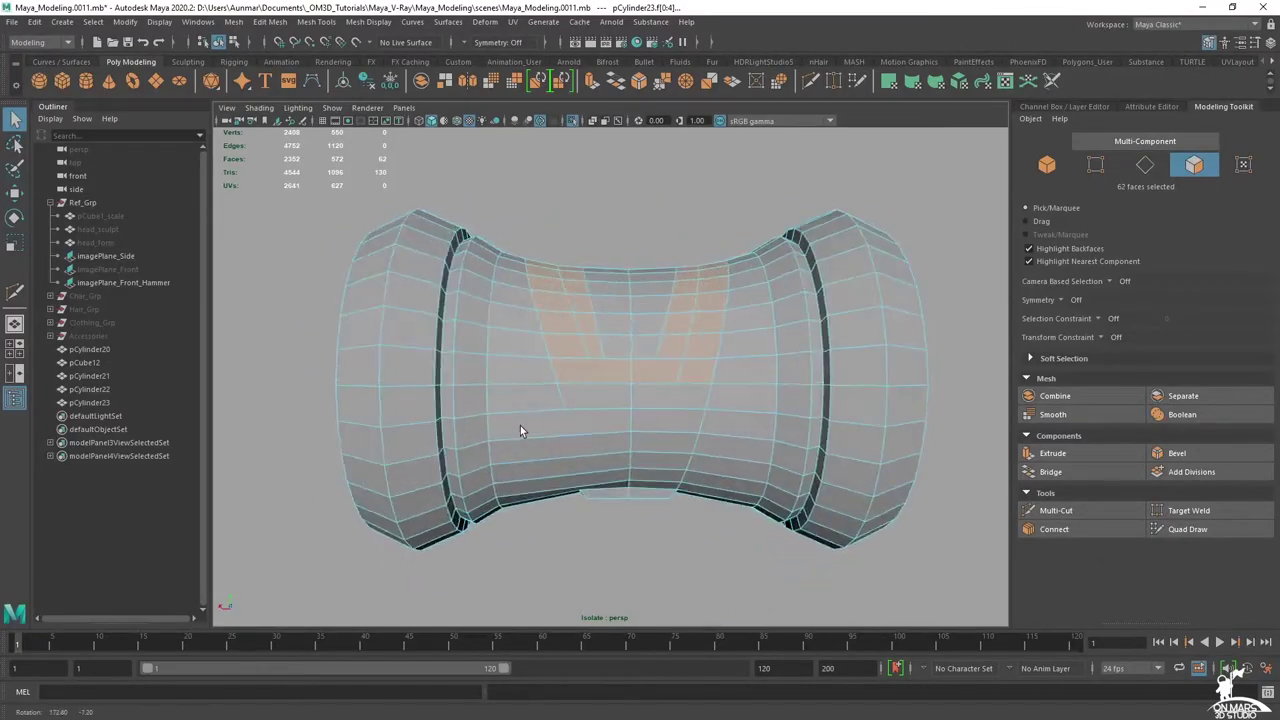
{"action": "scroll", "coordinate": [640, 404], "scroll_direction": "down", "scroll_amount": 6}
{"action": "left_click_drag", "start_coordinate": [902, 534], "coordinate": [285, 186]}
{"action": "scroll", "coordinate": [549, 312], "scroll_direction": "up", "scroll_amount": 5}
{"action": "key", "text": "Delete"}
- Delete the leftover faces at the lower ends of the strips so only two separate short straps remain
{"action": "scroll", "coordinate": [549, 317], "scroll_direction": "up", "scroll_amount": 5}
{"action": "left_click_drag", "start_coordinate": [577, 320], "coordinate": [614, 331], "text": "alt"}
{"action": "scroll", "coordinate": [614, 331], "scroll_direction": "up", "scroll_amount": 3}
{"action": "left_click", "coordinate": [567, 381]}
{"action": "left_click", "coordinate": [735, 404], "text": "shift"}
{"action": "left_click", "coordinate": [791, 401], "text": "shift"}
{"action": "left_click_drag", "start_coordinate": [791, 401], "coordinate": [564, 406], "text": "alt"}
{"action": "left_click", "coordinate": [454, 427], "text": "shift"}
{"action": "left_click", "coordinate": [552, 430], "text": "shift"}
{"action": "left_click", "coordinate": [715, 432], "text": "shift"}
{"action": "key", "text": "Delete"}
- Bevel the middle edge loops of both short straps with a fraction of 0.025
{"action": "left_click_drag", "start_coordinate": [709, 352], "coordinate": [727, 262], "text": "alt"}
{"action": "right_click_drag", "start_coordinate": [731, 242], "coordinate": [731, 206]}
{"action": "double_click", "coordinate": [750, 253]}
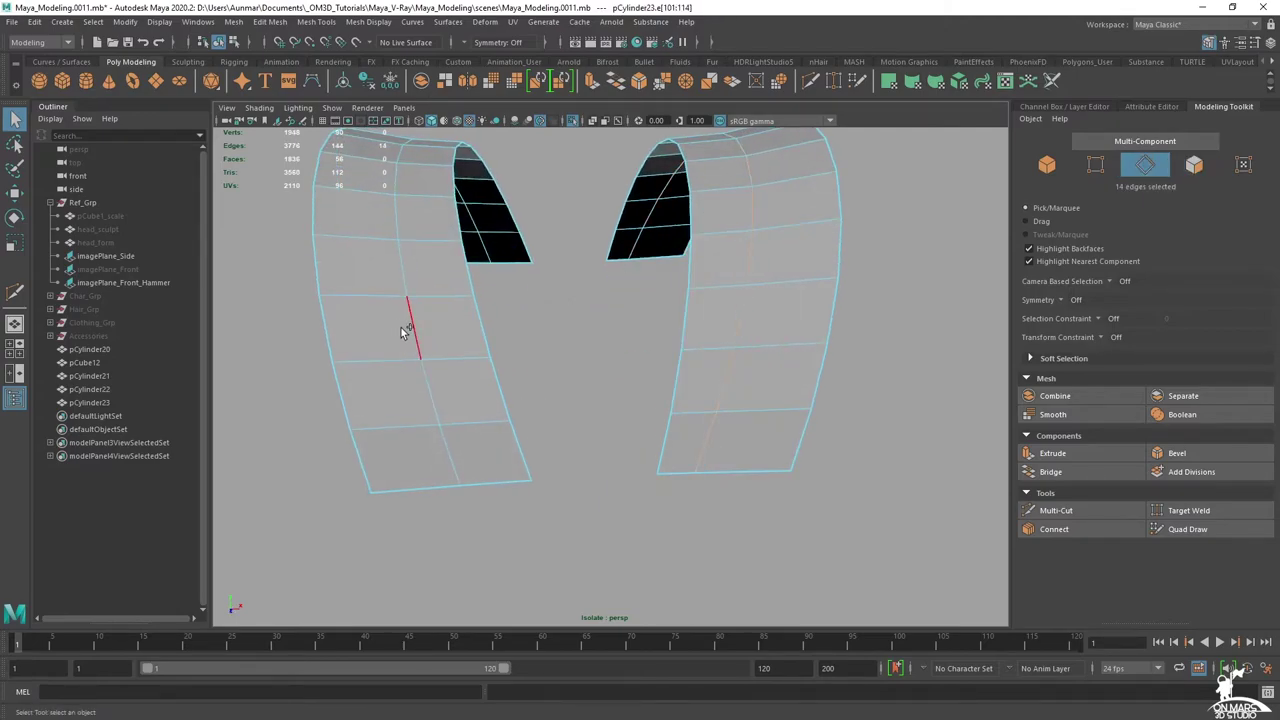
{"action": "left_click", "coordinate": [1165, 453]}
{"action": "left_click", "coordinate": [878, 393]}
{"action": "type", "text": ".025"}
{"action": "key", "text": "Return"}
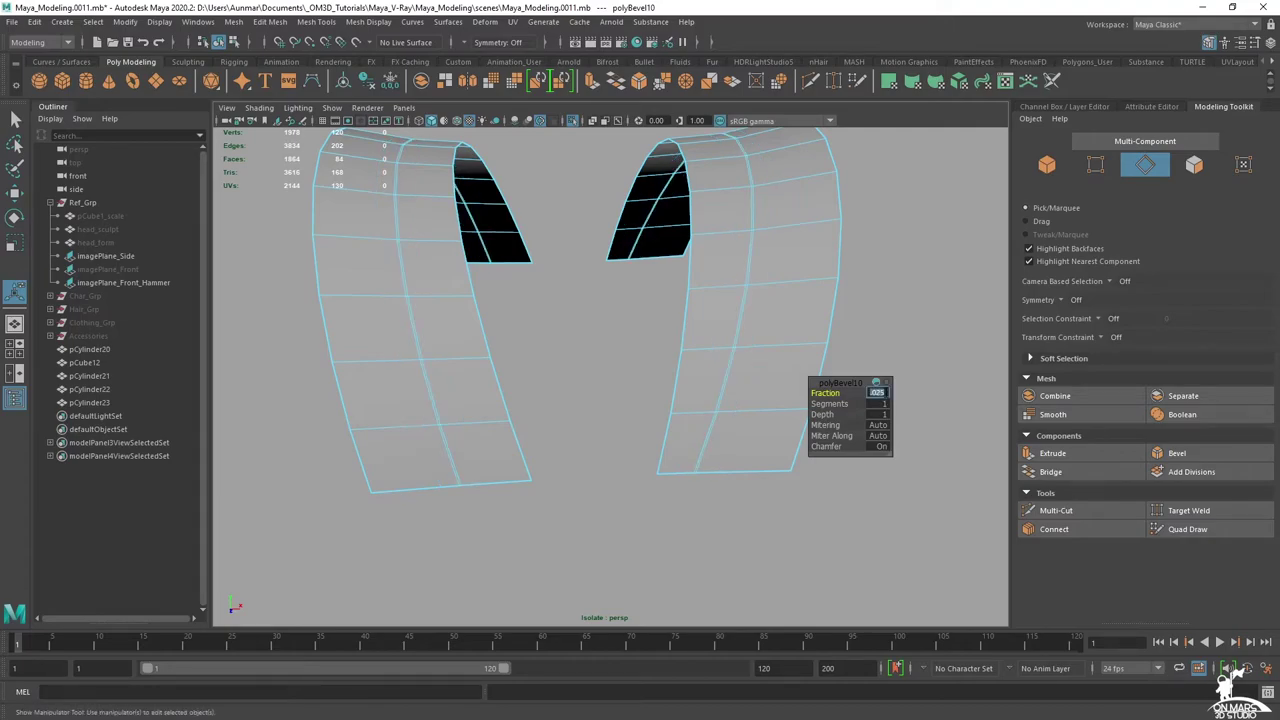
{"action": "right_click_drag", "start_coordinate": [746, 329], "coordinate": [786, 350], "text": "alt"}
{"action": "middle_click_drag", "start_coordinate": [786, 350], "coordinate": [673, 292], "text": "alt"}
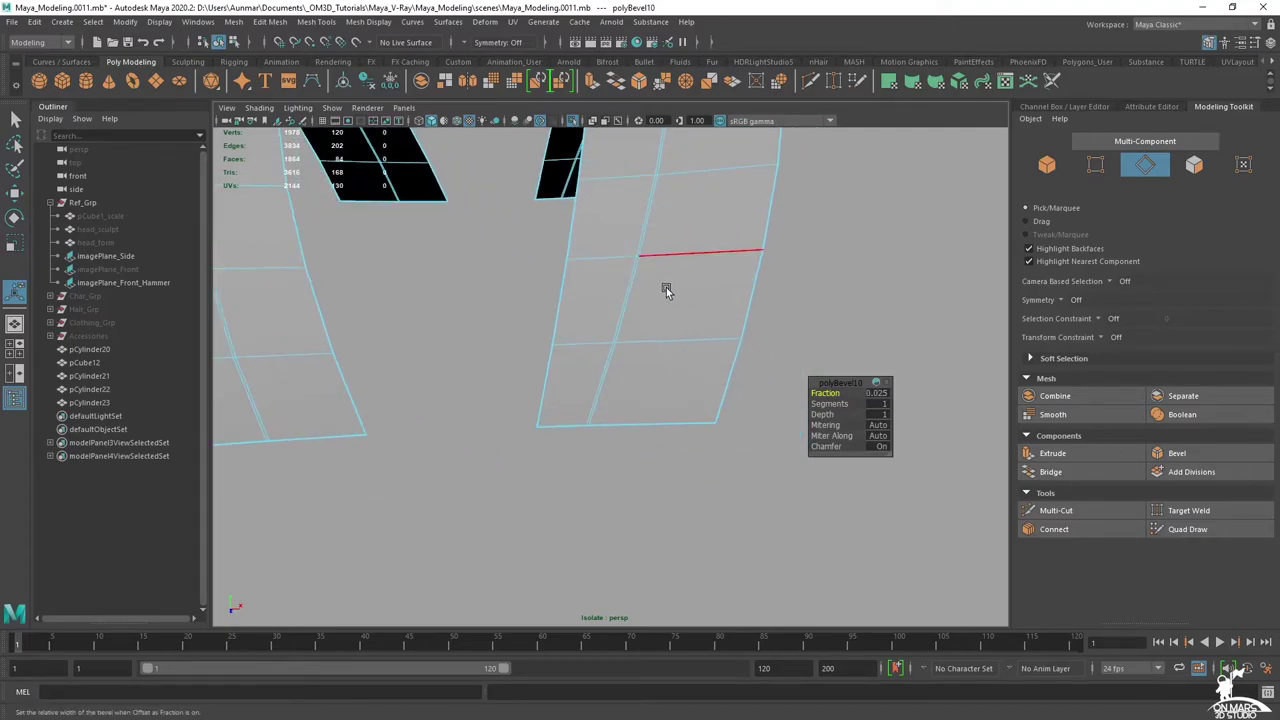
- Delete the thin beveled face loops down the middle of both short straps to split each into two strips
{"action": "key", "text": "q"}
{"action": "right_click_drag", "start_coordinate": [643, 266], "coordinate": [642, 304]}
{"action": "middle_click_drag", "start_coordinate": [619, 280], "coordinate": [660, 301], "text": "alt"}
{"action": "right_click_drag", "start_coordinate": [660, 301], "coordinate": [712, 330], "text": "alt"}
{"action": "left_click", "coordinate": [686, 361]}
{"action": "double_click", "coordinate": [689, 354], "text": "shift"}
{"action": "middle_click_drag", "start_coordinate": [445, 345], "coordinate": [640, 368], "text": "alt"}
{"action": "left_click", "coordinate": [509, 432], "text": "shift"}
{"action": "double_click", "coordinate": [514, 449], "text": "shift"}
{"action": "key", "text": "Delete"}
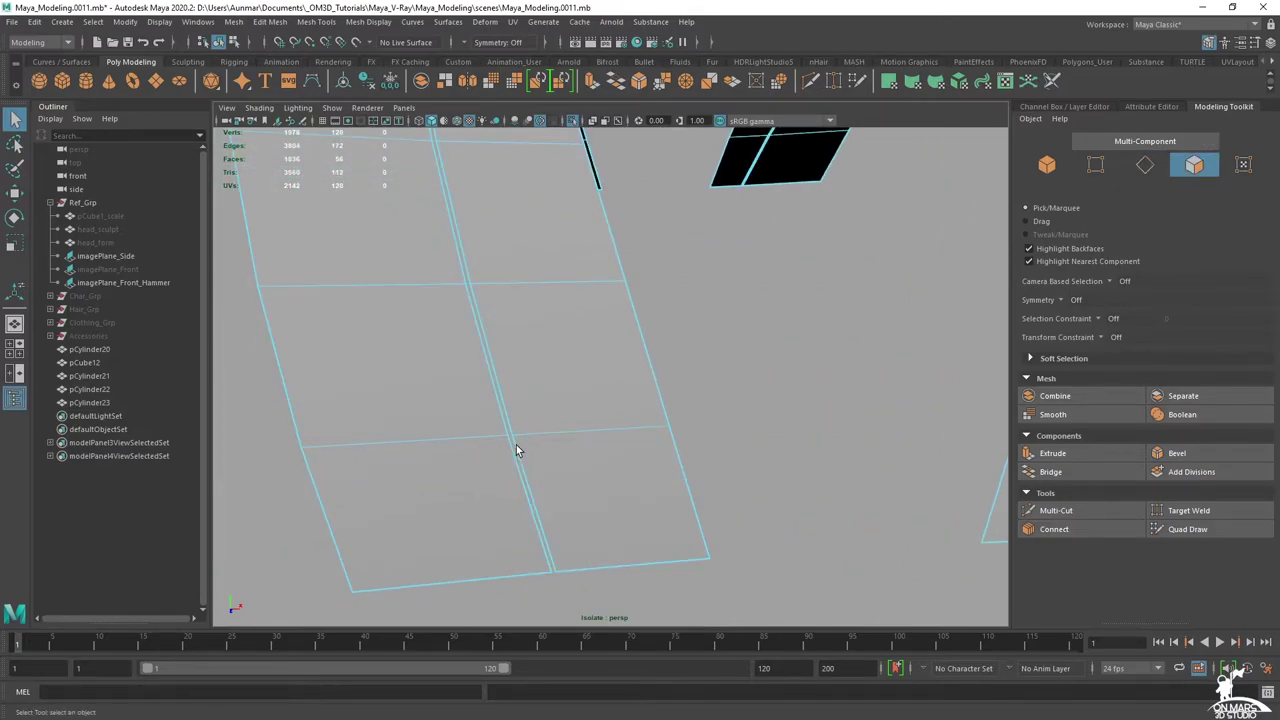
- Return the short straps to object mode and show the whole hammer again
{"action": "right_click_drag", "start_coordinate": [491, 184], "coordinate": [546, 146]}
{"action": "right_click_drag", "start_coordinate": [735, 295], "coordinate": [642, 269], "text": "alt"}
{"action": "key", "text": "ctrl+1"}
{"action": "mouse_move", "coordinate": [577, 380]}
{"action": "left_mouse_down", "text": "alt"}
{"action": "mouse_move", "coordinate": [724, 386]}
{"action": "mouse_move", "coordinate": [585, 362]}
{"action": "left_mouse_up", "text": "alt"}
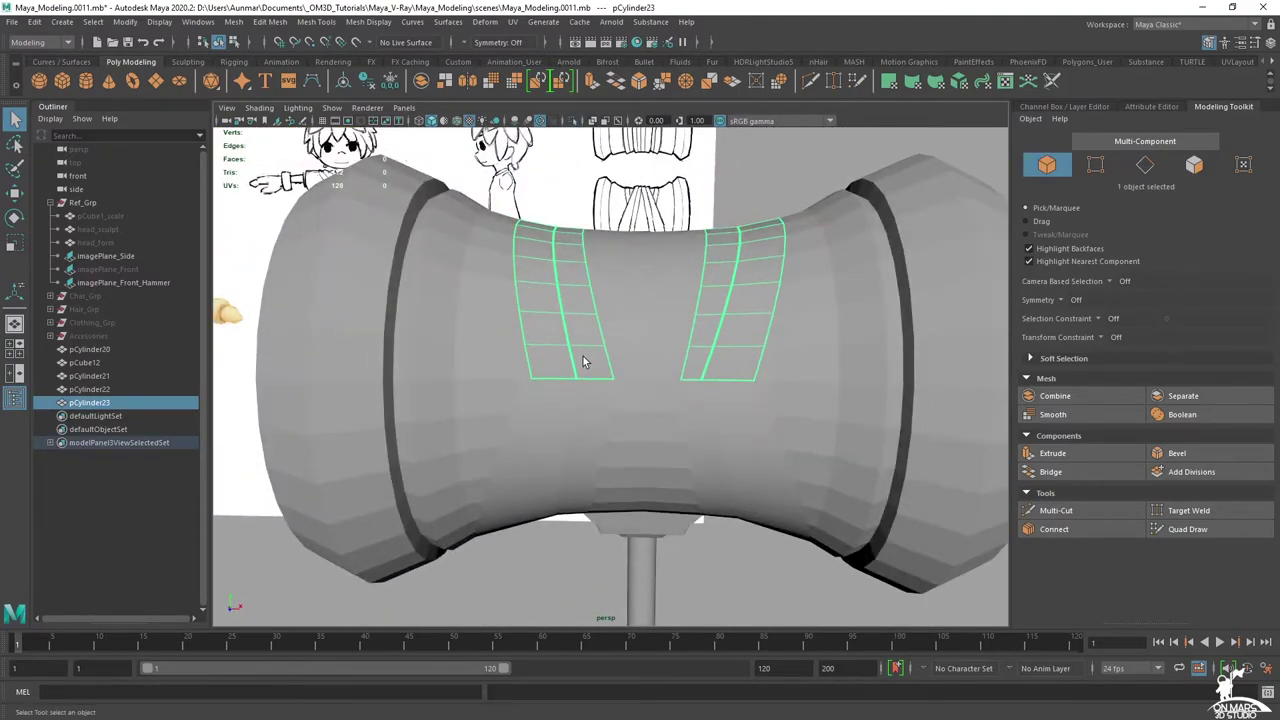
- Duplicate the original hammer head once more and isolate the new copy with imagePlane_Front_Hammer in the front view
{"action": "left_click", "coordinate": [553, 442], "text": "shift"}
{"action": "left_click_drag", "start_coordinate": [649, 332], "coordinate": [650, 289], "text": "alt"}
{"action": "right_click_drag", "start_coordinate": [650, 289], "coordinate": [670, 342], "text": "alt"}
{"action": "mouse_move", "coordinate": [659, 276]}
{"action": "left_mouse_down", "text": "alt"}
{"action": "mouse_move", "coordinate": [652, 234]}
{"action": "mouse_move", "coordinate": [652, 262]}
{"action": "left_mouse_up", "text": "alt"}
{"action": "right_click_drag", "start_coordinate": [652, 262], "coordinate": [649, 312], "text": "alt"}
{"action": "left_click", "coordinate": [650, 312]}
{"action": "key", "text": "ctrl+d"}
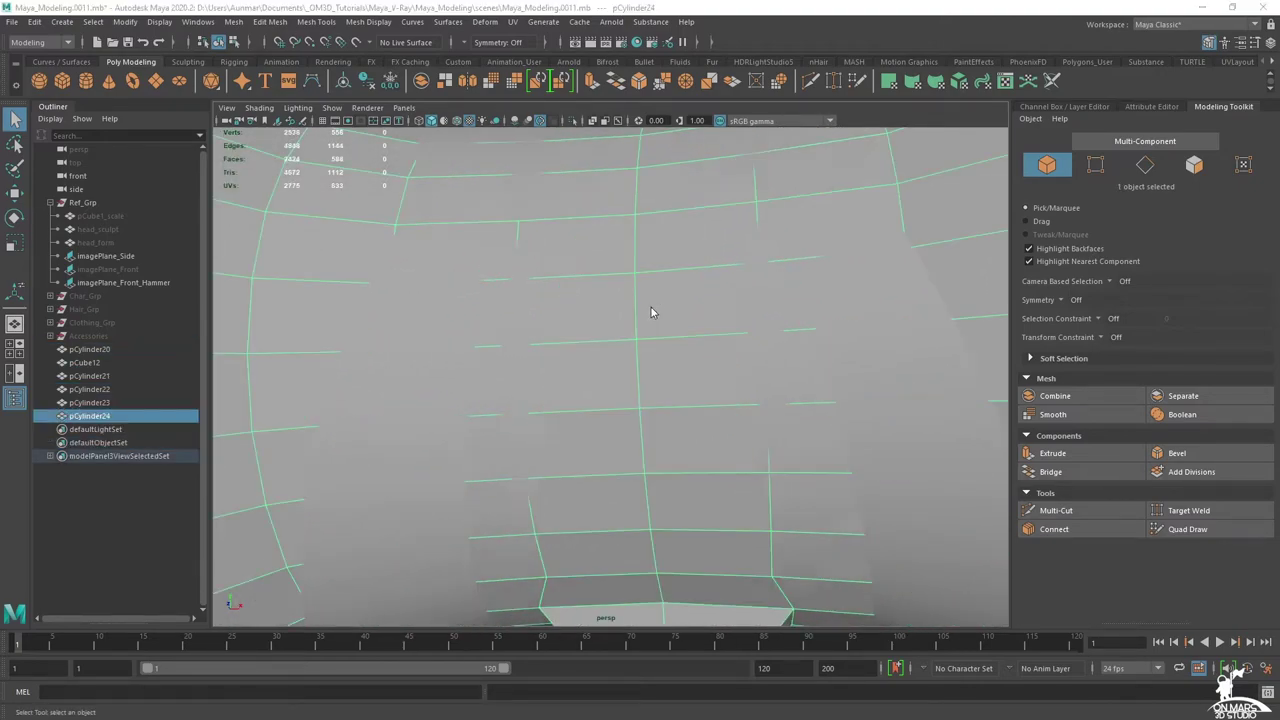
{"action": "key", "text": "space"}
{"action": "key", "text": "space"}
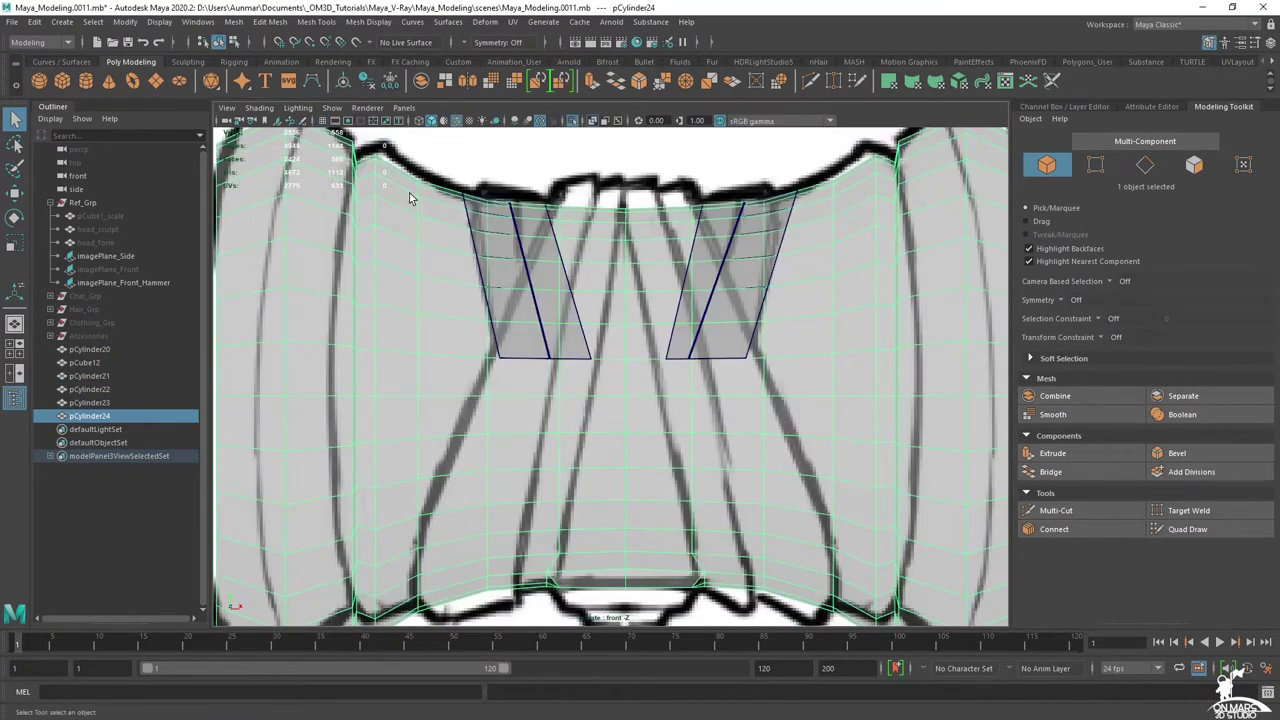
{"action": "left_click", "coordinate": [148, 280], "text": "ctrl"}
{"action": "key", "text": "ctrl+1"}
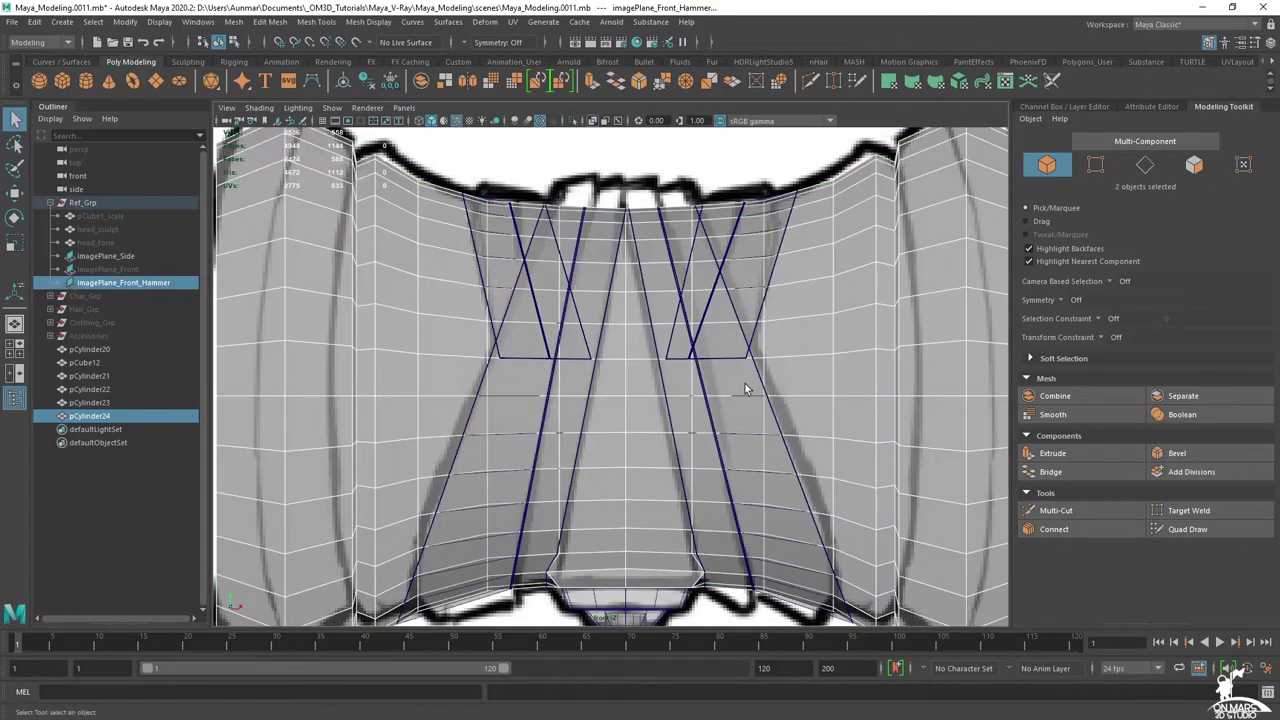
{"action": "key", "text": "ctrl+1"}
- Multi-Cut the new head copy along the two reference lines running from the top centre to either side of the handle mount
{"action": "middle_click_drag", "start_coordinate": [766, 434], "coordinate": [703, 272], "text": "alt"}
{"action": "left_click", "coordinate": [651, 257]}
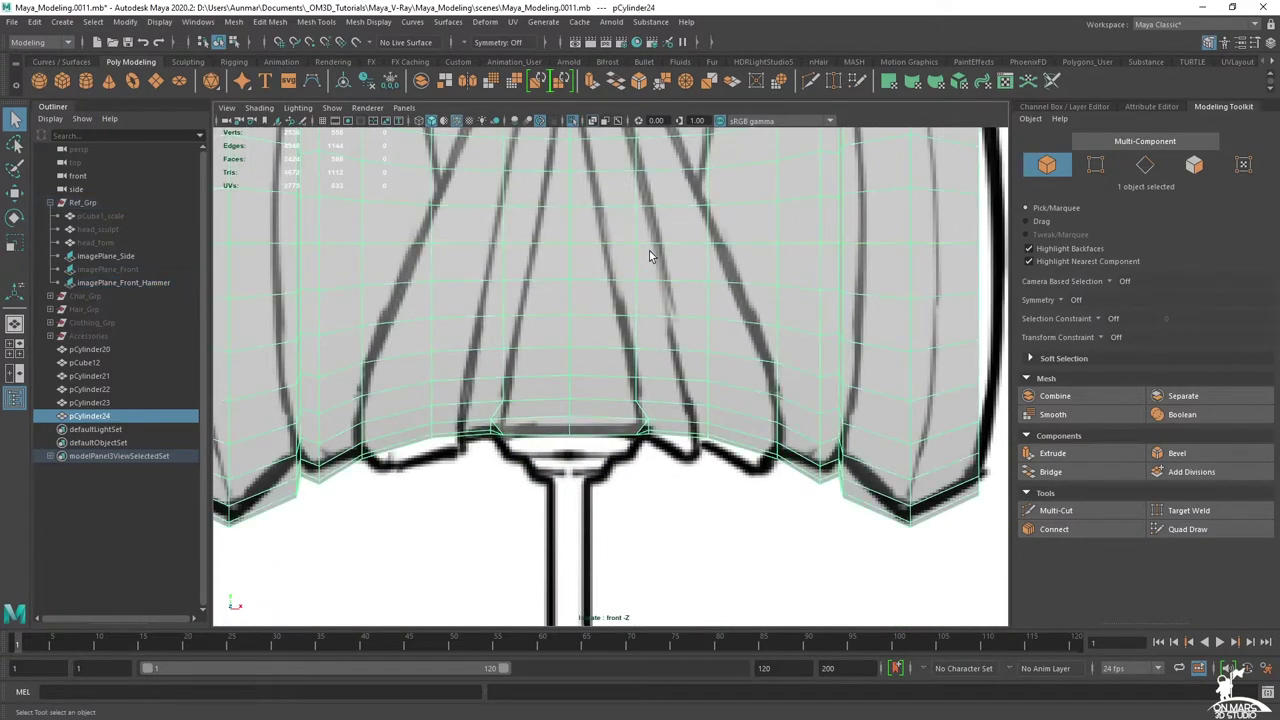
{"action": "middle_click_drag", "start_coordinate": [667, 187], "coordinate": [705, 297], "text": "alt"}
{"action": "right_click_drag", "start_coordinate": [705, 297], "coordinate": [715, 363], "text": "alt"}
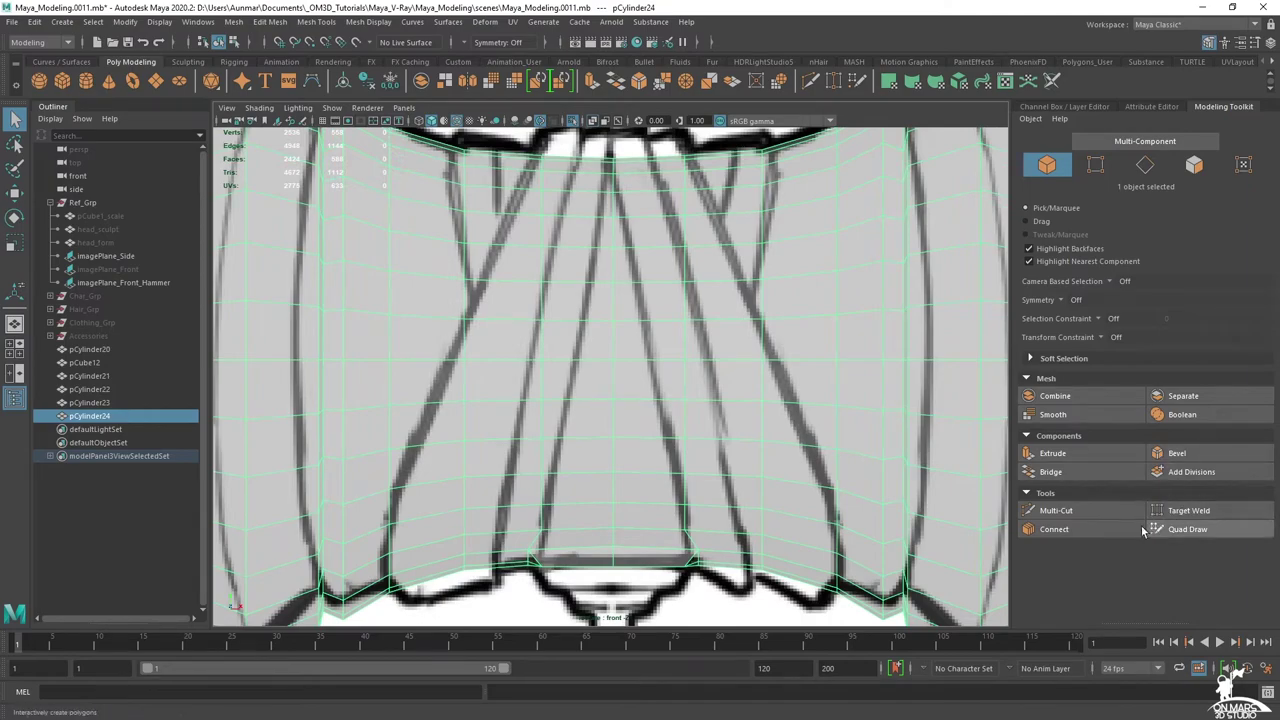
{"action": "left_click", "coordinate": [1066, 510]}
{"action": "middle_click_drag", "start_coordinate": [501, 290], "coordinate": [491, 331], "text": "alt"}
{"action": "right_click_drag", "start_coordinate": [491, 331], "coordinate": [608, 300], "text": "alt"}
{"action": "middle_click_drag", "start_coordinate": [662, 330], "coordinate": [648, 220], "text": "alt"}
{"action": "middle_click_drag", "start_coordinate": [588, 135], "coordinate": [622, 260], "text": "alt"}
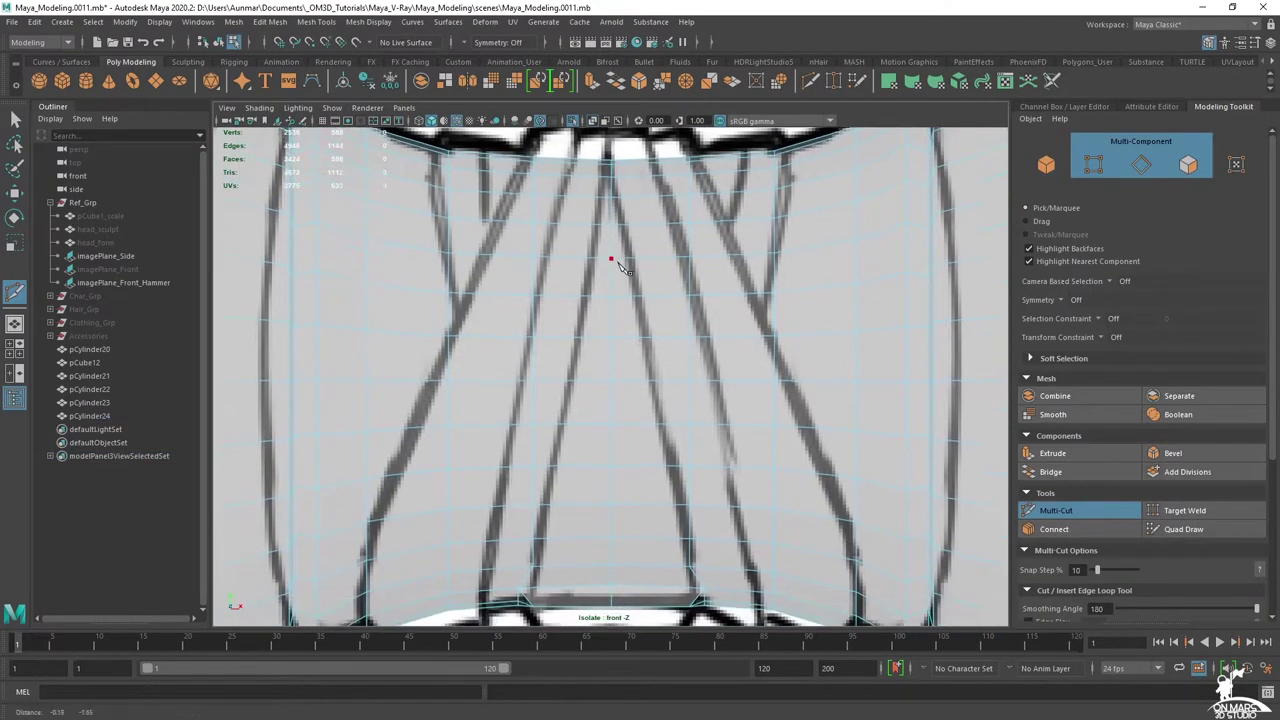
{"action": "right_click_drag", "start_coordinate": [622, 260], "coordinate": [609, 213], "text": "alt"}
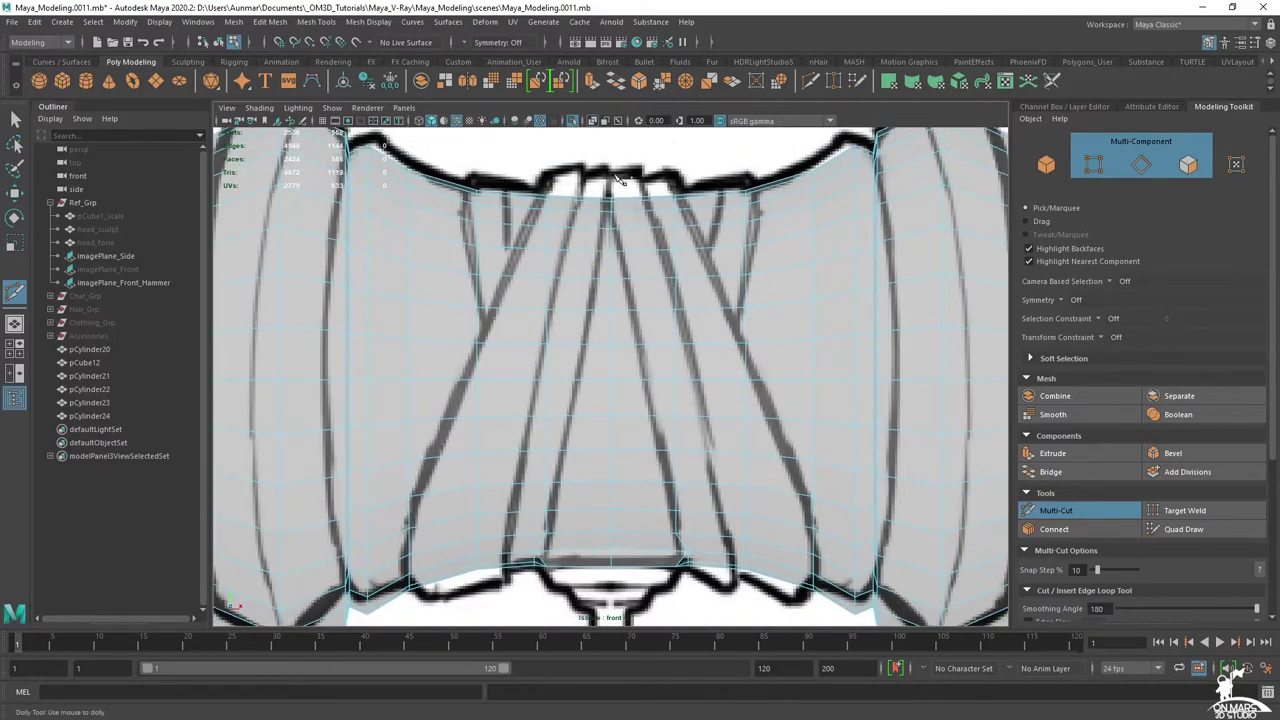
{"action": "left_click", "coordinate": [607, 180]}
{"action": "left_click_drag", "start_coordinate": [516, 675], "coordinate": [516, 676]}
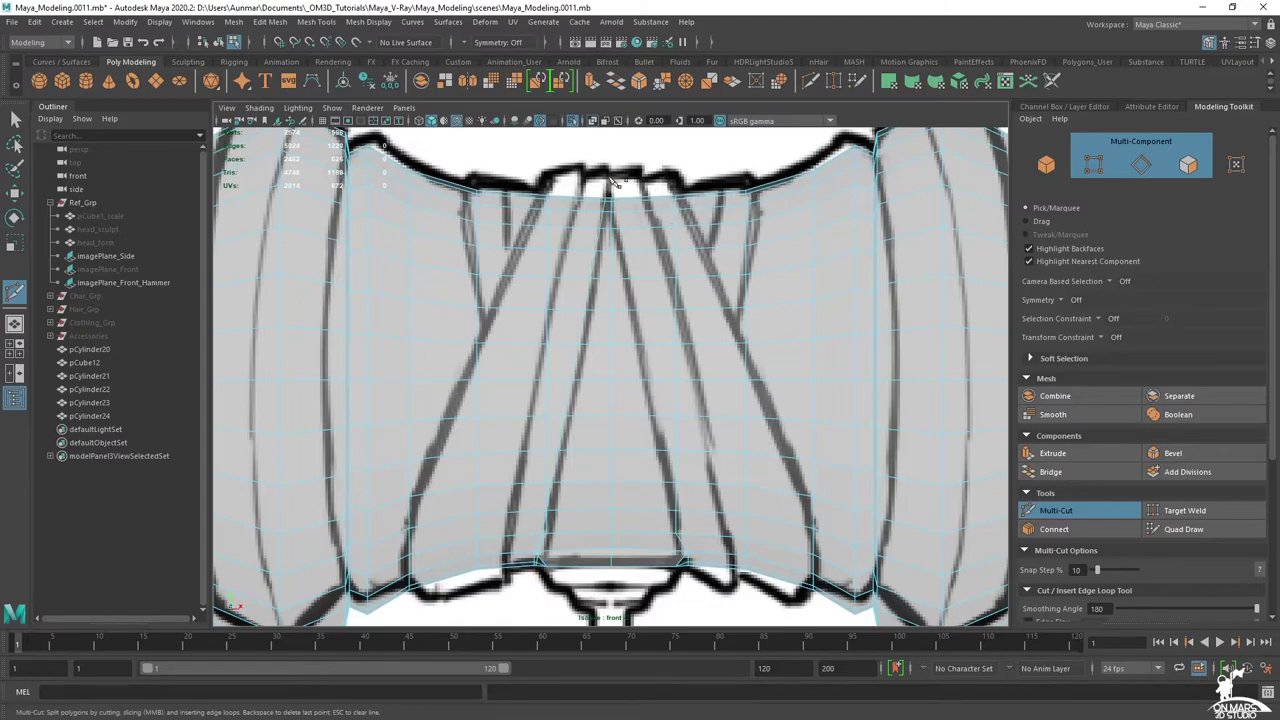
{"action": "left_click", "coordinate": [610, 179]}
{"action": "left_click_drag", "start_coordinate": [704, 652], "coordinate": [704, 653]}
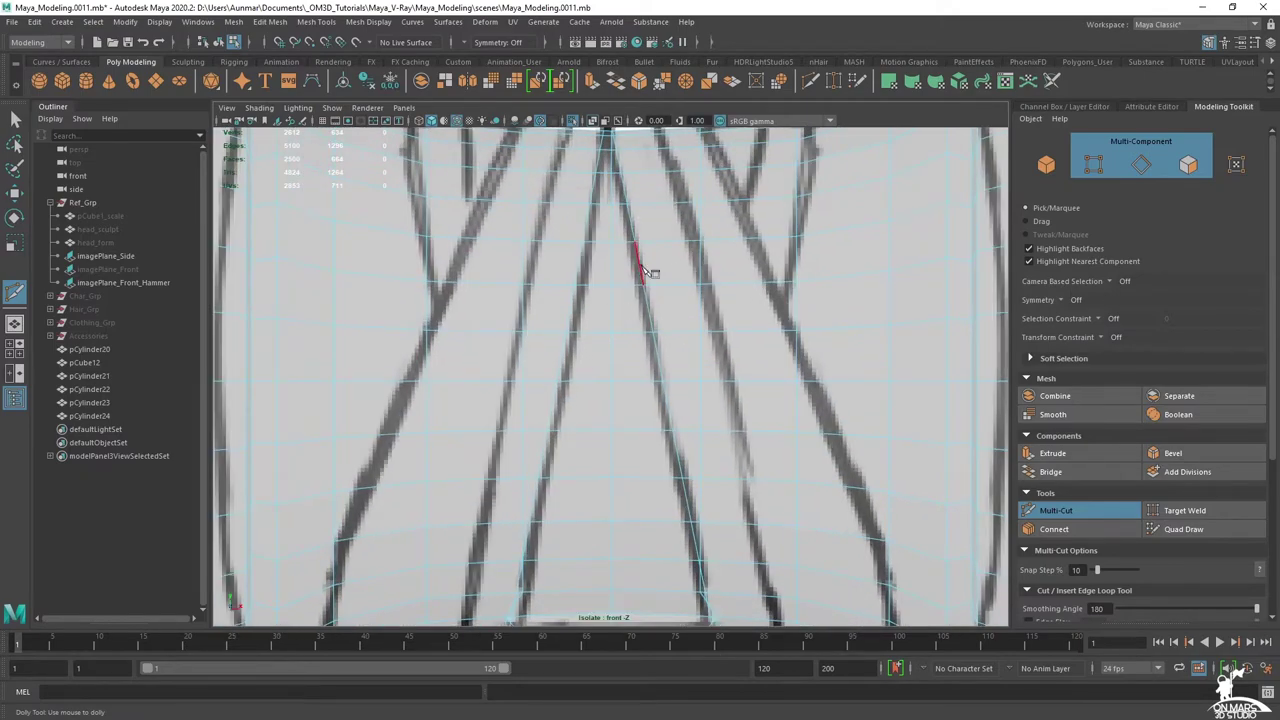
{"action": "scroll", "coordinate": [648, 271], "scroll_direction": "down", "scroll_amount": 3}
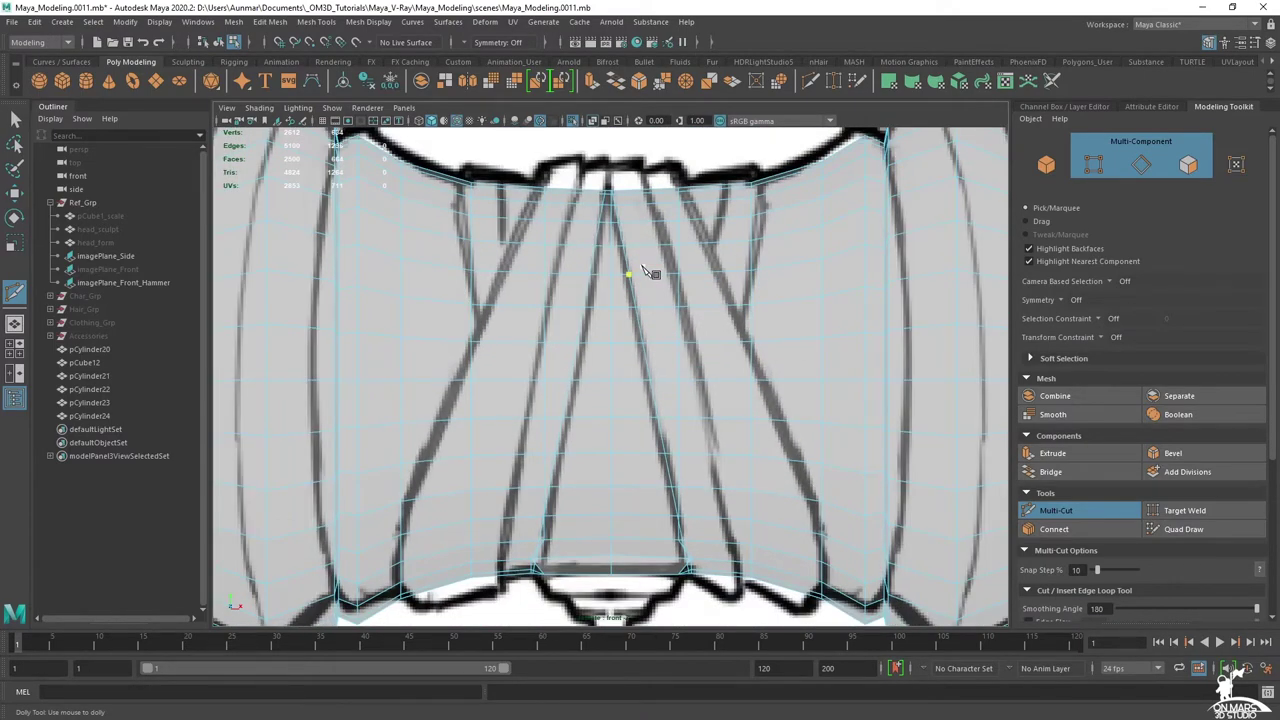
- Leave Multi-Cut, isolate the head copy in the perspective view and examine the two central slanted cuts
{"action": "key", "text": "q"}
{"action": "key", "text": "space"}
{"action": "key", "text": "space"}
{"action": "scroll", "coordinate": [680, 343], "scroll_direction": "down", "scroll_amount": 5}
{"action": "right_click_drag", "start_coordinate": [597, 339], "coordinate": [659, 321]}
{"action": "key", "text": "ctrl+1"}
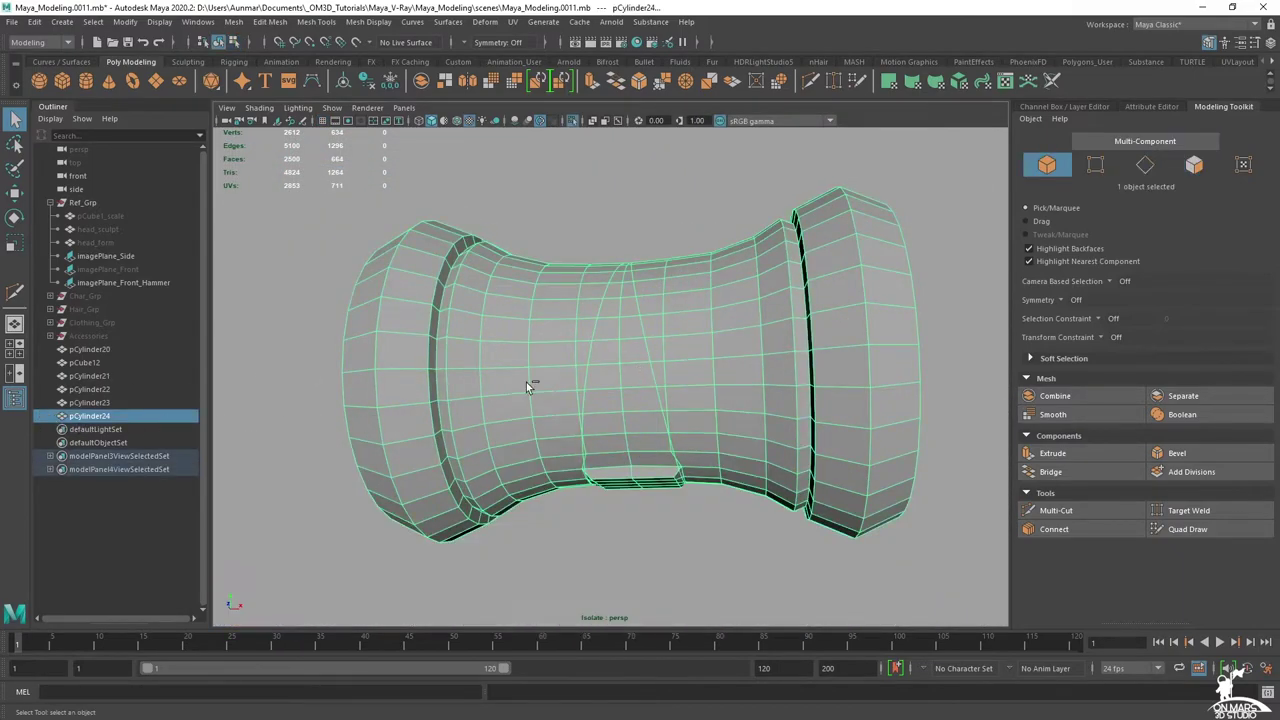
{"action": "left_click_drag", "start_coordinate": [743, 342], "coordinate": [674, 302], "text": "alt"}
{"action": "right_click_drag", "start_coordinate": [674, 302], "coordinate": [657, 397], "text": "alt"}
{"action": "left_click_drag", "start_coordinate": [657, 397], "coordinate": [652, 399], "text": "alt"}
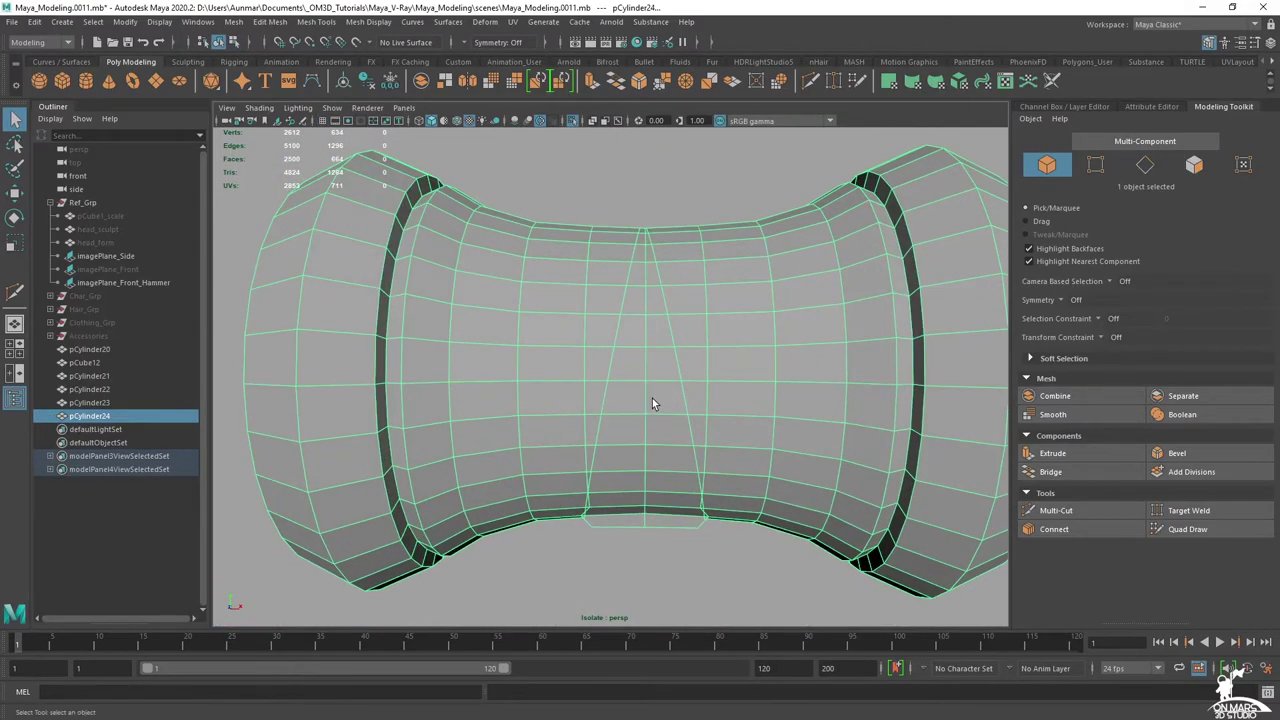
{"action": "key", "text": "space"}
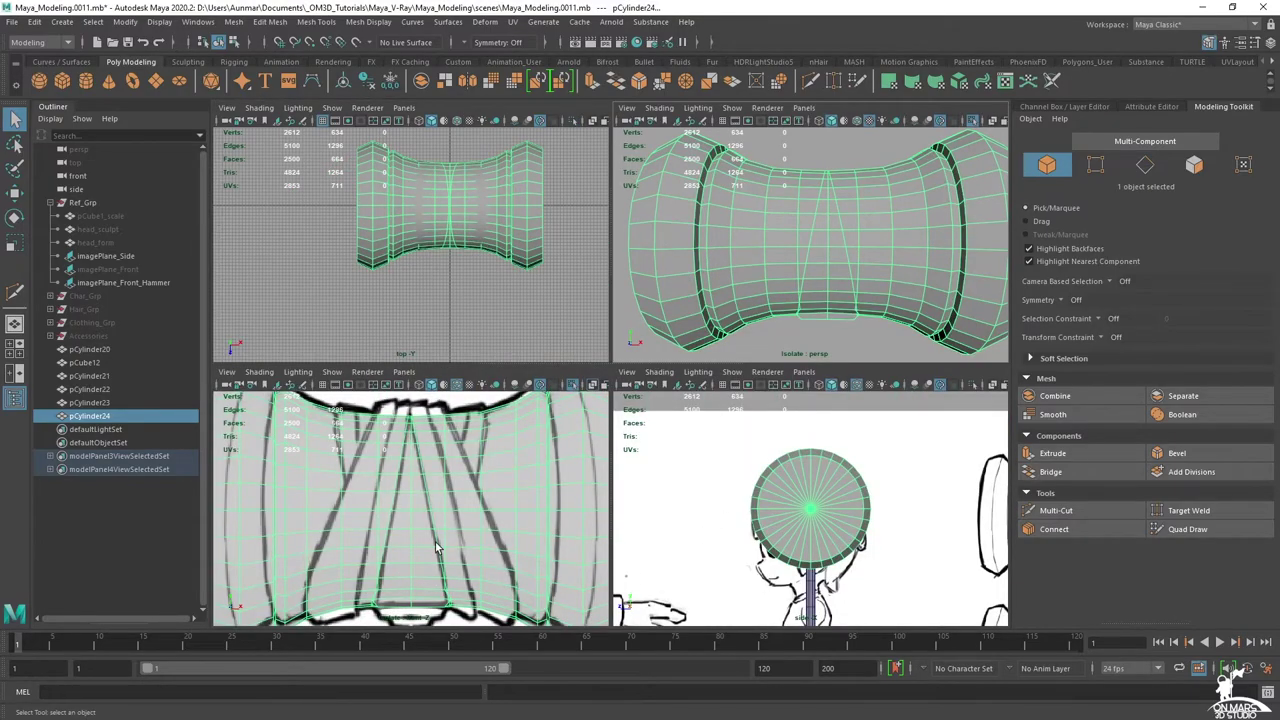
{"action": "key", "text": "space"}
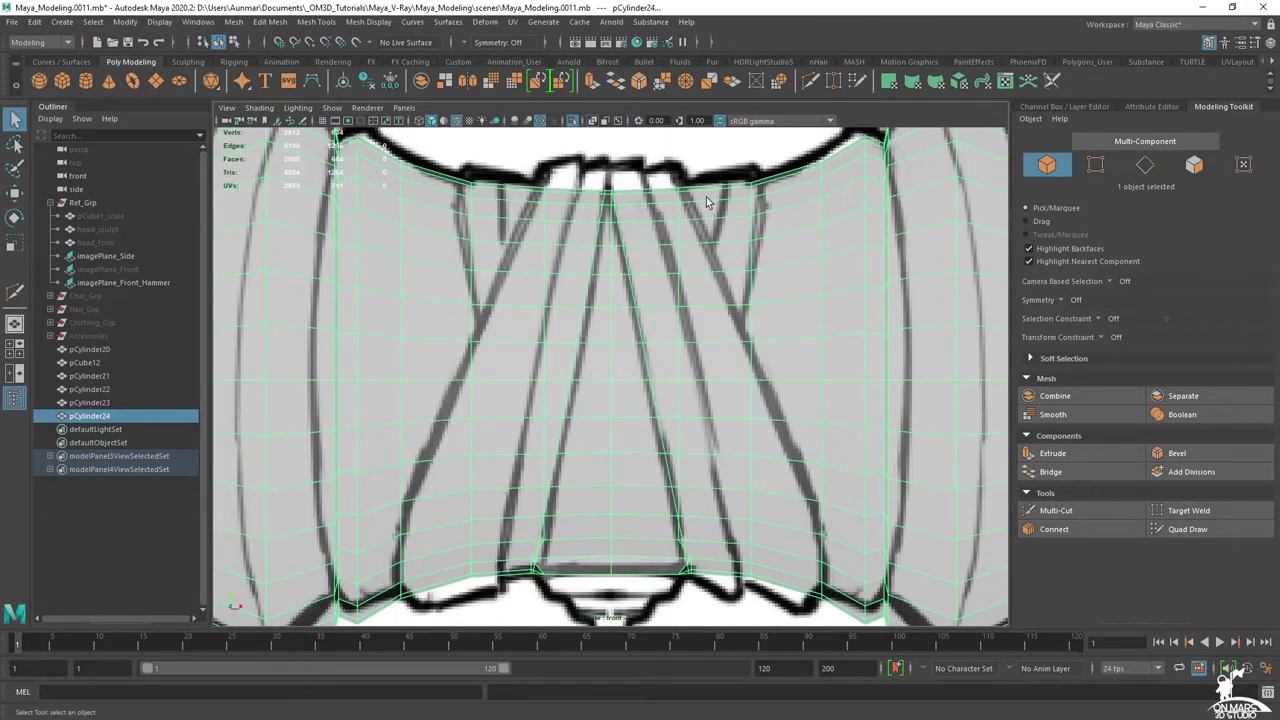
{"action": "left_click", "coordinate": [1056, 510]}
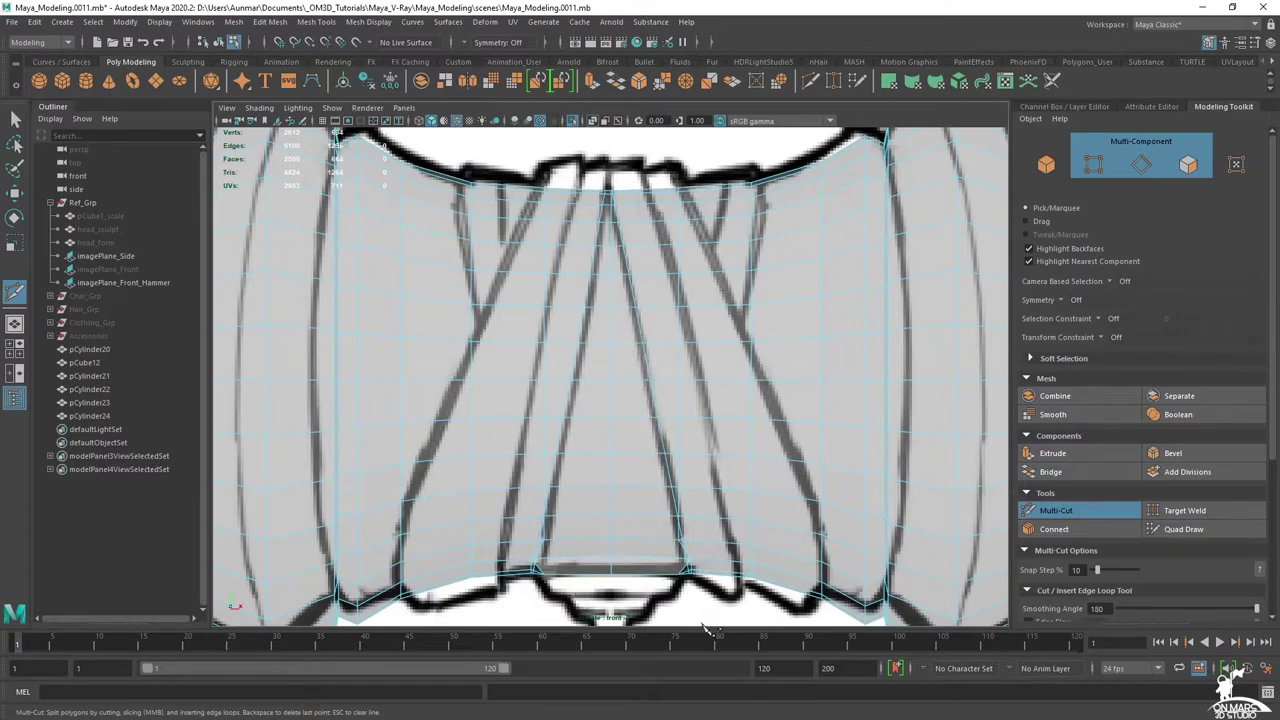
{"action": "key", "text": "ctrl+z"}
{"action": "key", "text": "space"}
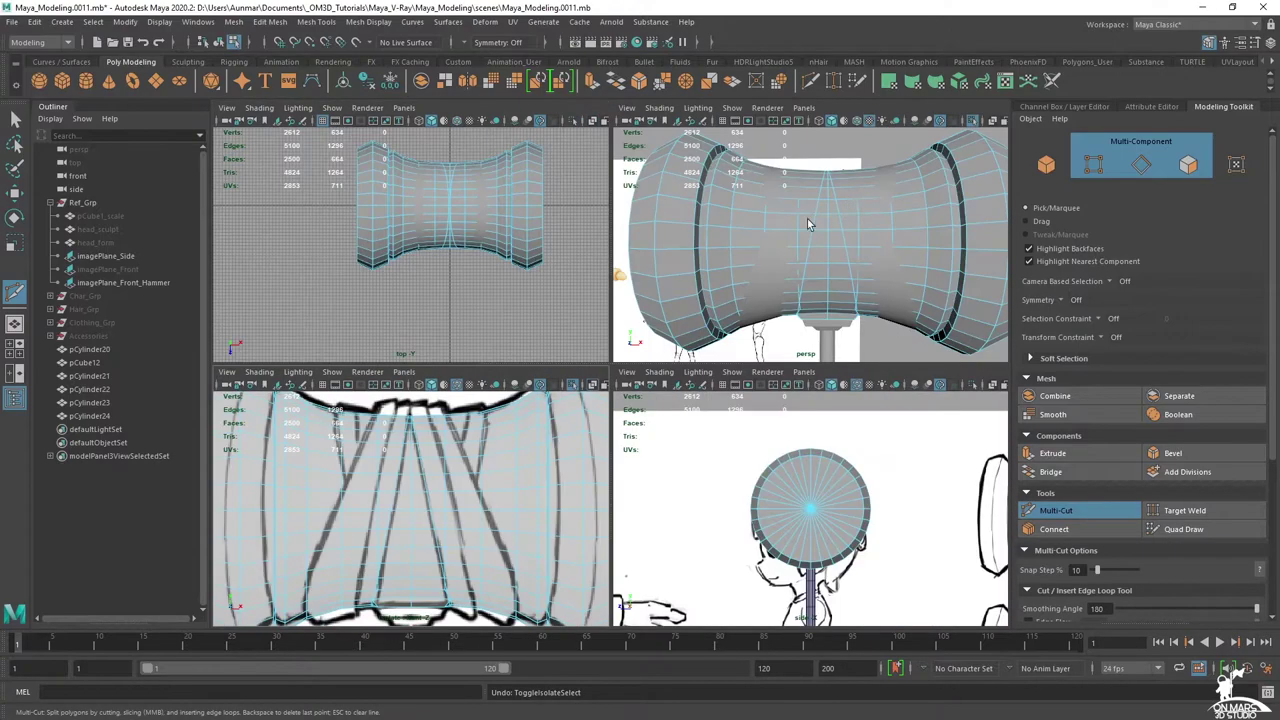
{"action": "key", "text": "q"}
- Isolate the new head copy pCylinder24 in the perspective view and switch it to face selection
{"action": "left_click", "coordinate": [118, 415]}
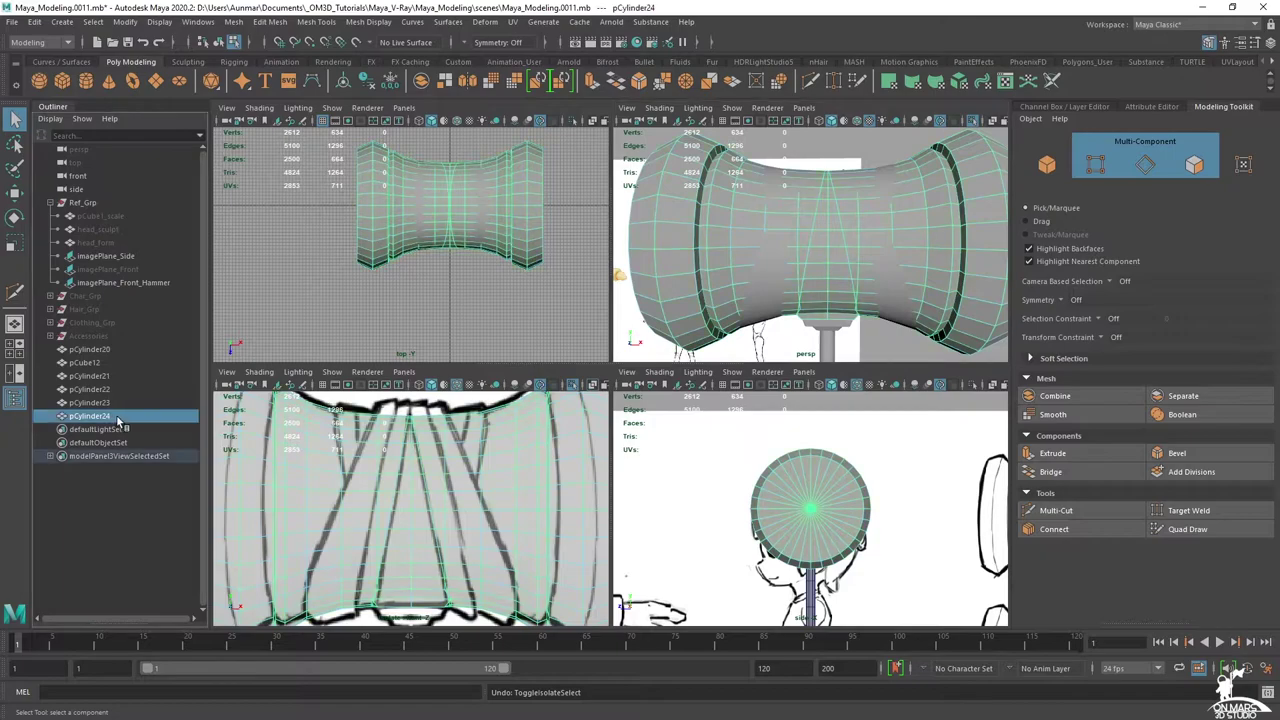
{"action": "key", "text": "ctrl+1"}
{"action": "right_click_drag", "start_coordinate": [829, 220], "coordinate": [828, 238]}
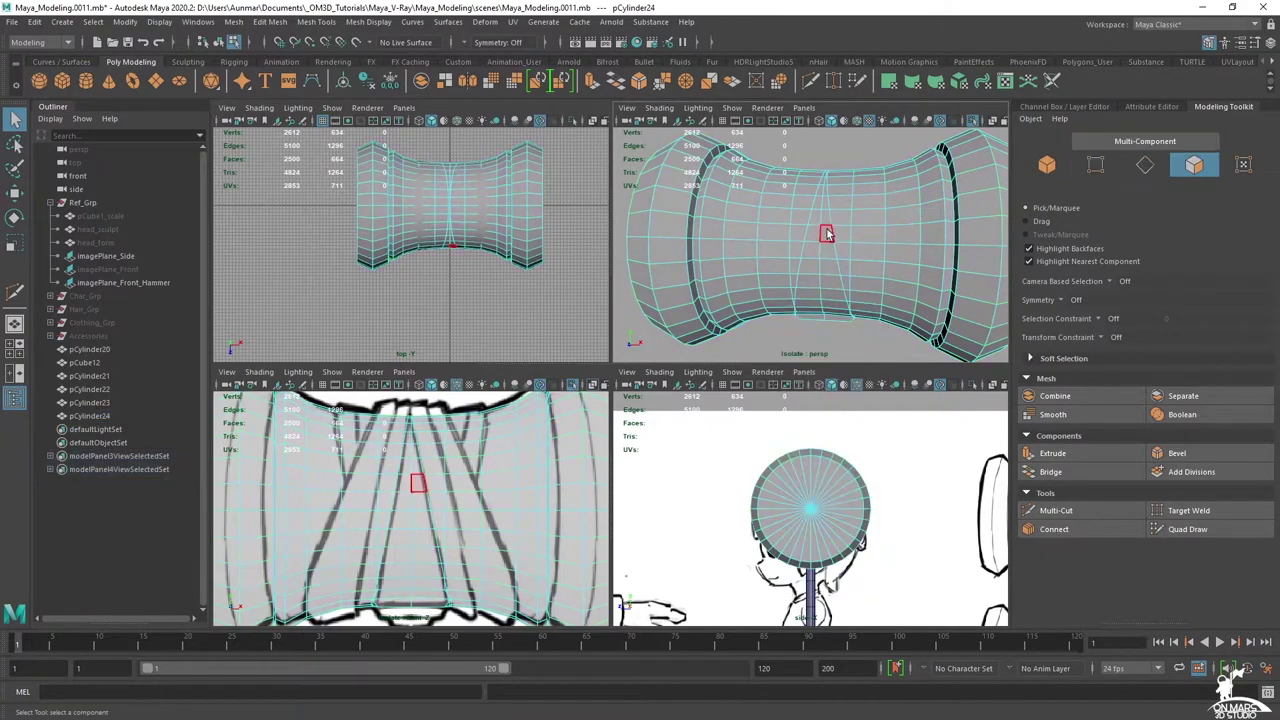
- Select the face loops on both halves of the central wedge between the two slanted cuts
{"action": "scroll", "coordinate": [817, 212], "scroll_direction": "up", "scroll_amount": 5}
{"action": "mouse_move", "coordinate": [817, 214]}
{"action": "left_mouse_down", "text": "alt"}
{"action": "mouse_move", "coordinate": [803, 262]}
{"action": "mouse_move", "coordinate": [801, 206]}
{"action": "left_mouse_up", "text": "alt"}
{"action": "left_click", "coordinate": [790, 226]}
{"action": "double_click", "coordinate": [802, 203], "text": "shift"}
{"action": "scroll", "coordinate": [787, 245], "scroll_direction": "down", "scroll_amount": 5}
{"action": "key", "text": "space"}
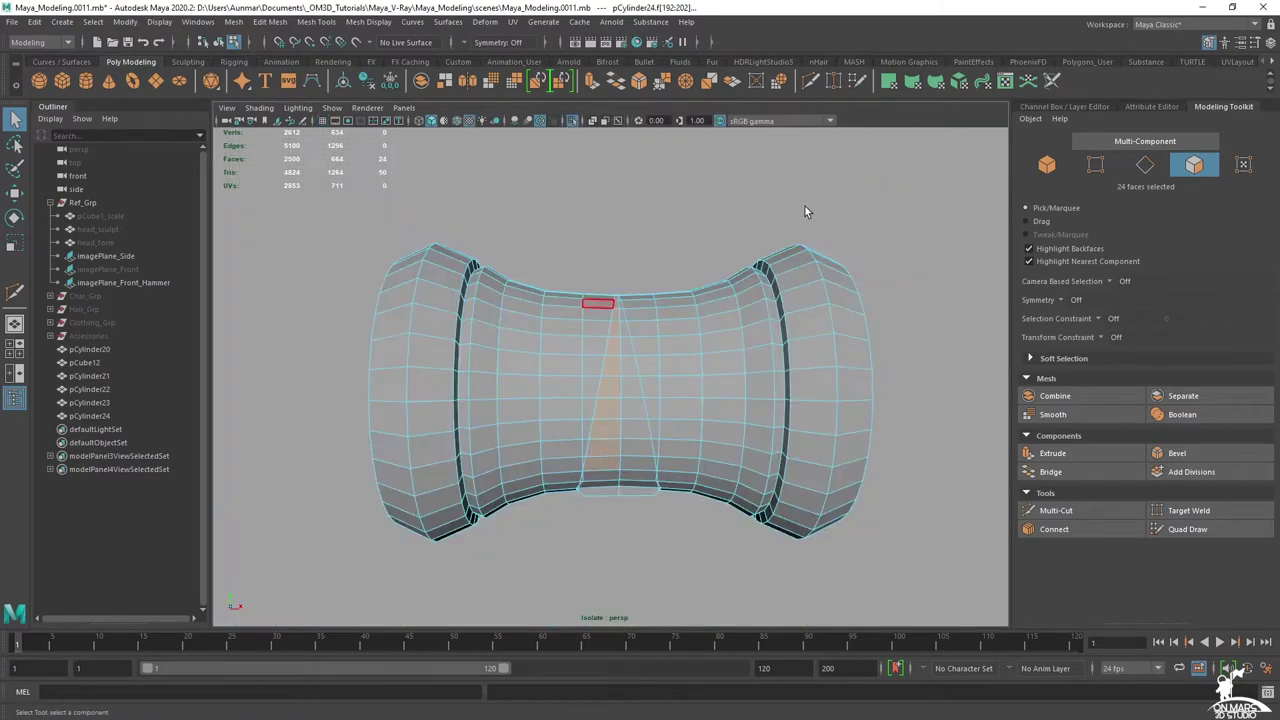
{"action": "scroll", "coordinate": [600, 290], "scroll_direction": "up", "scroll_amount": 5}
{"action": "left_click", "coordinate": [661, 333], "text": "shift"}
{"action": "double_click", "coordinate": [654, 301], "text": "shift"}
- Add the remaining wedge faces bordering the handle mount to the selection on the front and rear of the head
{"action": "left_click_drag", "start_coordinate": [667, 342], "coordinate": [660, 312], "text": "alt"}
{"action": "scroll", "coordinate": [620, 375], "scroll_direction": "up", "scroll_amount": 3}
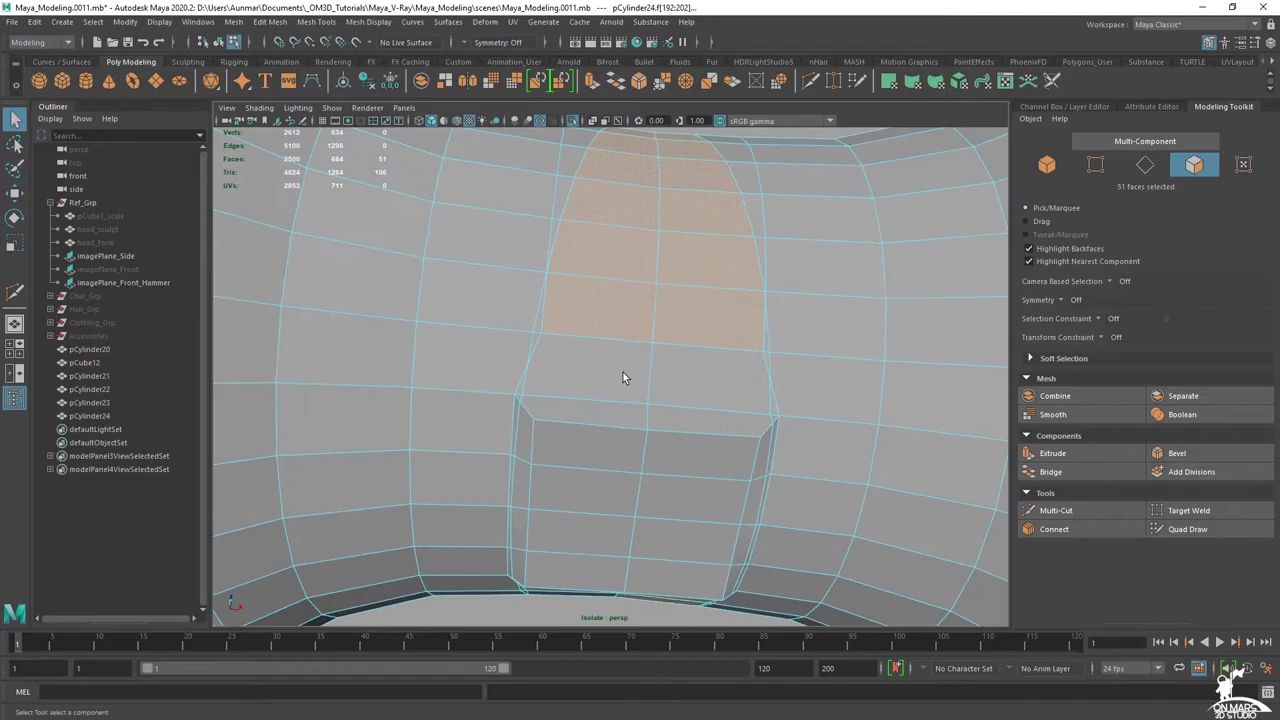
{"action": "middle_click_drag", "start_coordinate": [573, 371], "coordinate": [607, 317], "text": "alt"}
{"action": "scroll", "coordinate": [607, 317], "scroll_direction": "up", "scroll_amount": 2}
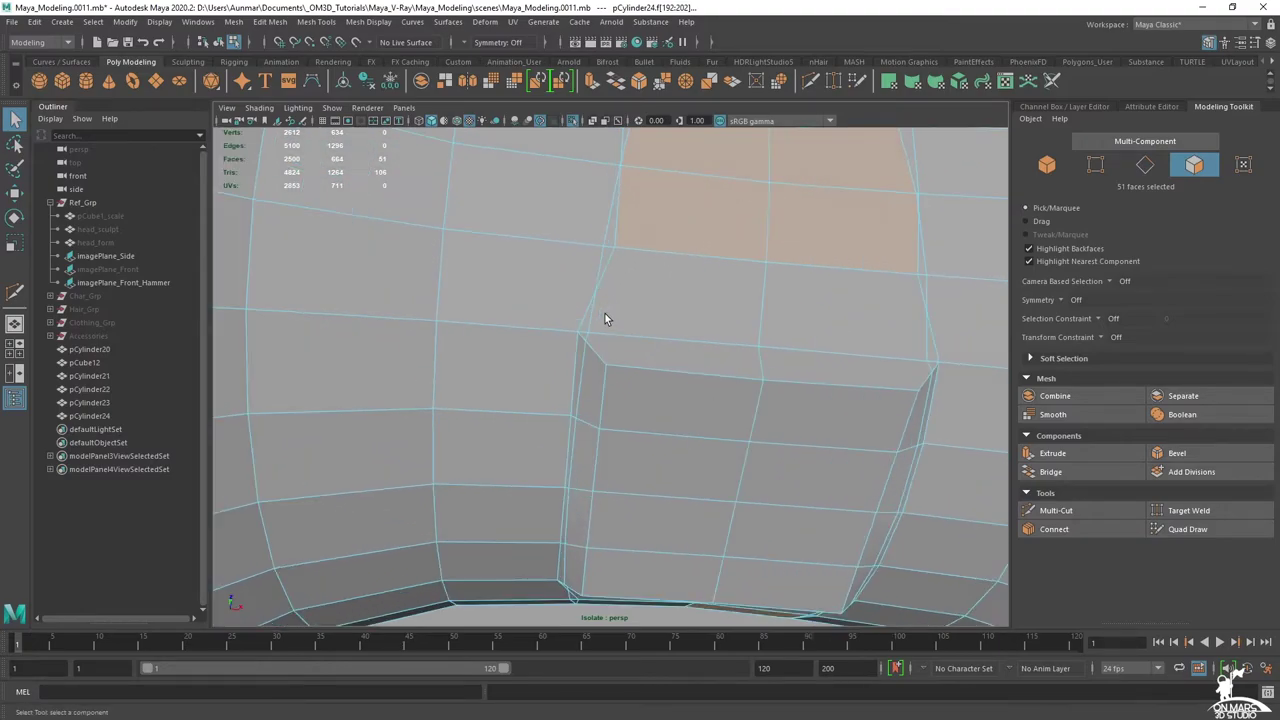
{"action": "left_click", "coordinate": [686, 306], "text": "shift"}
{"action": "left_click", "coordinate": [846, 319], "text": "shift"}
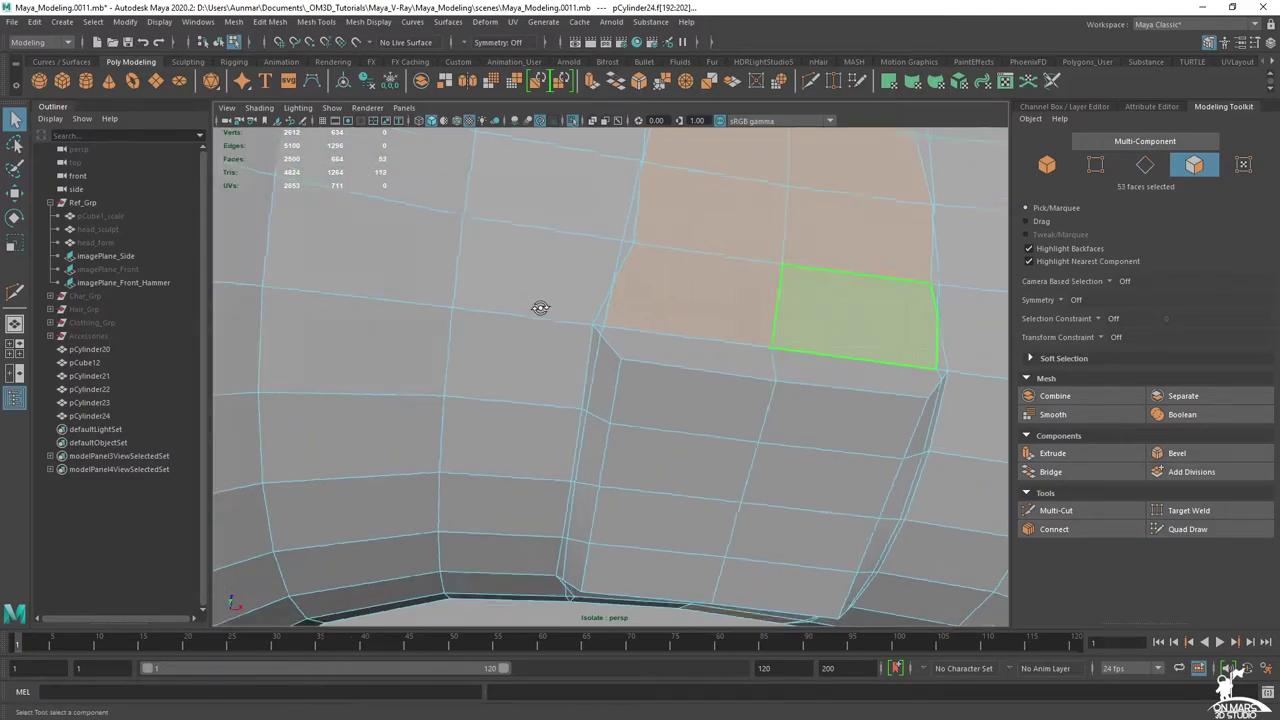
{"action": "left_click_drag", "start_coordinate": [526, 312], "coordinate": [738, 305], "text": "alt"}
{"action": "left_click", "coordinate": [538, 357], "text": "shift"}
{"action": "left_click_drag", "start_coordinate": [522, 380], "coordinate": [567, 405], "text": "alt"}
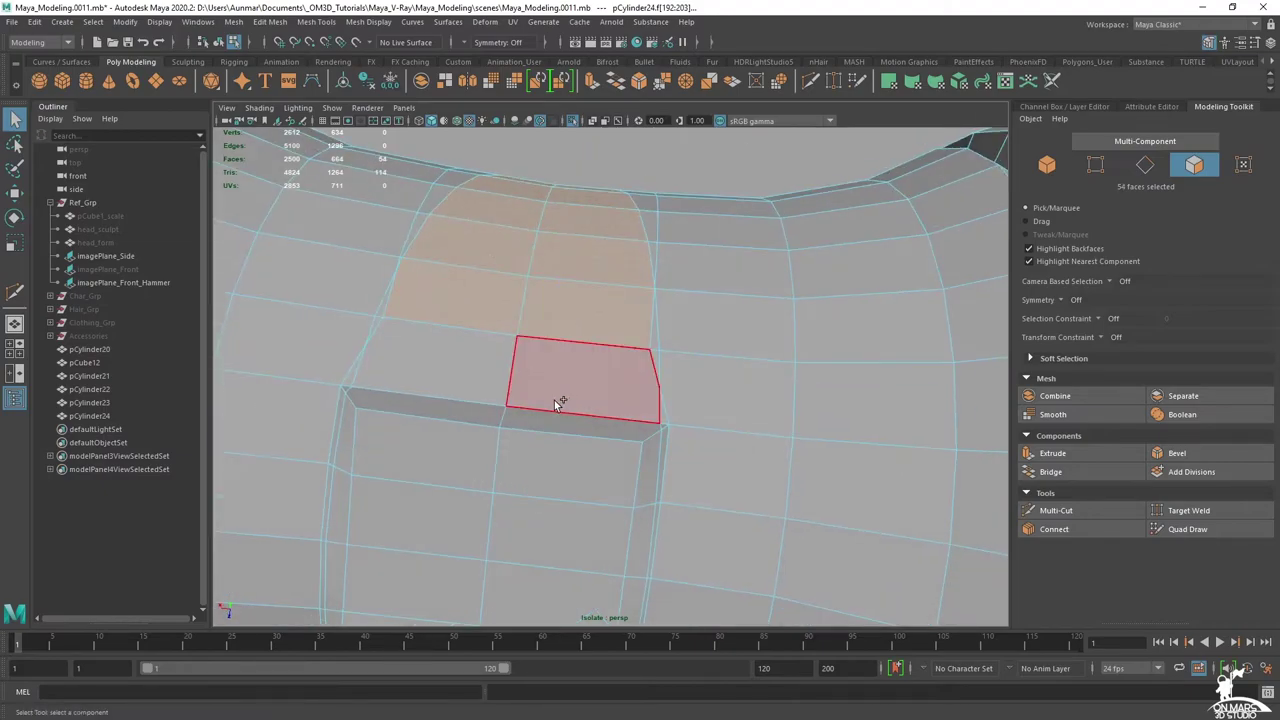
{"action": "left_click", "coordinate": [563, 403], "text": "shift"}
{"action": "left_click", "coordinate": [400, 362], "text": "shift"}
{"action": "left_click_drag", "start_coordinate": [698, 362], "coordinate": [681, 390], "text": "alt"}
{"action": "middle_click_drag", "start_coordinate": [681, 390], "coordinate": [769, 262], "text": "alt"}
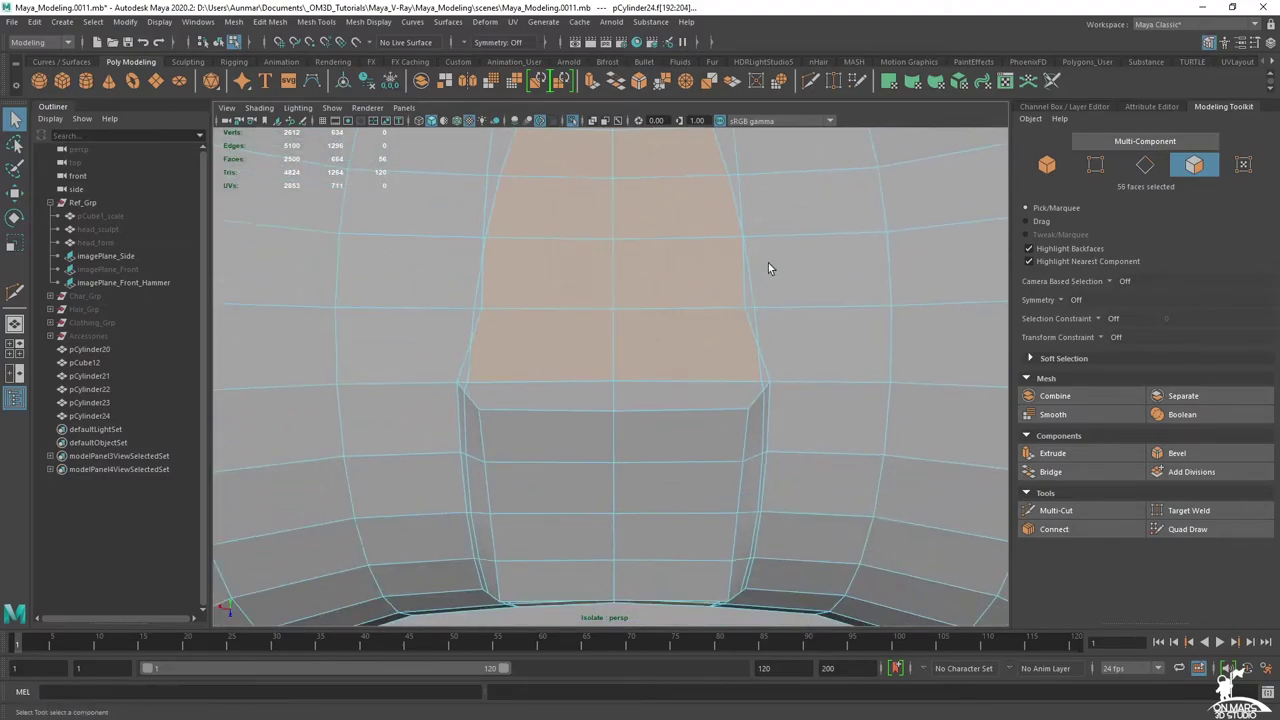
- Invert the face selection and delete everything on the head copy except the central wedge-shaped strap
{"action": "right_click_drag", "start_coordinate": [708, 285], "coordinate": [566, 326], "text": "alt"}
{"action": "left_click_drag", "start_coordinate": [566, 326], "coordinate": [580, 391], "text": "alt"}
{"action": "right_click_drag", "start_coordinate": [580, 391], "coordinate": [597, 451], "text": "alt"}
{"action": "left_click_drag", "start_coordinate": [923, 509], "coordinate": [285, 160], "text": "shift"}
{"action": "right_click_drag", "start_coordinate": [505, 310], "coordinate": [638, 316], "text": "alt"}
{"action": "left_click_drag", "start_coordinate": [638, 316], "coordinate": [612, 366], "text": "alt"}
{"action": "right_click_drag", "start_coordinate": [612, 366], "coordinate": [651, 367], "text": "alt"}
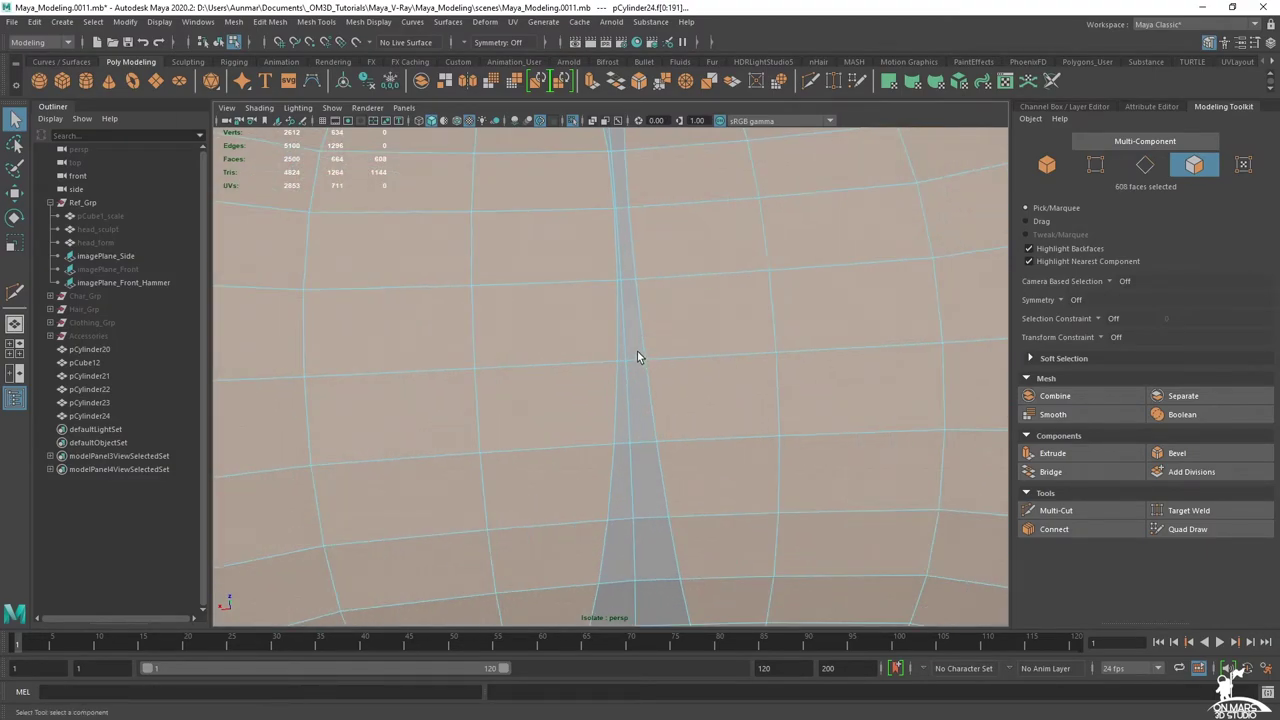
{"action": "scroll", "coordinate": [640, 358], "scroll_direction": "down", "scroll_amount": 5}
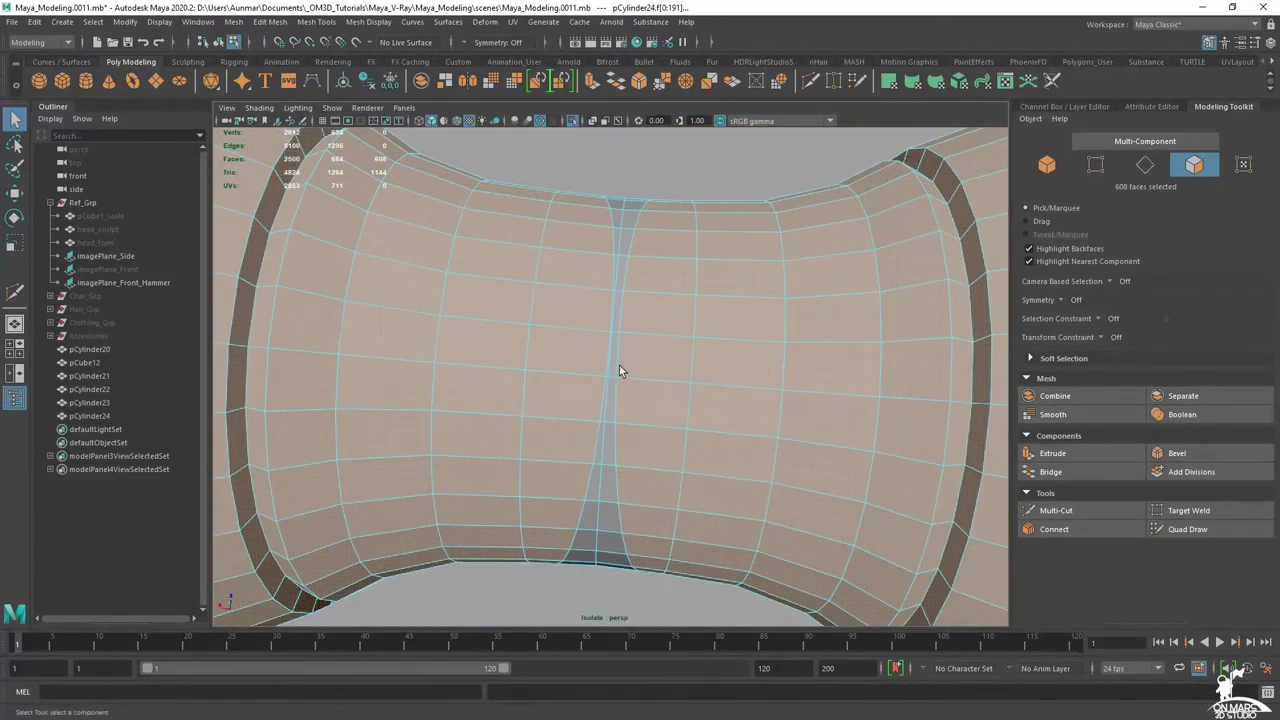
{"action": "key", "text": "Delete"}
{"action": "left_click_drag", "start_coordinate": [620, 371], "coordinate": [591, 349], "text": "alt"}
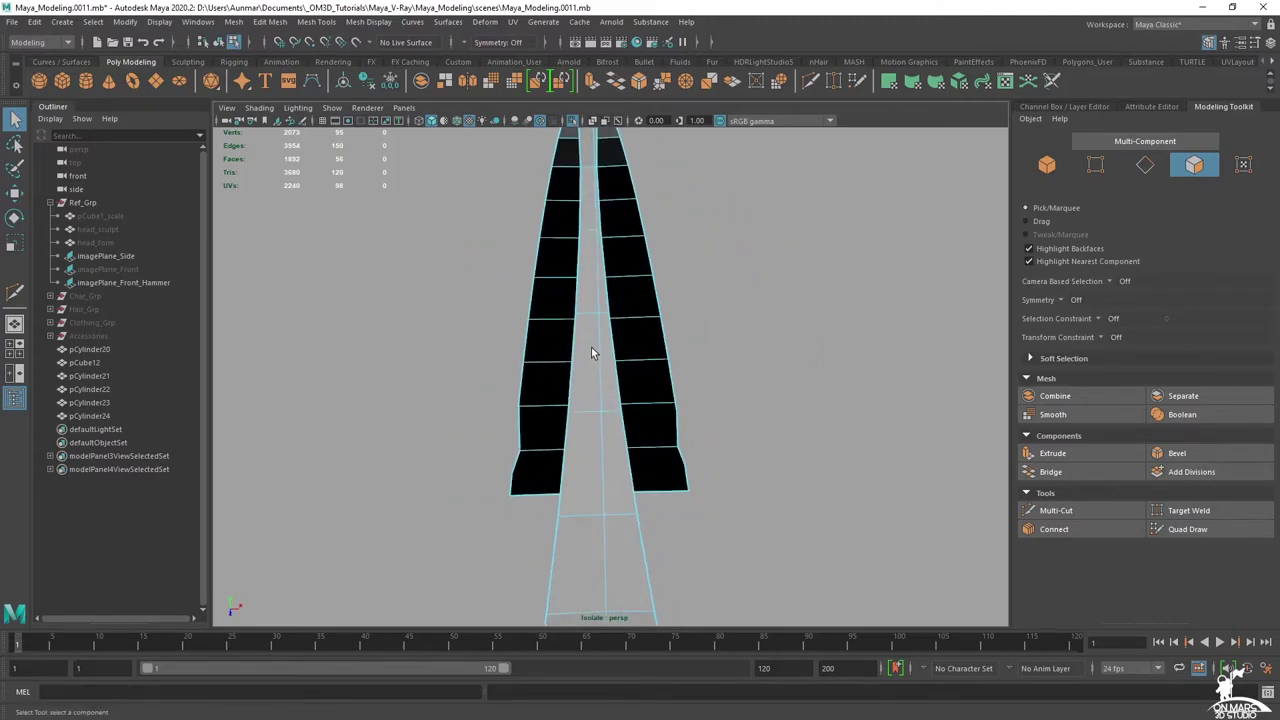
- Select the lengthwise centre edge loop of the wedge strap and bevel it
{"action": "right_click_drag", "start_coordinate": [595, 298], "coordinate": [597, 270]}
{"action": "double_click", "coordinate": [596, 304]}
{"action": "key", "text": "w"}
{"action": "scroll", "coordinate": [640, 376], "scroll_direction": "down", "scroll_amount": 3}
{"action": "left_click_drag", "start_coordinate": [642, 378], "coordinate": [623, 352], "text": "alt"}
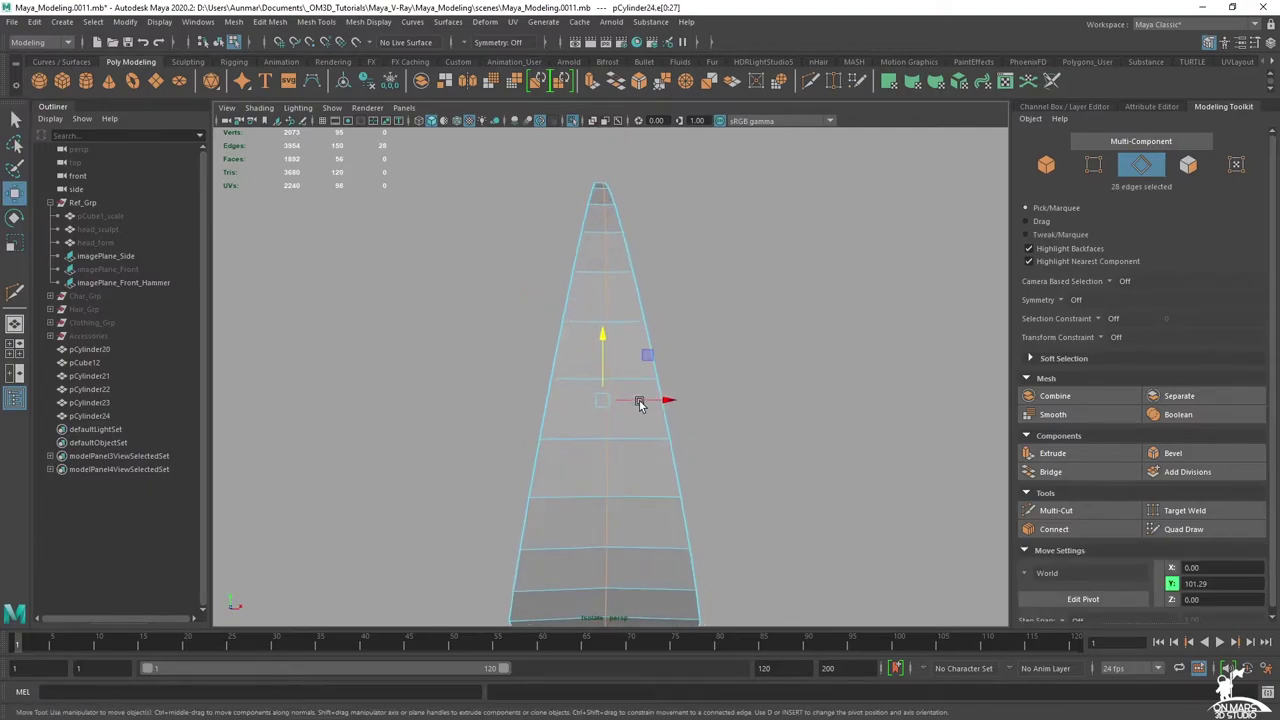
{"action": "left_click_drag", "start_coordinate": [654, 404], "coordinate": [651, 406]}
{"action": "left_click", "coordinate": [1211, 455]}
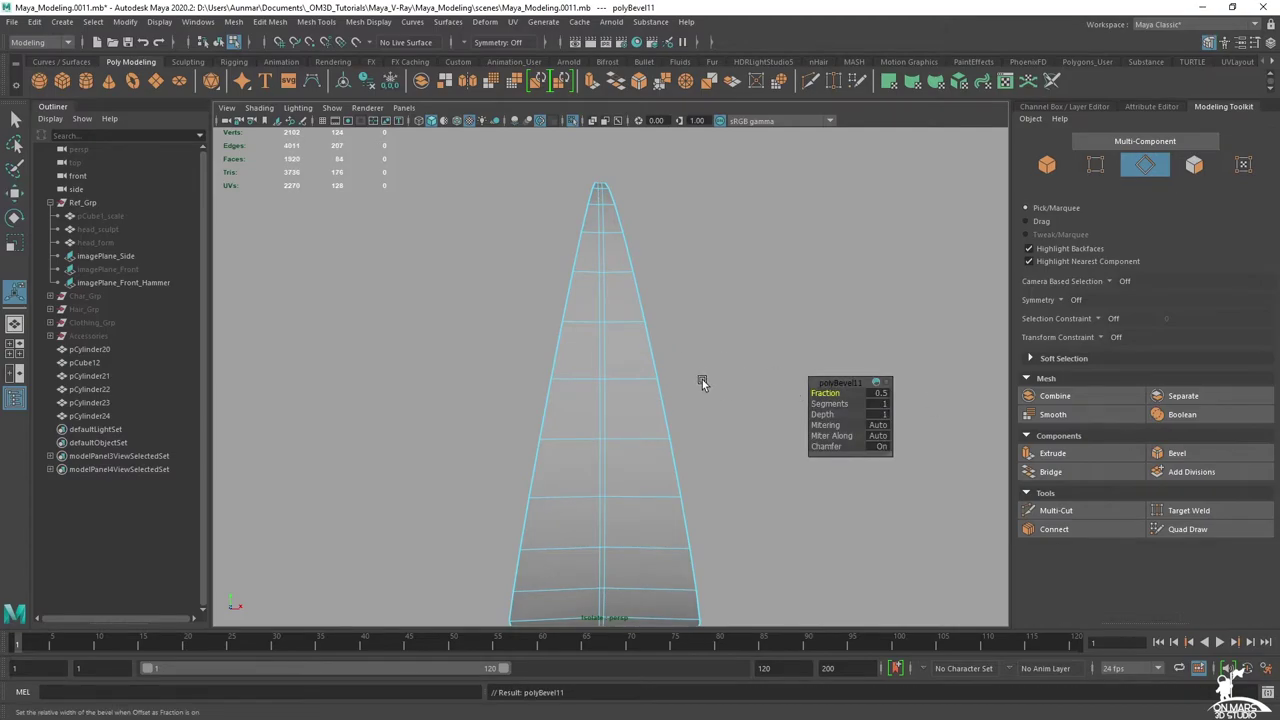
- Try bevel fractions of 0.1 and 0.5 on the centre loop and set the final fraction to 0.25
{"action": "left_click", "coordinate": [885, 393]}
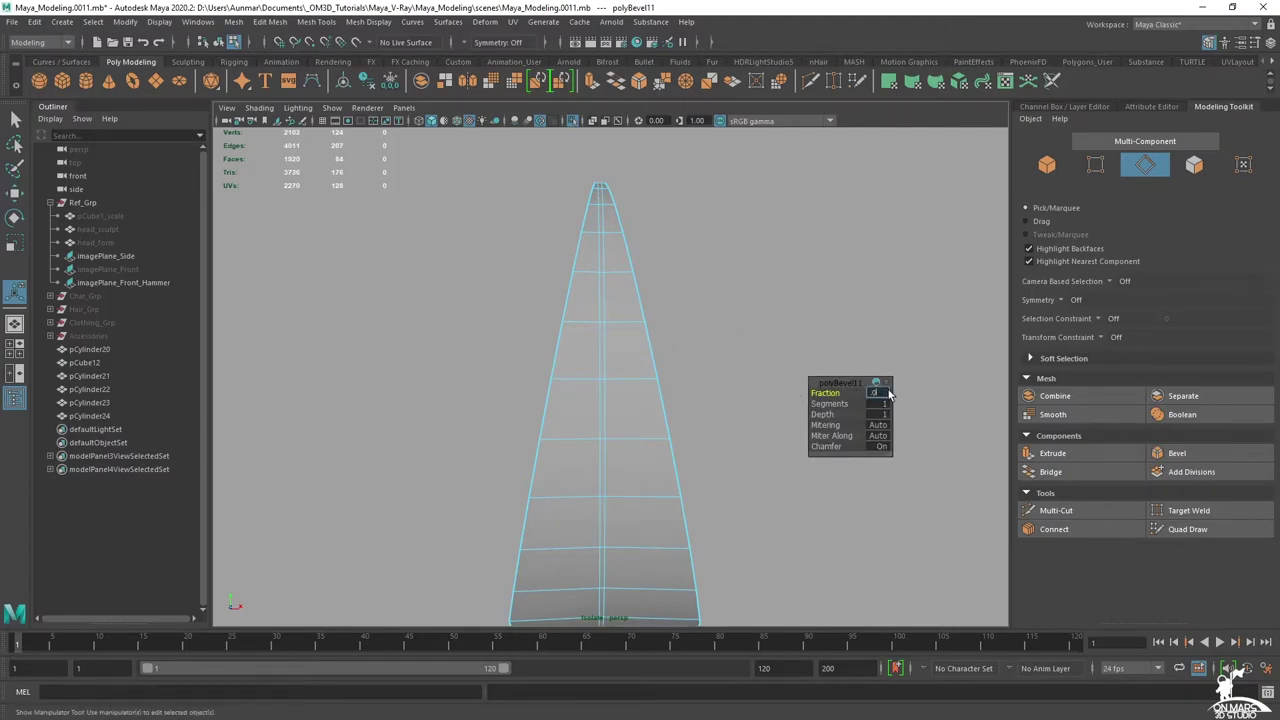
{"action": "key", "text": "Return"}
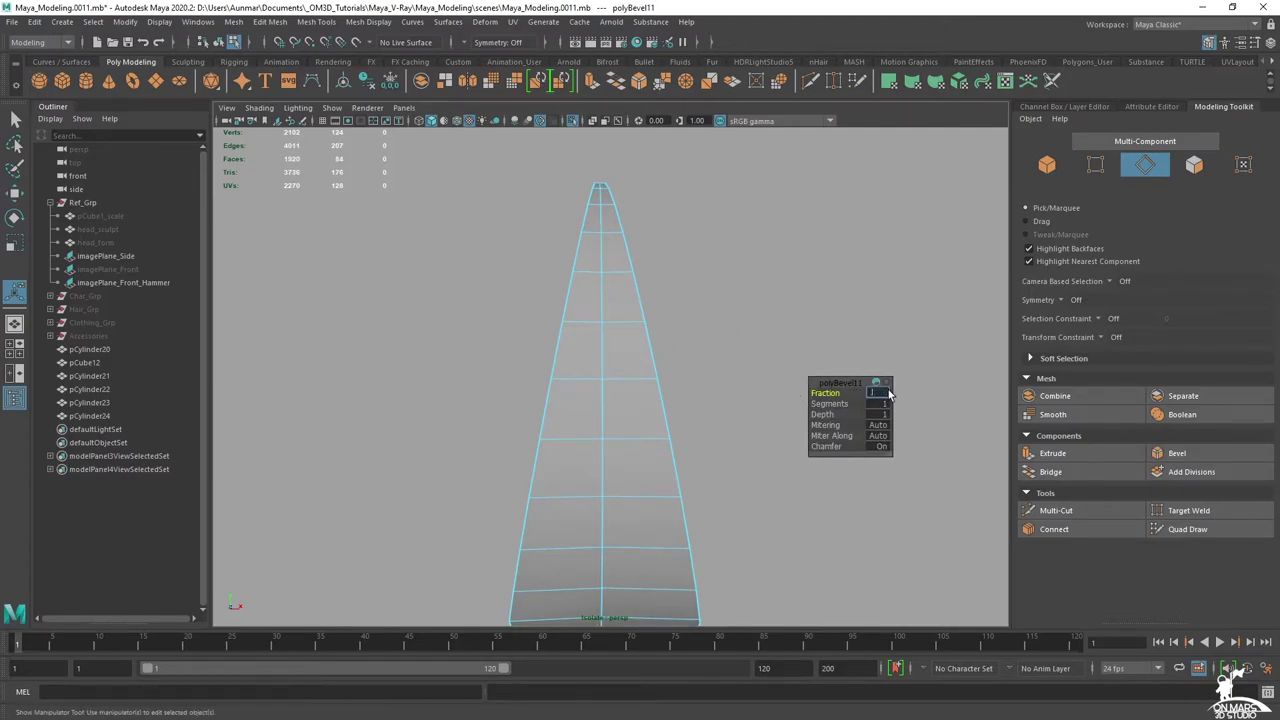
{"action": "right_click_drag", "start_coordinate": [587, 335], "coordinate": [509, 297], "text": "alt"}
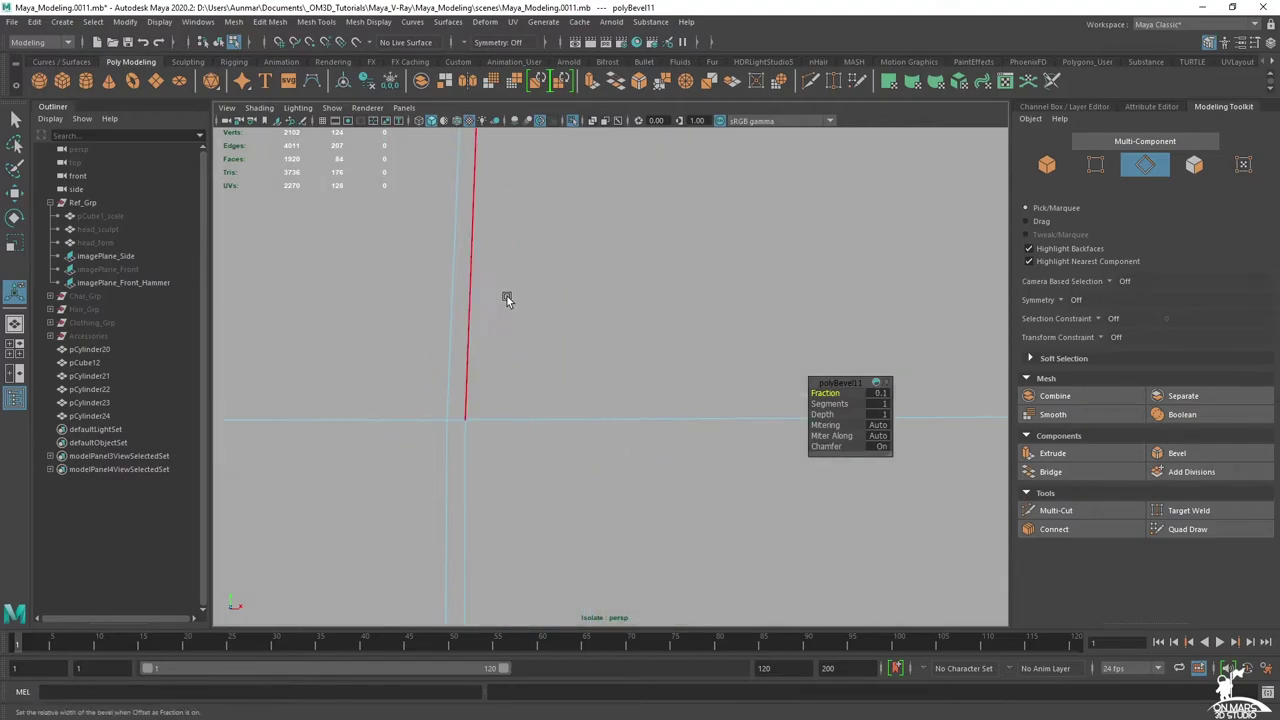
{"action": "left_click", "coordinate": [882, 393]}
{"action": "type", "text": ".5"}
{"action": "key", "text": "Return"}
{"action": "type", "text": ".25"}
{"action": "key", "text": "Return"}
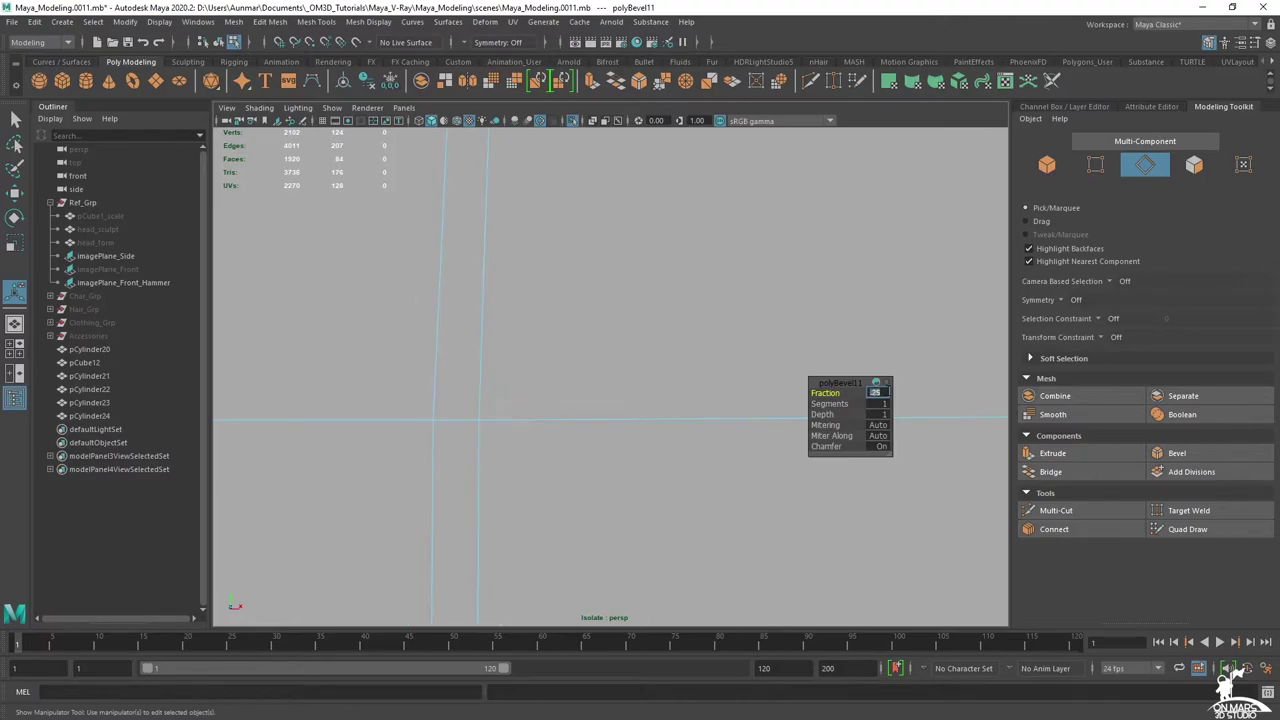
- Delete the narrow beveled face loop to split the strap in two, return to object mode and show the whole hammer
{"action": "right_click_drag", "start_coordinate": [483, 297], "coordinate": [483, 333]}
{"action": "left_click", "coordinate": [466, 230]}
{"action": "double_click", "coordinate": [452, 468], "text": "shift"}
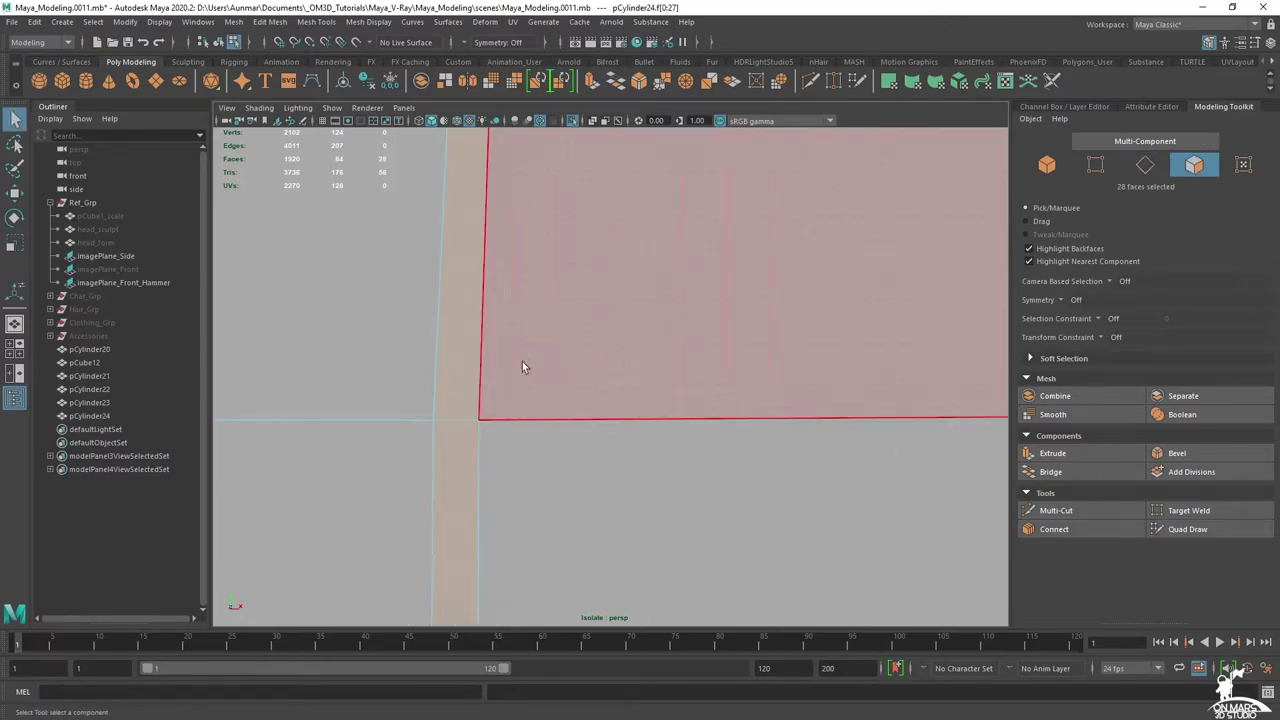
{"action": "key", "text": "f"}
{"action": "right_click_drag", "start_coordinate": [625, 315], "coordinate": [682, 322]}
{"action": "key", "text": "ctrl+1"}
{"action": "left_click_drag", "start_coordinate": [578, 366], "coordinate": [252, 430], "text": "alt"}
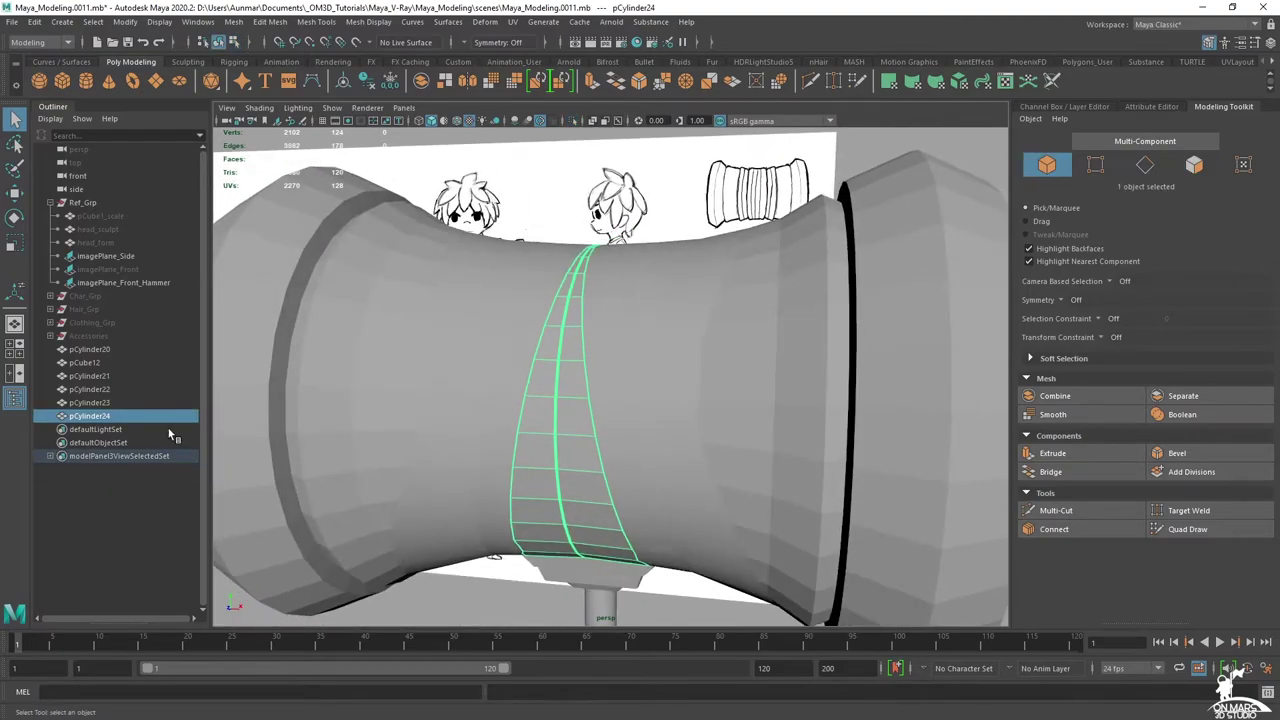
- Isolate the hammer head with the straps pCylinder22, pCylinder23 and pCylinder24, leaving out the handle
{"action": "left_click", "coordinate": [97, 380], "text": "shift"}
{"action": "left_click_drag", "start_coordinate": [626, 350], "coordinate": [675, 374], "text": "alt"}
{"action": "scroll", "coordinate": [641, 332], "scroll_direction": "down", "scroll_amount": 5}
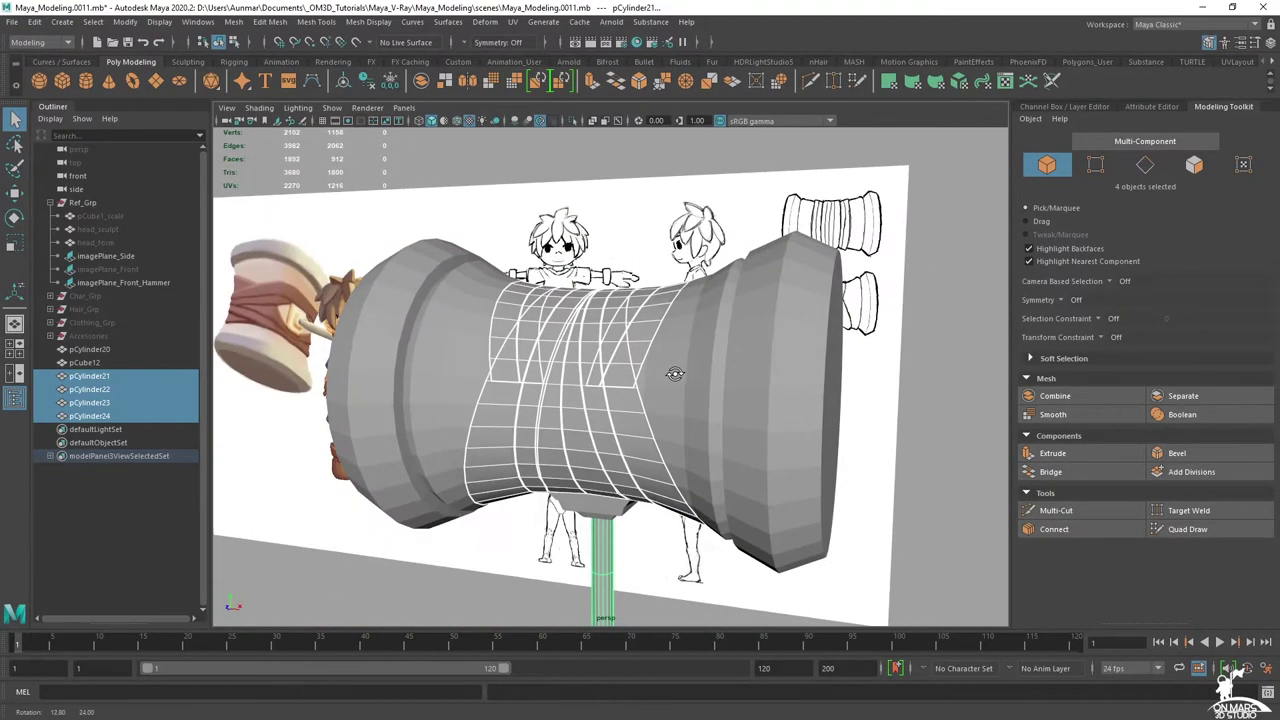
{"action": "left_click", "coordinate": [694, 343], "text": "shift"}
{"action": "key", "text": "ctrl+1"}
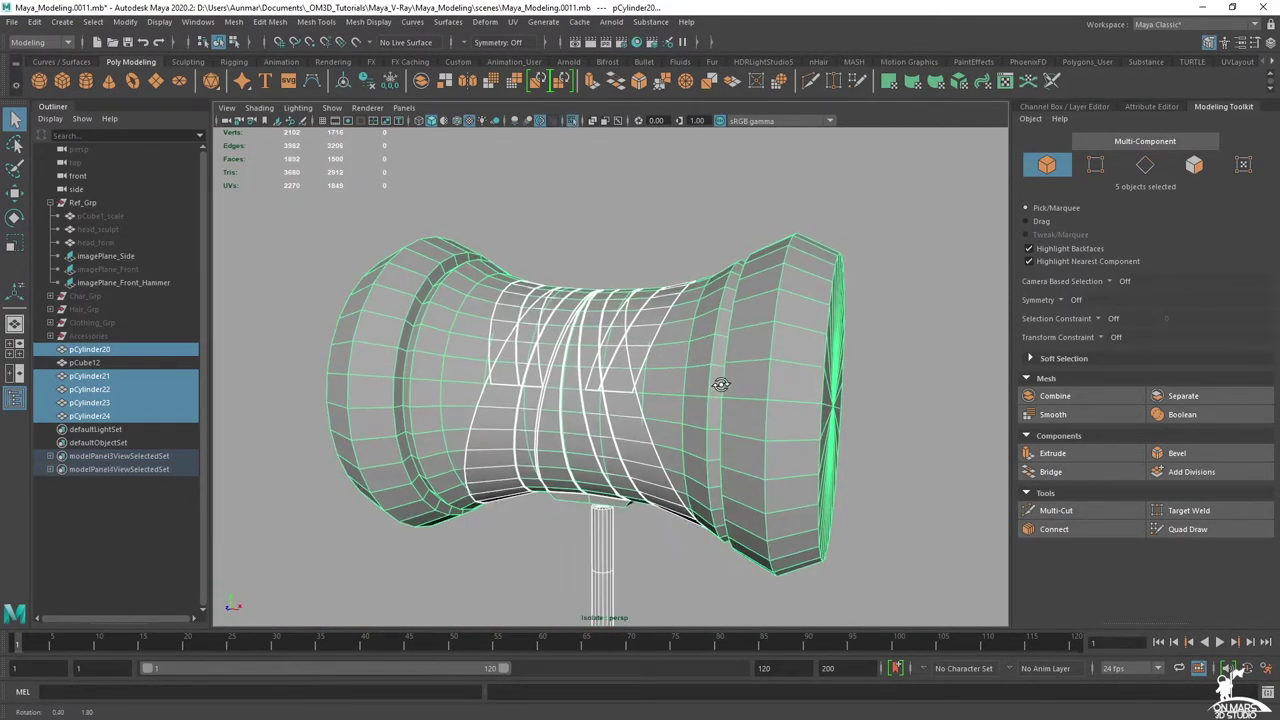
{"action": "left_click_drag", "start_coordinate": [618, 412], "coordinate": [656, 362], "text": "alt"}
{"action": "left_click", "coordinate": [657, 342]}
{"action": "left_click_drag", "start_coordinate": [700, 301], "coordinate": [453, 469]}
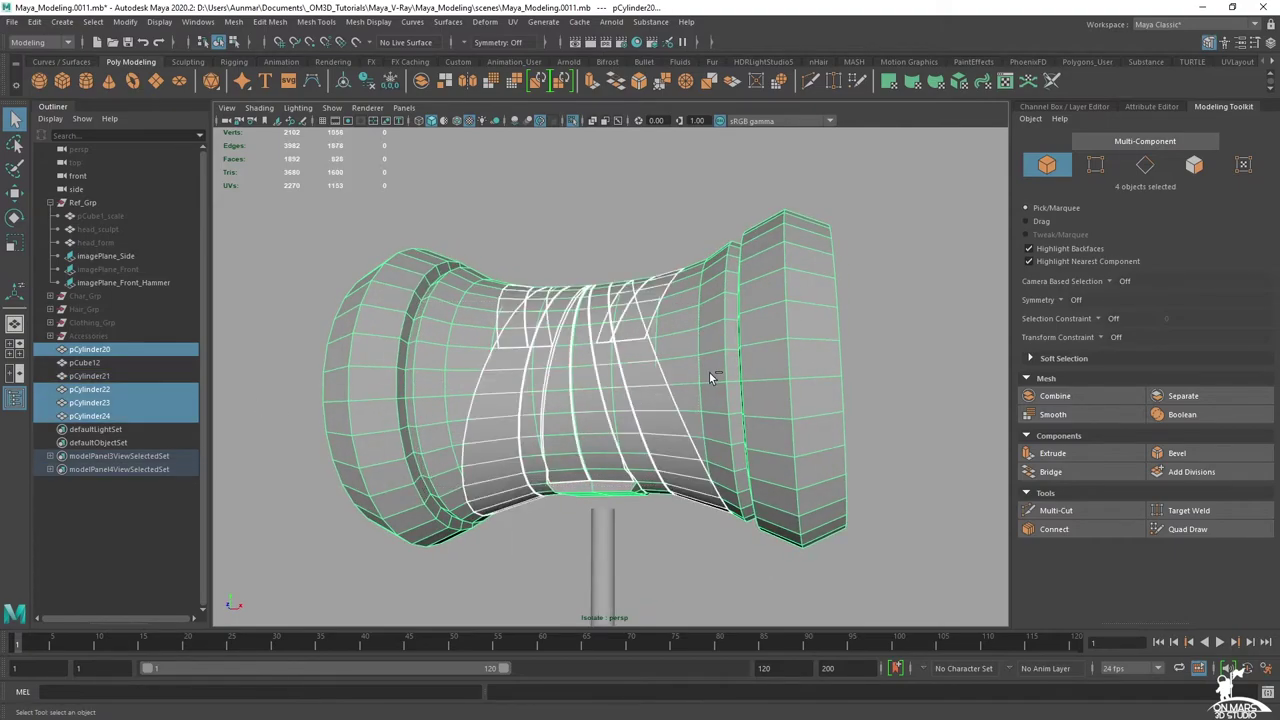
{"action": "key", "text": "ctrl+1"}
{"action": "key", "text": "ctrl+1"}
{"action": "left_click_drag", "start_coordinate": [767, 376], "coordinate": [743, 377], "text": "alt"}
{"action": "right_click_drag", "start_coordinate": [743, 377], "coordinate": [694, 294], "text": "alt"}
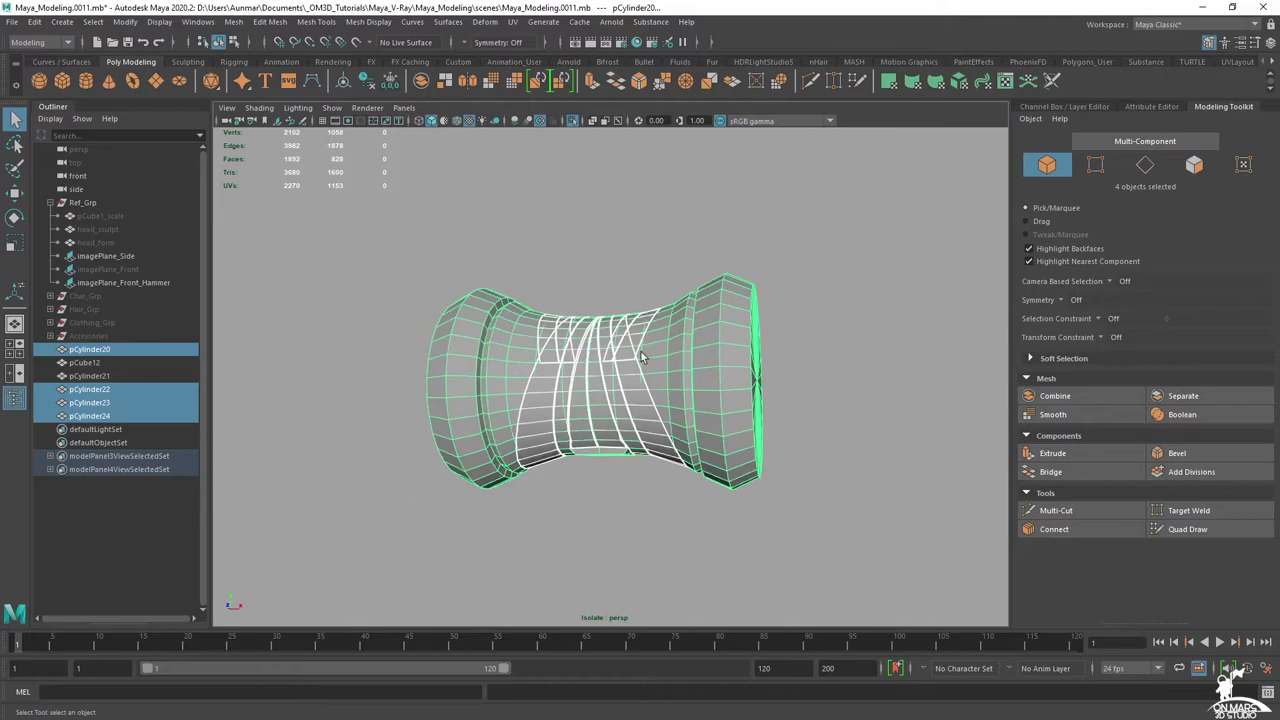
- Delete the construction history of the isolated head and straps, and keep only the three strap objects selected
{"action": "left_click", "coordinate": [738, 331], "text": "shift"}
{"action": "scroll", "coordinate": [731, 331], "scroll_direction": "up", "scroll_amount": 5}
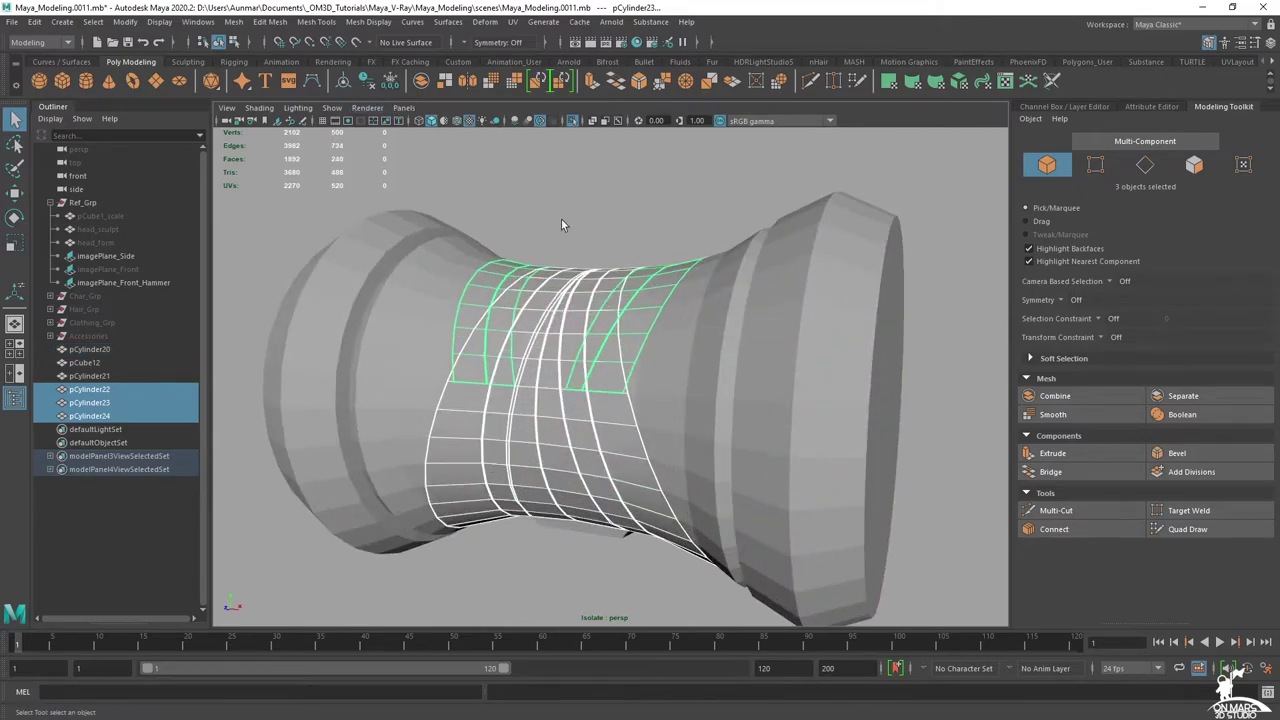
{"action": "scroll", "coordinate": [680, 306], "scroll_direction": "down", "scroll_amount": 5}
{"action": "left_click_drag", "start_coordinate": [868, 502], "coordinate": [330, 197]}
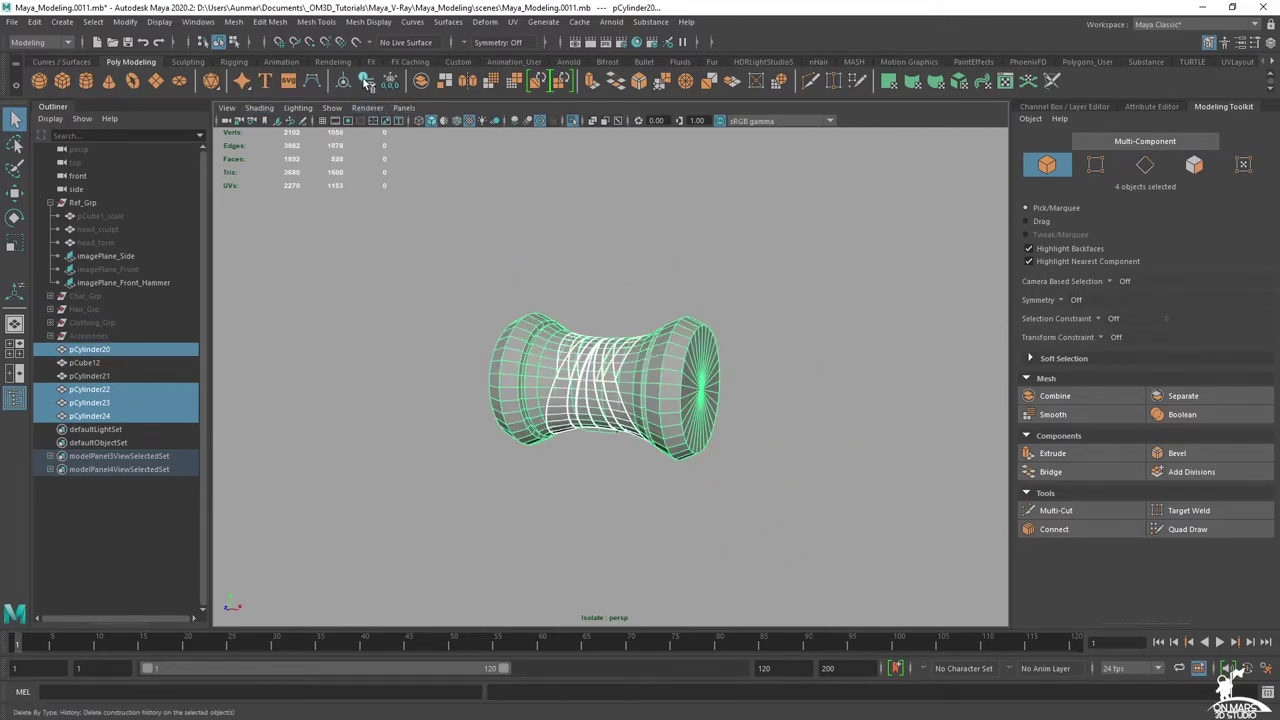
{"action": "scroll", "coordinate": [740, 306], "scroll_direction": "up", "scroll_amount": 5}
{"action": "left_click", "coordinate": [768, 336], "text": "shift"}
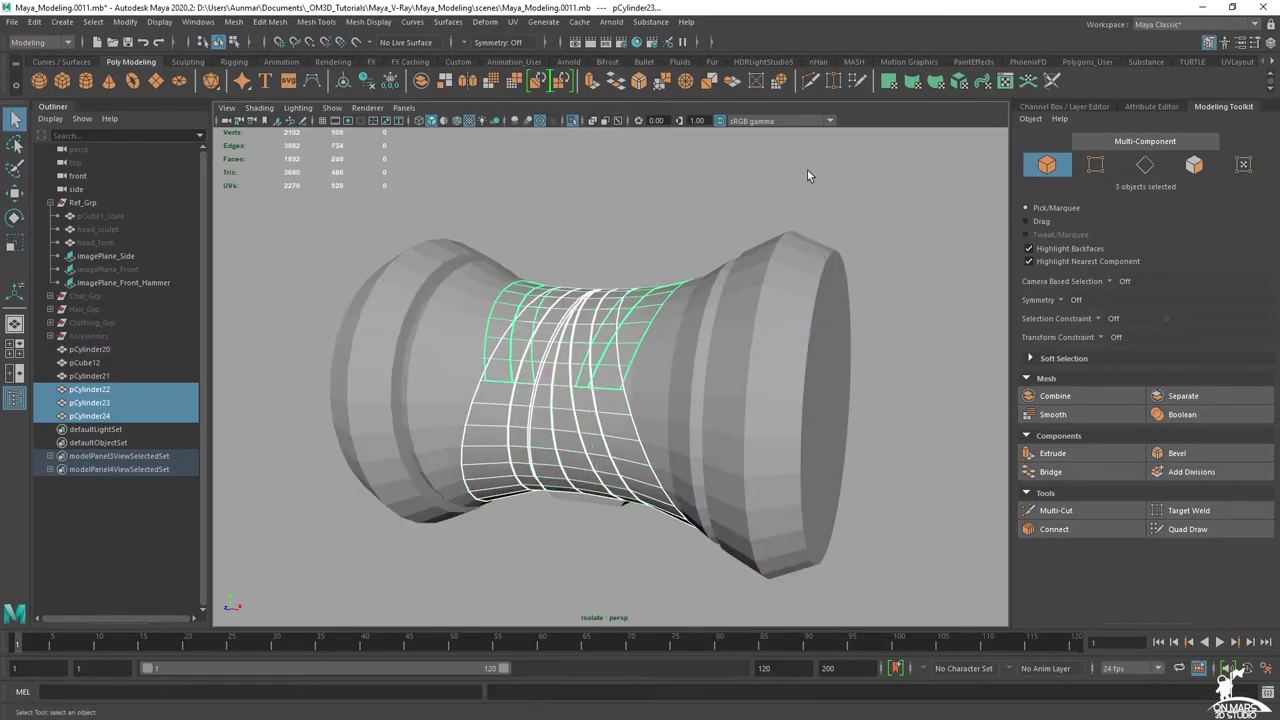
- Assign a new Phong material to the three selected strap objects
{"action": "right_click", "coordinate": [809, 171]}
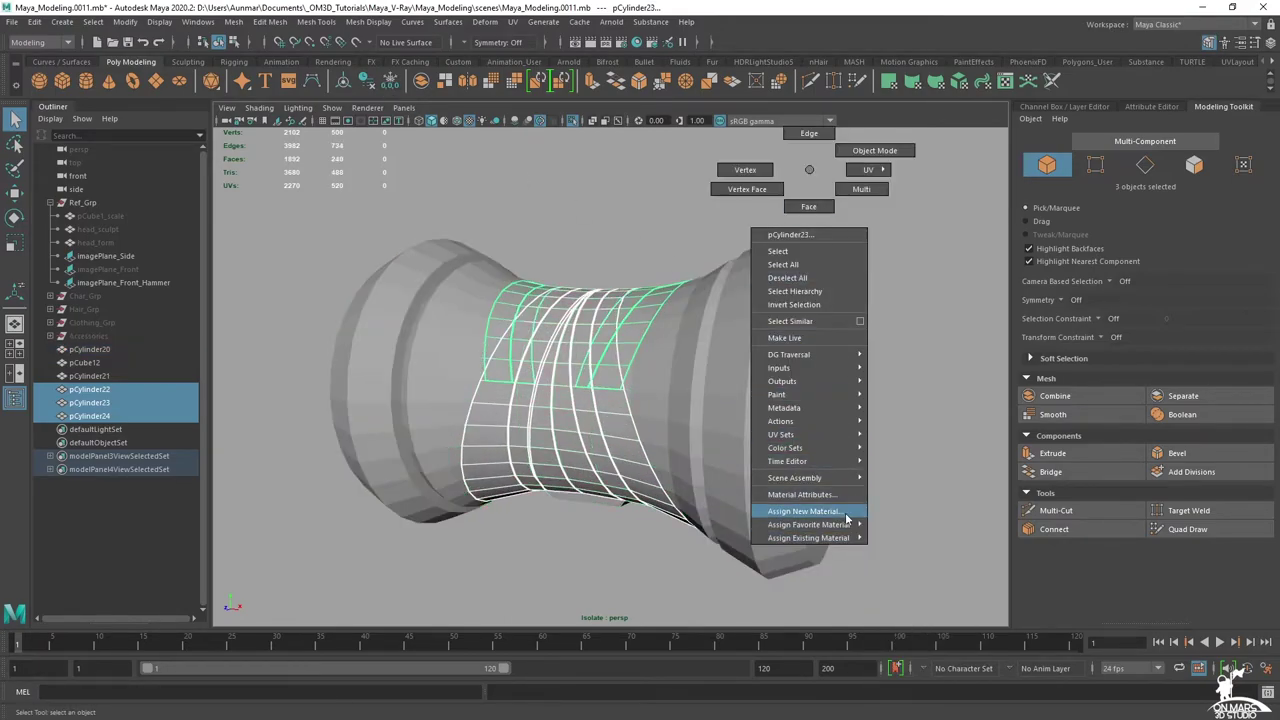
{"action": "mouse_move", "coordinate": [857, 528]}
{"action": "left_click", "coordinate": [917, 566]}
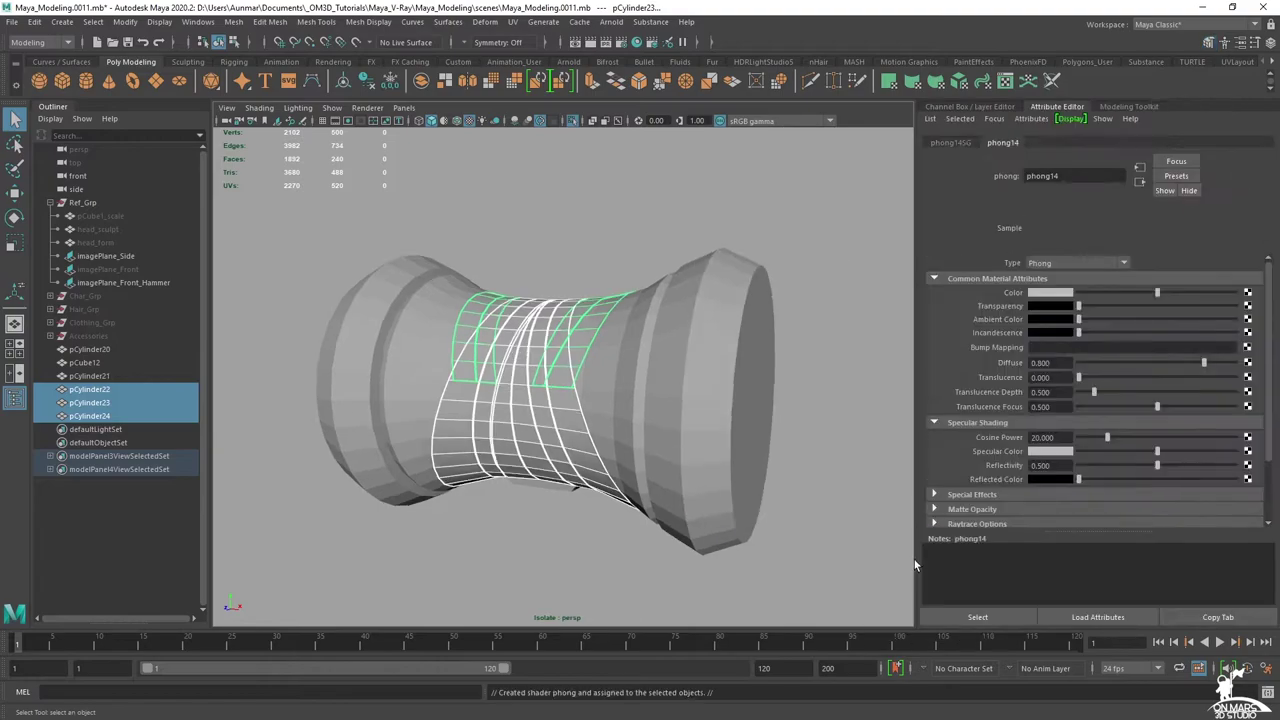
- Show the full scene again and sample the reddish-brown wrap colour from the painted hammer reference for the Phong material
{"action": "left_click", "coordinate": [1054, 292]}
{"action": "left_click_drag", "start_coordinate": [710, 249], "coordinate": [675, 260], "text": "alt"}
{"action": "key", "text": "ctrl+1"}
{"action": "scroll", "coordinate": [690, 254], "scroll_direction": "down", "scroll_amount": 2}
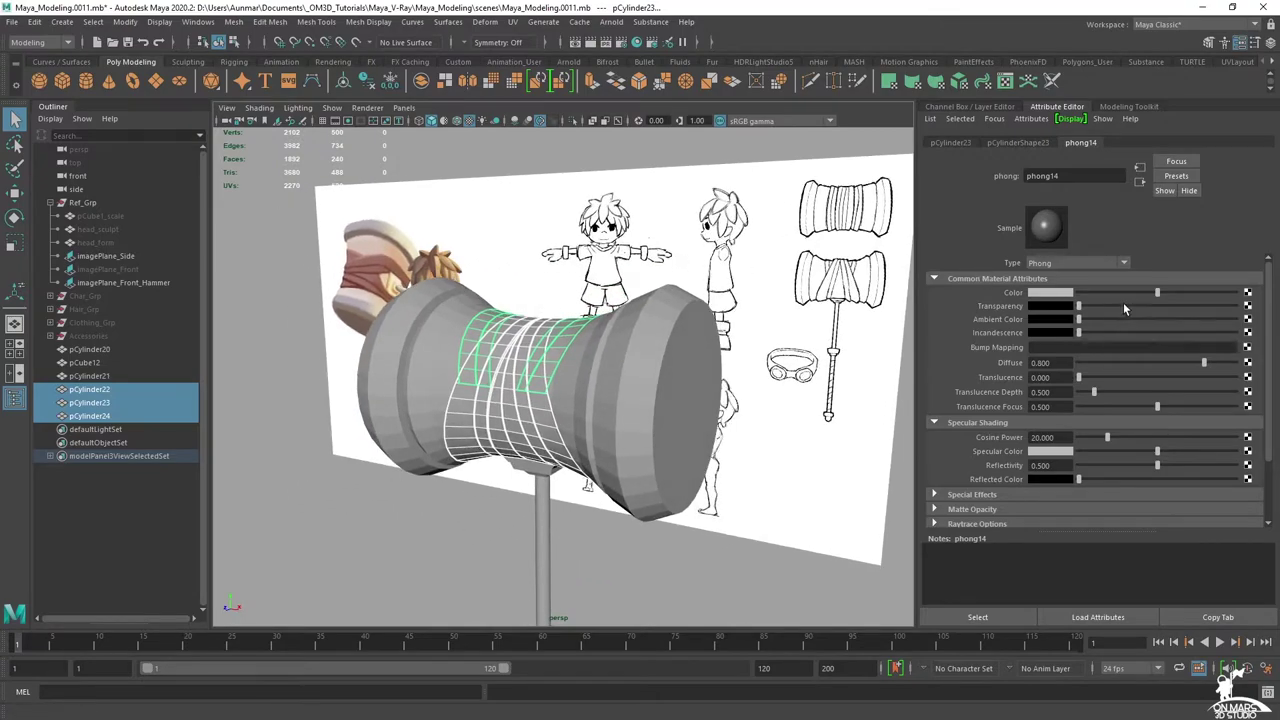
{"action": "left_click", "coordinate": [1062, 292]}
{"action": "left_click", "coordinate": [986, 266]}
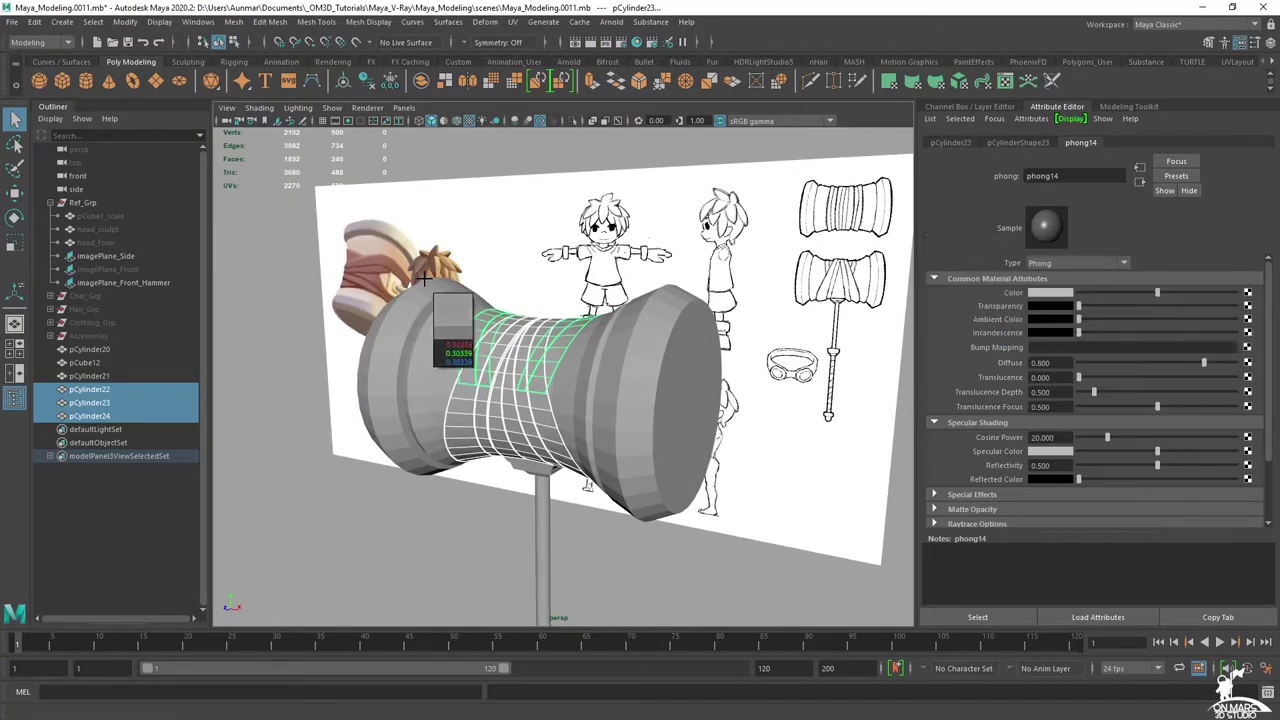
{"action": "left_click", "coordinate": [369, 262]}
{"action": "scroll", "coordinate": [522, 377], "scroll_direction": "up", "scroll_amount": 3}
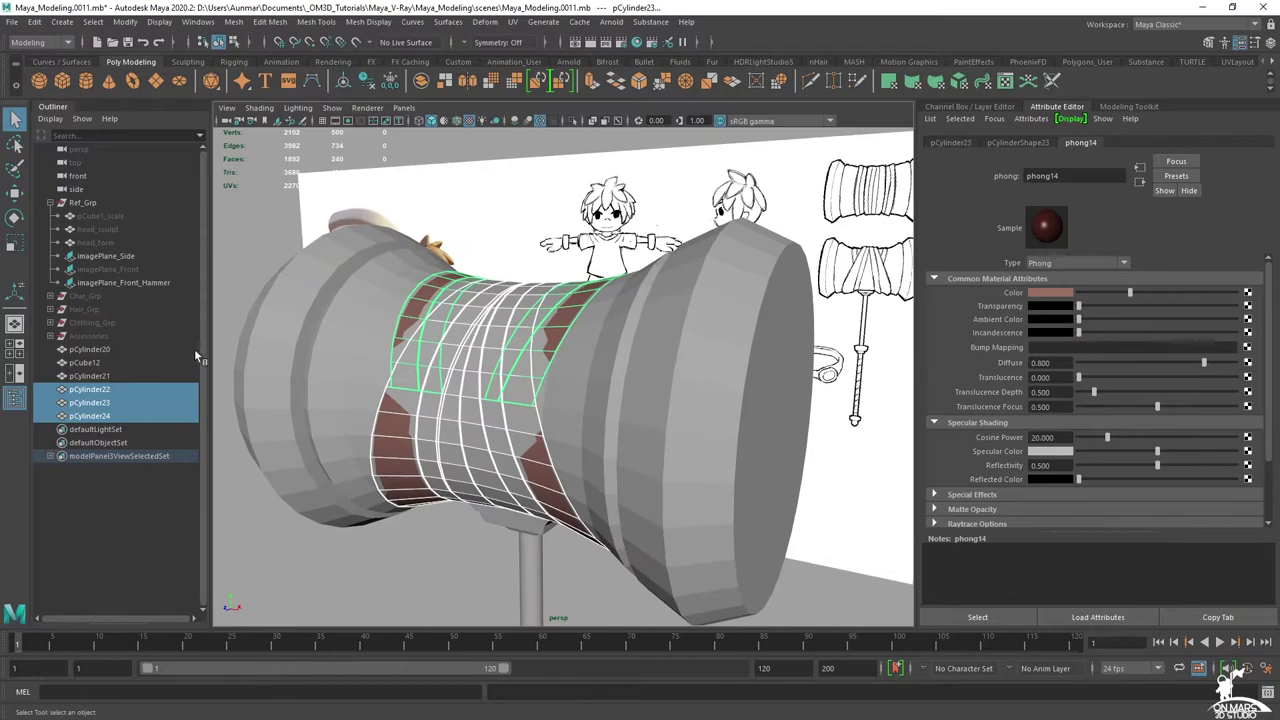
- Isolate the hammer head together with the three straps, keeping only the straps selected
{"action": "left_click", "coordinate": [647, 418], "text": "shift"}
{"action": "key", "text": "ctrl+1"}
{"action": "left_click_drag", "start_coordinate": [546, 428], "coordinate": [576, 416], "text": "alt"}
{"action": "left_click", "coordinate": [728, 333], "text": "ctrl"}
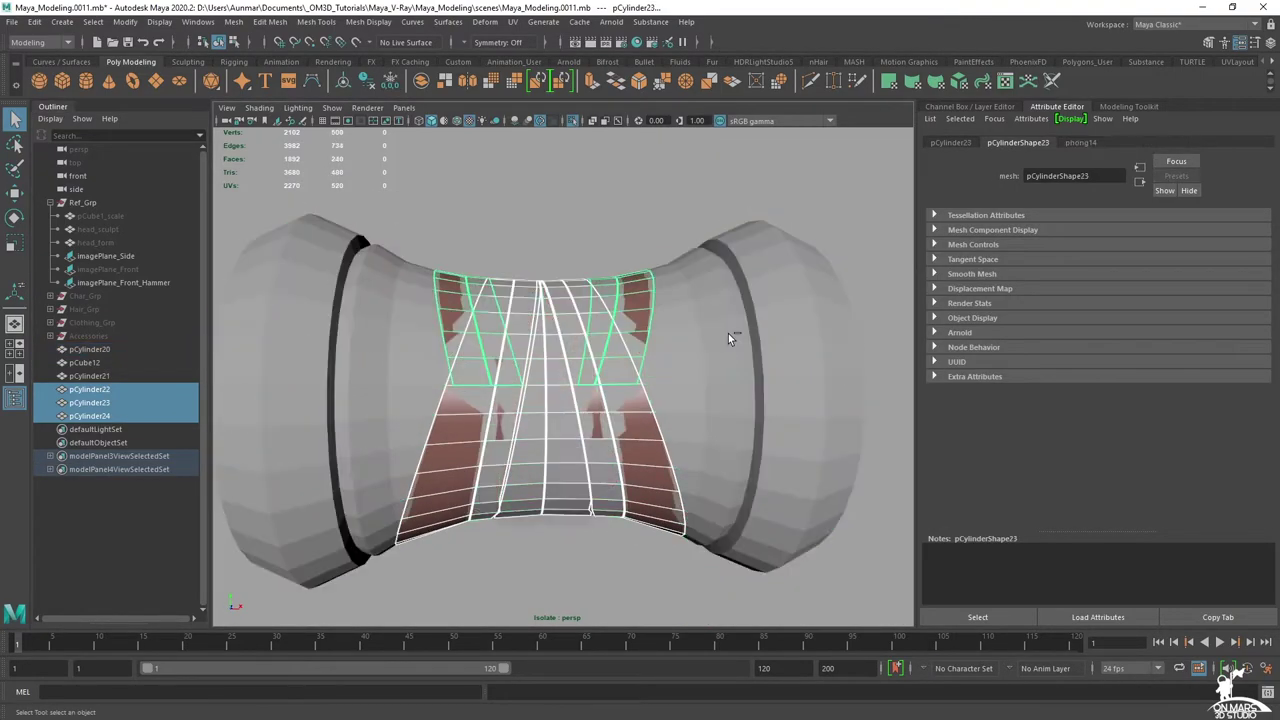
{"action": "left_click_drag", "start_coordinate": [674, 288], "coordinate": [644, 302], "text": "alt"}
{"action": "scroll", "coordinate": [606, 373], "scroll_direction": "up", "scroll_amount": 3}
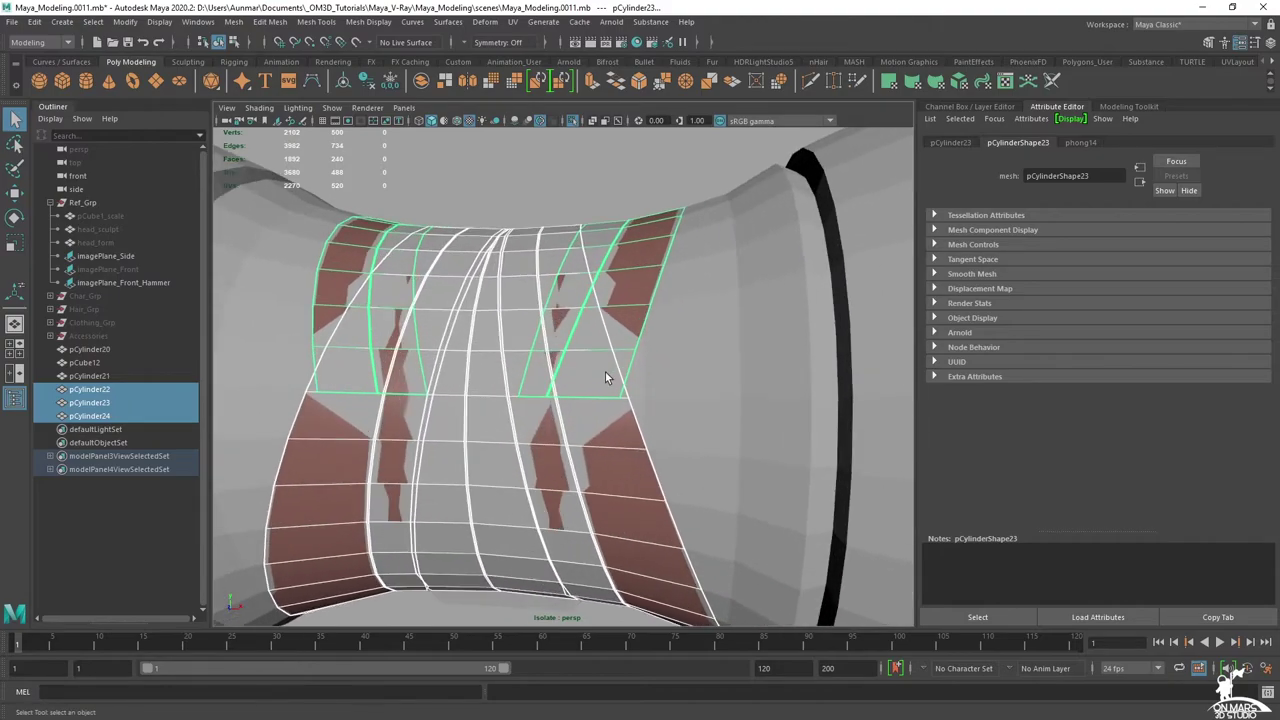
{"action": "left_click_drag", "start_coordinate": [598, 263], "coordinate": [593, 304], "text": "alt"}
{"action": "scroll", "coordinate": [587, 278], "scroll_direction": "up", "scroll_amount": 3}
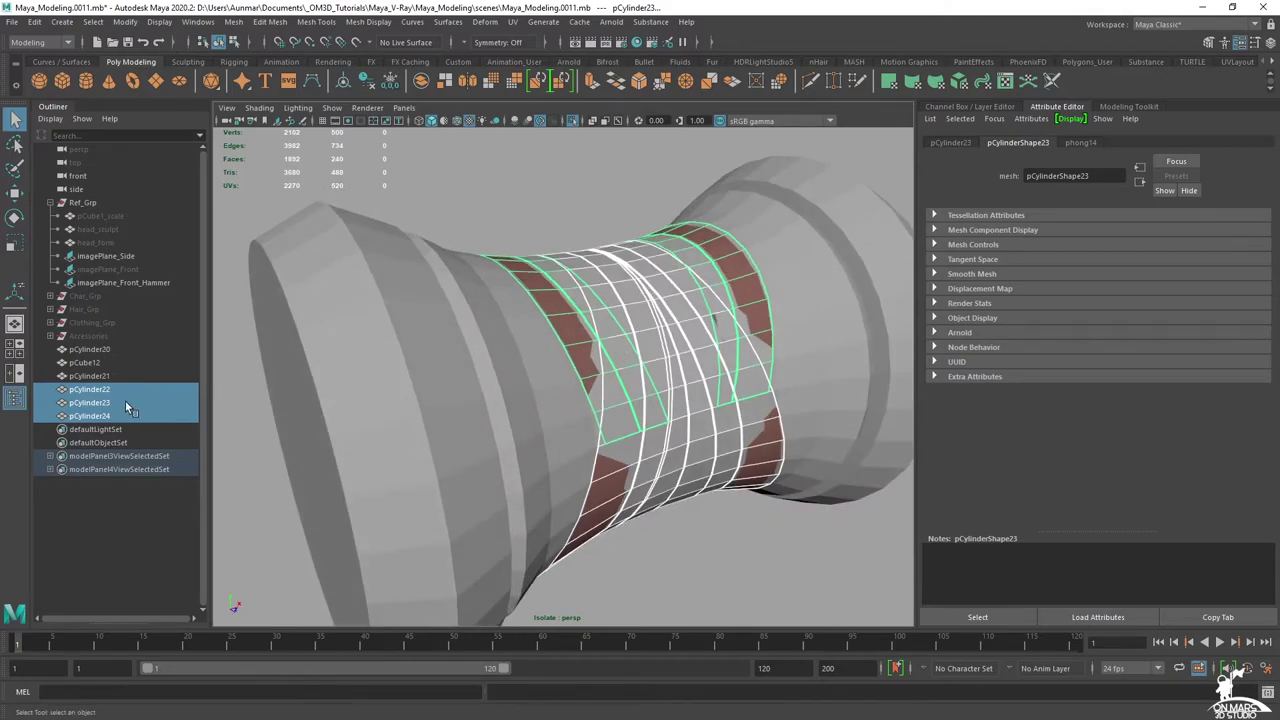
- Select the four objects pCylinder21 to pCylinder24 and extrude their faces outward by about 0.71
{"action": "left_click", "coordinate": [153, 400]}
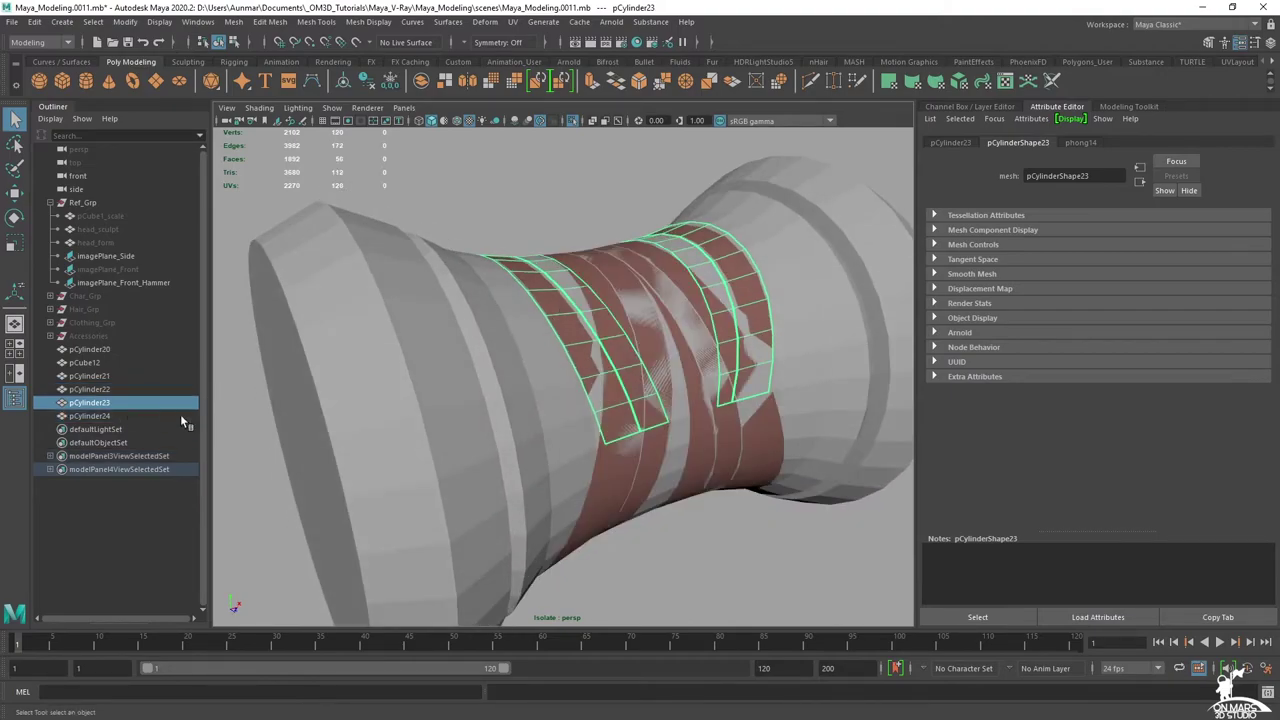
{"action": "left_click_drag", "start_coordinate": [700, 345], "coordinate": [642, 350], "text": "alt"}
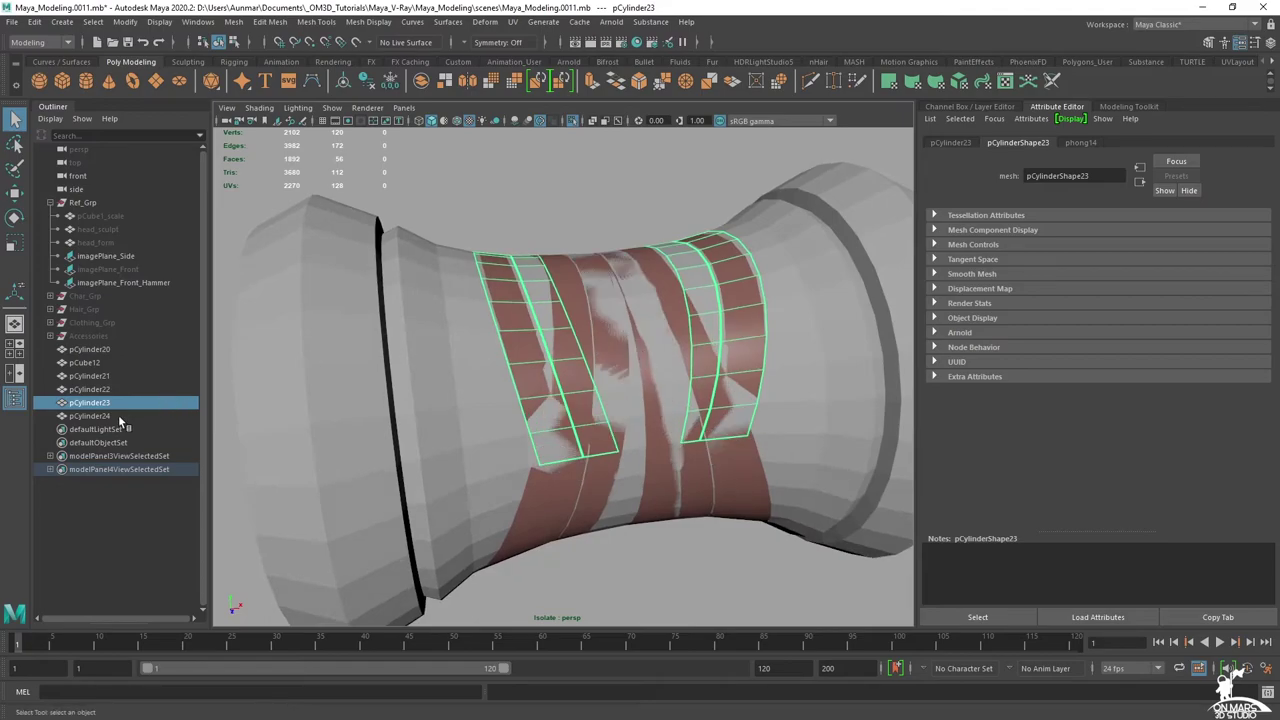
{"action": "left_click", "coordinate": [90, 416]}
{"action": "left_click", "coordinate": [104, 379], "text": "shift"}
{"action": "left_click_drag", "start_coordinate": [569, 363], "coordinate": [611, 377], "text": "alt"}
{"action": "scroll", "coordinate": [612, 378], "scroll_direction": "down", "scroll_amount": 6}
{"action": "left_click_drag", "start_coordinate": [681, 356], "coordinate": [761, 334], "text": "alt"}
{"action": "scroll", "coordinate": [764, 277], "scroll_direction": "up", "scroll_amount": 6}
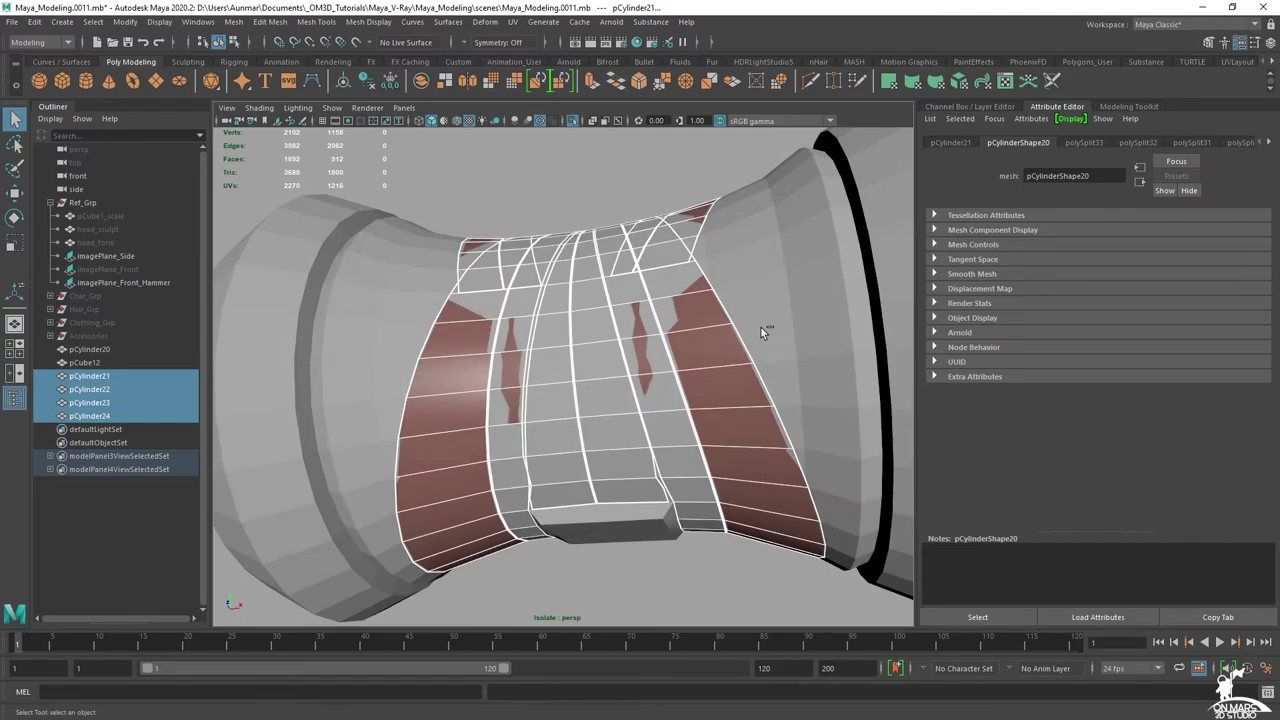
{"action": "right_click", "coordinate": [641, 174], "text": "shift"}
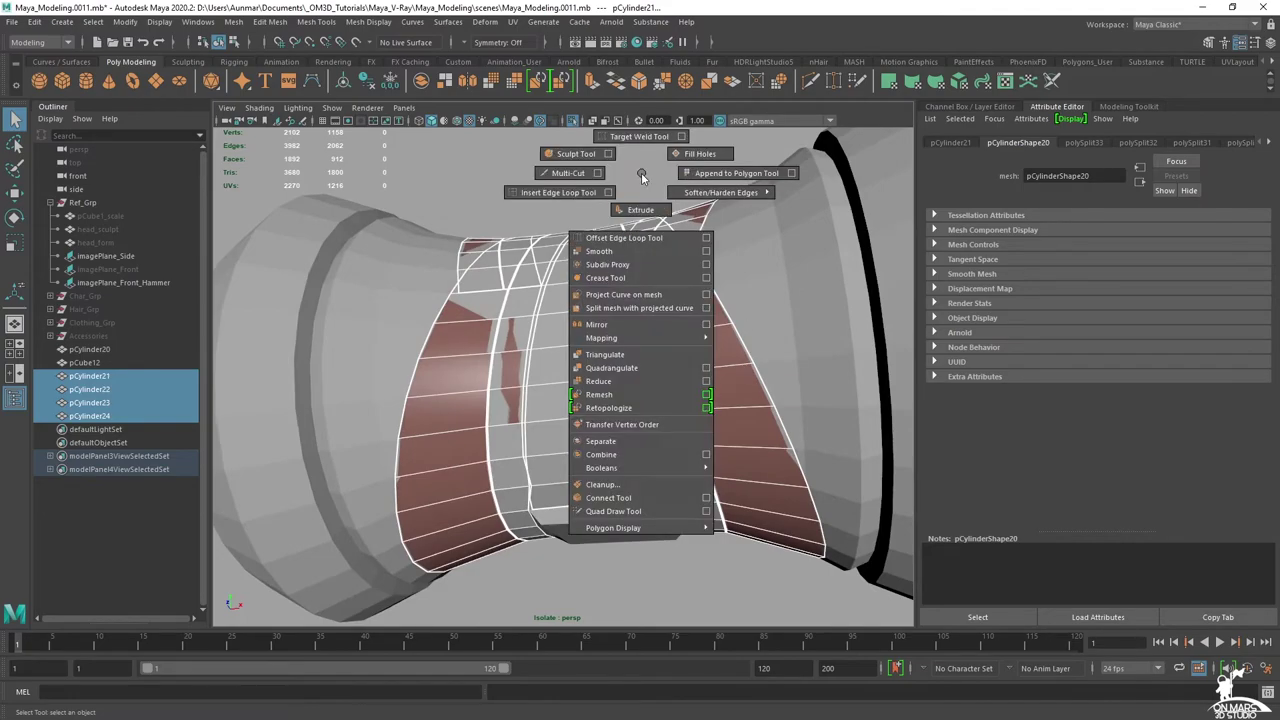
{"action": "right_click_drag", "start_coordinate": [641, 174], "coordinate": [638, 210], "text": "shift"}
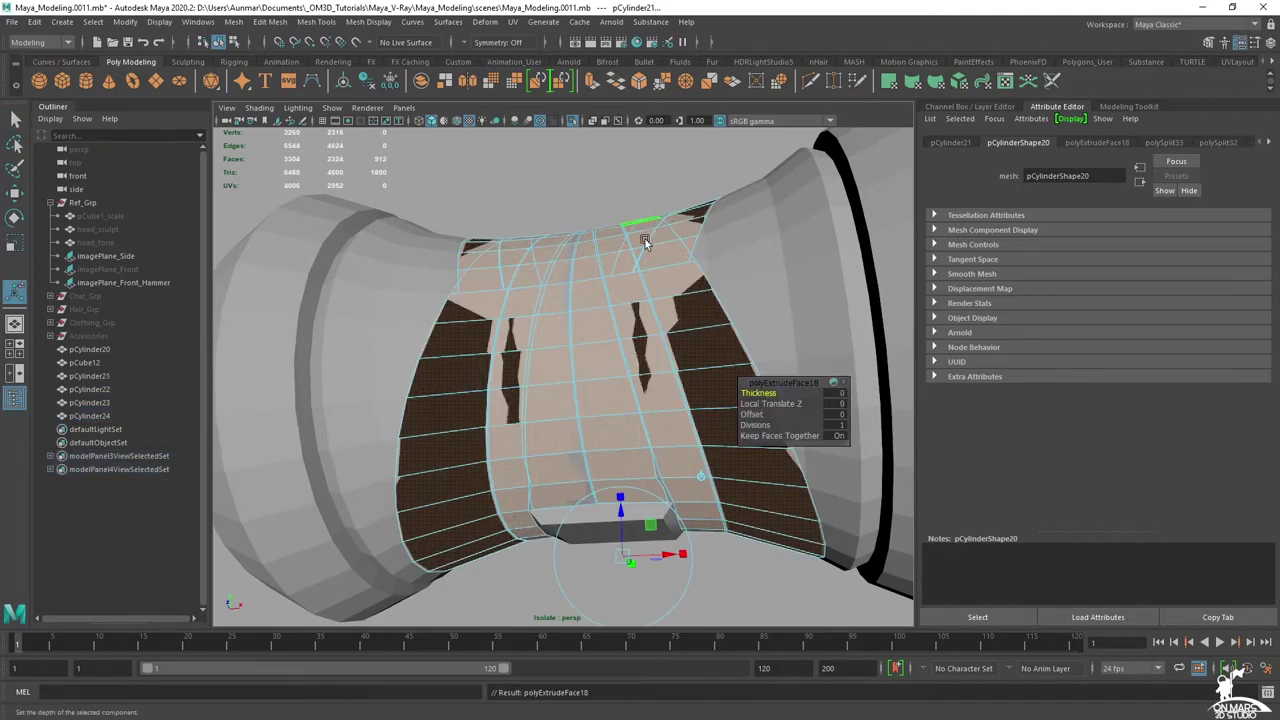
{"action": "left_click_drag", "start_coordinate": [618, 523], "coordinate": [707, 309]}
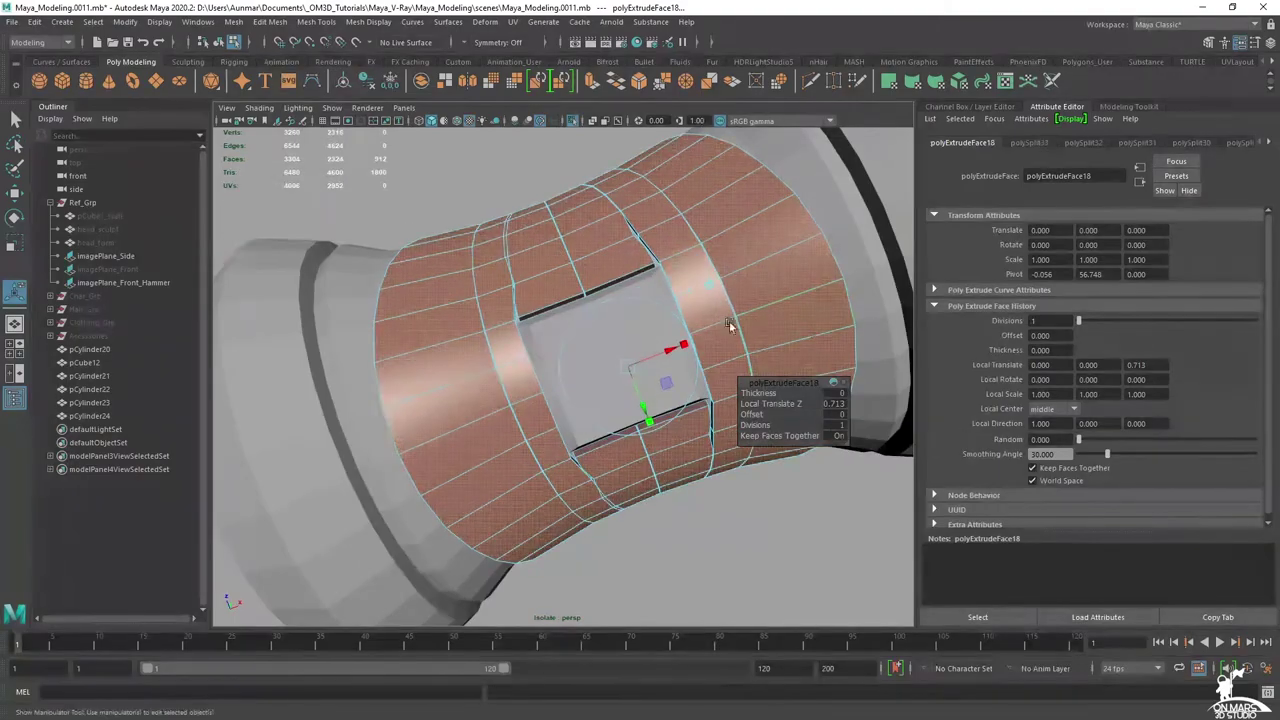
- Set the strap extrusion's Local Translate Z to 0.5, and reduce it to 0.3
{"action": "left_click_drag", "start_coordinate": [591, 234], "coordinate": [584, 365], "text": "alt"}
{"action": "scroll", "coordinate": [584, 365], "scroll_direction": "up", "scroll_amount": 2}
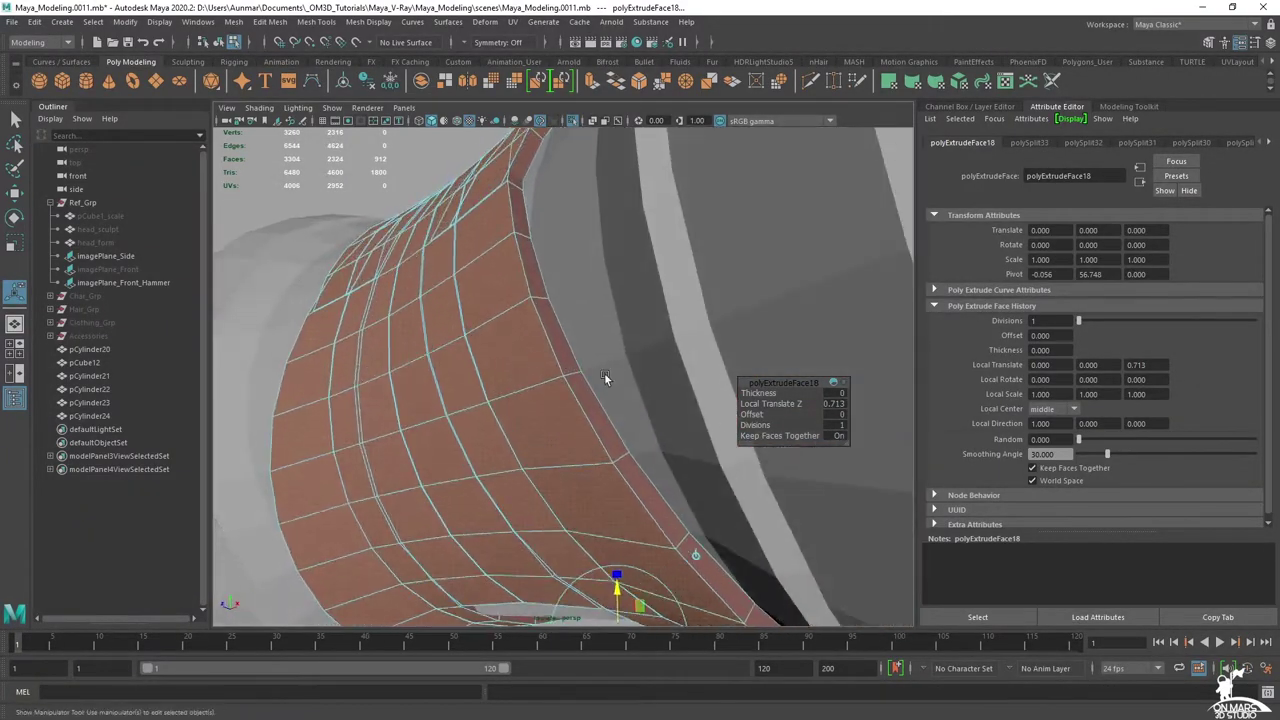
{"action": "left_click", "coordinate": [836, 404]}
{"action": "type", "text": ".5"}
{"action": "key", "text": "Return"}
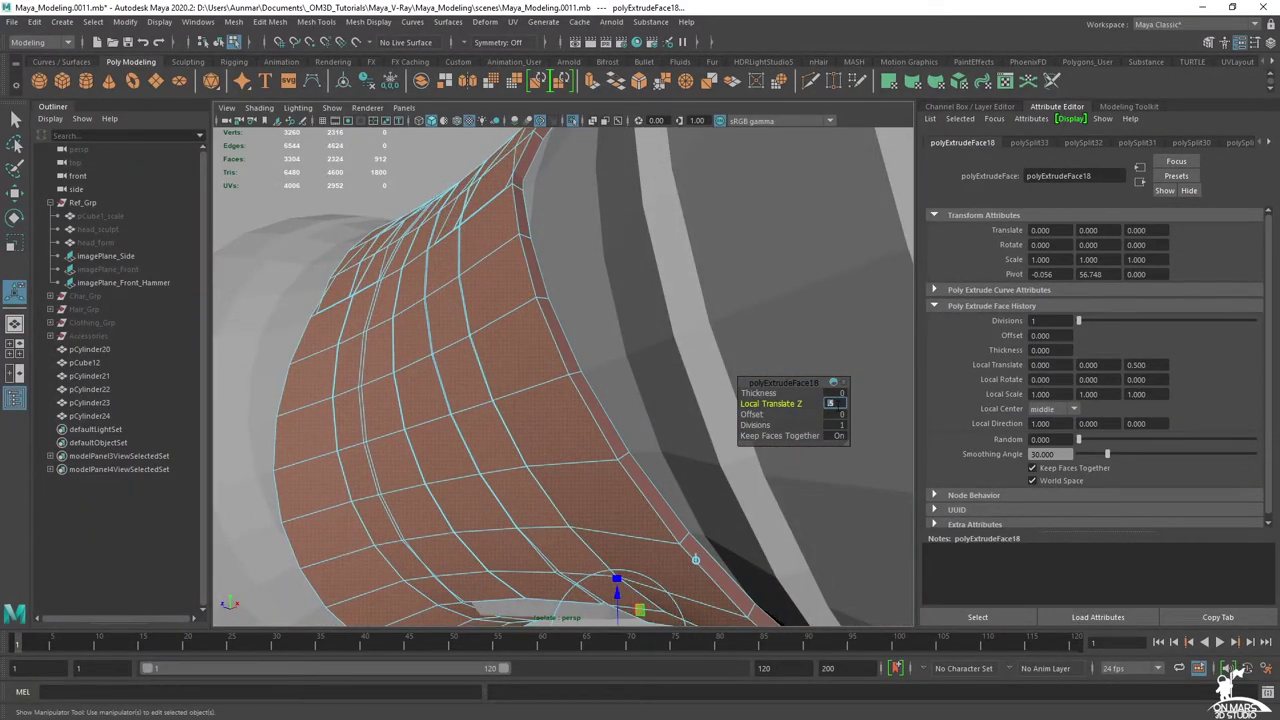
{"action": "left_click_drag", "start_coordinate": [538, 182], "coordinate": [523, 226], "text": "alt"}
{"action": "left_click", "coordinate": [836, 404]}
{"action": "type", "text": ".3"}
{"action": "key", "text": "Return"}
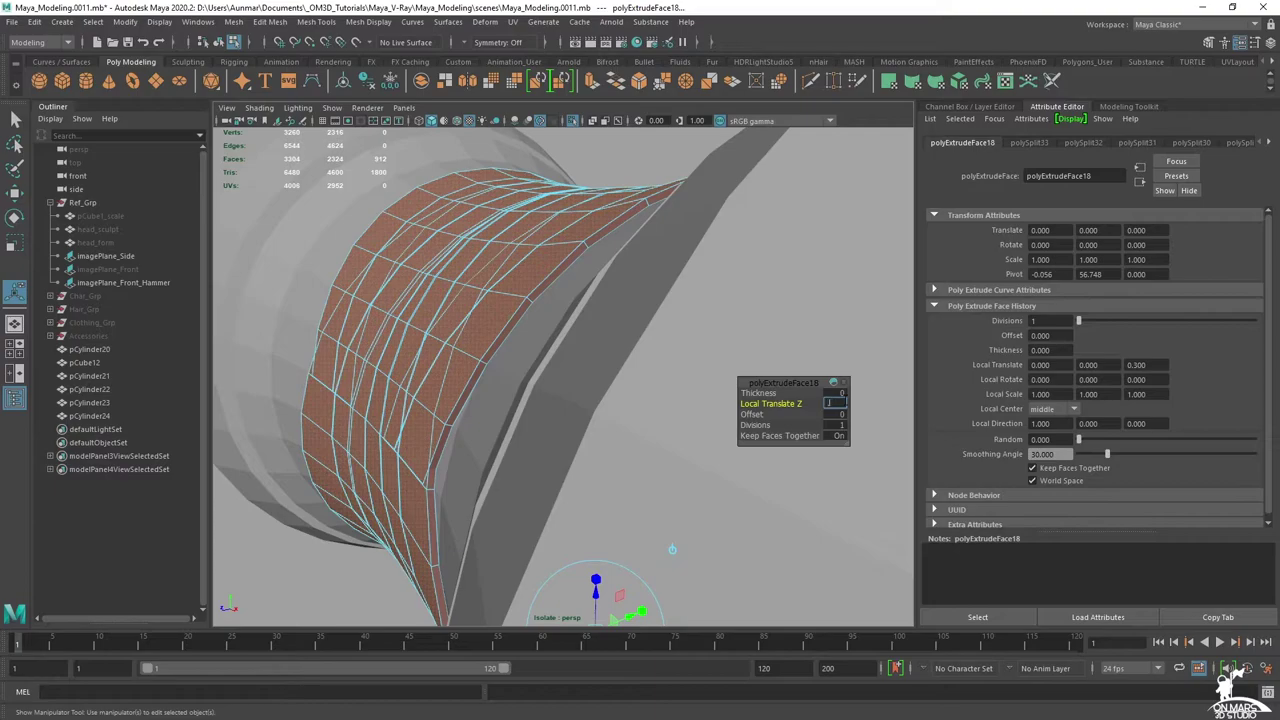
- Try Local Translate Z values of 0.35, 0.4 and 0.5 for the strap extrusion
{"action": "key", "text": "Return"}
{"action": "left_click_drag", "start_coordinate": [345, 262], "coordinate": [425, 276], "text": "alt"}
{"action": "left_click", "coordinate": [838, 404]}
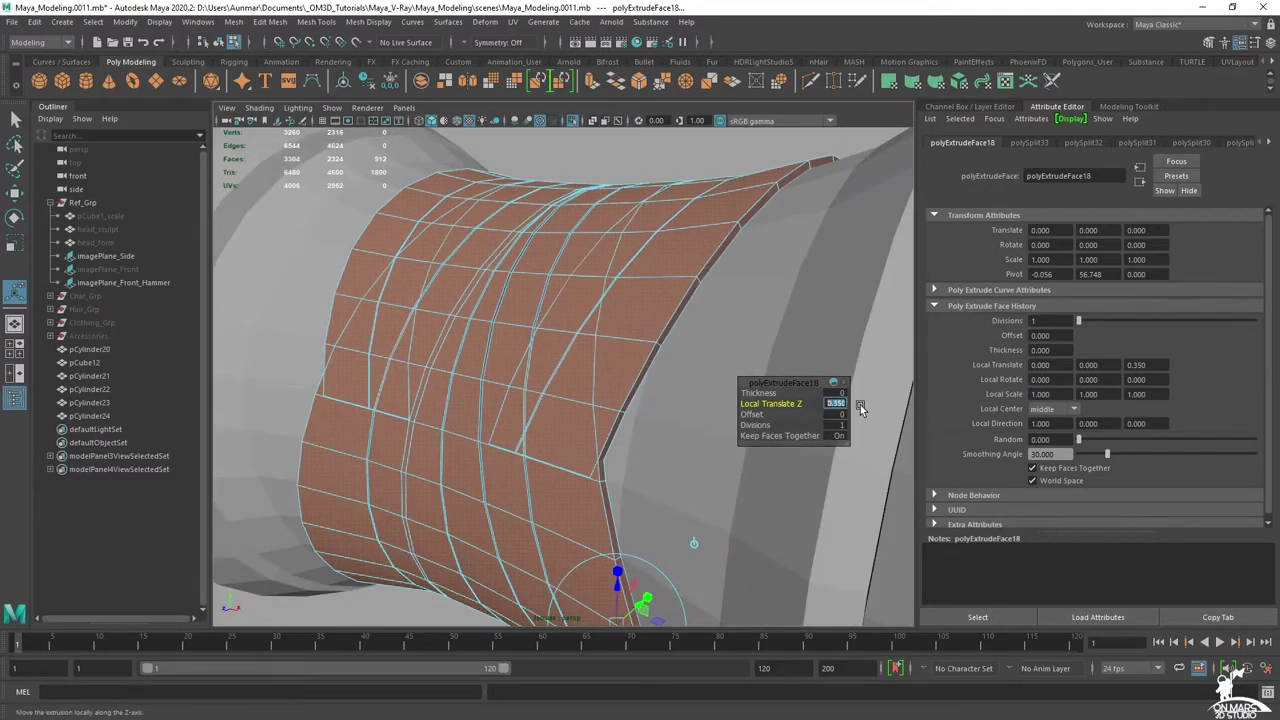
{"action": "key", "text": "Return"}
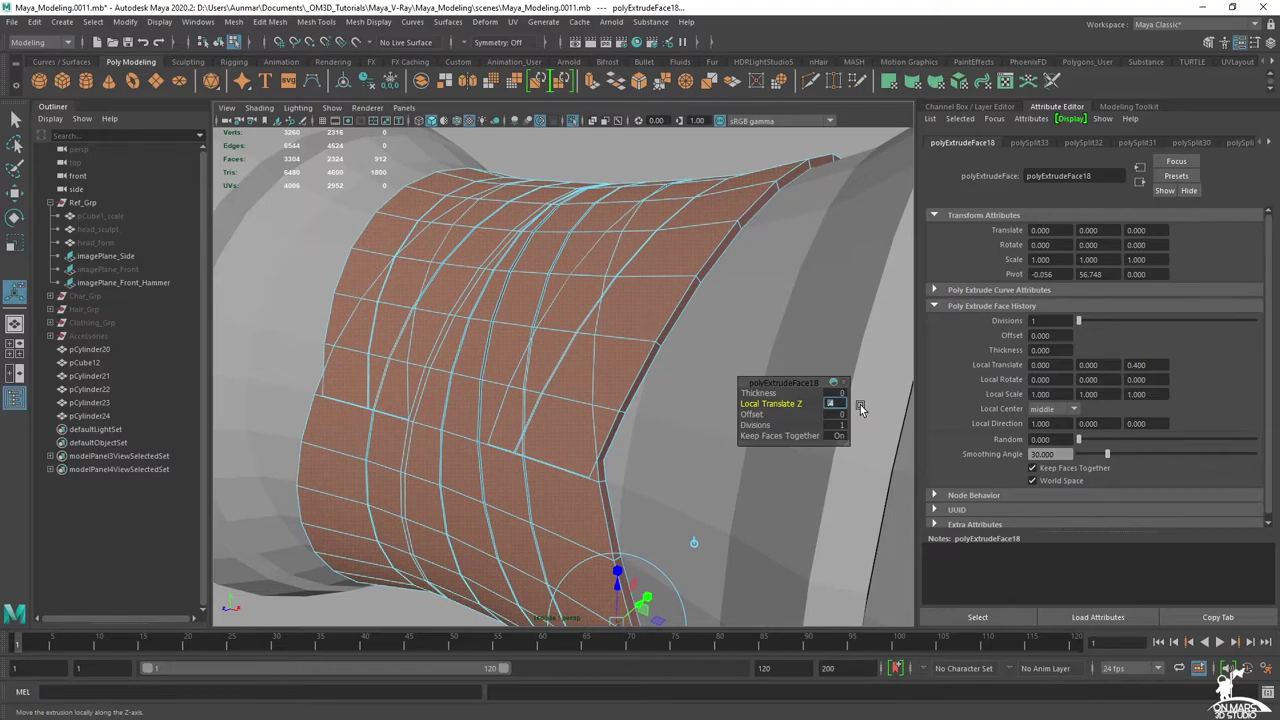
{"action": "type", "text": ".5"}
{"action": "key", "text": "Return"}
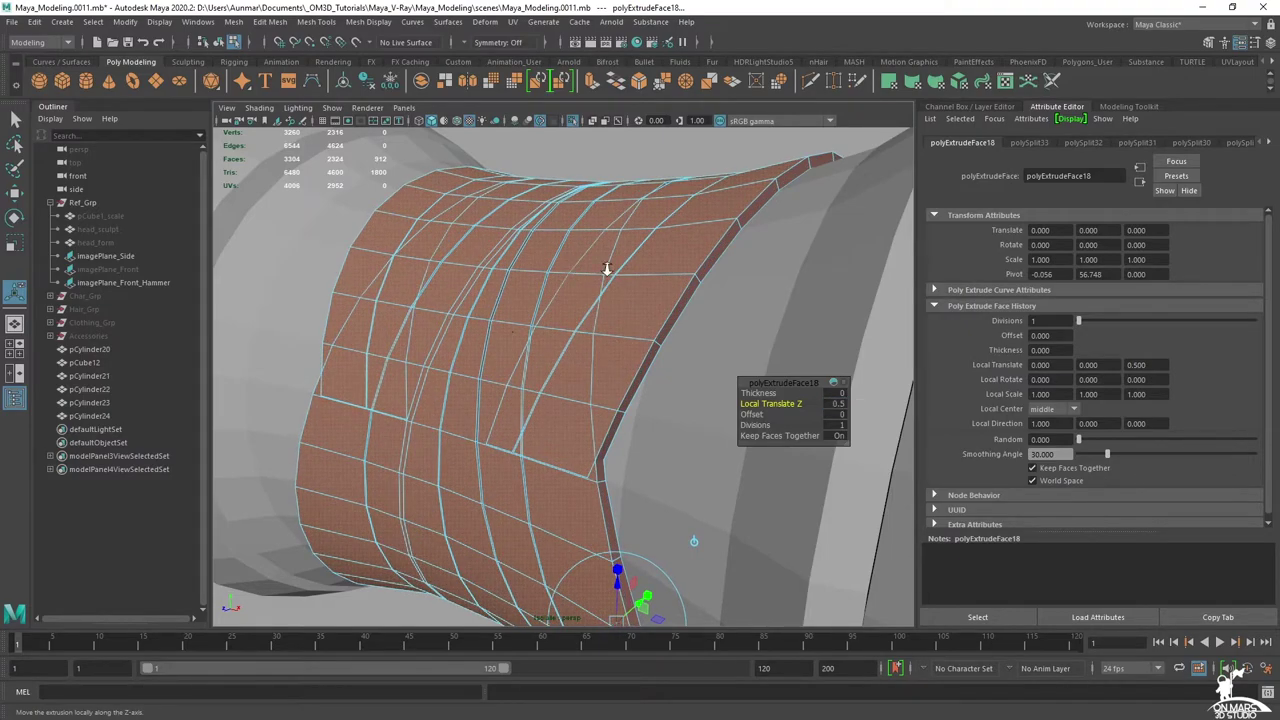
- Return to object mode to inspect the extruded straps, and undo back to the selection of extruded faces
{"action": "scroll", "coordinate": [606, 271], "scroll_direction": "down", "scroll_amount": 3}
{"action": "left_click_drag", "start_coordinate": [607, 271], "coordinate": [641, 274], "text": "alt"}
{"action": "right_click_drag", "start_coordinate": [645, 274], "coordinate": [754, 189]}
{"action": "left_click", "coordinate": [752, 191]}
{"action": "scroll", "coordinate": [744, 201], "scroll_direction": "down", "scroll_amount": 4}
{"action": "left_click_drag", "start_coordinate": [742, 204], "coordinate": [641, 247], "text": "alt"}
{"action": "right_click_drag", "start_coordinate": [641, 248], "coordinate": [629, 416], "text": "alt"}
{"action": "key", "text": "ctrl+z"}
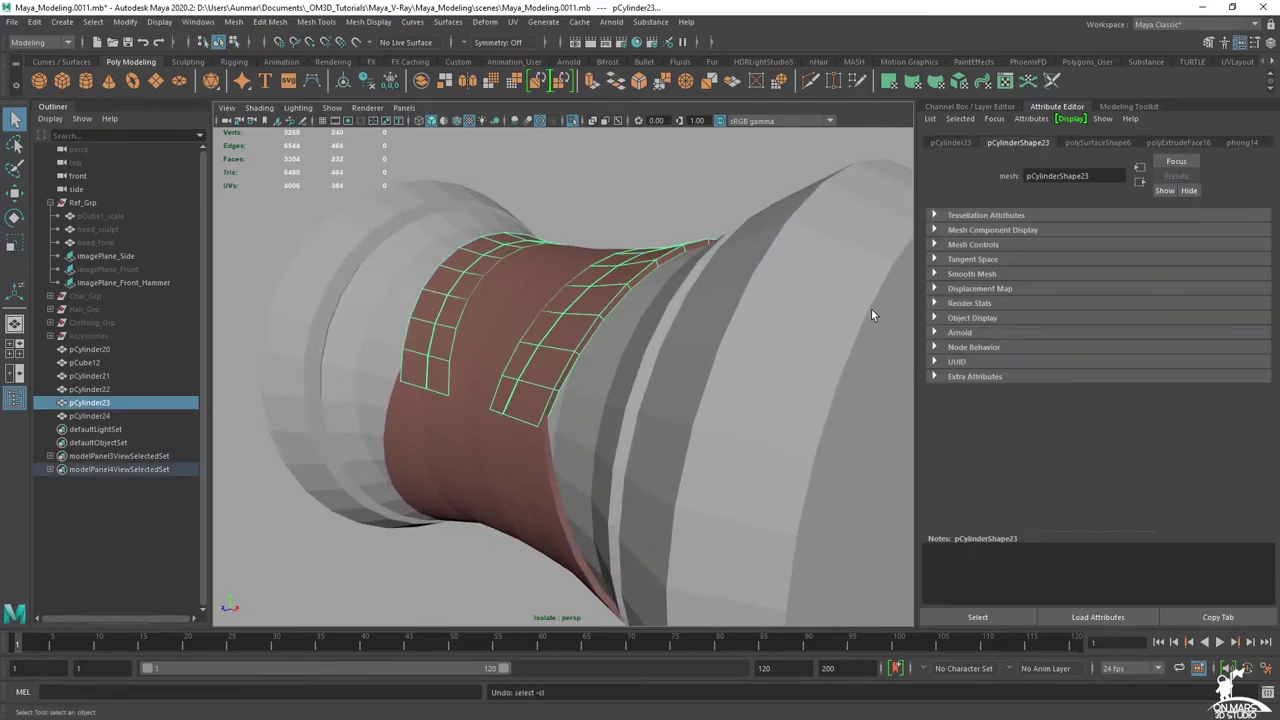
{"action": "key", "text": "ctrl+z"}
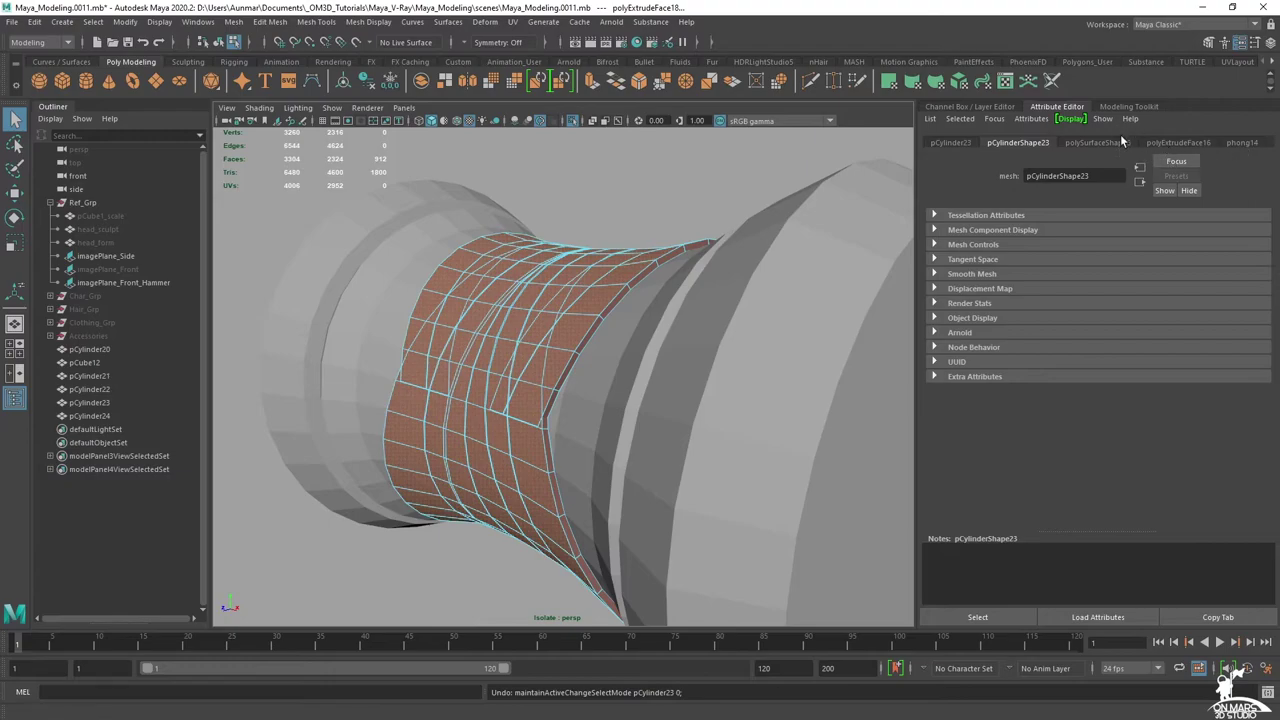
- Set the Local Translate Z of the extrusion to 0.4 for the straps
{"action": "left_click", "coordinate": [1167, 143]}
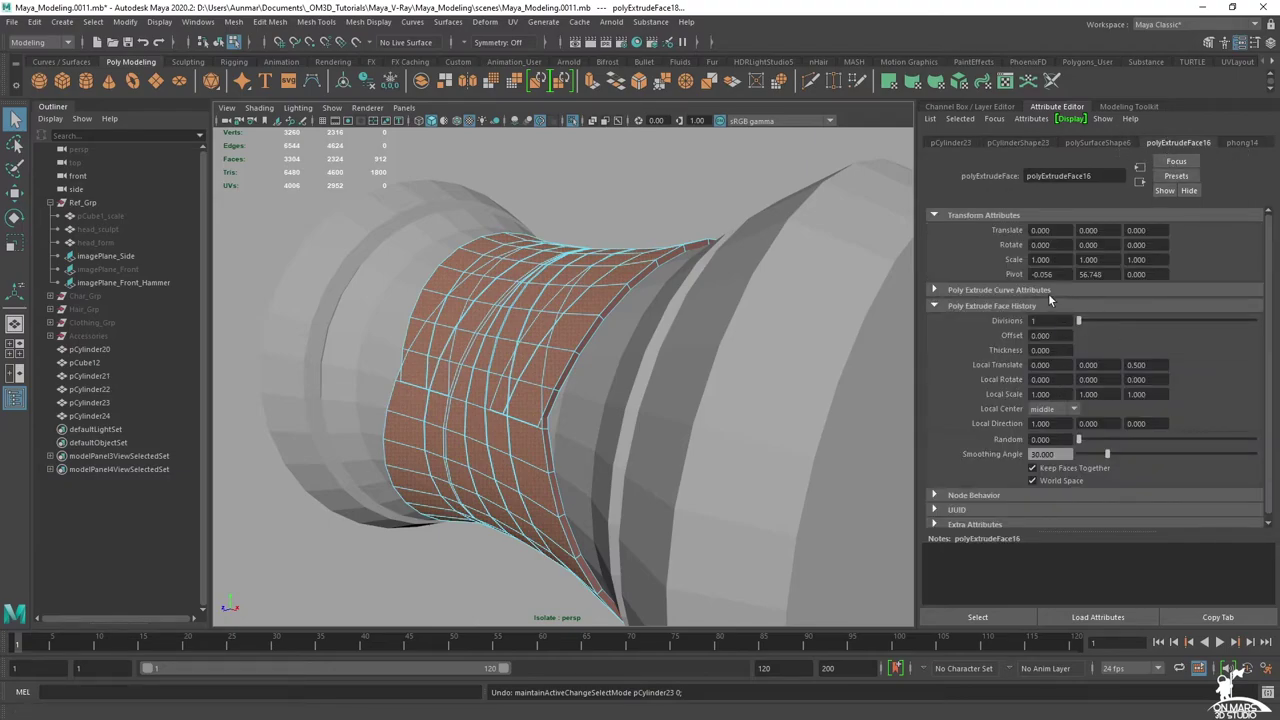
{"action": "scroll", "coordinate": [1049, 278], "scroll_direction": "down", "scroll_amount": 1}
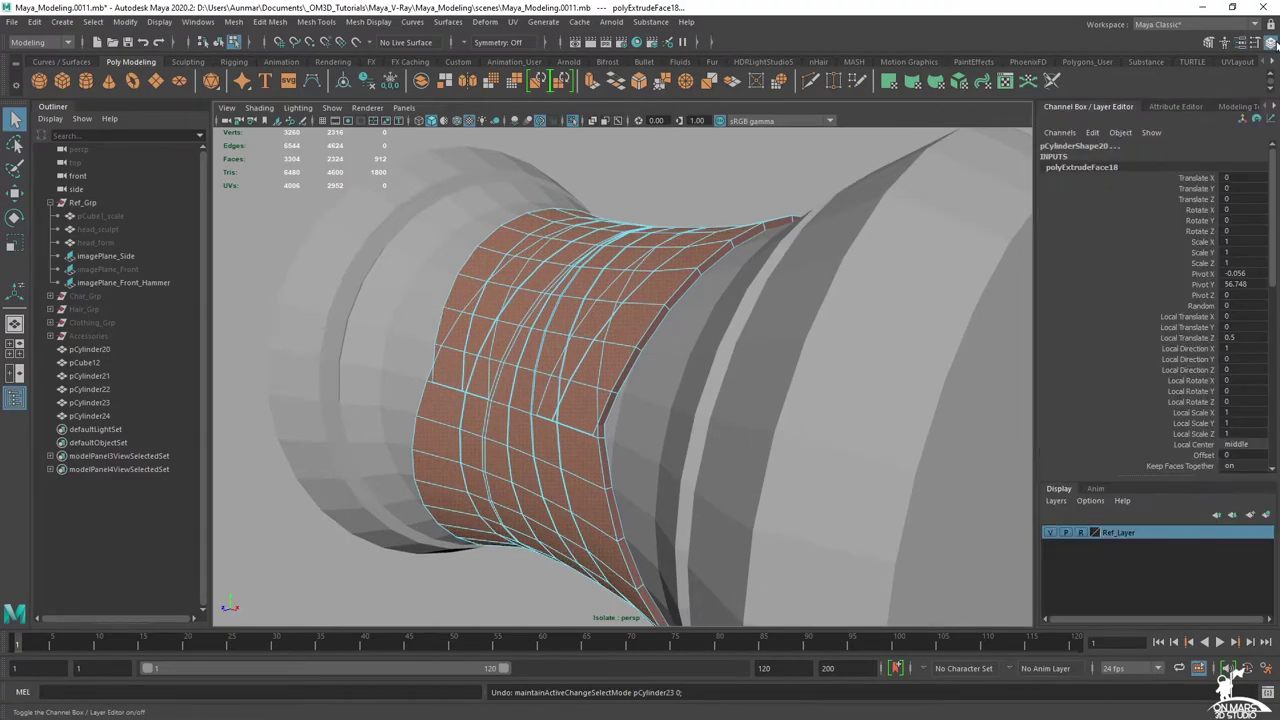
{"action": "left_click", "coordinate": [1270, 43]}
{"action": "scroll", "coordinate": [1220, 293], "scroll_direction": "down", "scroll_amount": 2}
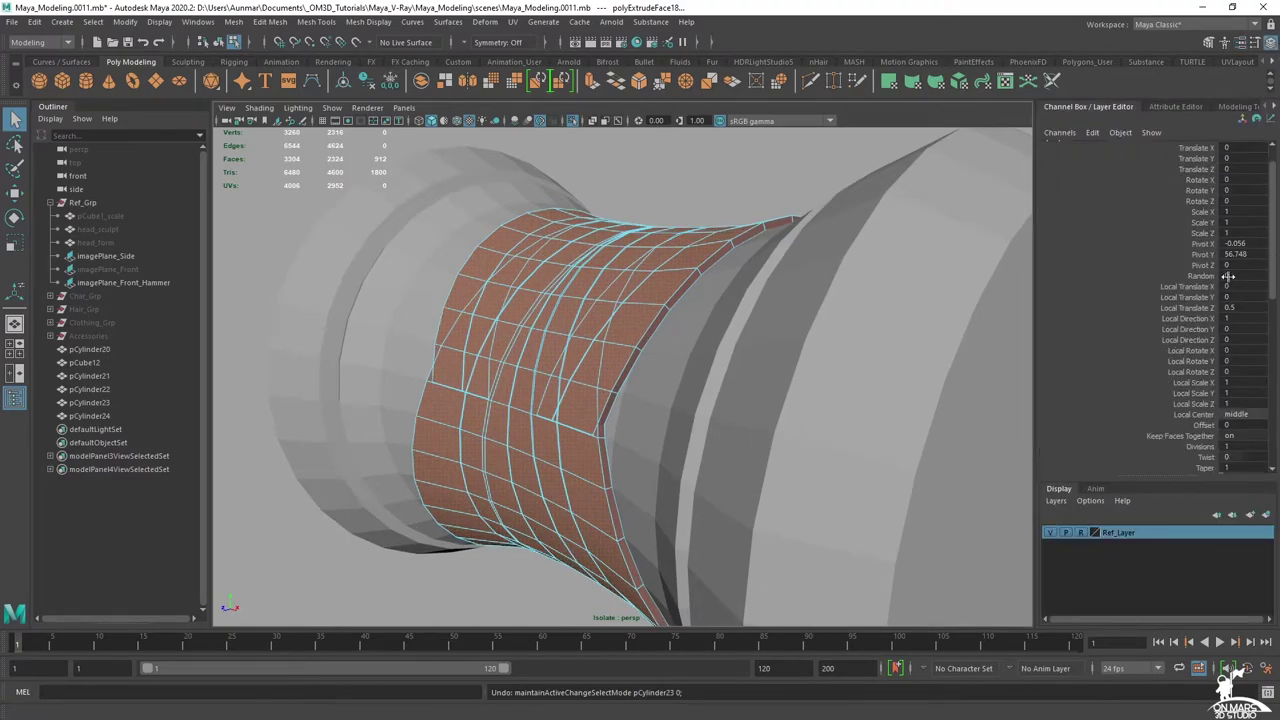
{"action": "double_click", "coordinate": [1238, 308]}
{"action": "type", "text": ".4"}
{"action": "key", "text": "Return"}
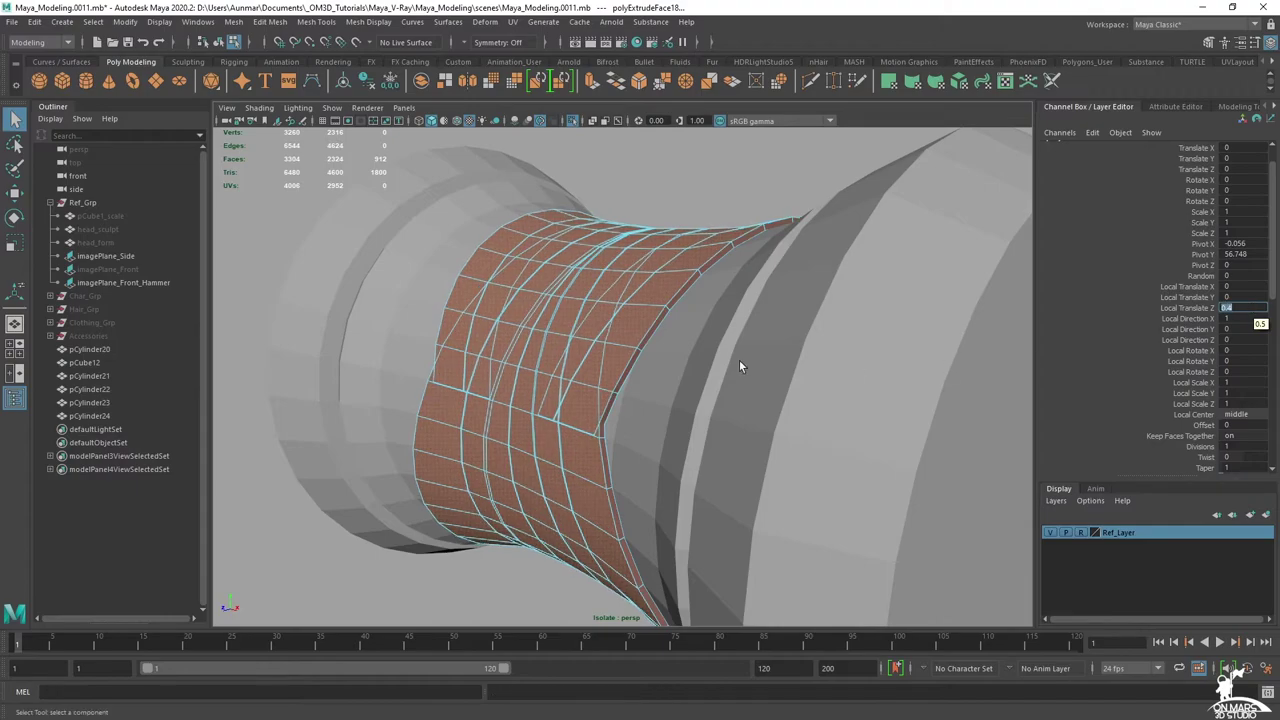
- Return to object mode and examine how pCylinder23, pCylinder24 and pCylinder22 overlap around the hammer head
{"action": "left_click_drag", "start_coordinate": [854, 366], "coordinate": [925, 372], "text": "alt"}
{"action": "right_click_drag", "start_coordinate": [657, 287], "coordinate": [735, 255]}
{"action": "left_click", "coordinate": [792, 291]}
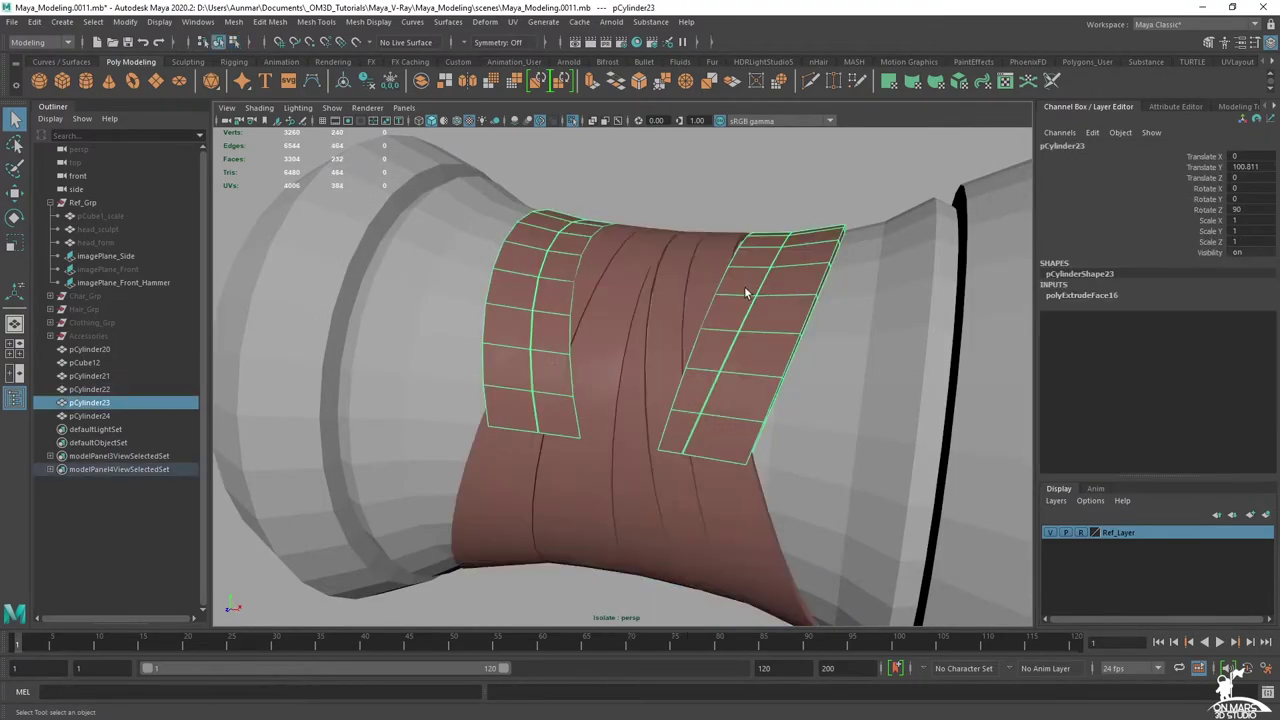
{"action": "left_click", "coordinate": [628, 413], "text": "shift"}
{"action": "left_click_drag", "start_coordinate": [619, 431], "coordinate": [559, 394], "text": "alt"}
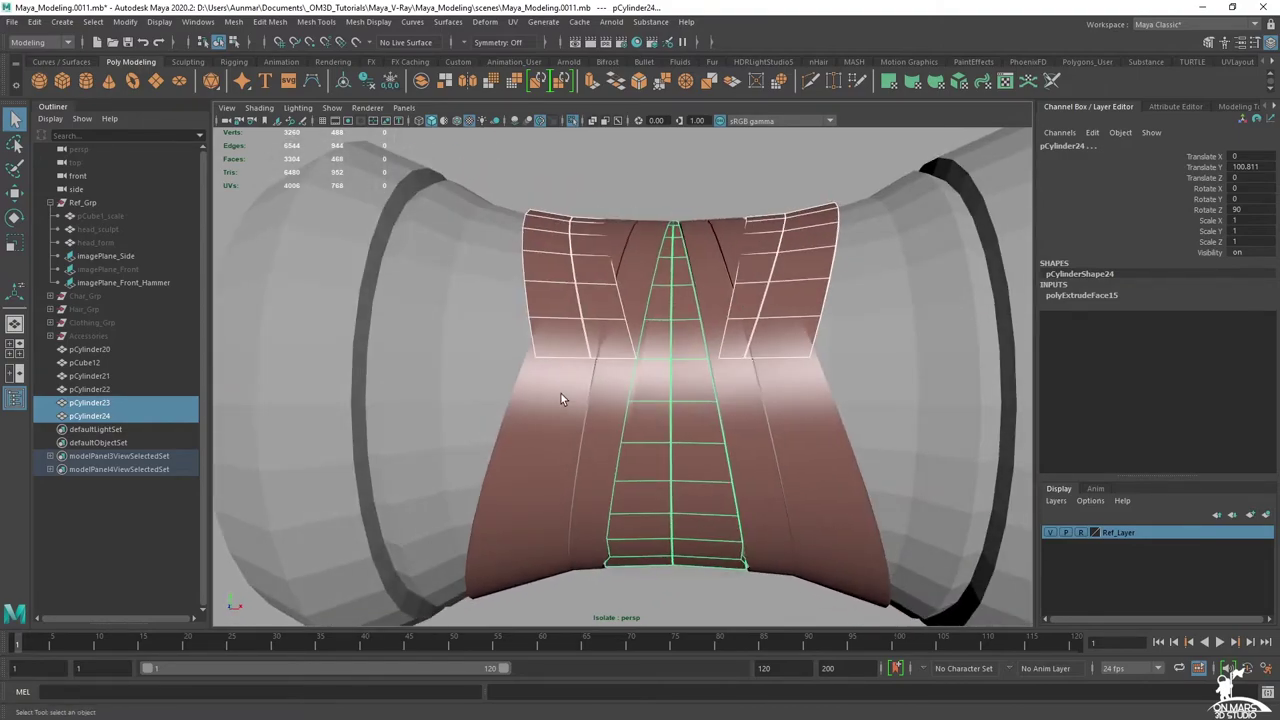
{"action": "left_click", "coordinate": [562, 396]}
{"action": "left_click_drag", "start_coordinate": [616, 279], "coordinate": [576, 298], "text": "alt"}
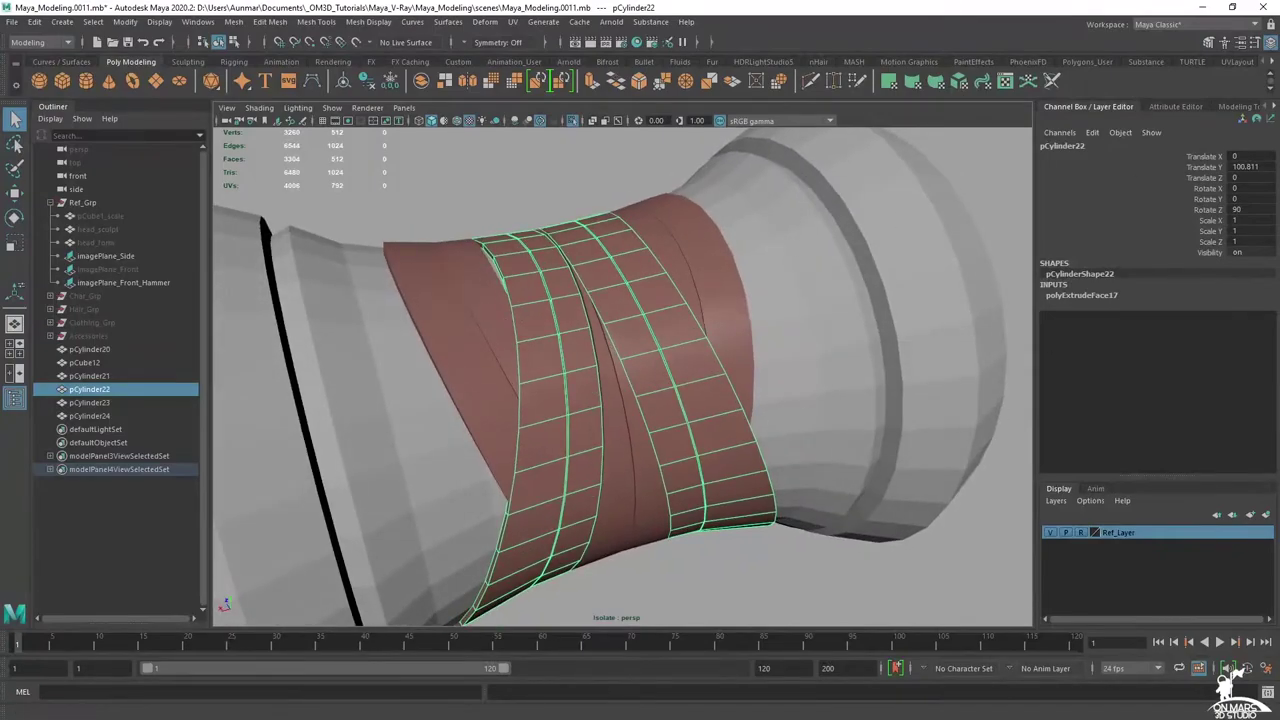
- Switch to the painted hammer reference and compare its layered wrap with the modelled straps in Maya
{"action": "key", "text": "alt+Tab"}
{"action": "middle_click_drag", "start_coordinate": [444, 460], "coordinate": [424, 444]}
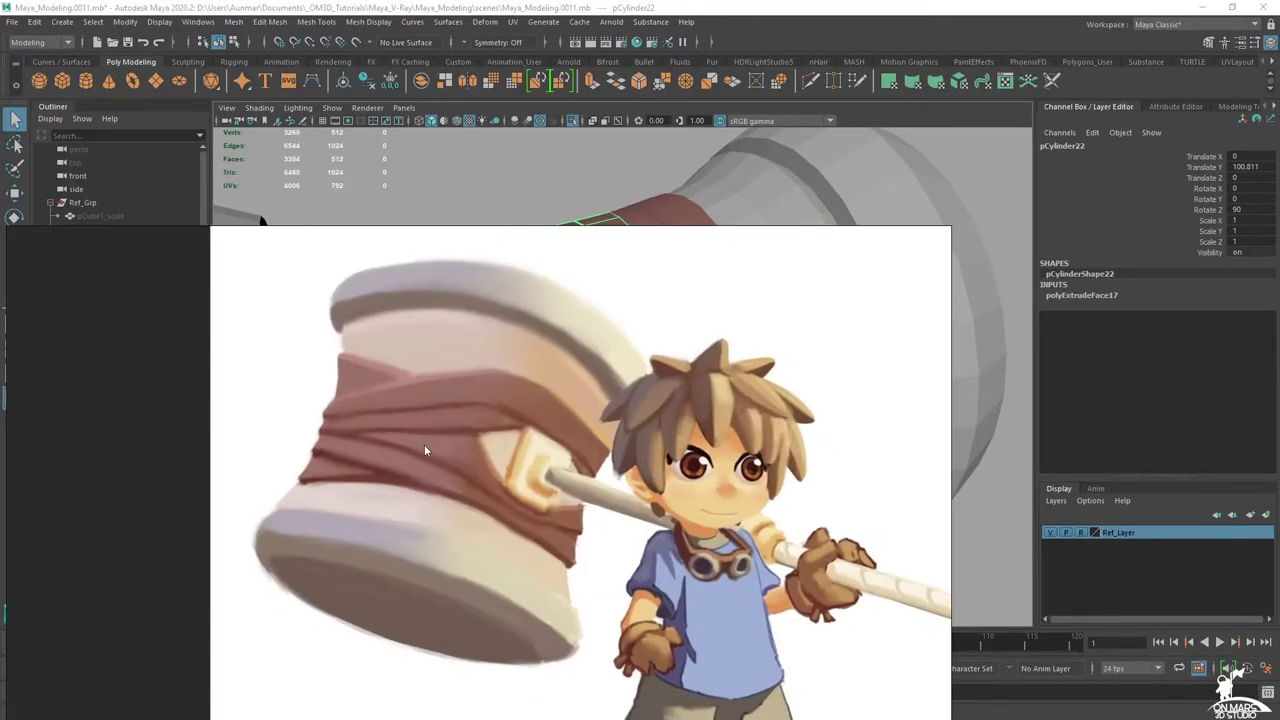
{"action": "left_click", "coordinate": [897, 9]}
{"action": "left_click_drag", "start_coordinate": [657, 428], "coordinate": [578, 347], "text": "alt"}
{"action": "left_click_drag", "start_coordinate": [566, 355], "coordinate": [715, 224], "text": "alt"}
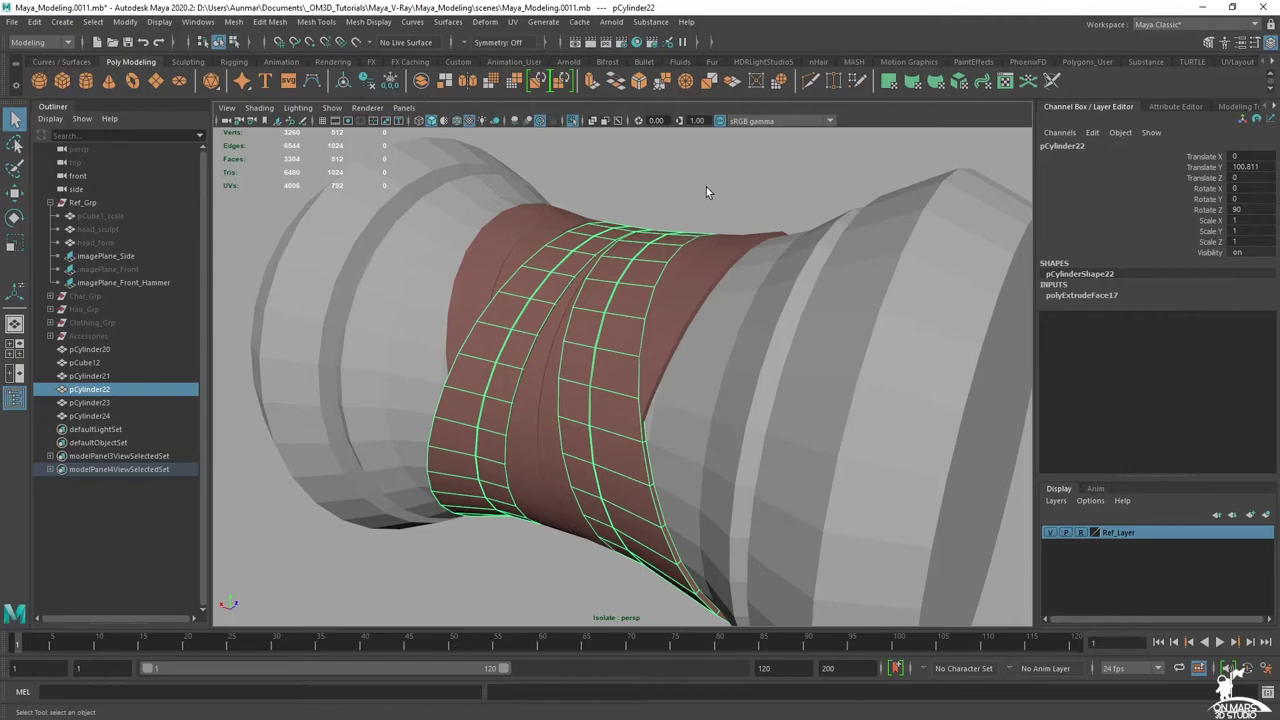
- Push all vertices of the strap pCylinder22 outward along their normals by about 0.5 with Transform Component
{"action": "right_click", "coordinate": [725, 186], "text": "shift"}
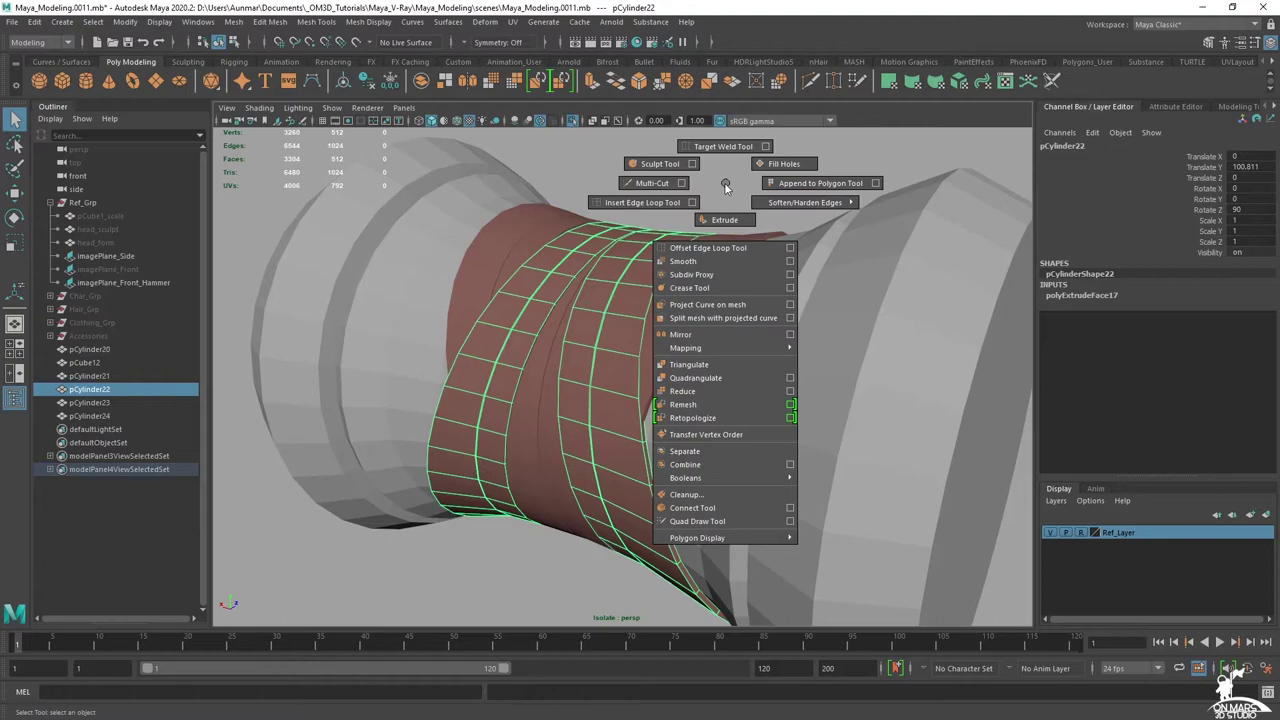
{"action": "right_click", "coordinate": [752, 182]}
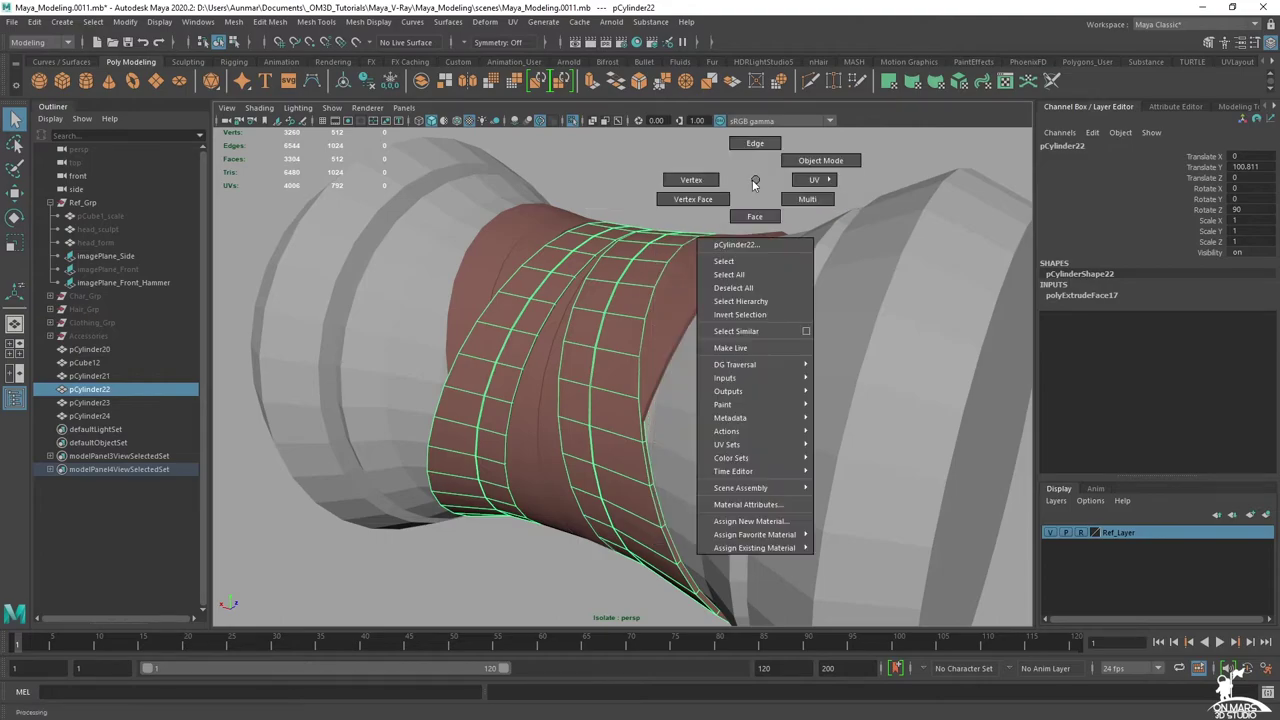
{"action": "left_click", "coordinate": [698, 178]}
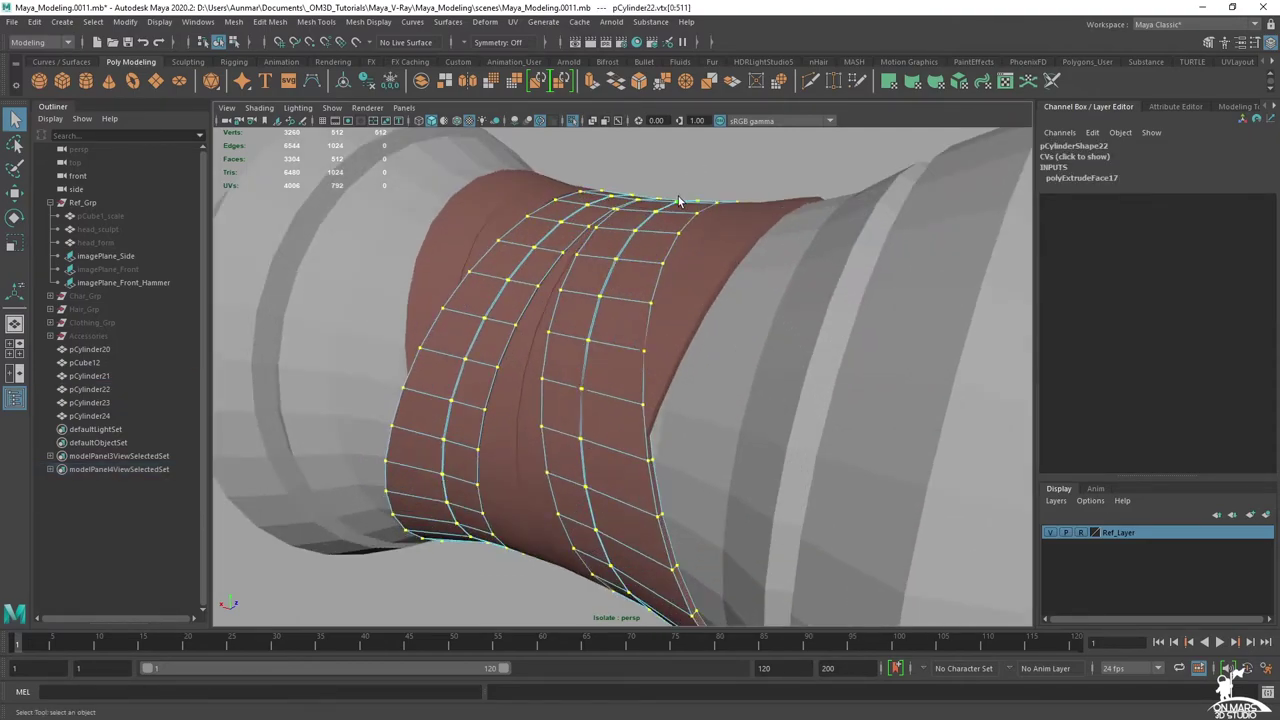
{"action": "right_click", "coordinate": [714, 163], "text": "shift"}
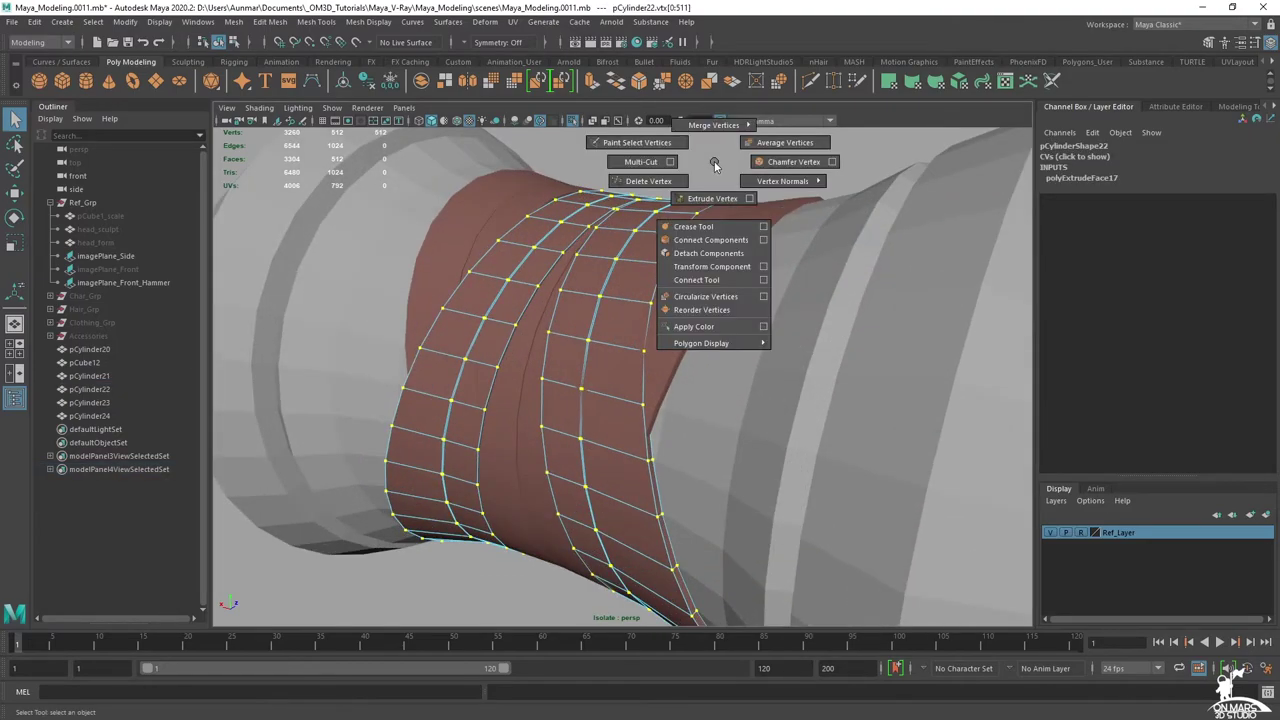
{"action": "left_click", "coordinate": [711, 266]}
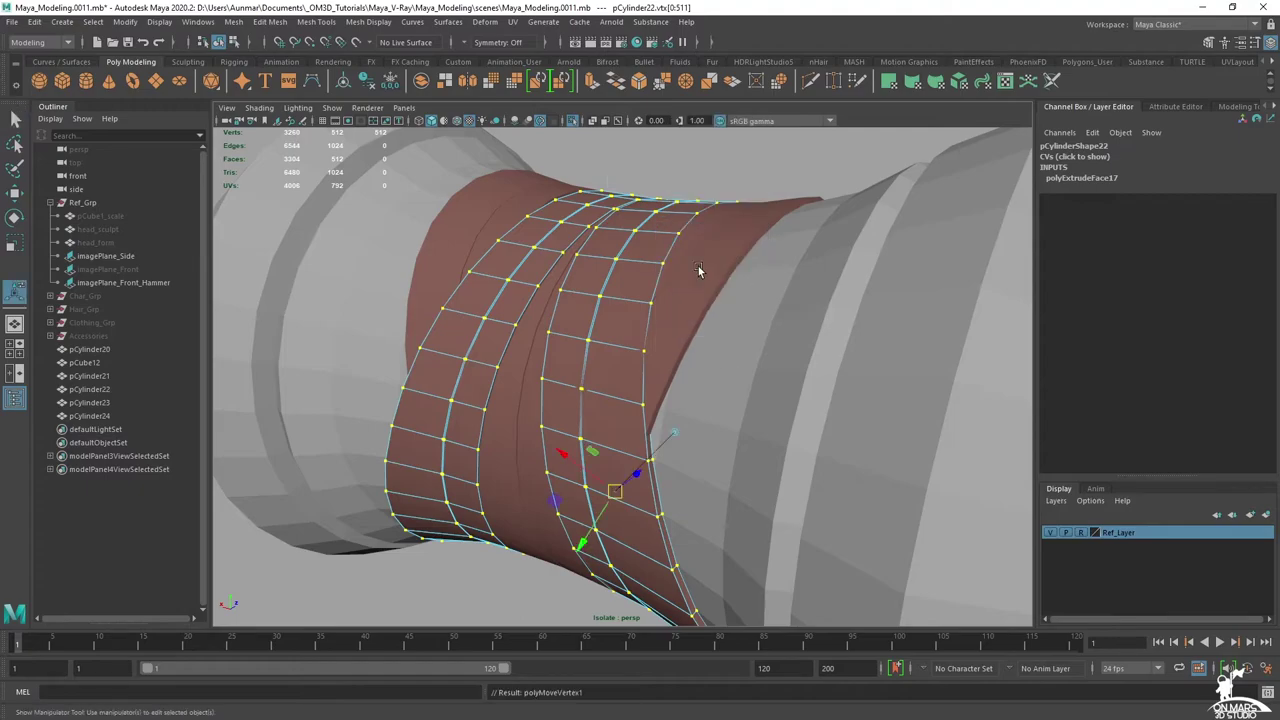
{"action": "right_click_drag", "start_coordinate": [560, 262], "coordinate": [591, 240], "text": "alt"}
{"action": "left_click_drag", "start_coordinate": [591, 240], "coordinate": [371, 200], "text": "alt"}
{"action": "left_click_drag", "start_coordinate": [451, 300], "coordinate": [597, 391], "text": "alt"}
{"action": "scroll", "coordinate": [580, 292], "scroll_direction": "down", "scroll_amount": 3}
{"action": "scroll", "coordinate": [589, 383], "scroll_direction": "down", "scroll_amount": 3}
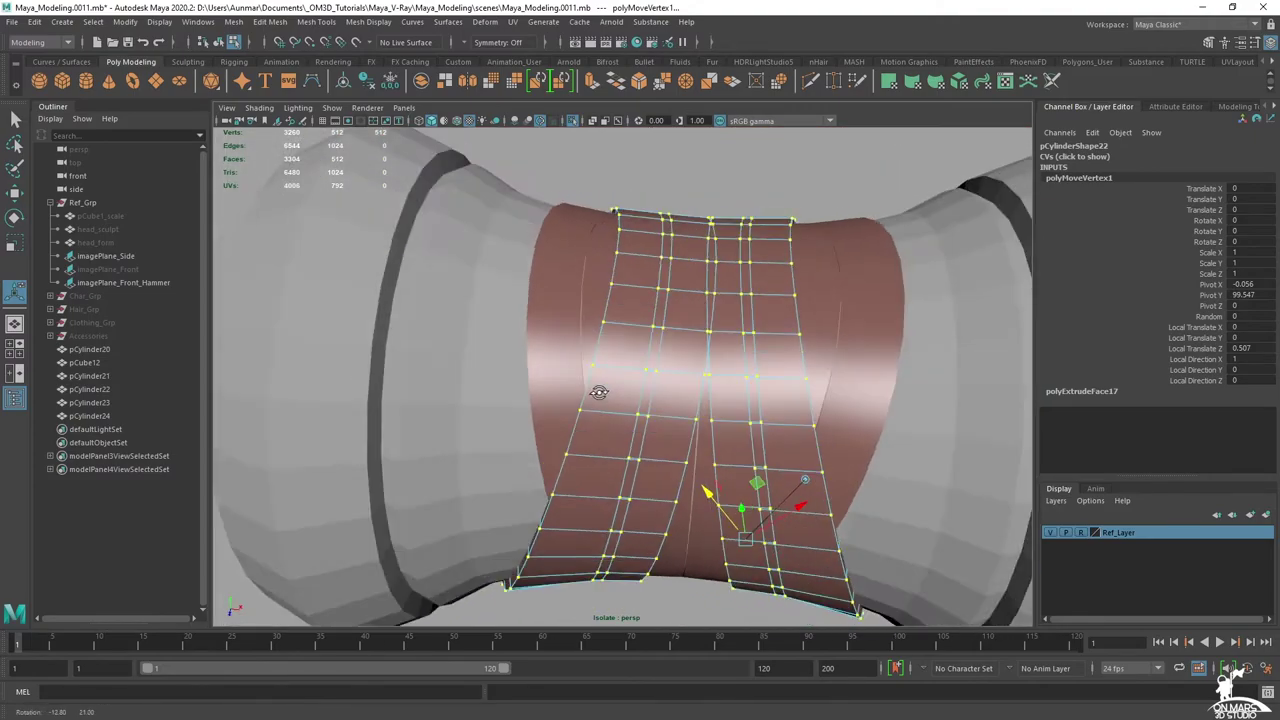
- Undo the Transform Component operation on the strap's vertices and return to object mode
{"action": "left_click_drag", "start_coordinate": [654, 337], "coordinate": [732, 303], "text": "alt"}
{"action": "middle_click_drag", "start_coordinate": [732, 303], "coordinate": [677, 394], "text": "alt"}
{"action": "scroll", "coordinate": [670, 380], "scroll_direction": "up", "scroll_amount": 5}
{"action": "key", "text": "alt+x"}
{"action": "left_click_drag", "start_coordinate": [663, 351], "coordinate": [691, 298], "text": "alt"}
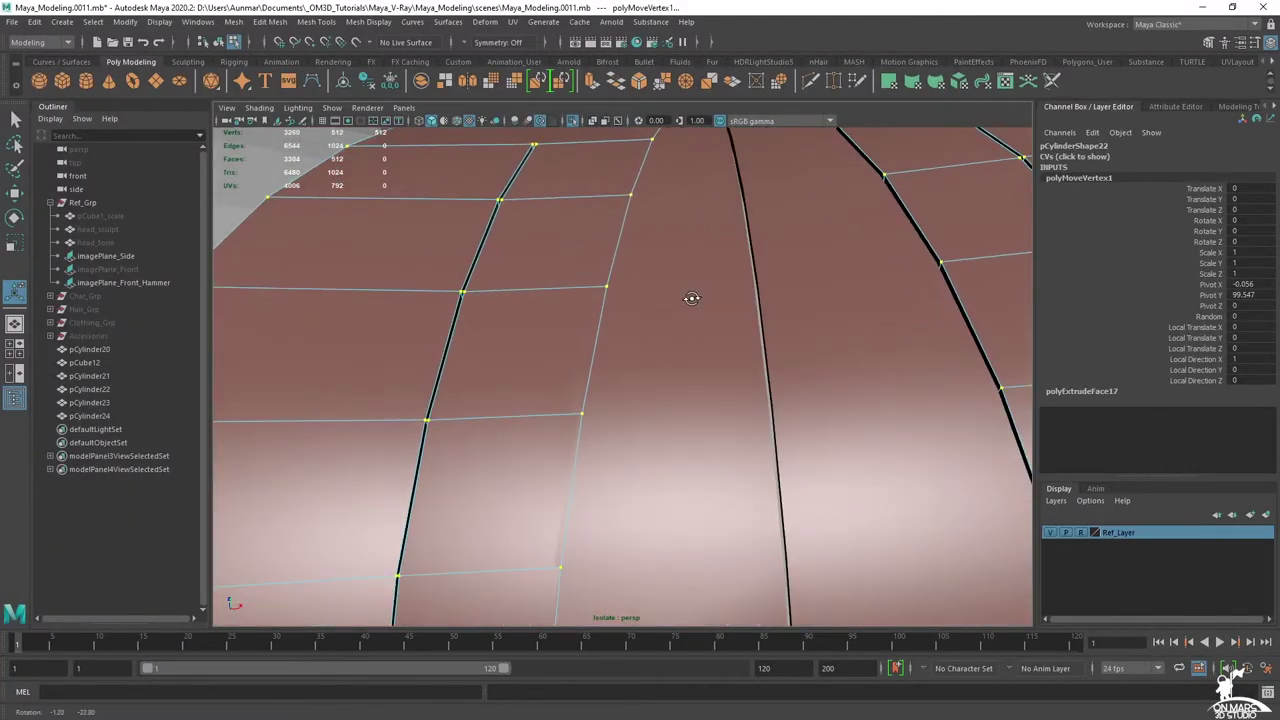
{"action": "key", "text": "ctrl+z"}
{"action": "scroll", "coordinate": [692, 305], "scroll_direction": "down", "scroll_amount": 6}
{"action": "key", "text": "q"}
{"action": "right_click_drag", "start_coordinate": [577, 312], "coordinate": [652, 242]}
- Select the strap pCylinder22 and isolate it by itself
{"action": "left_click", "coordinate": [575, 321]}
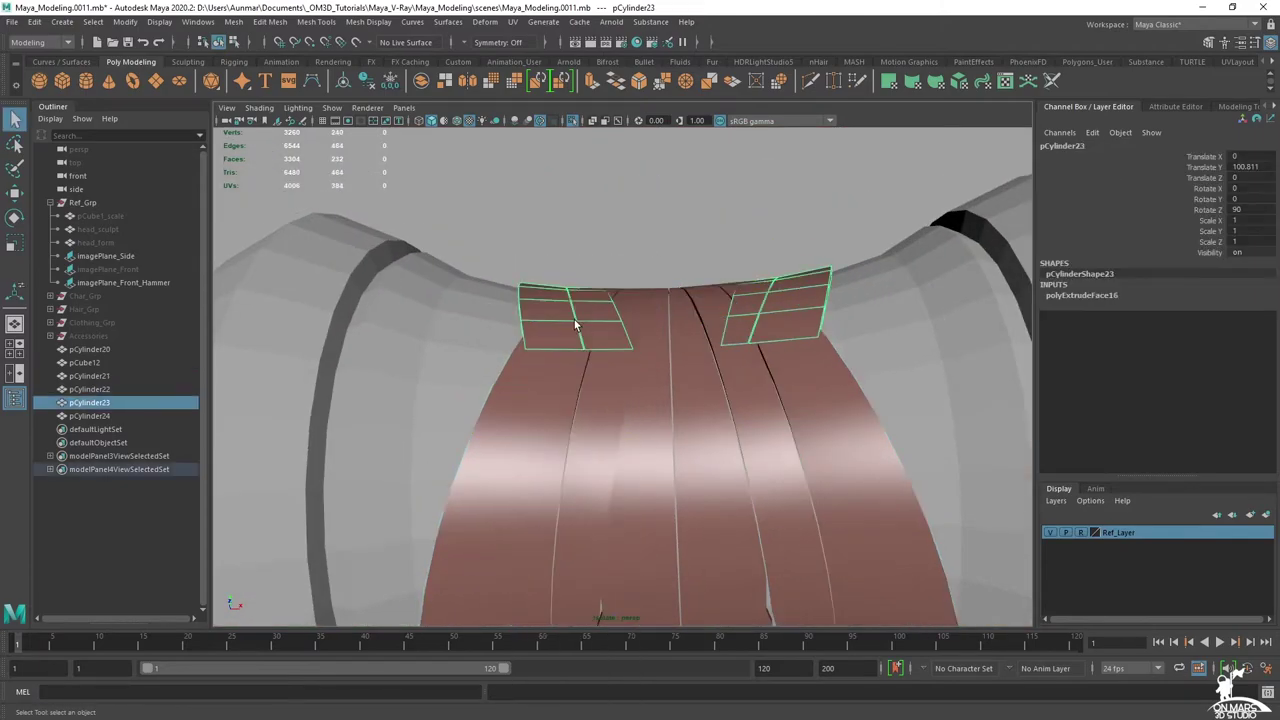
{"action": "left_click", "coordinate": [524, 428]}
{"action": "key", "text": "ctrl+1"}
{"action": "key", "text": "ctrl+1"}
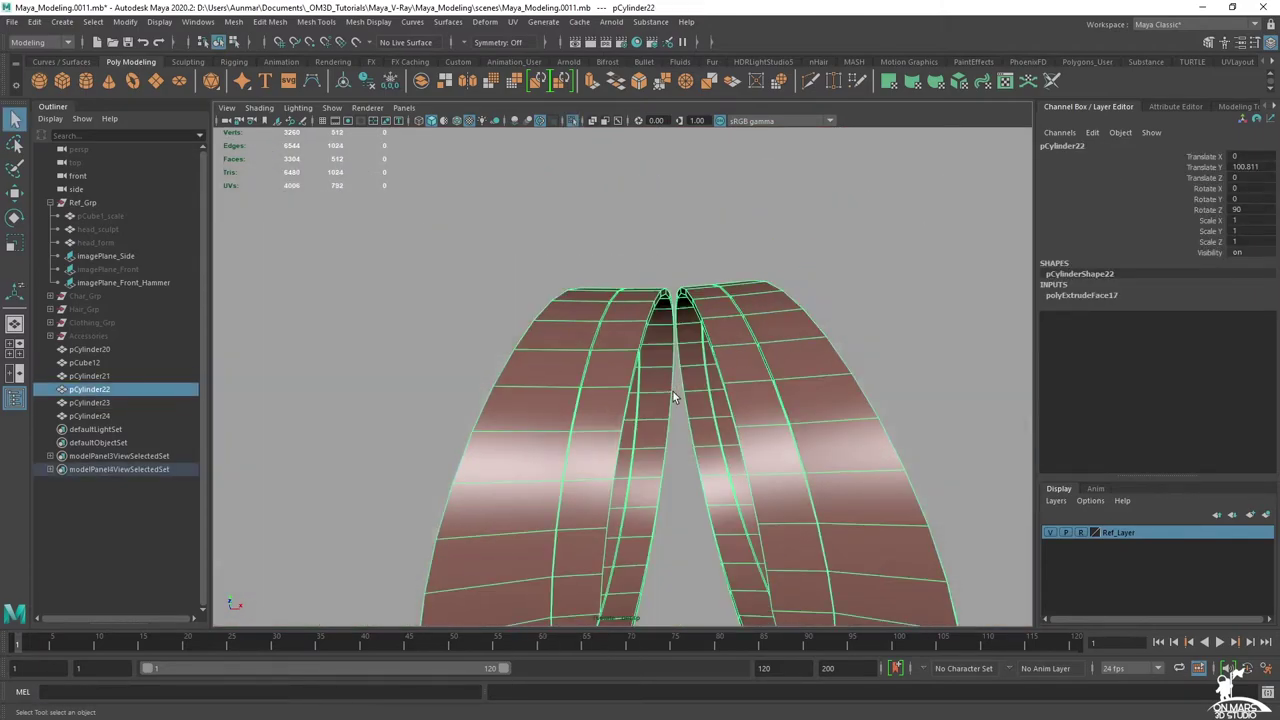
- Delete the inner and side face loops of strap pCylinder22, keeping only its outer surface
{"action": "left_click_drag", "start_coordinate": [673, 388], "coordinate": [689, 285], "text": "alt"}
{"action": "scroll", "coordinate": [689, 285], "scroll_direction": "up", "scroll_amount": 4}
{"action": "right_click_drag", "start_coordinate": [520, 233], "coordinate": [518, 268]}
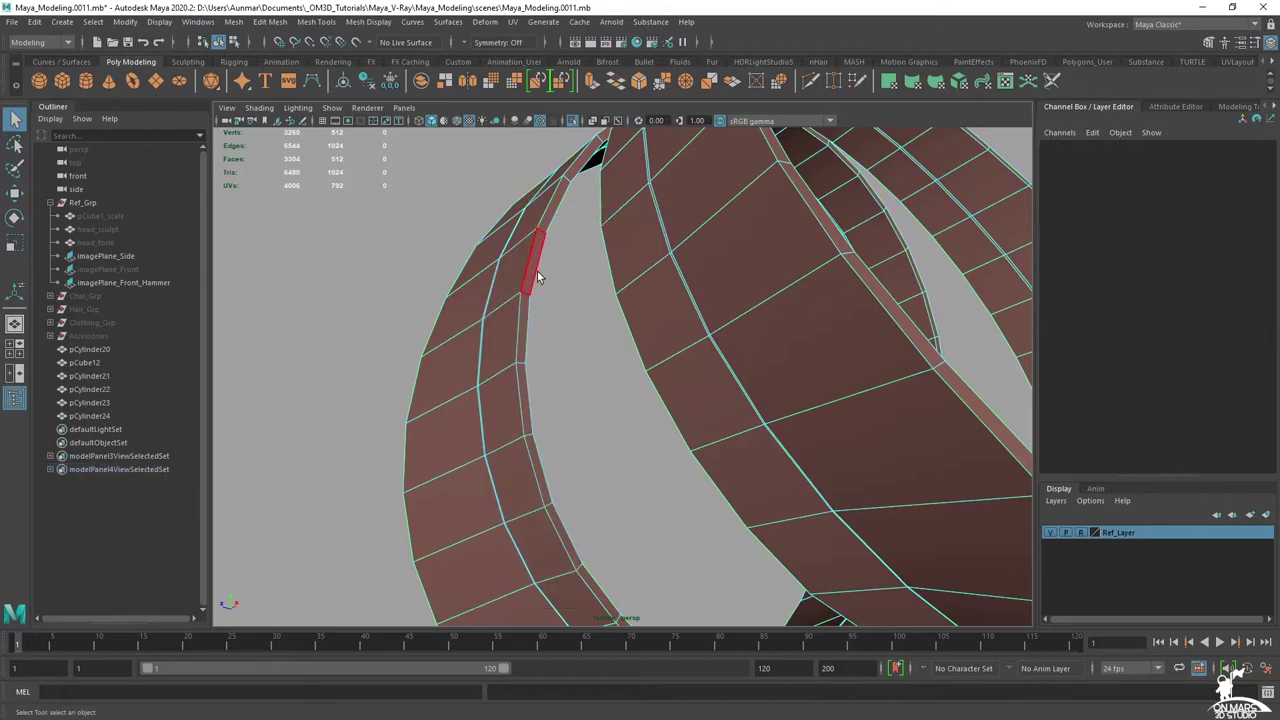
{"action": "left_click", "coordinate": [536, 268]}
{"action": "double_click", "coordinate": [551, 211], "text": "shift"}
{"action": "left_click_drag", "start_coordinate": [556, 215], "coordinate": [689, 322], "text": "alt"}
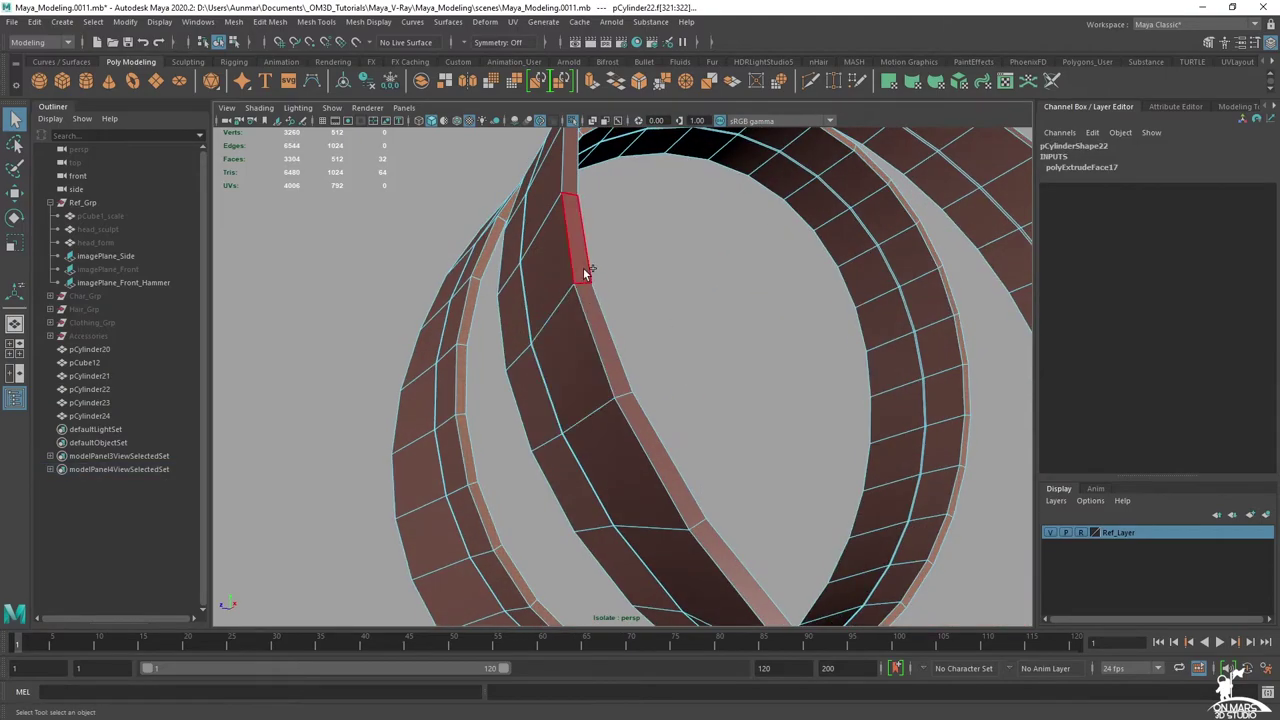
{"action": "left_click", "coordinate": [586, 273], "text": "shift"}
{"action": "double_click", "coordinate": [601, 315], "text": "shift"}
{"action": "left_click_drag", "start_coordinate": [601, 320], "coordinate": [533, 366], "text": "alt"}
{"action": "left_click", "coordinate": [478, 215]}
{"action": "double_click", "coordinate": [454, 241], "text": "shift"}
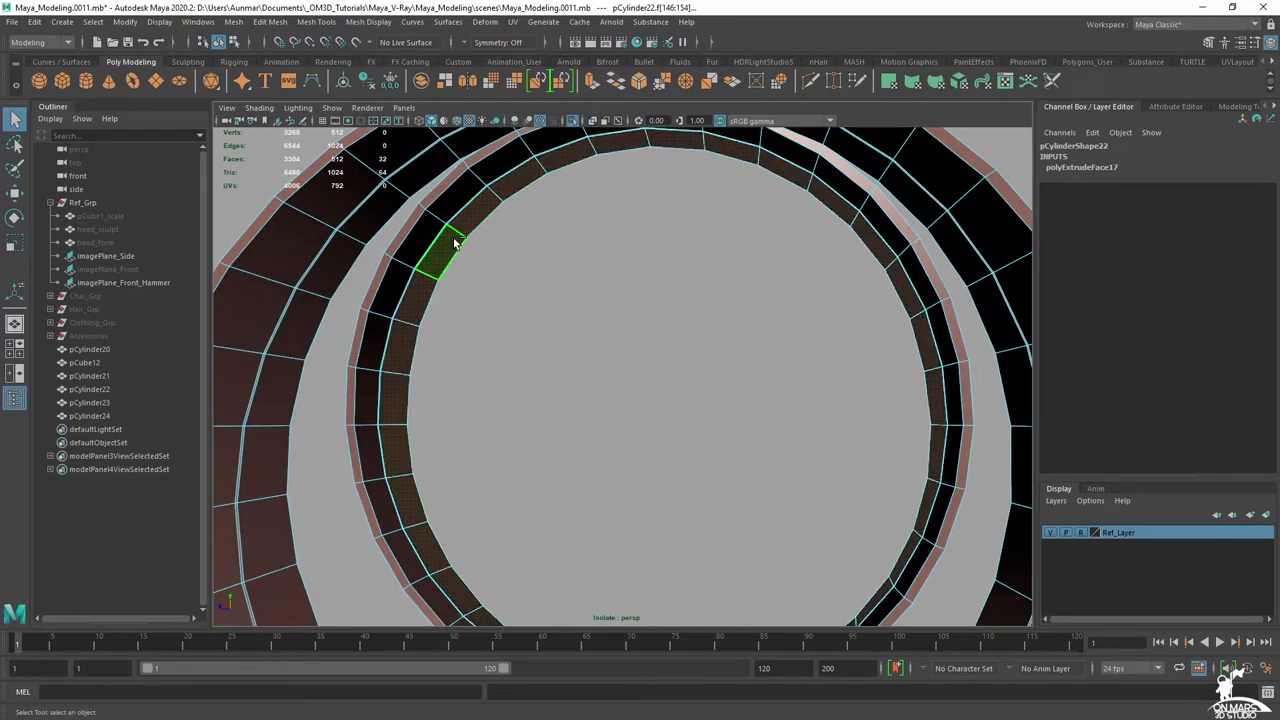
{"action": "left_click", "coordinate": [460, 205], "text": "shift"}
{"action": "double_click", "coordinate": [433, 236], "text": "shift"}
{"action": "double_click", "coordinate": [296, 263], "text": "shift"}
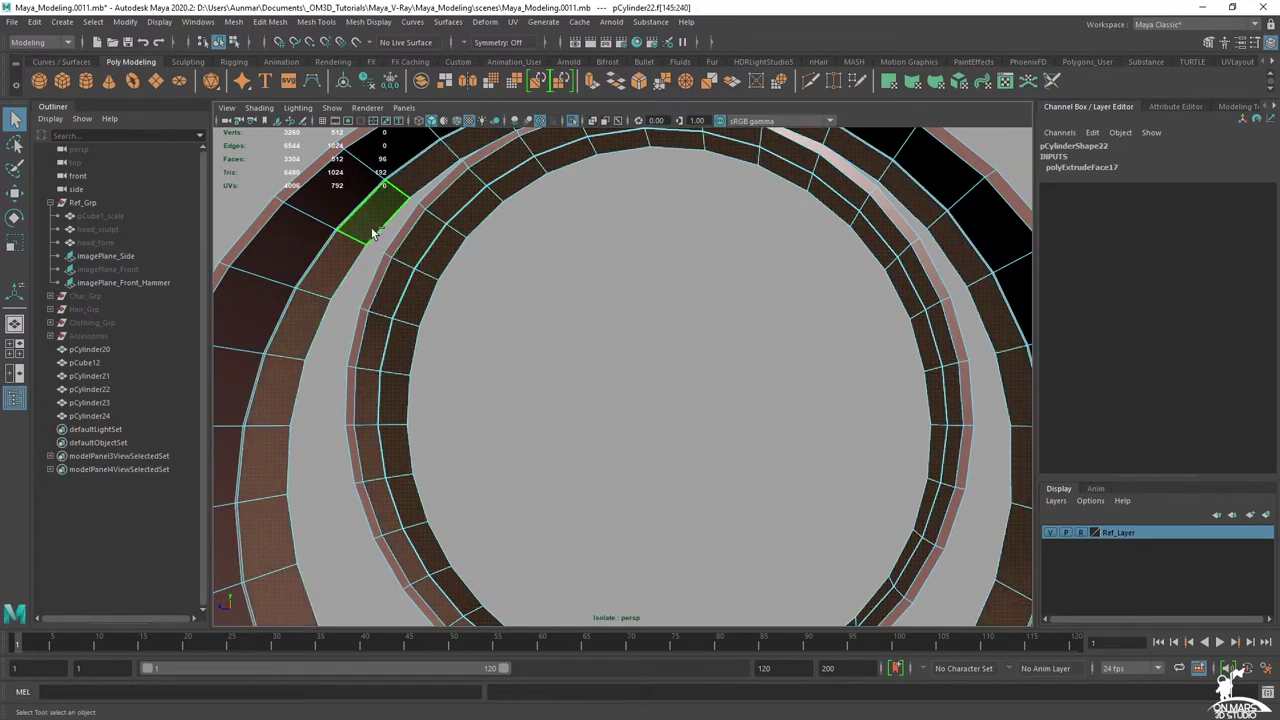
{"action": "double_click", "coordinate": [325, 198], "text": "shift"}
{"action": "left_click_drag", "start_coordinate": [376, 275], "coordinate": [404, 263], "text": "alt"}
{"action": "key", "text": "shift+period"}
{"action": "key", "text": "shift+period"}
{"action": "key", "text": "Delete"}
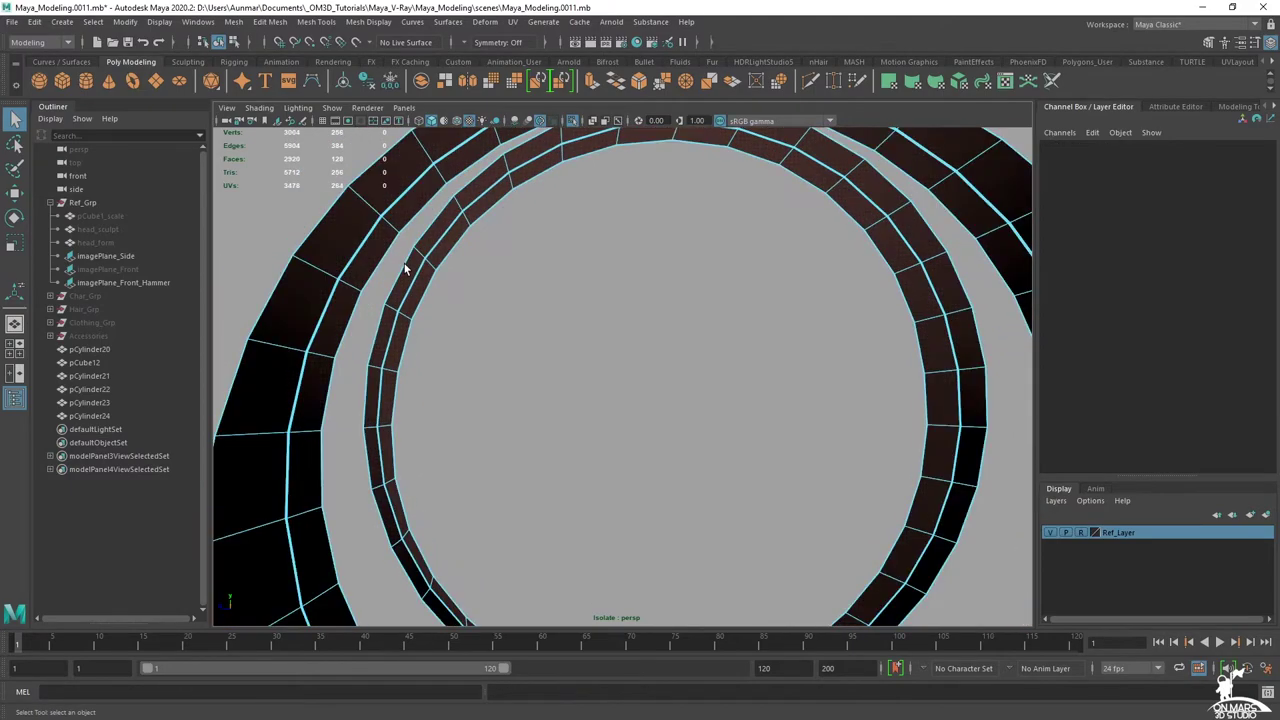
- Return strap pCylinder22 to object mode and show it together with the rest of the hammer
{"action": "key", "text": "F8"}
{"action": "key", "text": "ctrl+1"}
{"action": "left_click_drag", "start_coordinate": [443, 222], "coordinate": [628, 357], "text": "alt"}
{"action": "key", "text": "ctrl+1"}
{"action": "scroll", "coordinate": [570, 314], "scroll_direction": "down", "scroll_amount": 3}
{"action": "scroll", "coordinate": [632, 364], "scroll_direction": "up", "scroll_amount": 3}
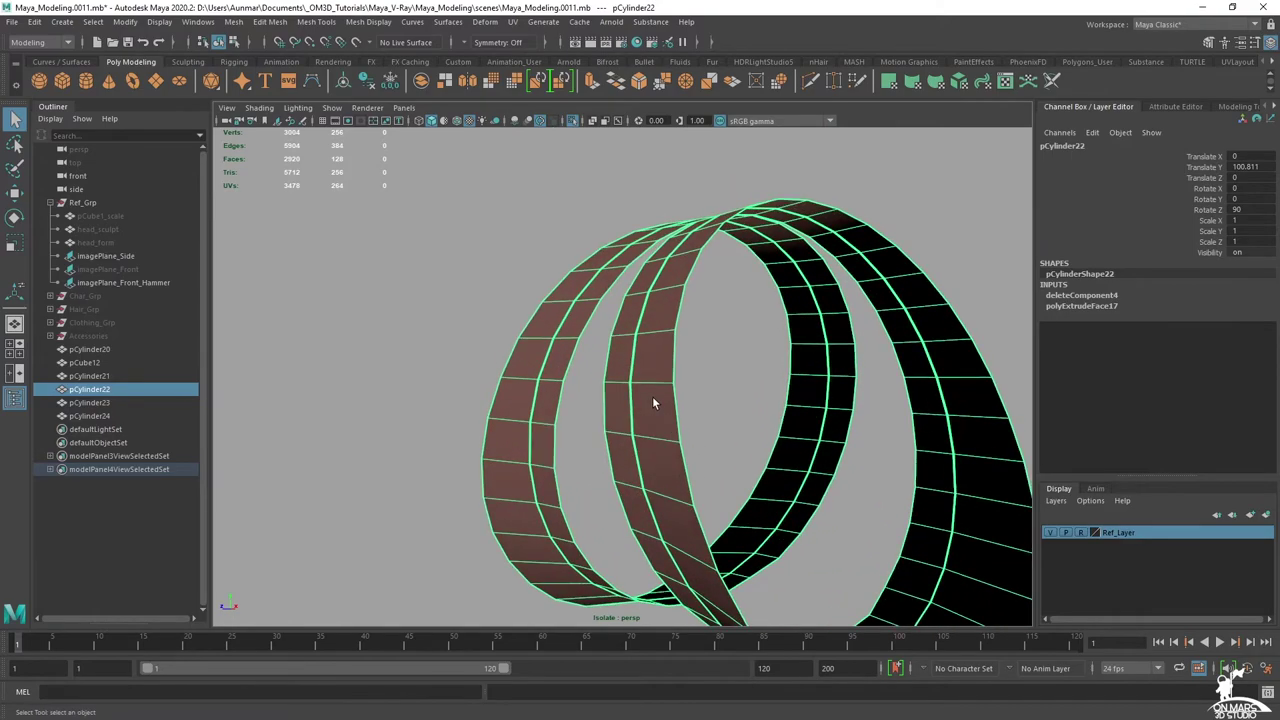
{"action": "key", "text": "ctrl+1"}
{"action": "left_click_drag", "start_coordinate": [712, 349], "coordinate": [711, 429], "text": "alt"}
{"action": "scroll", "coordinate": [711, 430], "scroll_direction": "up", "scroll_amount": 5}
- Extrude all faces of strap pCylinder22 outward with a thickness of 0.4 and return to object mode
{"action": "key", "text": "ctrl+e"}
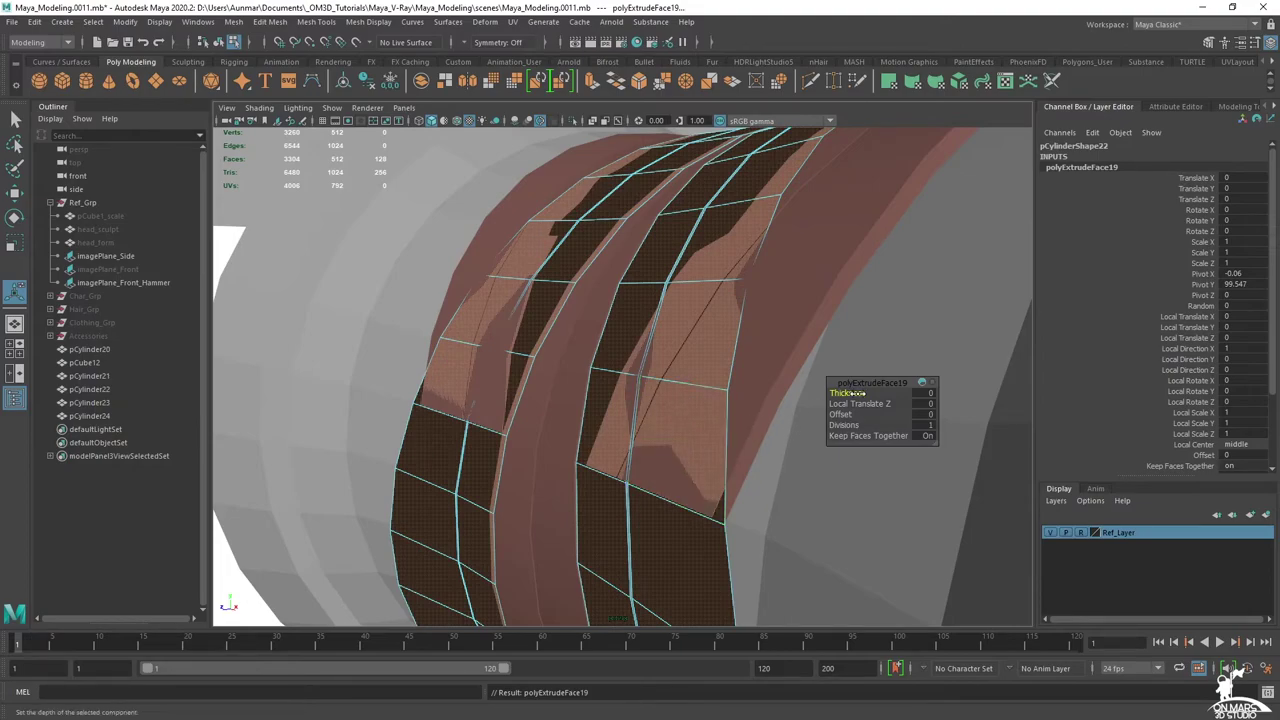
{"action": "left_click_drag", "start_coordinate": [857, 393], "coordinate": [861, 393]}
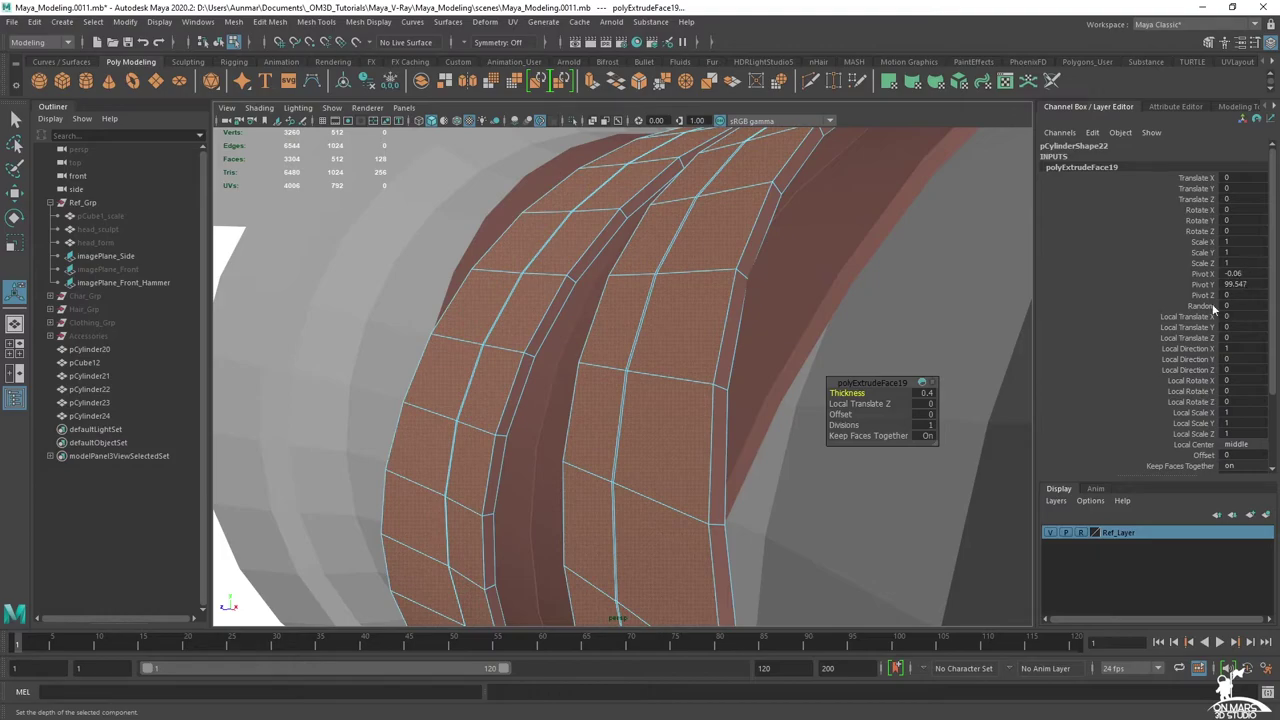
{"action": "scroll", "coordinate": [1219, 304], "scroll_direction": "down", "scroll_amount": 2}
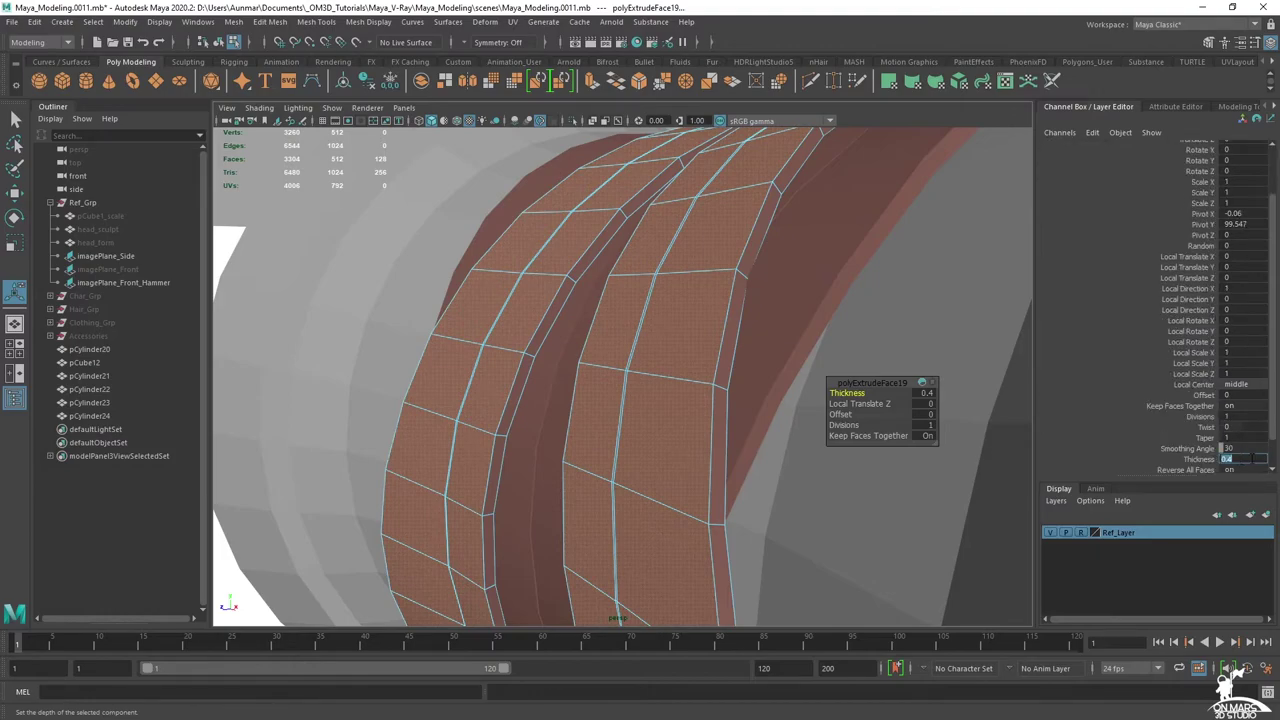
{"action": "scroll", "coordinate": [689, 363], "scroll_direction": "down", "scroll_amount": 2}
{"action": "left_click_drag", "start_coordinate": [689, 363], "coordinate": [683, 300], "text": "alt"}
{"action": "key", "text": "q"}
{"action": "right_click_drag", "start_coordinate": [682, 295], "coordinate": [718, 264]}
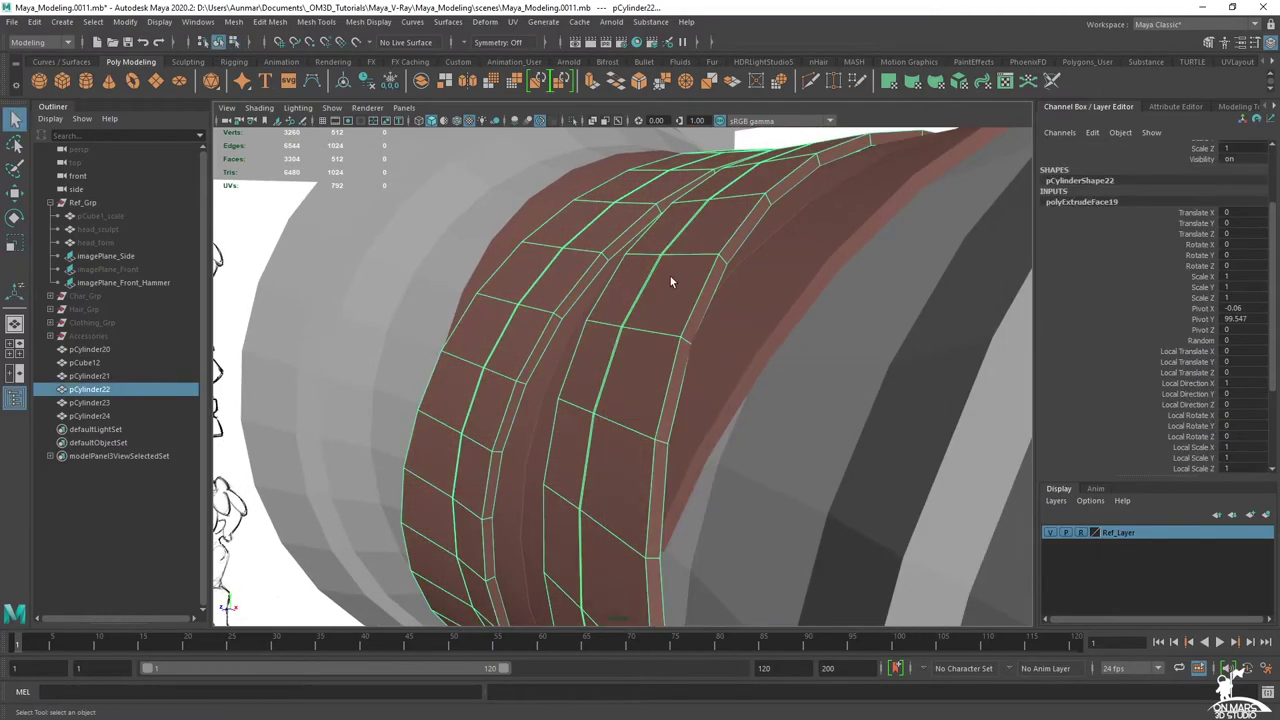
- Isolate the three straps together with the hammer head pCylinder20 and inspect how the straps overlap
{"action": "left_click", "coordinate": [570, 315], "text": "shift"}
{"action": "left_click_drag", "start_coordinate": [570, 316], "coordinate": [683, 386], "text": "alt"}
{"action": "left_click", "coordinate": [730, 409], "text": "shift"}
{"action": "left_click", "coordinate": [485, 326], "text": "shift"}
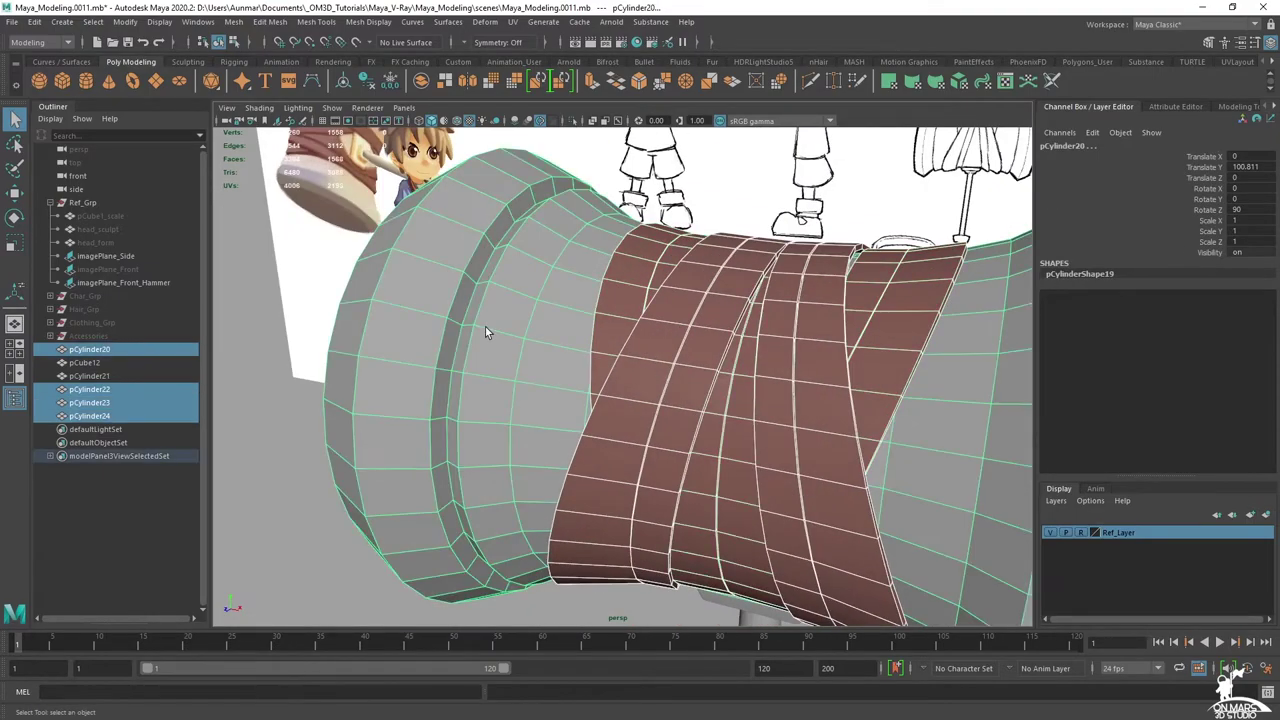
{"action": "key", "text": "ctrl+1"}
{"action": "left_click", "coordinate": [820, 208]}
{"action": "left_click_drag", "start_coordinate": [865, 300], "coordinate": [613, 365], "text": "alt"}
{"action": "left_click", "coordinate": [484, 277]}
{"action": "left_click", "coordinate": [788, 394]}
{"action": "scroll", "coordinate": [733, 341], "scroll_direction": "up", "scroll_amount": 5}
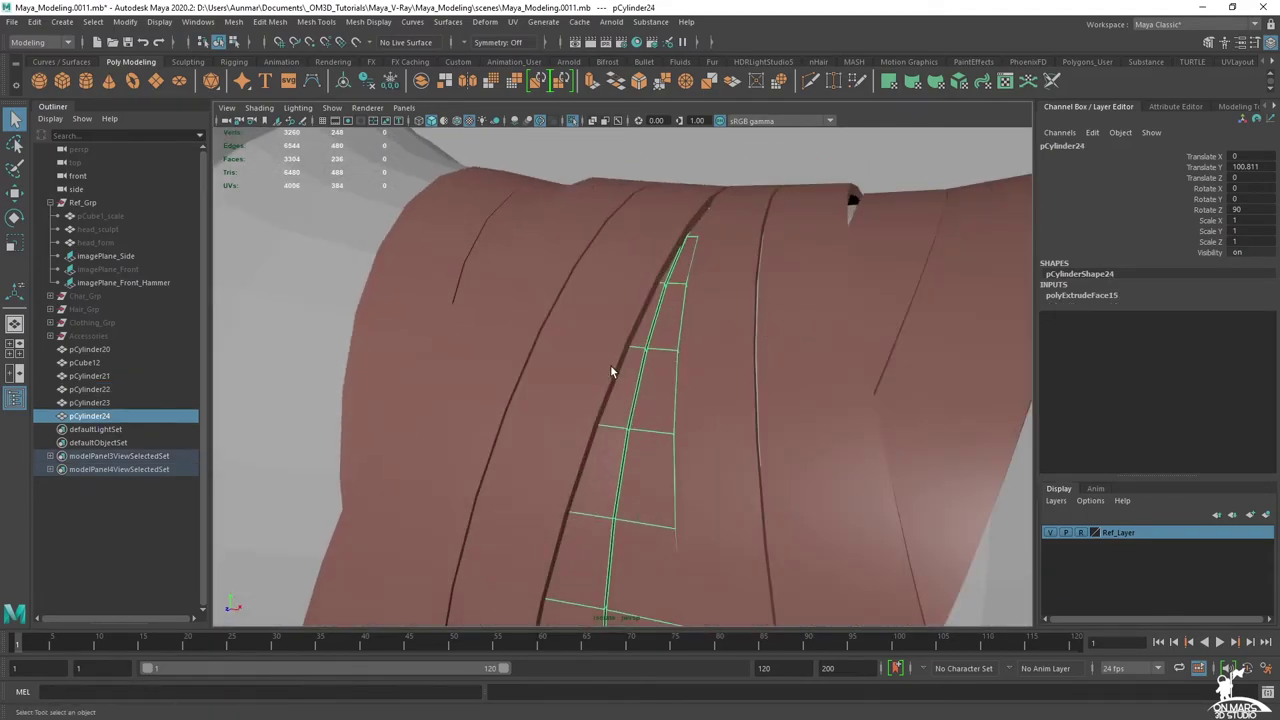
- Isolate only the straps pCylinder22, pCylinder23 and pCylinder24, without the hammer head
{"action": "left_click", "coordinate": [440, 308], "text": "shift"}
{"action": "left_click", "coordinate": [893, 333], "text": "shift"}
{"action": "left_click", "coordinate": [952, 317], "text": "shift"}
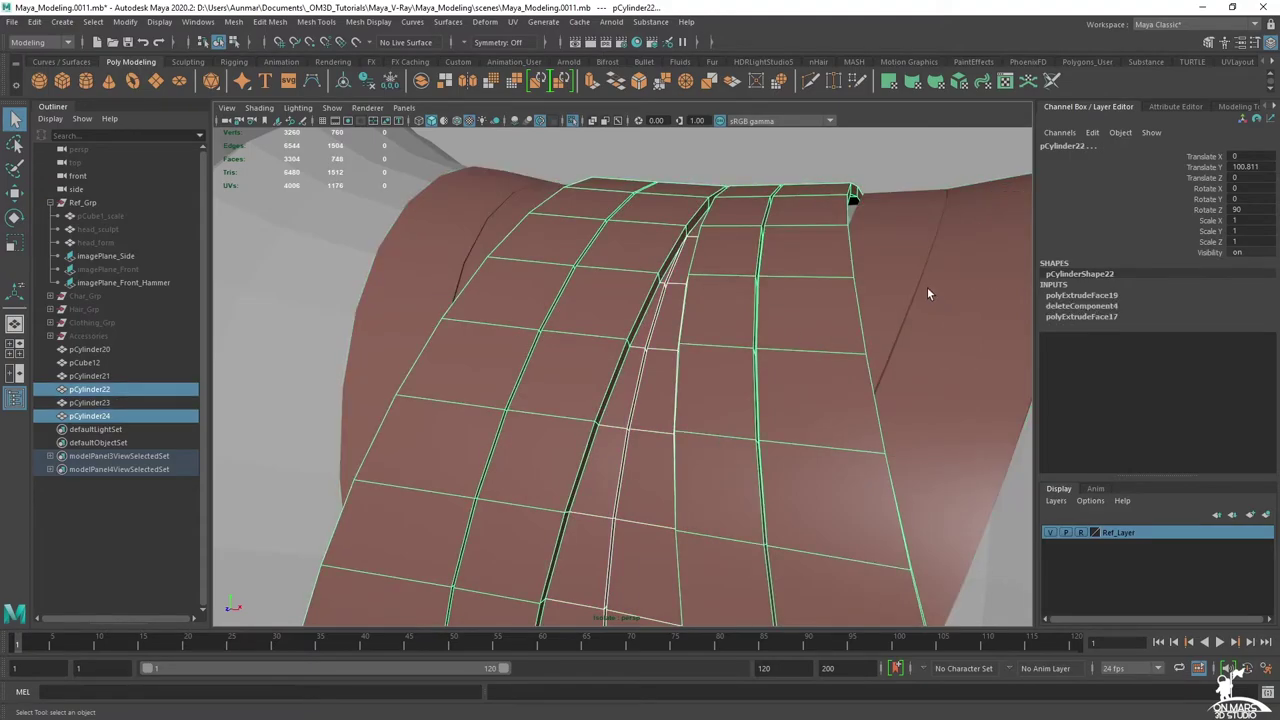
{"action": "left_click", "coordinate": [927, 288], "text": "shift"}
{"action": "key", "text": "ctrl+1"}
{"action": "scroll", "coordinate": [927, 289], "scroll_direction": "down", "scroll_amount": 5}
{"action": "left_click_drag", "start_coordinate": [927, 289], "coordinate": [870, 316], "text": "alt"}
{"action": "scroll", "coordinate": [855, 341], "scroll_direction": "up", "scroll_amount": 2}
{"action": "key", "text": "ctrl+1"}
{"action": "scroll", "coordinate": [855, 341], "scroll_direction": "up", "scroll_amount": 2}
- Insert a lengthwise edge loop along the middle of each band of strap pCylinder23 with Multi-Cut
{"action": "left_click", "coordinate": [865, 281]}
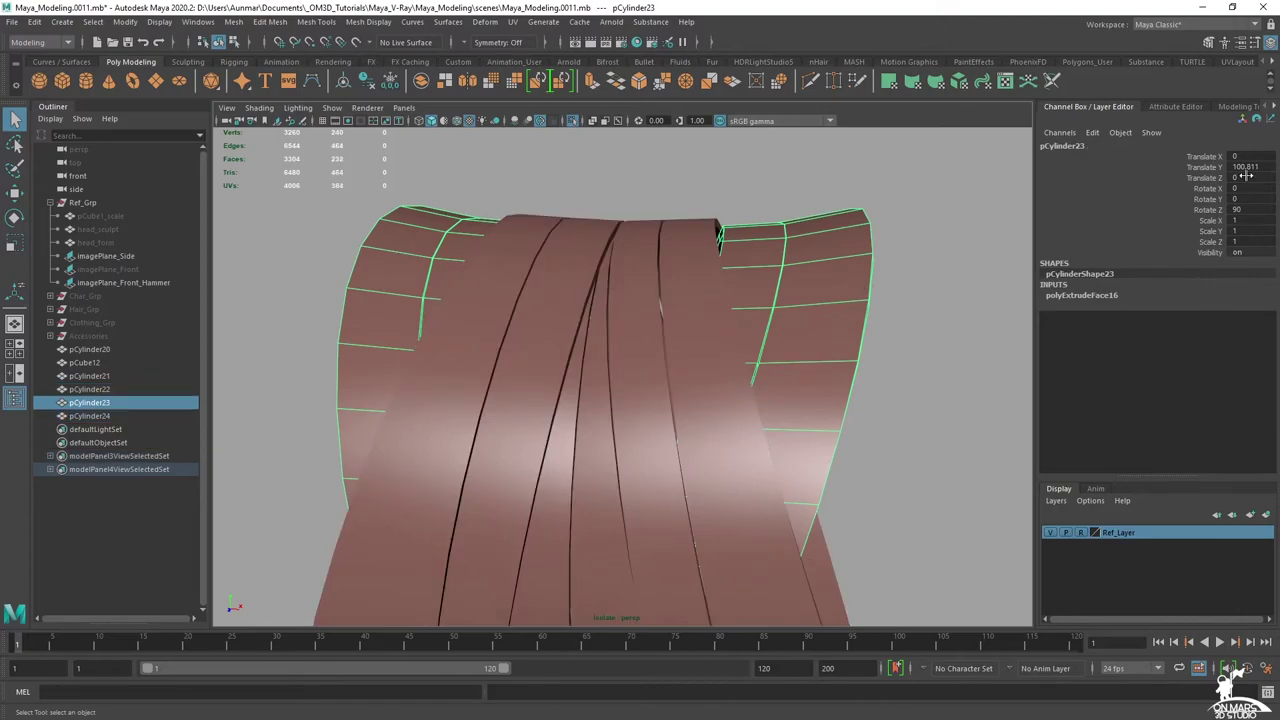
{"action": "left_click", "coordinate": [1208, 43]}
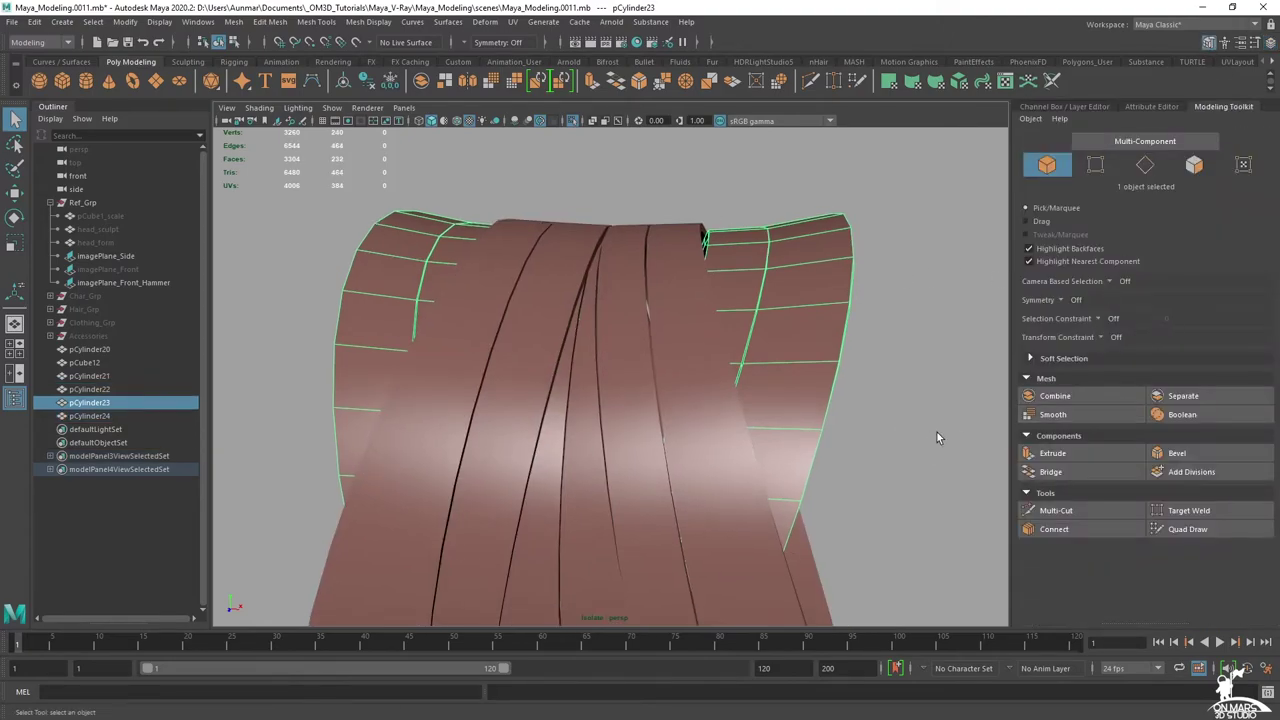
{"action": "right_click_drag", "start_coordinate": [781, 250], "coordinate": [709, 247], "text": "shift"}
{"action": "scroll", "coordinate": [812, 272], "scroll_direction": "up", "scroll_amount": 2}
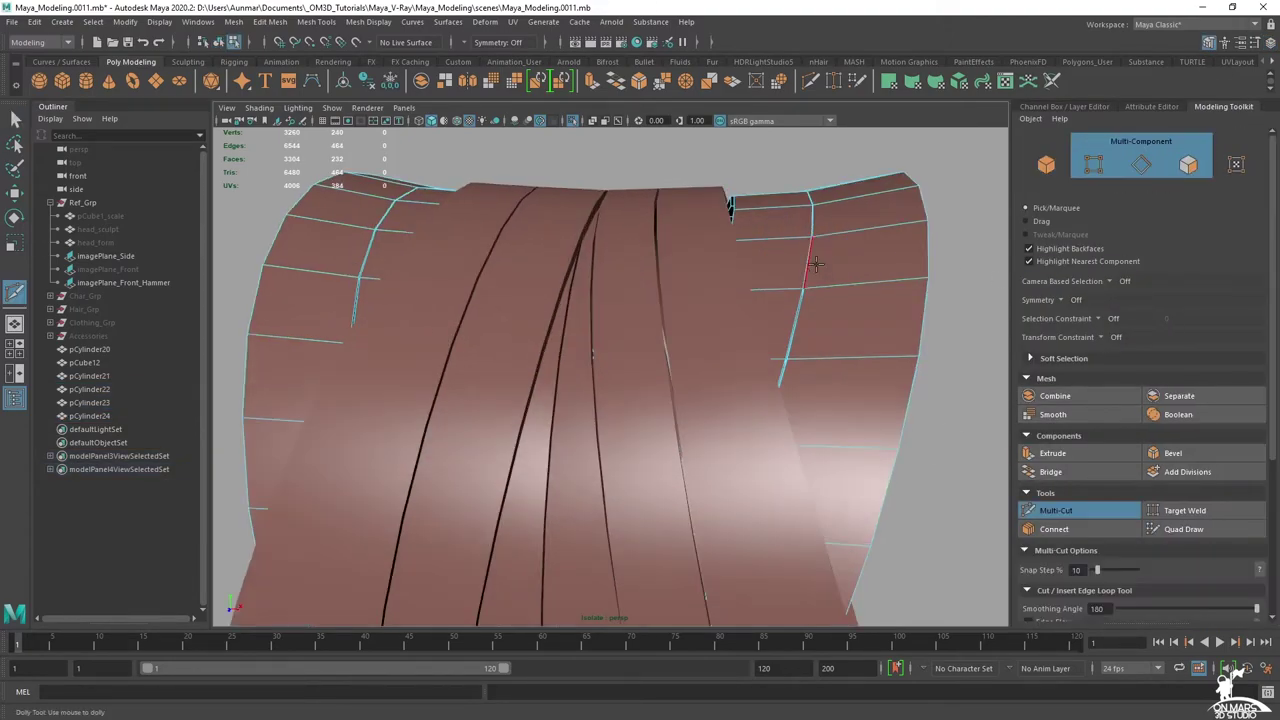
{"action": "left_click", "coordinate": [864, 229], "text": "ctrl"}
{"action": "left_click", "coordinate": [755, 238], "text": "ctrl"}
{"action": "left_click_drag", "start_coordinate": [663, 285], "coordinate": [761, 330], "text": "alt"}
{"action": "middle_click", "coordinate": [580, 258], "text": "ctrl"}
{"action": "middle_click", "coordinate": [480, 242], "text": "ctrl"}
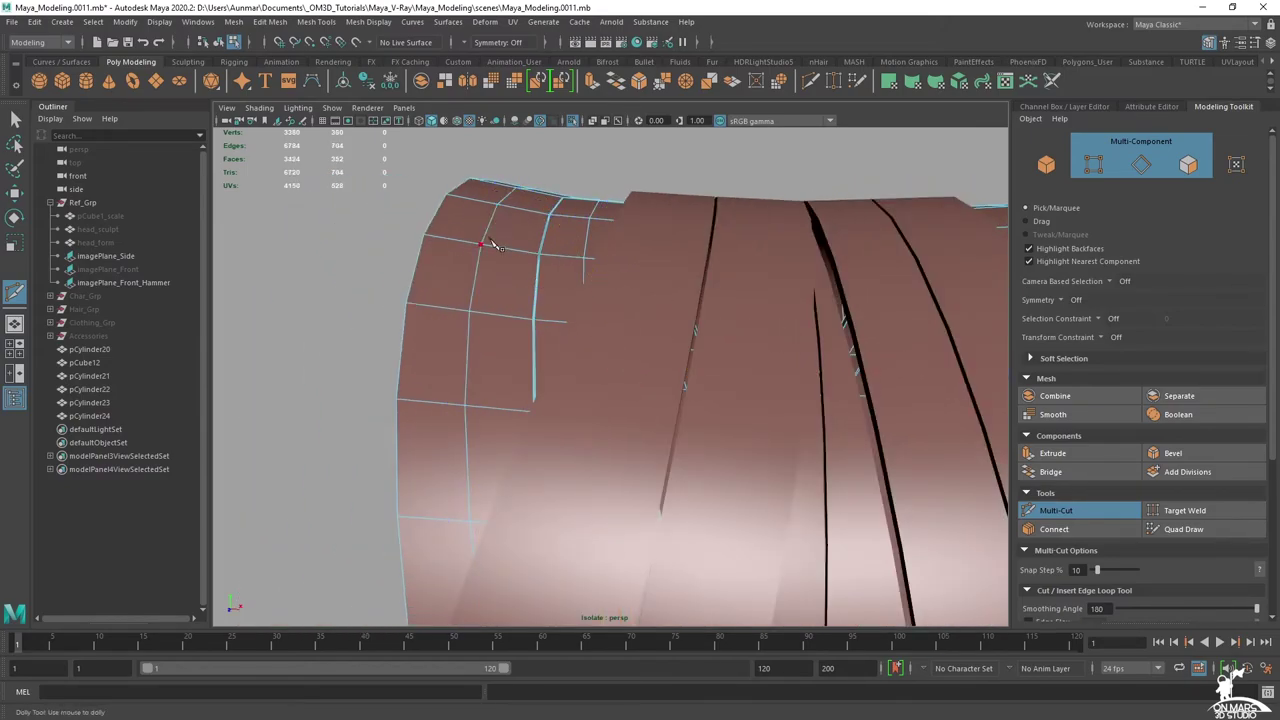
- Select the new middle edge loops on pCylinder23 and move them outward along their normals by about 0.12
{"action": "key", "text": "q"}
{"action": "key", "text": "w"}
{"action": "left_click_drag", "start_coordinate": [848, 297], "coordinate": [729, 288], "text": "alt"}
{"action": "left_click", "coordinate": [782, 254], "text": "shift"}
{"action": "double_click", "coordinate": [784, 256], "text": "shift"}
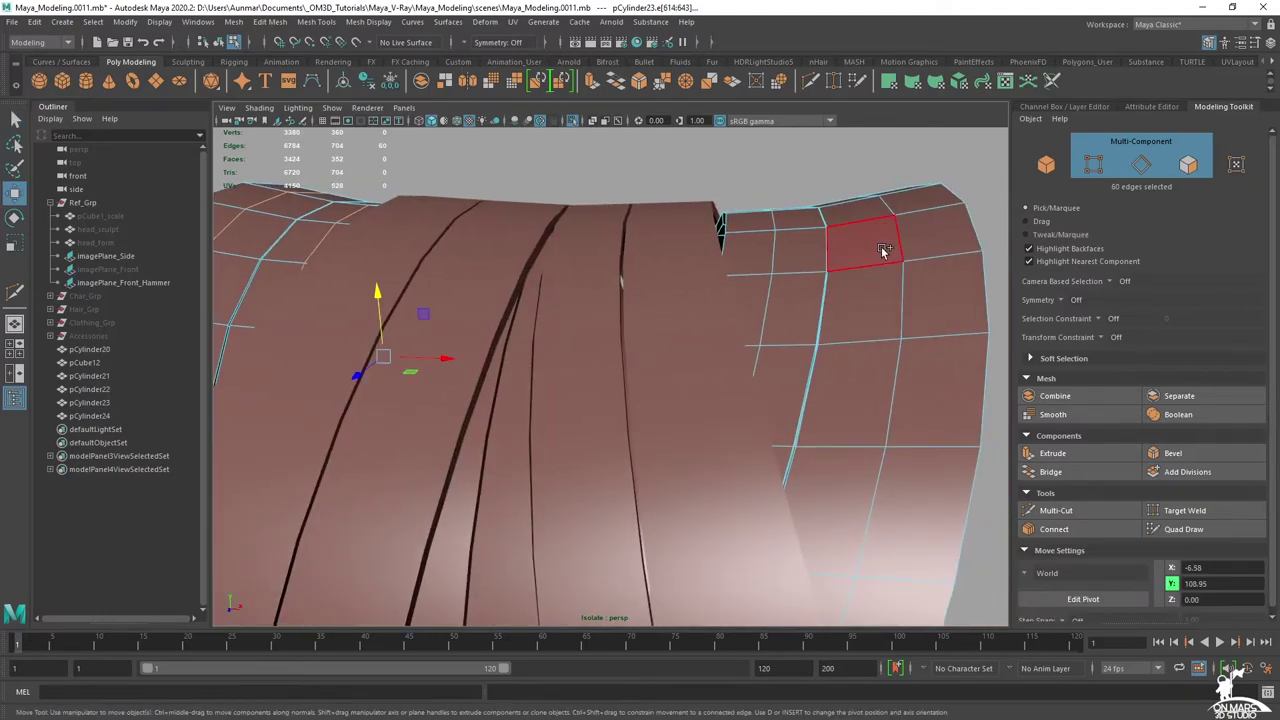
{"action": "double_click", "coordinate": [908, 242], "text": "shift"}
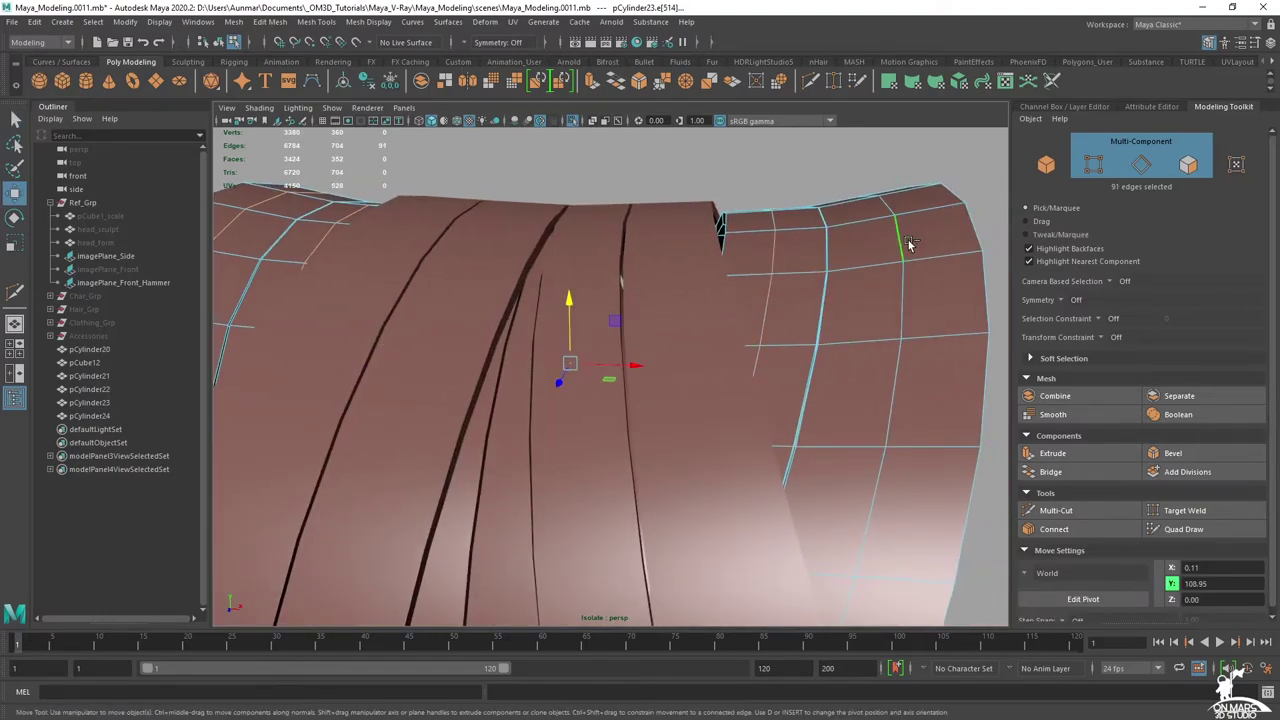
{"action": "left_click_drag", "start_coordinate": [908, 242], "coordinate": [742, 275], "text": "alt"}
{"action": "middle_click_drag", "start_coordinate": [866, 211], "coordinate": [858, 210], "text": "ctrl"}
{"action": "left_click_drag", "start_coordinate": [889, 246], "coordinate": [740, 286], "text": "alt"}
{"action": "scroll", "coordinate": [740, 286], "scroll_direction": "down", "scroll_amount": 1}
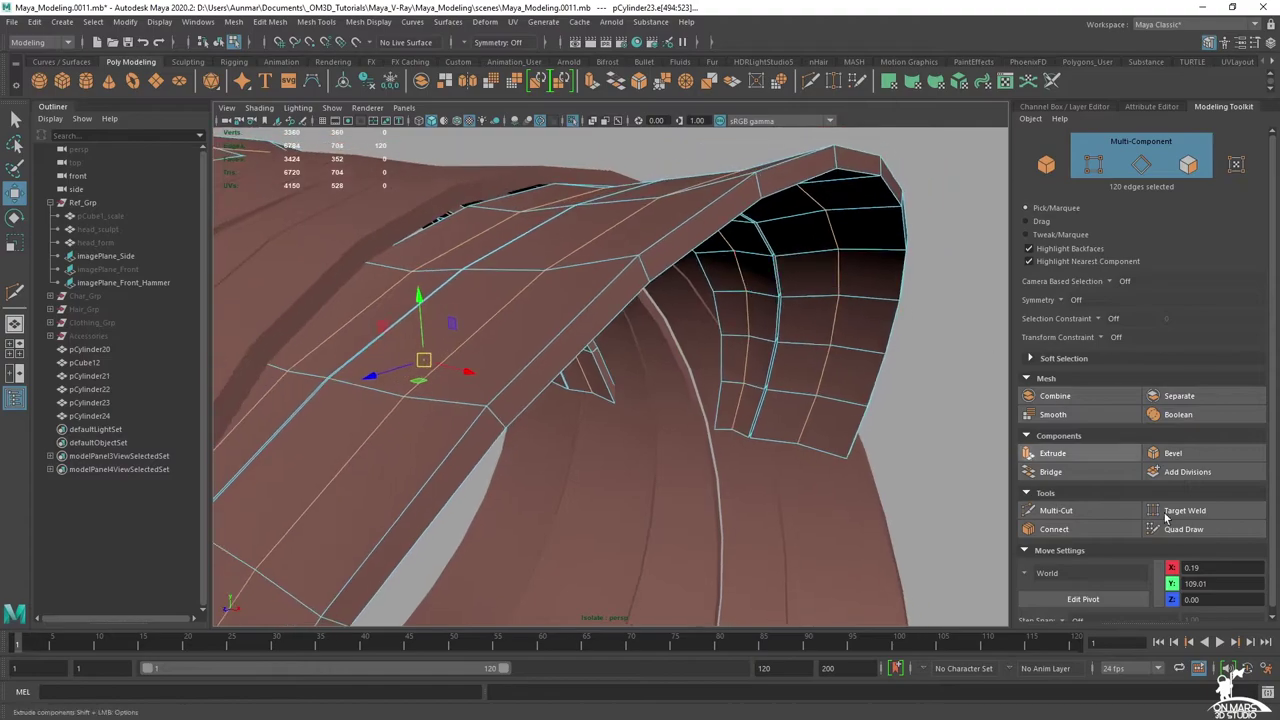
- Try to insert an edge loop close to the rim of strap pCylinder23 with Multi-Cut
{"action": "left_click", "coordinate": [1076, 512]}
{"action": "left_click", "coordinate": [640, 265], "text": "ctrl"}
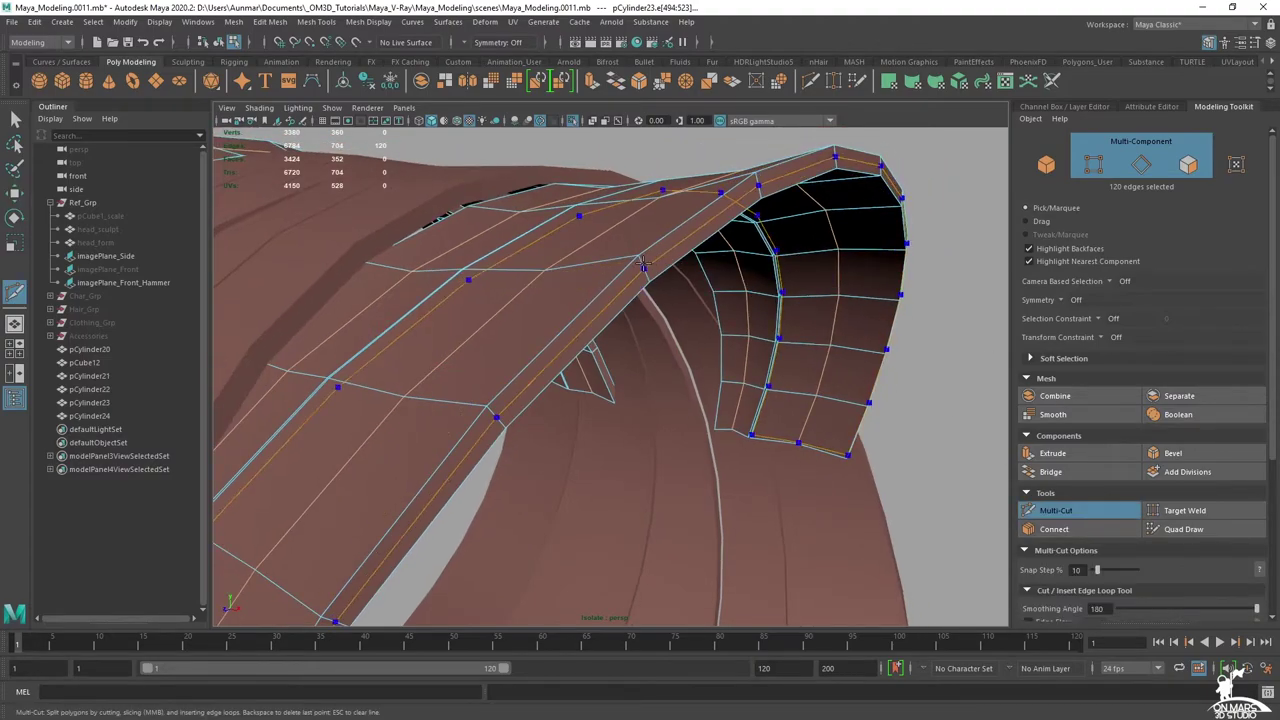
{"action": "mouse_move", "coordinate": [671, 314]}
{"action": "left_mouse_down", "text": "alt"}
{"action": "mouse_move", "coordinate": [737, 326]}
{"action": "mouse_move", "coordinate": [913, 319]}
{"action": "left_mouse_up", "text": "alt"}
{"action": "key", "text": "alt+x"}
{"action": "middle_click_drag", "start_coordinate": [913, 319], "coordinate": [780, 336], "text": "alt"}
{"action": "mouse_move", "coordinate": [771, 226]}
{"action": "right_mouse_down"}
{"action": "mouse_move", "coordinate": [827, 188]}
{"action": "mouse_move", "coordinate": [768, 224]}
{"action": "right_mouse_up"}
- Undo the rim edge loop on pCylinder23, keep the outward move of its middle loops, and turn X-ray display off
{"action": "key", "text": "ctrl+z"}
{"action": "key", "text": "ctrl+z"}
{"action": "key", "text": "ctrl+z"}
{"action": "key", "text": "ctrl+z"}
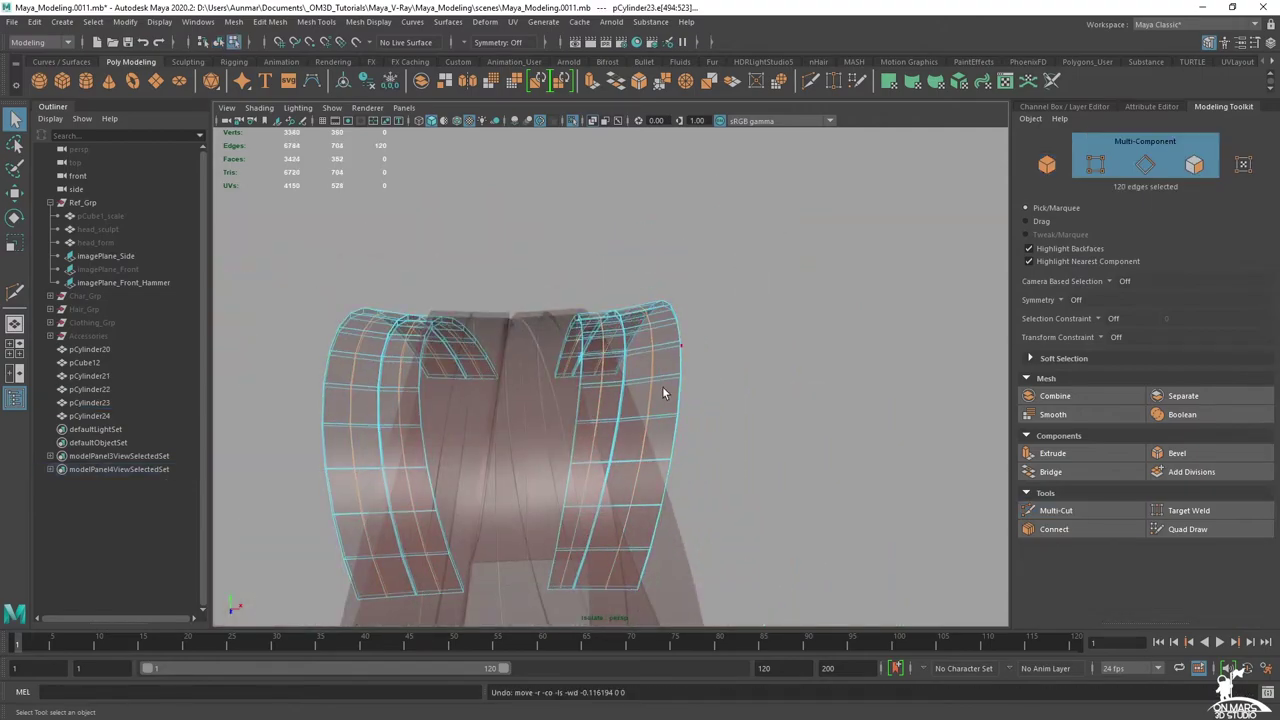
{"action": "left_click_drag", "start_coordinate": [685, 386], "coordinate": [580, 469], "text": "alt"}
{"action": "key", "text": "ctrl+y"}
{"action": "left_click_drag", "start_coordinate": [480, 372], "coordinate": [770, 318], "text": "alt"}
{"action": "key", "text": "alt+x"}
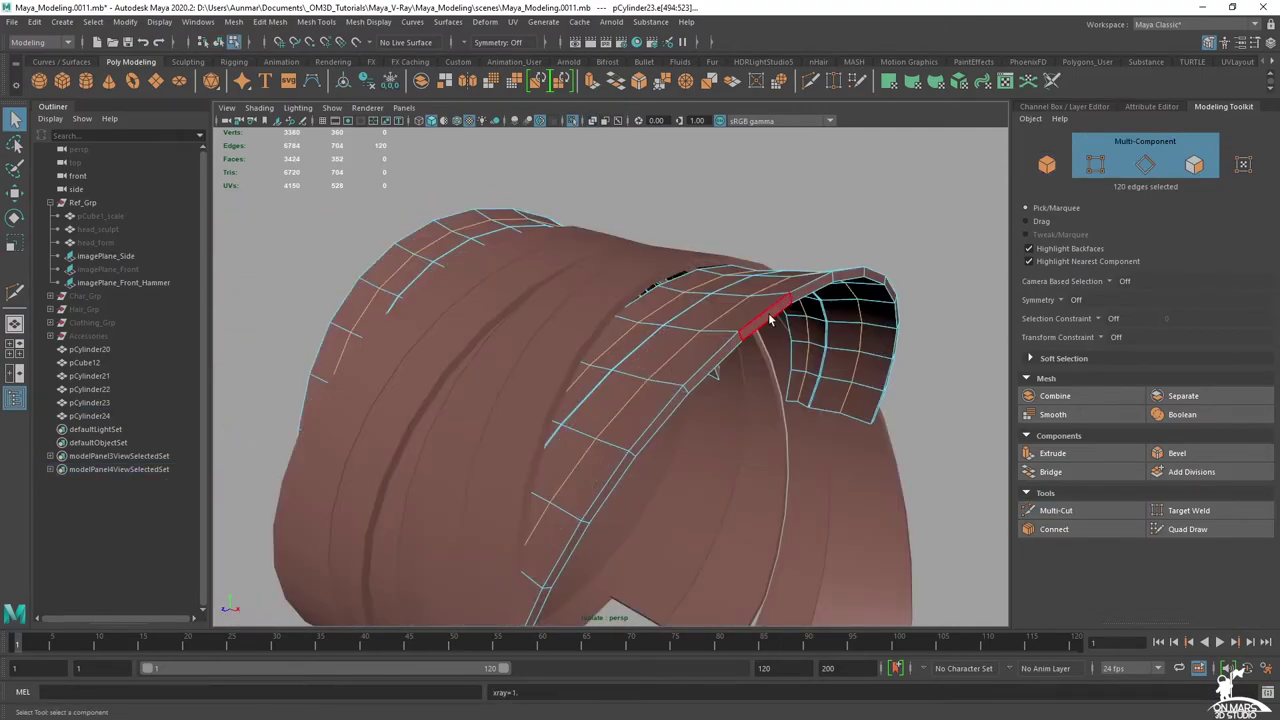
- Separate the straps pCylinder22, pCylinder23 and pCylinder24 into individual band meshes
{"action": "right_click_drag", "start_coordinate": [726, 284], "coordinate": [785, 248]}
{"action": "right_click_drag", "start_coordinate": [785, 248], "coordinate": [722, 290], "text": "alt"}
{"action": "left_click_drag", "start_coordinate": [748, 260], "coordinate": [354, 515]}
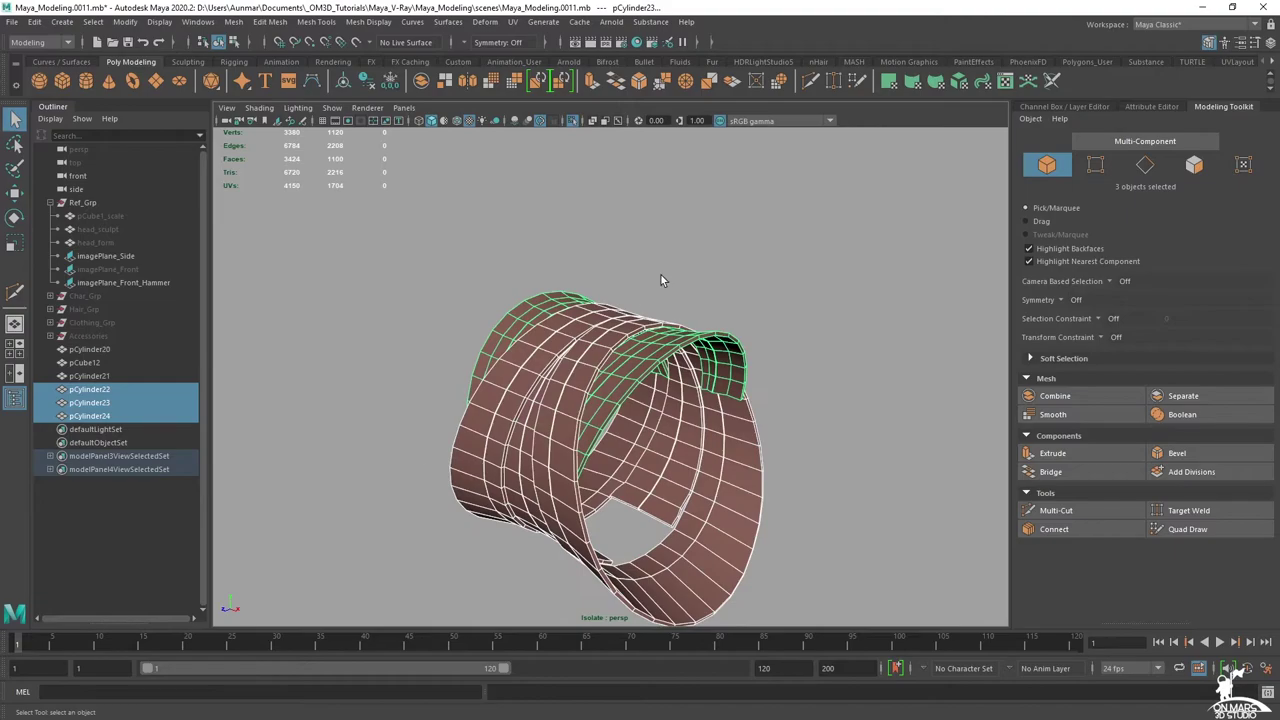
{"action": "right_click", "coordinate": [734, 251], "text": "shift"}
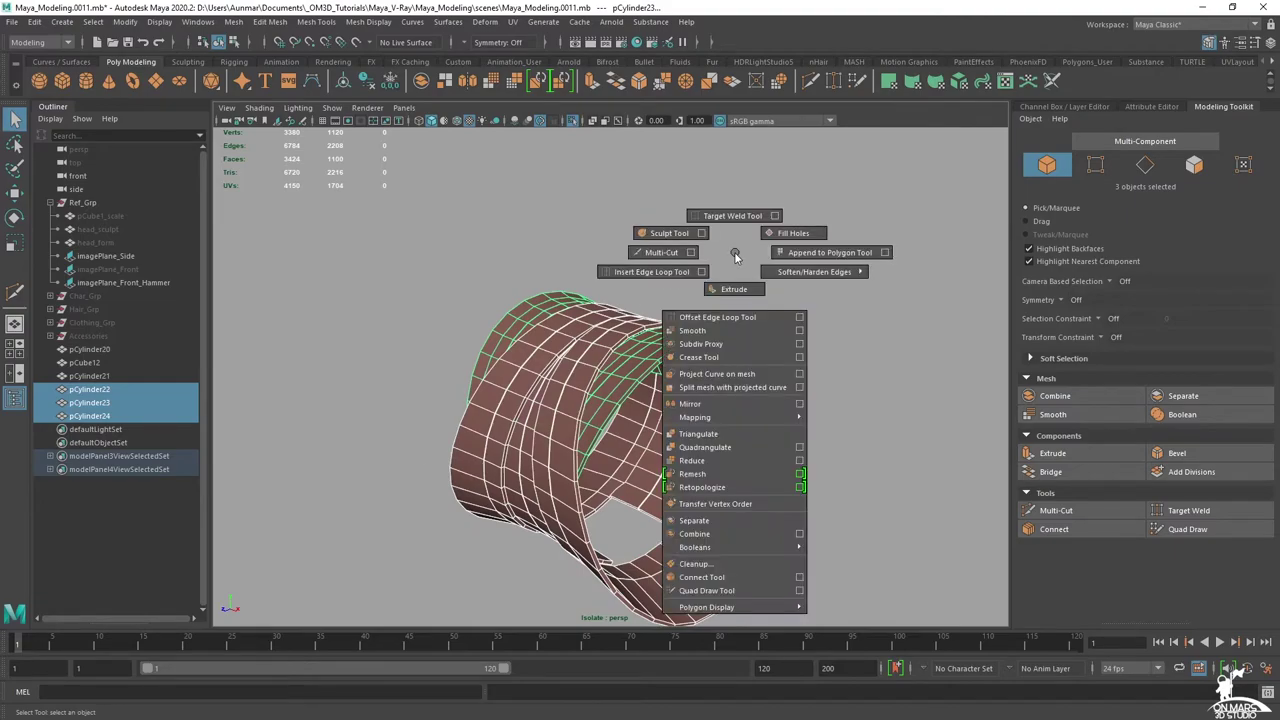
{"action": "left_click", "coordinate": [736, 518]}
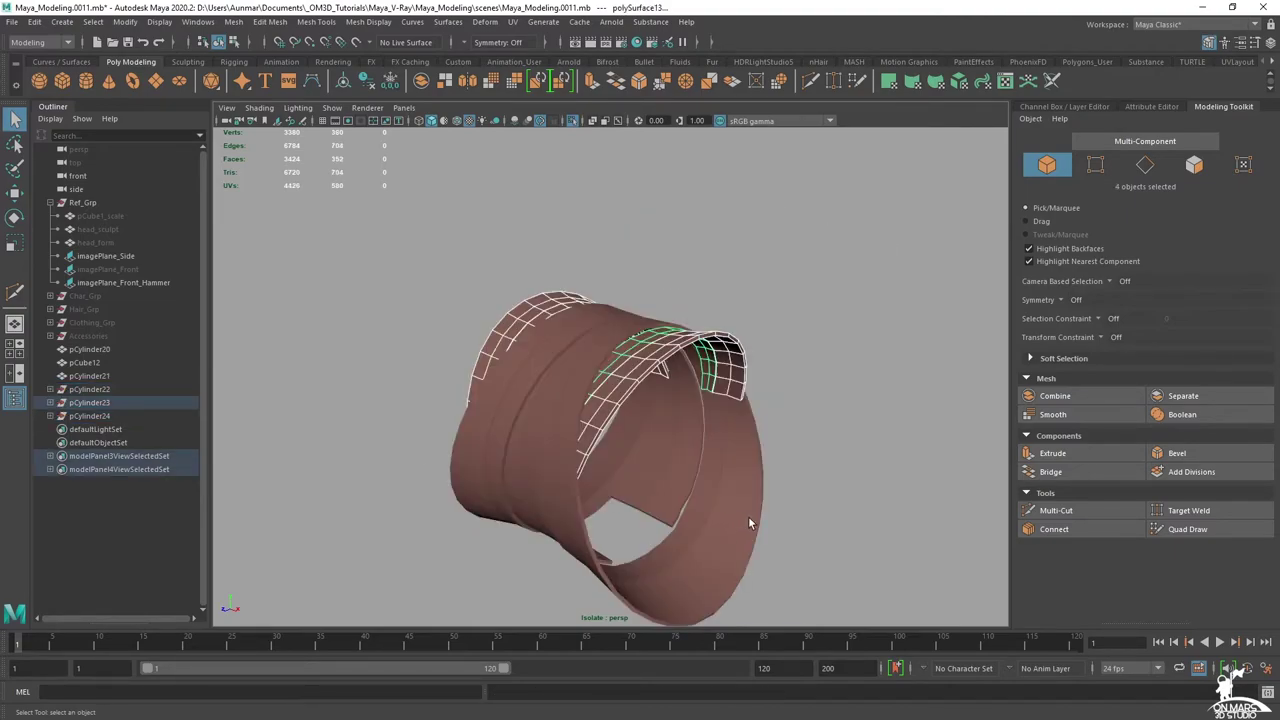
- Check that each separated band of the wrap can be selected individually
{"action": "left_click_drag", "start_coordinate": [829, 246], "coordinate": [377, 407]}
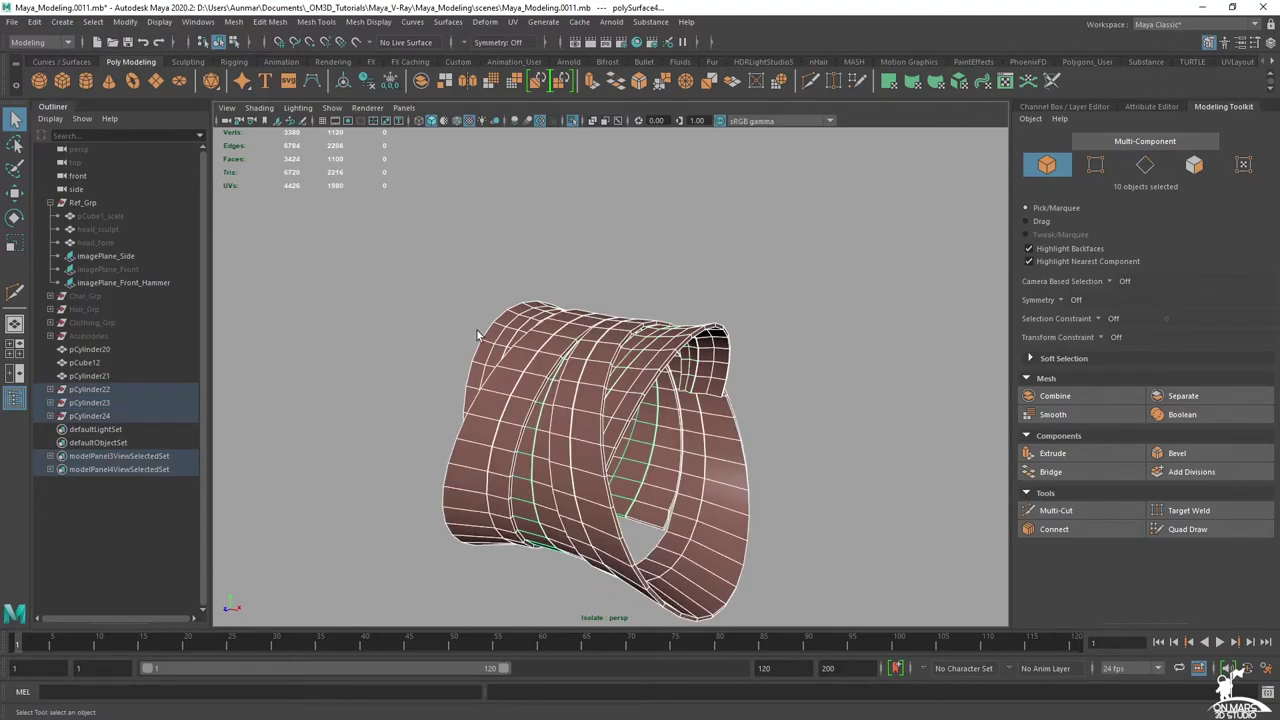
{"action": "left_click", "coordinate": [652, 356]}
{"action": "left_click", "coordinate": [617, 349]}
{"action": "left_click", "coordinate": [599, 359]}
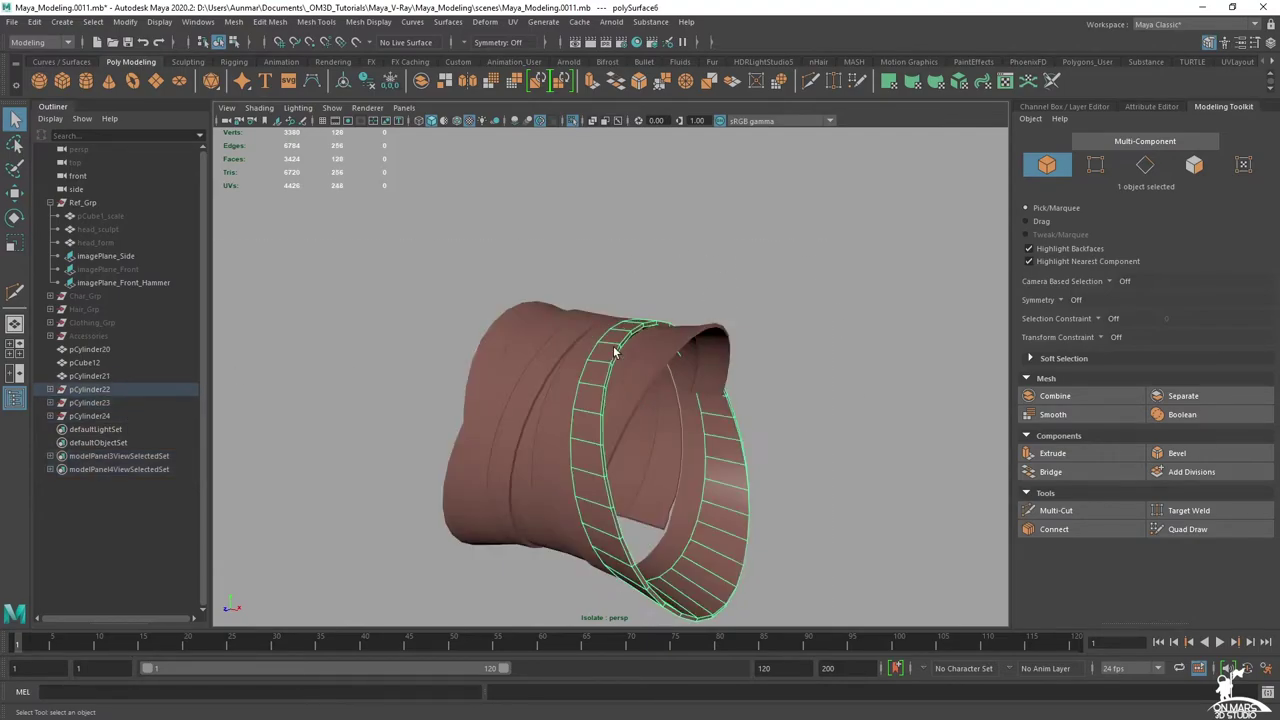
{"action": "left_click", "coordinate": [577, 363]}
{"action": "left_click", "coordinate": [539, 408]}
{"action": "left_click", "coordinate": [530, 389]}
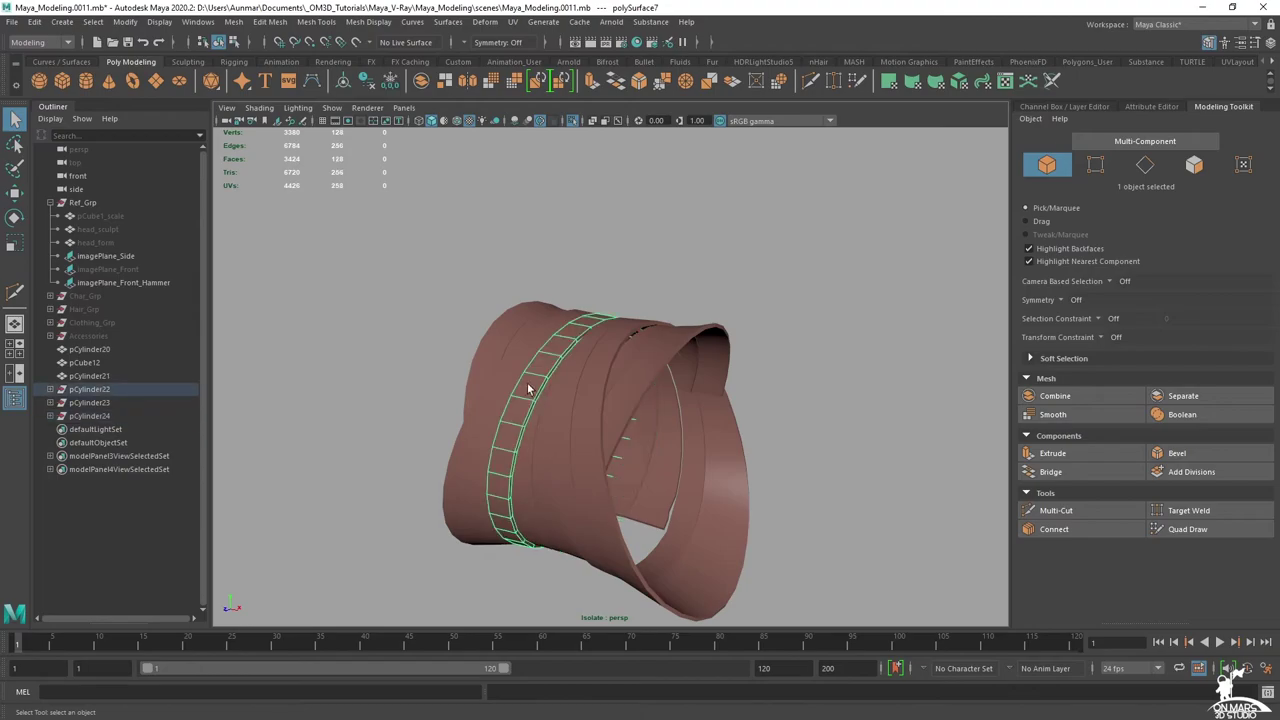
{"action": "left_click", "coordinate": [503, 306]}
- Delete the history of all separated bands, group them, and remove the leftover groups pCylinder22 to pCylinder24
{"action": "left_click_drag", "start_coordinate": [300, 190], "coordinate": [980, 590]}
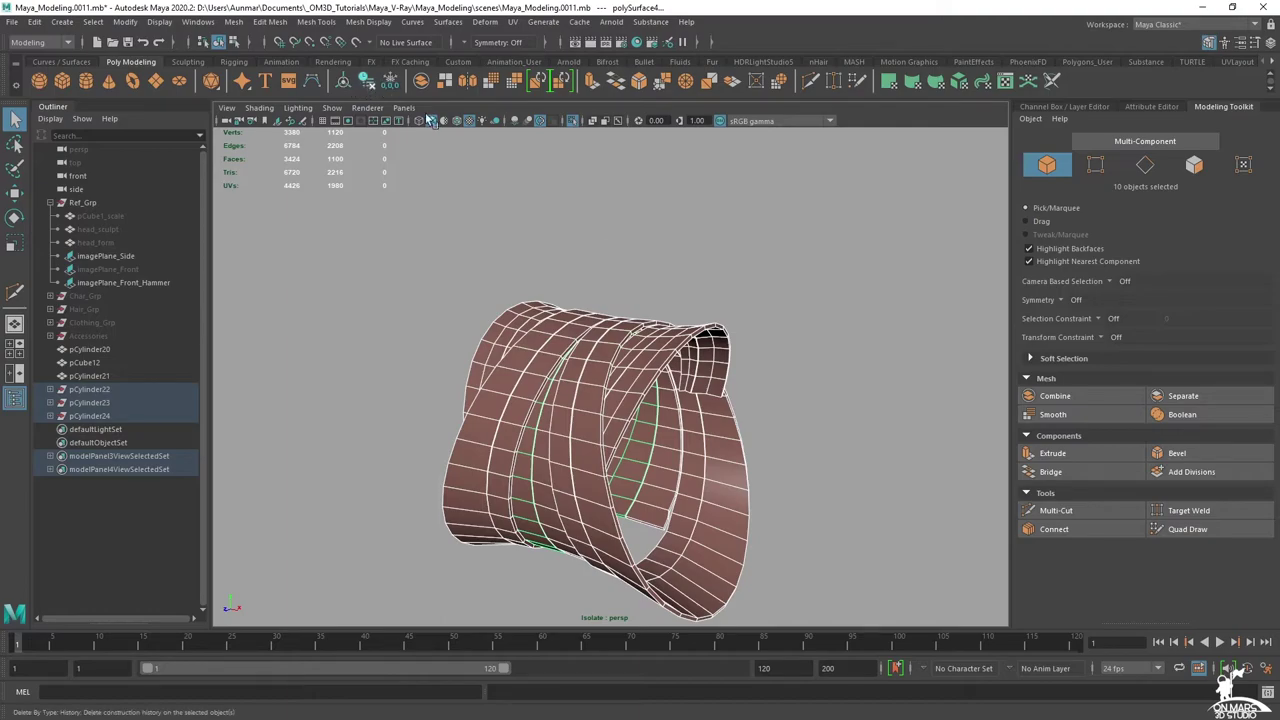
{"action": "key", "text": "ctrl+g"}
{"action": "left_click", "coordinate": [94, 391]}
{"action": "left_click", "coordinate": [98, 416], "text": "shift"}
{"action": "key", "text": "Delete"}
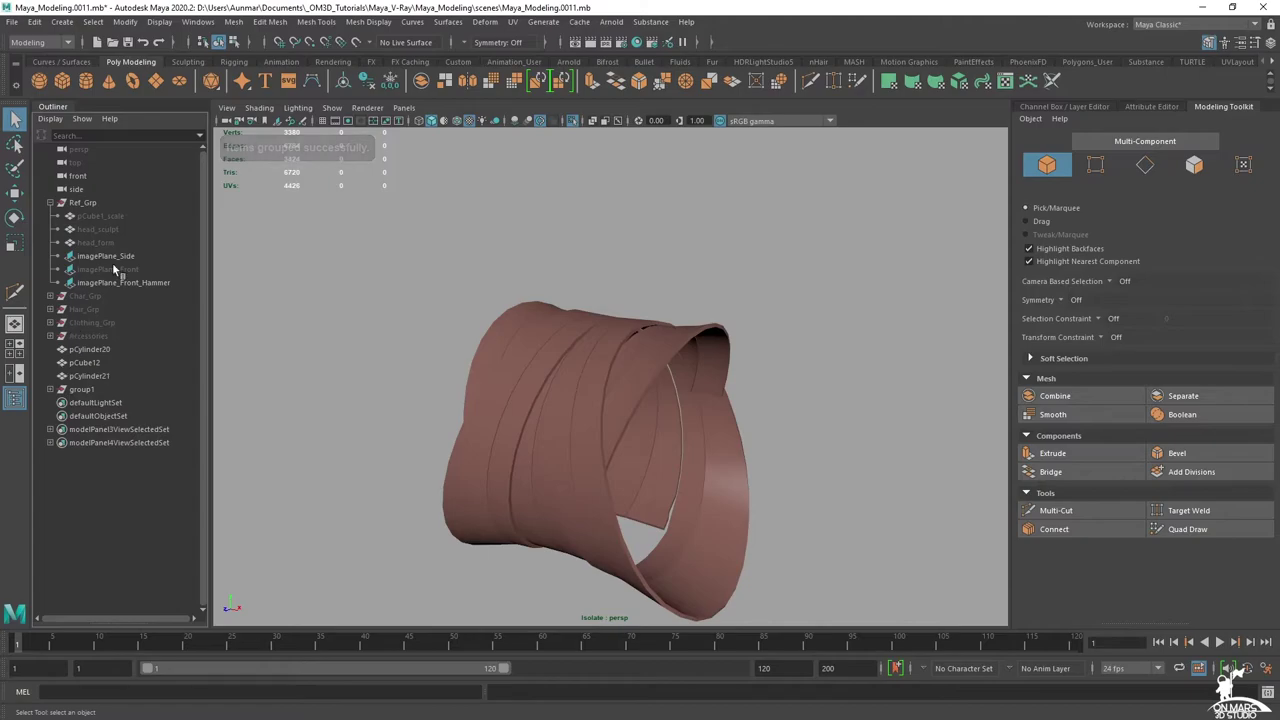
- Select the outer strap band polySurface10 and expand group1 in the Outliner
{"action": "scroll", "coordinate": [450, 363], "scroll_direction": "up", "scroll_amount": 3}
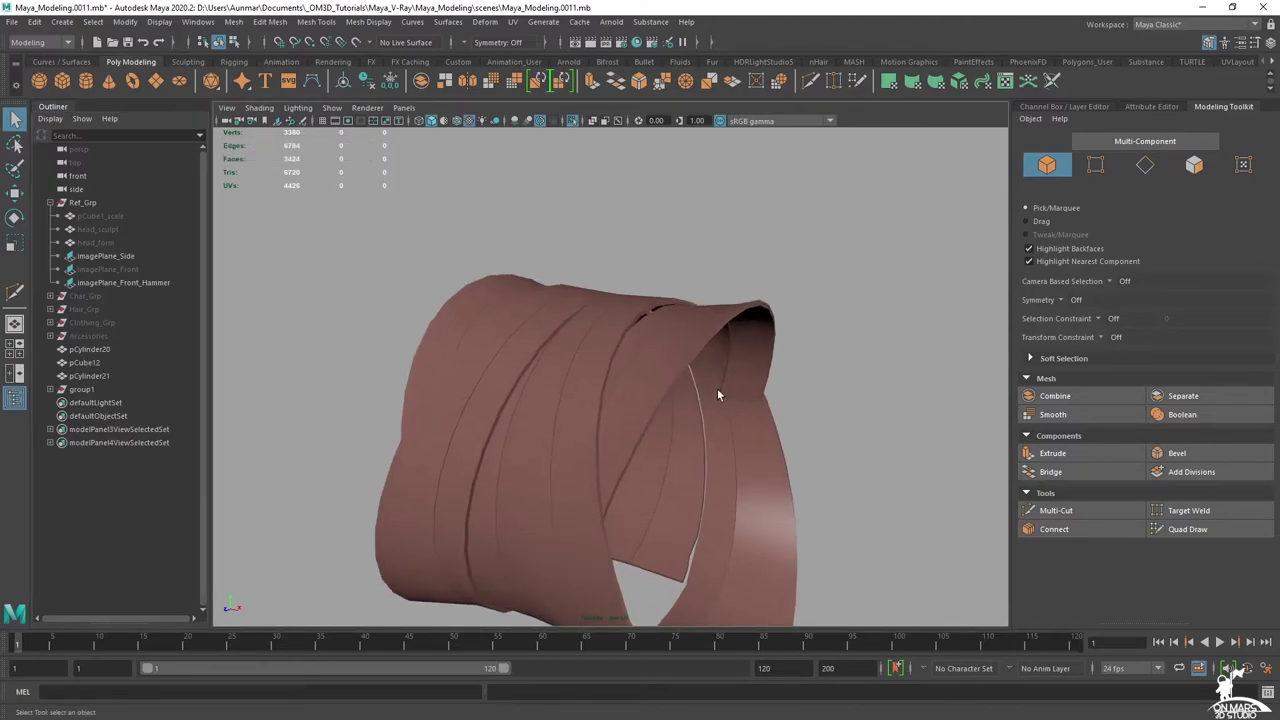
{"action": "scroll", "coordinate": [718, 395], "scroll_direction": "up", "scroll_amount": 1}
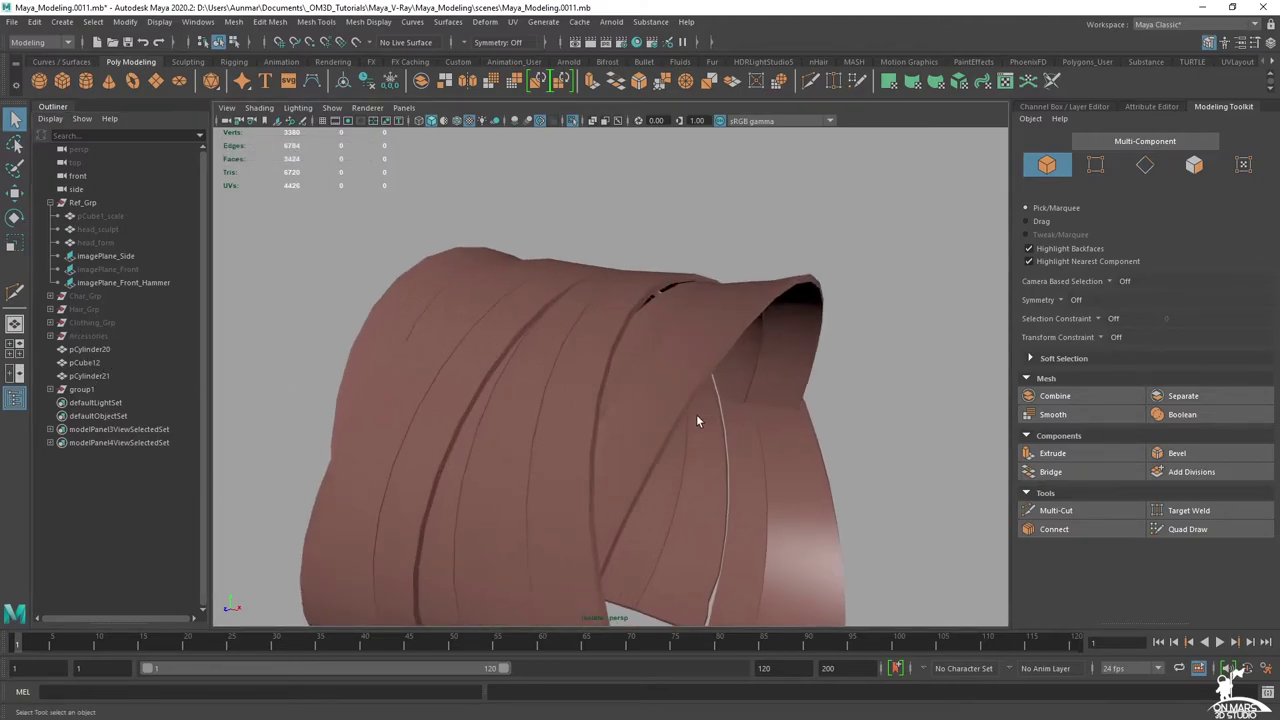
{"action": "left_click", "coordinate": [719, 343]}
{"action": "left_click_drag", "start_coordinate": [719, 343], "coordinate": [662, 349], "text": "alt"}
{"action": "scroll", "coordinate": [662, 349], "scroll_direction": "up", "scroll_amount": 1}
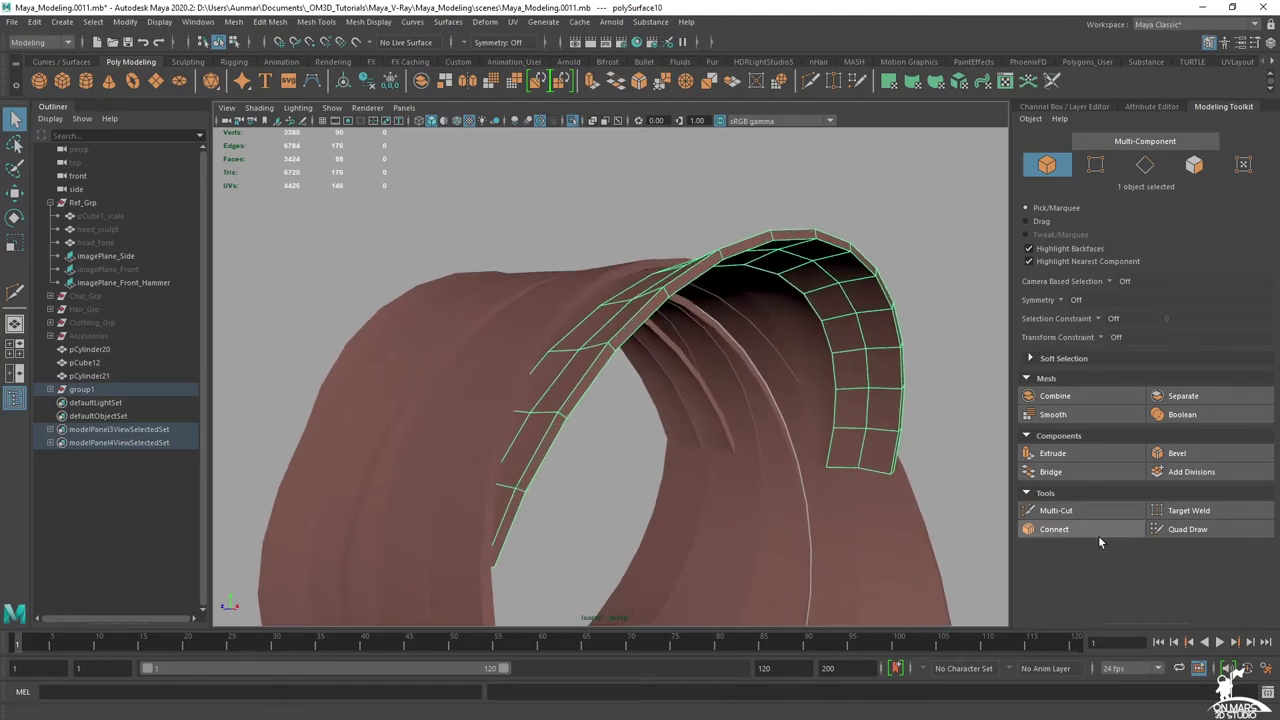
{"action": "left_click", "coordinate": [1068, 513]}
{"action": "left_click_drag", "start_coordinate": [572, 264], "coordinate": [620, 312], "text": "alt"}
{"action": "scroll", "coordinate": [620, 312], "scroll_direction": "up", "scroll_amount": 1}
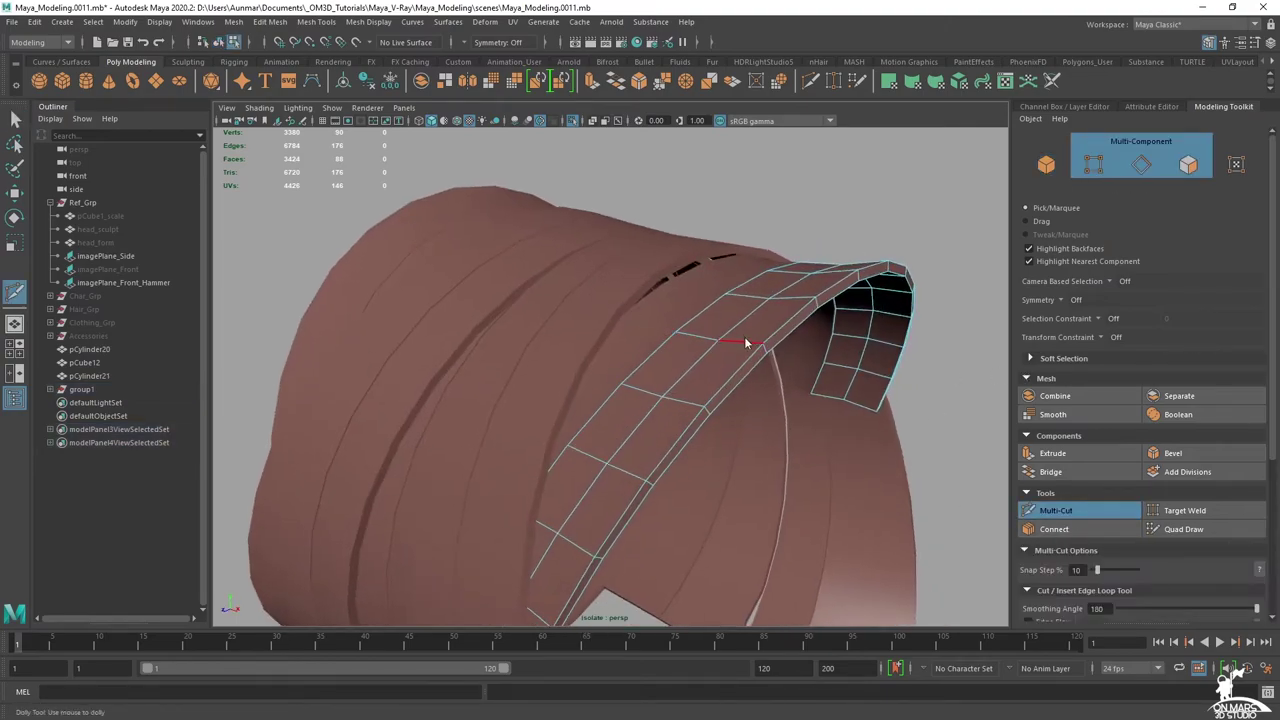
{"action": "right_click_drag", "start_coordinate": [745, 343], "coordinate": [768, 304]}
{"action": "left_click", "coordinate": [49, 389]}
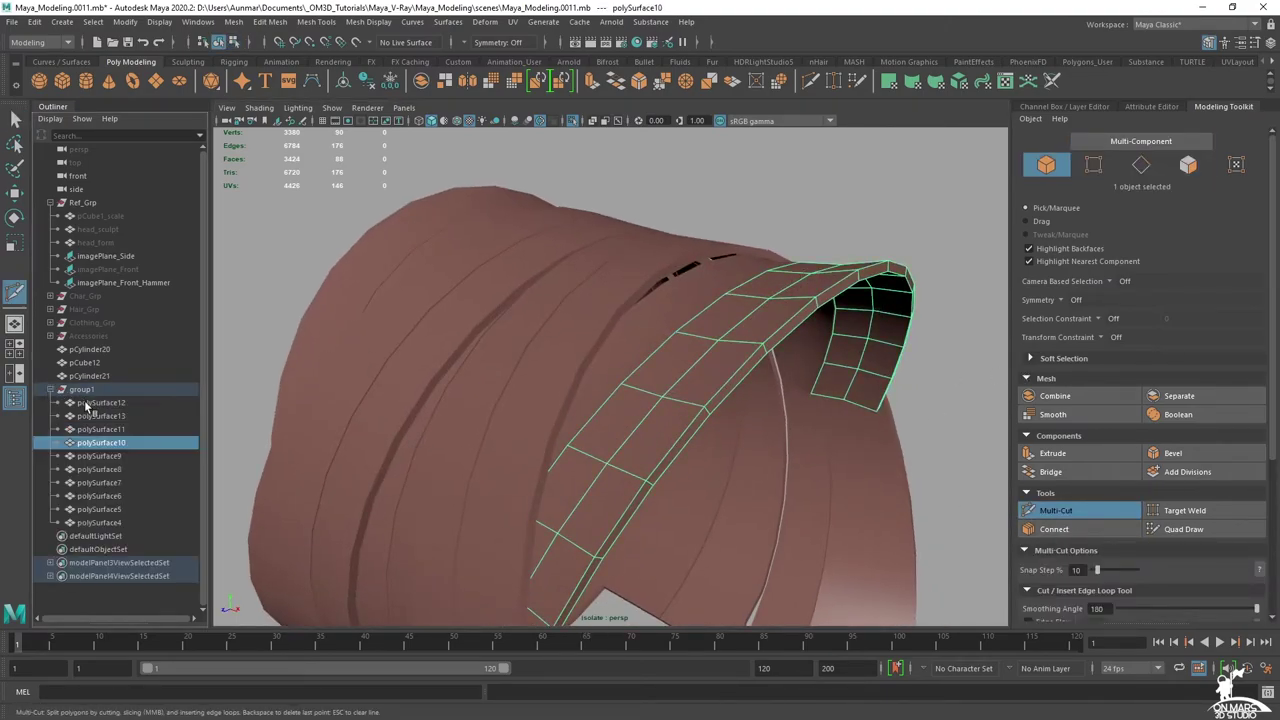
- Isolate polySurface10 and insert an edge loop along the middle of its rim with Multi-Cut
{"action": "middle_click_drag", "start_coordinate": [776, 357], "coordinate": [723, 358], "text": "alt"}
{"action": "key", "text": "q"}
{"action": "key", "text": "ctrl+1"}
{"action": "key", "text": "ctrl+1"}
{"action": "right_click_drag", "start_coordinate": [723, 358], "coordinate": [840, 390], "text": "alt"}
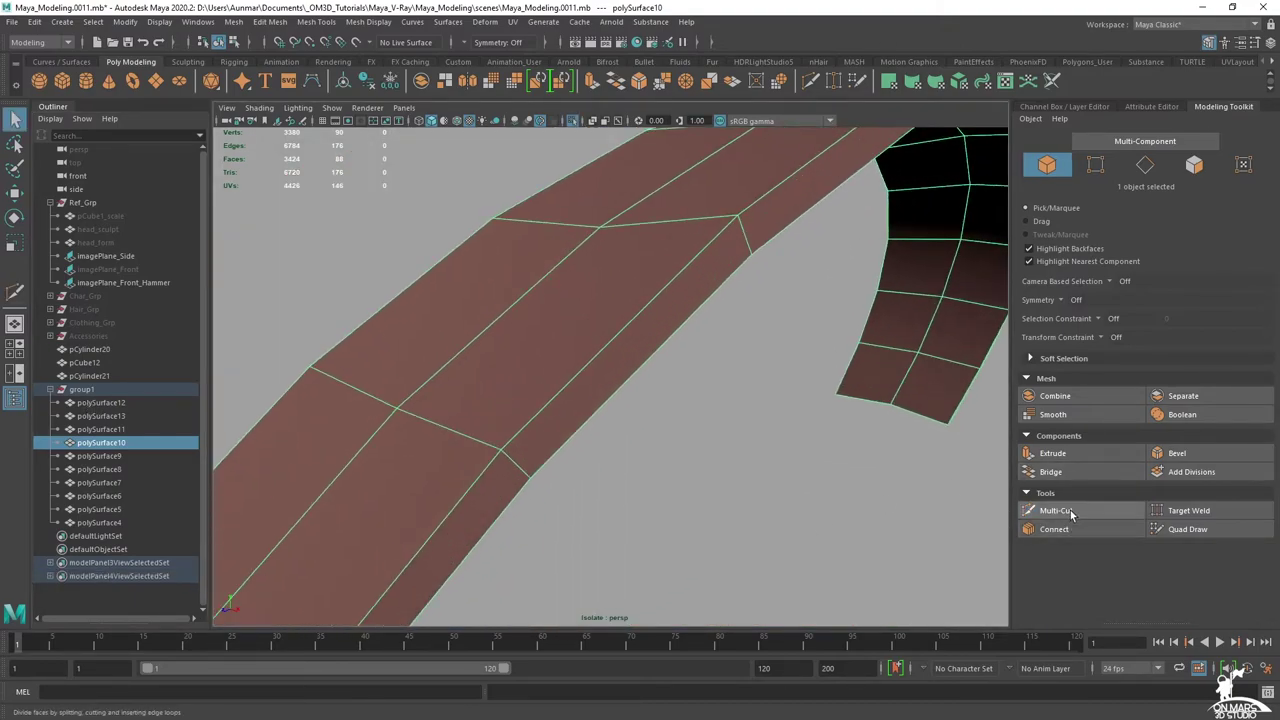
{"action": "left_click", "coordinate": [1071, 512]}
{"action": "left_click", "coordinate": [752, 254]}
{"action": "left_click", "coordinate": [747, 238], "text": "ctrl"}
- Move polySurface10's new rim loop slightly outward along its normals to round the edge
{"action": "left_click_drag", "start_coordinate": [649, 251], "coordinate": [723, 291], "text": "alt"}
{"action": "key", "text": "q"}
{"action": "double_click", "coordinate": [606, 260]}
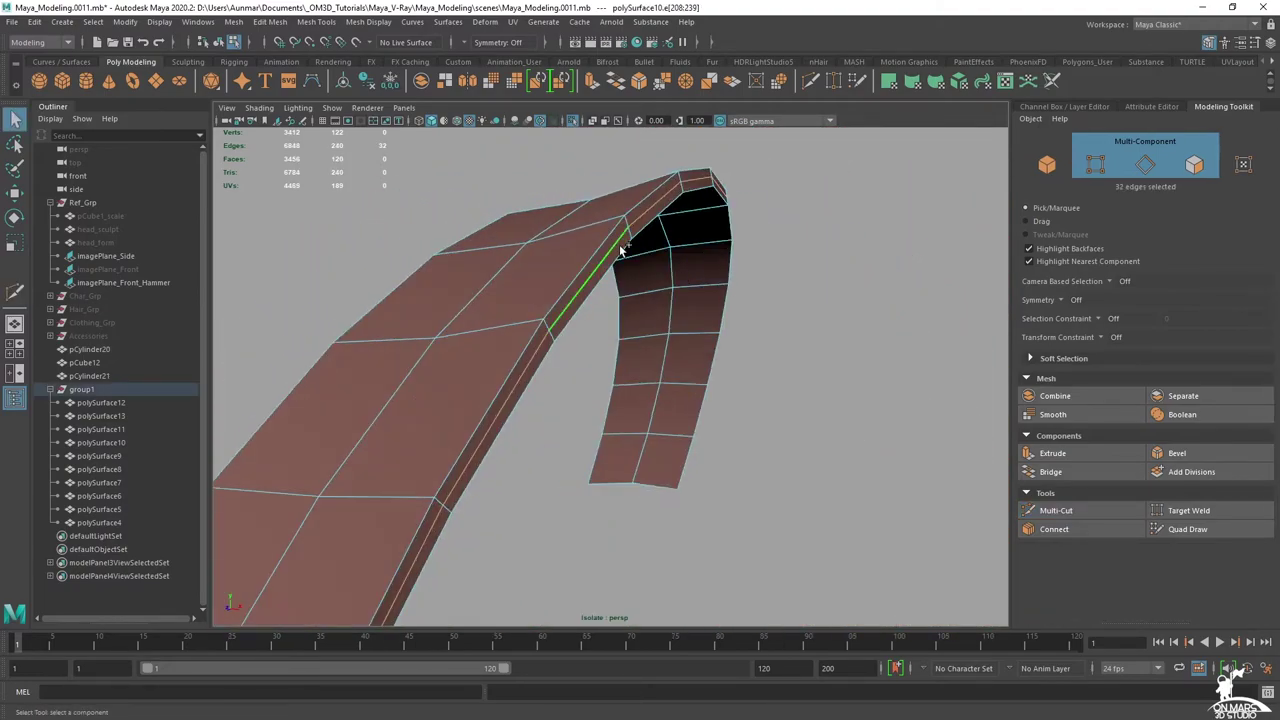
{"action": "scroll", "coordinate": [660, 290], "scroll_direction": "down", "scroll_amount": 5}
{"action": "left_click_drag", "start_coordinate": [650, 306], "coordinate": [656, 254], "text": "alt"}
{"action": "scroll", "coordinate": [572, 377], "scroll_direction": "up", "scroll_amount": 6}
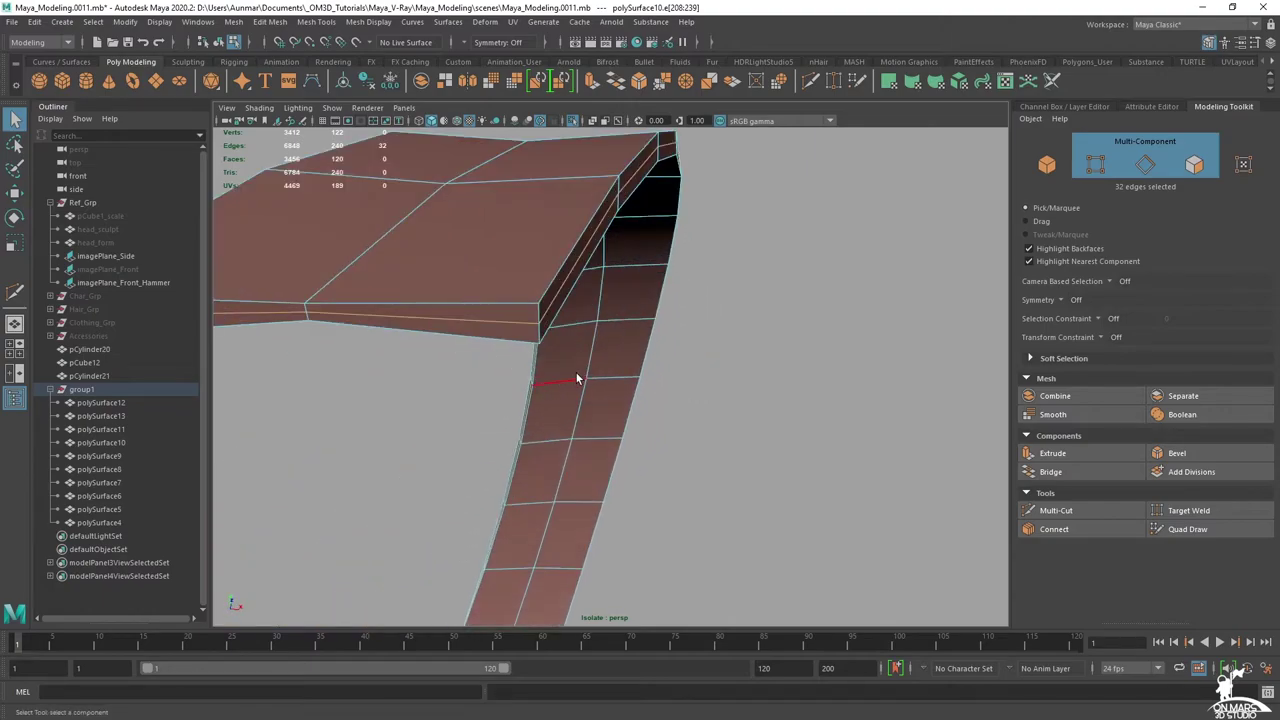
{"action": "key", "text": "w"}
{"action": "left_click_drag", "start_coordinate": [425, 316], "coordinate": [554, 343], "text": "alt"}
{"action": "middle_click_drag", "start_coordinate": [930, 357], "coordinate": [935, 358], "text": "ctrl"}
- Preview polySurface10 smoothed and examine its rounded rim up close among the other hammer parts
{"action": "key", "text": "q"}
{"action": "key", "text": "3"}
{"action": "right_click_drag", "start_coordinate": [879, 342], "coordinate": [700, 272], "text": "alt"}
{"action": "left_click", "coordinate": [775, 260]}
{"action": "key", "text": "ctrl+1"}
{"action": "left_click_drag", "start_coordinate": [770, 264], "coordinate": [664, 338], "text": "alt"}
{"action": "right_click_drag", "start_coordinate": [650, 350], "coordinate": [686, 380], "text": "alt"}
{"action": "left_click_drag", "start_coordinate": [735, 340], "coordinate": [622, 343], "text": "alt"}
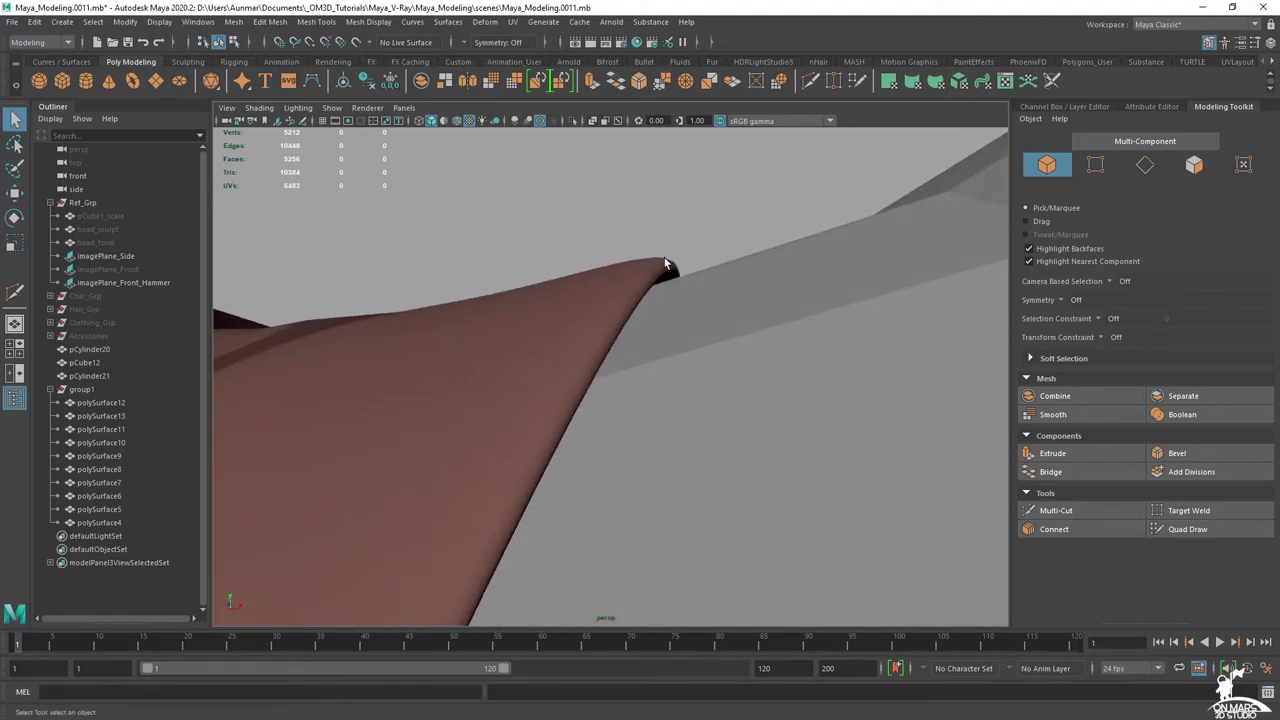
{"action": "left_click", "coordinate": [646, 282]}
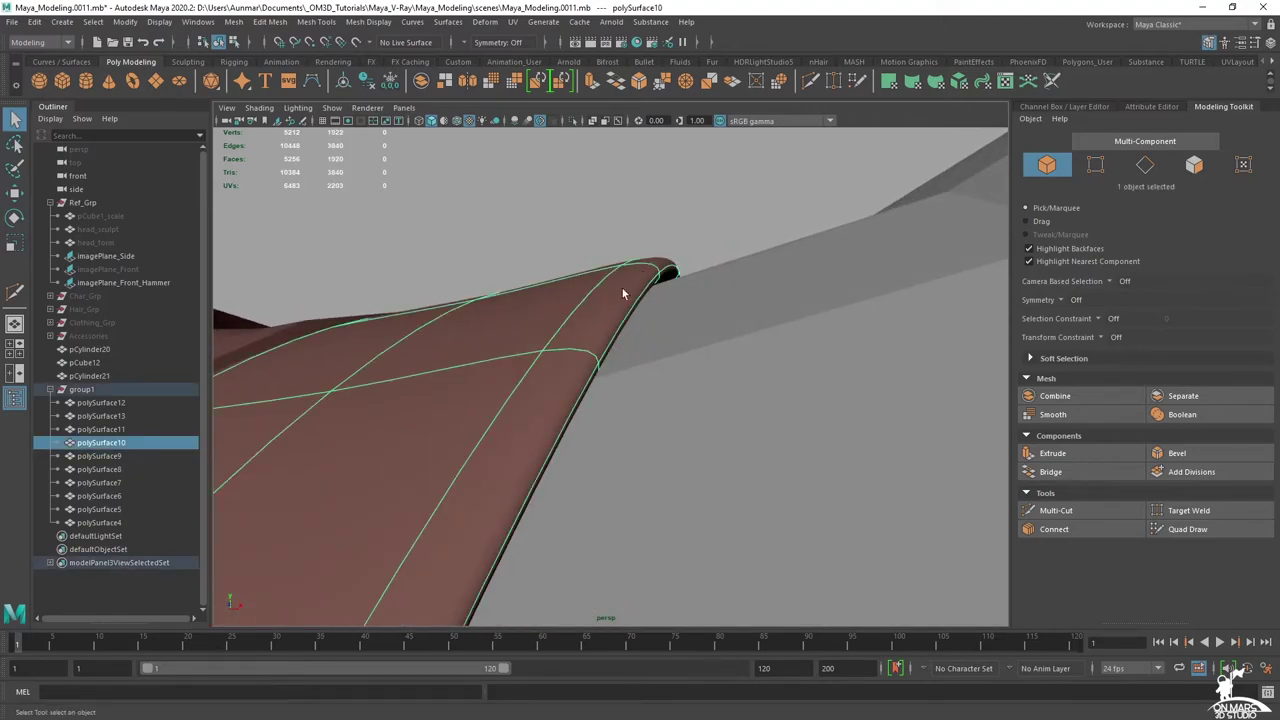
- Step back through the recent changes, redo the rim loop's move, and turn off polySurface10's smooth preview
{"action": "key", "text": "ctrl+z"}
{"action": "key", "text": "ctrl+z"}
{"action": "key", "text": "ctrl+z"}
{"action": "key", "text": "ctrl+z"}
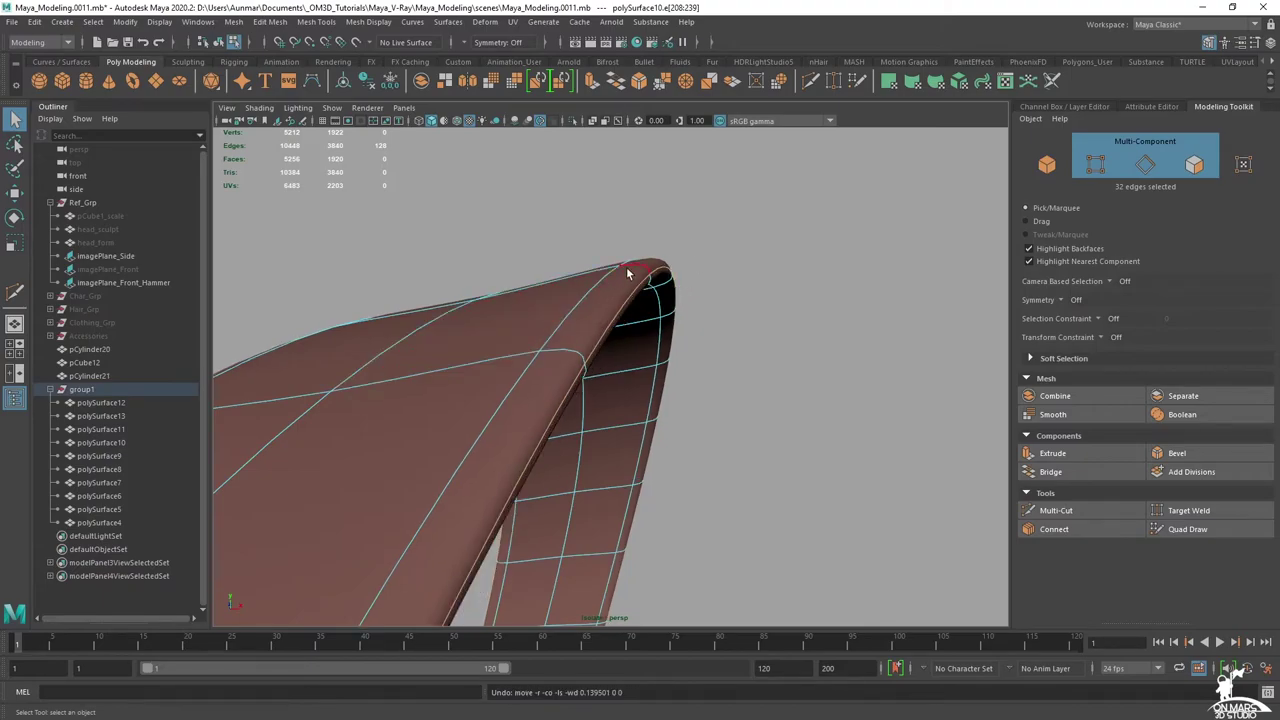
{"action": "key", "text": "shift+z"}
{"action": "right_click_drag", "start_coordinate": [626, 269], "coordinate": [690, 250]}
{"action": "key", "text": "ctrl+1"}
{"action": "key", "text": "1"}
{"action": "left_click_drag", "start_coordinate": [682, 276], "coordinate": [711, 392], "text": "alt"}
- Isolate the neighbouring band polySurface13 and insert an edge loop along the middle of its rim
{"action": "key", "text": "ctrl+1"}
{"action": "left_click", "coordinate": [663, 383]}
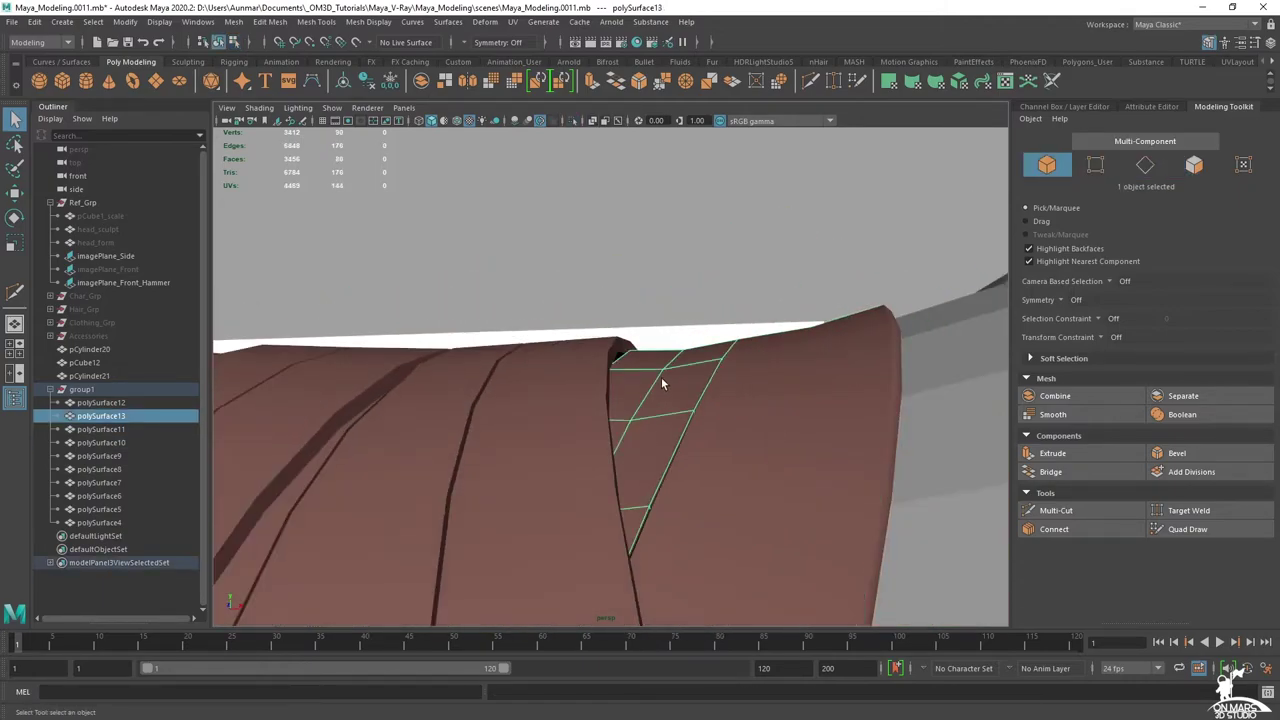
{"action": "key", "text": "ctrl+1"}
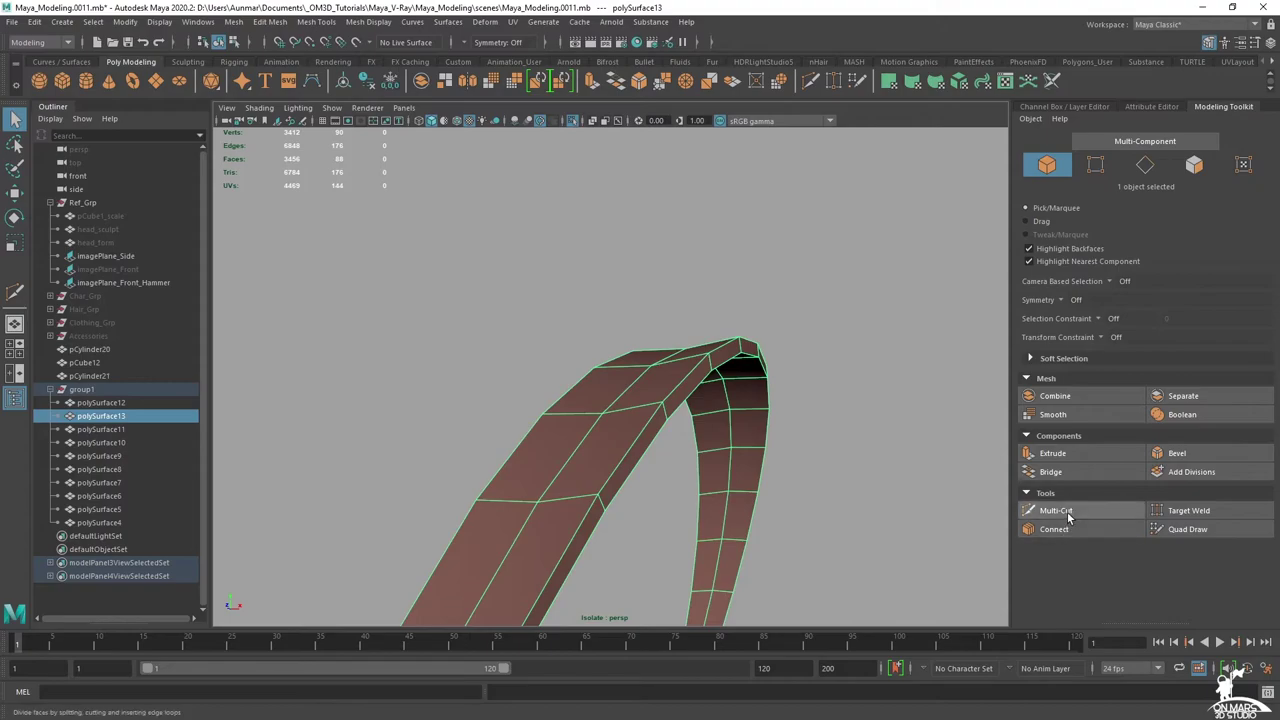
{"action": "left_click", "coordinate": [1067, 514]}
{"action": "left_click", "coordinate": [708, 360], "text": "ctrl"}
- Move polySurface13's new rim loop slightly outward along its normals and bring the other objects back into view
{"action": "key", "text": "q"}
{"action": "double_click", "coordinate": [701, 368]}
{"action": "key", "text": "w"}
{"action": "left_click_drag", "start_coordinate": [694, 389], "coordinate": [674, 428], "text": "alt"}
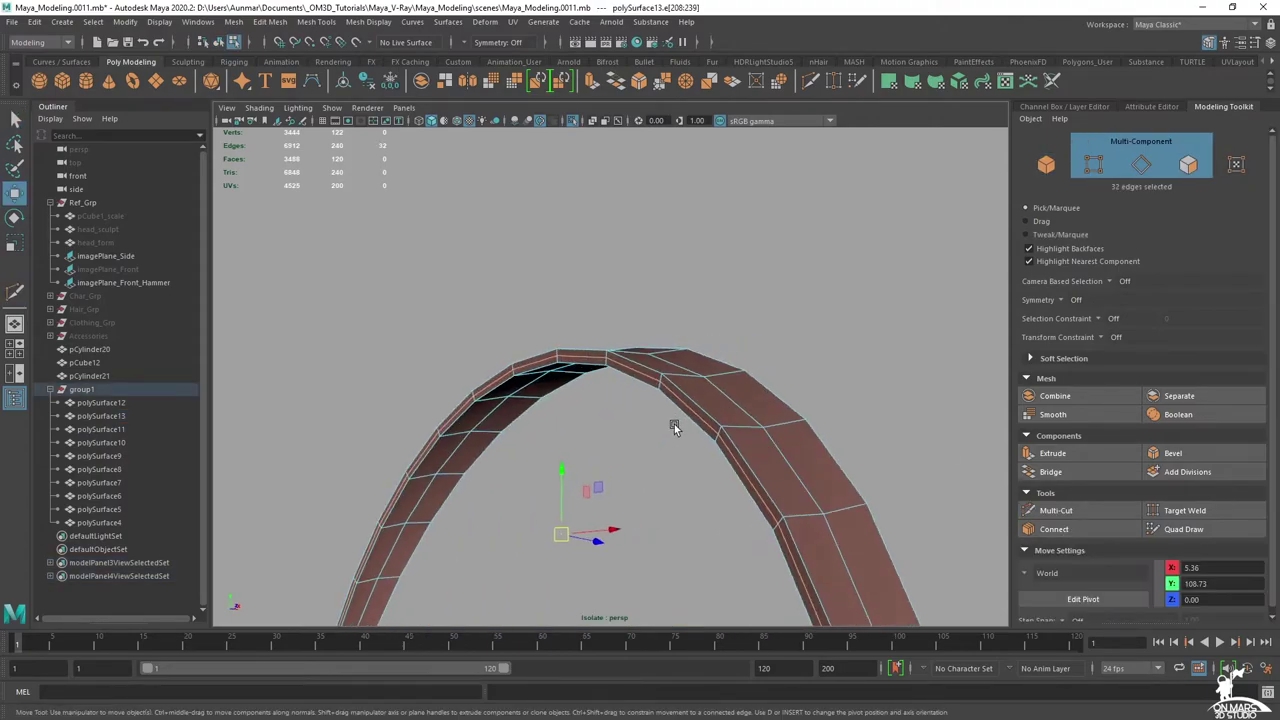
{"action": "middle_click_drag", "start_coordinate": [874, 380], "coordinate": [878, 380], "text": "ctrl"}
{"action": "left_click_drag", "start_coordinate": [652, 373], "coordinate": [602, 373], "text": "alt"}
{"action": "key", "text": "ctrl+1"}
{"action": "left_click_drag", "start_coordinate": [678, 347], "coordinate": [655, 358], "text": "alt"}
- Isolate the band polySurface6 and insert edge loops down its middle and along both rims
{"action": "key", "text": "F8"}
{"action": "key", "text": "q"}
{"action": "left_click", "coordinate": [575, 352]}
{"action": "key", "text": "ctrl+1"}
{"action": "left_click_drag", "start_coordinate": [575, 352], "coordinate": [817, 397], "text": "alt"}
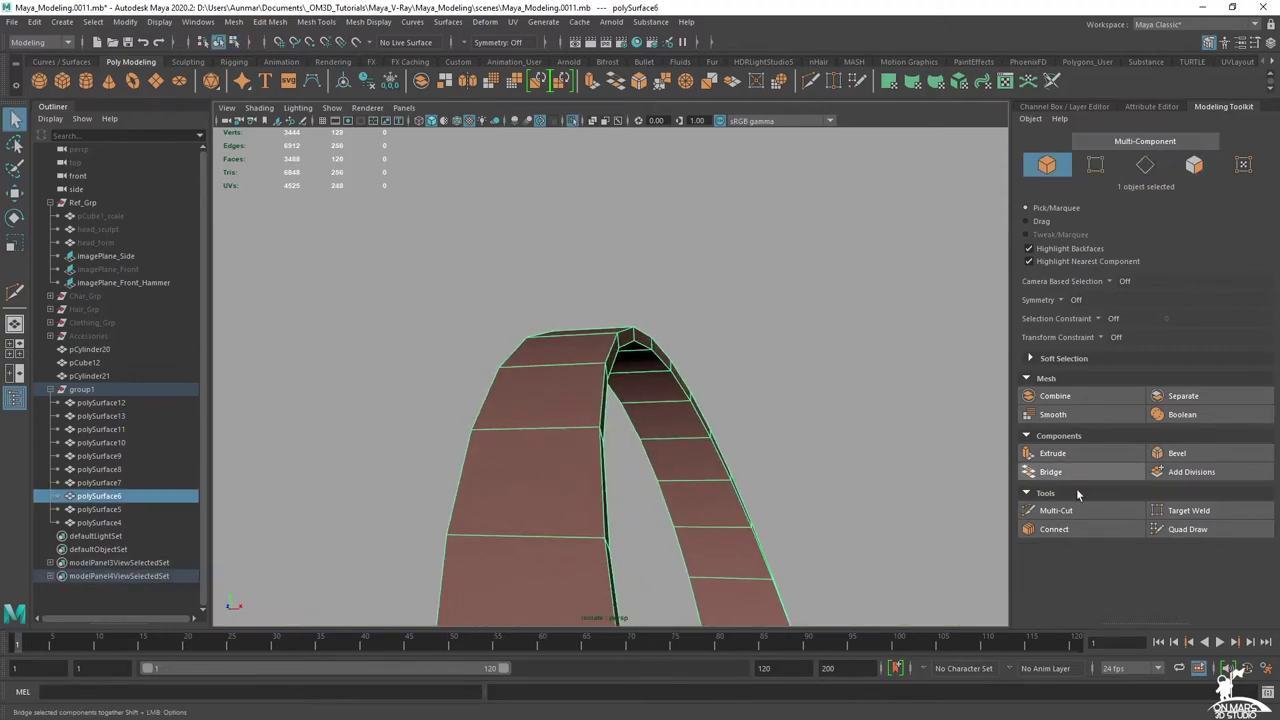
{"action": "left_click", "coordinate": [1055, 510]}
{"action": "middle_click", "coordinate": [547, 360], "text": "ctrl"}
{"action": "left_click_drag", "start_coordinate": [549, 361], "coordinate": [593, 370], "text": "alt"}
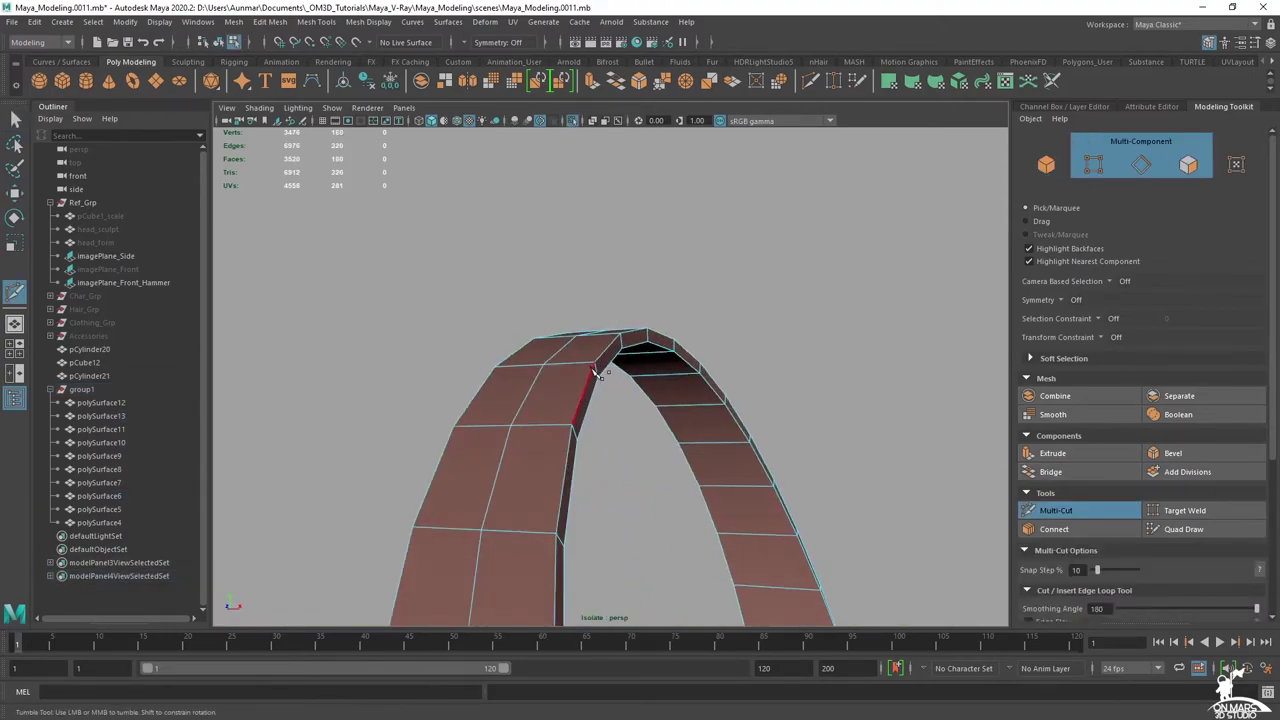
{"action": "left_click_drag", "start_coordinate": [632, 342], "coordinate": [650, 372], "text": "alt"}
{"action": "left_click", "coordinate": [563, 332], "text": "ctrl"}
- Move polySurface6's middle loop and both rim loops outward to bulge the band, and show the other objects
{"action": "key", "text": "q"}
{"action": "key", "text": "w"}
{"action": "left_click_drag", "start_coordinate": [642, 418], "coordinate": [629, 426], "text": "alt"}
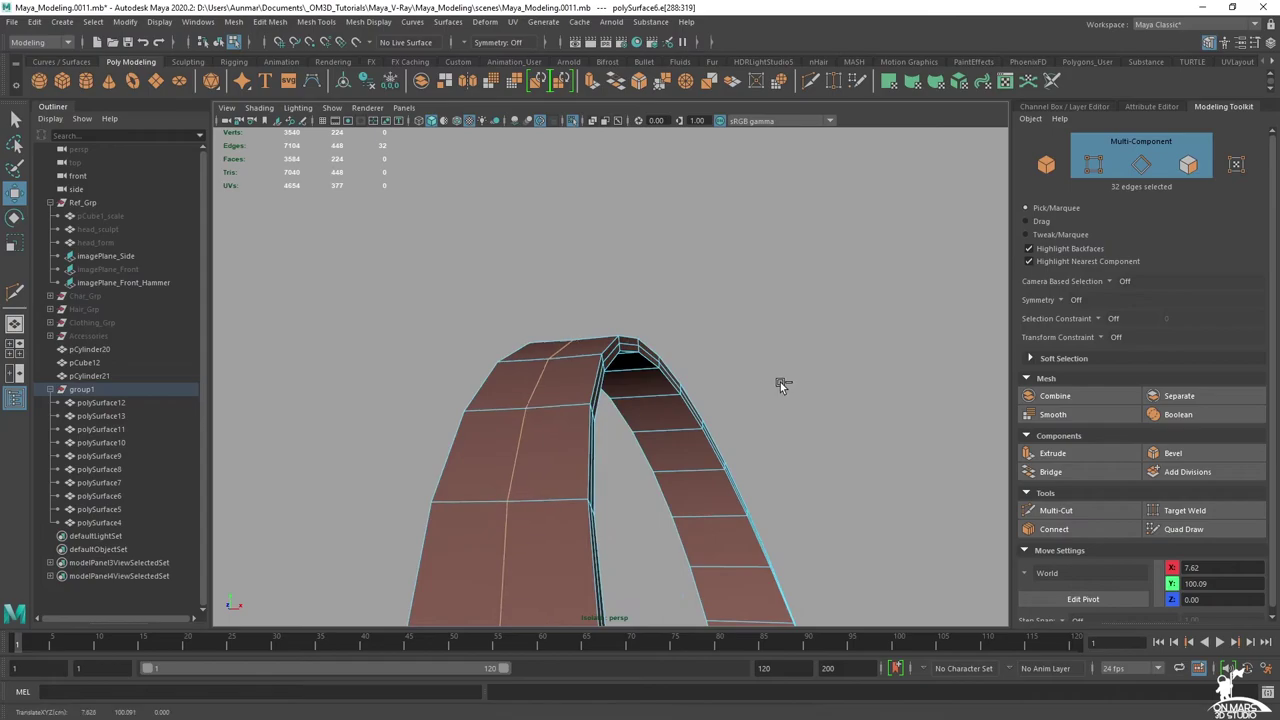
{"action": "key", "text": "q"}
{"action": "mouse_move", "coordinate": [603, 405]}
{"action": "left_mouse_down", "text": "alt"}
{"action": "mouse_move", "coordinate": [626, 390]}
{"action": "mouse_move", "coordinate": [694, 403]}
{"action": "mouse_move", "coordinate": [600, 414]}
{"action": "left_mouse_up", "text": "alt"}
{"action": "key", "text": "w"}
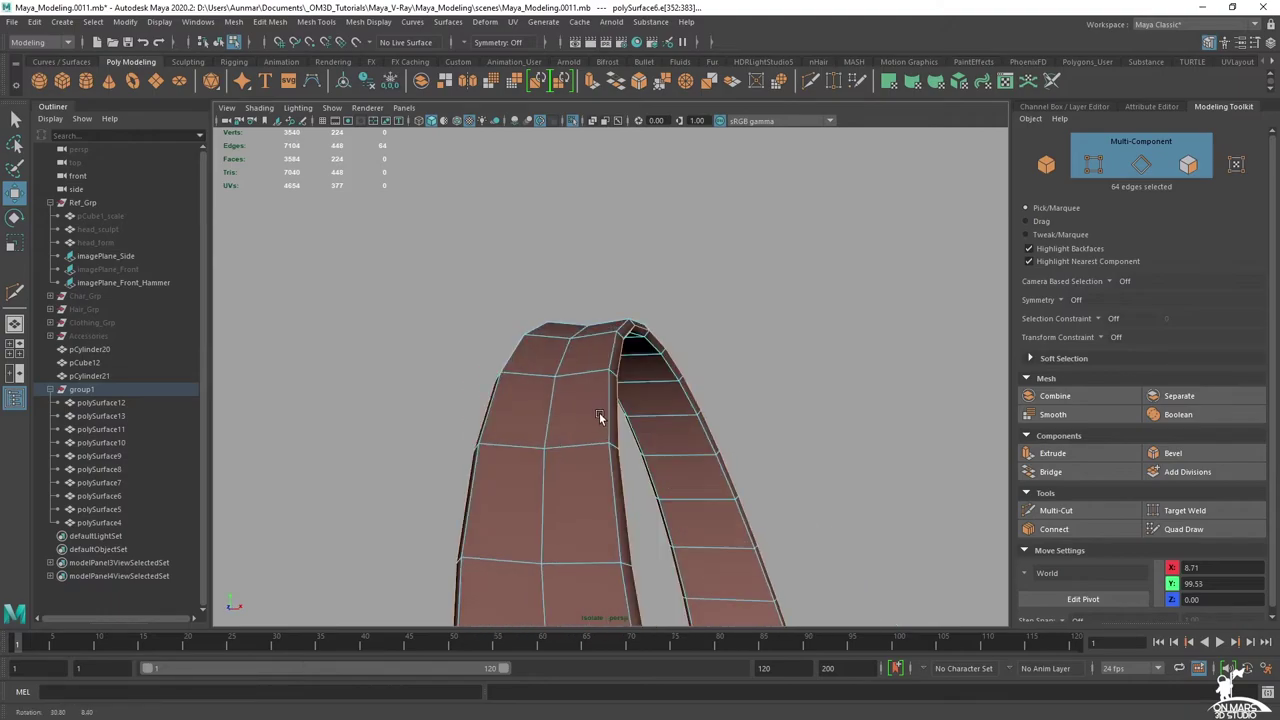
{"action": "key", "text": "ctrl+1"}
{"action": "right_click_drag", "start_coordinate": [603, 415], "coordinate": [629, 410], "text": "alt"}
{"action": "left_click_drag", "start_coordinate": [629, 410], "coordinate": [535, 418], "text": "alt"}
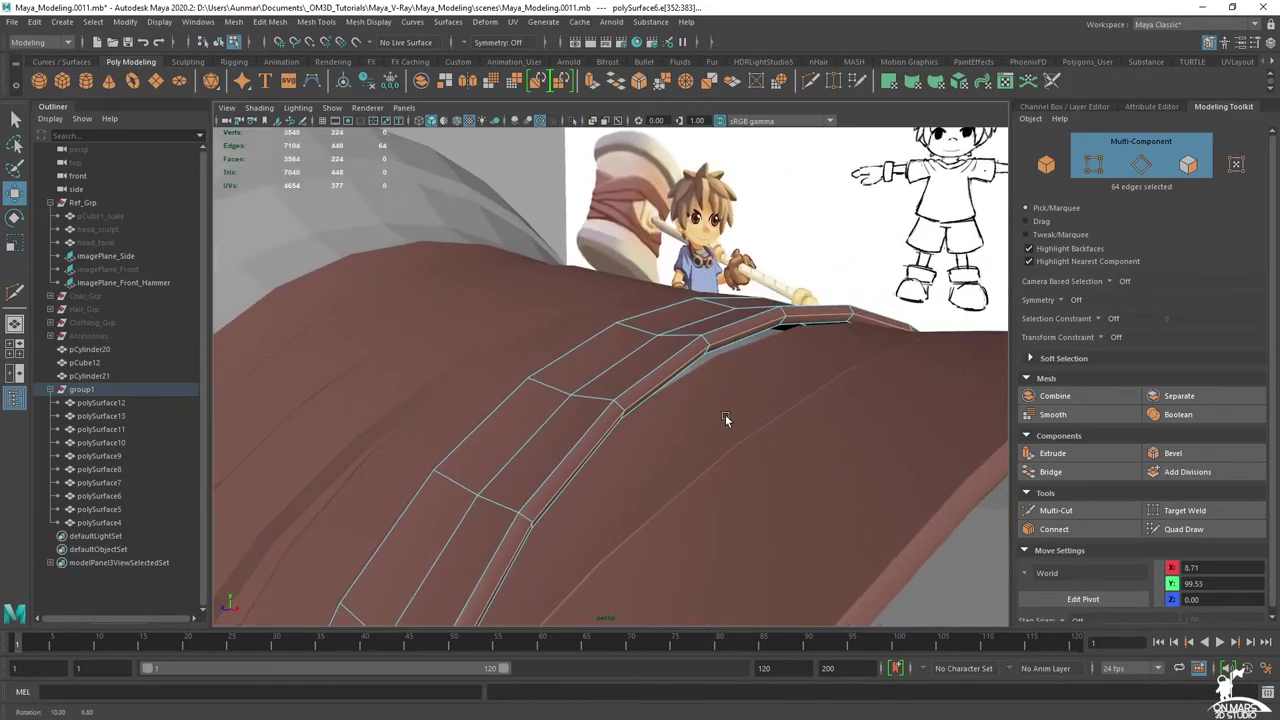
{"action": "left_click_drag", "start_coordinate": [725, 414], "coordinate": [805, 412], "text": "alt"}
- Isolate the bands polySurface11 and polySurface12 and insert a centred edge loop along polySurface12's outer rim
{"action": "left_click", "coordinate": [532, 360]}
{"action": "right_click_drag", "start_coordinate": [545, 341], "coordinate": [592, 320]}
{"action": "key", "text": "q"}
{"action": "left_click_drag", "start_coordinate": [525, 341], "coordinate": [737, 348], "text": "alt"}
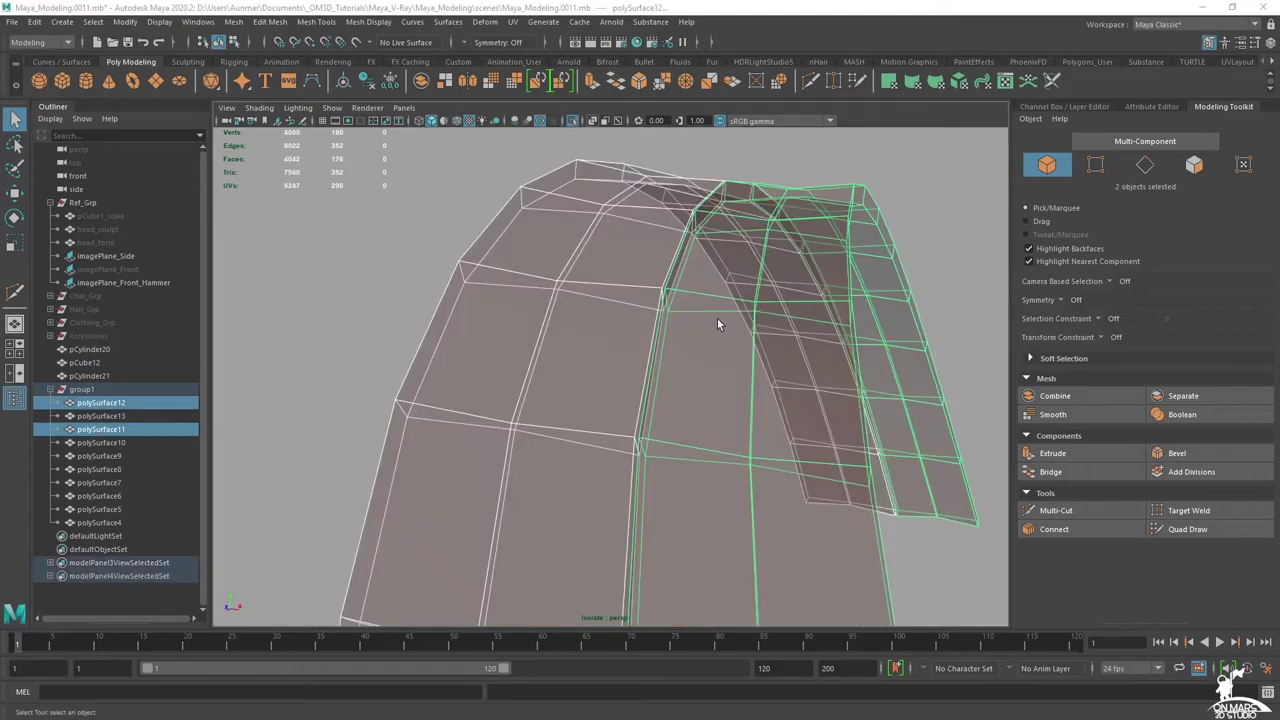
{"action": "key", "text": "alt+x"}
{"action": "left_click_drag", "start_coordinate": [717, 324], "coordinate": [628, 294], "text": "alt"}
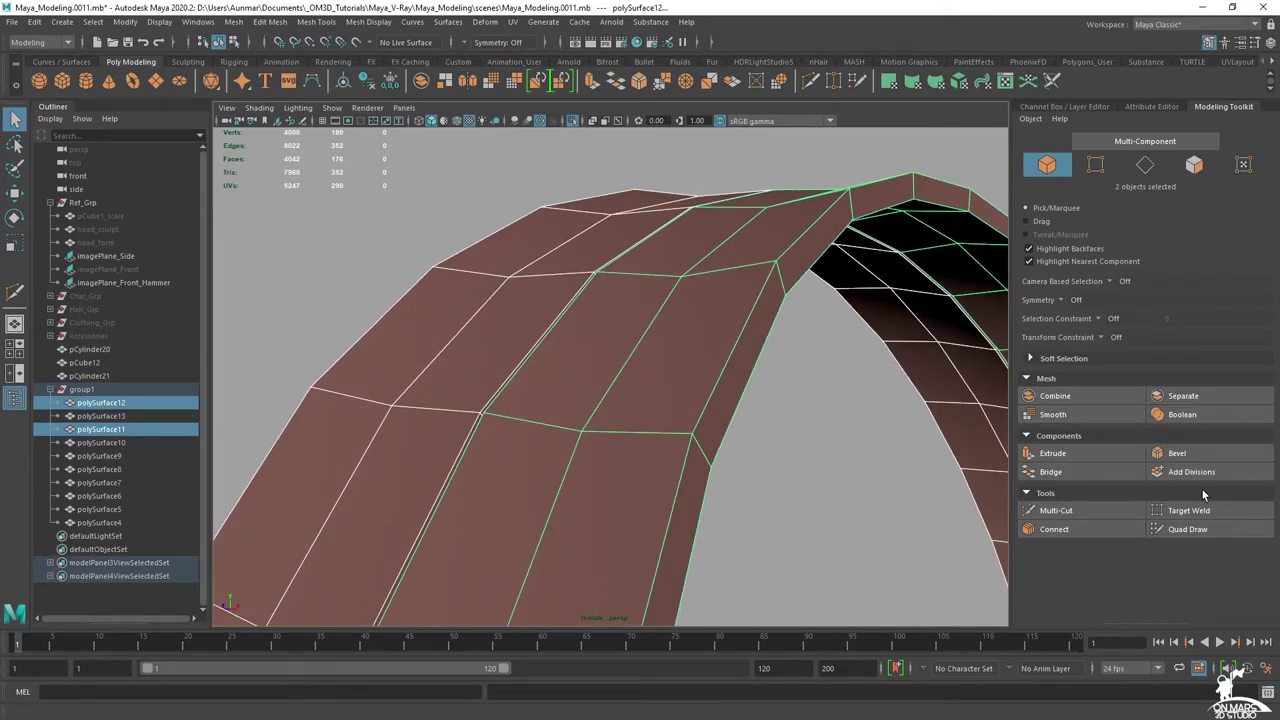
{"action": "right_click", "coordinate": [632, 257], "text": "shift"}
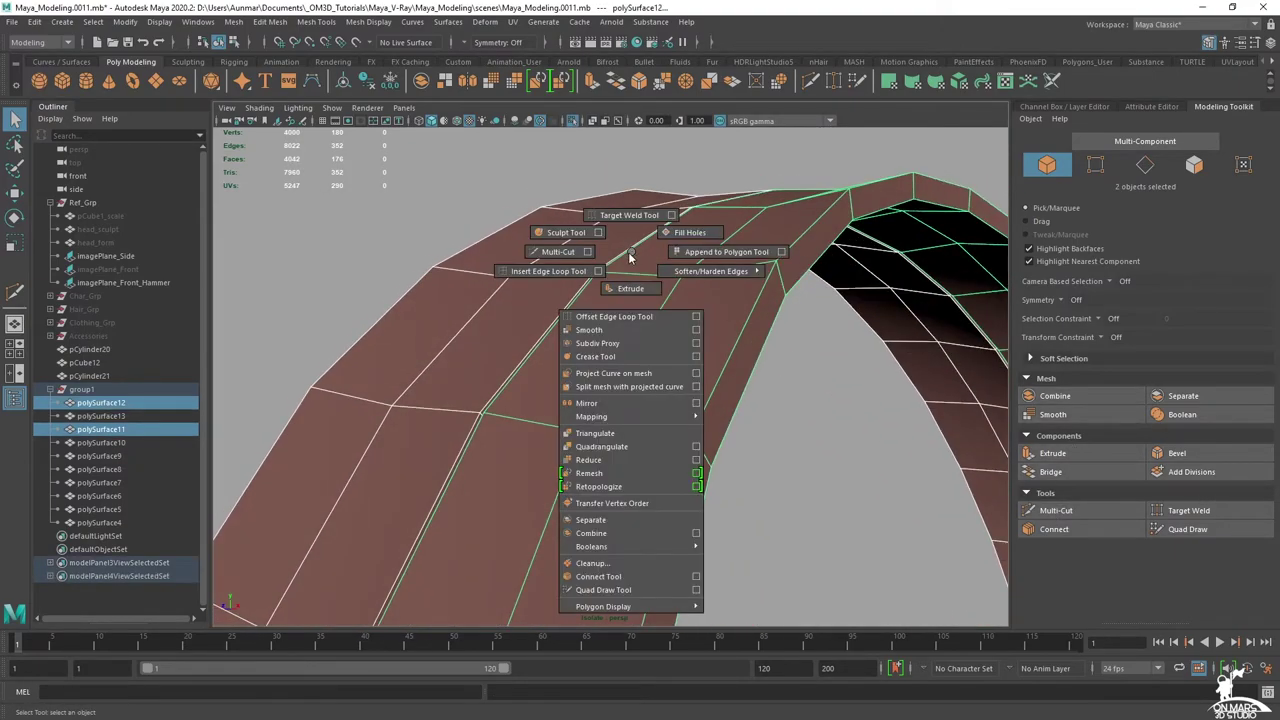
{"action": "right_click_drag", "start_coordinate": [533, 252], "coordinate": [532, 252], "text": "shift"}
{"action": "left_click_drag", "start_coordinate": [686, 324], "coordinate": [568, 322], "text": "alt"}
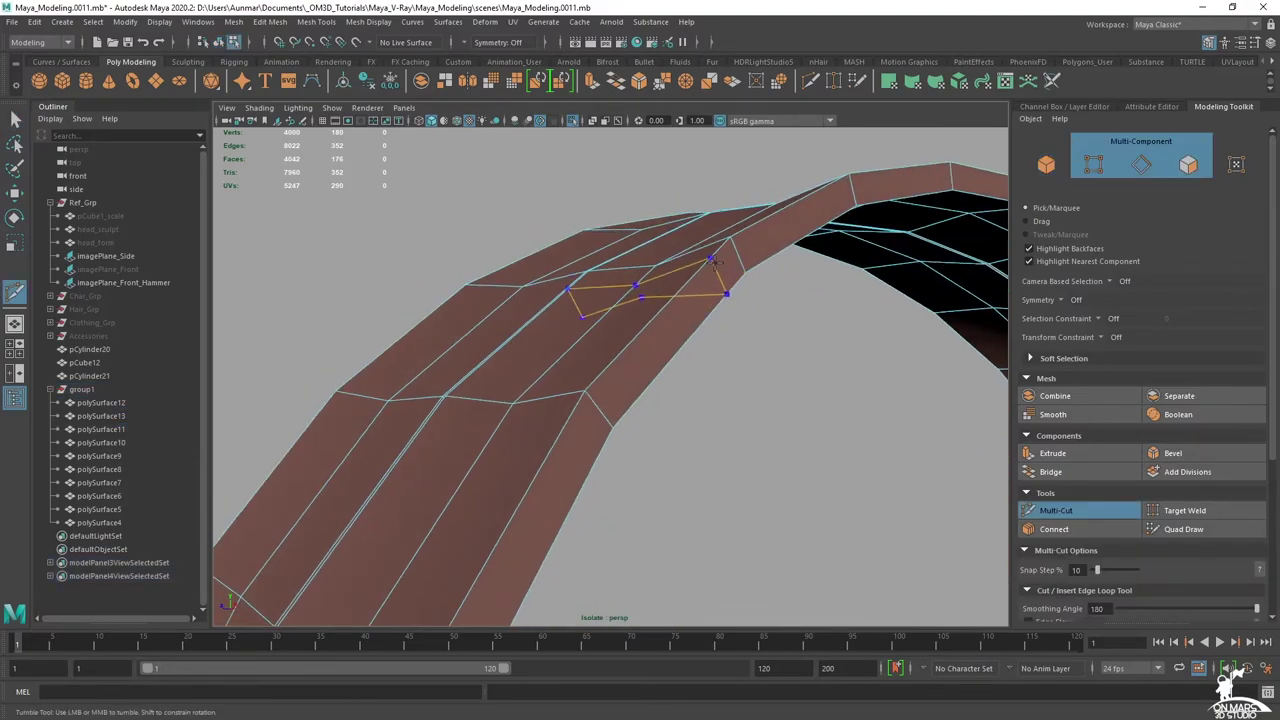
{"action": "middle_click", "coordinate": [738, 256], "text": "ctrl"}
{"action": "left_click_drag", "start_coordinate": [456, 257], "coordinate": [500, 243], "text": "alt"}
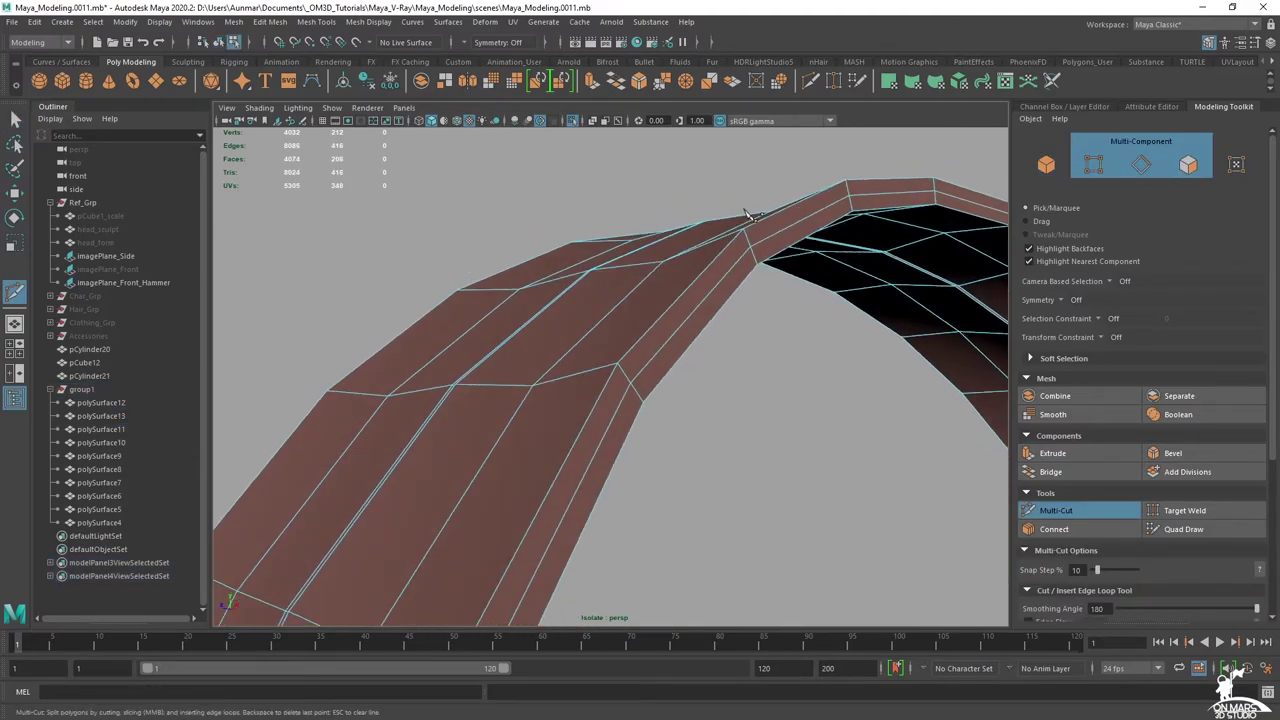
- Insert an edge loop along the outer rim of polySurface11, using X-ray display to reach it
{"action": "left_click_drag", "start_coordinate": [590, 243], "coordinate": [723, 254], "text": "alt"}
{"action": "left_click_drag", "start_coordinate": [540, 278], "coordinate": [591, 283], "text": "alt"}
{"action": "key", "text": "alt+x"}
{"action": "left_click_drag", "start_coordinate": [675, 296], "coordinate": [784, 309], "text": "alt"}
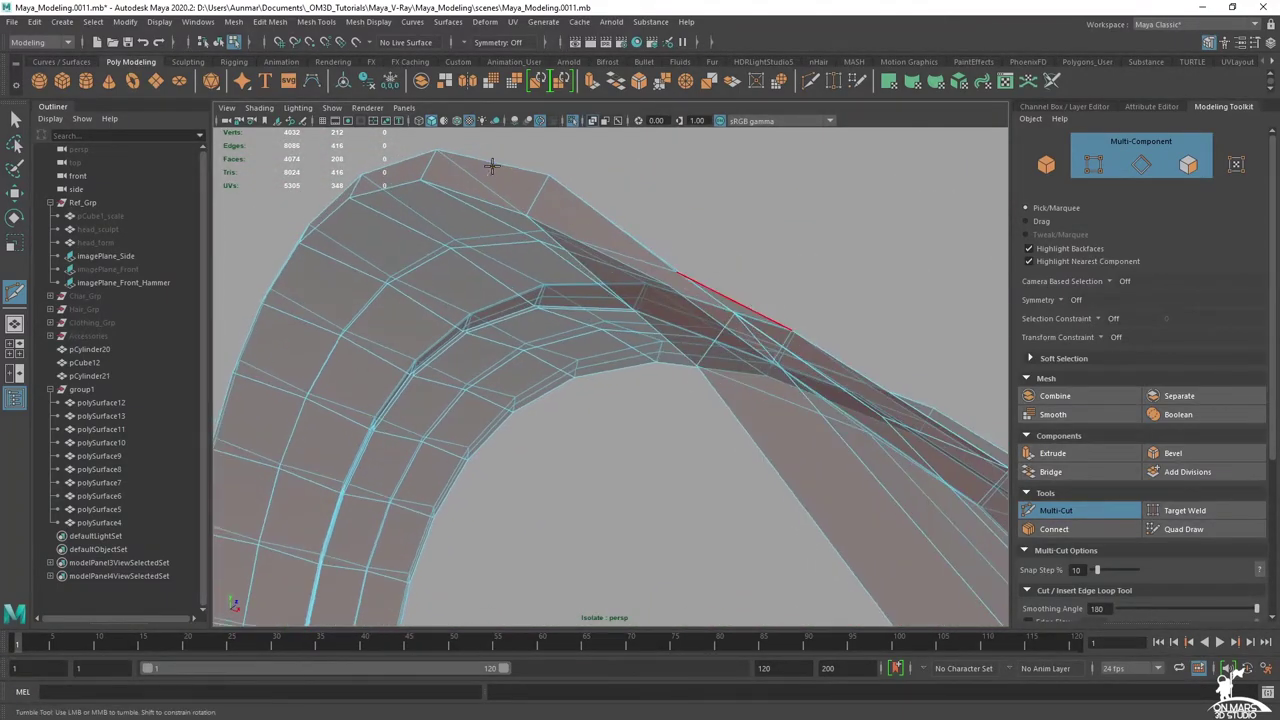
{"action": "left_click", "coordinate": [549, 204], "text": "ctrl"}
{"action": "left_click_drag", "start_coordinate": [706, 266], "coordinate": [608, 272], "text": "alt"}
{"action": "scroll", "coordinate": [608, 300], "scroll_direction": "up", "scroll_amount": 3}
{"action": "left_click", "coordinate": [694, 298]}
{"action": "key", "text": "q"}
{"action": "scroll", "coordinate": [651, 338], "scroll_direction": "down", "scroll_amount": 3}
{"action": "key", "text": "alt+x"}
{"action": "mouse_move", "coordinate": [651, 338]}
{"action": "left_mouse_down", "text": "alt"}
{"action": "mouse_move", "coordinate": [690, 325]}
{"action": "mouse_move", "coordinate": [666, 265]}
{"action": "left_mouse_up", "text": "alt"}
{"action": "key", "text": "F10"}
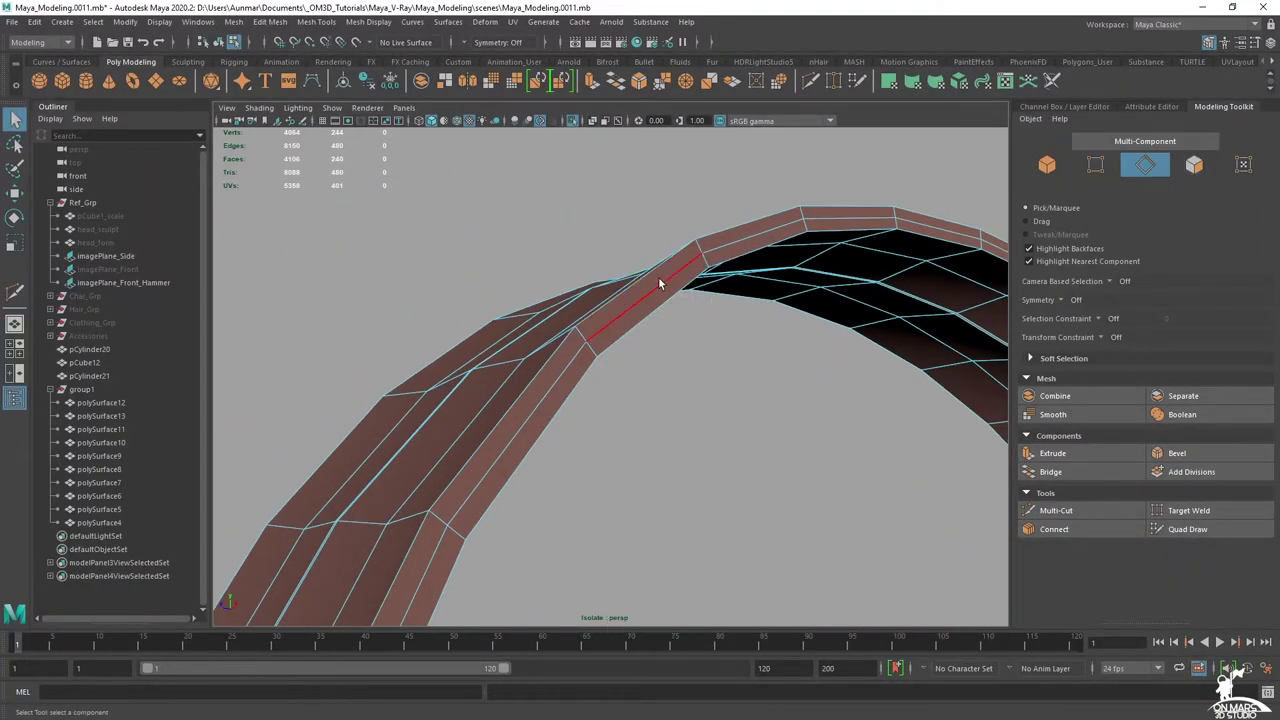
- Move the new rim loops of polySurface11 and polySurface12 slightly outward along their normals
{"action": "double_click", "coordinate": [658, 276]}
{"action": "left_click_drag", "start_coordinate": [562, 351], "coordinate": [757, 375], "text": "alt"}
{"action": "key", "text": "alt+x"}
{"action": "right_click_drag", "start_coordinate": [655, 271], "coordinate": [787, 446], "text": "alt"}
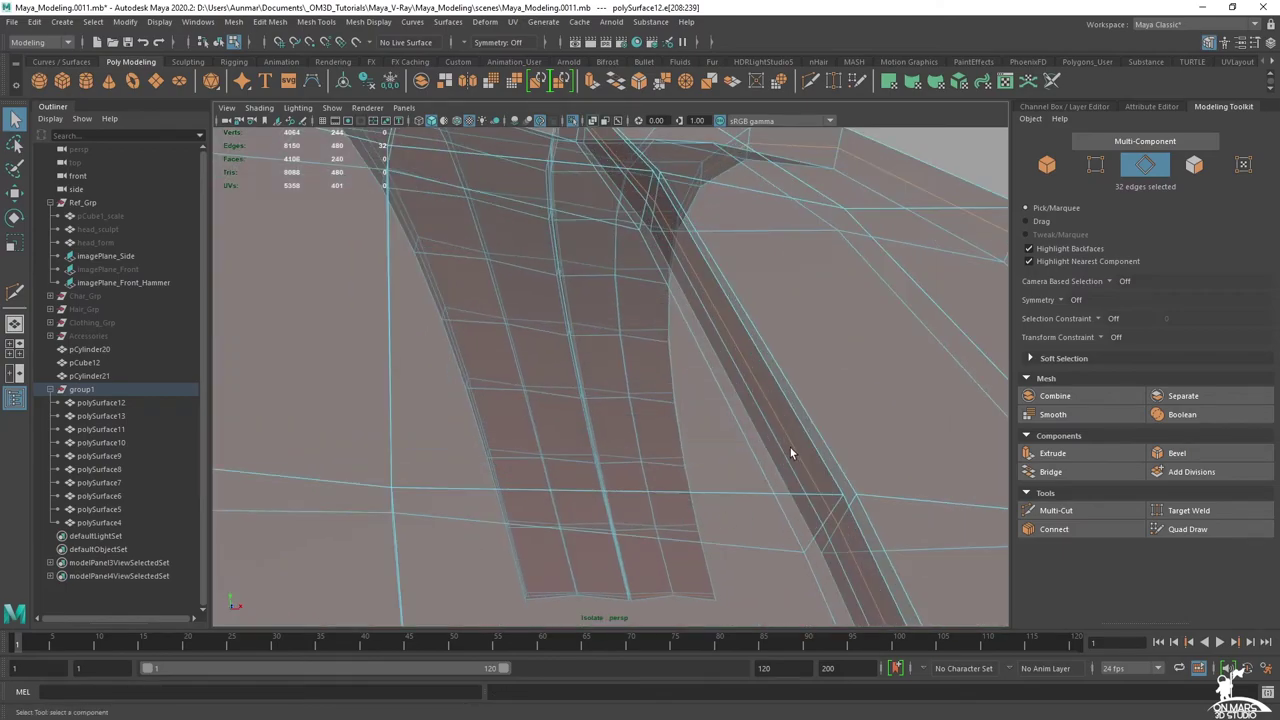
{"action": "middle_click_drag", "start_coordinate": [787, 446], "coordinate": [725, 383], "text": "alt"}
{"action": "left_click_drag", "start_coordinate": [707, 423], "coordinate": [528, 428], "text": "alt"}
{"action": "right_click_drag", "start_coordinate": [553, 428], "coordinate": [583, 420], "text": "alt"}
{"action": "key", "text": "alt+x"}
{"action": "key", "text": "w"}
{"action": "left_click_drag", "start_coordinate": [583, 420], "coordinate": [720, 374], "text": "alt"}
{"action": "middle_click_drag", "start_coordinate": [918, 345], "coordinate": [921, 345], "text": "ctrl"}
{"action": "left_click_drag", "start_coordinate": [680, 334], "coordinate": [581, 317], "text": "alt"}
{"action": "key", "text": "q"}
{"action": "key", "text": "F8"}
- Examine the refined bands polySurface11 and polySurface12 up close and within the whole hammer head
{"action": "left_click", "coordinate": [585, 317]}
{"action": "left_click", "coordinate": [751, 290]}
{"action": "left_click", "coordinate": [561, 287]}
{"action": "left_click", "coordinate": [694, 291]}
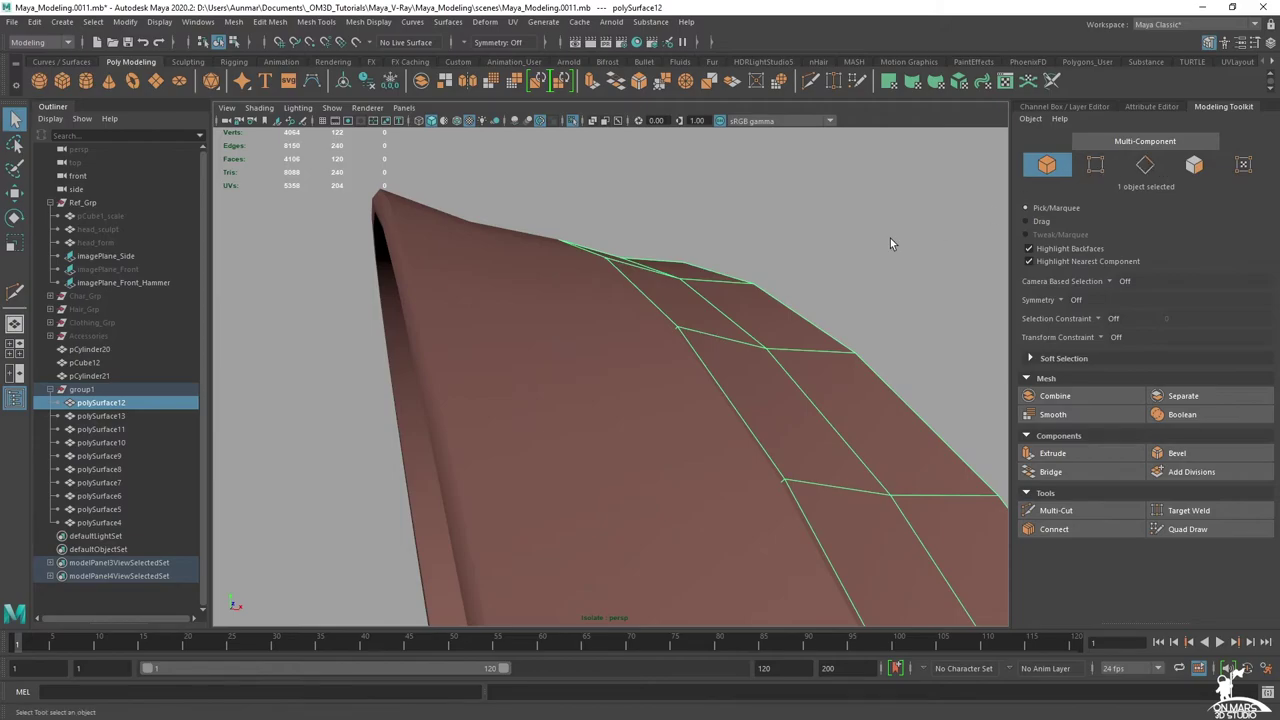
{"action": "left_click_drag", "start_coordinate": [702, 293], "coordinate": [622, 330]}
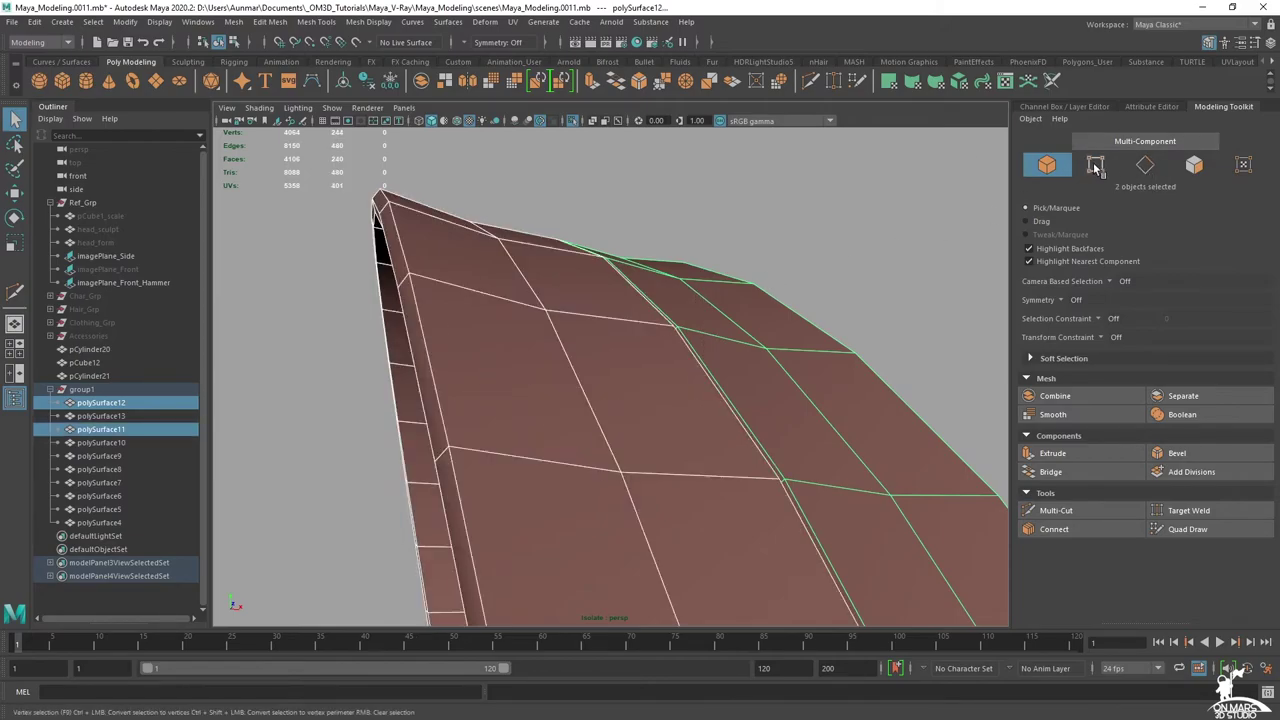
{"action": "left_click", "coordinate": [1095, 168]}
{"action": "left_click_drag", "start_coordinate": [720, 303], "coordinate": [614, 203], "text": "alt"}
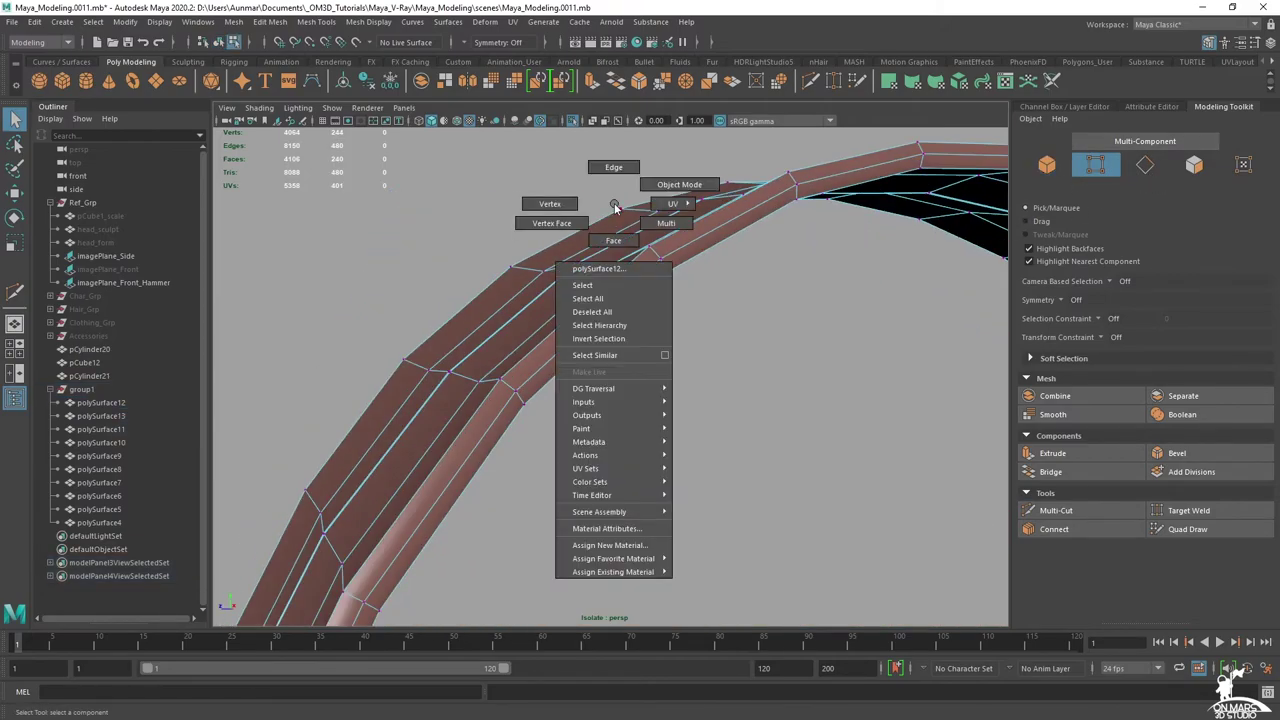
{"action": "key", "text": "F8"}
{"action": "key", "text": "ctrl+1"}
{"action": "left_click_drag", "start_coordinate": [761, 235], "coordinate": [694, 294], "text": "alt"}
{"action": "scroll", "coordinate": [694, 294], "scroll_direction": "down", "scroll_amount": 5}
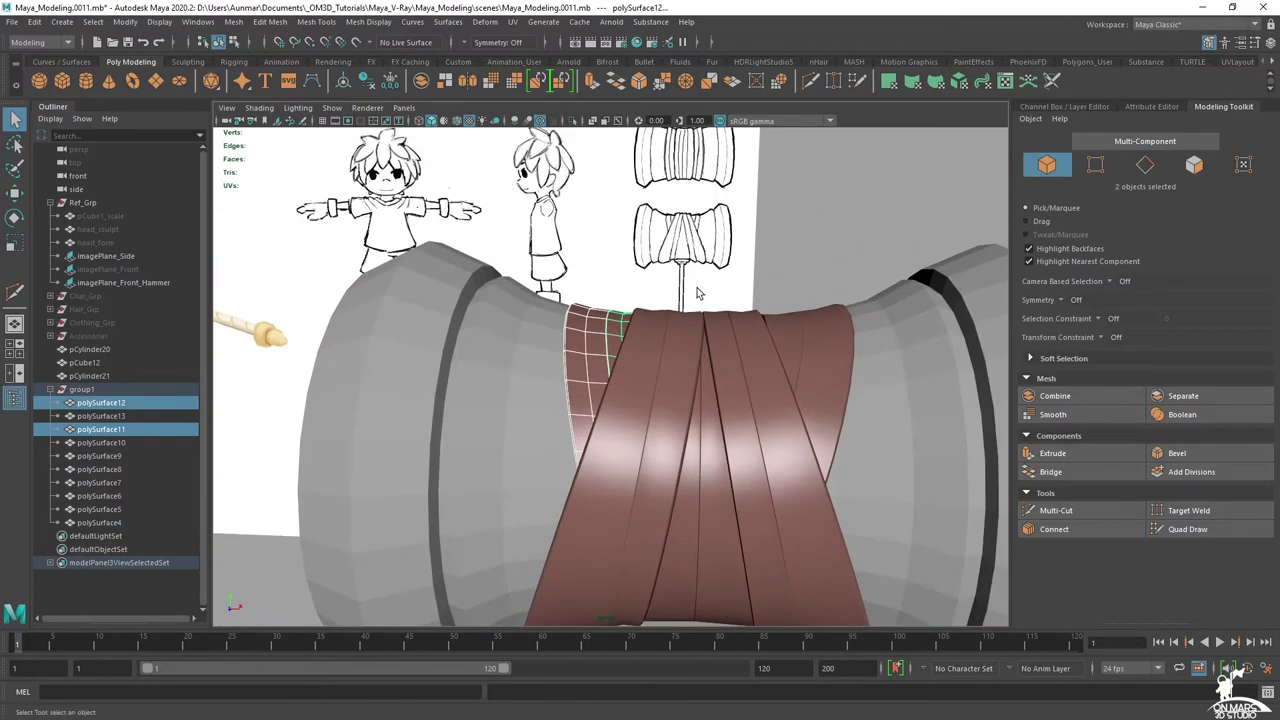
{"action": "scroll", "coordinate": [694, 294], "scroll_direction": "down", "scroll_amount": 2}
{"action": "scroll", "coordinate": [777, 371], "scroll_direction": "up", "scroll_amount": 4}
{"action": "left_click_drag", "start_coordinate": [777, 371], "coordinate": [677, 325], "text": "alt"}
- Select all ten bands of the wrap together to check their wireframes, and clear the selection
{"action": "left_click", "coordinate": [740, 176]}
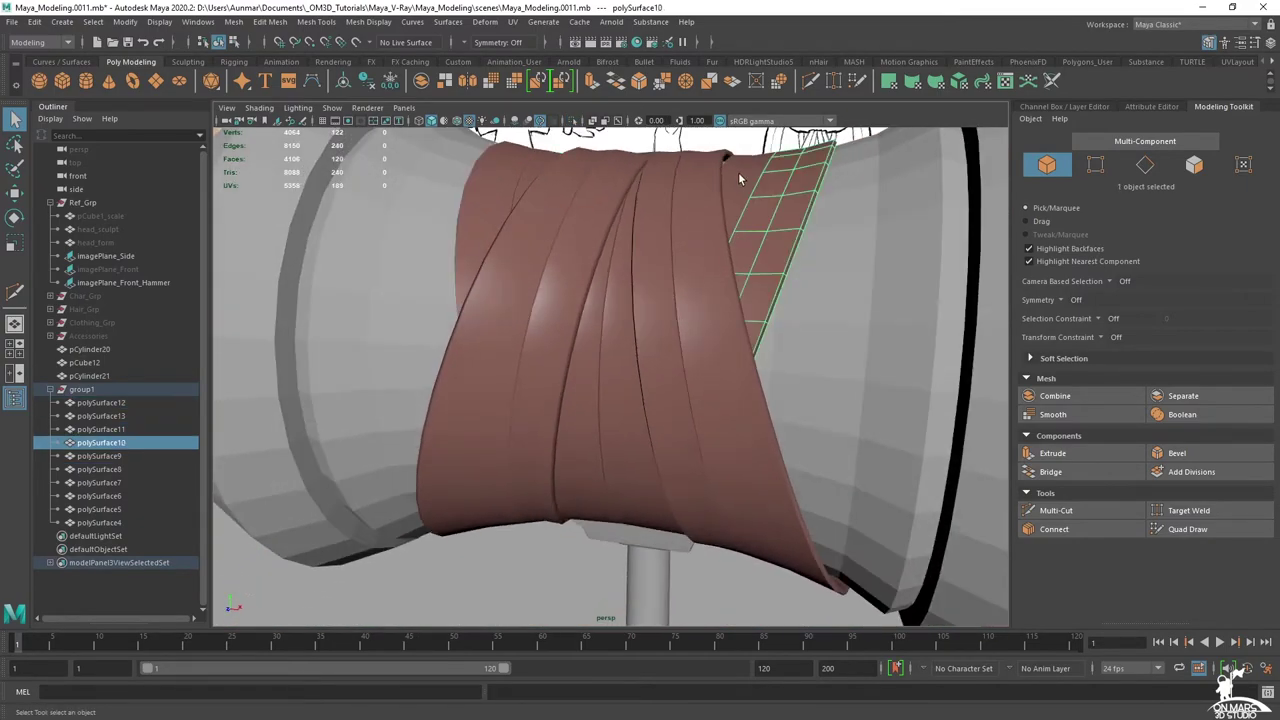
{"action": "left_click", "coordinate": [697, 213], "text": "shift"}
{"action": "left_click", "coordinate": [645, 248], "text": "shift"}
{"action": "left_click", "coordinate": [615, 274], "text": "shift"}
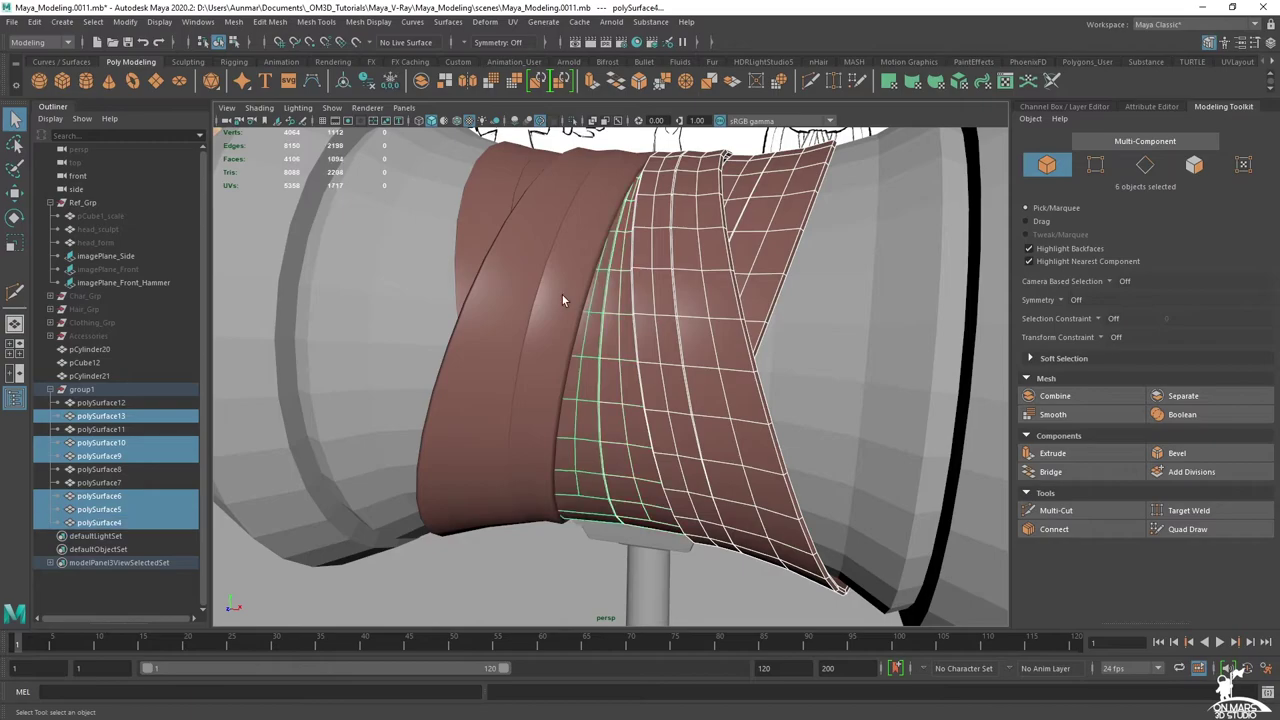
{"action": "left_click", "coordinate": [562, 295], "text": "shift"}
{"action": "left_click", "coordinate": [507, 298], "text": "shift"}
{"action": "left_click", "coordinate": [503, 204], "text": "shift"}
{"action": "left_click", "coordinate": [532, 173], "text": "shift"}
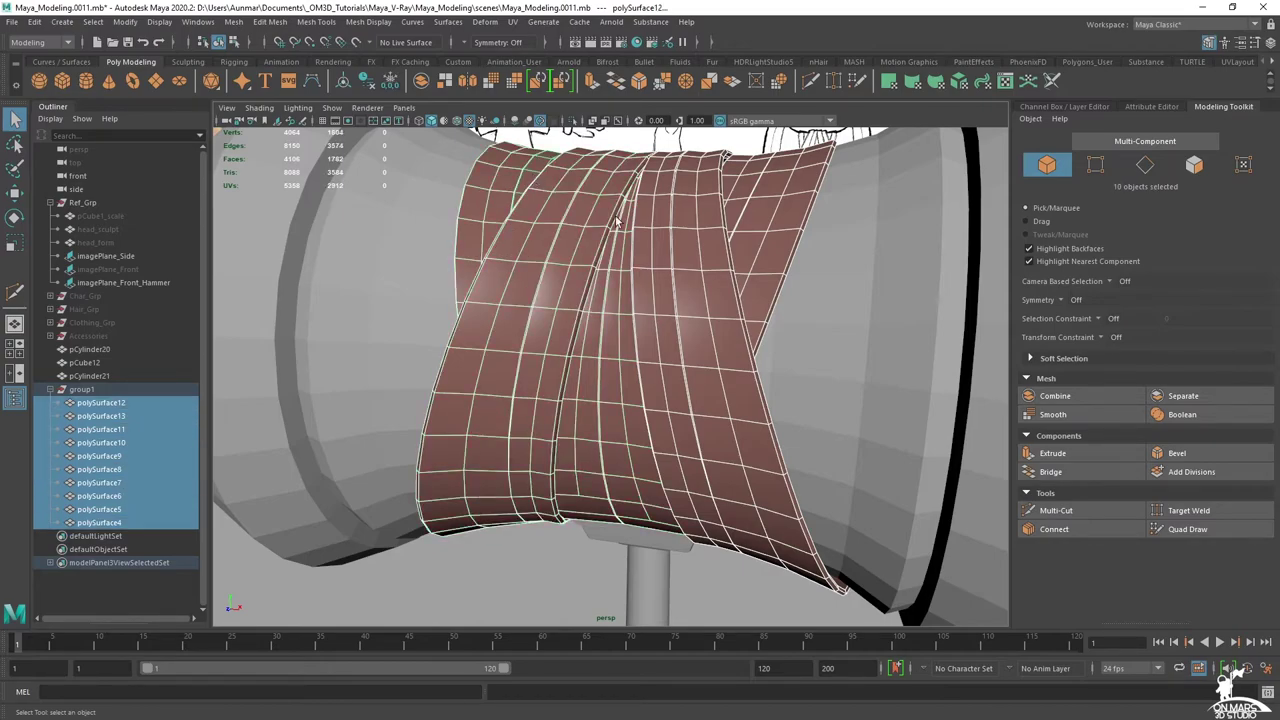
{"action": "scroll", "coordinate": [575, 196], "scroll_direction": "down", "scroll_amount": 5}
{"action": "left_click", "coordinate": [842, 335], "text": "shift"}
{"action": "left_click_drag", "start_coordinate": [923, 327], "coordinate": [878, 368], "text": "alt"}
{"action": "left_click", "coordinate": [951, 483]}
- Move the inner vertices of polySurface5's two lowest rows sideways, away from the centre seam above the handle block
{"action": "left_click_drag", "start_coordinate": [768, 452], "coordinate": [613, 426], "text": "alt"}
{"action": "middle_click_drag", "start_coordinate": [613, 426], "coordinate": [620, 282], "text": "alt"}
{"action": "left_click", "coordinate": [620, 277]}
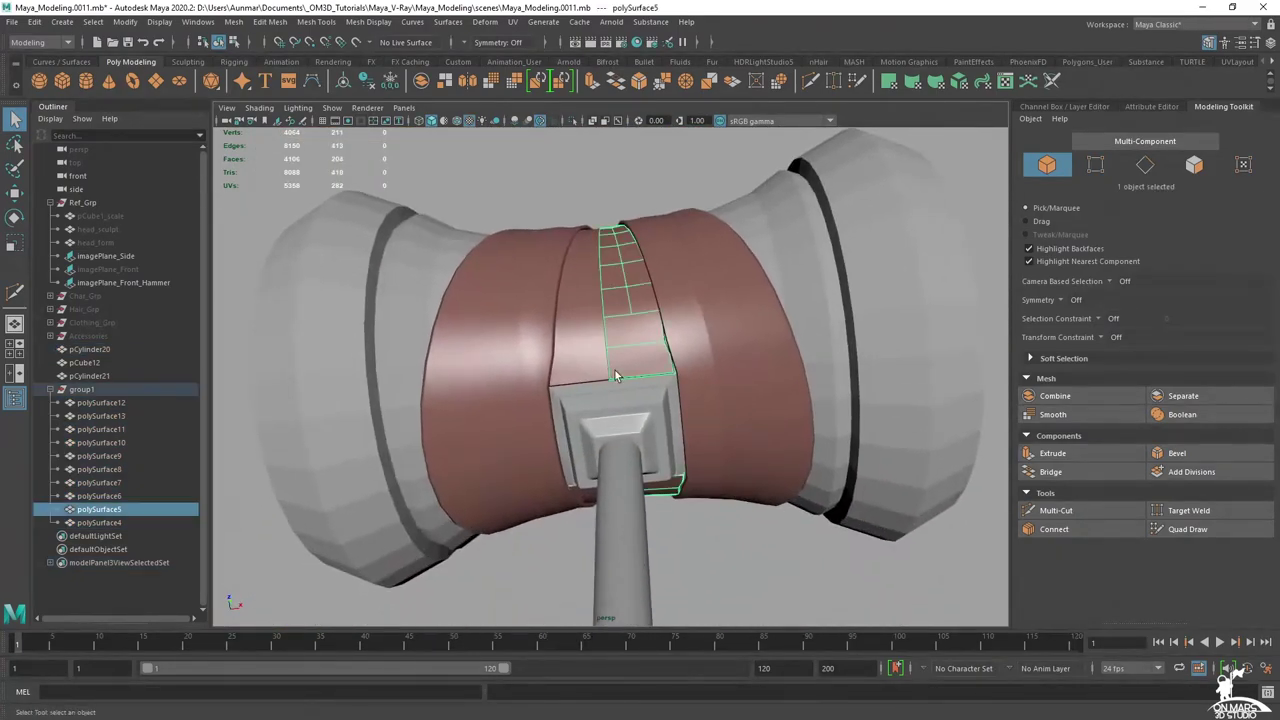
{"action": "scroll", "coordinate": [639, 345], "scroll_direction": "up", "scroll_amount": 8}
{"action": "left_click", "coordinate": [534, 282], "text": "shift"}
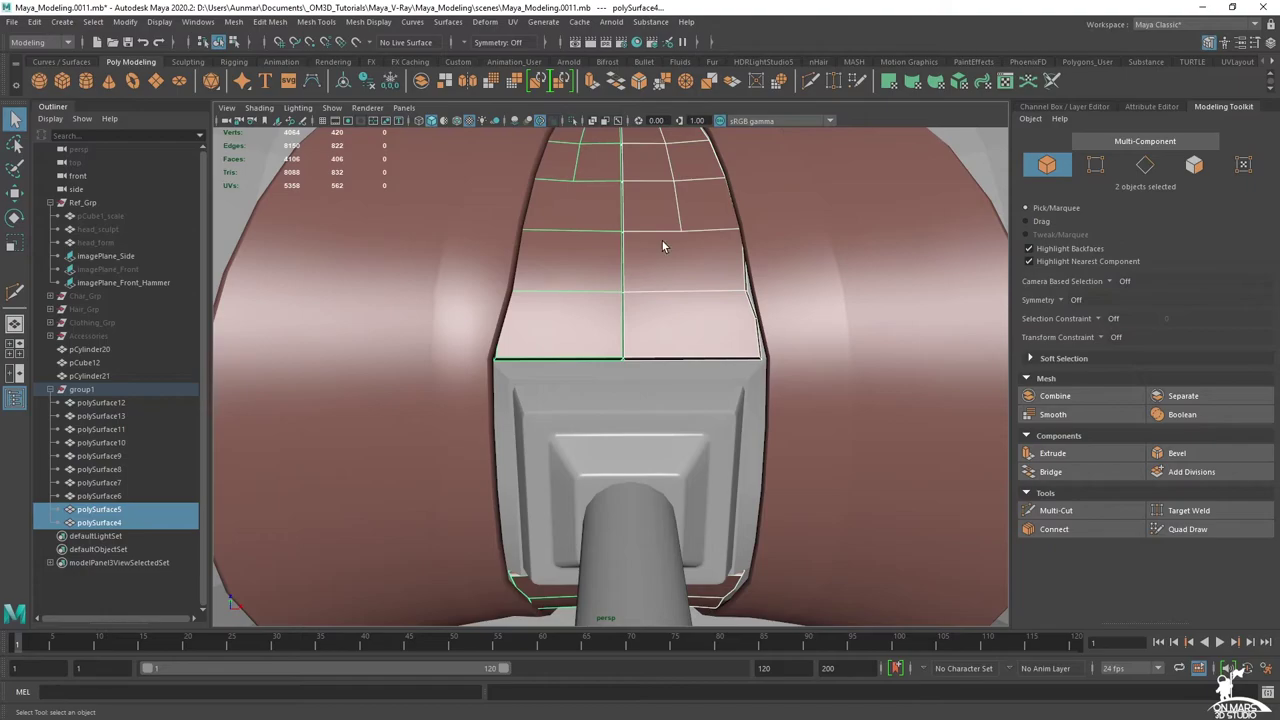
{"action": "middle_click_drag", "start_coordinate": [652, 217], "coordinate": [637, 255], "text": "alt"}
{"action": "right_click_drag", "start_coordinate": [653, 291], "coordinate": [621, 292]}
{"action": "left_click_drag", "start_coordinate": [611, 262], "coordinate": [598, 246]}
{"action": "right_click_drag", "start_coordinate": [671, 221], "coordinate": [718, 204]}
{"action": "right_click_drag", "start_coordinate": [692, 284], "coordinate": [640, 285]}
{"action": "left_click_drag", "start_coordinate": [787, 411], "coordinate": [571, 378]}
{"action": "key", "text": "w"}
{"action": "left_click_drag", "start_coordinate": [716, 393], "coordinate": [596, 314]}
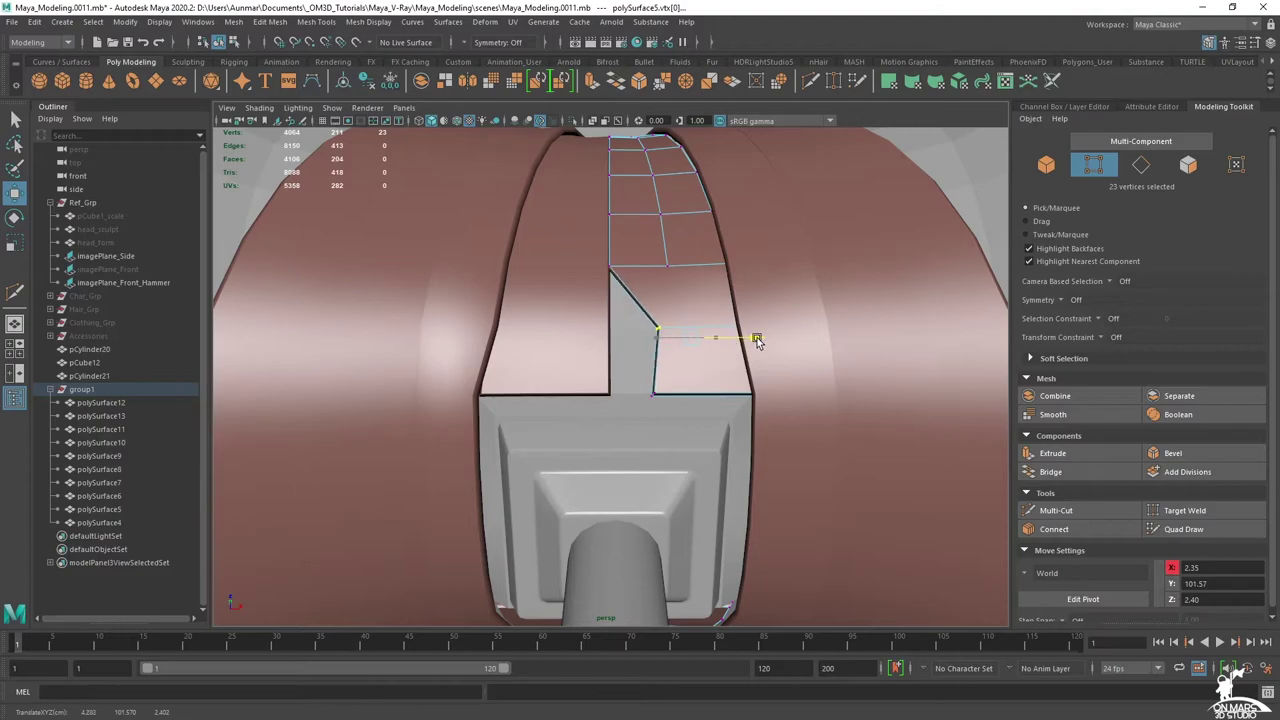
- Shift the third-row inner vertices of polySurface5 outward and adjust the second row to form an even slanted edge
{"action": "left_click_drag", "start_coordinate": [800, 273], "coordinate": [585, 252]}
{"action": "left_click_drag", "start_coordinate": [708, 270], "coordinate": [718, 270]}
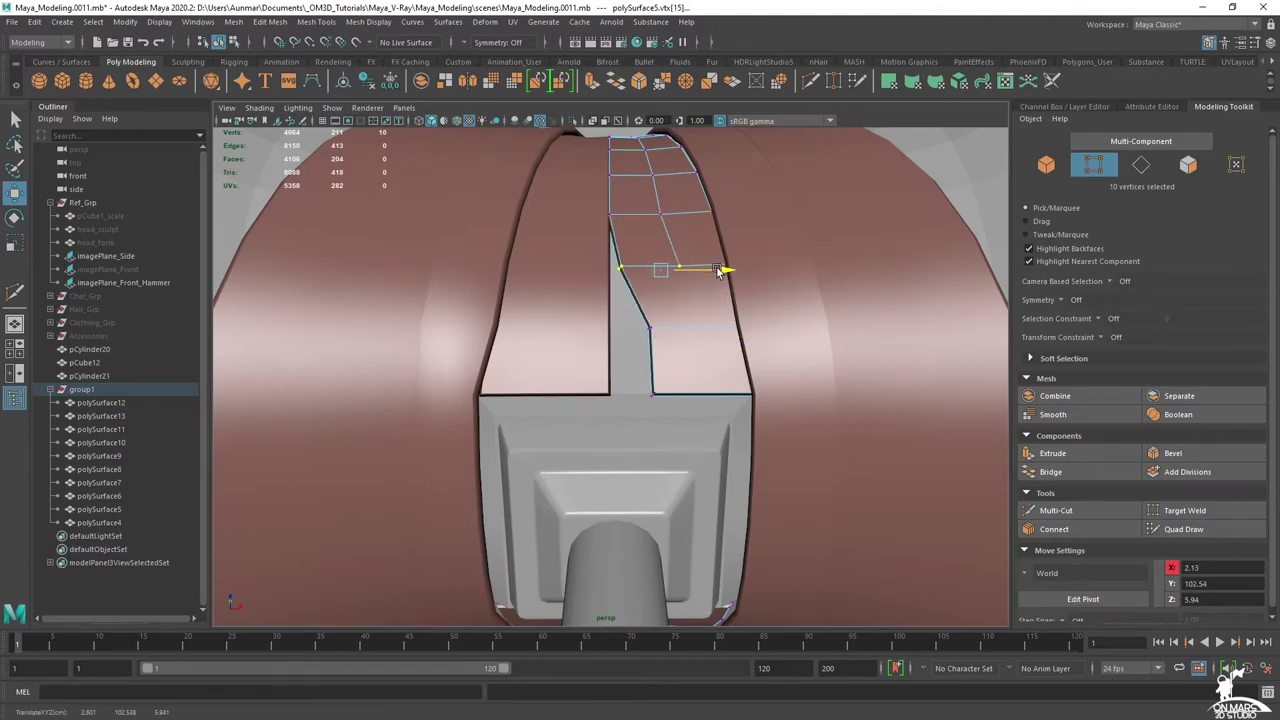
{"action": "left_click", "coordinate": [687, 342]}
{"action": "left_click_drag", "start_coordinate": [708, 333], "coordinate": [698, 331]}
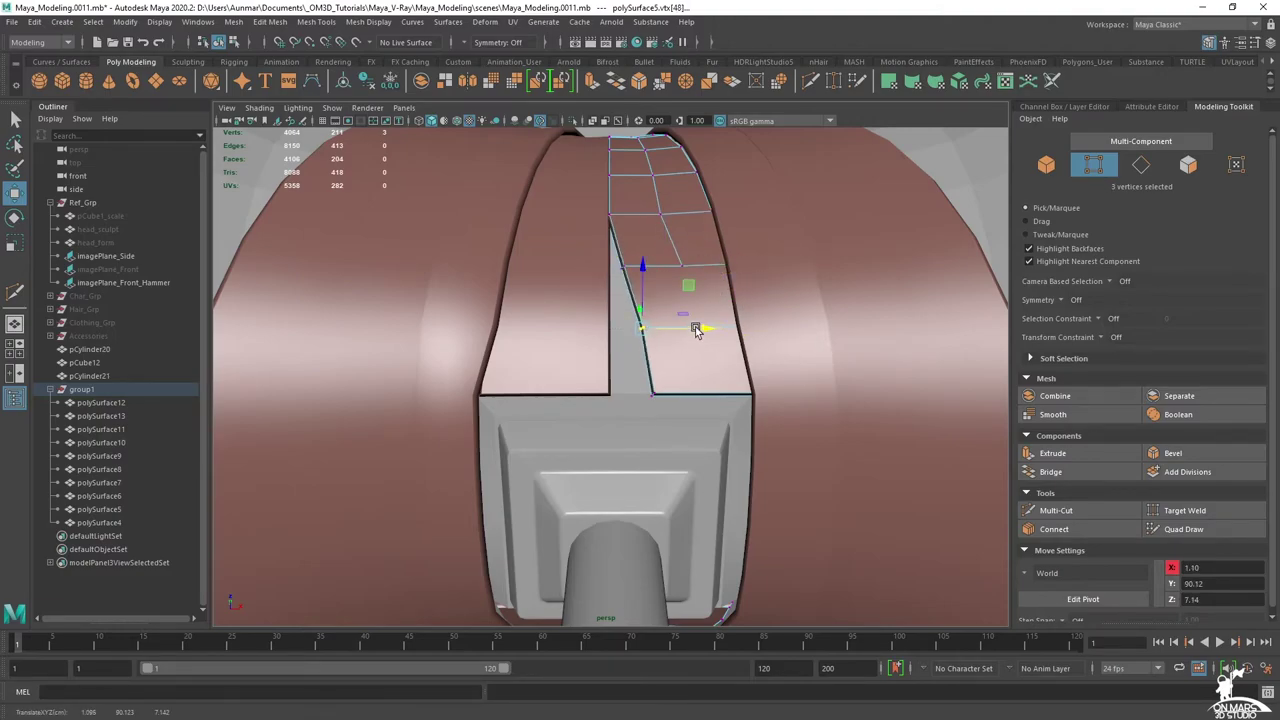
- Move the lower inner vertices of polySurface4 away from the centre seam, mirroring the slanted edge of polySurface5
{"action": "left_click", "coordinate": [575, 290]}
{"action": "right_click_drag", "start_coordinate": [558, 293], "coordinate": [510, 293]}
{"action": "left_click_drag", "start_coordinate": [427, 378], "coordinate": [427, 379]}
{"action": "left_click_drag", "start_coordinate": [606, 400], "coordinate": [585, 402]}
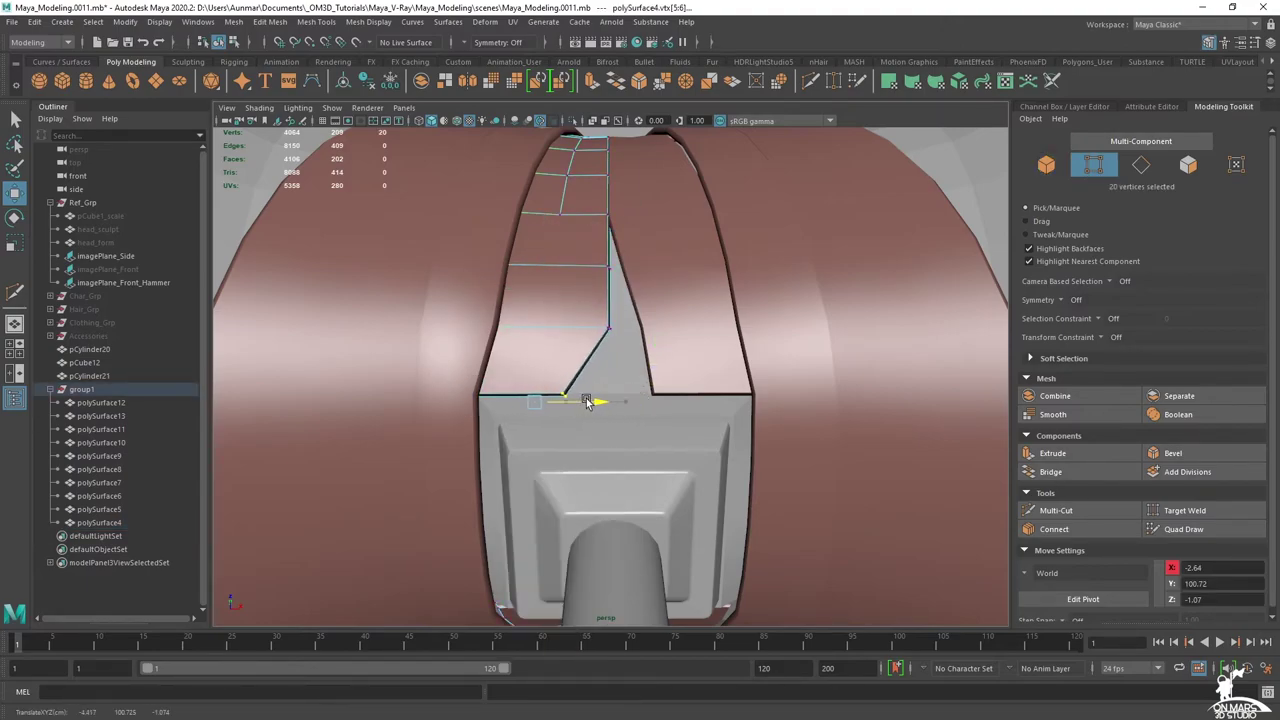
{"action": "left_click_drag", "start_coordinate": [636, 338], "coordinate": [618, 338]}
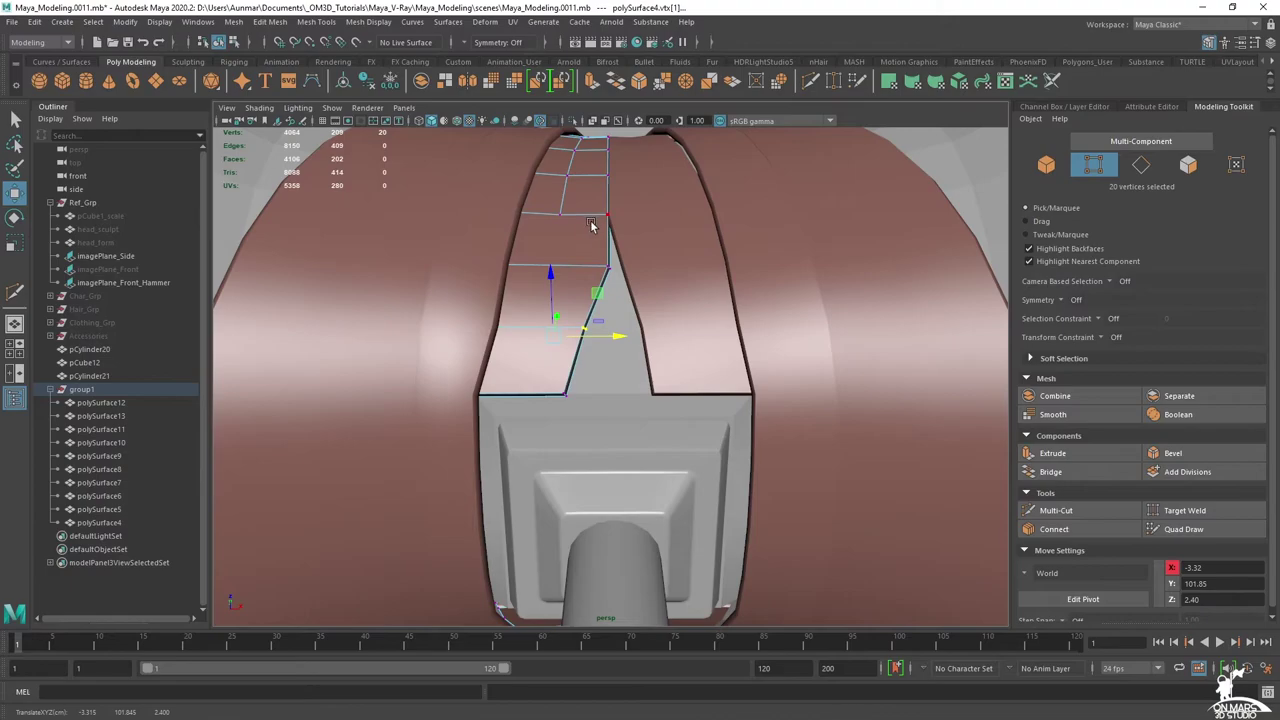
{"action": "right_click_drag", "start_coordinate": [594, 226], "coordinate": [630, 222]}
{"action": "key", "text": "q"}
- Examine the wrap from the side and top, selecting bands polySurface6 through polySurface9 to check their wireframes
{"action": "scroll", "coordinate": [630, 224], "scroll_direction": "down", "scroll_amount": 5}
{"action": "left_click_drag", "start_coordinate": [630, 300], "coordinate": [595, 305], "text": "alt"}
{"action": "scroll", "coordinate": [595, 305], "scroll_direction": "up", "scroll_amount": 5}
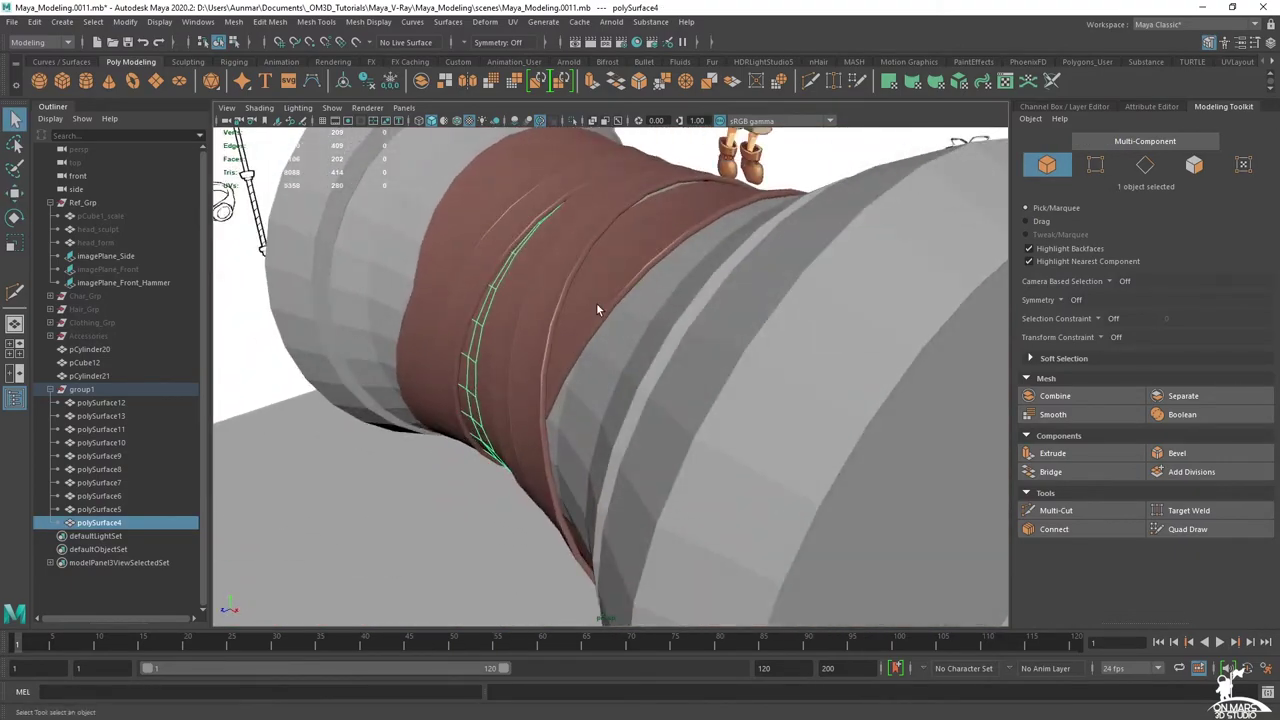
{"action": "middle_click_drag", "start_coordinate": [595, 305], "coordinate": [626, 334], "text": "alt"}
{"action": "left_click", "coordinate": [690, 291]}
{"action": "left_click_drag", "start_coordinate": [690, 291], "coordinate": [590, 351], "text": "alt"}
{"action": "left_click", "coordinate": [570, 297], "text": "shift"}
{"action": "left_click", "coordinate": [574, 274], "text": "shift"}
{"action": "left_click", "coordinate": [576, 254], "text": "shift"}
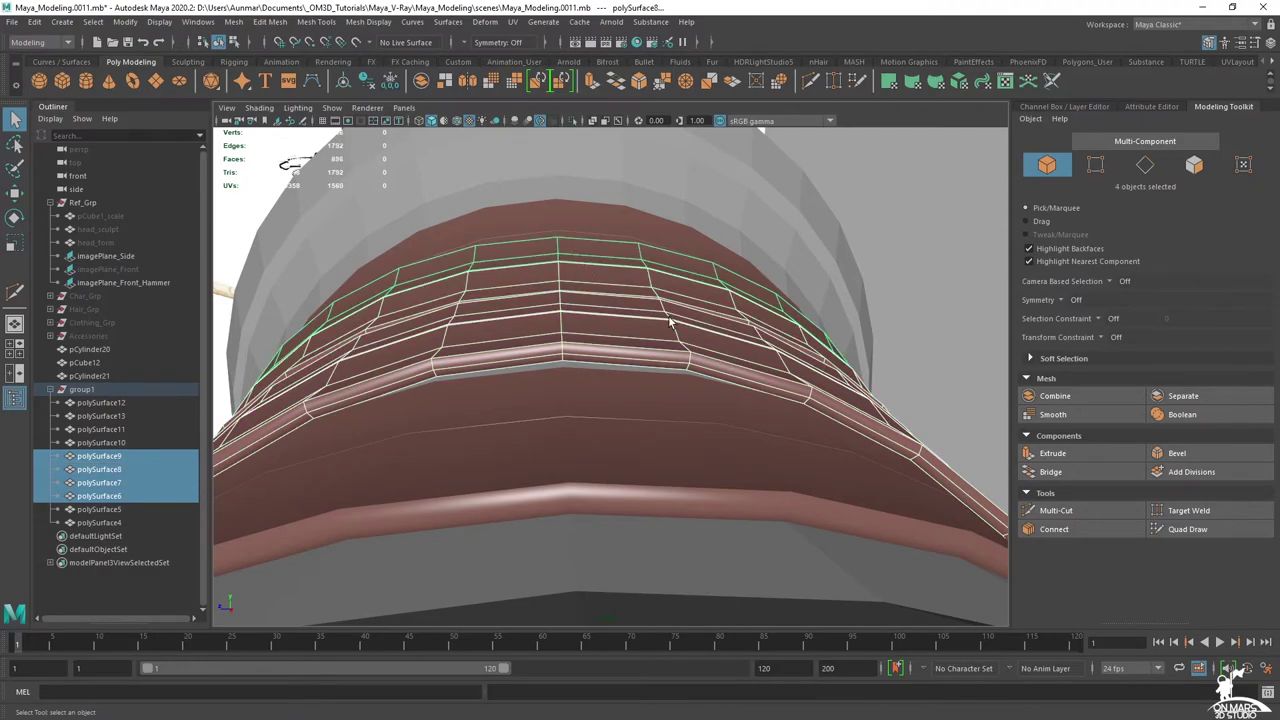
{"action": "left_click_drag", "start_coordinate": [588, 356], "coordinate": [653, 311], "text": "alt"}
{"action": "scroll", "coordinate": [760, 363], "scroll_direction": "down", "scroll_amount": 3}
- Isolate the hammer head pCylinder20, duplicate it in place, and switch the copy to face selection
{"action": "left_click", "coordinate": [729, 291]}
{"action": "key", "text": "ctrl+1"}
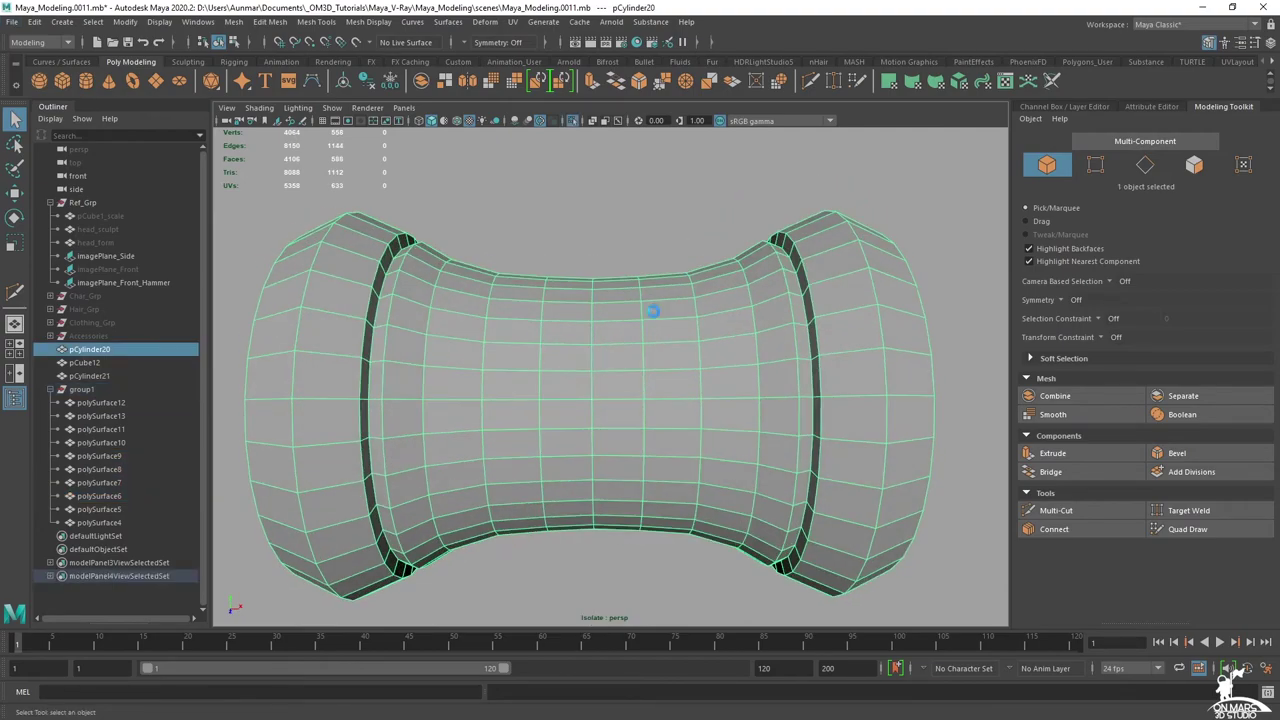
{"action": "key", "text": "ctrl+d"}
{"action": "right_click", "coordinate": [605, 330]}
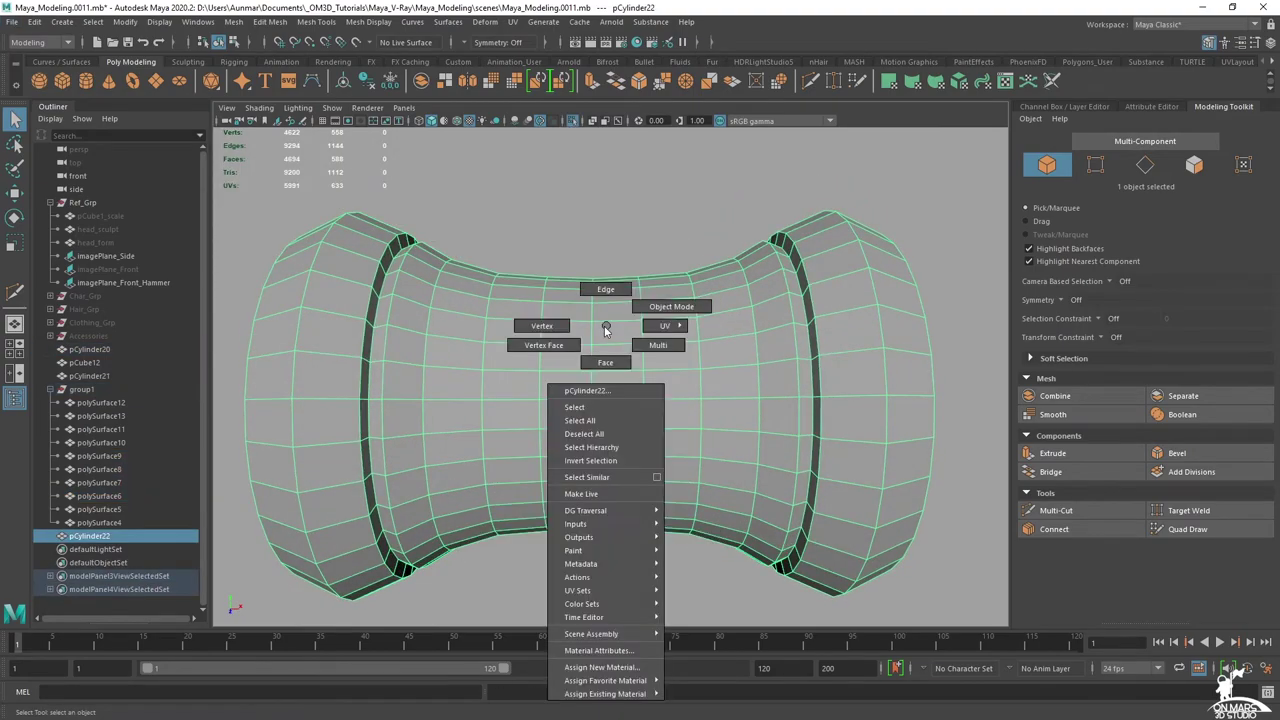
{"action": "right_click_drag", "start_coordinate": [605, 331], "coordinate": [604, 362]}
- Select three of the four middle columns of faces around the upper part of the duplicated cylinder
{"action": "left_click_drag", "start_coordinate": [597, 362], "coordinate": [543, 443], "text": "alt"}
{"action": "left_click", "coordinate": [515, 418]}
{"action": "left_click_drag", "start_coordinate": [537, 257], "coordinate": [557, 333], "text": "alt"}
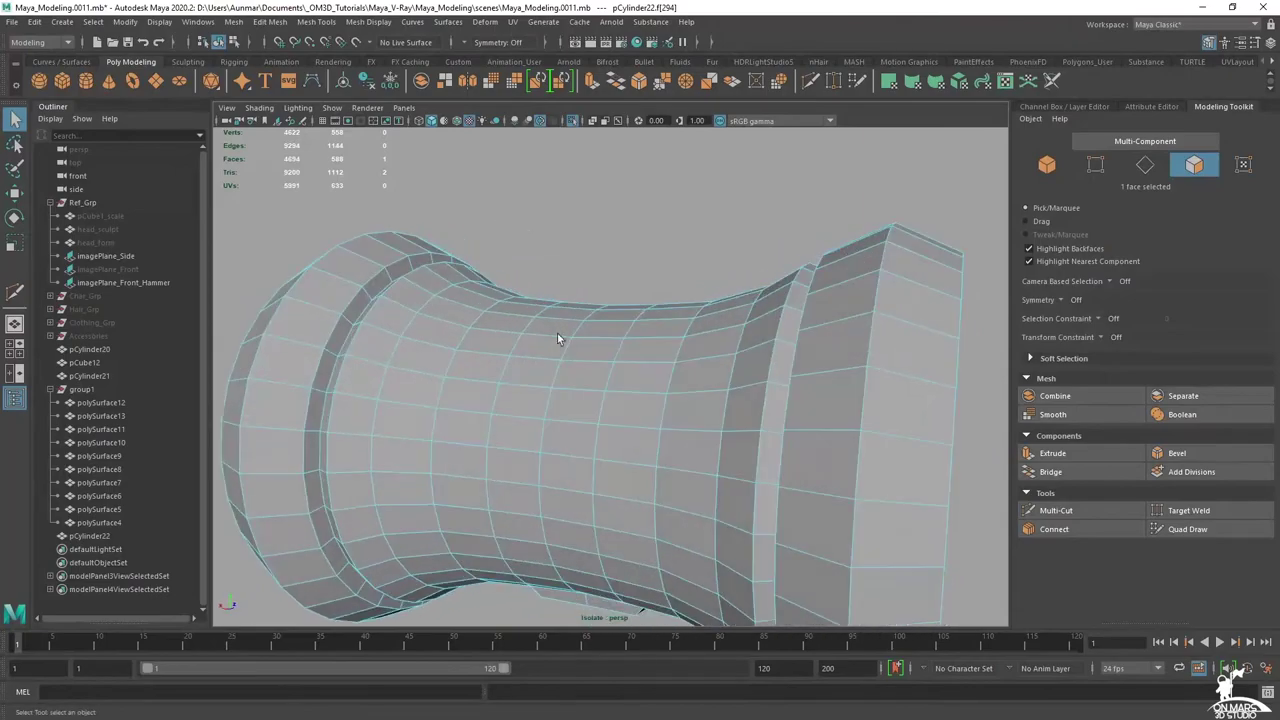
{"action": "double_click", "coordinate": [629, 497], "text": "shift"}
{"action": "left_click_drag", "start_coordinate": [629, 497], "coordinate": [690, 495], "text": "alt"}
{"action": "double_click", "coordinate": [530, 482], "text": "shift"}
{"action": "left_click_drag", "start_coordinate": [558, 426], "coordinate": [703, 406], "text": "alt"}
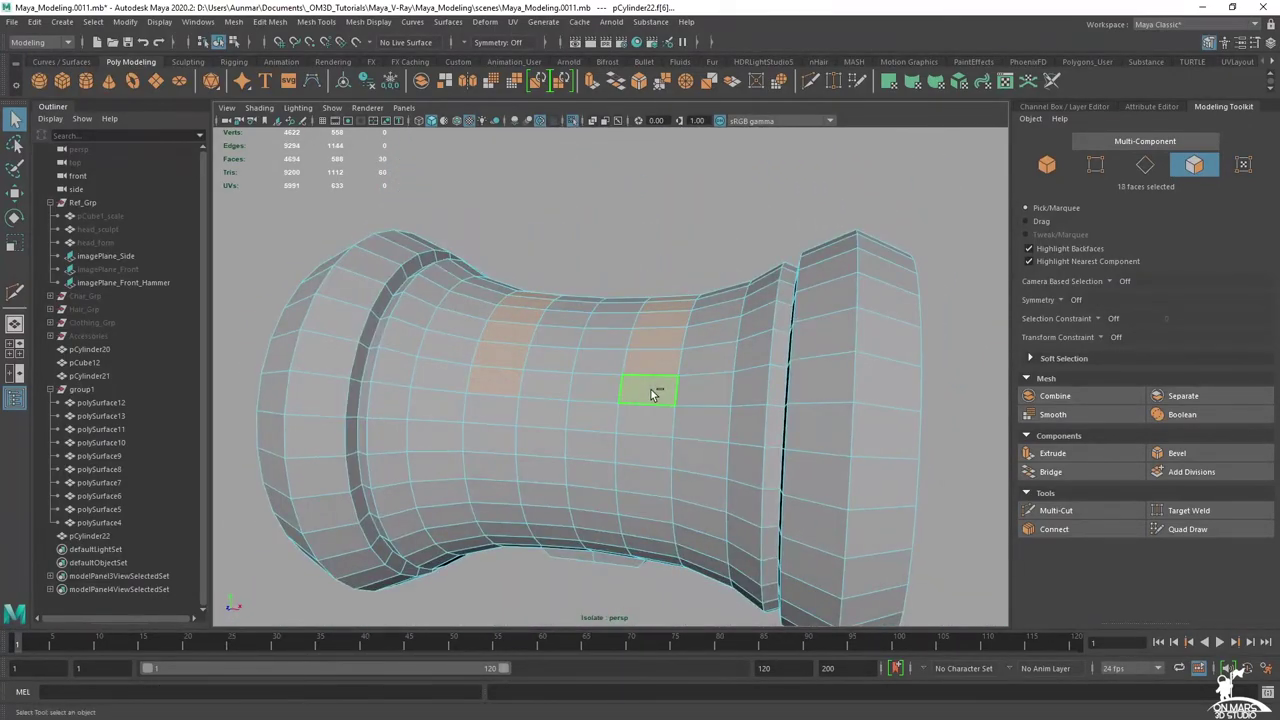
{"action": "left_click_drag", "start_coordinate": [585, 381], "coordinate": [660, 456], "text": "alt"}
{"action": "left_click_drag", "start_coordinate": [562, 242], "coordinate": [565, 270], "text": "alt"}
{"action": "double_click", "coordinate": [583, 197], "text": "shift"}
{"action": "left_click", "coordinate": [645, 204], "text": "shift"}
{"action": "left_click_drag", "start_coordinate": [645, 208], "coordinate": [620, 132], "text": "alt"}
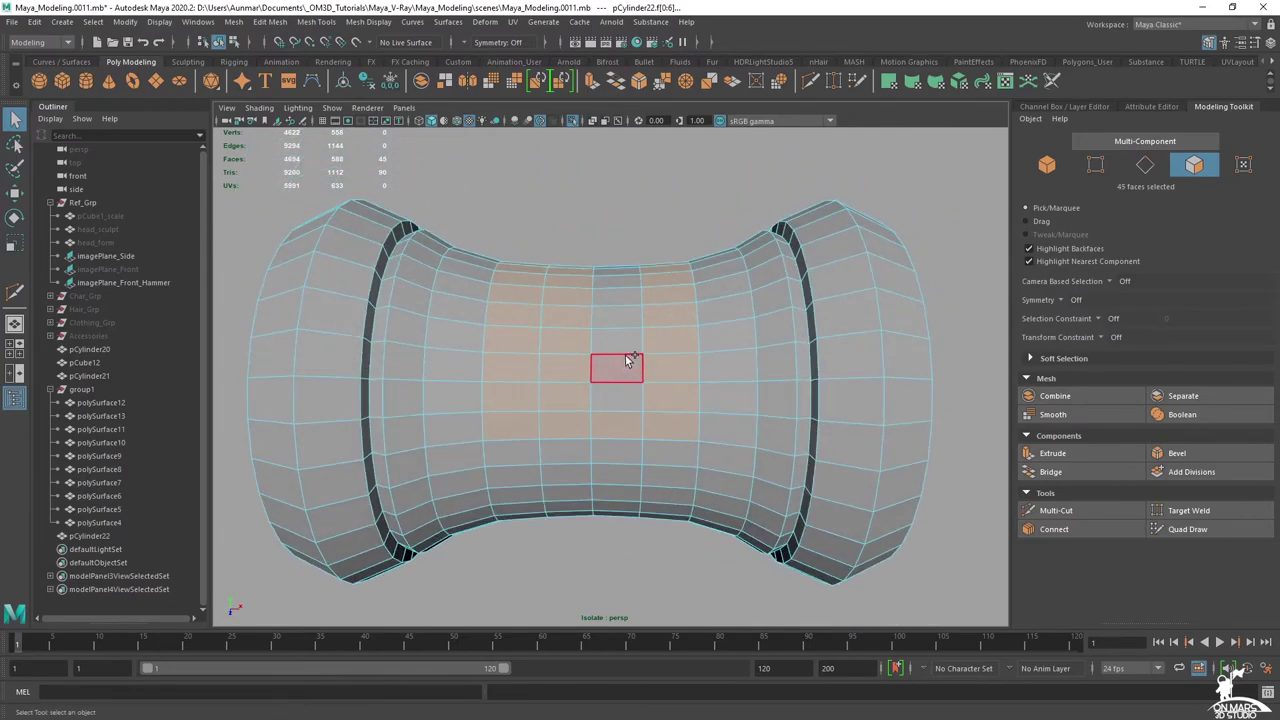
{"action": "double_click", "coordinate": [623, 397], "text": "shift"}
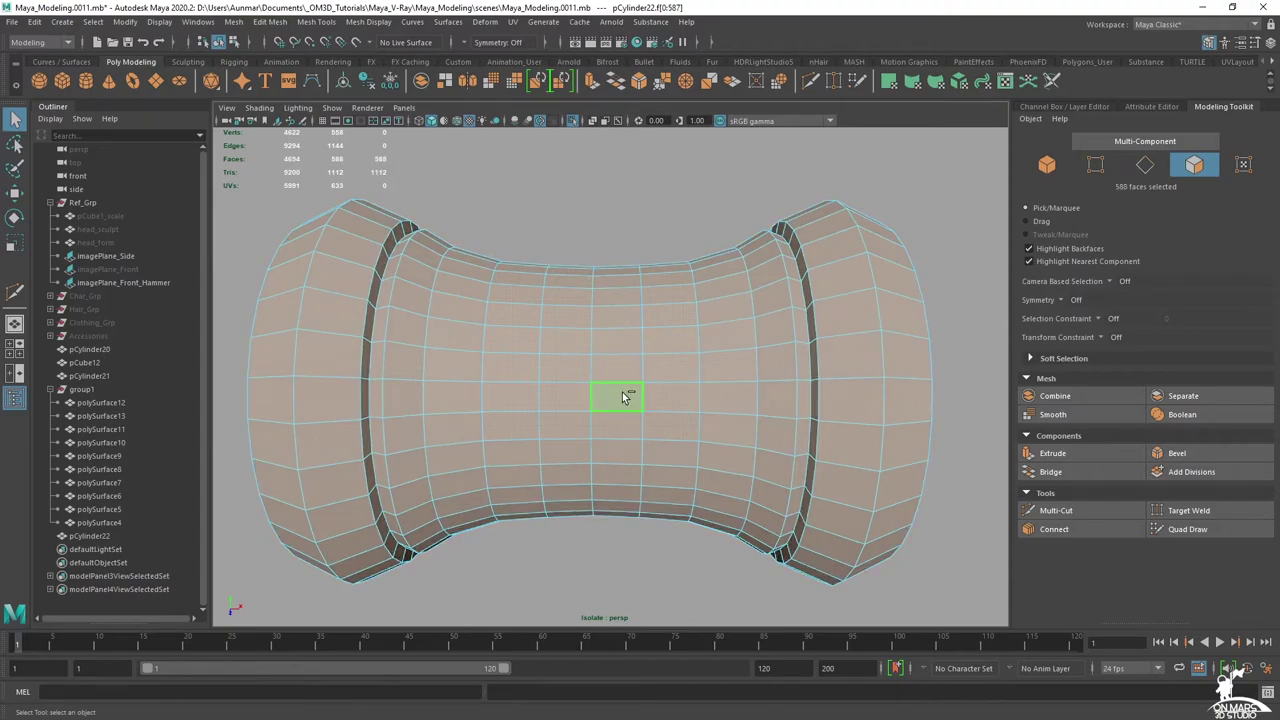
{"action": "key", "text": "ctrl+z"}
{"action": "key", "text": "ctrl+z"}
- Add the remaining middle column to the face selection and delete all other faces of the duplicate, keeping only this patch
{"action": "left_click_drag", "start_coordinate": [621, 452], "coordinate": [654, 303], "text": "alt"}
{"action": "left_click", "coordinate": [621, 225], "text": "shift"}
{"action": "double_click", "coordinate": [603, 398], "text": "shift"}
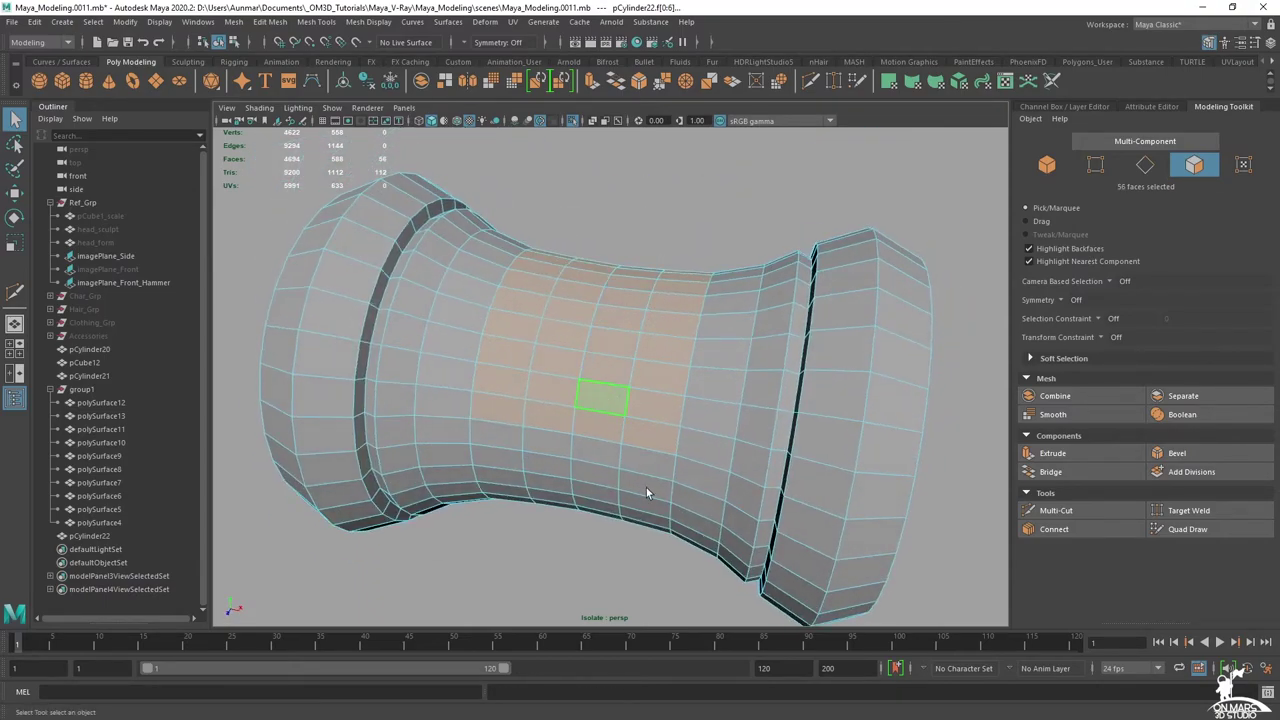
{"action": "left_click_drag", "start_coordinate": [640, 510], "coordinate": [790, 518], "text": "alt"}
{"action": "scroll", "coordinate": [791, 519], "scroll_direction": "down", "scroll_amount": 5}
{"action": "scroll", "coordinate": [678, 355], "scroll_direction": "up", "scroll_amount": 5}
{"action": "key", "text": "Delete"}
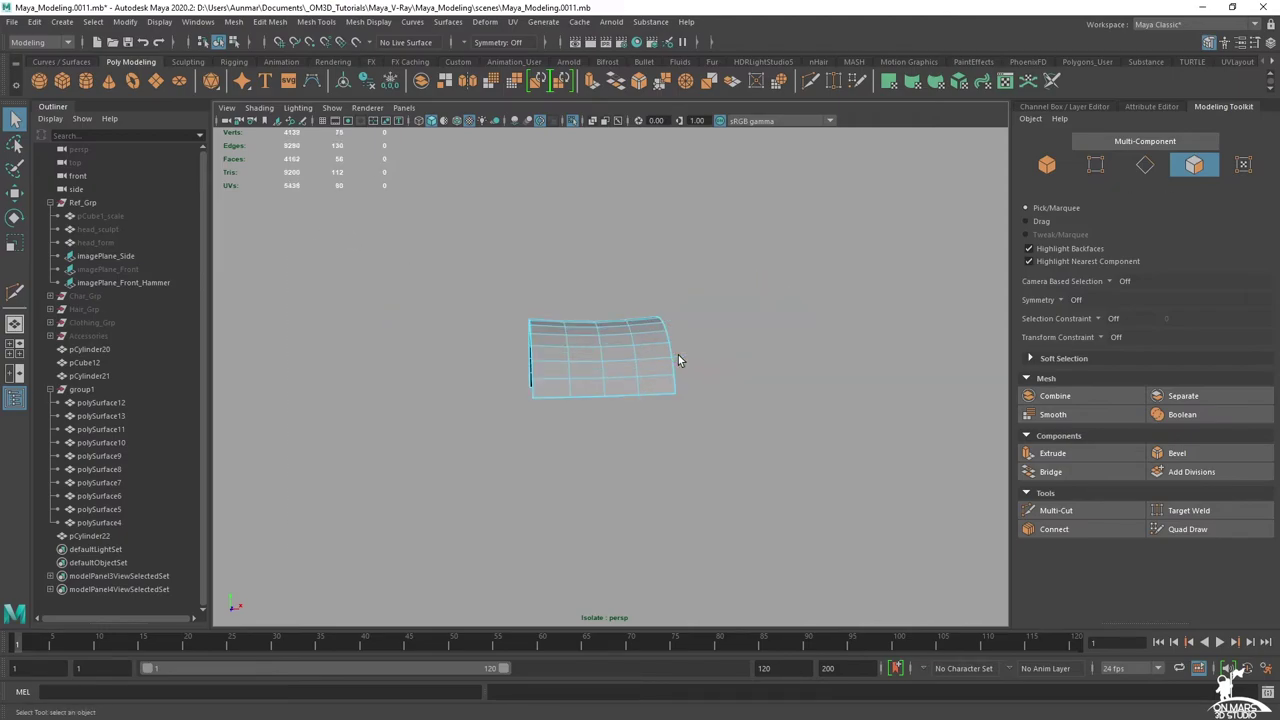
- Assign the straps' existing reddish material to the patch pCylinder22 and end the isolated view
{"action": "right_click_drag", "start_coordinate": [656, 349], "coordinate": [718, 299]}
{"action": "right_click_drag", "start_coordinate": [620, 339], "coordinate": [714, 678]}
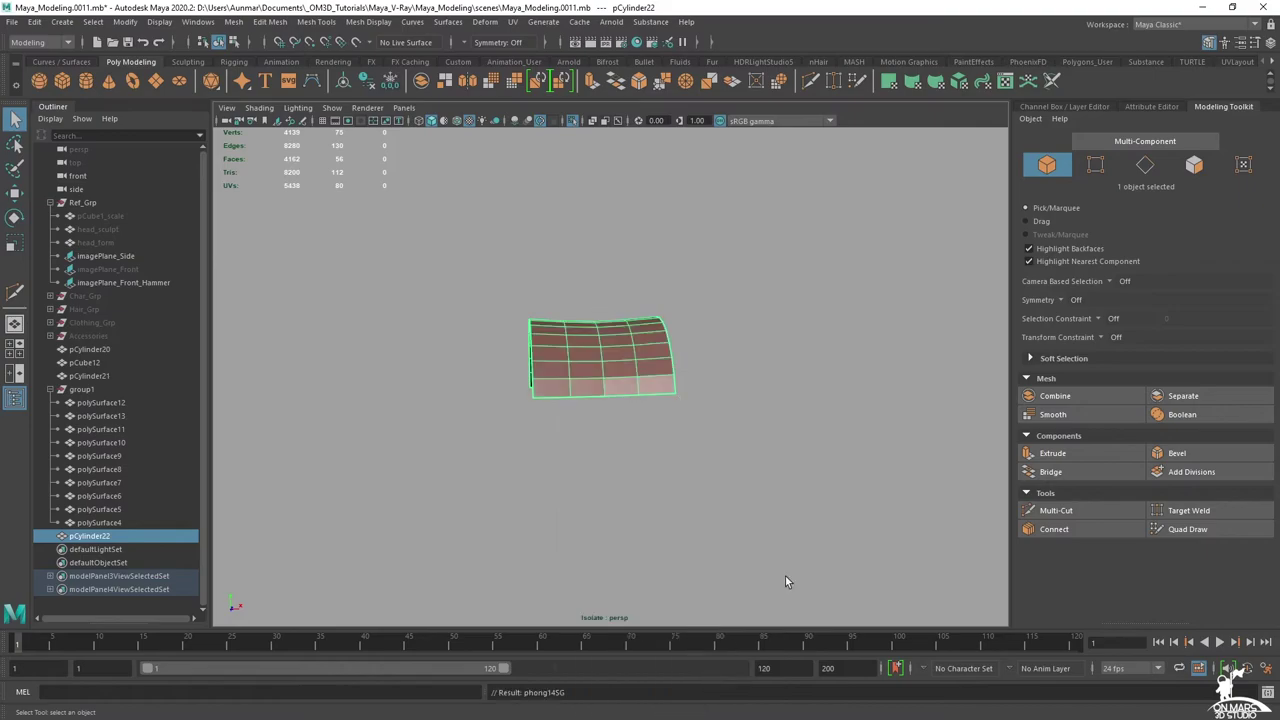
{"action": "key", "text": "ctrl+1"}
- Move the patch's lower corner vertices slightly inward beneath the straps, using X-ray display to see them
{"action": "left_click_drag", "start_coordinate": [778, 463], "coordinate": [716, 336], "text": "alt"}
{"action": "scroll", "coordinate": [736, 424], "scroll_direction": "up", "scroll_amount": 5}
{"action": "left_click_drag", "start_coordinate": [752, 295], "coordinate": [753, 266], "text": "alt"}
{"action": "scroll", "coordinate": [745, 275], "scroll_direction": "down", "scroll_amount": 4}
{"action": "key", "text": "alt+x"}
{"action": "right_click_drag", "start_coordinate": [753, 266], "coordinate": [836, 259], "text": "alt"}
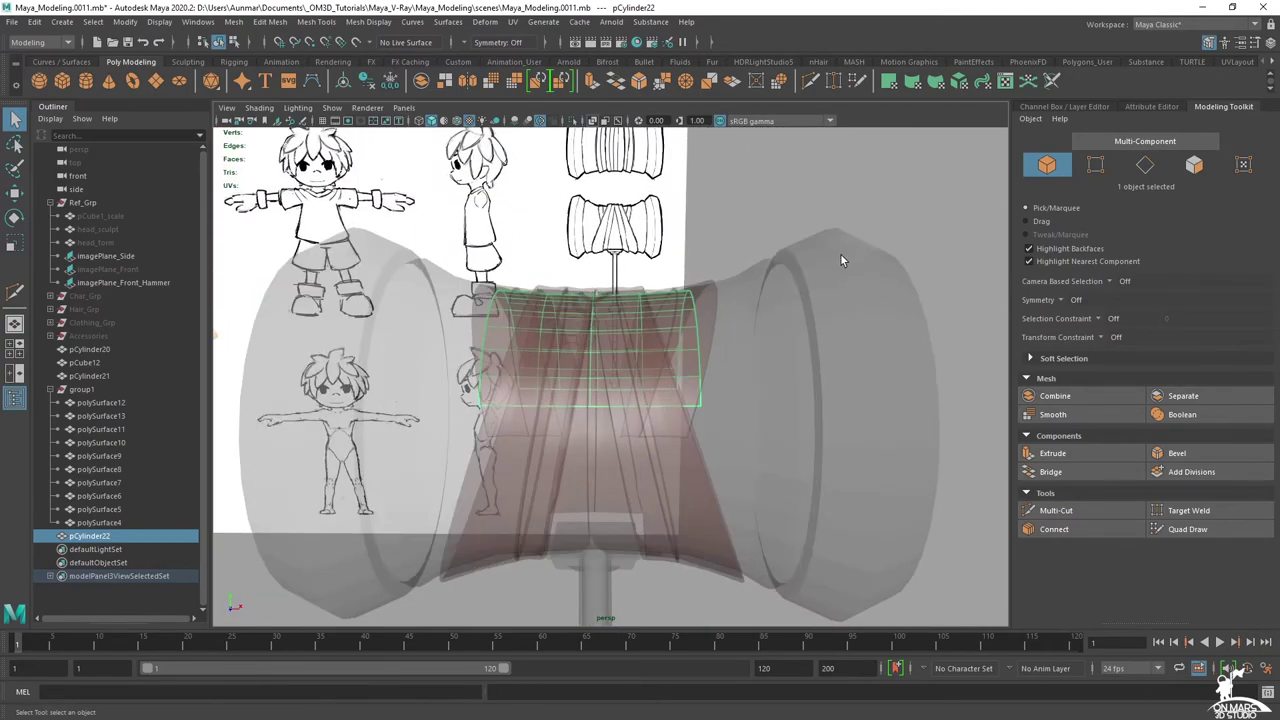
{"action": "key", "text": "F9"}
{"action": "left_click_drag", "start_coordinate": [684, 398], "coordinate": [682, 396]}
{"action": "key", "text": "w"}
{"action": "scroll", "coordinate": [725, 415], "scroll_direction": "up", "scroll_amount": 4}
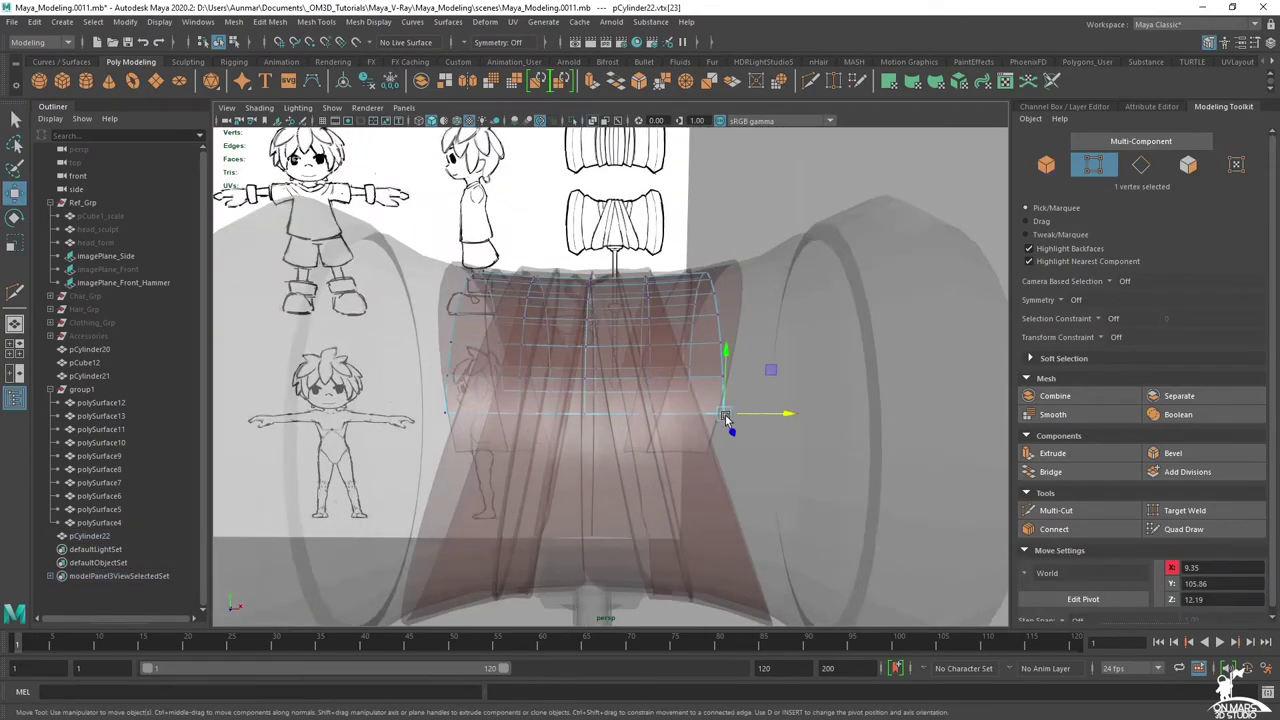
{"action": "left_click_drag", "start_coordinate": [756, 429], "coordinate": [739, 428], "text": "ctrl+shift"}
{"action": "mouse_move", "coordinate": [402, 423]}
{"action": "left_mouse_down", "text": "ctrl+shift"}
{"action": "mouse_move", "coordinate": [552, 414]}
{"action": "mouse_move", "coordinate": [564, 455]}
{"action": "mouse_move", "coordinate": [547, 462]}
{"action": "left_mouse_up", "text": "ctrl+shift"}
- Check how the patch sits beneath the straps from the other side, with X-ray display on and off
{"action": "key", "text": "alt+x"}
{"action": "key", "text": "alt+x"}
{"action": "key", "text": "alt+x"}
{"action": "key", "text": "alt+x"}
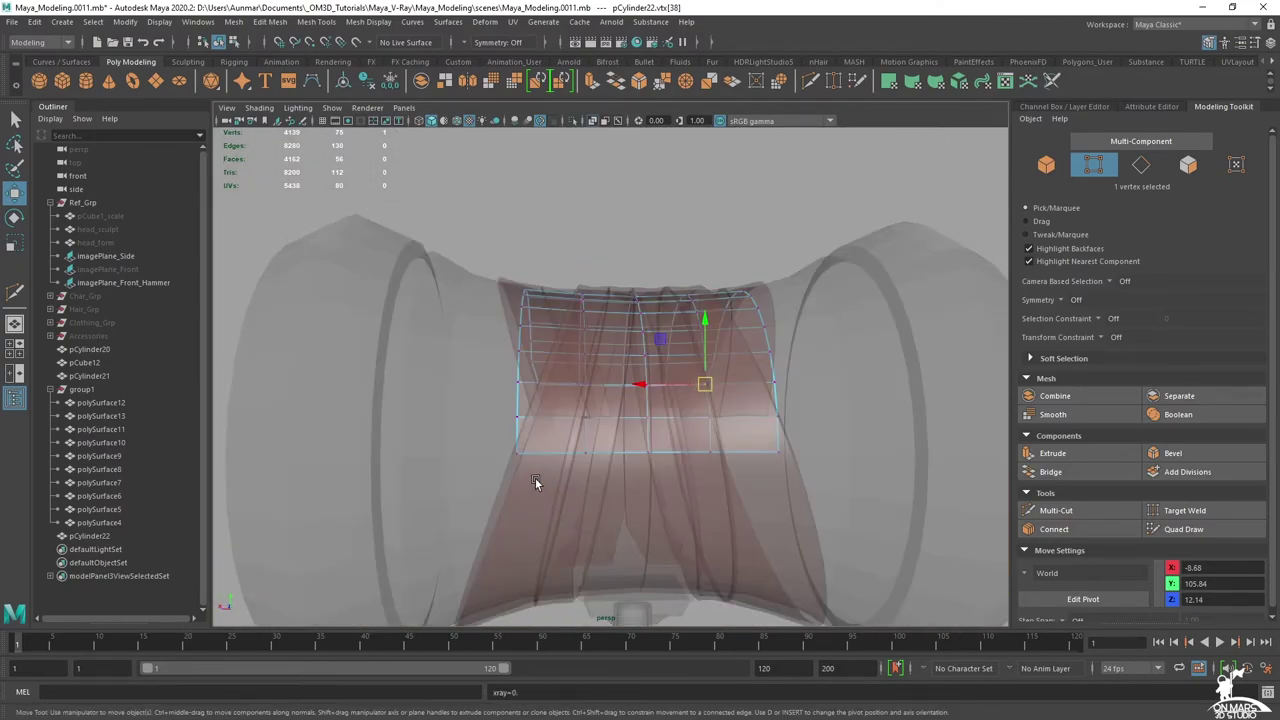
{"action": "key", "text": "alt+x"}
{"action": "left_click_drag", "start_coordinate": [589, 381], "coordinate": [793, 325], "text": "alt"}
{"action": "right_click_drag", "start_coordinate": [750, 391], "coordinate": [838, 269]}
{"action": "key", "text": "q"}
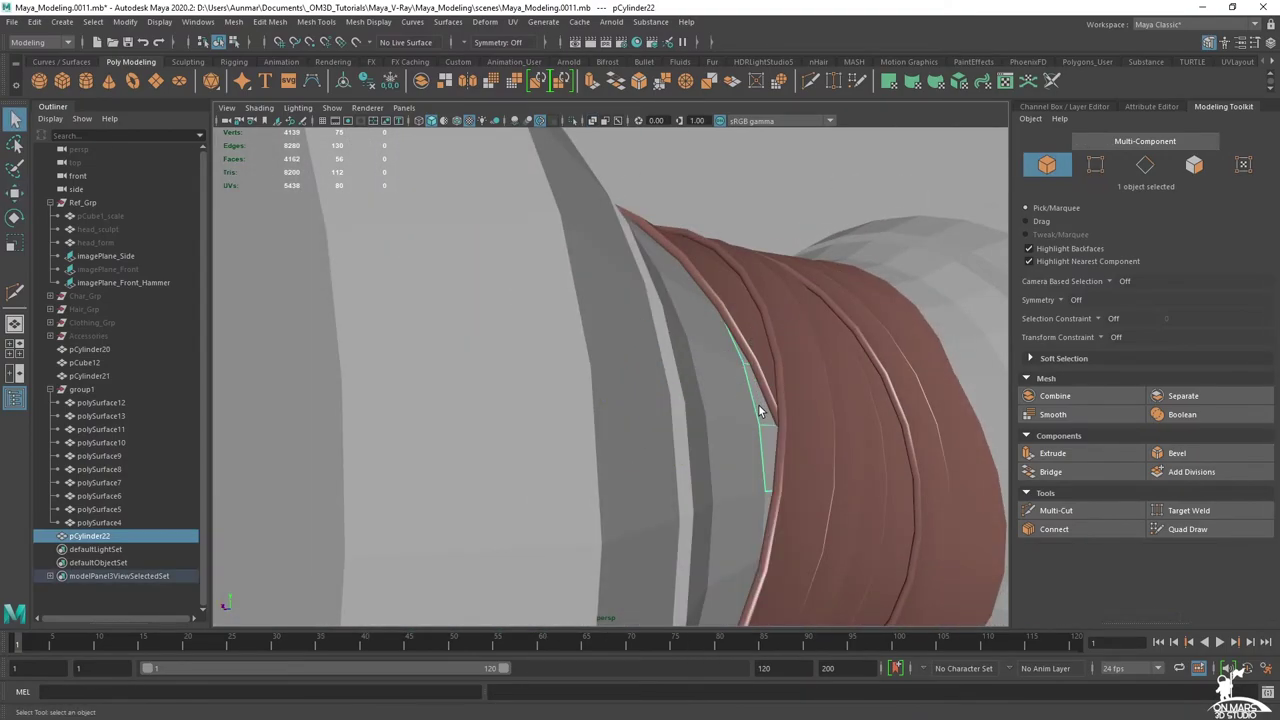
- Extrude all faces of the patch pCylinder22 along local Z to give it thickness
{"action": "right_click", "coordinate": [787, 195], "text": "shift"}
{"action": "right_click", "coordinate": [787, 196], "text": "shift"}
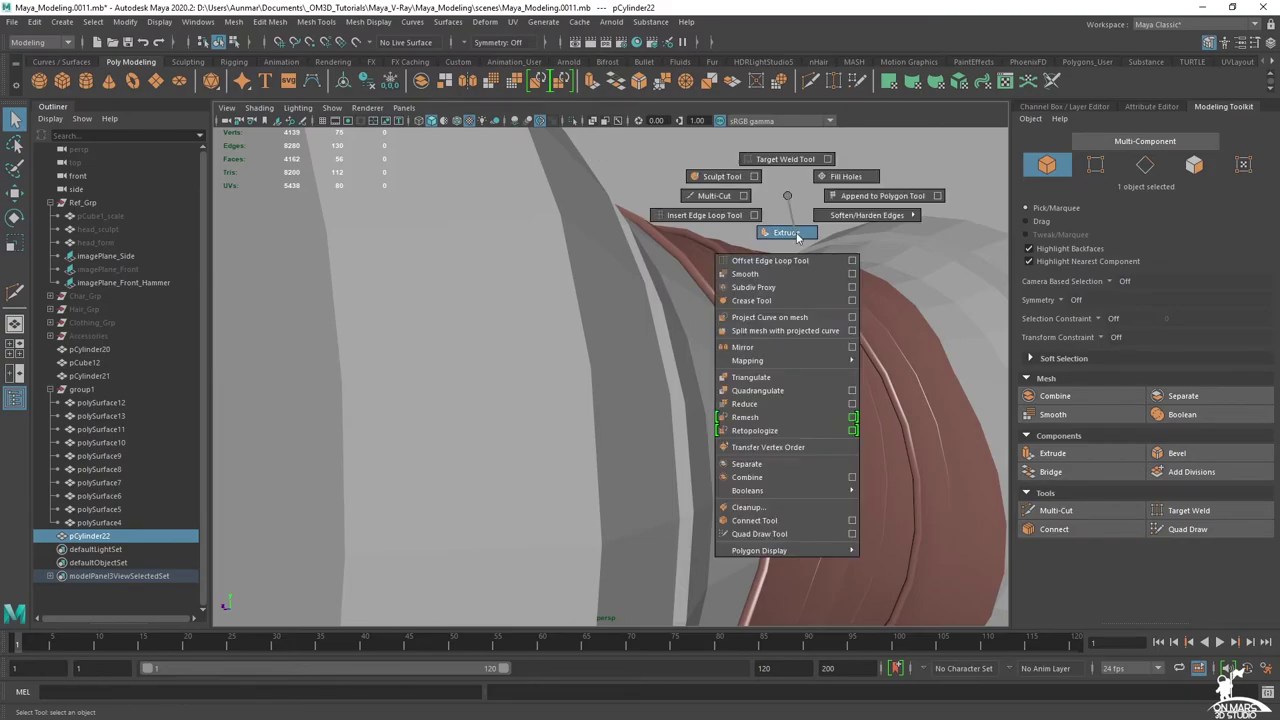
{"action": "left_click", "coordinate": [797, 235]}
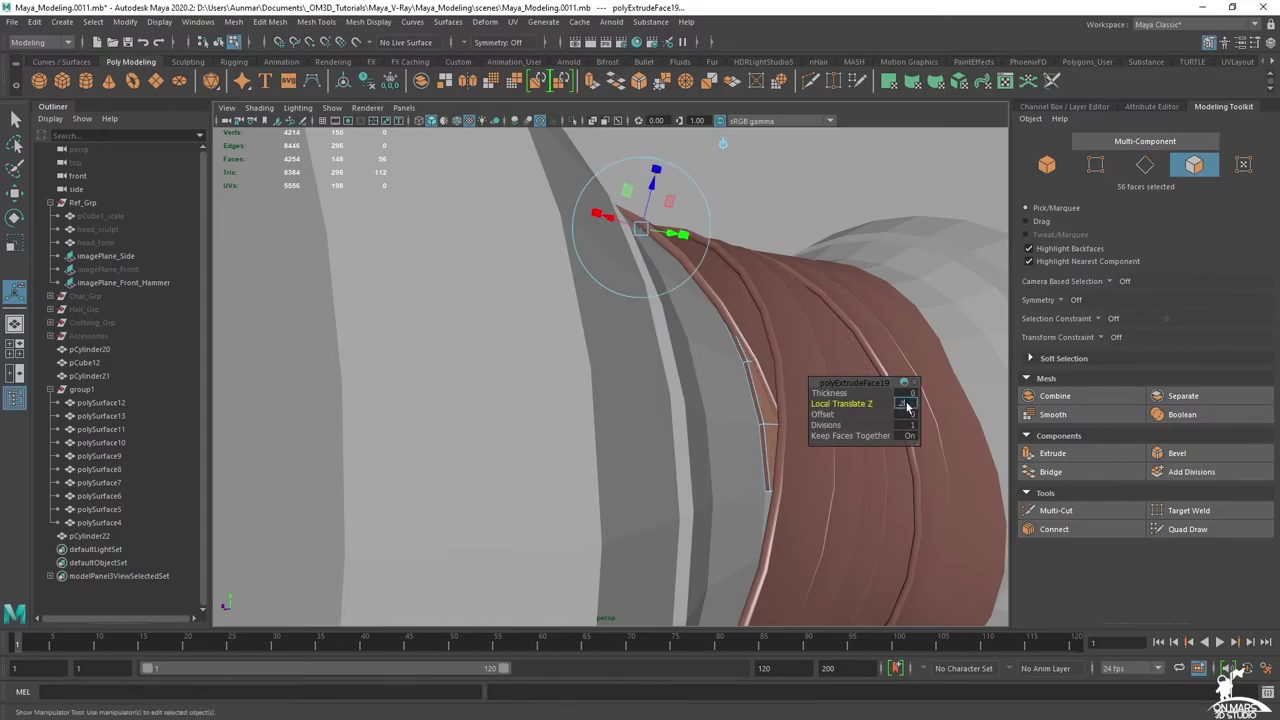
{"action": "left_click_drag", "start_coordinate": [880, 330], "coordinate": [634, 323], "text": "alt"}
{"action": "right_click_drag", "start_coordinate": [691, 279], "coordinate": [757, 260]}
{"action": "key", "text": "q"}
{"action": "left_click", "coordinate": [766, 203]}
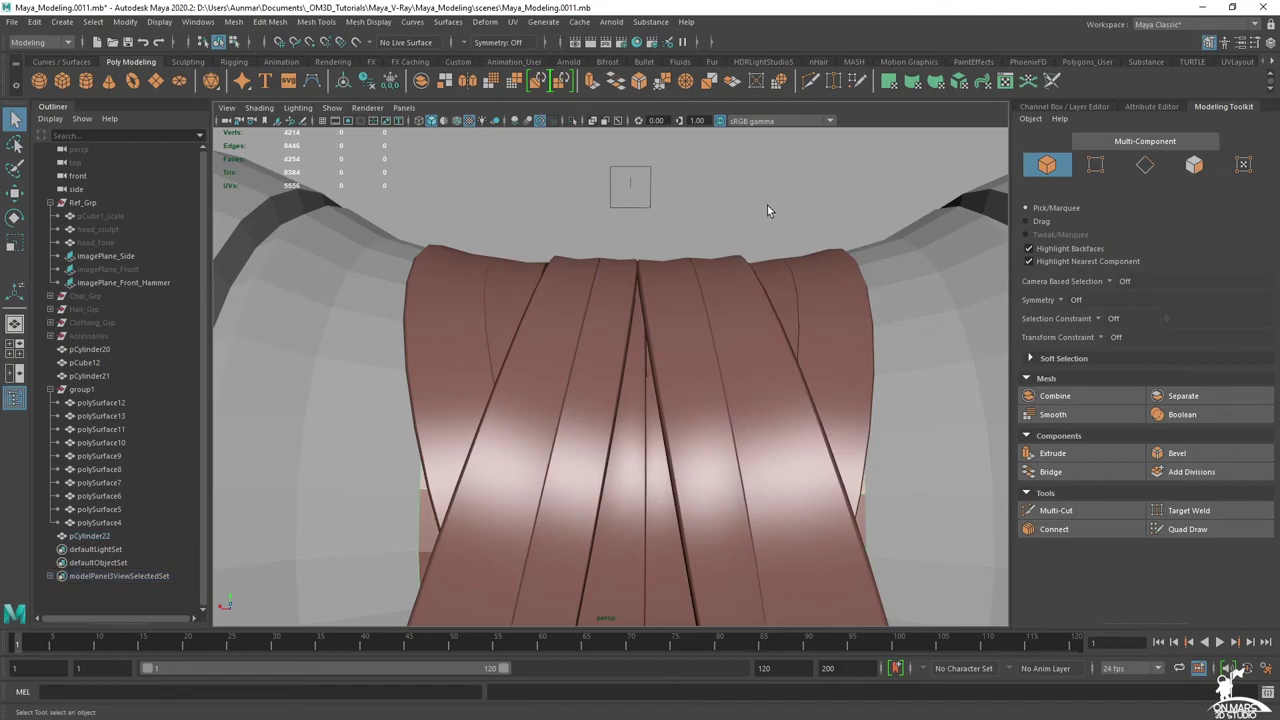
- Turn on smooth mesh preview for the patch pCylinder22 and inspect its fit beneath the straps
{"action": "left_click_drag", "start_coordinate": [766, 205], "coordinate": [735, 226], "text": "alt"}
{"action": "left_click", "coordinate": [778, 464]}
{"action": "key", "text": "3"}
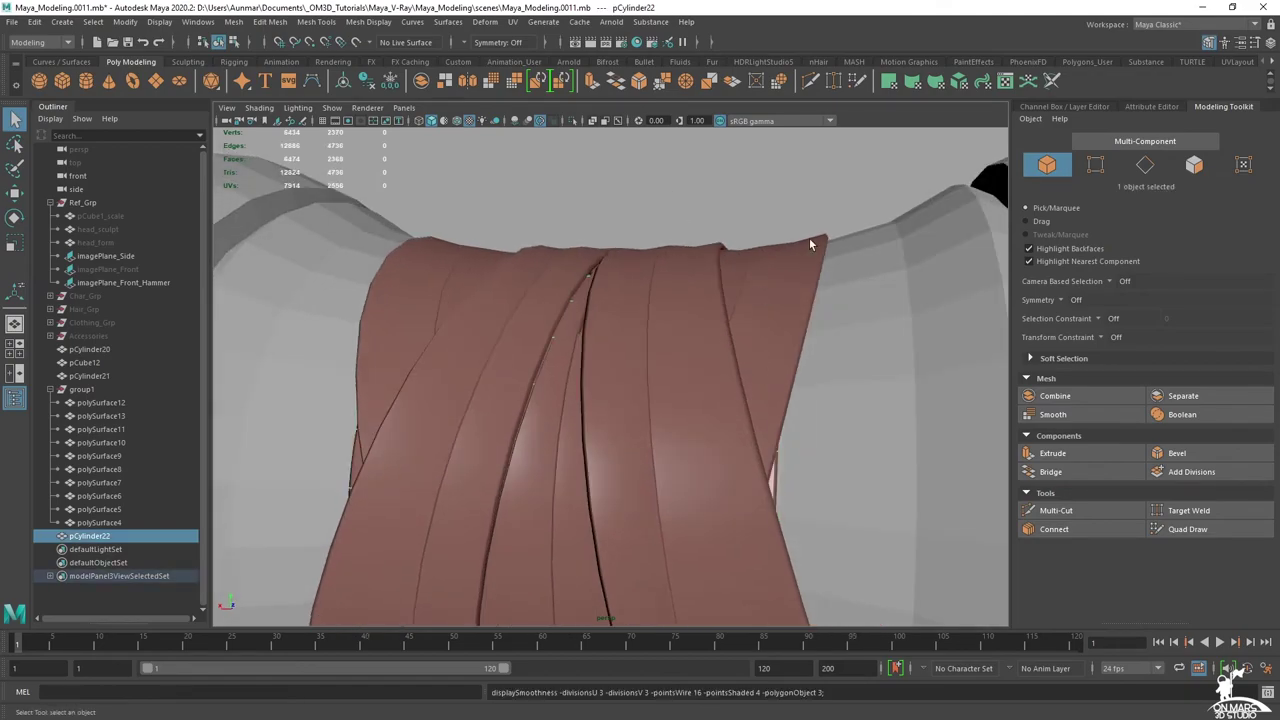
{"action": "left_click", "coordinate": [815, 222]}
{"action": "scroll", "coordinate": [815, 222], "scroll_direction": "down", "scroll_amount": 4}
{"action": "left_click_drag", "start_coordinate": [815, 222], "coordinate": [804, 325], "text": "alt"}
{"action": "scroll", "coordinate": [790, 325], "scroll_direction": "up", "scroll_amount": 4}
{"action": "key", "text": "ctrl+z"}
{"action": "key", "text": "ctrl+z"}
{"action": "key", "text": "ctrl+z"}
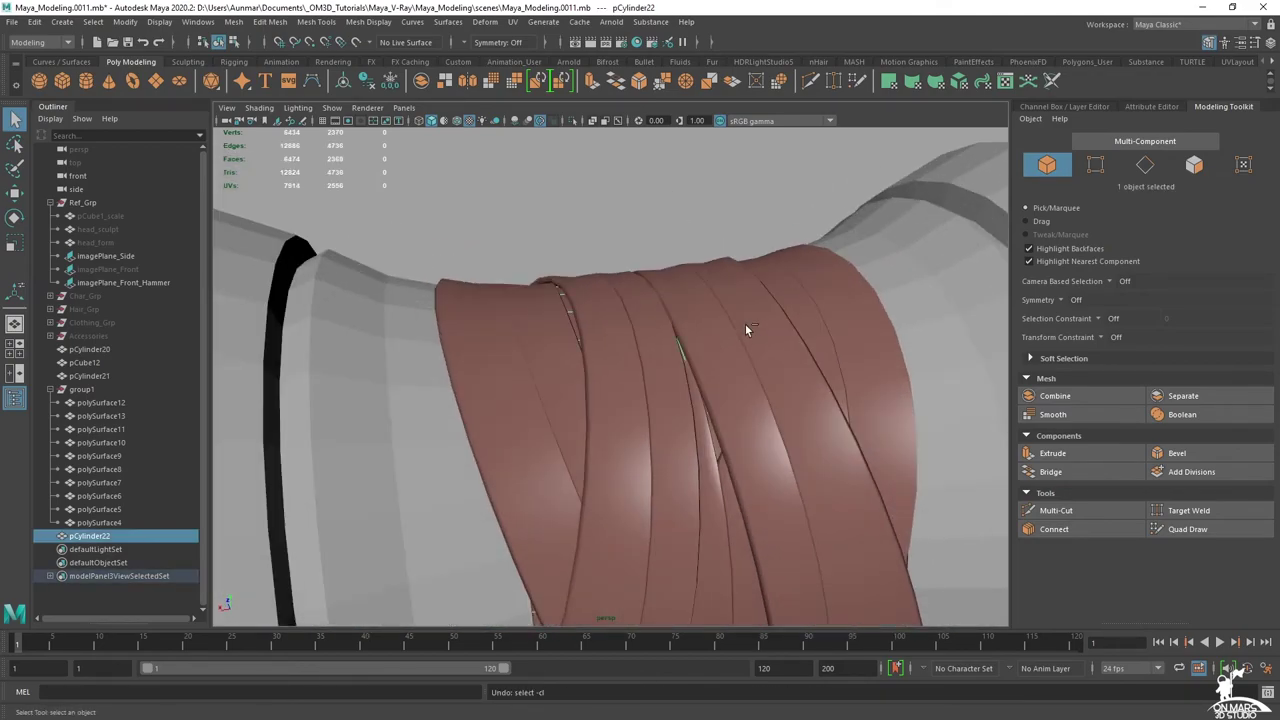
- Lower the upper end vertices of strap polySurface6 slightly in Y with soft selection, and return to object mode
{"action": "mouse_move", "coordinate": [612, 434]}
{"action": "left_mouse_down", "text": "alt"}
{"action": "mouse_move", "coordinate": [771, 403]}
{"action": "mouse_move", "coordinate": [697, 334]}
{"action": "mouse_move", "coordinate": [651, 316]}
{"action": "left_mouse_up", "text": "alt"}
{"action": "scroll", "coordinate": [652, 317], "scroll_direction": "up", "scroll_amount": 3}
{"action": "middle_click_drag", "start_coordinate": [652, 317], "coordinate": [656, 391], "text": "alt"}
{"action": "left_click_drag", "start_coordinate": [656, 391], "coordinate": [663, 328], "text": "alt"}
{"action": "left_click", "coordinate": [616, 351]}
{"action": "right_click_drag", "start_coordinate": [663, 328], "coordinate": [598, 300]}
{"action": "left_click_drag", "start_coordinate": [720, 345], "coordinate": [611, 309], "text": "alt"}
{"action": "key", "text": "w"}
{"action": "key", "text": "b"}
{"action": "left_click_drag", "start_coordinate": [599, 245], "coordinate": [600, 252]}
{"action": "left_click_drag", "start_coordinate": [697, 309], "coordinate": [644, 314], "text": "alt"}
{"action": "left_click_drag", "start_coordinate": [587, 224], "coordinate": [584, 233]}
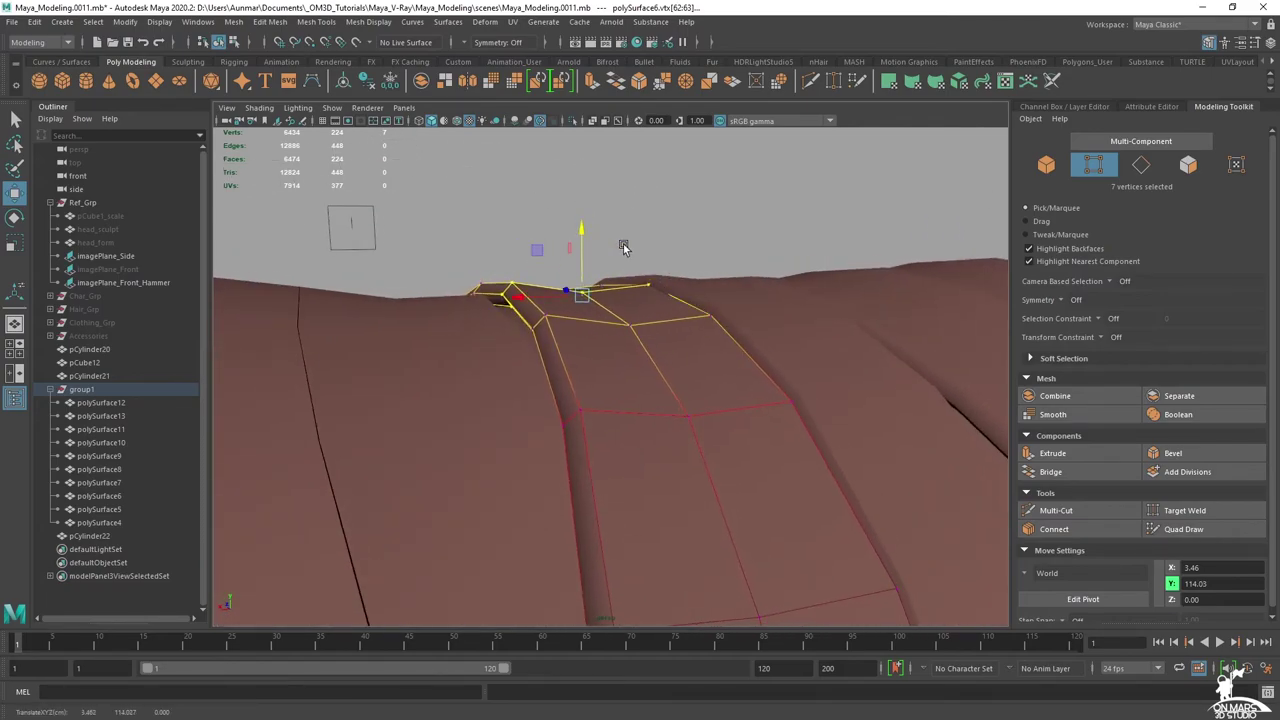
{"action": "left_click", "coordinate": [716, 271]}
{"action": "right_click_drag", "start_coordinate": [724, 284], "coordinate": [848, 224]}
{"action": "key", "text": "q"}
{"action": "left_click", "coordinate": [767, 303]}
{"action": "right_click_drag", "start_coordinate": [767, 303], "coordinate": [704, 301]}
{"action": "left_click_drag", "start_coordinate": [868, 325], "coordinate": [720, 383], "text": "alt"}
{"action": "right_click_drag", "start_coordinate": [720, 330], "coordinate": [772, 311]}
- Isolate the hammer head pCylinder20 and switch it to edge selection with soft selection off
{"action": "scroll", "coordinate": [737, 299], "scroll_direction": "down", "scroll_amount": 5}
{"action": "left_click_drag", "start_coordinate": [737, 299], "coordinate": [458, 320], "text": "alt"}
{"action": "left_click", "coordinate": [430, 383]}
{"action": "scroll", "coordinate": [430, 382], "scroll_direction": "down", "scroll_amount": 5}
{"action": "left_click_drag", "start_coordinate": [430, 382], "coordinate": [519, 308], "text": "alt"}
{"action": "key", "text": "ctrl+1"}
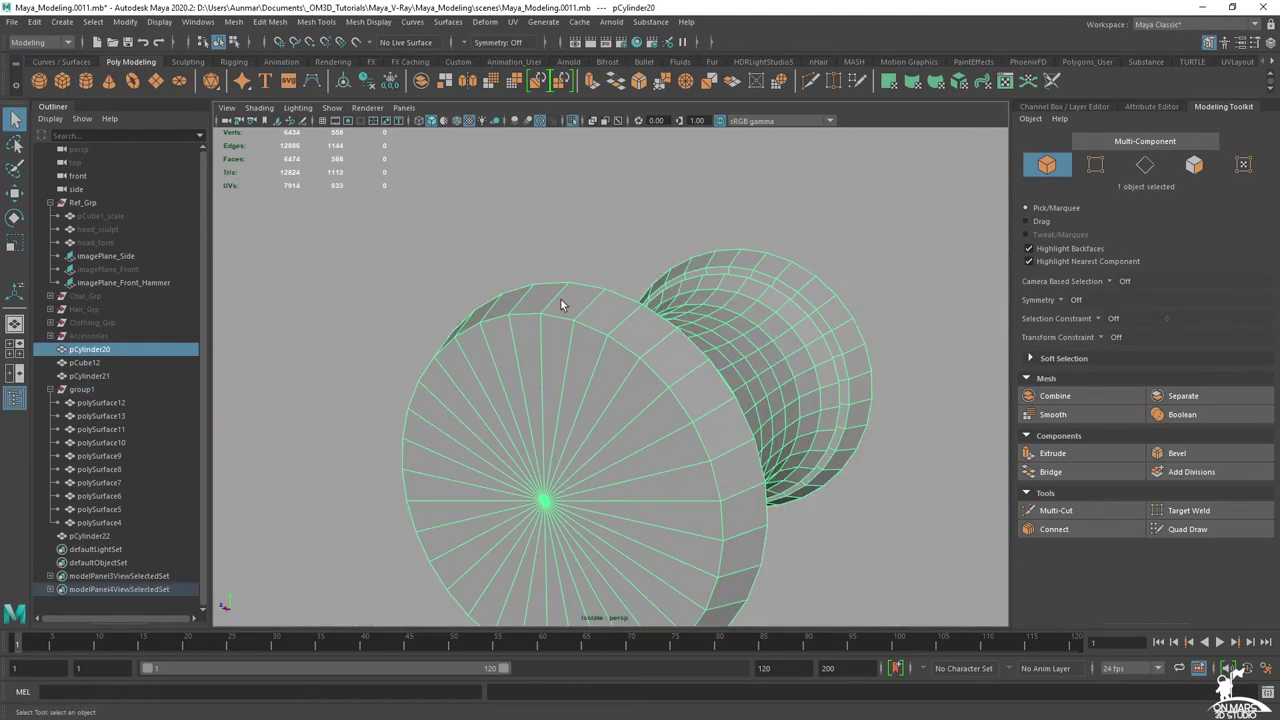
{"action": "left_click_drag", "start_coordinate": [670, 308], "coordinate": [572, 317], "text": "alt"}
{"action": "right_click_drag", "start_coordinate": [559, 336], "coordinate": [561, 294]}
{"action": "key", "text": "b"}
- Select the outer rim and groove edge loops at one end of the hammer head
{"action": "left_click_drag", "start_coordinate": [569, 395], "coordinate": [617, 374], "text": "alt"}
{"action": "scroll", "coordinate": [599, 350], "scroll_direction": "up", "scroll_amount": 5}
{"action": "scroll", "coordinate": [617, 374], "scroll_direction": "up", "scroll_amount": 1}
{"action": "left_click_drag", "start_coordinate": [485, 225], "coordinate": [705, 293], "text": "alt"}
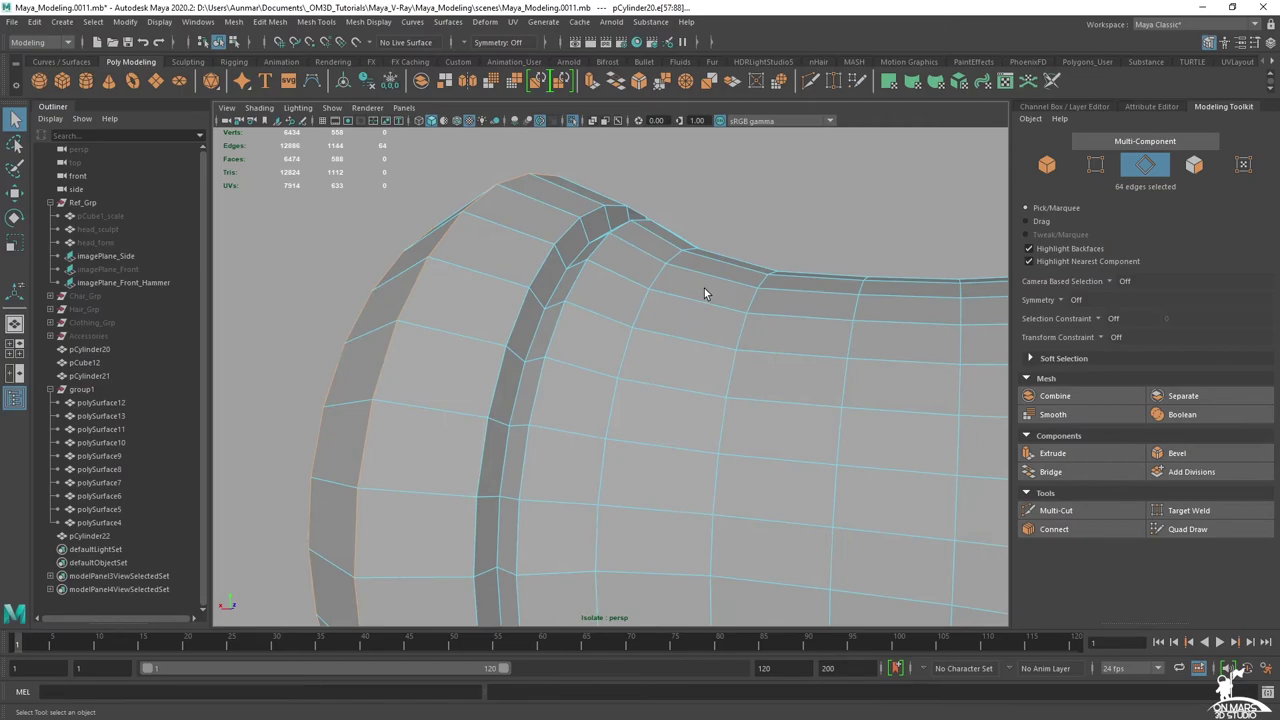
{"action": "double_click", "coordinate": [559, 288], "text": "shift"}
{"action": "right_click_drag", "start_coordinate": [574, 250], "coordinate": [641, 219]}
{"action": "scroll", "coordinate": [605, 292], "scroll_direction": "down", "scroll_amount": 4}
{"action": "scroll", "coordinate": [702, 339], "scroll_direction": "up", "scroll_amount": 4}
{"action": "left_click_drag", "start_coordinate": [652, 352], "coordinate": [680, 286], "text": "alt"}
{"action": "scroll", "coordinate": [655, 358], "scroll_direction": "up", "scroll_amount": 3}
{"action": "right_click_drag", "start_coordinate": [573, 275], "coordinate": [561, 215]}
{"action": "left_click_drag", "start_coordinate": [548, 286], "coordinate": [486, 311], "text": "alt"}
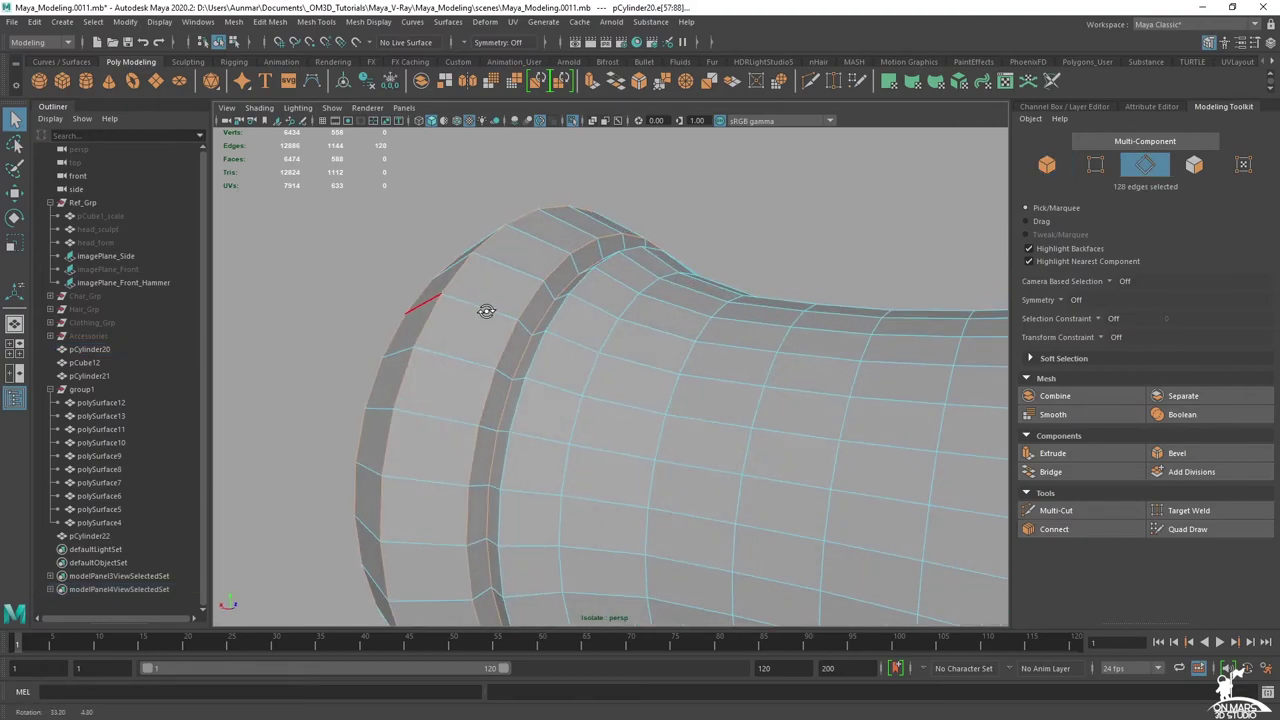
{"action": "left_click_drag", "start_coordinate": [585, 340], "coordinate": [612, 345], "text": "alt"}
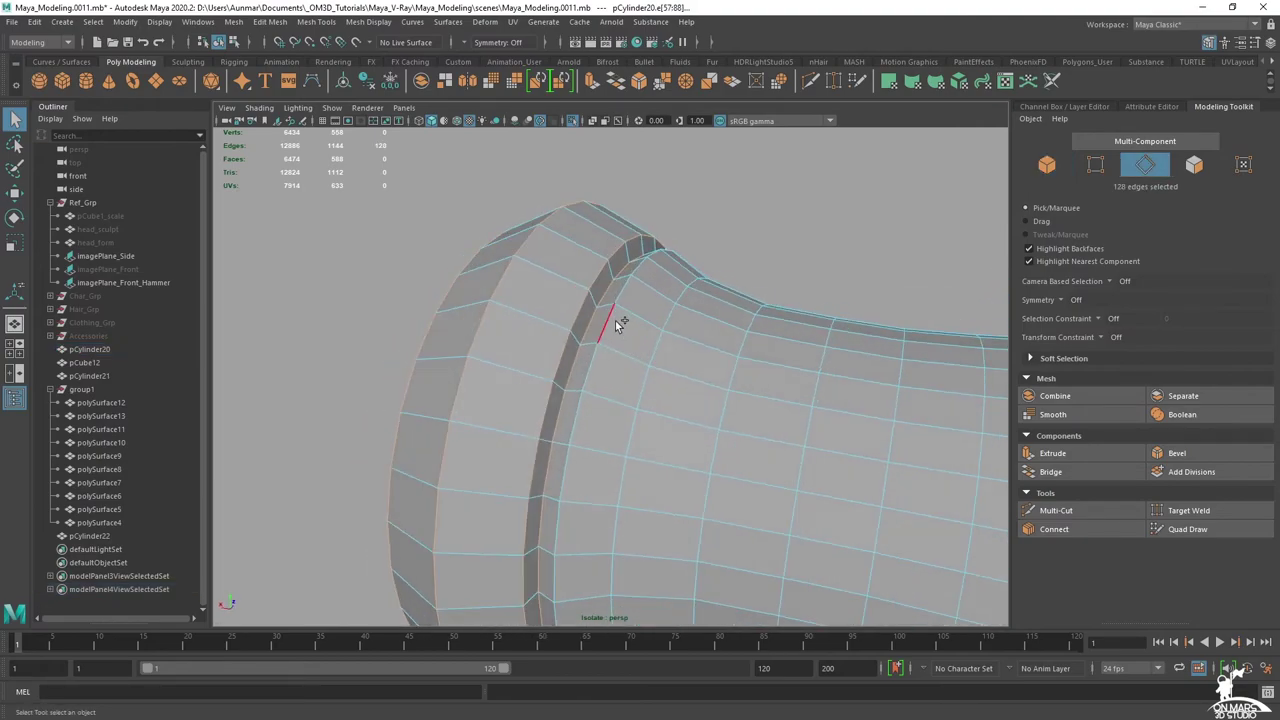
{"action": "left_click_drag", "start_coordinate": [885, 400], "coordinate": [729, 323], "text": "alt"}
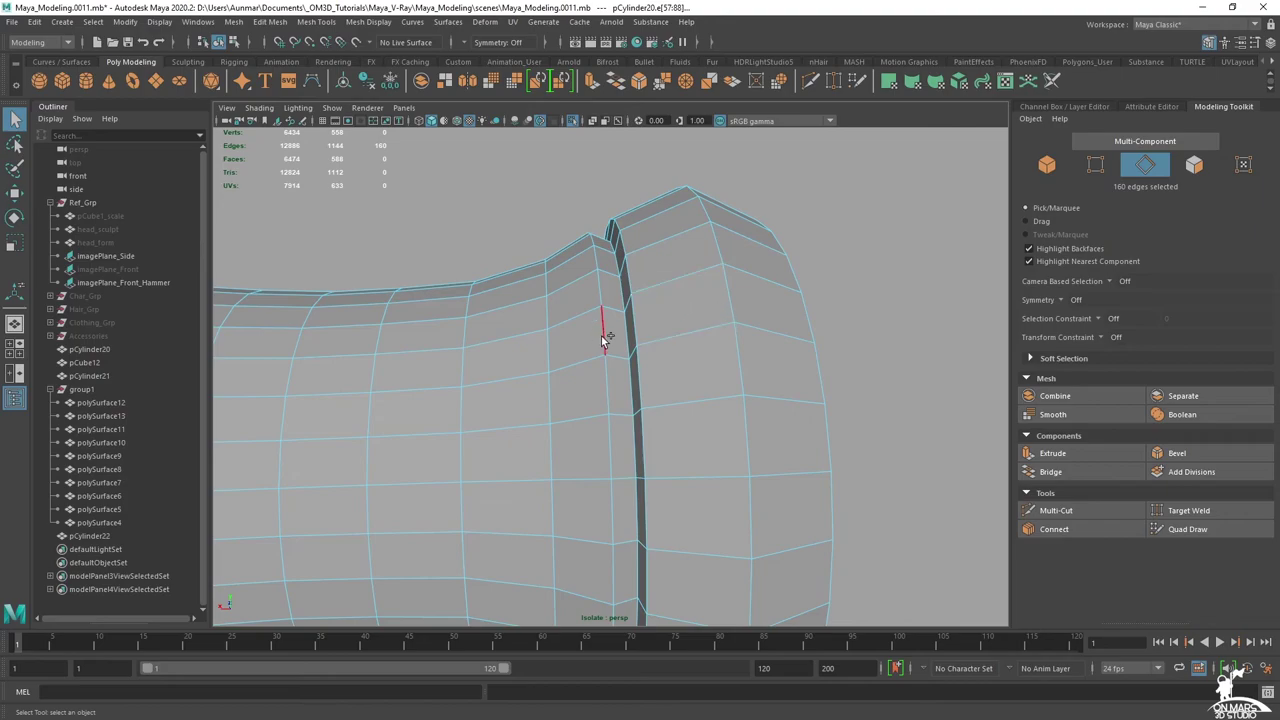
- Add the matching rim and groove edge loops at the opposite end and bevel all of them with 2 segments
{"action": "double_click", "coordinate": [629, 338], "text": "shift"}
{"action": "double_click", "coordinate": [639, 327], "text": "shift"}
{"action": "double_click", "coordinate": [726, 306], "text": "shift"}
{"action": "left_click_drag", "start_coordinate": [923, 364], "coordinate": [700, 380], "text": "alt"}
{"action": "left_click", "coordinate": [1177, 453]}
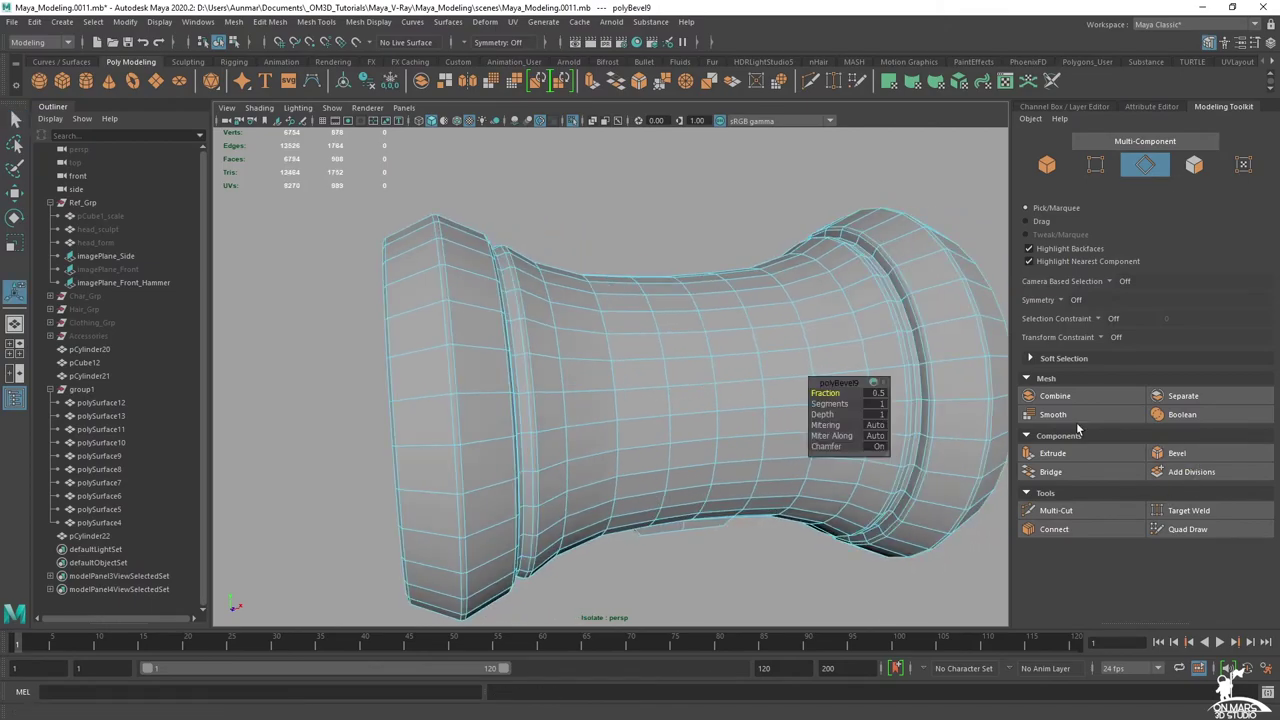
{"action": "type", "text": "2"}
{"action": "key", "text": "Return"}
{"action": "right_click_drag", "start_coordinate": [645, 314], "coordinate": [735, 224]}
{"action": "left_click", "coordinate": [735, 223]}
- Return the hammer head pCylinder20 to object mode and display it in smooth mesh preview
{"action": "left_click_drag", "start_coordinate": [734, 244], "coordinate": [695, 293], "text": "alt"}
{"action": "left_click", "coordinate": [737, 342]}
{"action": "right_click", "coordinate": [755, 341]}
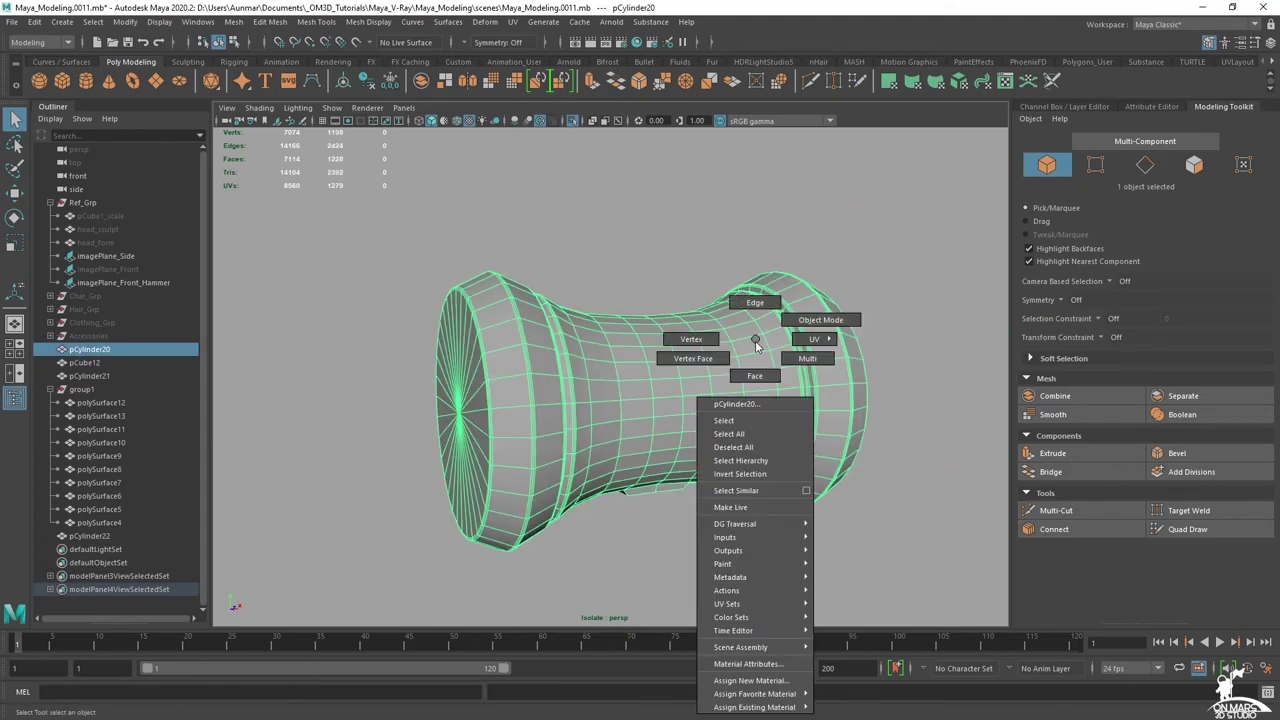
{"action": "right_click", "coordinate": [756, 344], "text": "shift"}
{"action": "right_click_drag", "start_coordinate": [755, 342], "coordinate": [858, 375], "text": "shift"}
{"action": "left_click", "coordinate": [983, 316]}
{"action": "left_click", "coordinate": [766, 352]}
{"action": "key", "text": "3"}
{"action": "left_click", "coordinate": [1004, 300]}
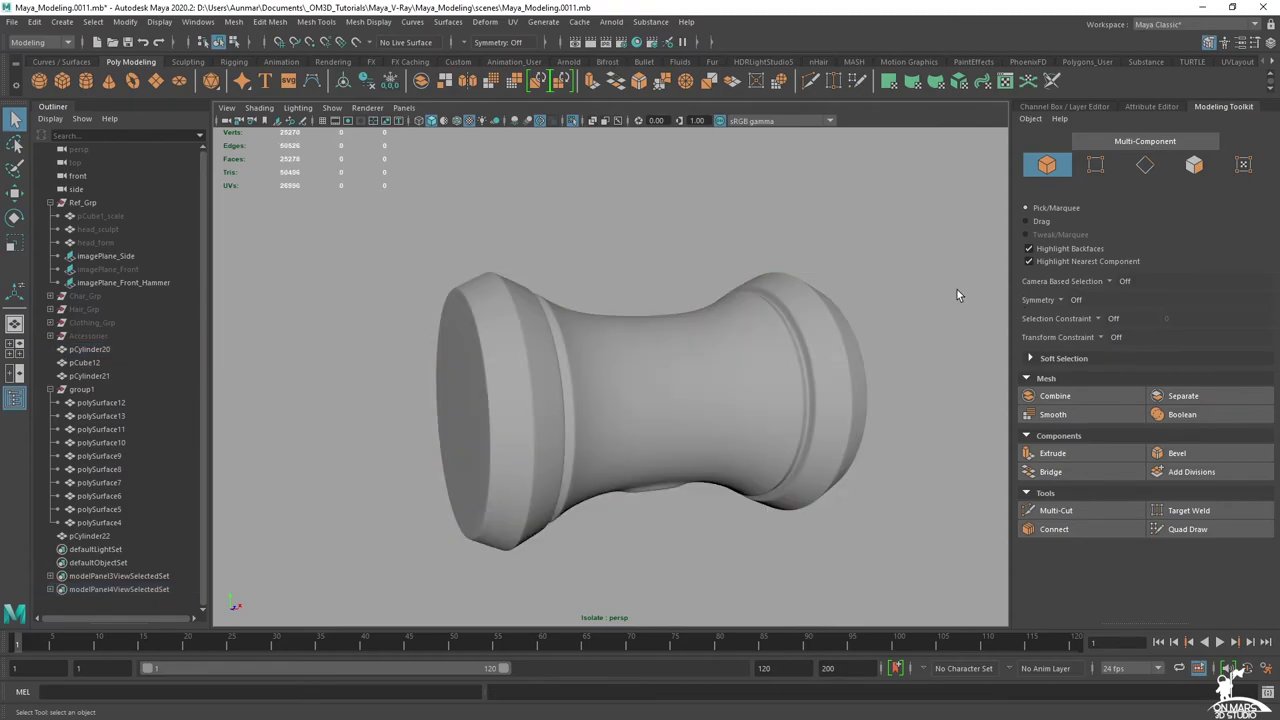
- Exit isolation and examine how the straps fit around the hammer head from several sides
{"action": "key", "text": "ctrl+1"}
{"action": "scroll", "coordinate": [941, 287], "scroll_direction": "down", "scroll_amount": 5}
{"action": "left_click_drag", "start_coordinate": [935, 290], "coordinate": [752, 350], "text": "alt"}
{"action": "middle_click_drag", "start_coordinate": [779, 431], "coordinate": [779, 352], "text": "alt"}
{"action": "scroll", "coordinate": [779, 352], "scroll_direction": "down", "scroll_amount": 2}
{"action": "left_click_drag", "start_coordinate": [790, 360], "coordinate": [743, 397], "text": "alt"}
{"action": "scroll", "coordinate": [717, 391], "scroll_direction": "up", "scroll_amount": 5}
{"action": "middle_click_drag", "start_coordinate": [702, 341], "coordinate": [674, 392], "text": "alt"}
{"action": "scroll", "coordinate": [672, 375], "scroll_direction": "down", "scroll_amount": 1}
{"action": "left_click_drag", "start_coordinate": [660, 342], "coordinate": [673, 345], "text": "alt"}
{"action": "left_click_drag", "start_coordinate": [549, 362], "coordinate": [690, 432], "text": "alt"}
{"action": "mouse_move", "coordinate": [650, 435]}
{"action": "middle_mouse_down", "text": "alt"}
{"action": "mouse_move", "coordinate": [643, 337]}
{"action": "mouse_move", "coordinate": [668, 420]}
{"action": "middle_mouse_up", "text": "alt"}
{"action": "scroll", "coordinate": [677, 414], "scroll_direction": "up", "scroll_amount": 3}
{"action": "left_click_drag", "start_coordinate": [677, 414], "coordinate": [598, 455], "text": "alt"}
{"action": "middle_click_drag", "start_coordinate": [618, 385], "coordinate": [632, 456], "text": "alt"}
{"action": "scroll", "coordinate": [628, 430], "scroll_direction": "up", "scroll_amount": 4}
{"action": "left_click_drag", "start_coordinate": [620, 384], "coordinate": [650, 386], "text": "alt"}
- Select the strap bands around the hammer head and display them in smooth mesh preview
{"action": "scroll", "coordinate": [594, 386], "scroll_direction": "down", "scroll_amount": 4}
{"action": "left_click_drag", "start_coordinate": [699, 381], "coordinate": [458, 264]}
{"action": "key", "text": "3"}
{"action": "left_click", "coordinate": [724, 241]}
- Select the narrow strap polySurface4 above the handle and switch it to vertex selection
{"action": "left_click_drag", "start_coordinate": [528, 292], "coordinate": [641, 292], "text": "alt"}
{"action": "scroll", "coordinate": [626, 294], "scroll_direction": "up", "scroll_amount": 4}
{"action": "middle_click_drag", "start_coordinate": [641, 292], "coordinate": [674, 391], "text": "alt"}
{"action": "scroll", "coordinate": [674, 391], "scroll_direction": "up", "scroll_amount": 4}
{"action": "left_click", "coordinate": [530, 365]}
{"action": "left_click_drag", "start_coordinate": [536, 315], "coordinate": [610, 260], "text": "alt"}
{"action": "left_click", "coordinate": [671, 211]}
{"action": "scroll", "coordinate": [698, 235], "scroll_direction": "down", "scroll_amount": 4}
{"action": "left_click_drag", "start_coordinate": [700, 237], "coordinate": [647, 289], "text": "alt"}
{"action": "middle_click_drag", "start_coordinate": [680, 368], "coordinate": [718, 247], "text": "alt"}
{"action": "scroll", "coordinate": [718, 247], "scroll_direction": "up", "scroll_amount": 4}
{"action": "right_click_drag", "start_coordinate": [694, 226], "coordinate": [613, 242]}
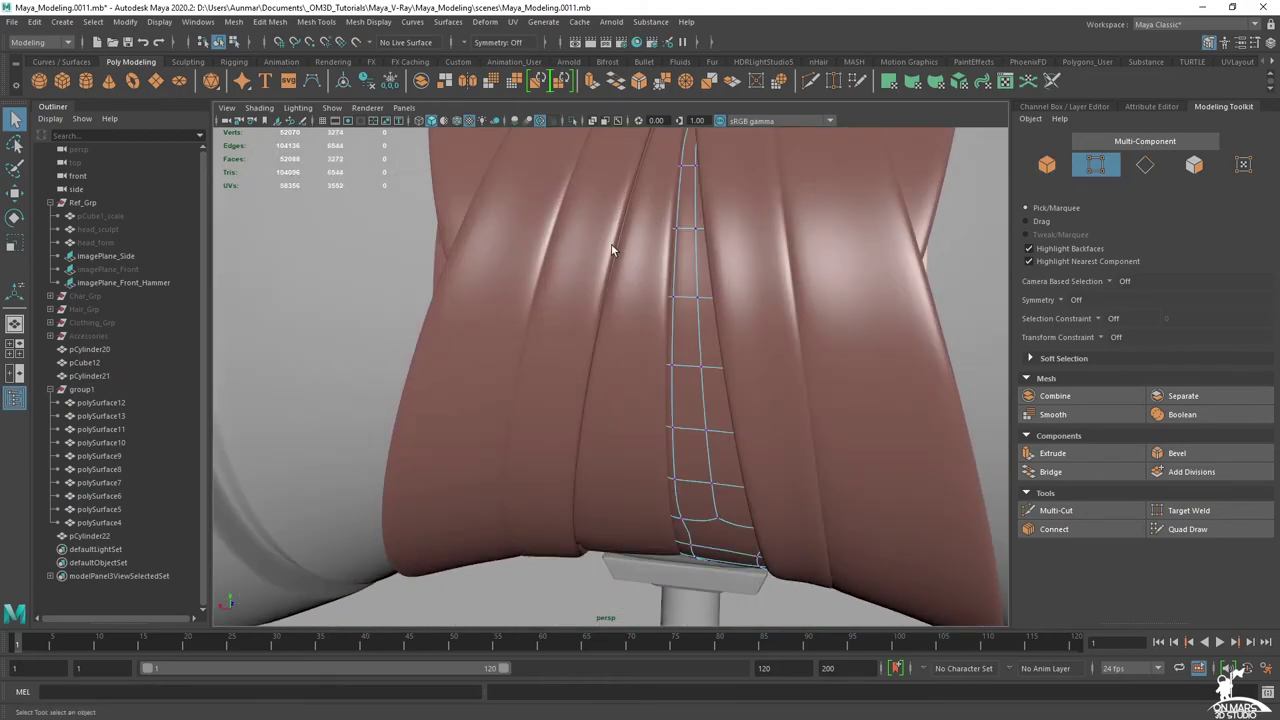
- Try to shift vertices midway along strap polySurface4 slightly in X with soft selection, and return to object mode
{"action": "left_click_drag", "start_coordinate": [683, 243], "coordinate": [612, 210]}
{"action": "key", "text": "w"}
{"action": "key", "text": "b"}
{"action": "left_click_drag", "start_coordinate": [684, 232], "coordinate": [910, 248]}
{"action": "left_click_drag", "start_coordinate": [620, 228], "coordinate": [625, 229]}
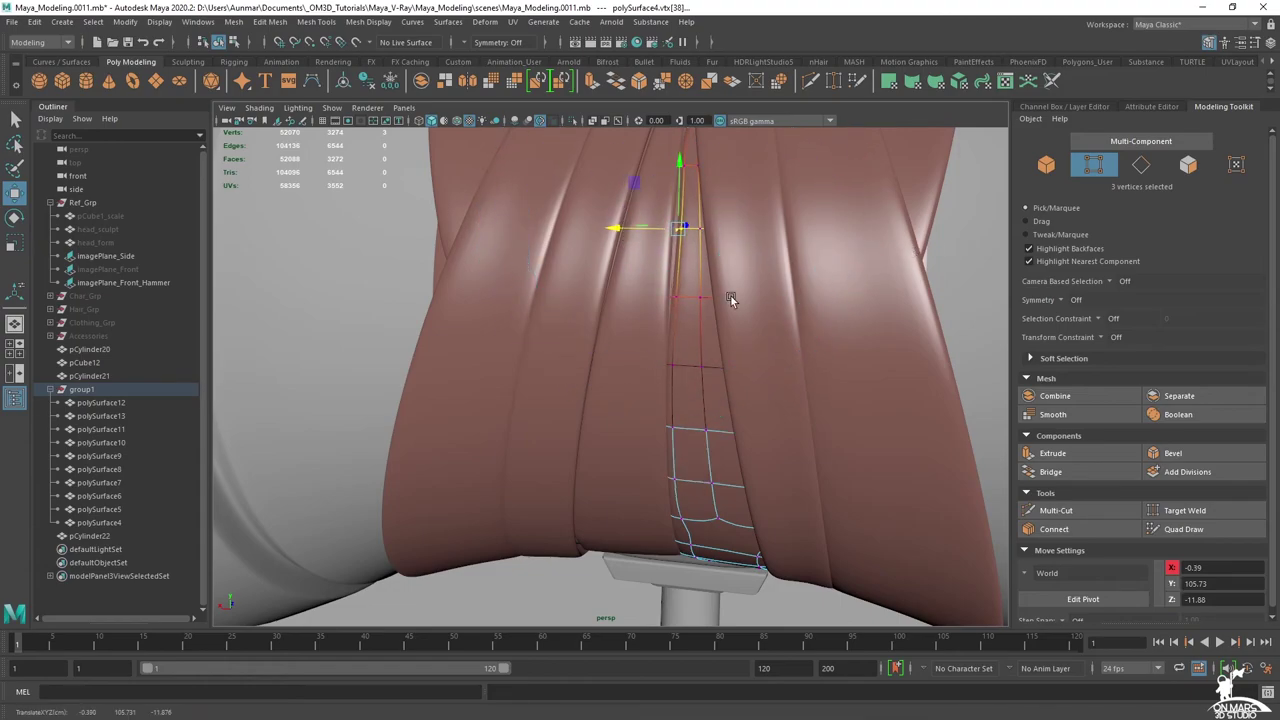
{"action": "left_click_drag", "start_coordinate": [804, 460], "coordinate": [721, 442]}
{"action": "right_click_drag", "start_coordinate": [699, 301], "coordinate": [716, 262]}
{"action": "key", "text": "q"}
{"action": "scroll", "coordinate": [716, 258], "scroll_direction": "down", "scroll_amount": 5}
{"action": "left_click", "coordinate": [716, 257]}
{"action": "left_click", "coordinate": [703, 150]}
{"action": "left_click_drag", "start_coordinate": [690, 240], "coordinate": [661, 263], "text": "alt"}
- Undo the soft-selection edit on strap polySurface4, return to object mode and deselect it
{"action": "key", "text": "ctrl+z"}
{"action": "key", "text": "ctrl+z"}
{"action": "key", "text": "ctrl+z"}
{"action": "key", "text": "ctrl+z"}
{"action": "key", "text": "ctrl+z"}
{"action": "key", "text": "ctrl+z"}
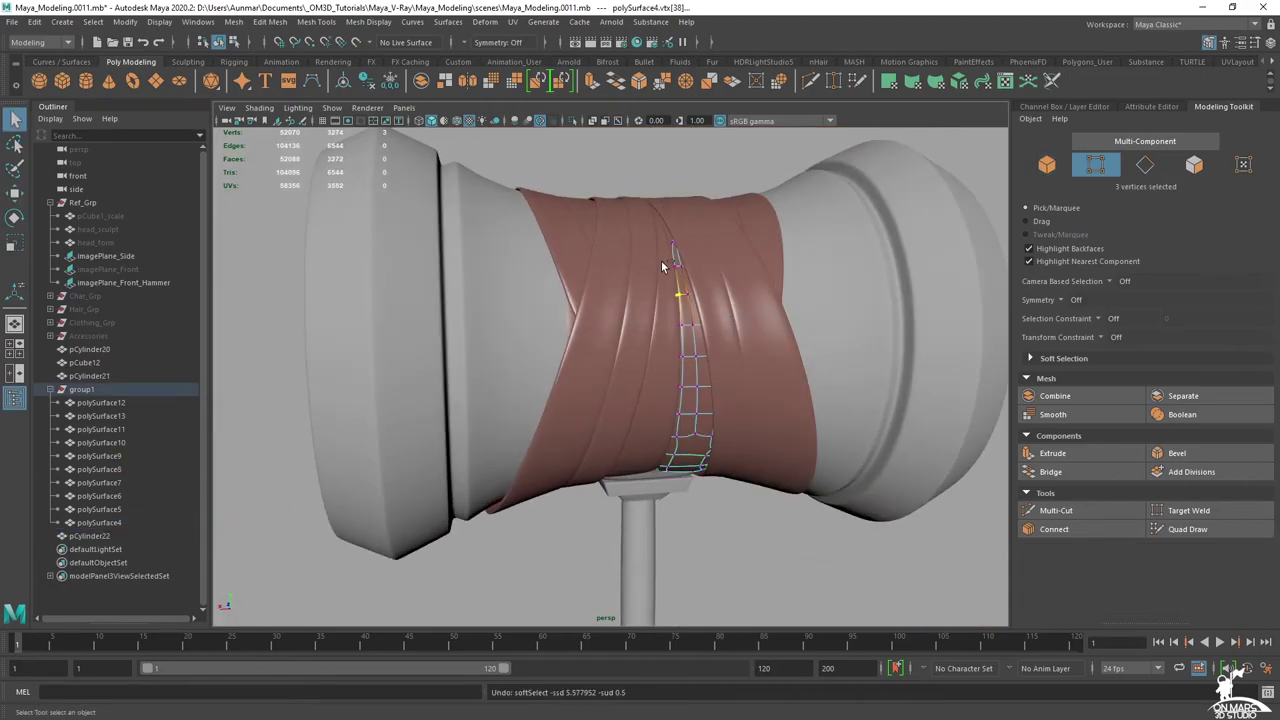
{"action": "right_click_drag", "start_coordinate": [676, 267], "coordinate": [752, 204]}
{"action": "scroll", "coordinate": [740, 215], "scroll_direction": "down", "scroll_amount": 8}
{"action": "left_click_drag", "start_coordinate": [505, 335], "coordinate": [655, 371], "text": "alt"}
{"action": "left_click", "coordinate": [757, 252]}
{"action": "left_click_drag", "start_coordinate": [753, 256], "coordinate": [632, 308], "text": "alt"}
{"action": "scroll", "coordinate": [640, 385], "scroll_direction": "down", "scroll_amount": 3}
{"action": "left_click_drag", "start_coordinate": [640, 395], "coordinate": [669, 404], "text": "alt"}
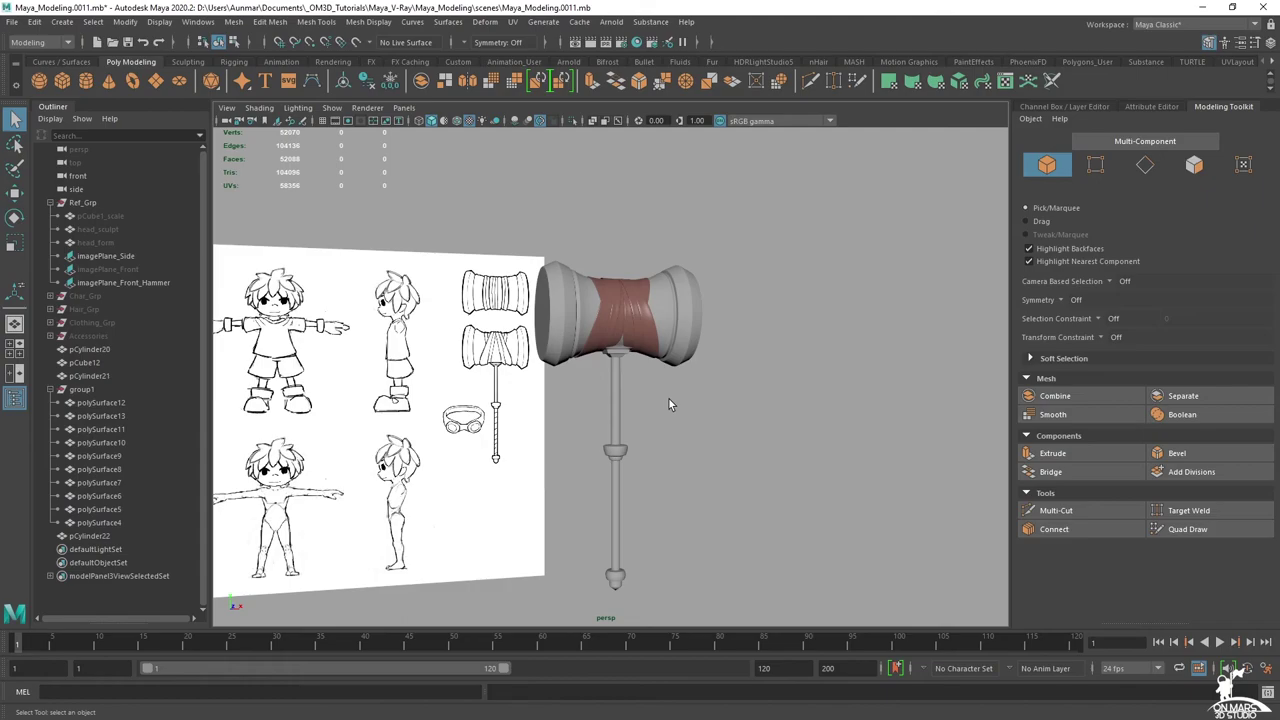
{"action": "key", "text": "ctrl+1"}
{"action": "key", "text": "ctrl+1"}
- Parent pCylinder20, pCube12, pCylinder21 and pCylinder22 under group1 and rename the group Hammer
{"action": "left_click", "coordinate": [50, 389]}
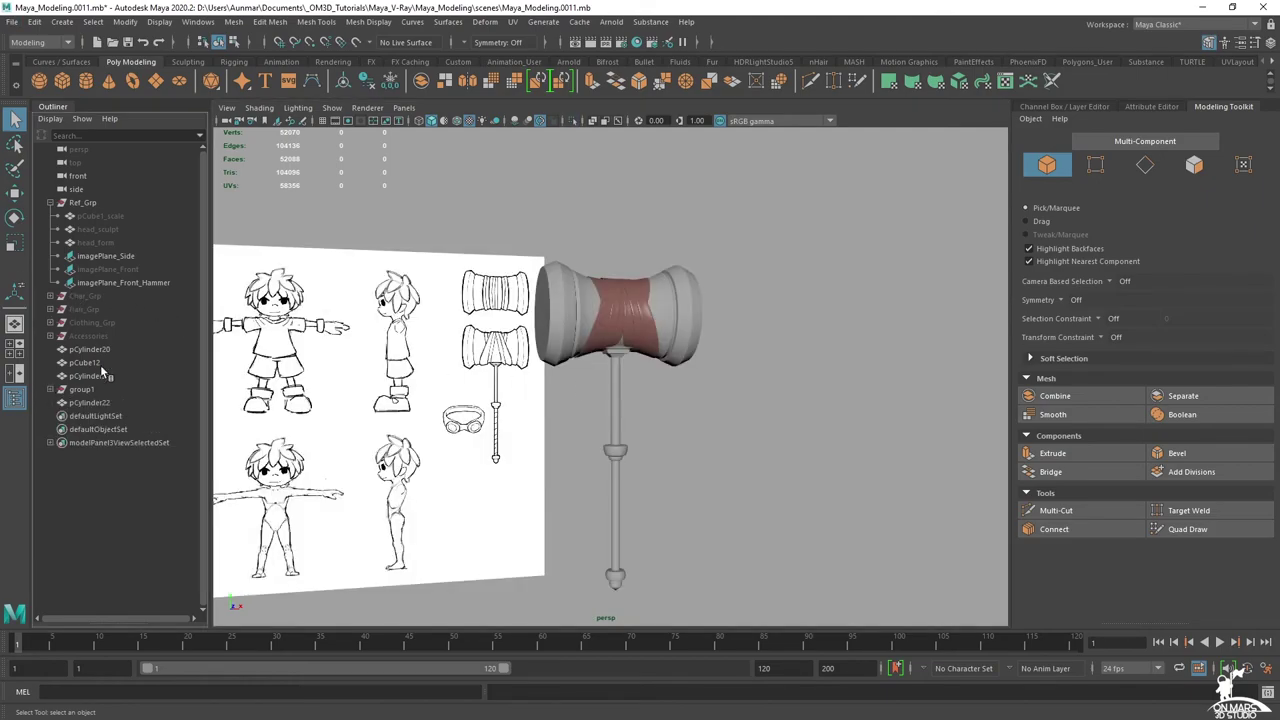
{"action": "left_click", "coordinate": [89, 376]}
{"action": "left_click", "coordinate": [85, 350], "text": "shift"}
{"action": "scroll", "coordinate": [629, 363], "scroll_direction": "down", "scroll_amount": 1}
{"action": "middle_click_drag", "start_coordinate": [591, 409], "coordinate": [627, 371], "text": "alt"}
{"action": "mouse_move", "coordinate": [101, 361]}
{"action": "middle_mouse_down"}
{"action": "mouse_move", "coordinate": [98, 399]}
{"action": "mouse_move", "coordinate": [85, 351]}
{"action": "middle_mouse_up"}
{"action": "left_click", "coordinate": [82, 363]}
{"action": "double_click", "coordinate": [87, 350]}
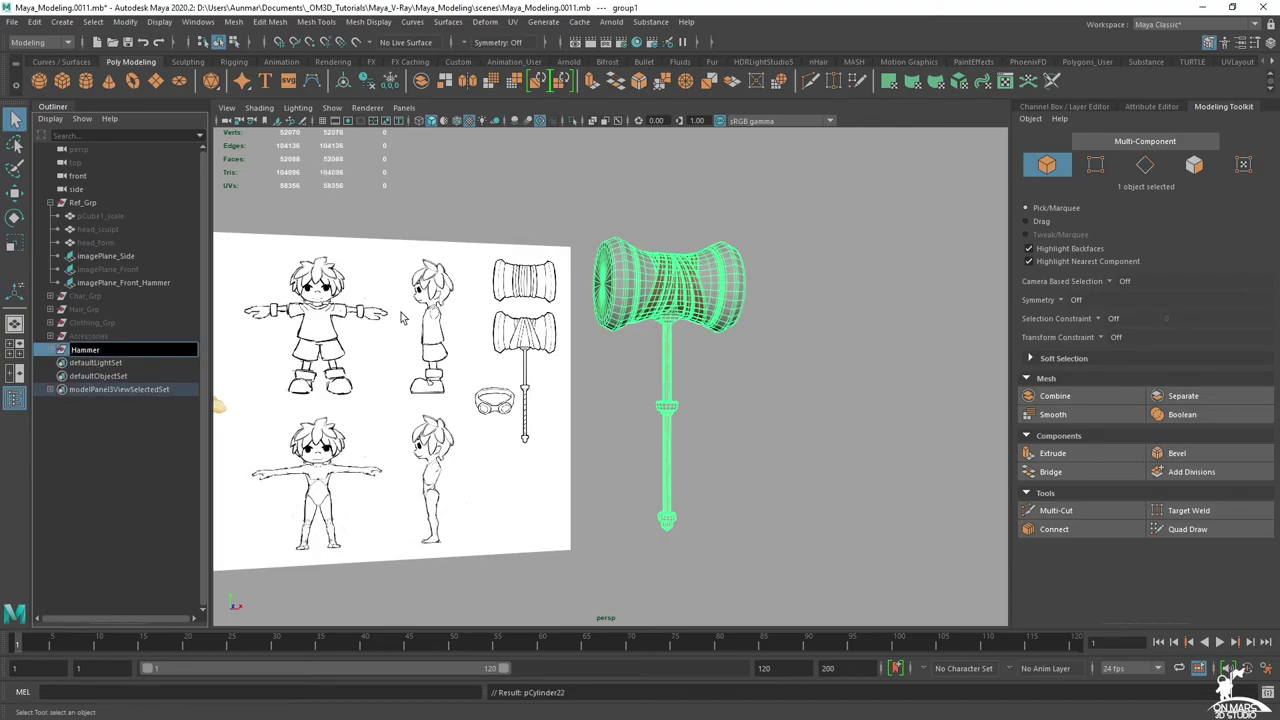
{"action": "key", "text": "Return"}
- Unhide the Char_Grp, Hair_Grp, Clothing_Grp and Accessories groups
{"action": "middle_click_drag", "start_coordinate": [385, 309], "coordinate": [405, 309], "text": "alt"}
{"action": "right_click_drag", "start_coordinate": [405, 309], "coordinate": [340, 305], "text": "alt"}
{"action": "left_click", "coordinate": [82, 337]}
{"action": "left_click", "coordinate": [95, 296], "text": "shift"}
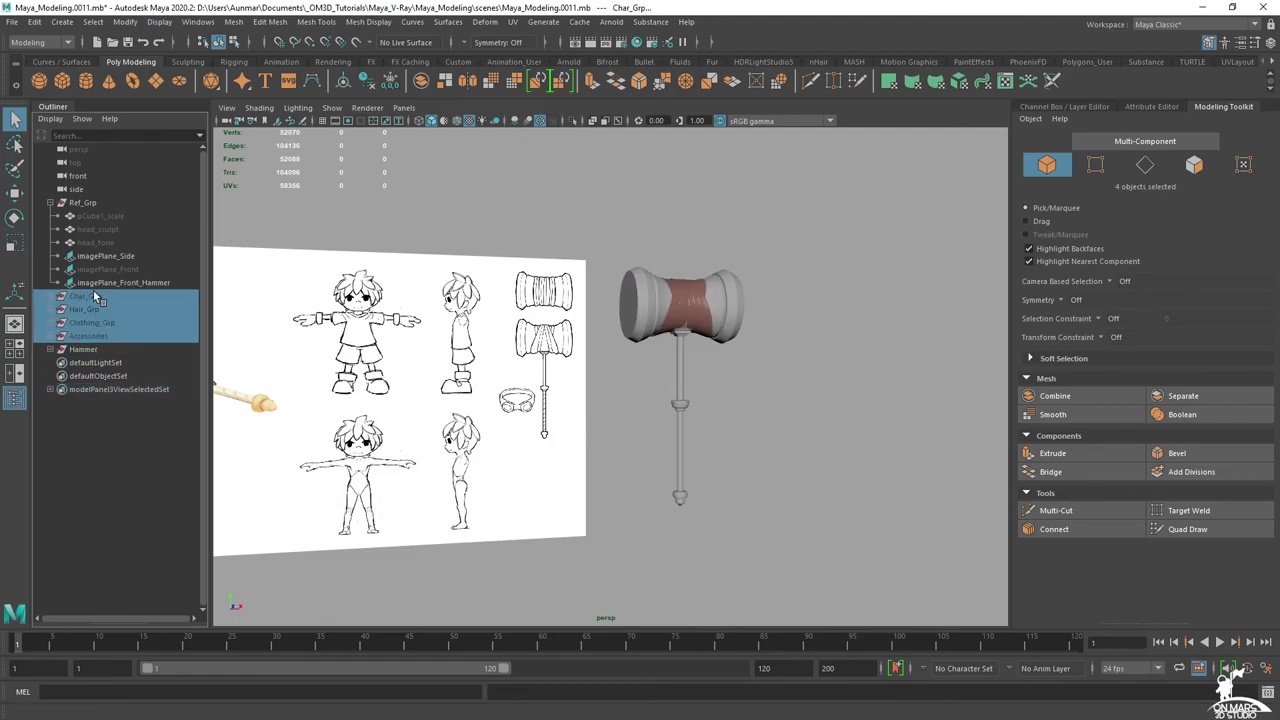
{"action": "key", "text": "h"}
{"action": "left_click_drag", "start_coordinate": [838, 376], "coordinate": [753, 380], "text": "alt"}
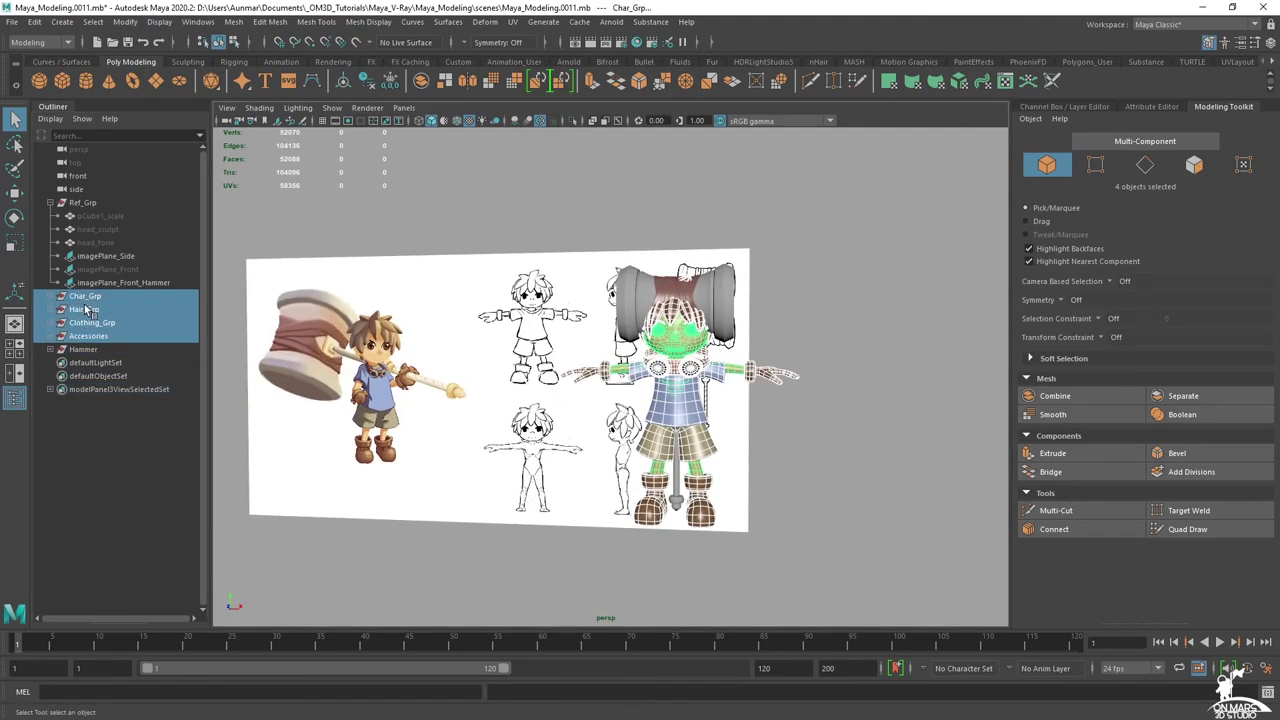
- Isolate the Hammer group, select all its parts, freeze their transformations and delete their history
{"action": "left_click", "coordinate": [82, 350]}
{"action": "key", "text": "w"}
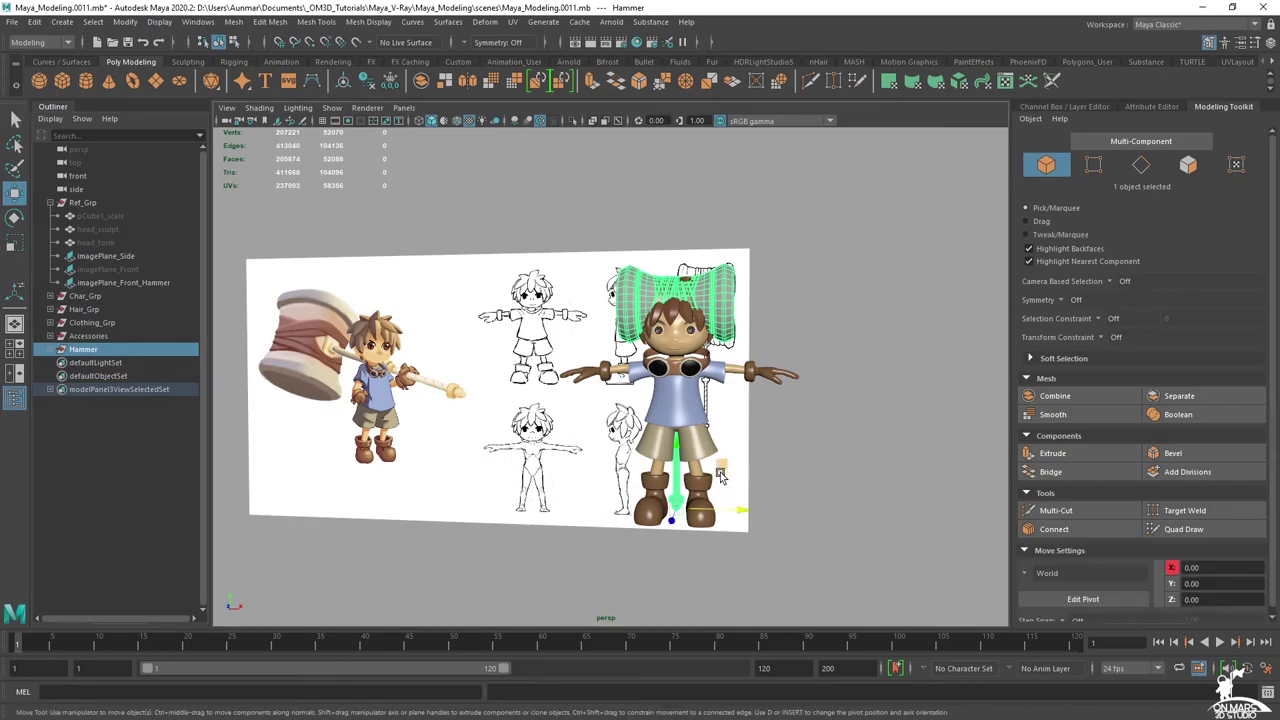
{"action": "key", "text": "ctrl+1"}
{"action": "left_click_drag", "start_coordinate": [842, 578], "coordinate": [310, 124]}
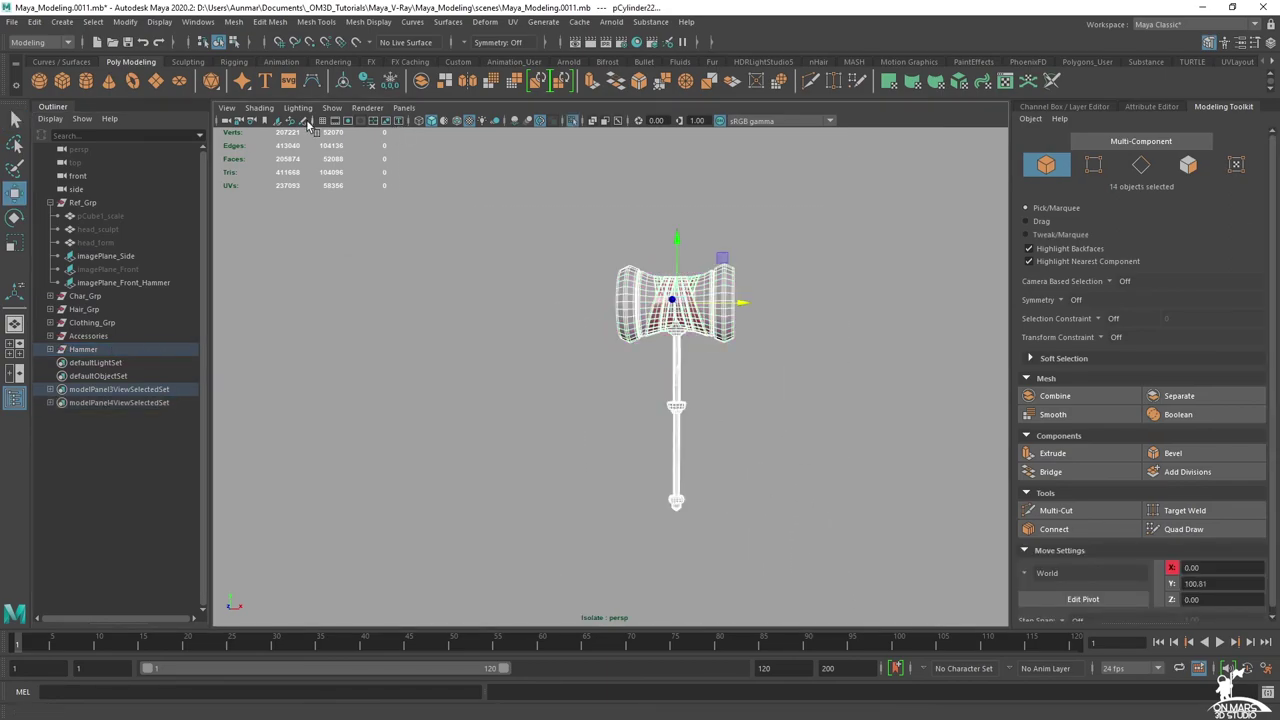
{"action": "left_click", "coordinate": [389, 88]}
{"action": "left_click", "coordinate": [367, 84]}
- Move the Hammer group about 54.3 units along X to stand beside the character, and exit isolation
{"action": "left_click", "coordinate": [83, 349]}
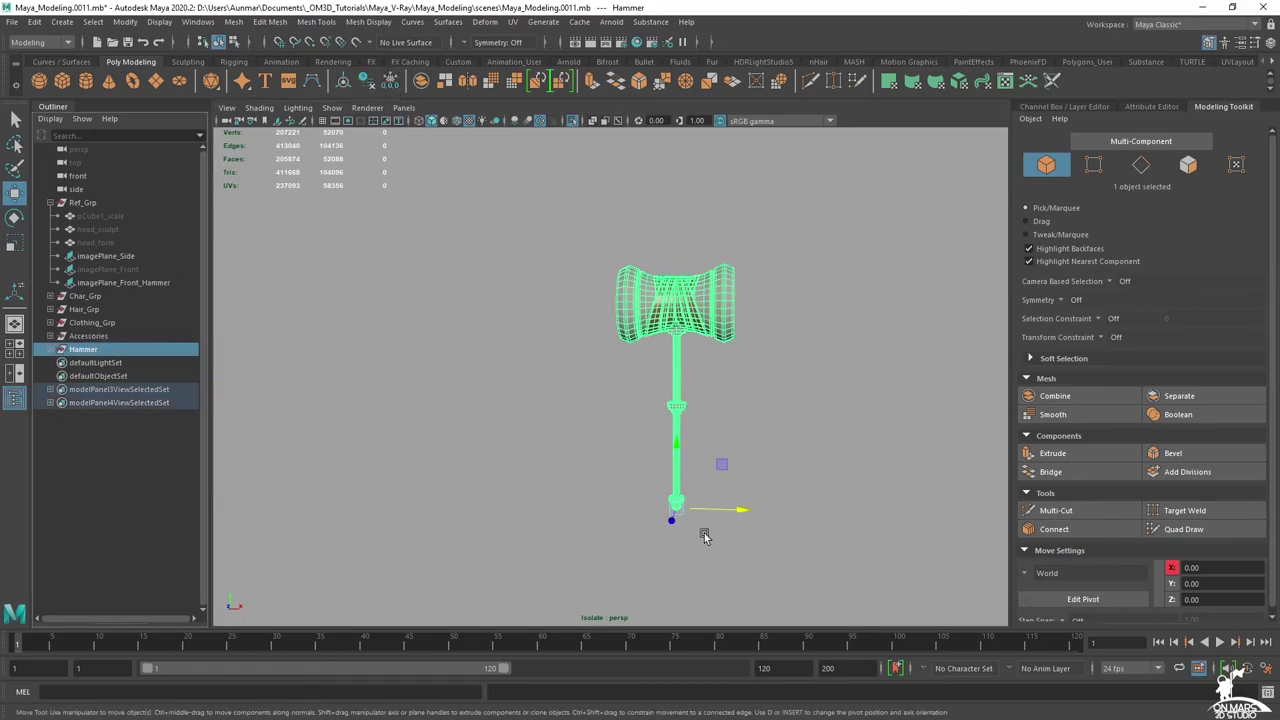
{"action": "left_click_drag", "start_coordinate": [737, 515], "coordinate": [851, 525]}
{"action": "key", "text": "ctrl+1"}
{"action": "left_click_drag", "start_coordinate": [869, 423], "coordinate": [750, 364], "text": "alt"}
{"action": "left_click", "coordinate": [816, 346]}
- Assign a new Phong material to the hammer head pCylinder20
{"action": "right_click_drag", "start_coordinate": [749, 289], "coordinate": [749, 372], "text": "alt"}
{"action": "right_click_drag", "start_coordinate": [777, 413], "coordinate": [763, 387], "text": "alt"}
{"action": "left_click_drag", "start_coordinate": [804, 384], "coordinate": [671, 380], "text": "alt"}
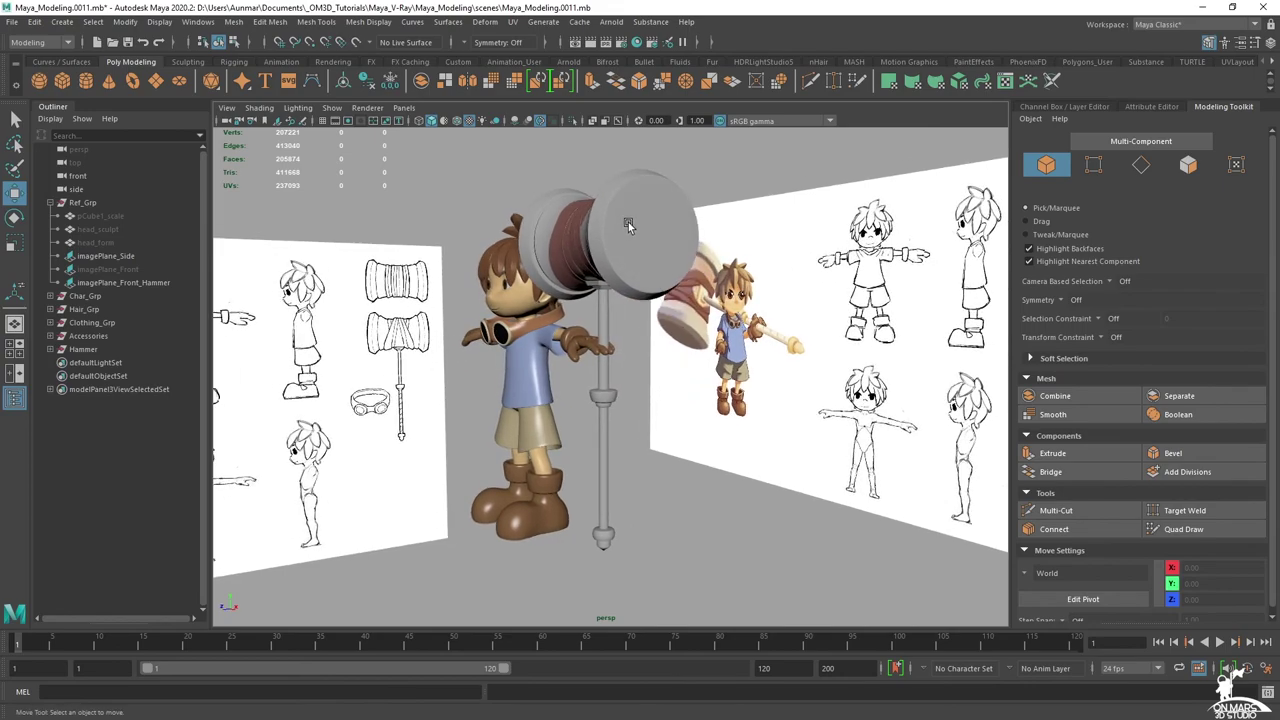
{"action": "left_click", "coordinate": [622, 219]}
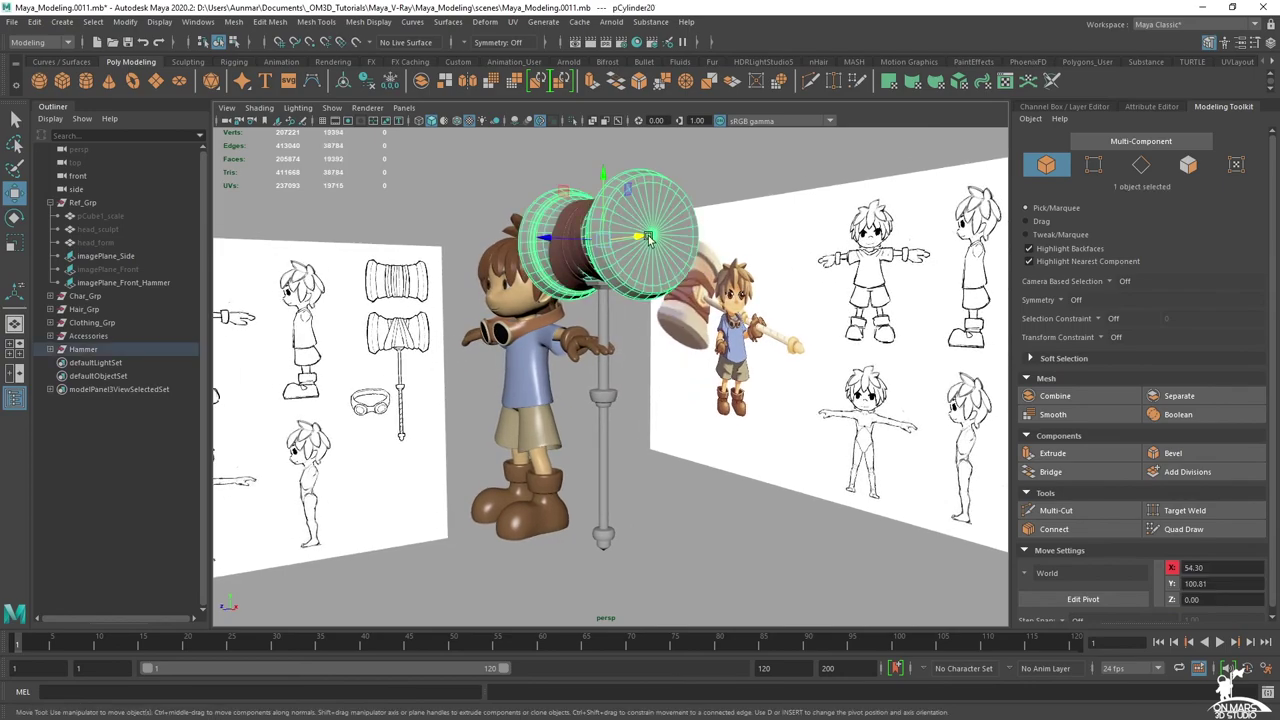
{"action": "left_click_drag", "start_coordinate": [664, 230], "coordinate": [670, 231], "text": "alt"}
{"action": "right_click", "coordinate": [668, 219]}
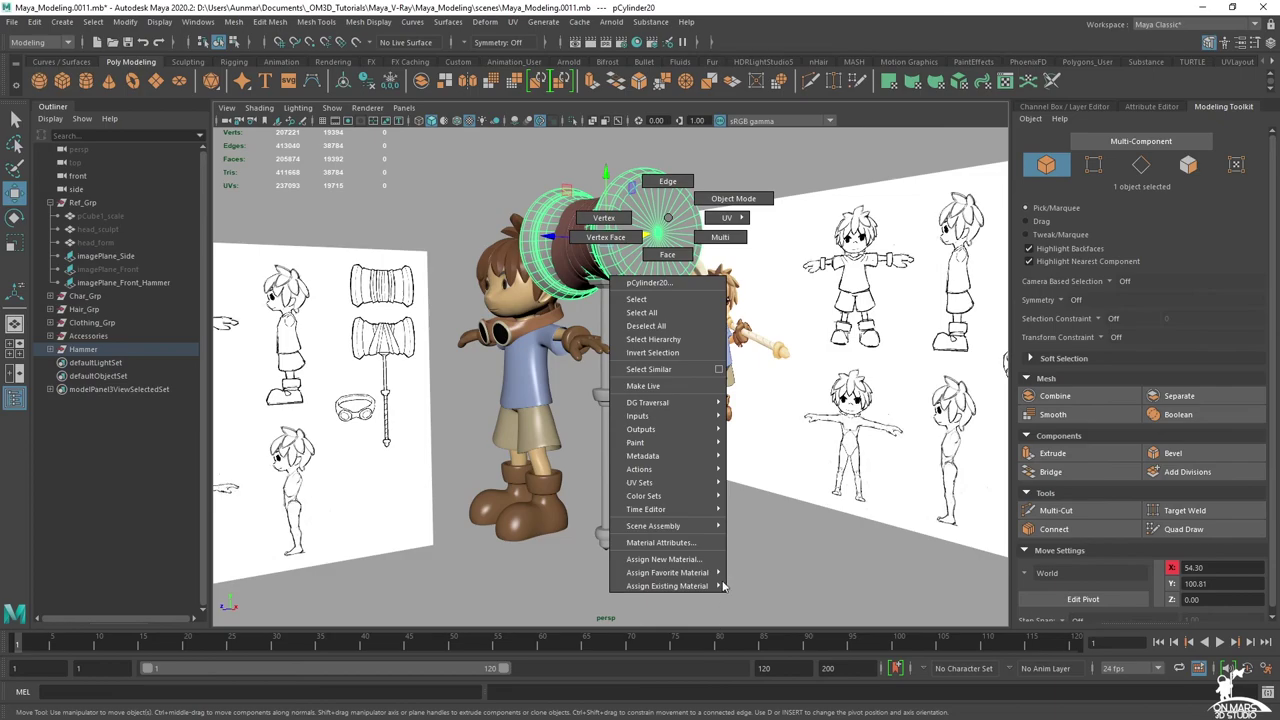
{"action": "mouse_move", "coordinate": [700, 572]}
{"action": "left_click", "coordinate": [764, 615]}
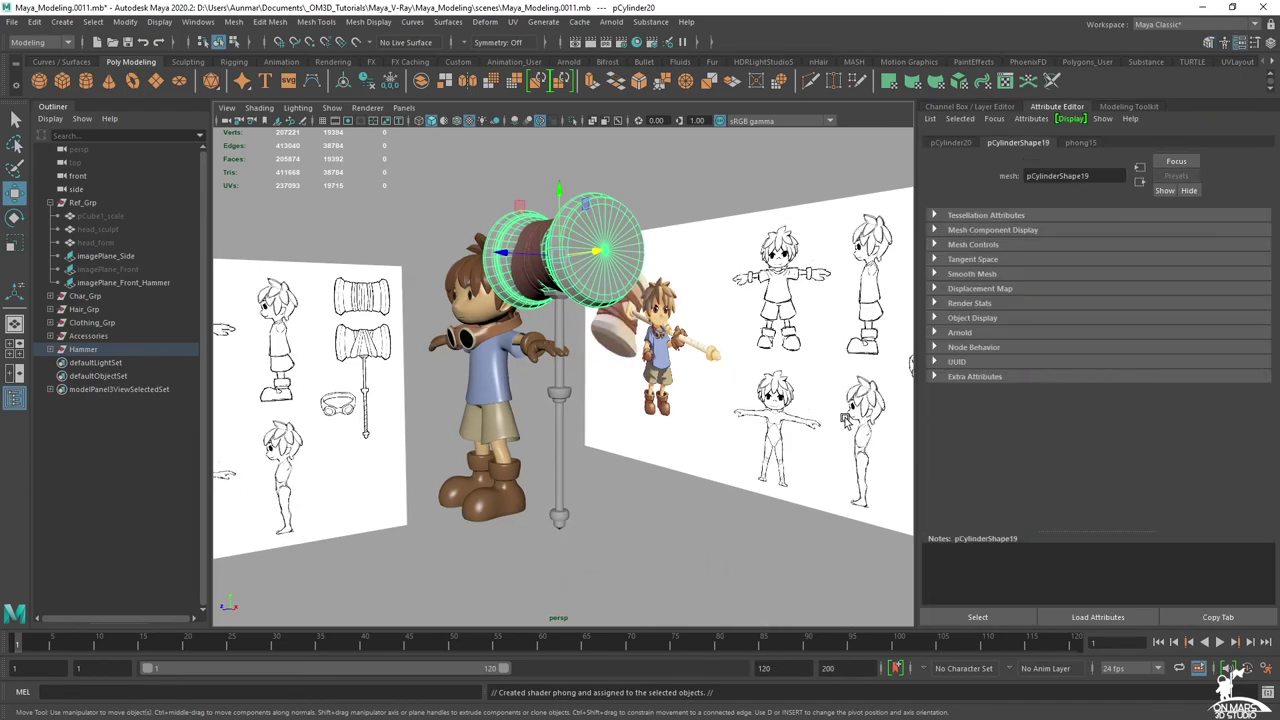
- Set the color of the head's Phong material to the light tan sampled from the hammer in the reference image
{"action": "left_click", "coordinate": [1082, 142]}
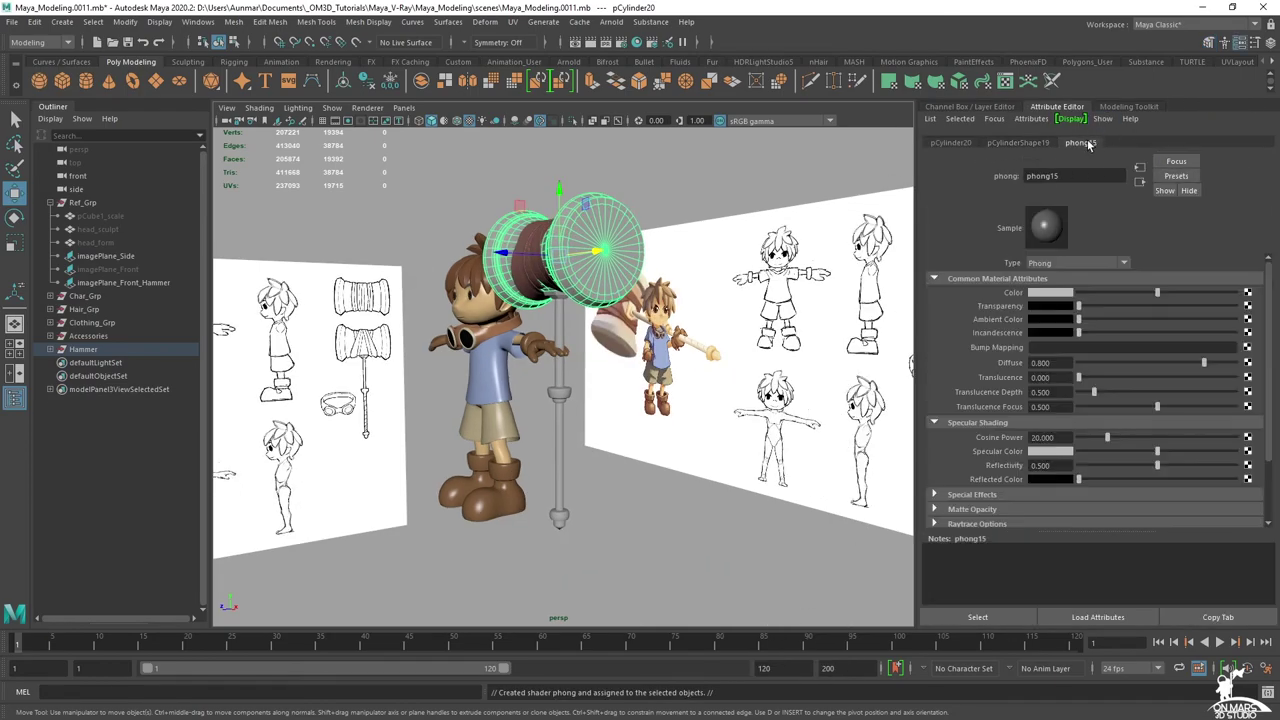
{"action": "left_click", "coordinate": [1053, 293]}
{"action": "left_click", "coordinate": [976, 264]}
{"action": "left_click", "coordinate": [1043, 295]}
{"action": "left_click", "coordinate": [947, 269]}
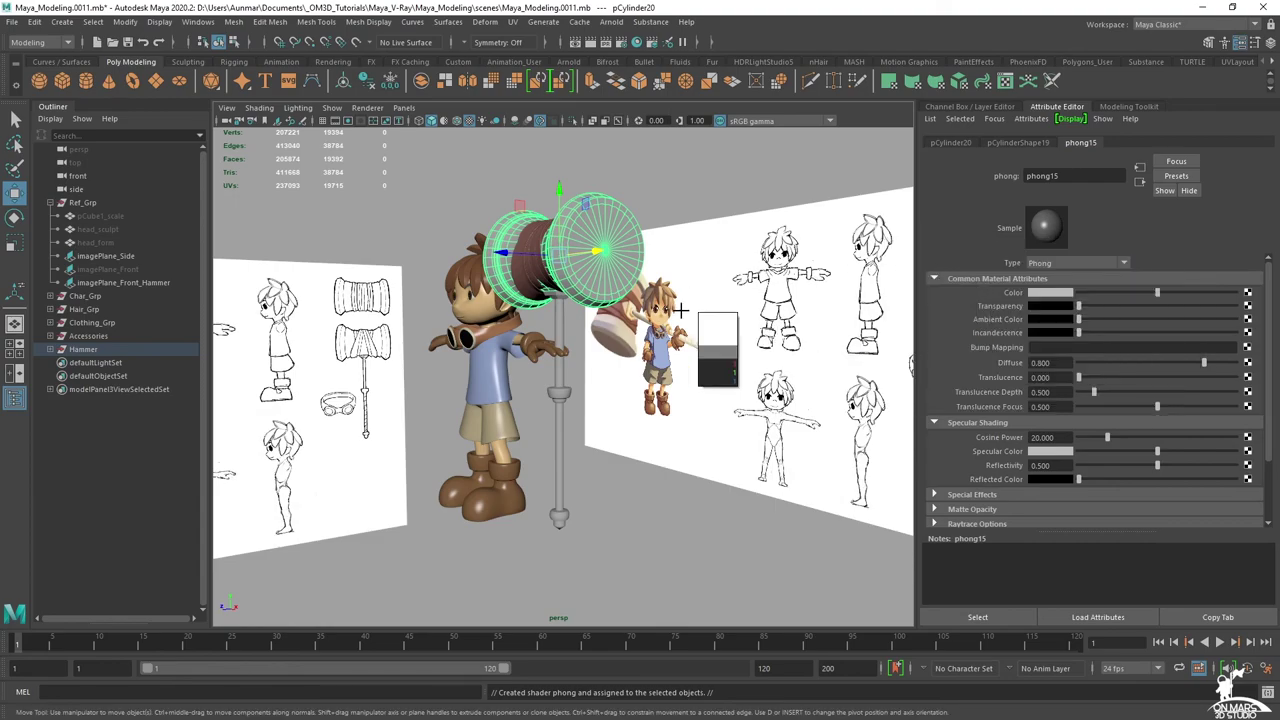
{"action": "left_click", "coordinate": [620, 329]}
- Assign a new Phong material to the handle pCylinder21, colored with the cream sampled from the reference hammer's handle
{"action": "left_click_drag", "start_coordinate": [485, 381], "coordinate": [506, 376], "text": "alt"}
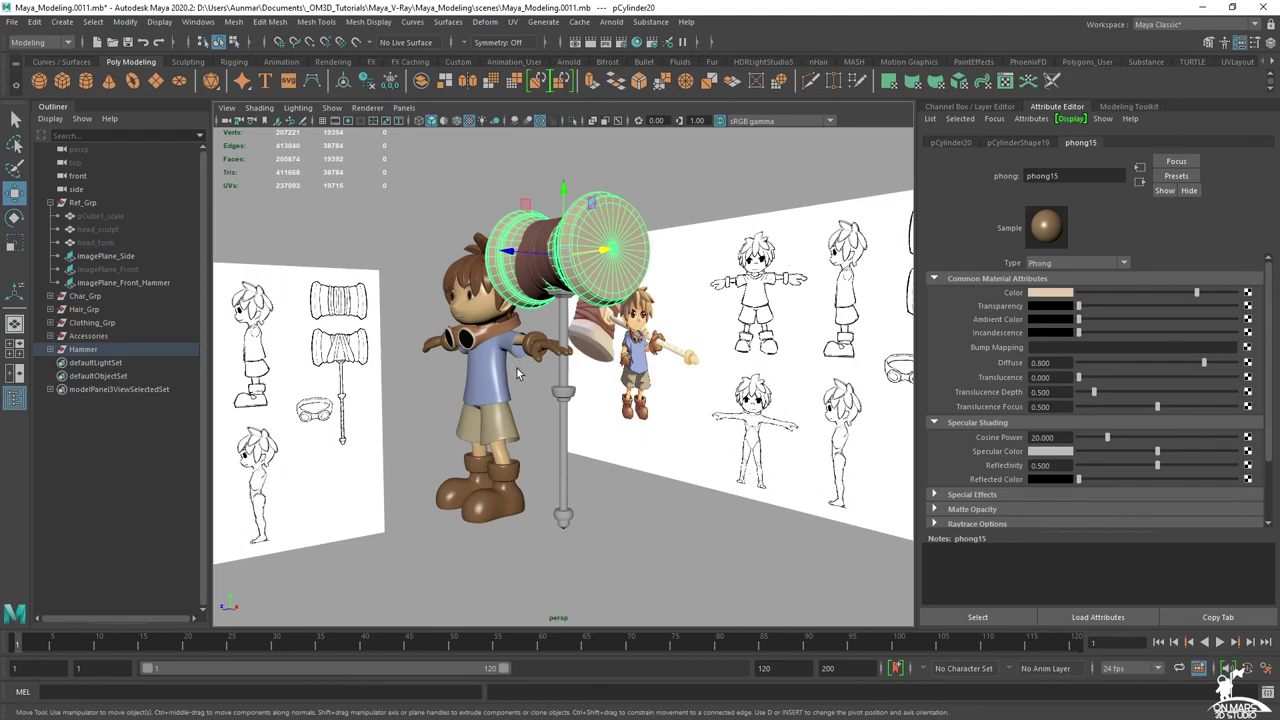
{"action": "key", "text": "q"}
{"action": "left_click", "coordinate": [563, 384]}
{"action": "right_click_drag", "start_coordinate": [566, 386], "coordinate": [659, 640]}
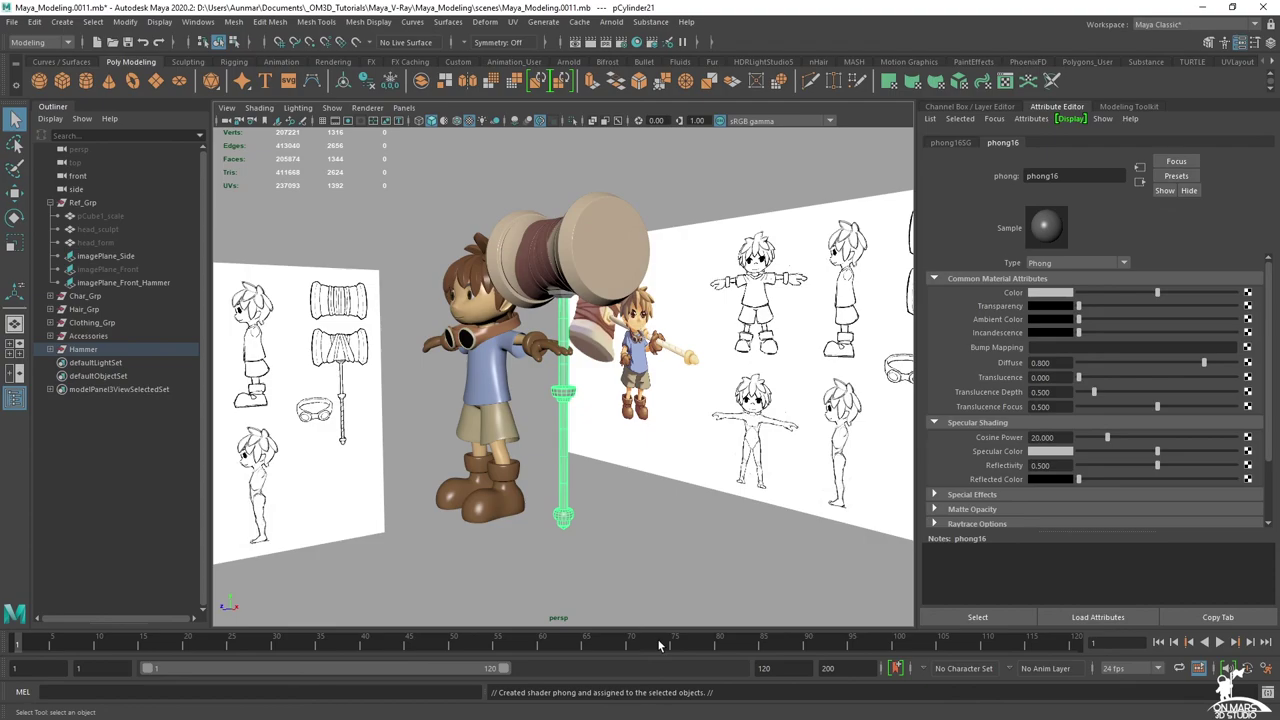
{"action": "left_click", "coordinate": [1052, 292]}
{"action": "left_click", "coordinate": [978, 263]}
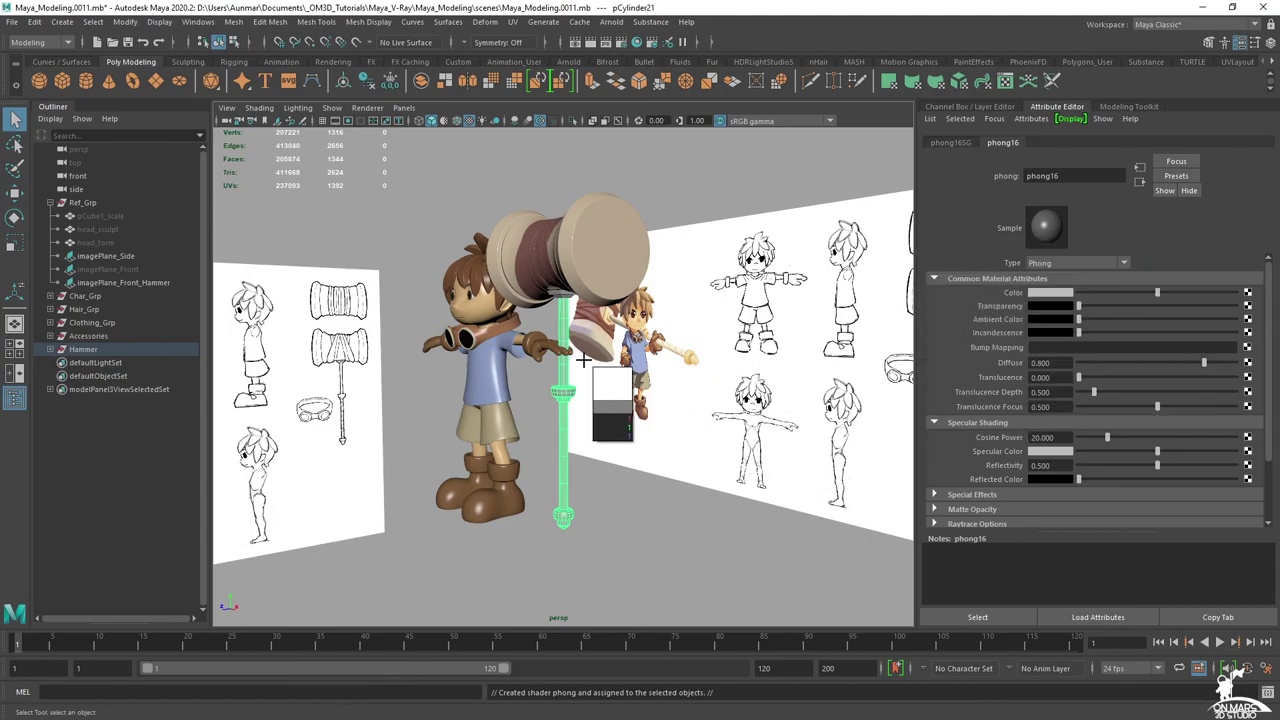
{"action": "left_click", "coordinate": [684, 353]}
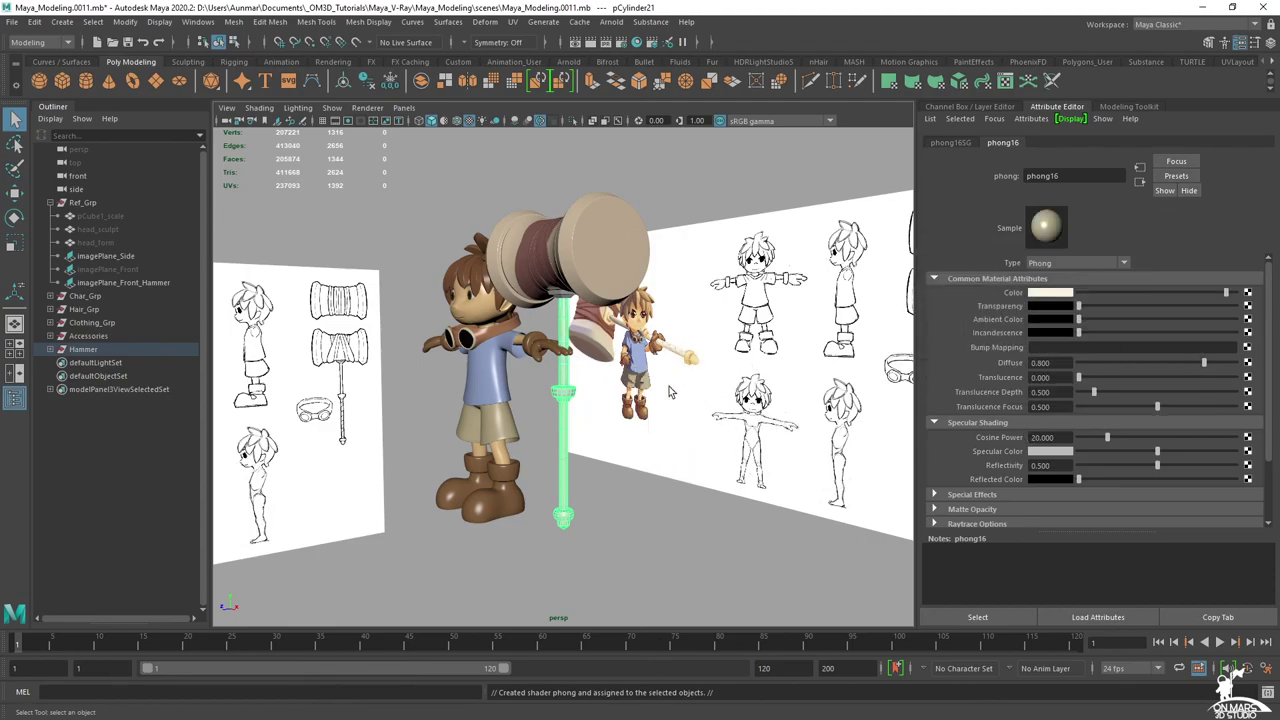
{"action": "left_click", "coordinate": [638, 530]}
- Move the Hammer group farther from the character along X, to about 68.49, and deselect it
{"action": "left_click_drag", "start_coordinate": [624, 523], "coordinate": [800, 546], "text": "alt"}
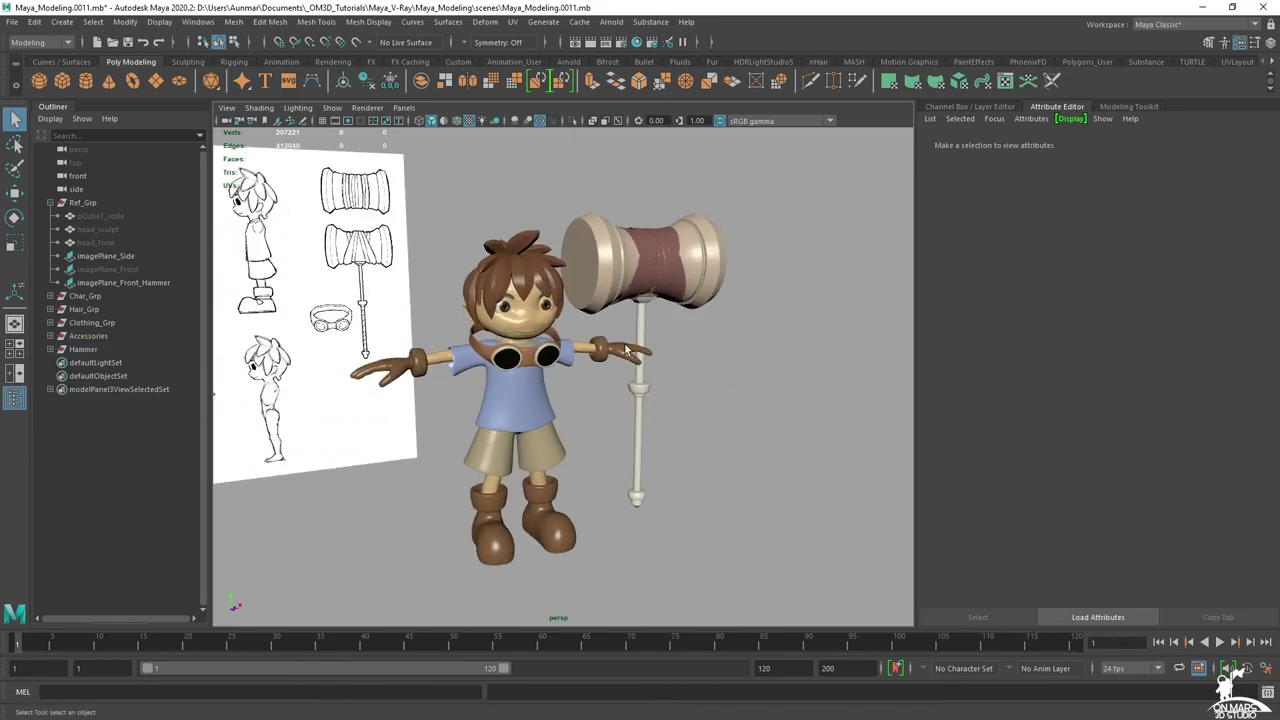
{"action": "scroll", "coordinate": [598, 355], "scroll_direction": "up", "scroll_amount": 3}
{"action": "left_click", "coordinate": [96, 350]}
{"action": "key", "text": "w"}
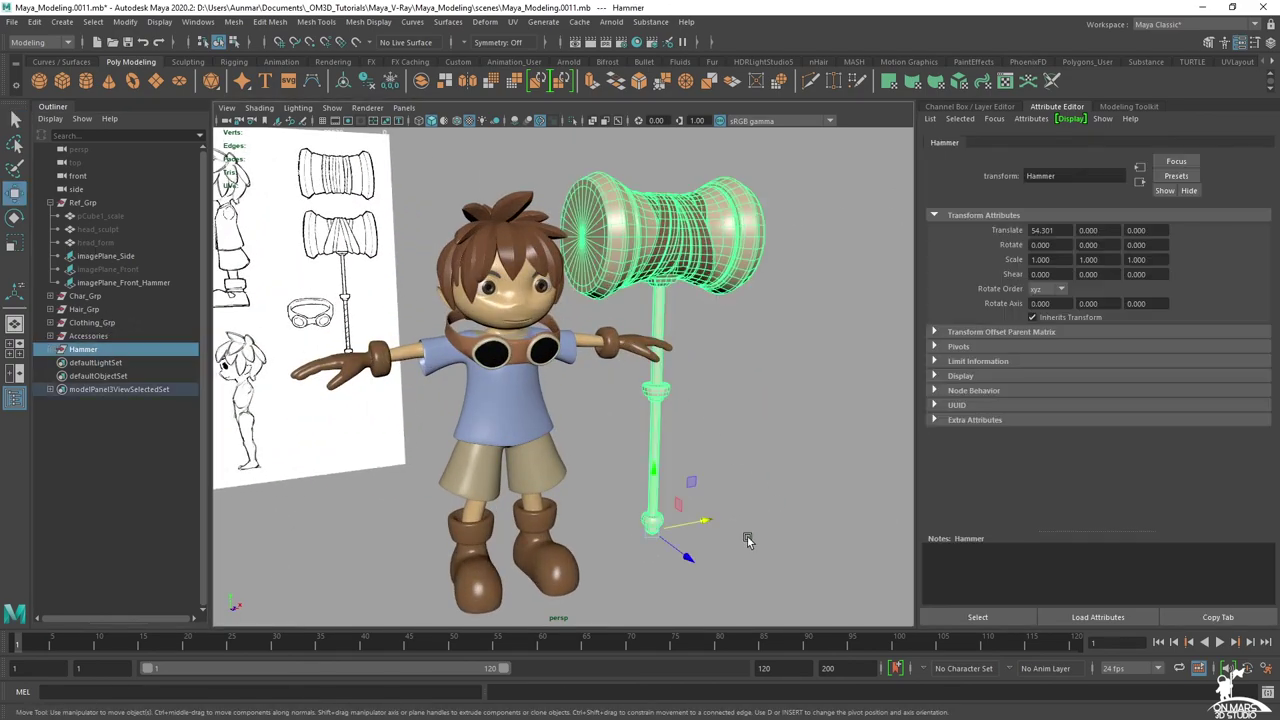
{"action": "left_click_drag", "start_coordinate": [700, 520], "coordinate": [743, 487]}
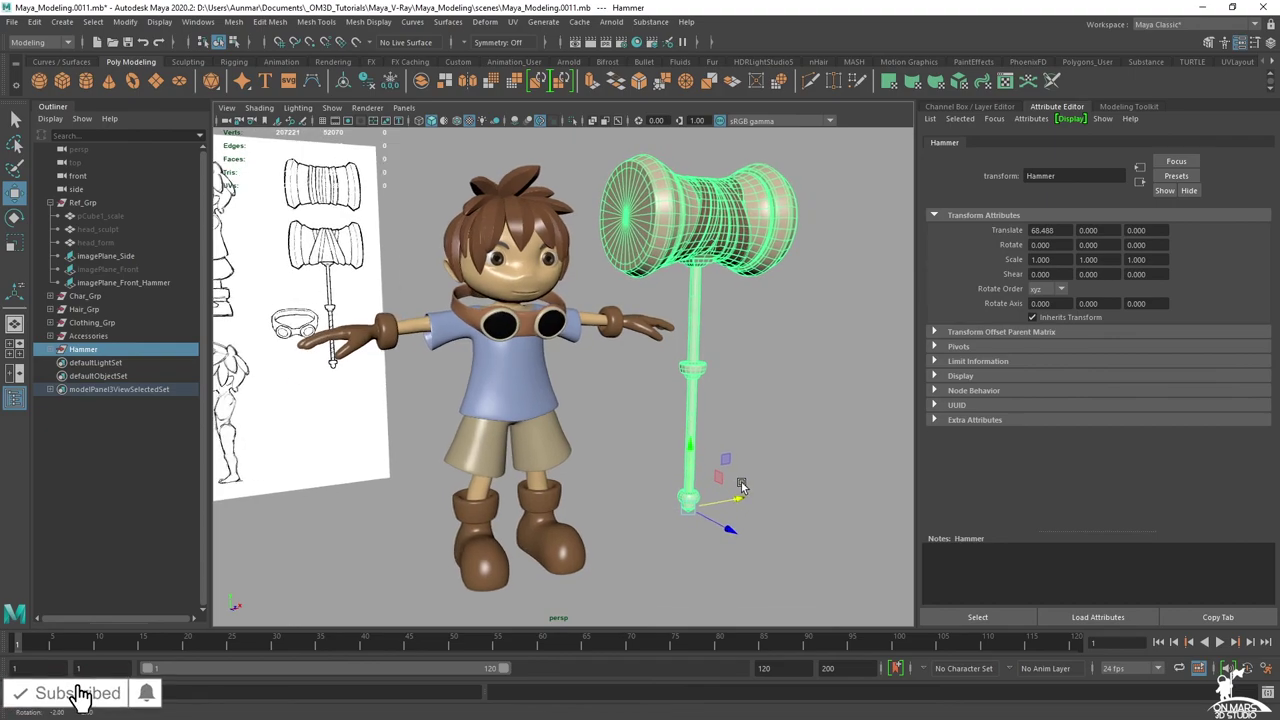
{"action": "left_click", "coordinate": [823, 388]}
{"action": "left_click_drag", "start_coordinate": [823, 388], "coordinate": [835, 424], "text": "alt"}
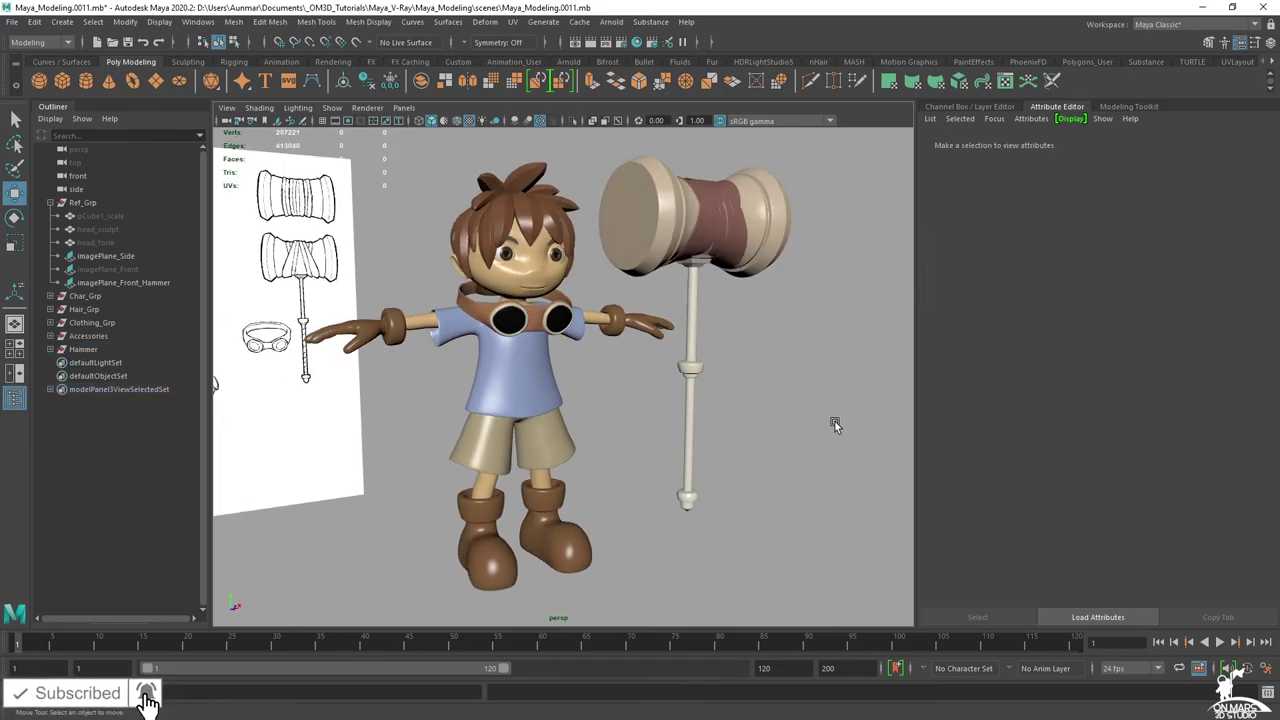
- Assign an existing material to the collar block between the hammer head and the handle
{"action": "left_click", "coordinate": [694, 261]}
{"action": "right_click_drag", "start_coordinate": [697, 263], "coordinate": [784, 678]}
{"action": "left_click", "coordinate": [820, 471]}
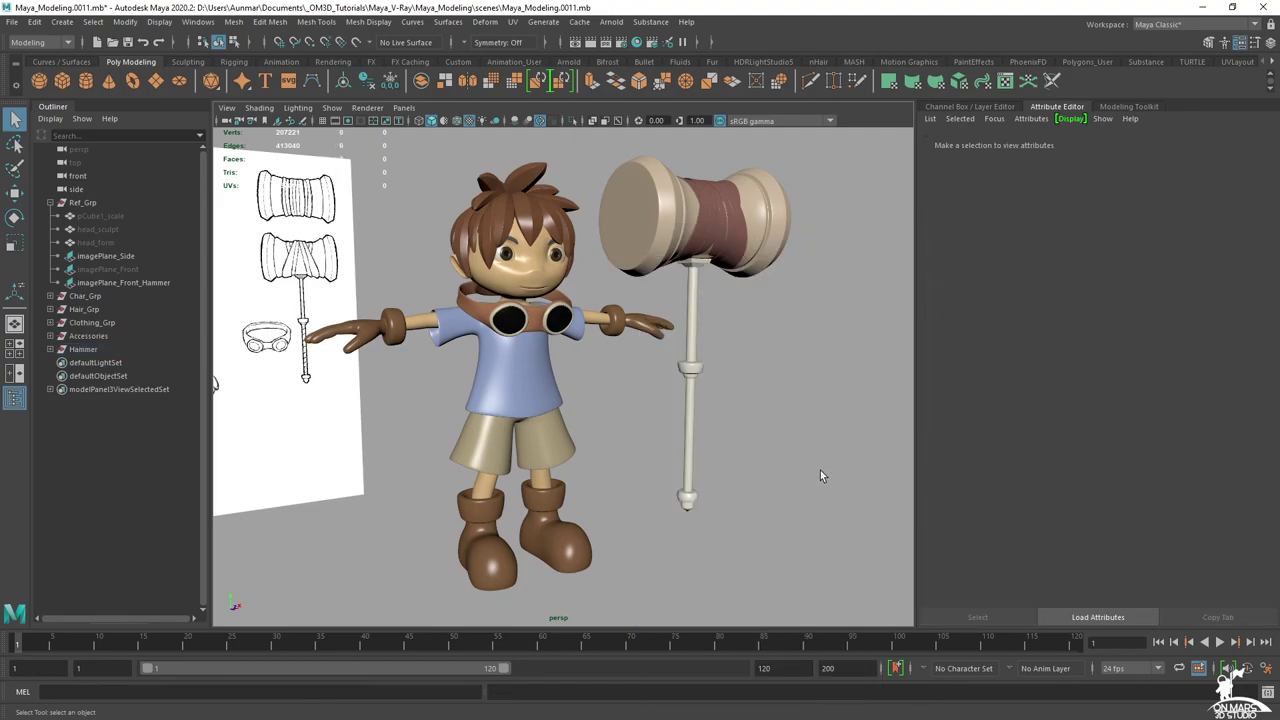